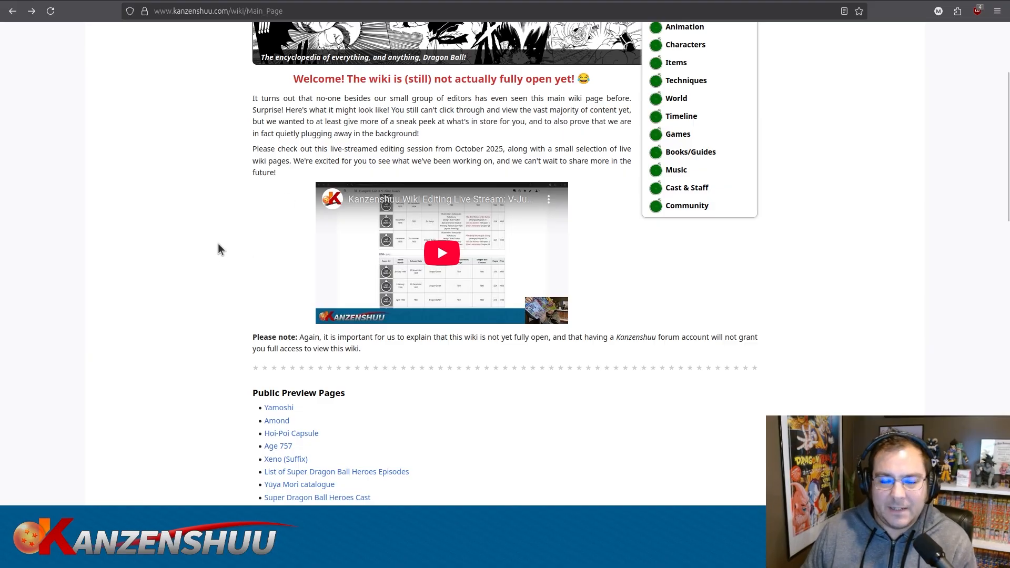
Open the wiki's Recent changes page and look through the latest edits from late October 2025.
scroll(256, 241, "up", 1)
scroll(256, 241, "up", 2)
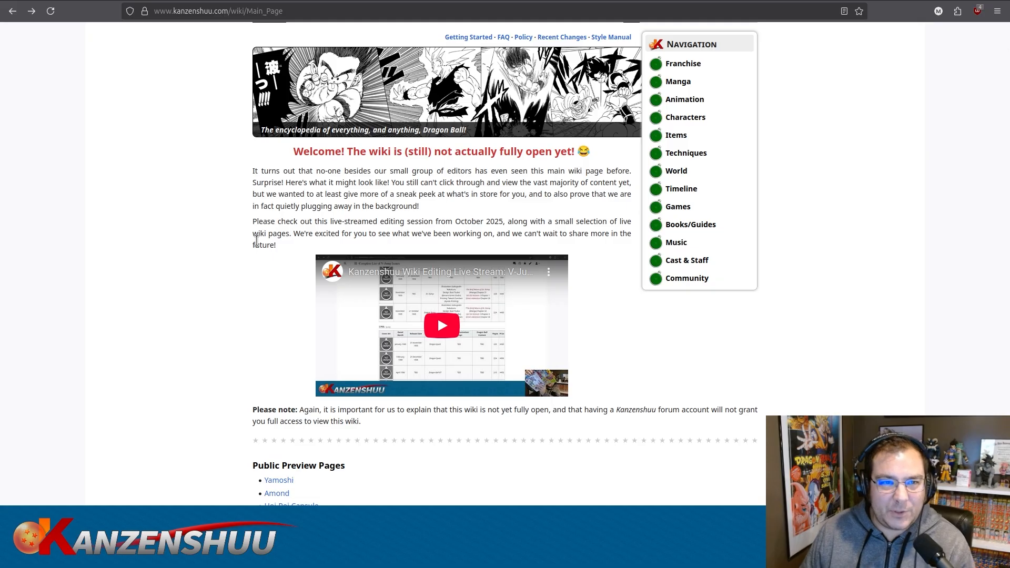
scroll(256, 241, "up", 2)
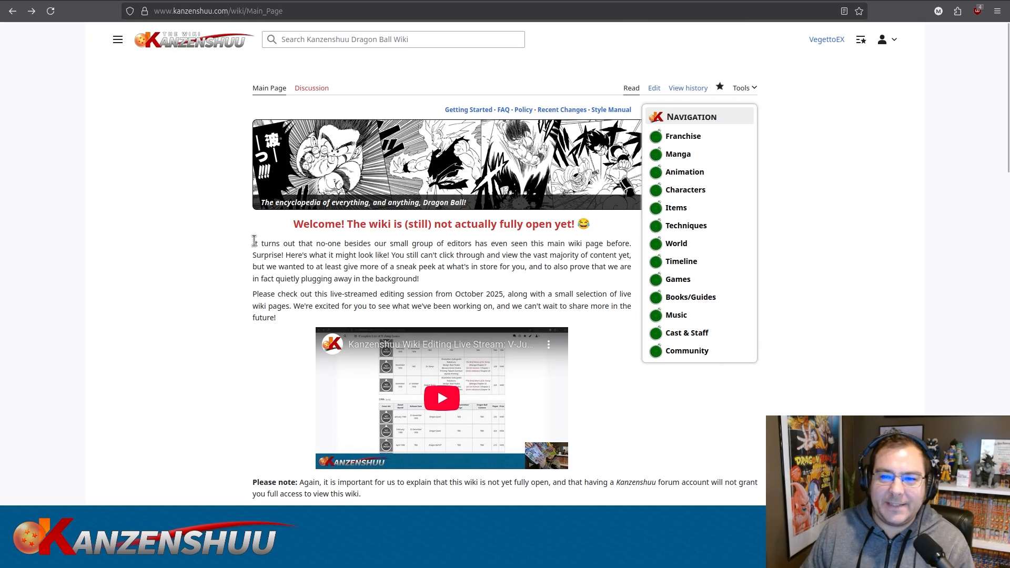
left_click(118, 40)
left_click(158, 227)
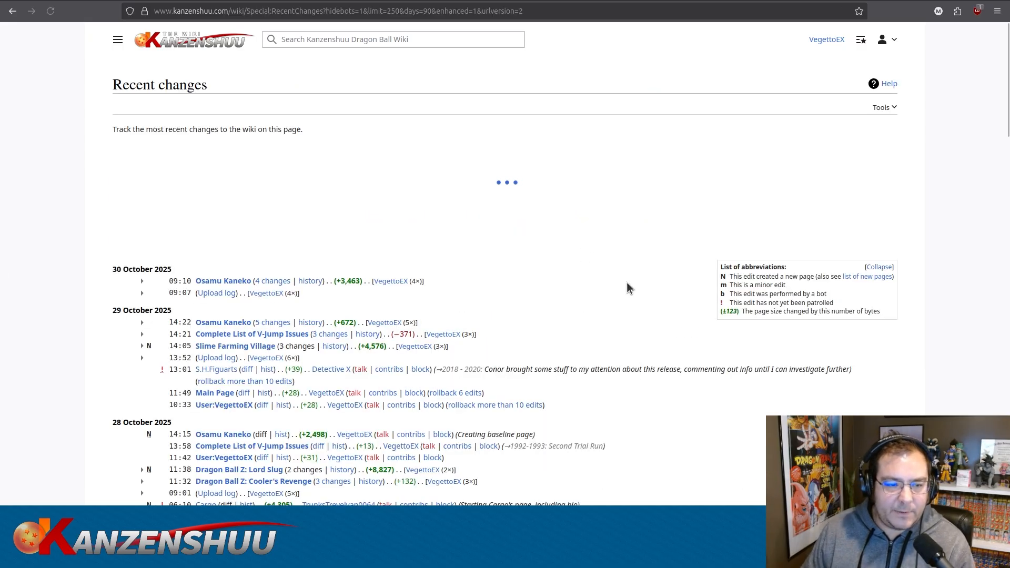
scroll(627, 282, "down", 3)
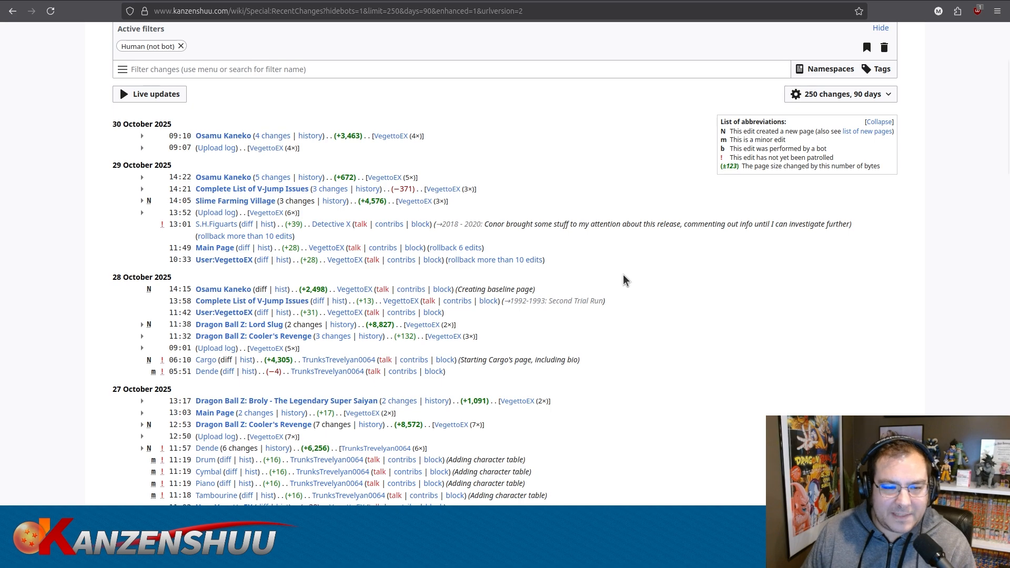
scroll(624, 275, "up", 2)
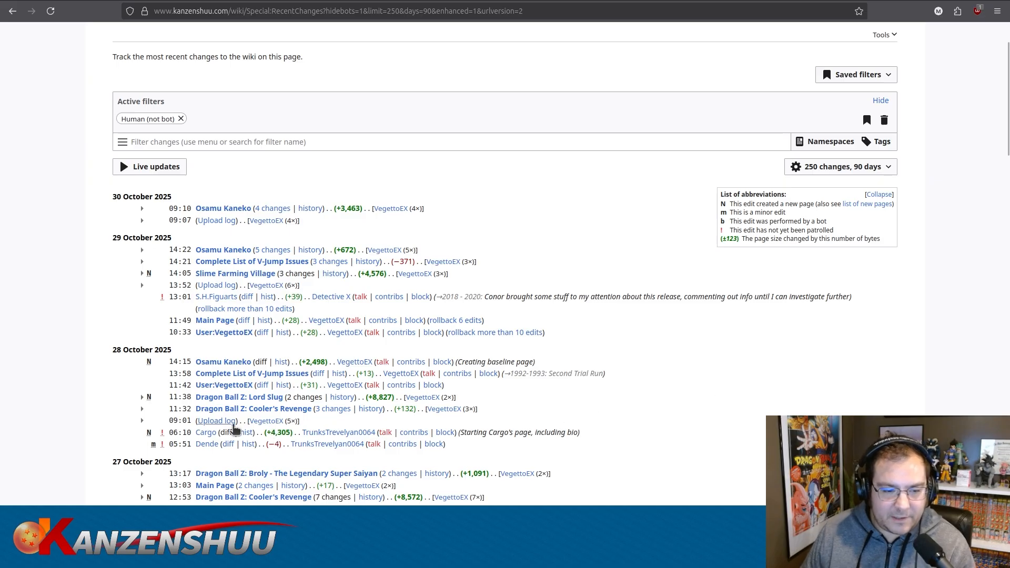
Open the newly created Cargo article and look over its content from the biography down to the references.
left_click(207, 434)
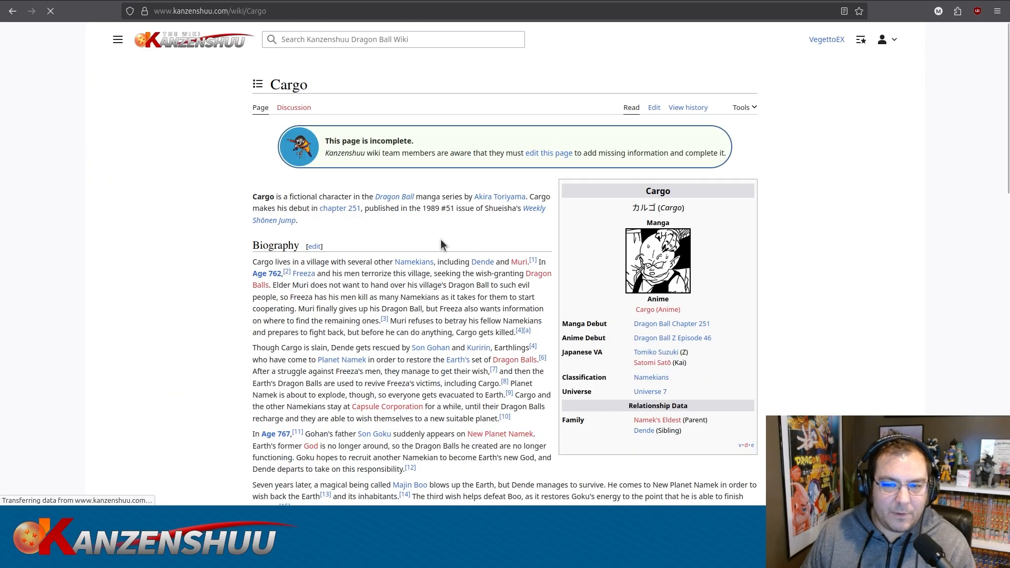
scroll(174, 289, "down", 5)
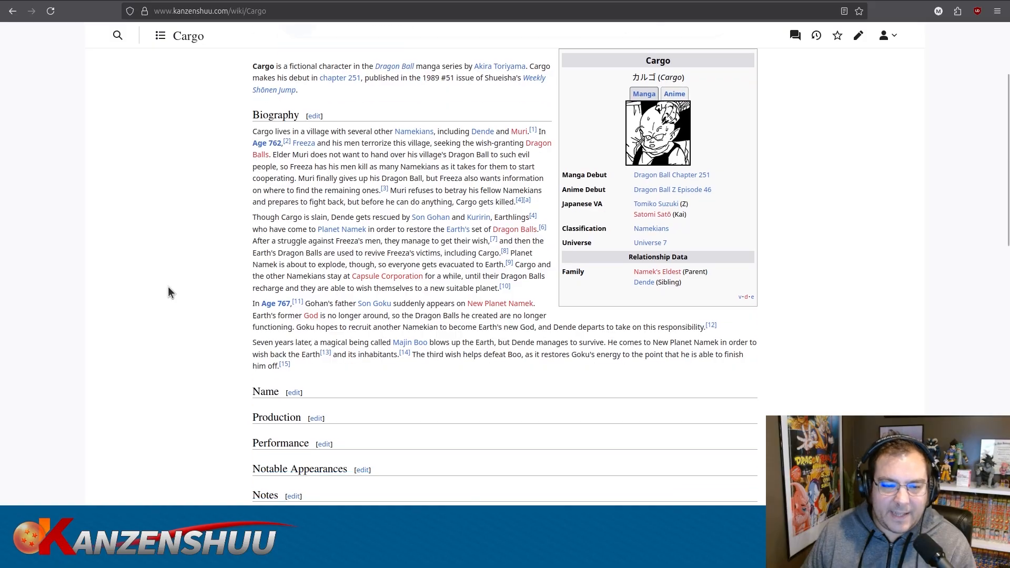
scroll(168, 287, "up", 2)
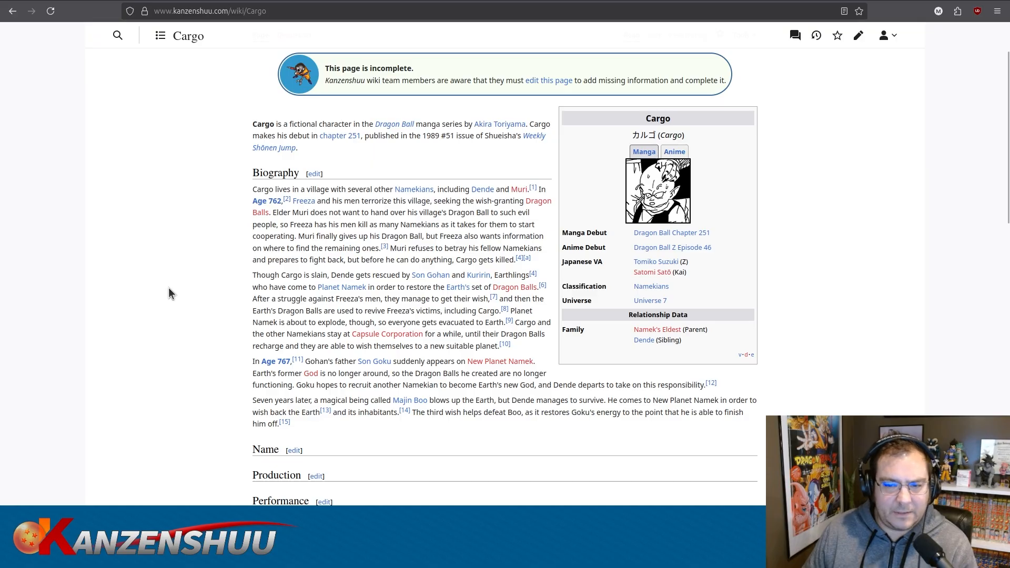
scroll(163, 289, "down", 2)
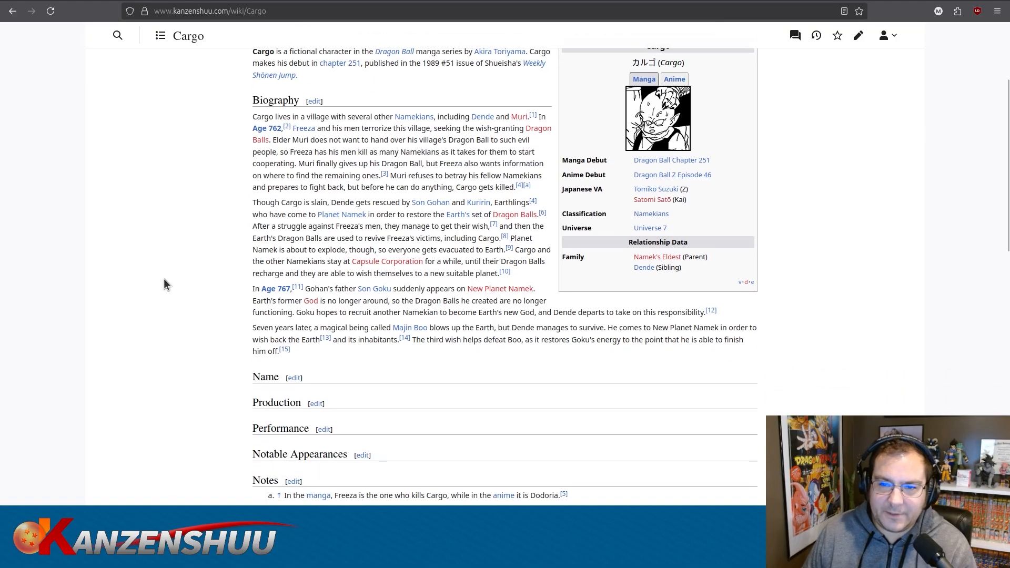
scroll(164, 279, "down", 4)
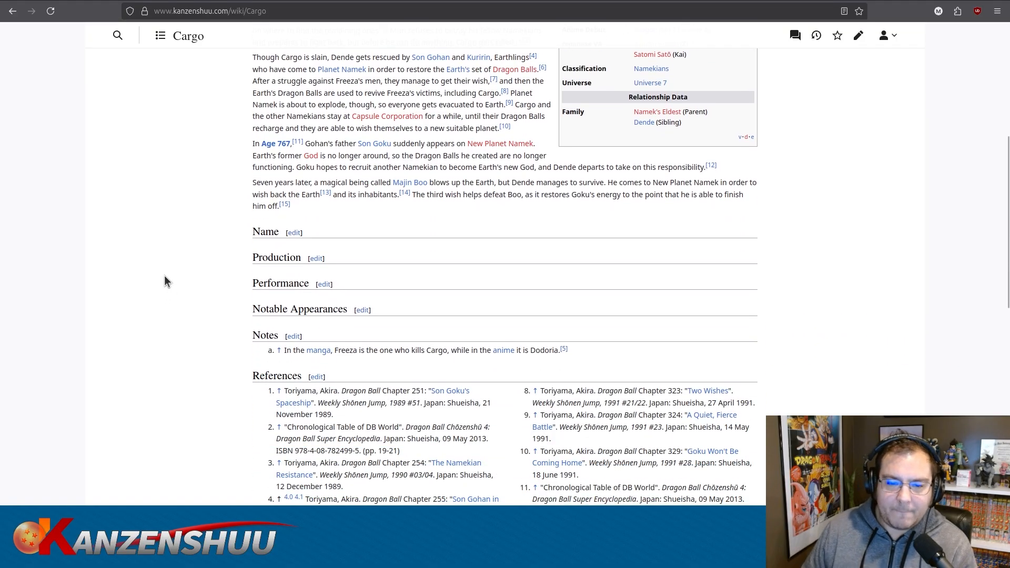
scroll(164, 275, "up", 3)
Return to the Recent changes list and open the Complete List of V-Jump Issues page.
key("F5")
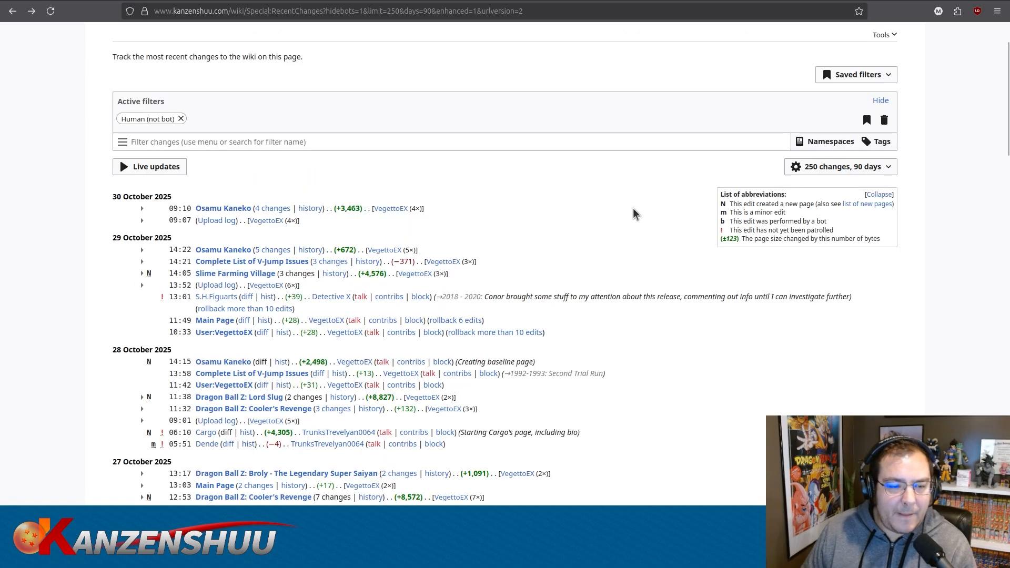
scroll(634, 213, "down", 2)
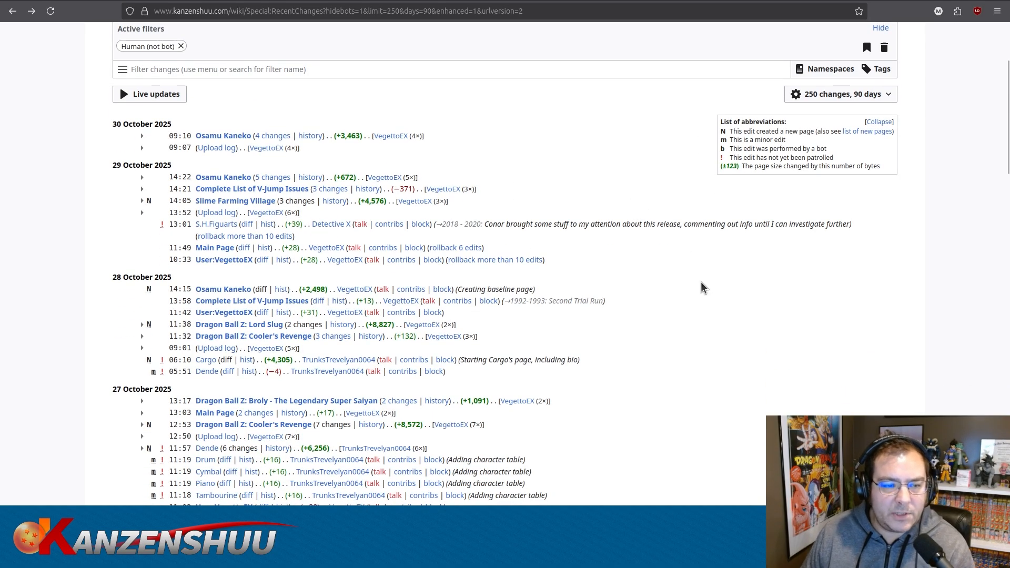
left_click(290, 304)
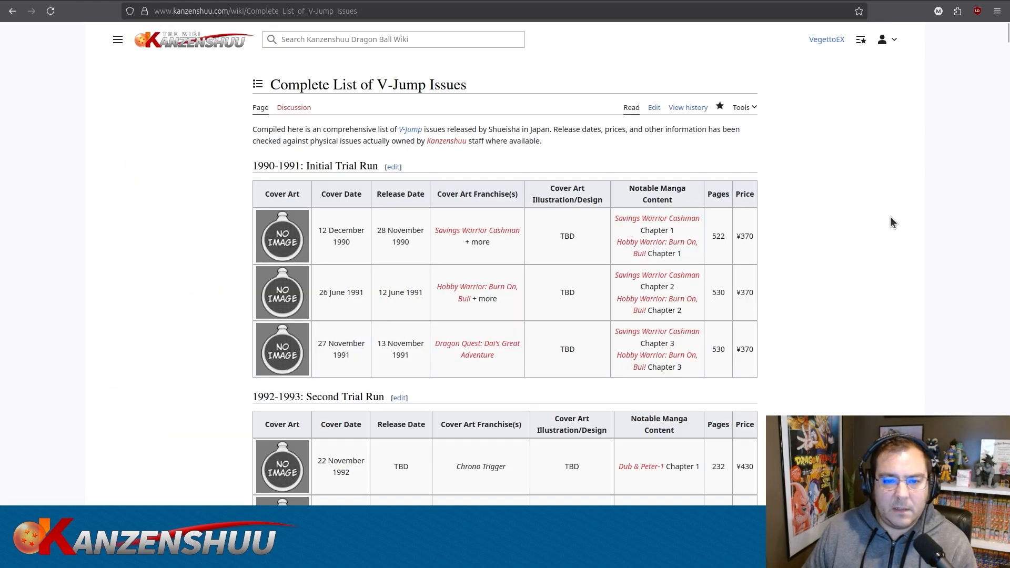
Look over the 1990-1991 Initial Trial Run and 1992-1993 Second Trial Run issue tables.
scroll(890, 216, "down", 10)
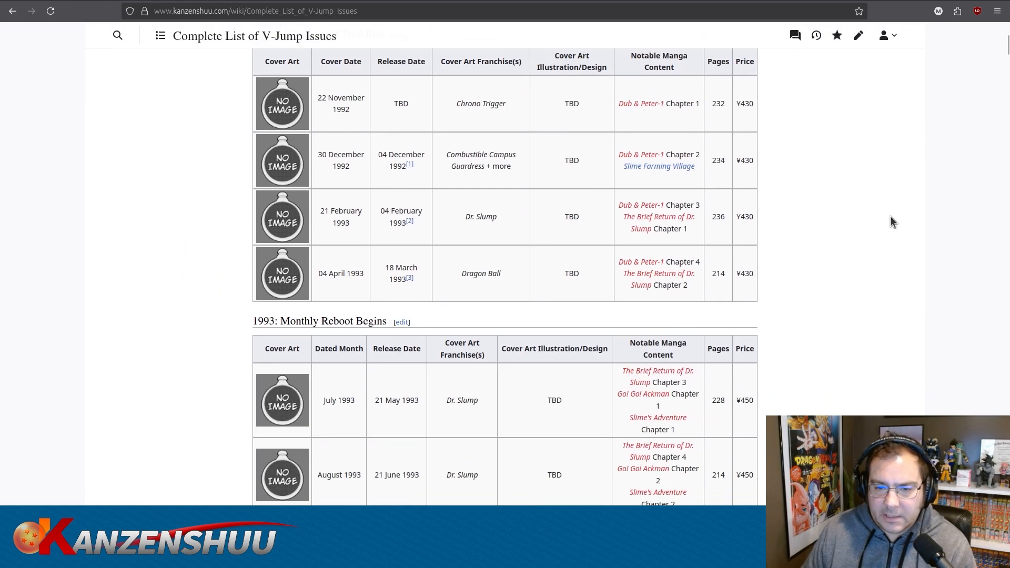
scroll(891, 214, "up", 10)
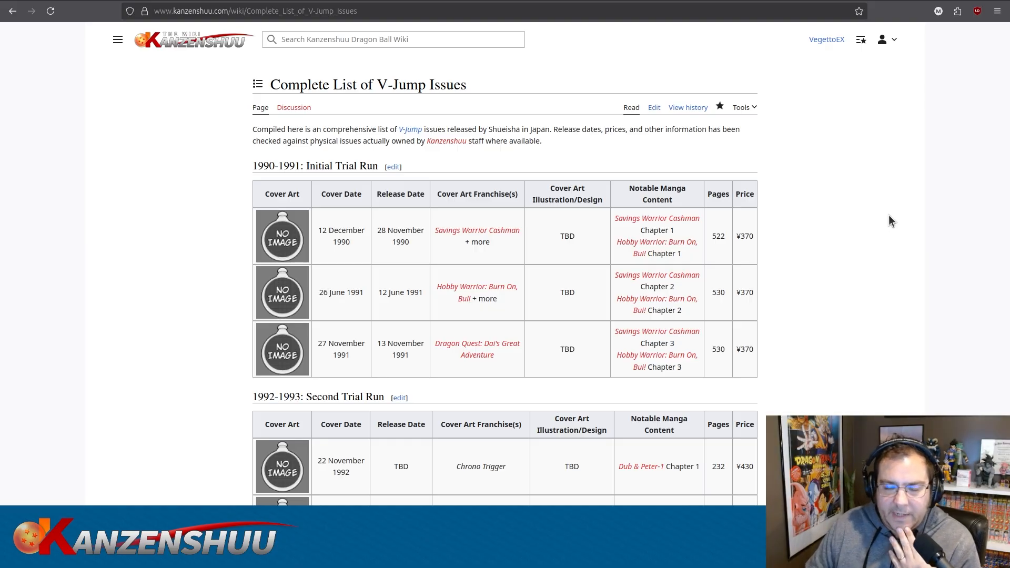
scroll(889, 216, "down", 4)
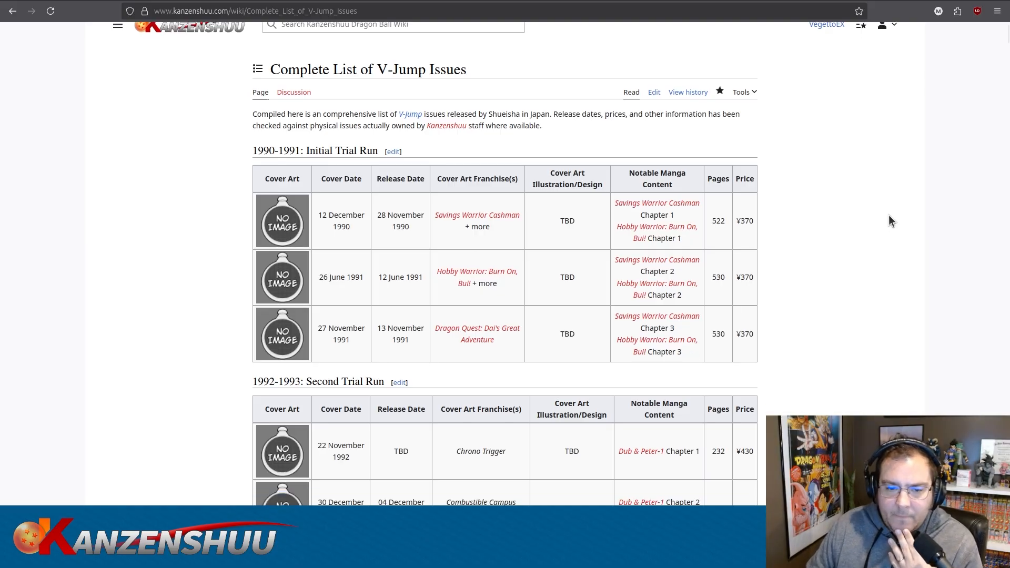
scroll(889, 216, "down", 3)
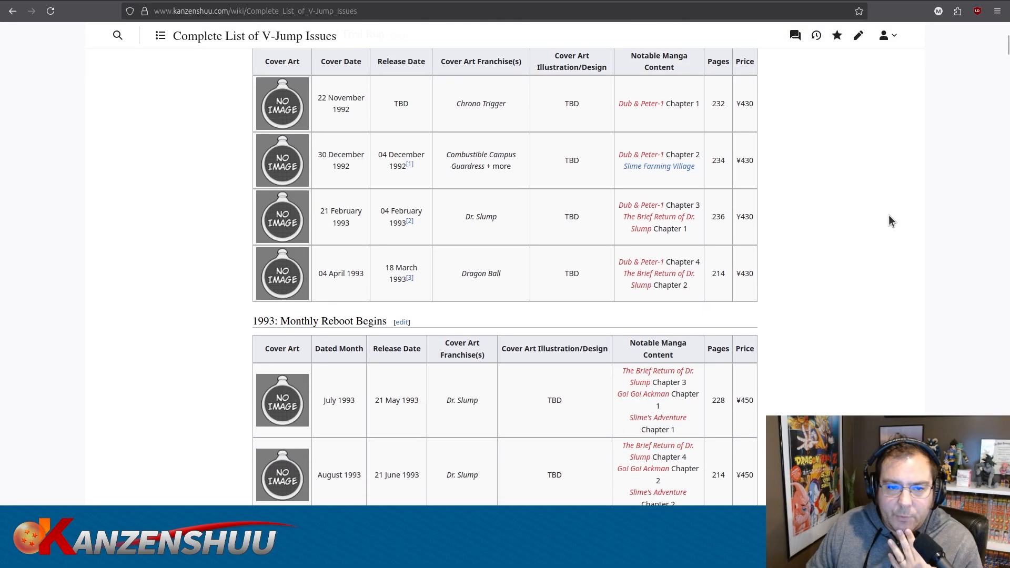
scroll(889, 216, "up", 3)
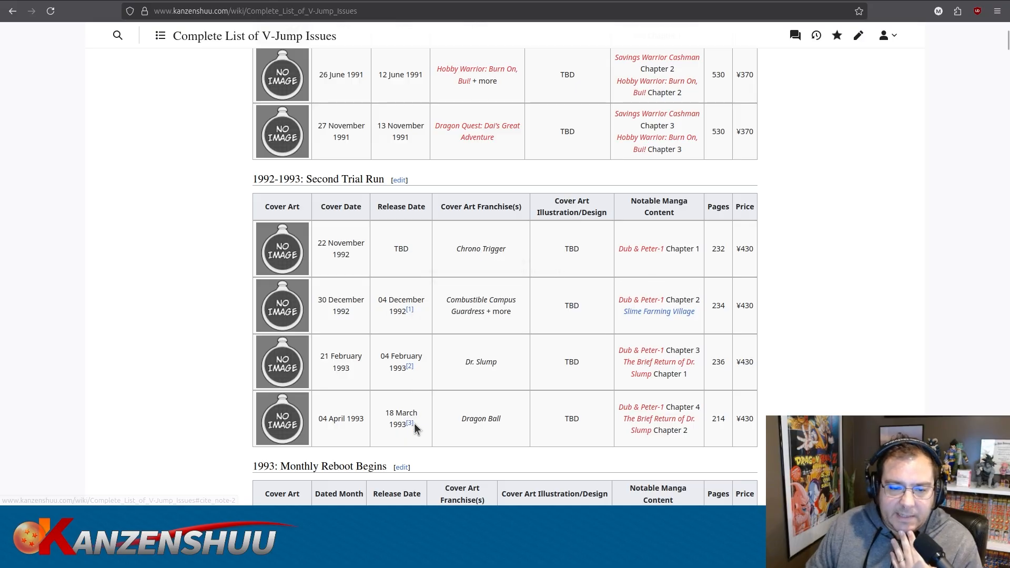
mouse_move(411, 425)
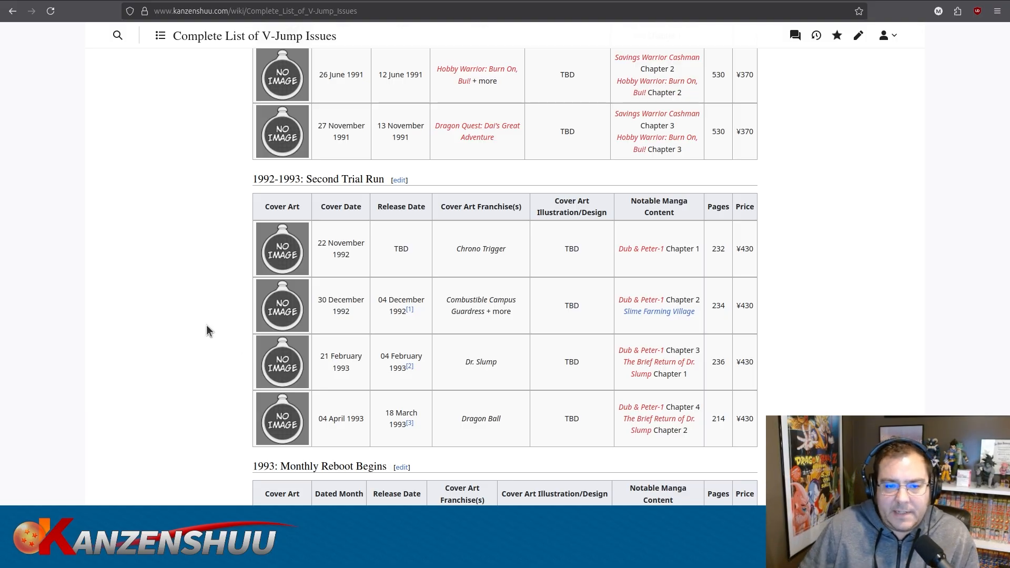
scroll(206, 331, "up", 3)
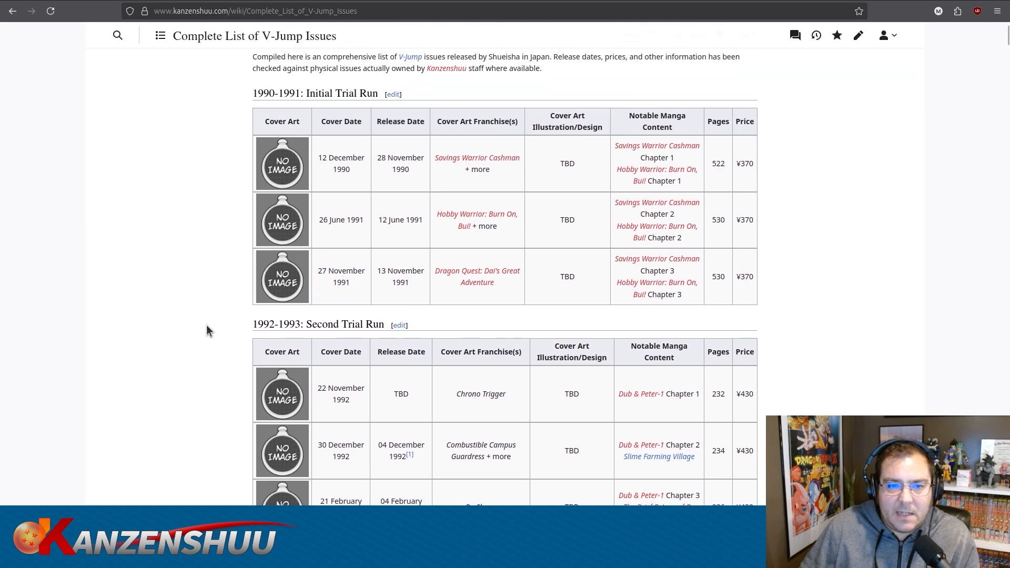
Highlight the release dates of the Initial Trial Run issues and of the 22 November 1992 issue to compare them.
left_click_drag(386, 158, 416, 274)
left_click(415, 293)
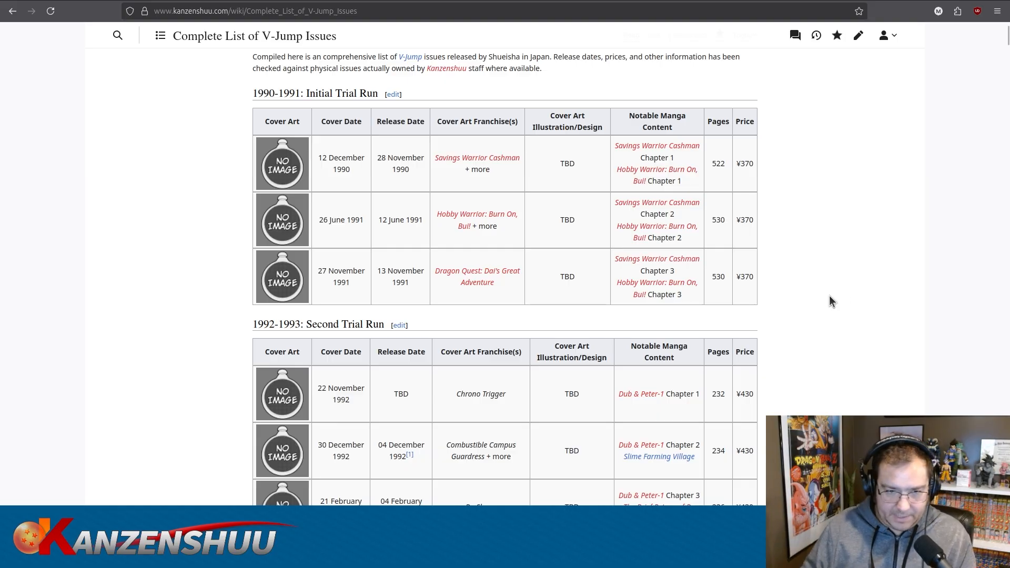
scroll(830, 301, "down", 3)
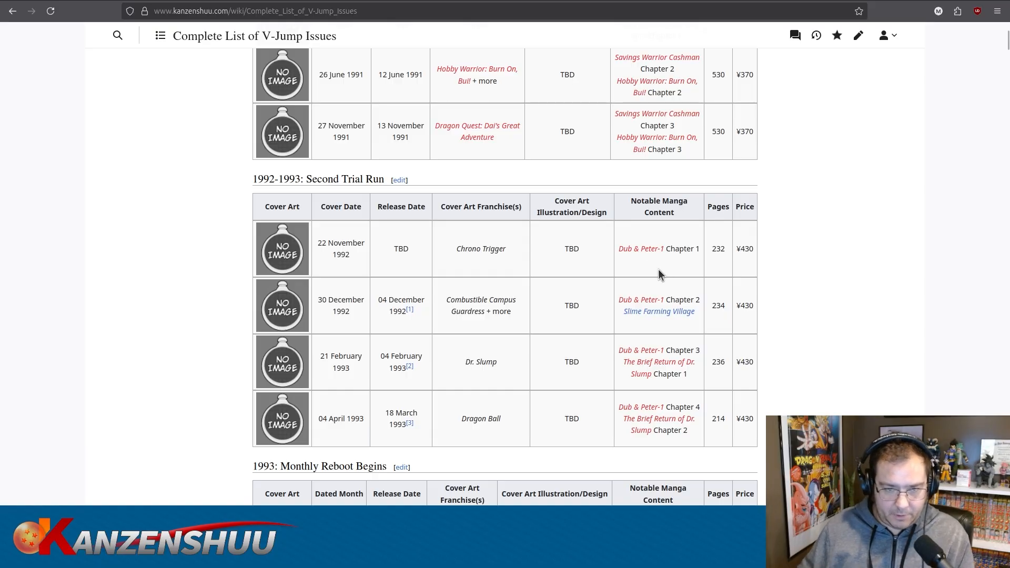
left_click_drag(389, 248, 409, 248)
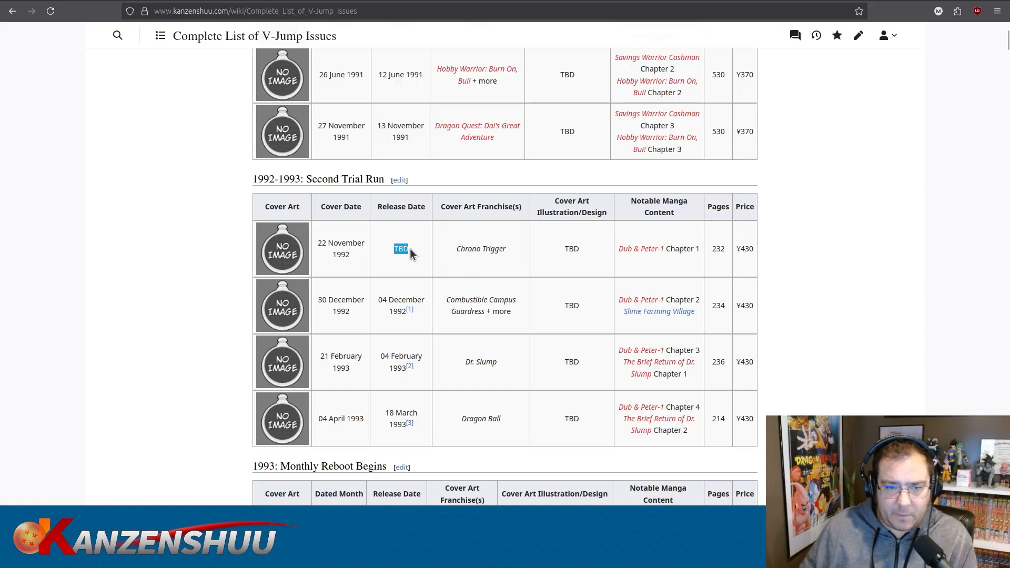
left_click(390, 166)
left_click_drag(331, 131, 379, 165)
left_click(380, 165)
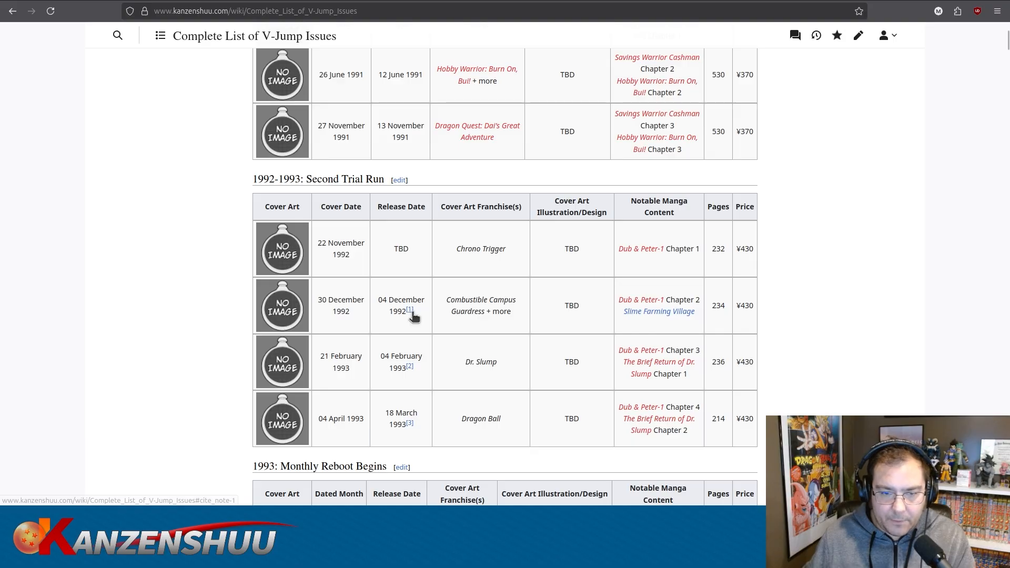
Check the source citations behind the release dates of the 30 December 1992, 21 February 1993 and 04 April 1993 issues.
mouse_move(412, 311)
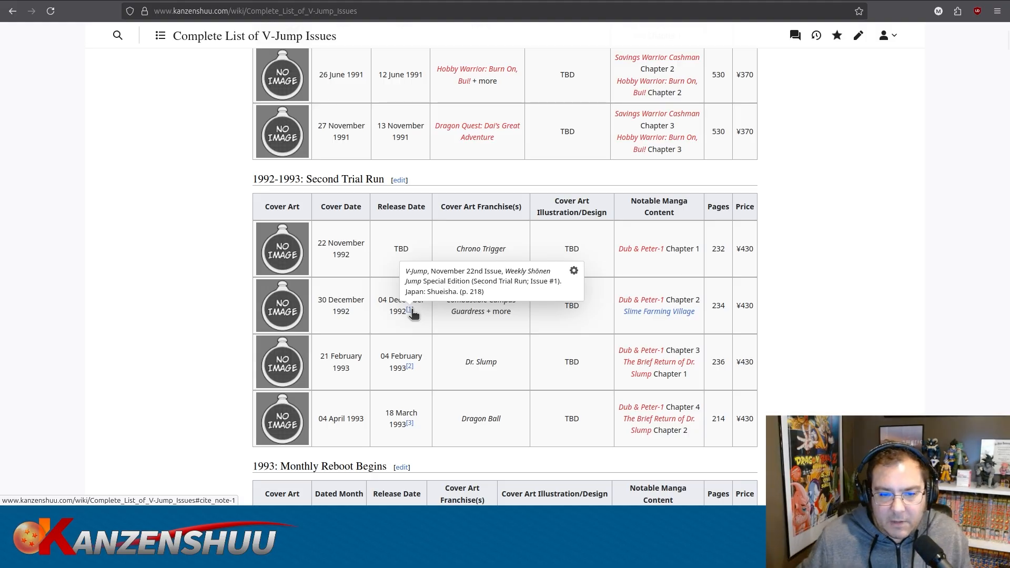
mouse_move(411, 370)
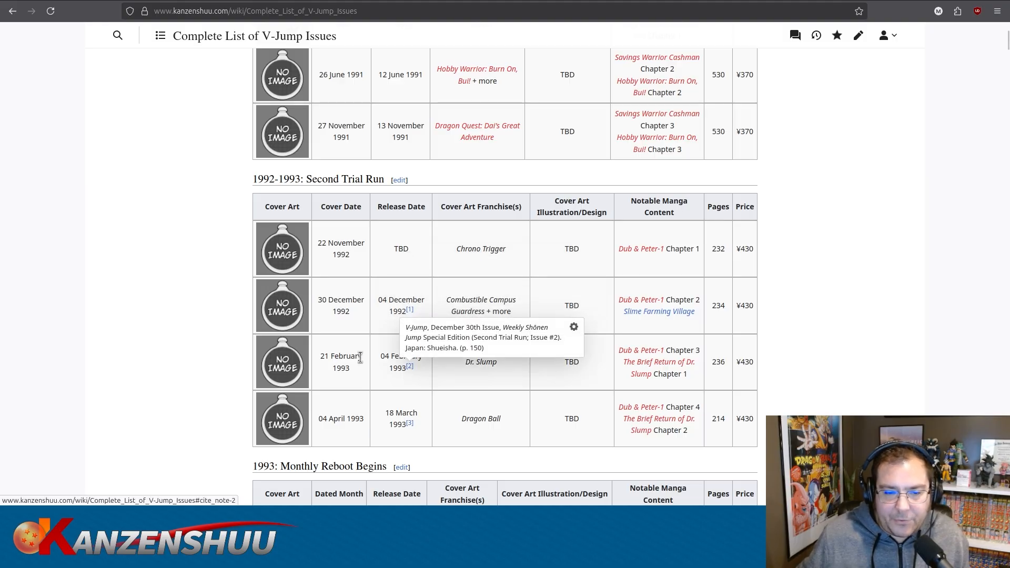
left_click_drag(360, 357, 439, 370)
left_click_drag(346, 300, 401, 316)
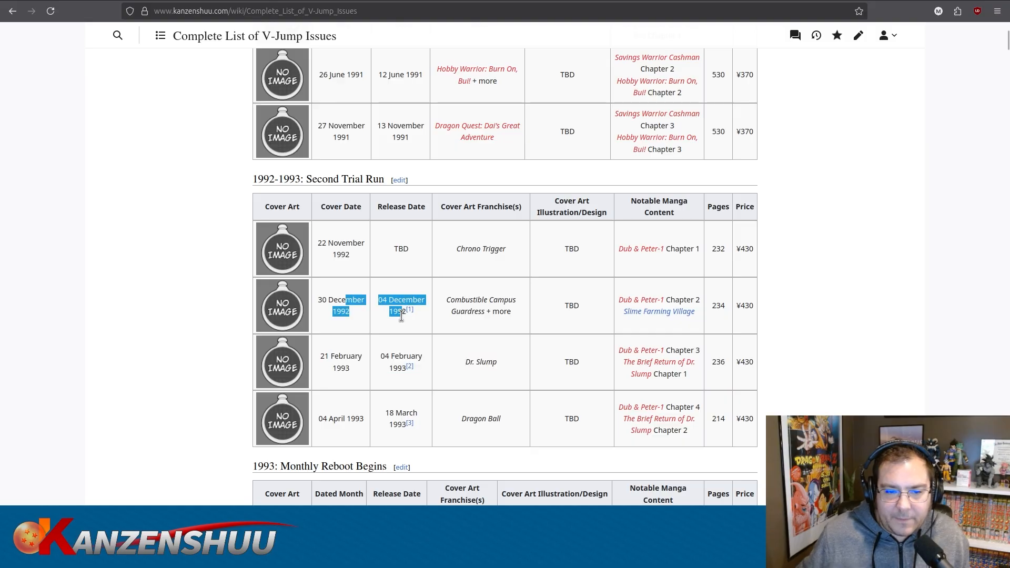
left_click(419, 345)
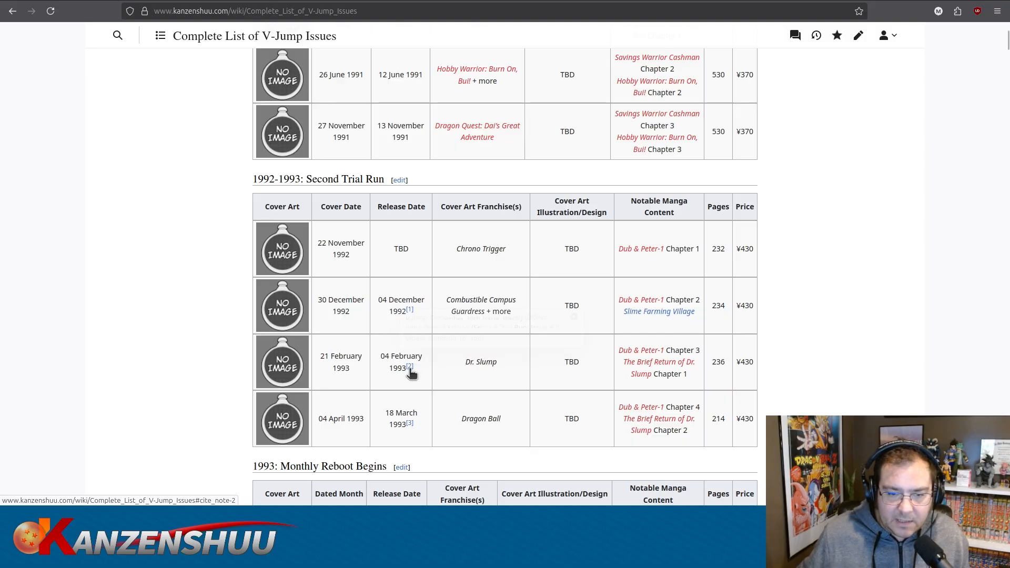
mouse_move(412, 372)
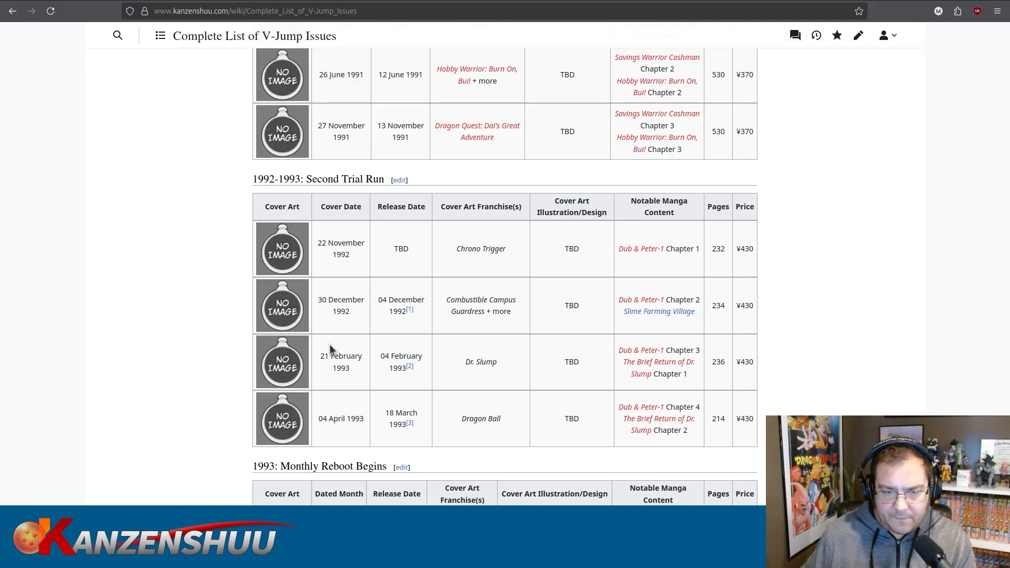
mouse_move(410, 423)
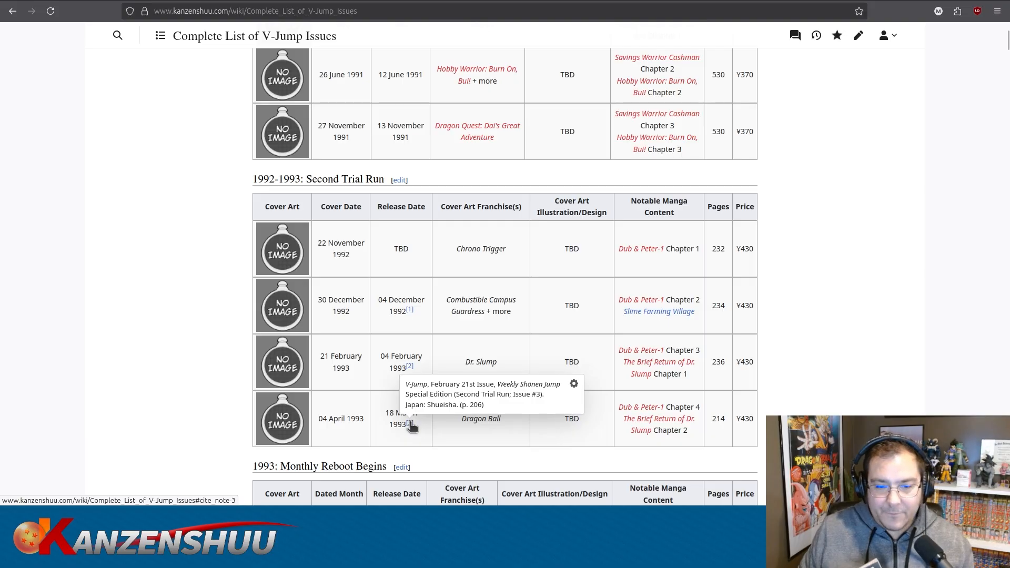
left_click_drag(323, 420, 408, 435)
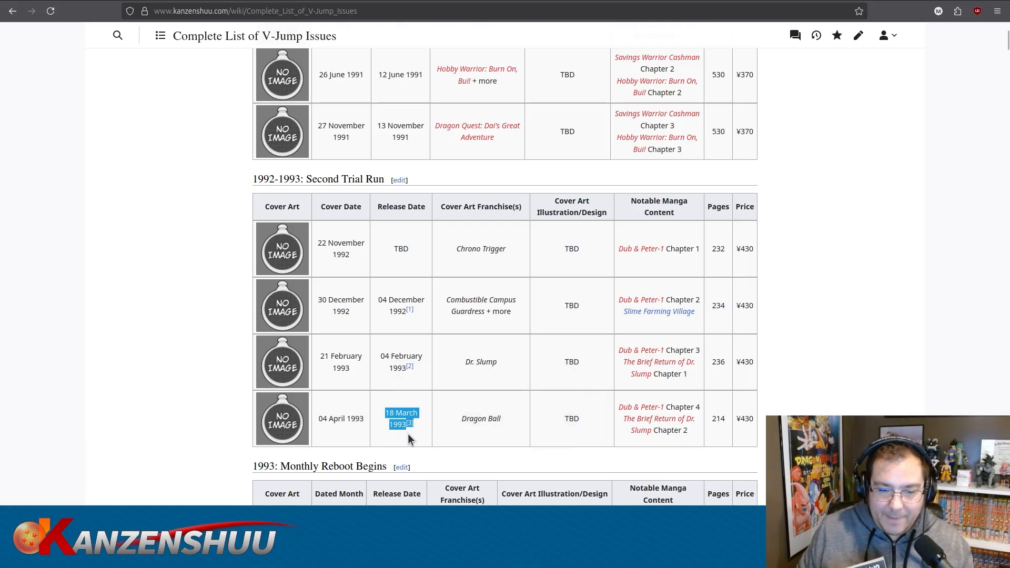
left_click(379, 424)
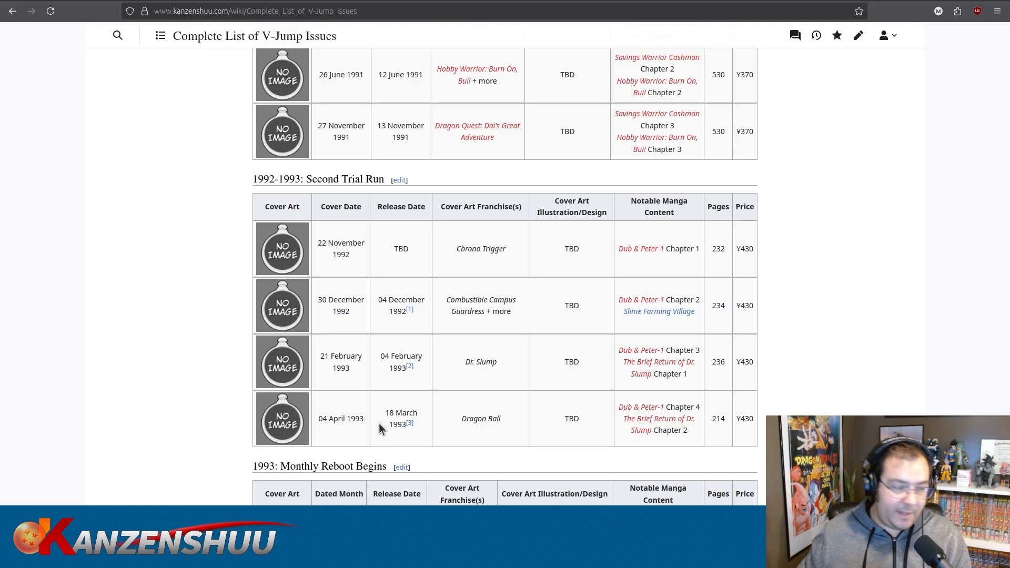
Browse the V-Jump issue tables from the 1993 monthly reboot through the 1996 issues.
scroll(169, 347, "down", 3)
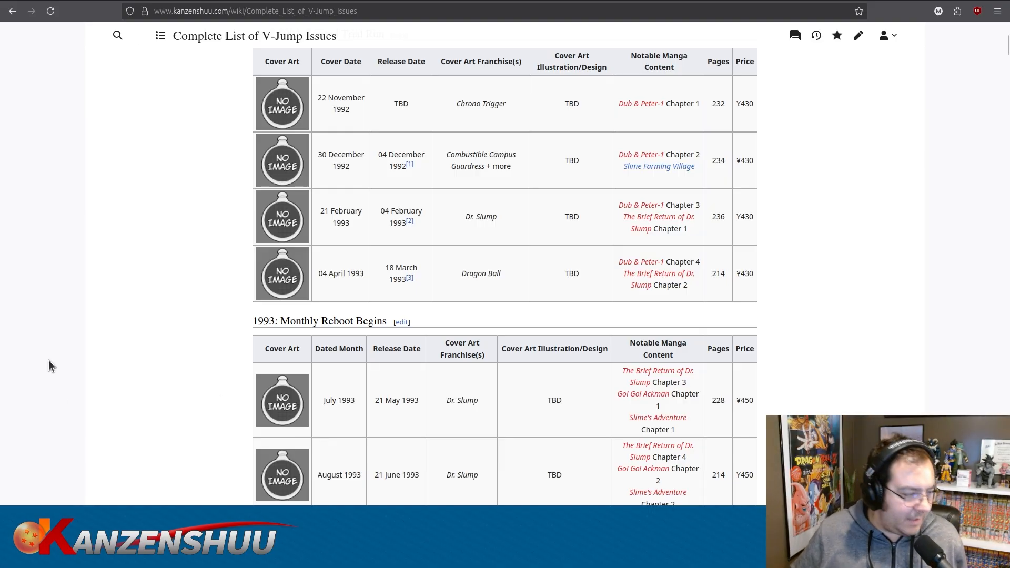
scroll(142, 275, "down", 20)
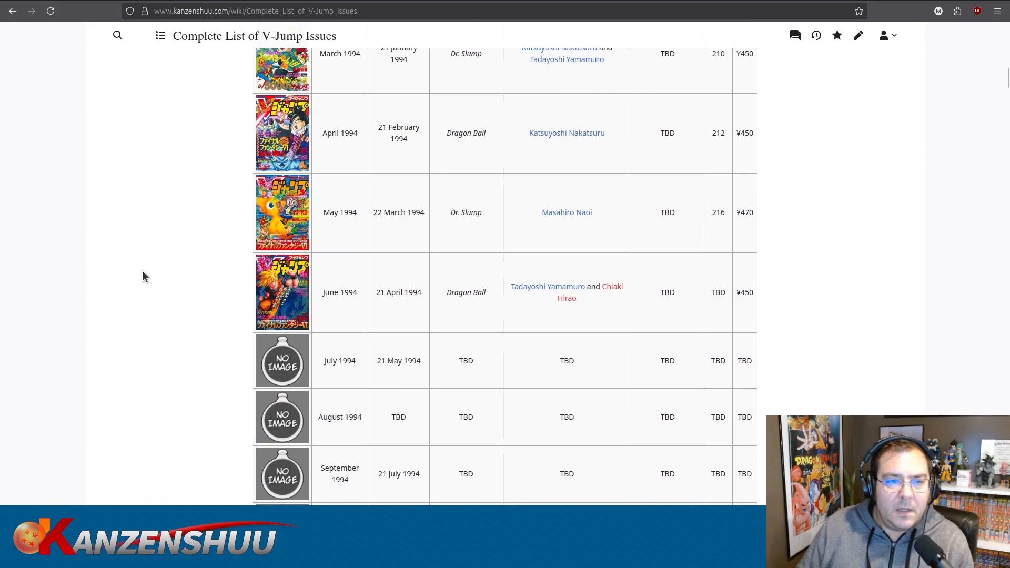
scroll(142, 276, "down", 10)
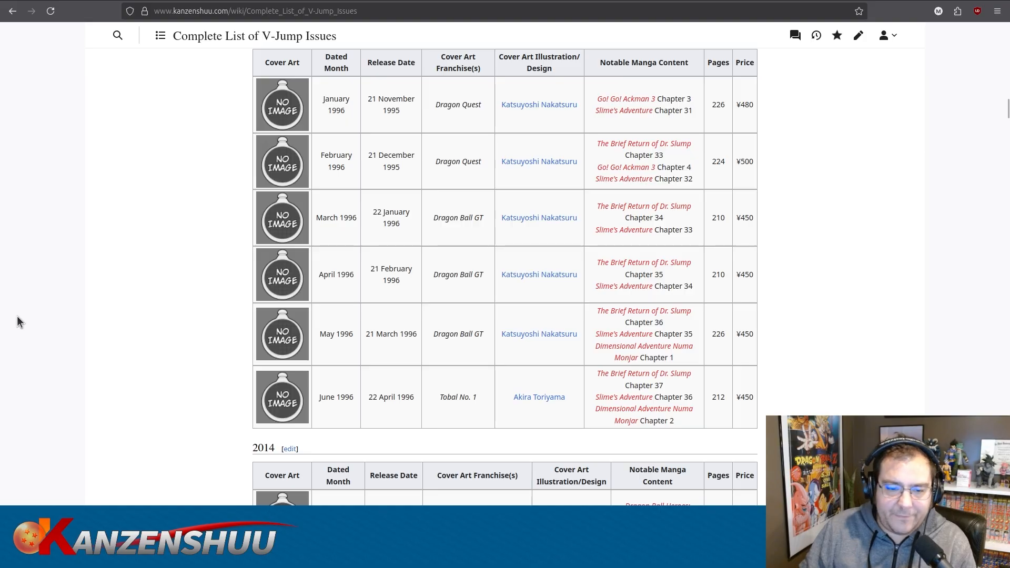
Open the whole Complete List of V-Jump Issues page for source editing and locate the end of its 1996 table.
scroll(19, 322, "down", 3)
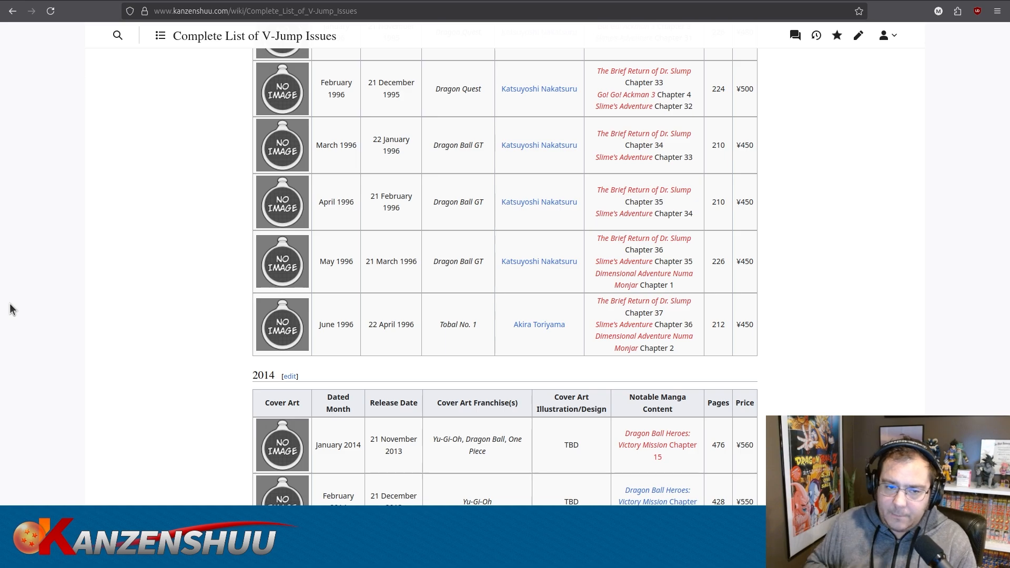
scroll(97, 224, "up", 9)
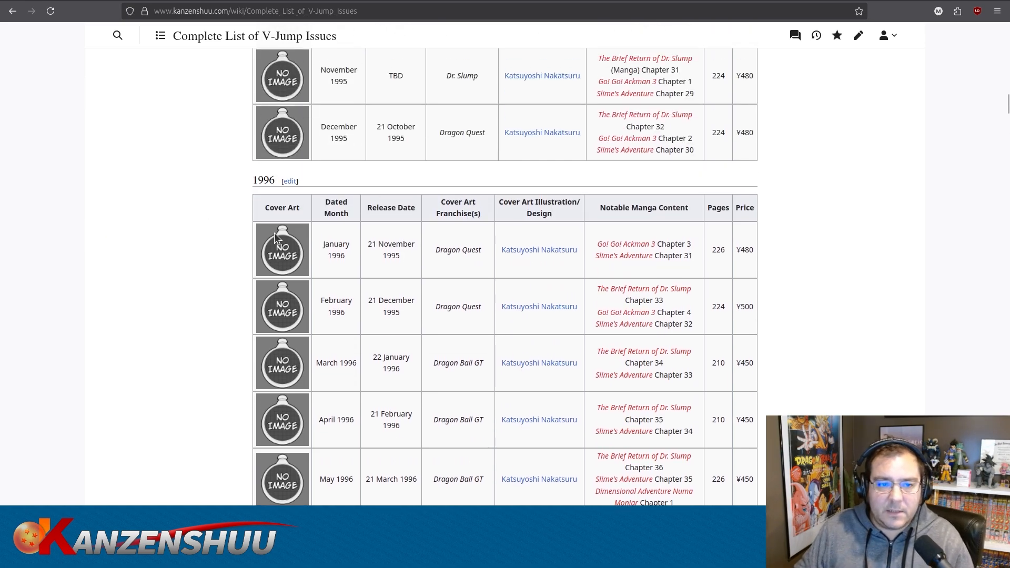
scroll(274, 234, "up", 20)
left_click(655, 108)
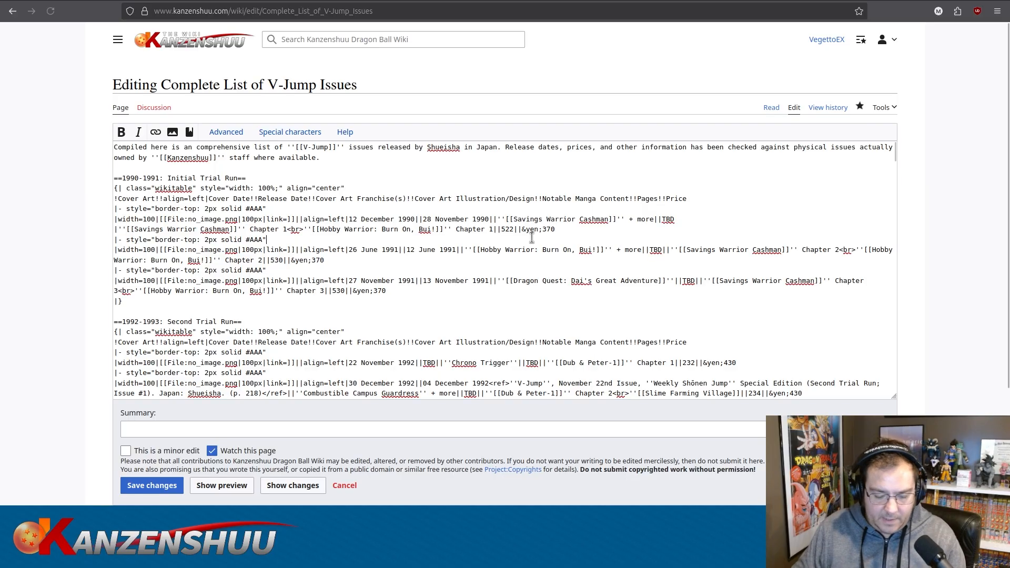
key("ctrl+f")
type("1996")
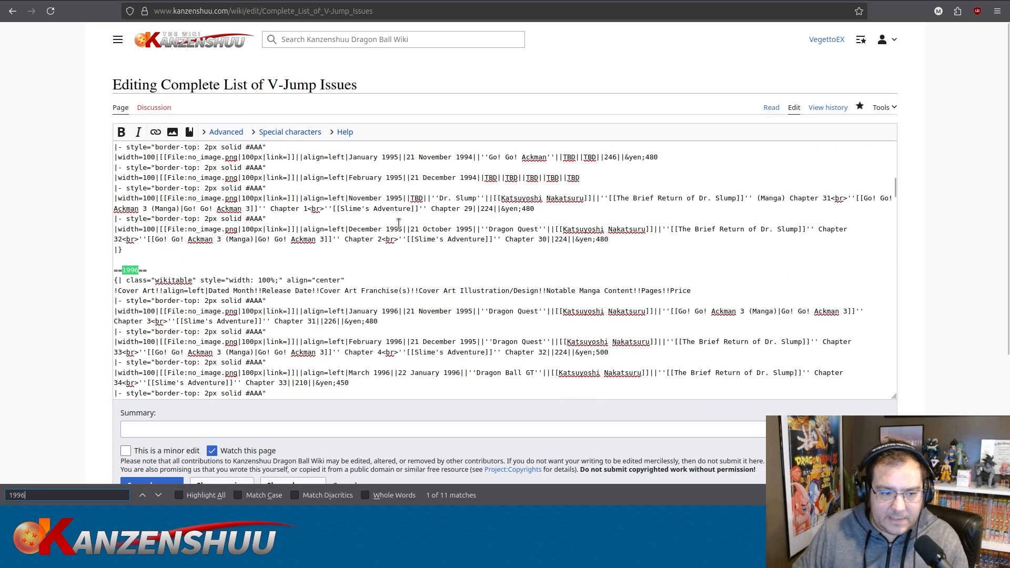
key("Escape")
scroll(287, 283, "down", 3)
scroll(288, 282, "down", 2)
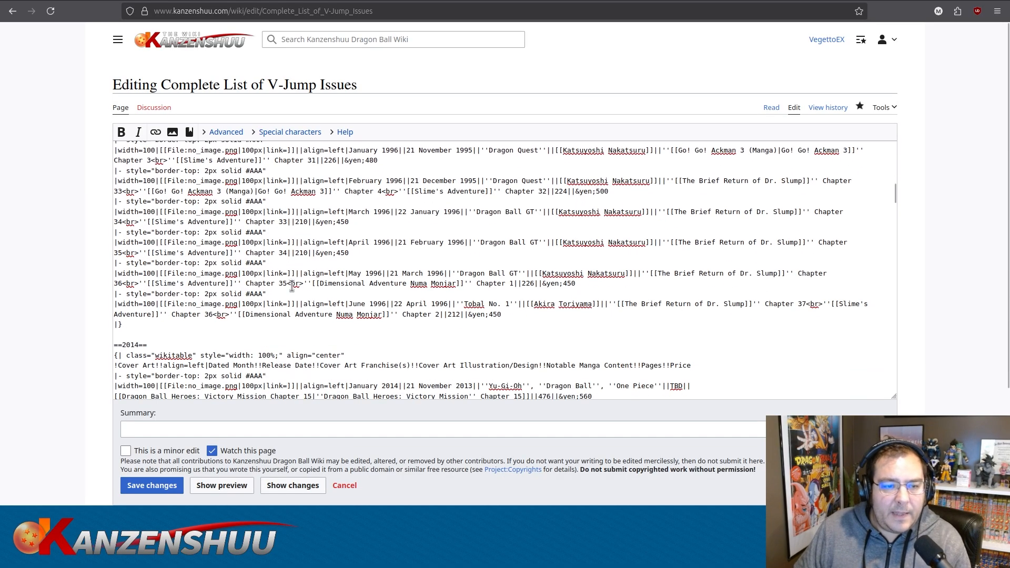
Duplicate the June 1996 issue entry, including its row separator, directly below itself at the end of the 1996 table.
left_click_drag(510, 314, 83, 295)
key("ctrl+c")
left_click(510, 316)
key("Return")
key("ctrl+v")
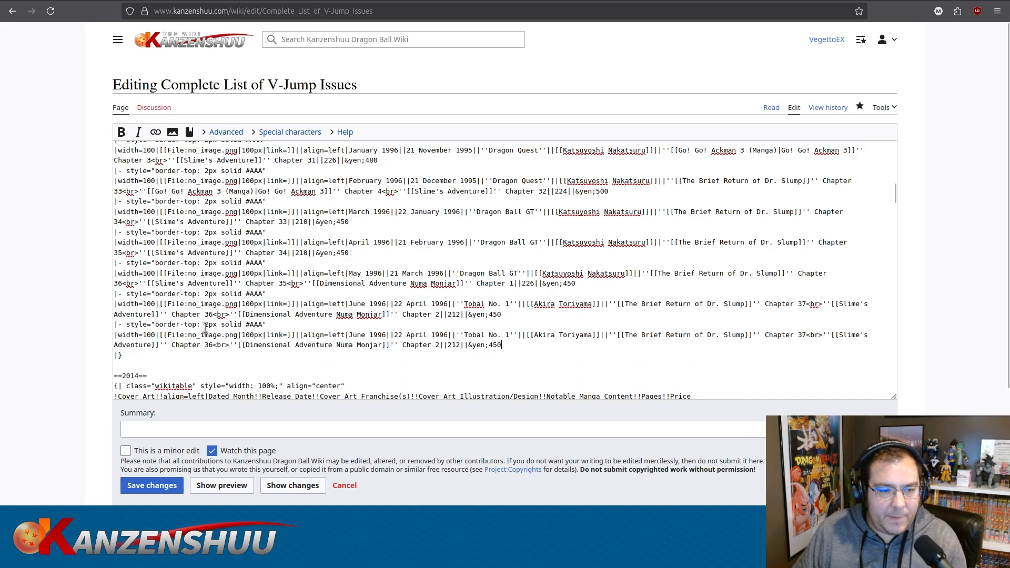
Set the duplicated entry's dated month to July 1996 and its release date to 21 May 1996.
double_click(357, 335)
type("July")
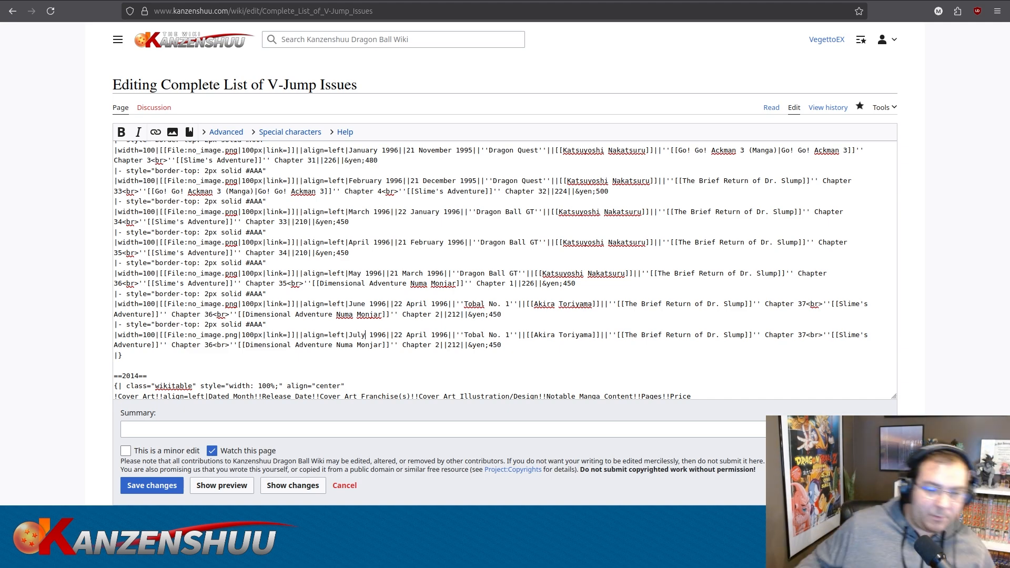
left_click_drag(393, 335, 427, 336)
type("21 May")
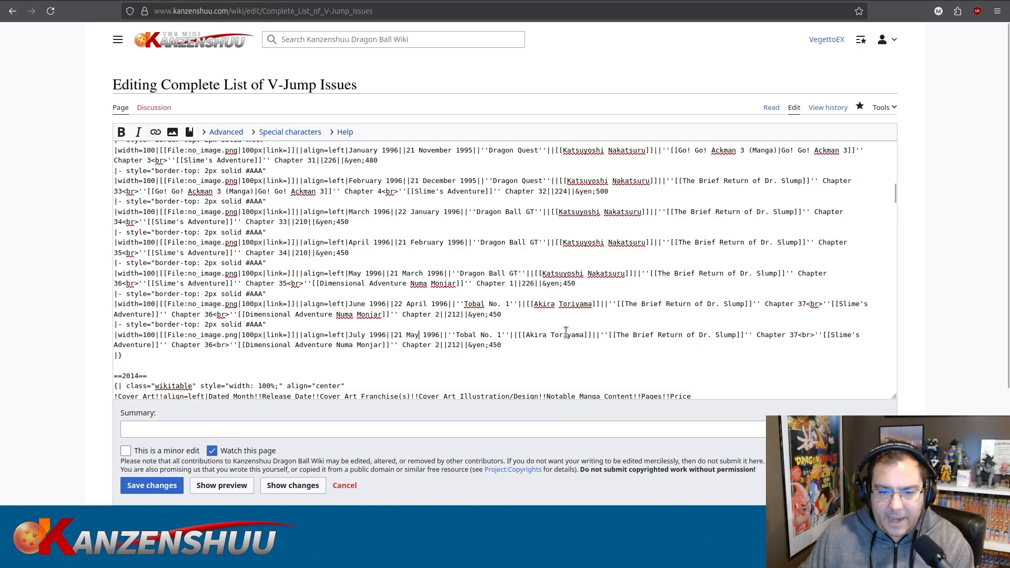
Replace the July 1996 entry's cover artist with Katsuyoshi Nakatsuru, copied from the May 1996 entry.
left_click_drag(547, 274, 604, 271)
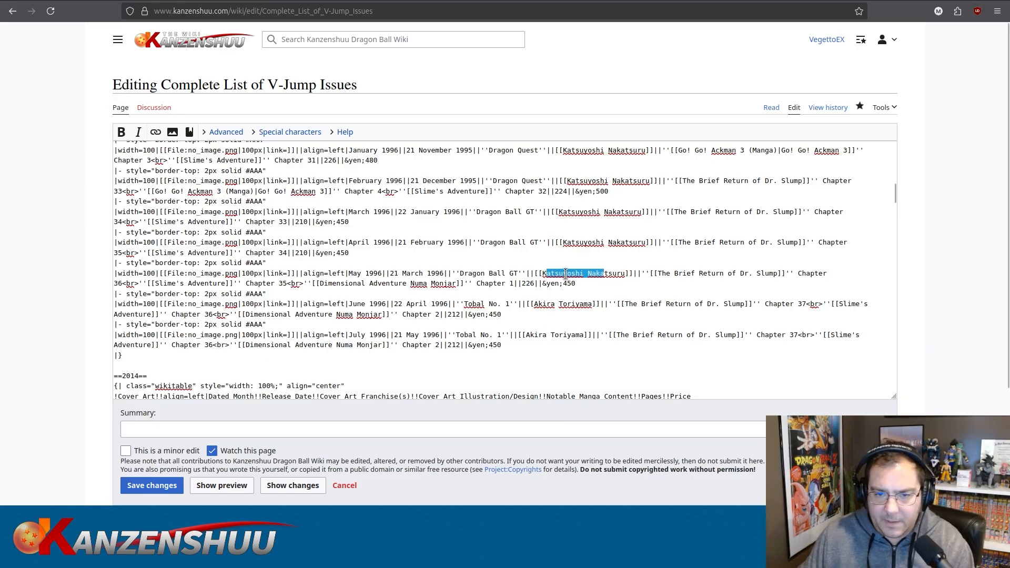
left_click_drag(542, 273, 624, 269)
key("ctrl+c")
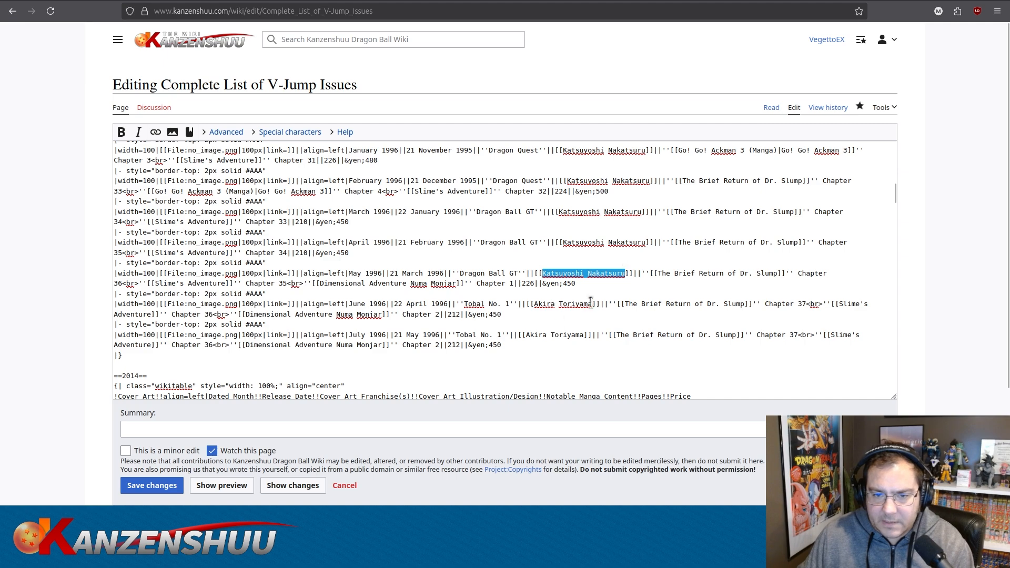
left_click_drag(525, 336, 584, 330)
key("ctrl+v")
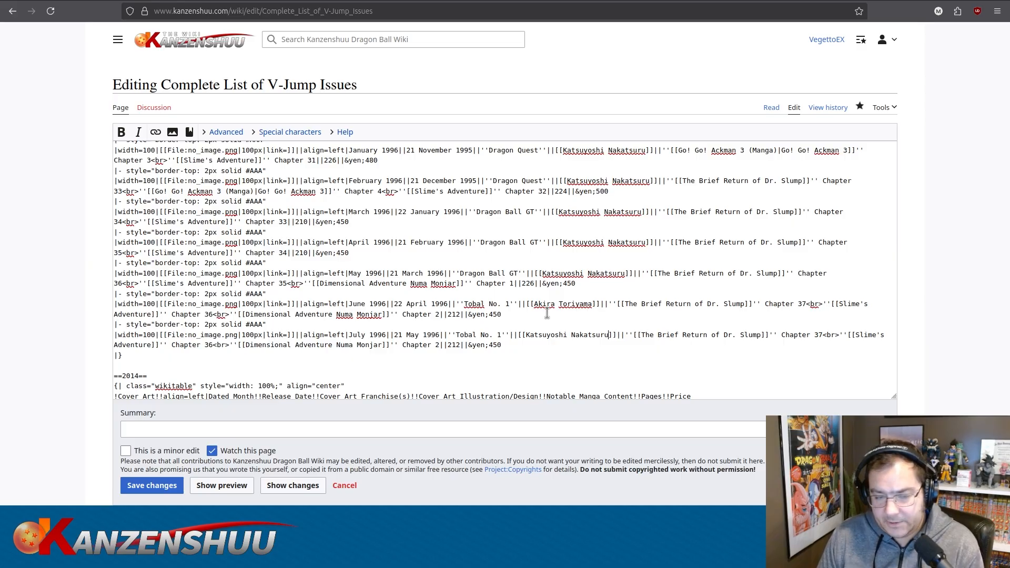
Set the July 1996 manga chapters to Numa Monjar Chapter 3, Slime's Adventure Chapter 37 and The Brief Return of Dr. Slump Chapter 38.
double_click(436, 345)
type("3")
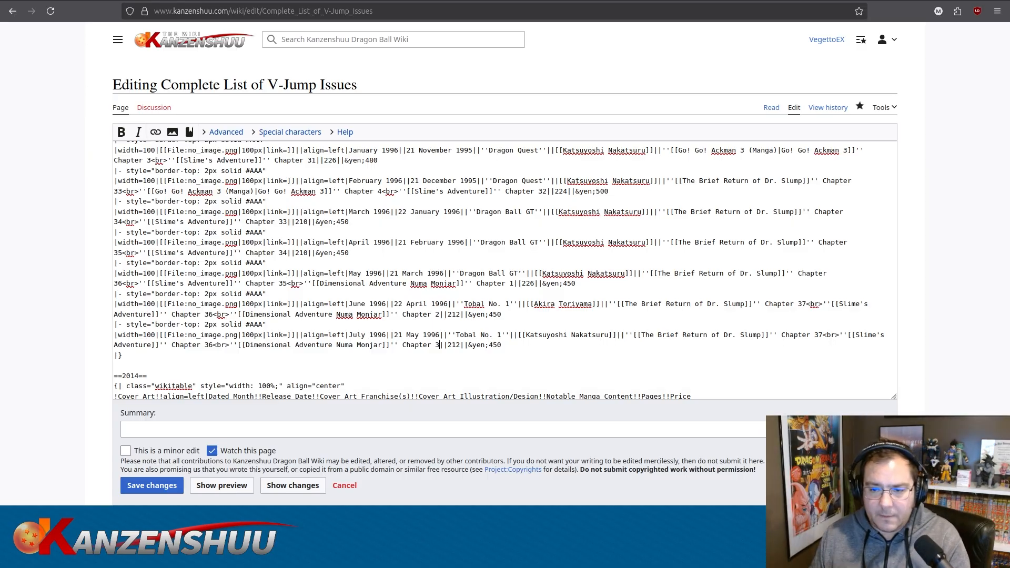
left_click(212, 345)
key("BackSpace")
type("7")
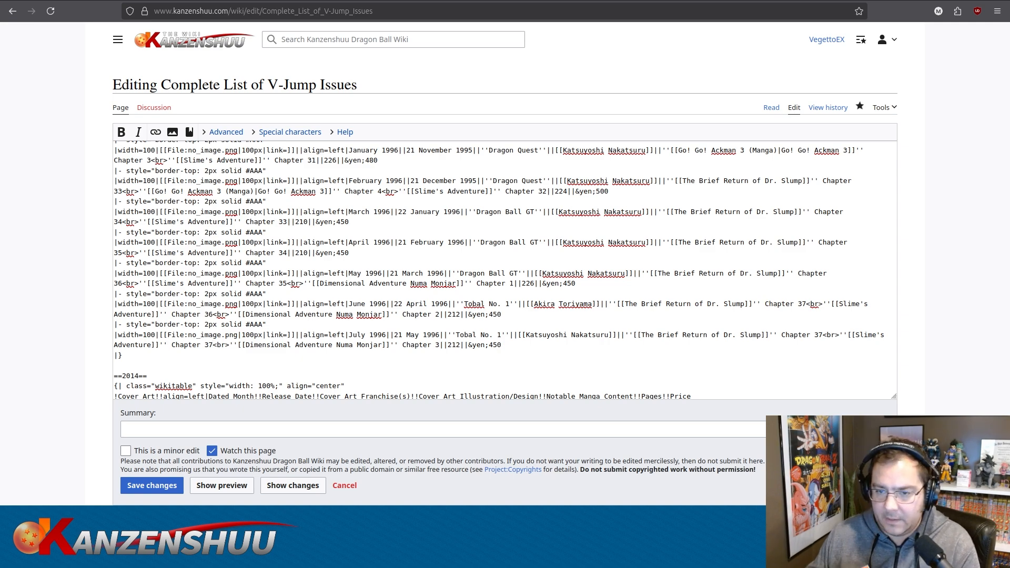
left_click_drag(818, 335, 821, 336)
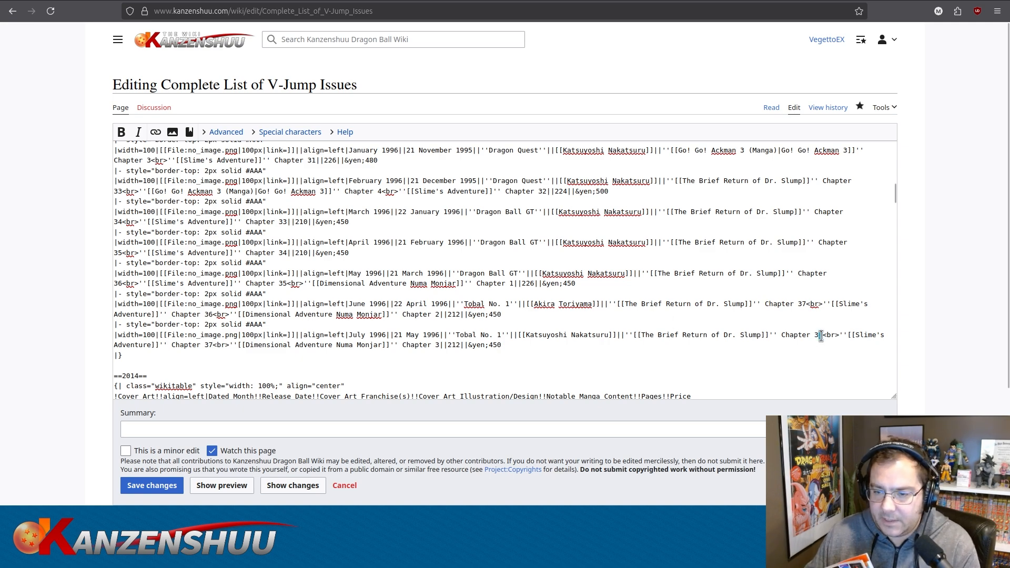
type("8")
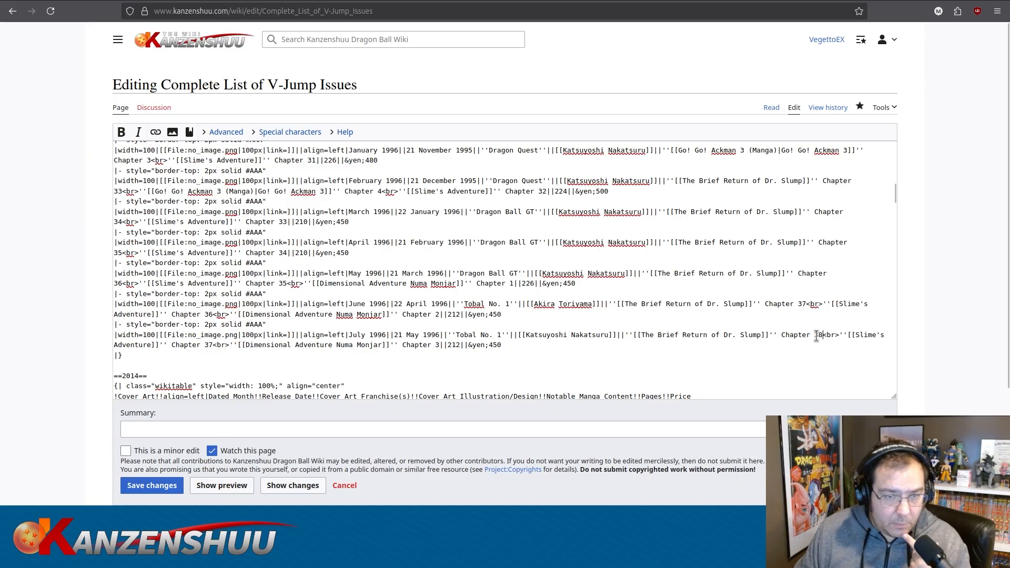
Search the wikitext for "slime's" and correct the title in the July 1996 entry to "Slime Adventure".
scroll(731, 337, "up", 10)
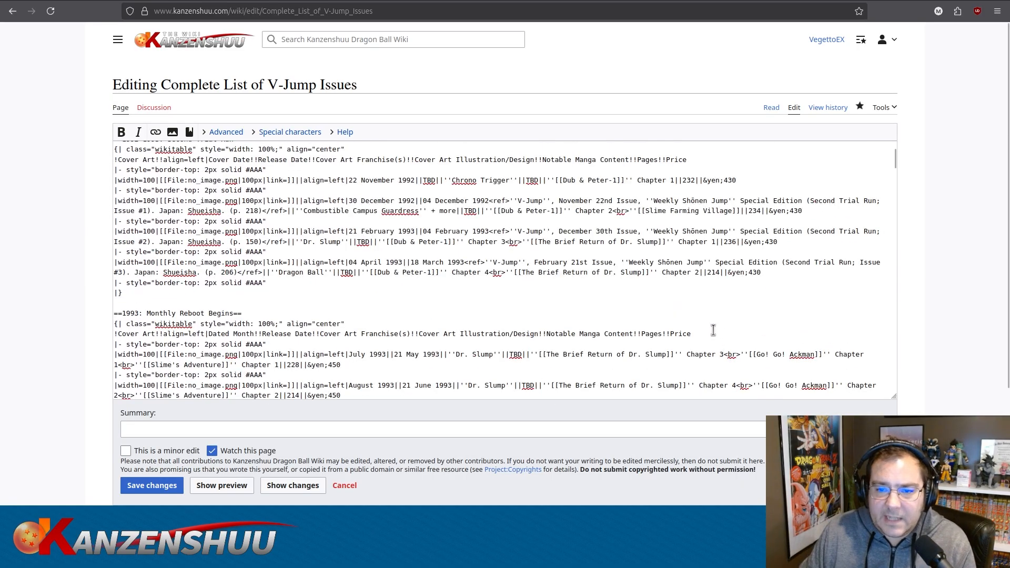
key("ctrl+f")
type("slime's")
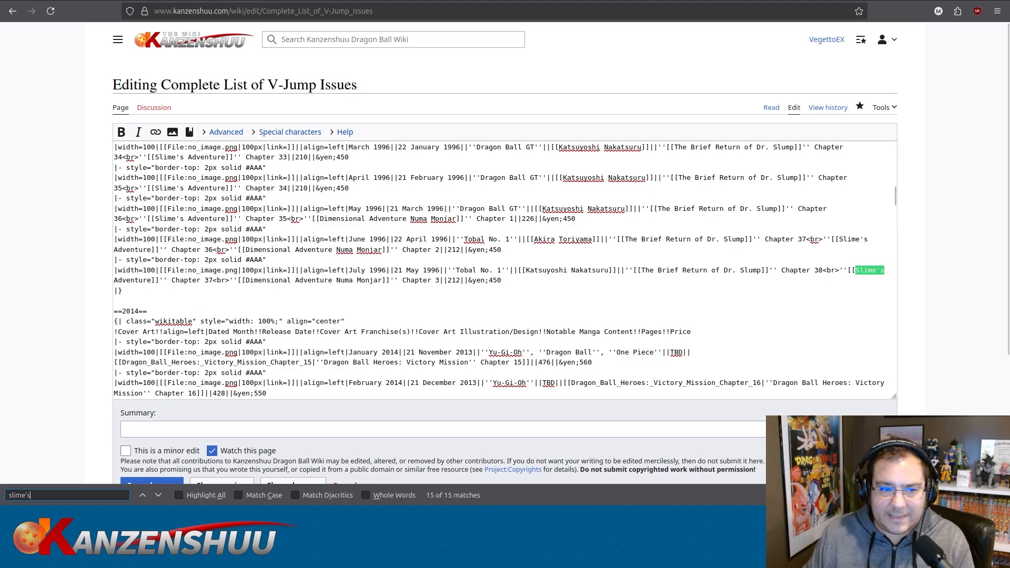
left_click(877, 269)
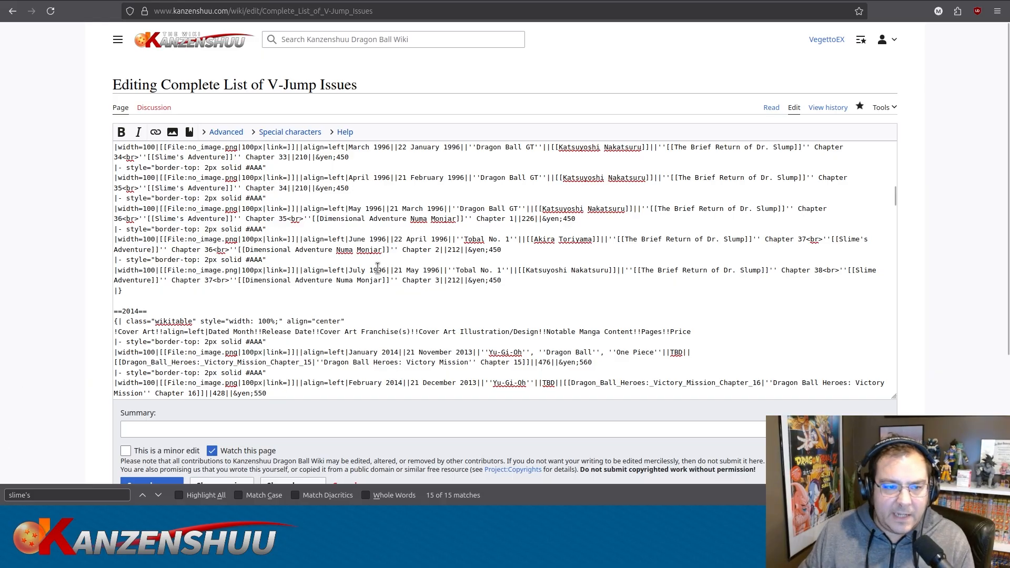
Correct "Slime's Adventure" to "Slime Adventure" in the July 1993 and August 1993 entries.
key("ctrl+f")
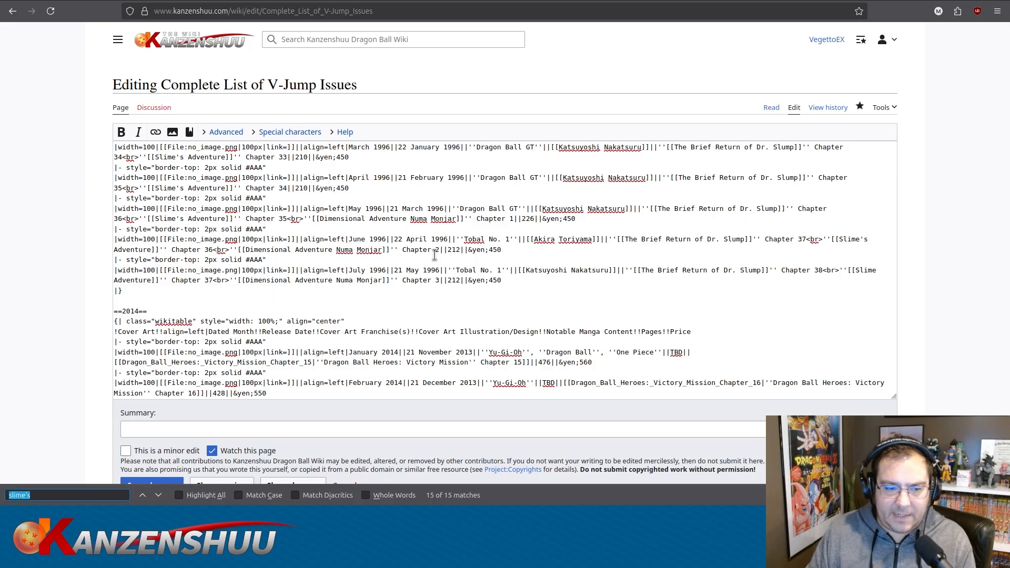
key("Return")
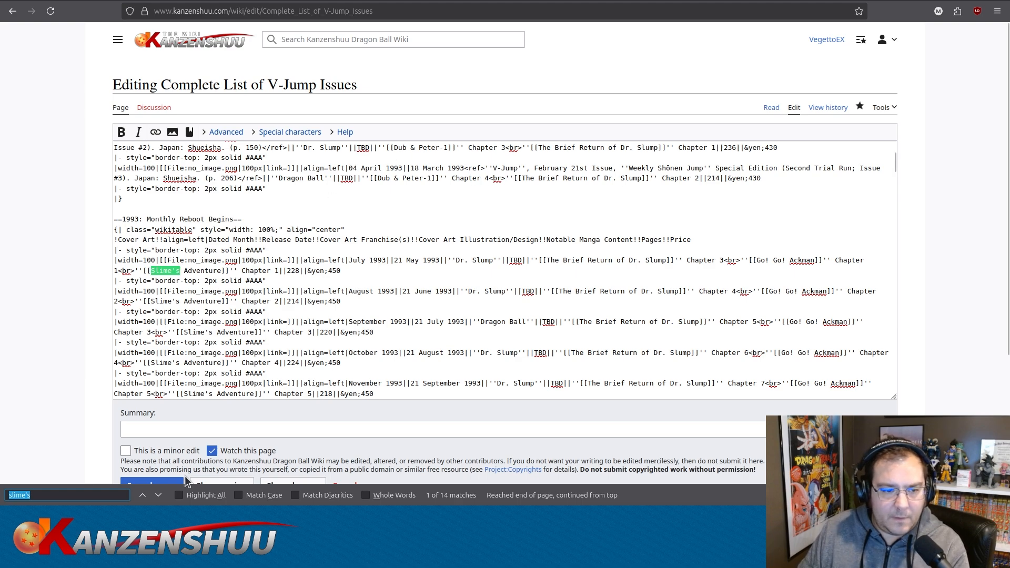
left_click(180, 271)
key("BackSpace")
key("BackSpace")
left_click(181, 301)
key("BackSpace")
key("BackSpace")
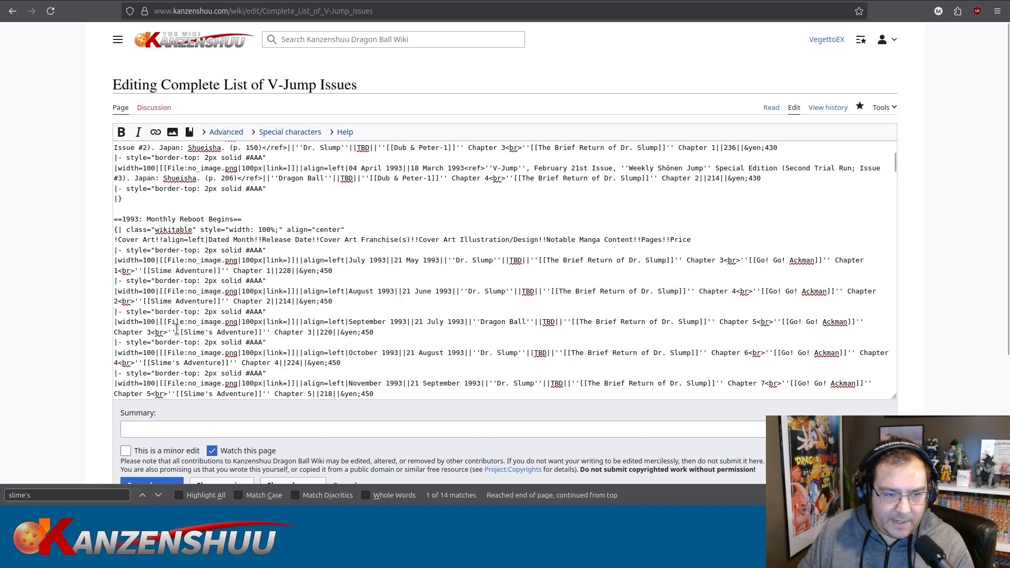
Correct the manga title to "Slime Adventure" in the September 1993 and October 1993 entries.
left_click(209, 332)
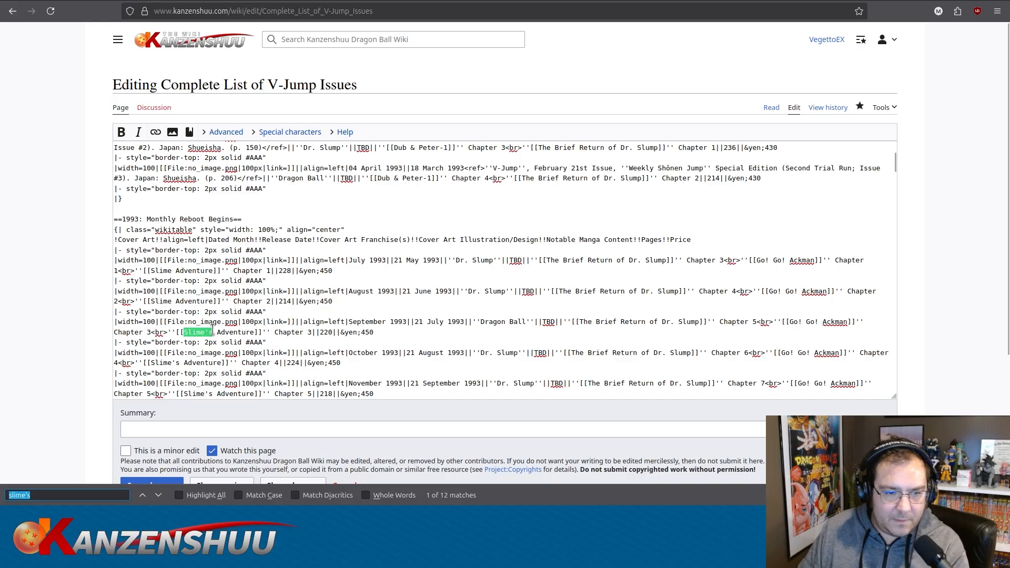
key("BackSpace")
key("BackSpace")
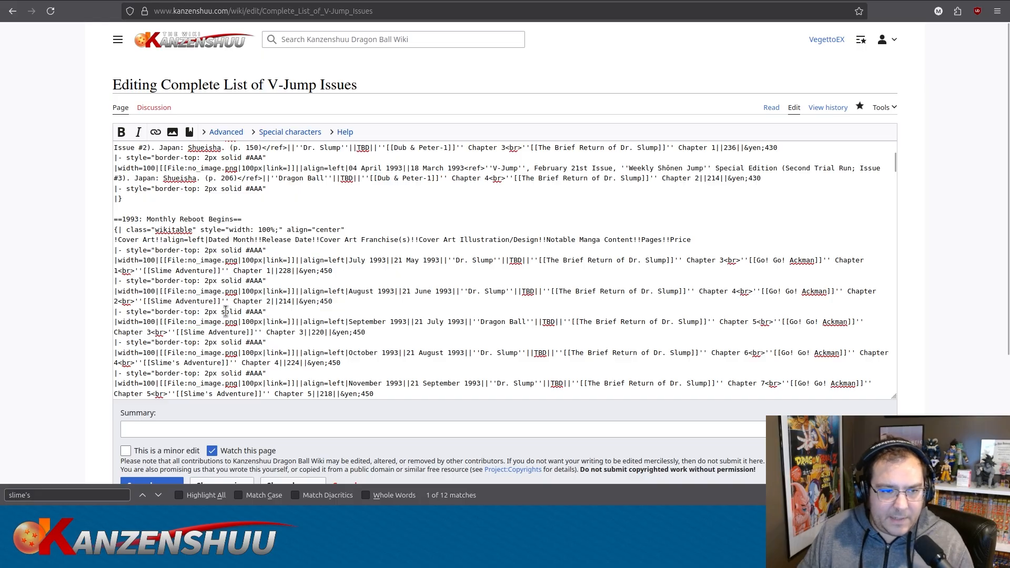
key("ctrl+f")
key("Return")
left_click(181, 363)
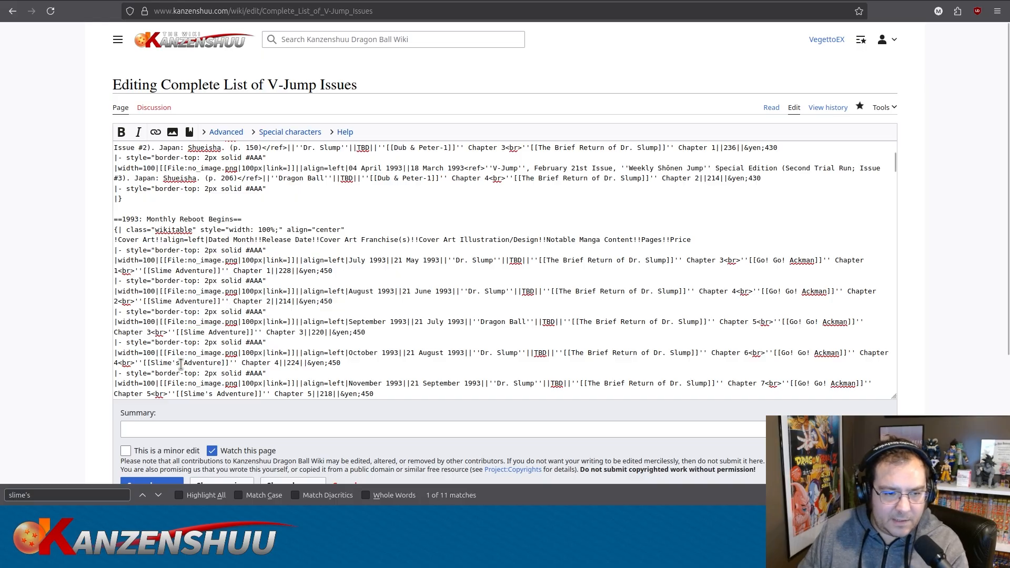
key("BackSpace")
key("BackSpace")
Find the remaining "Slime's" titles in the November 1993 and December 1993 entries and change them to "Slime Adventure".
key("ctrl+f")
key("Return")
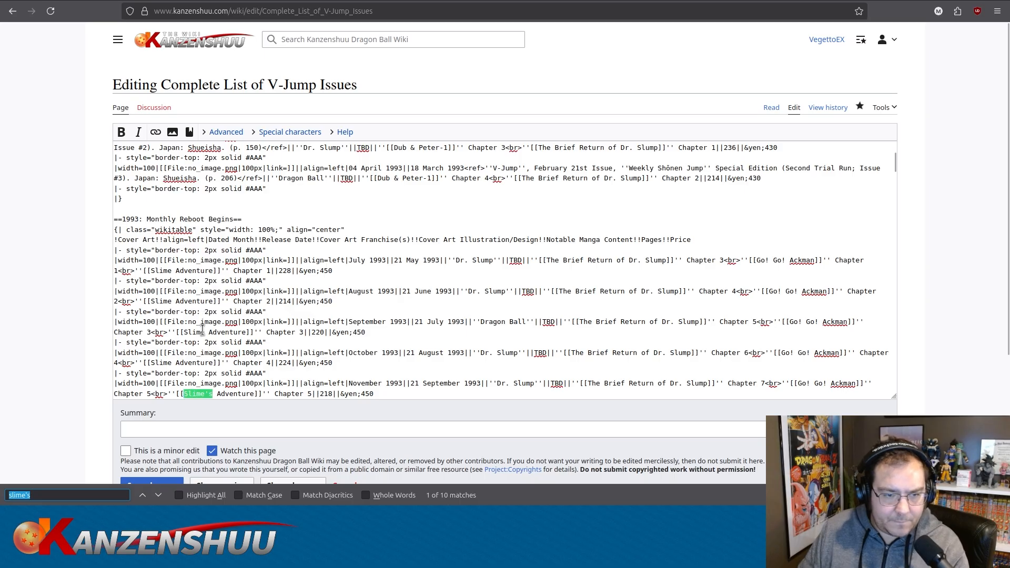
scroll(202, 329, "down", 2)
left_click(213, 340)
key("BackSpace")
key("BackSpace")
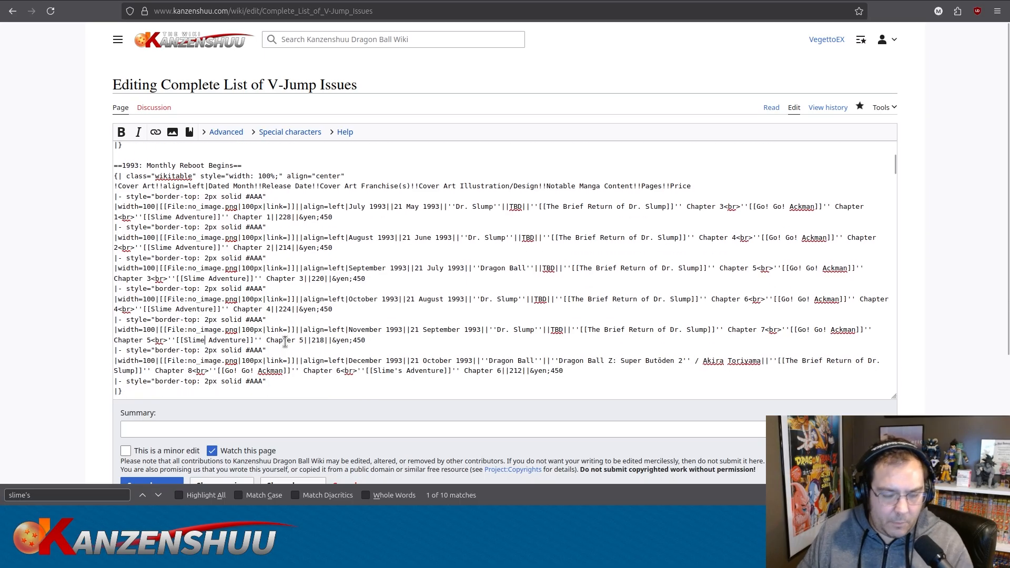
key("ctrl+f")
key("Return")
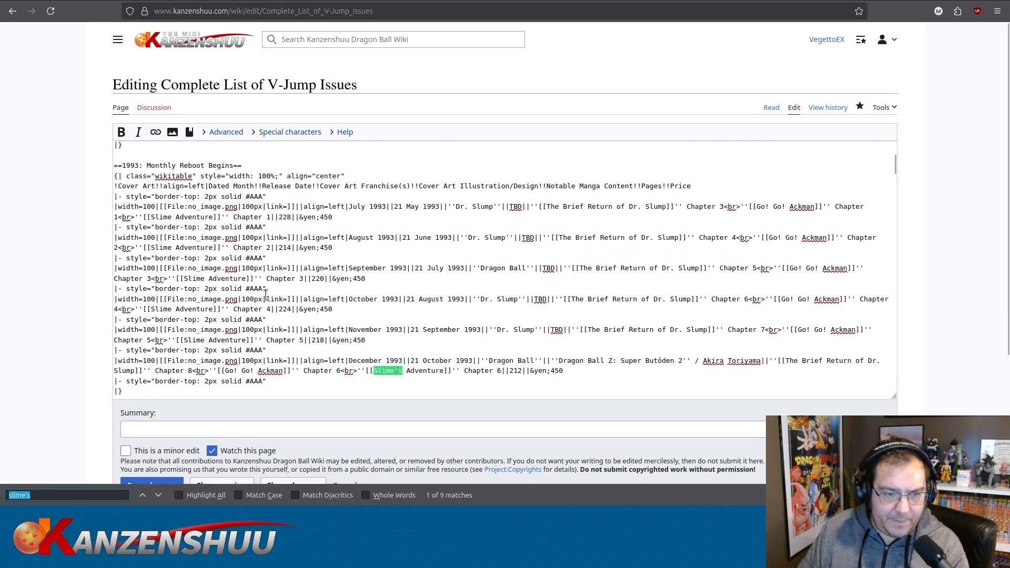
left_click(401, 372)
key("BackSpace")
key("BackSpace")
Change "Slime's Adventure" to "Slime Adventure" in the November 1995 and December 1995 entries.
key("ctrl+f")
key("Return")
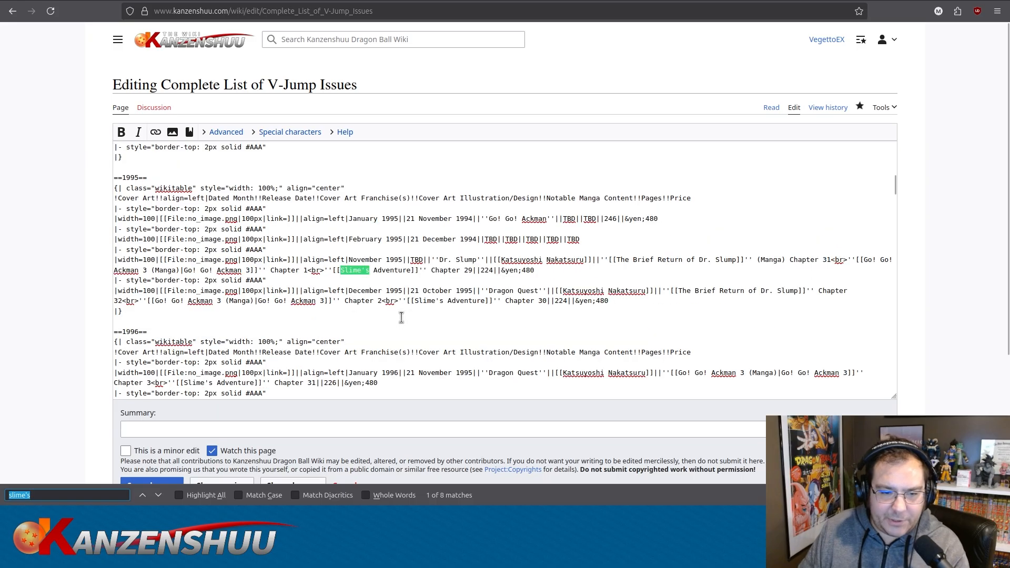
left_click(370, 270)
key("BackSpace")
key("BackSpace")
key("ctrl+f")
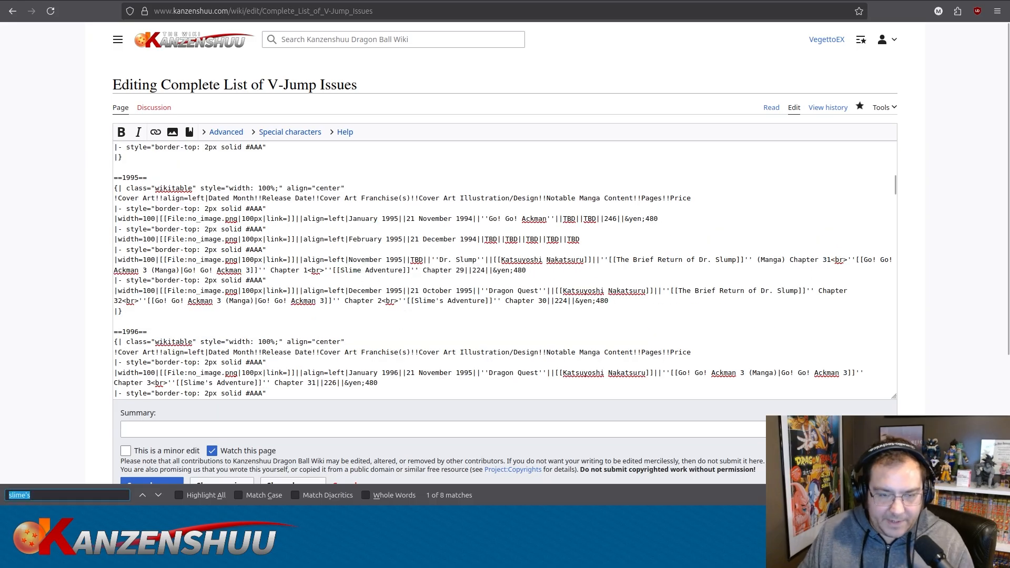
key("Return")
left_click(444, 300)
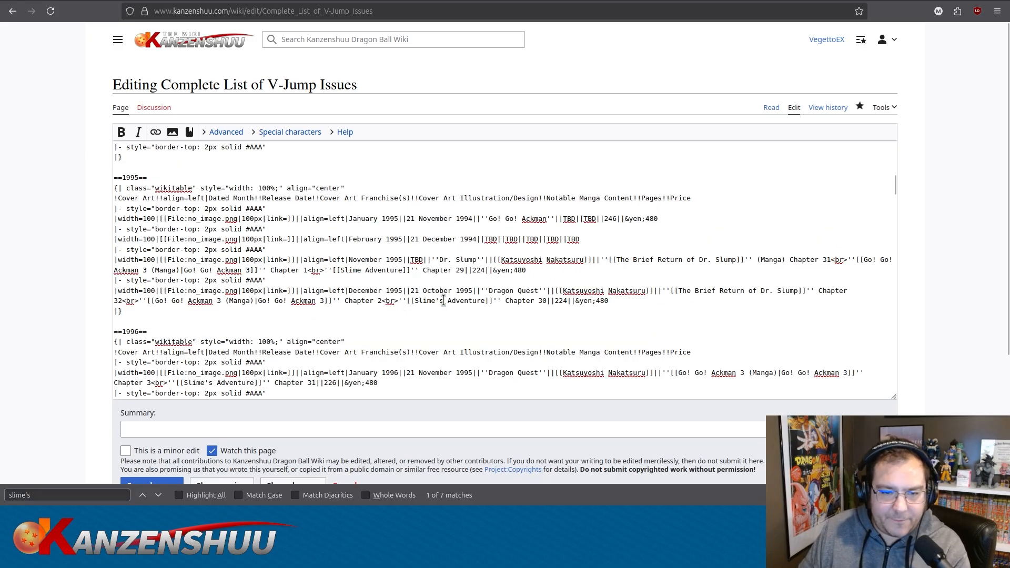
key("BackSpace")
key("BackSpace")
Correct "Slime's Adventure" to "Slime Adventure" in the January 1996 and February 1996 entries.
key("ctrl+f")
key("Return")
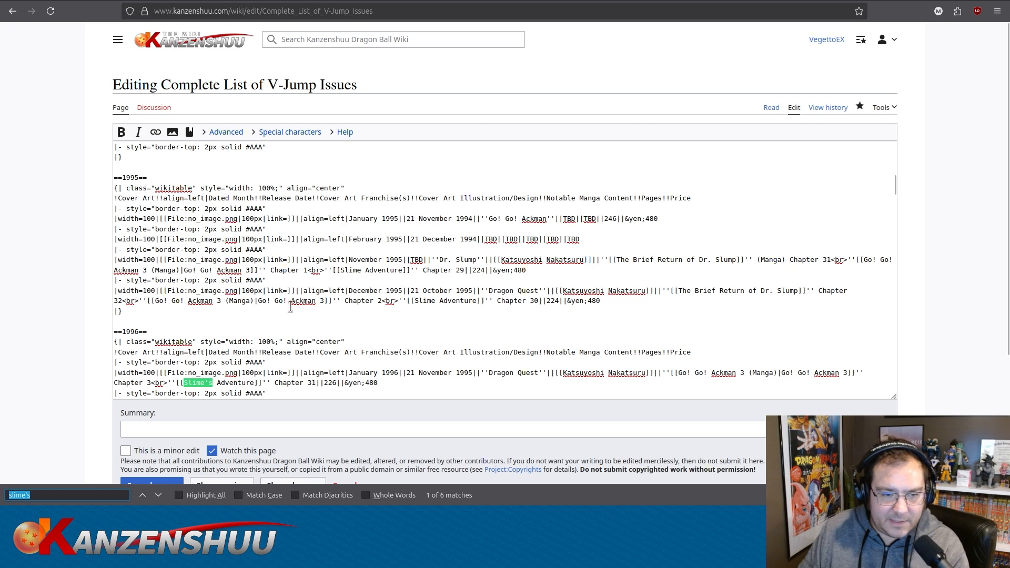
scroll(290, 308, "down", 3)
left_click(211, 275)
key("BackSpace")
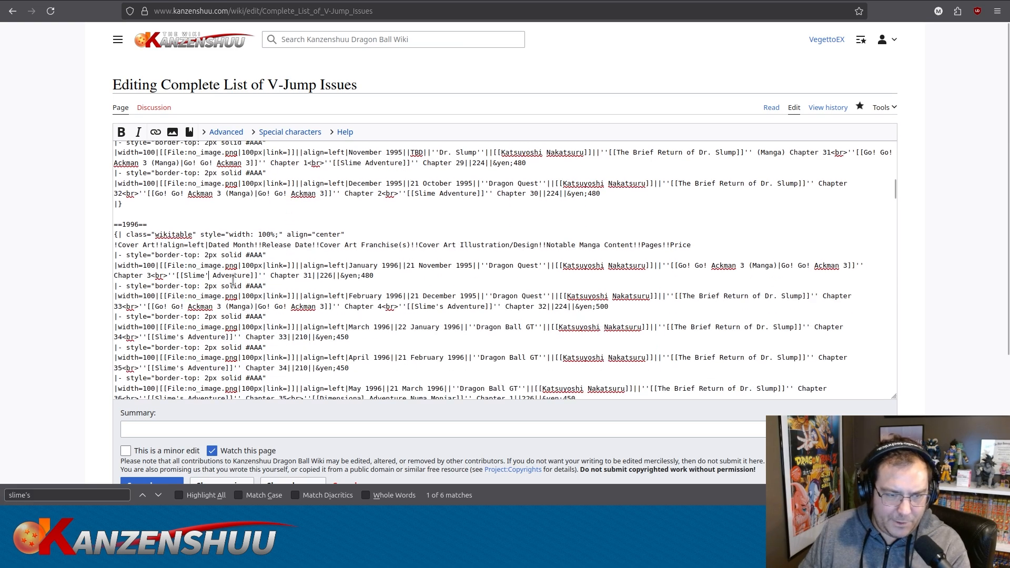
key("BackSpace")
key("ctrl+f")
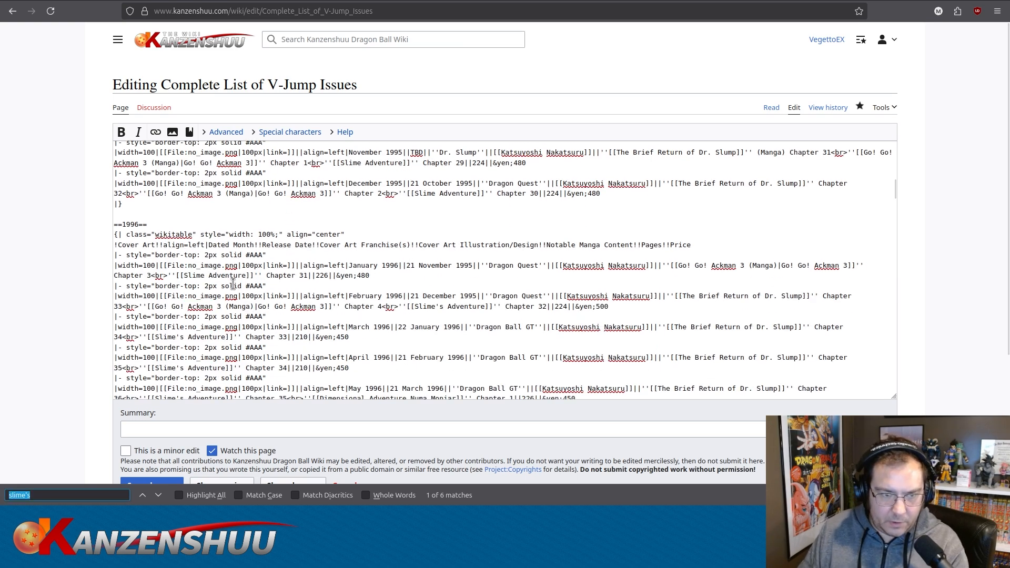
key("Return")
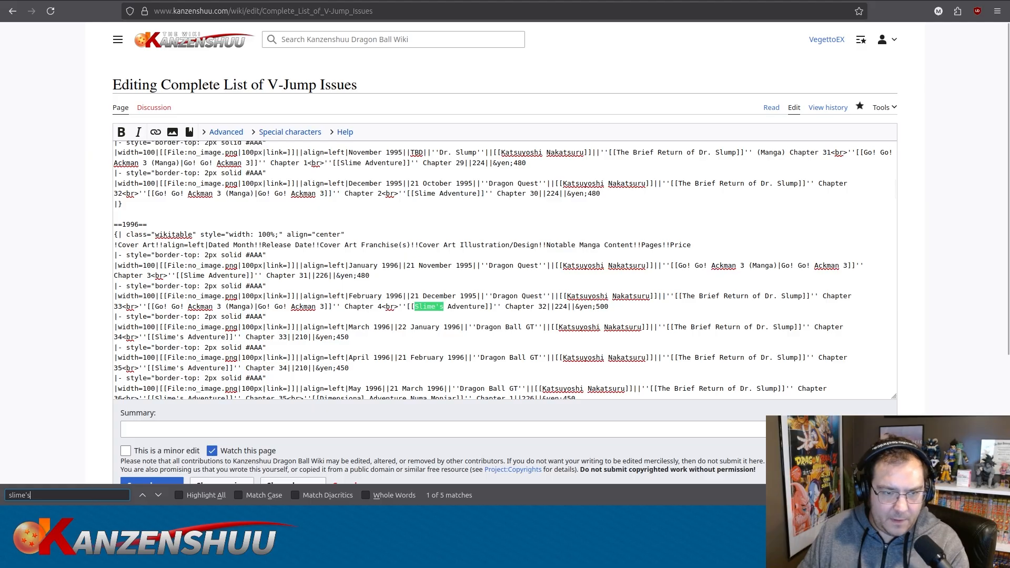
left_click(443, 308)
key("BackSpace")
key("BackSpace")
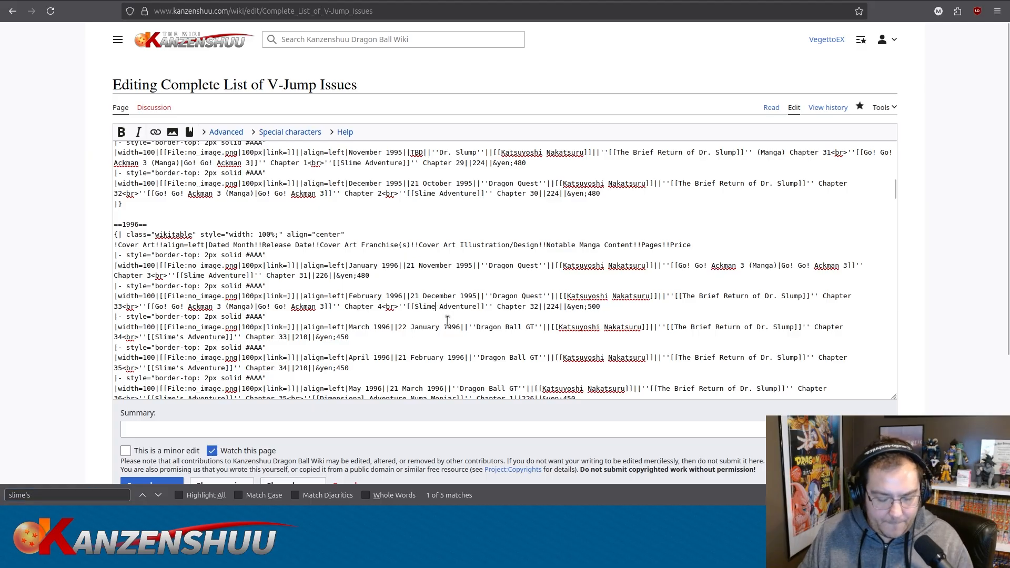
Find the next "Slime's Adventure" titles in the March 1996 and April 1996 entries and change them to "Slime Adventure".
key("ctrl+f")
key("Return")
left_click(187, 337)
key("BackSpace")
key("BackSpace")
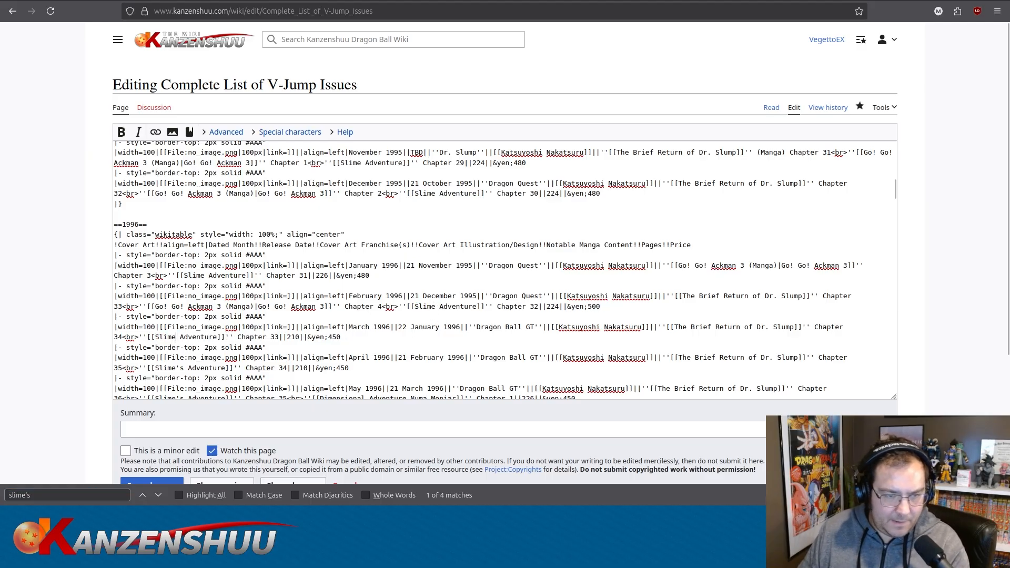
key("ctrl+f")
key("Return")
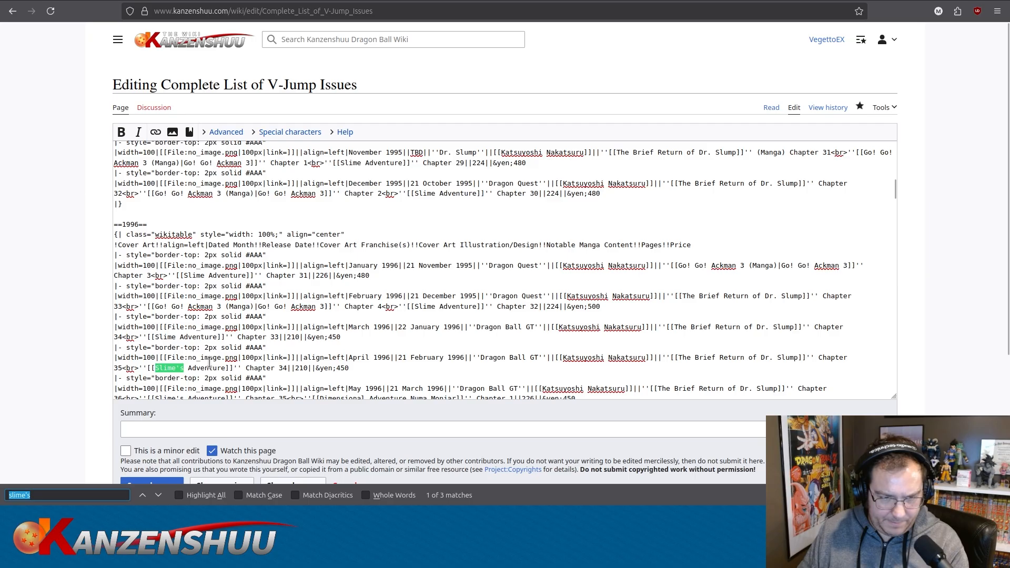
left_click(182, 369)
key("BackSpace")
key("BackSpace")
Correct "Slime's Adventure" to "Slime Adventure" in the May 1996 and June 1996 entries, and search the source for any leftover "slime's".
key("ctrl+f")
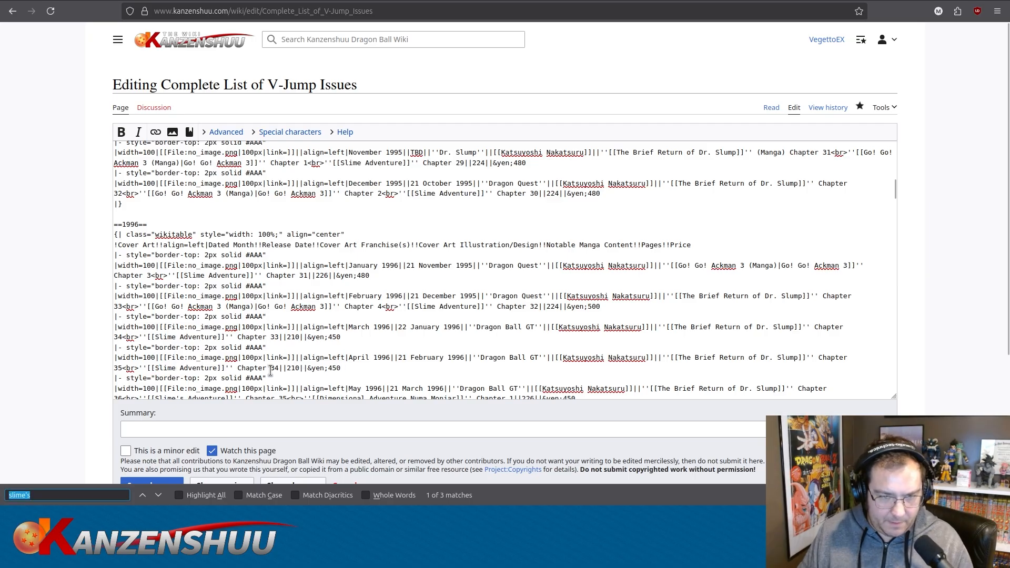
key("Return")
left_click(184, 270)
key("BackSpace")
key("BackSpace")
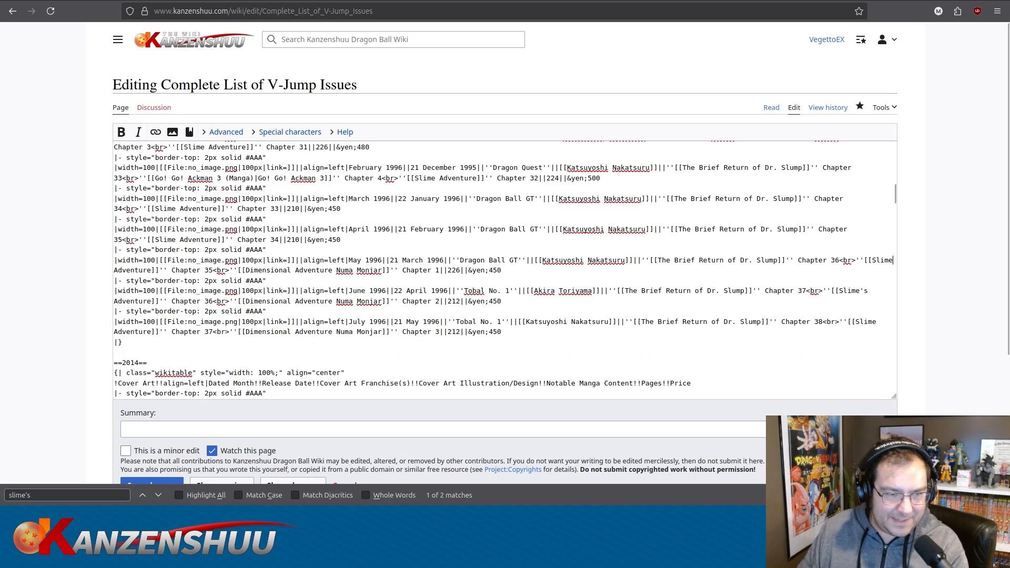
key("ctrl+f")
key("Return")
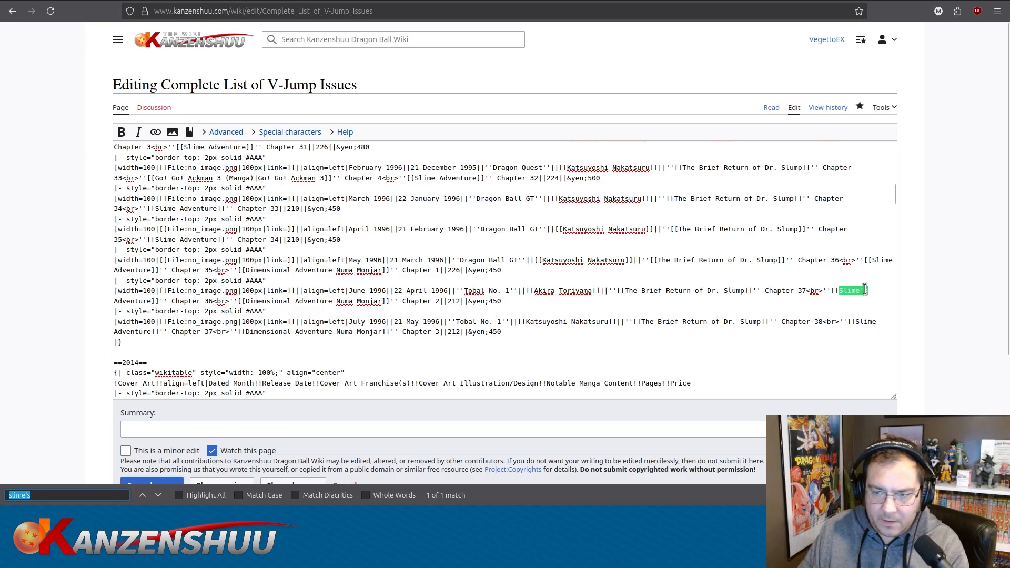
left_click(868, 290)
left_click(869, 291)
key("BackSpace")
key("BackSpace")
key("ctrl+f")
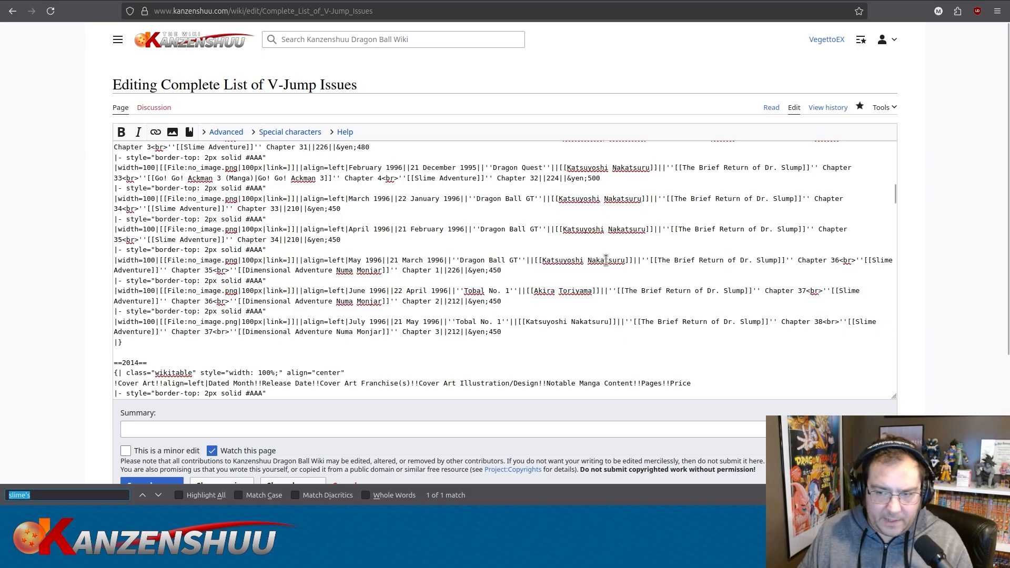
key("Return")
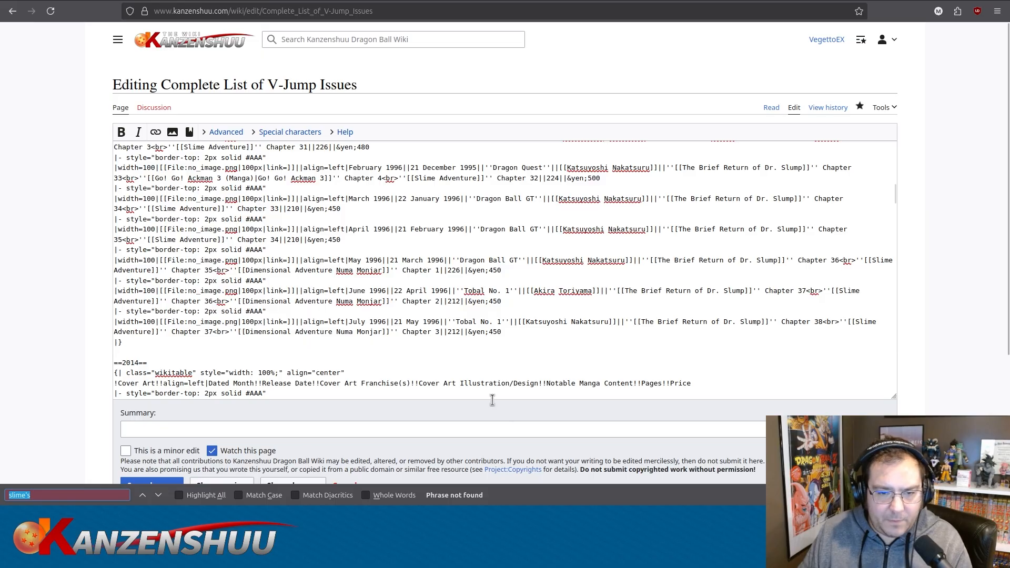
key("Escape")
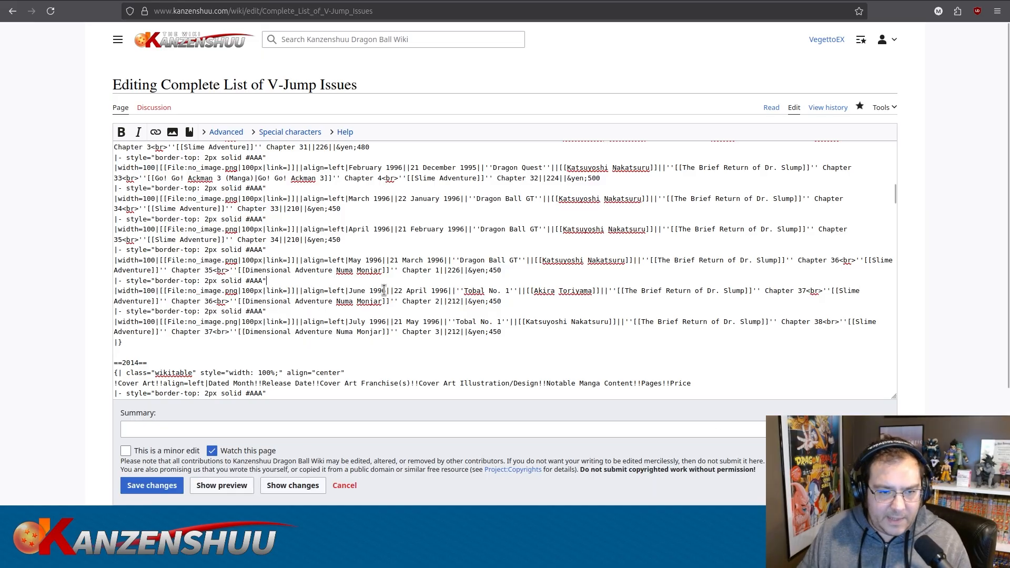
Preview the edited page and search the preview for any remaining "slime's".
key("ctrl+a")
left_click(222, 489)
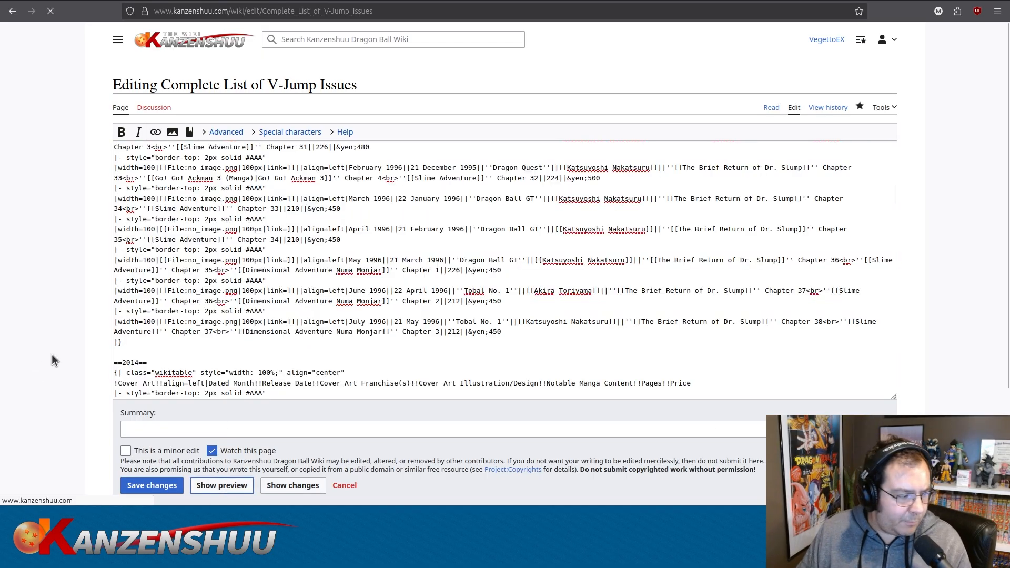
scroll(58, 327, "down", 2)
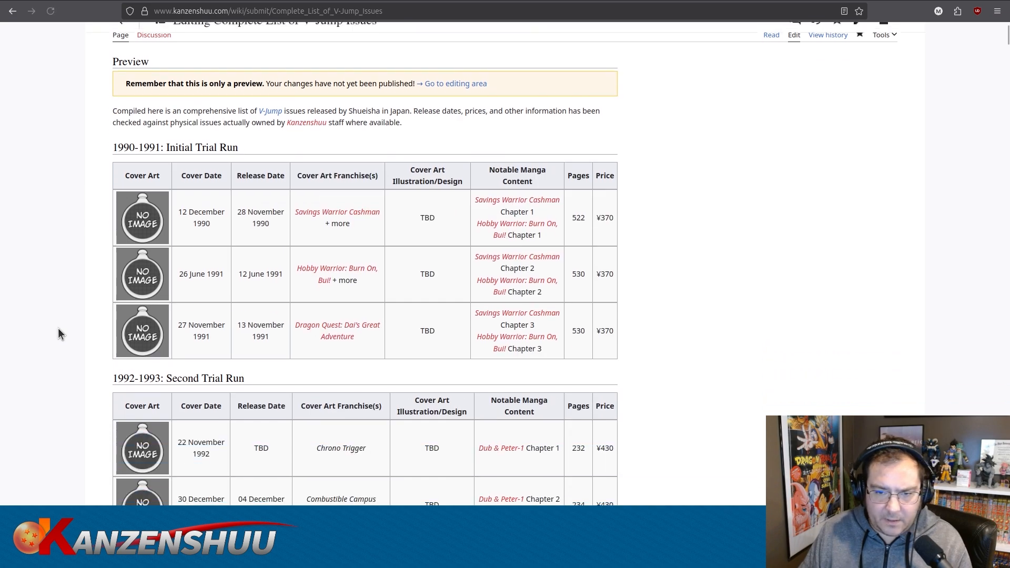
key("ctrl+f")
key("Return")
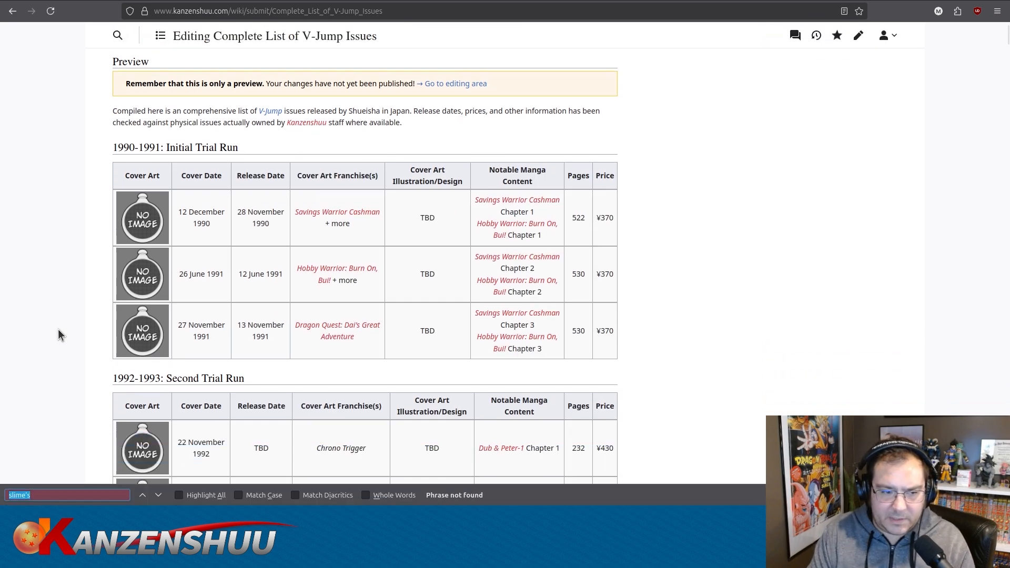
key("Escape")
Review the previewed issue tables, checking the manga titles and chapters from the early trial runs through the 1996 section.
scroll(660, 225, "down", 5)
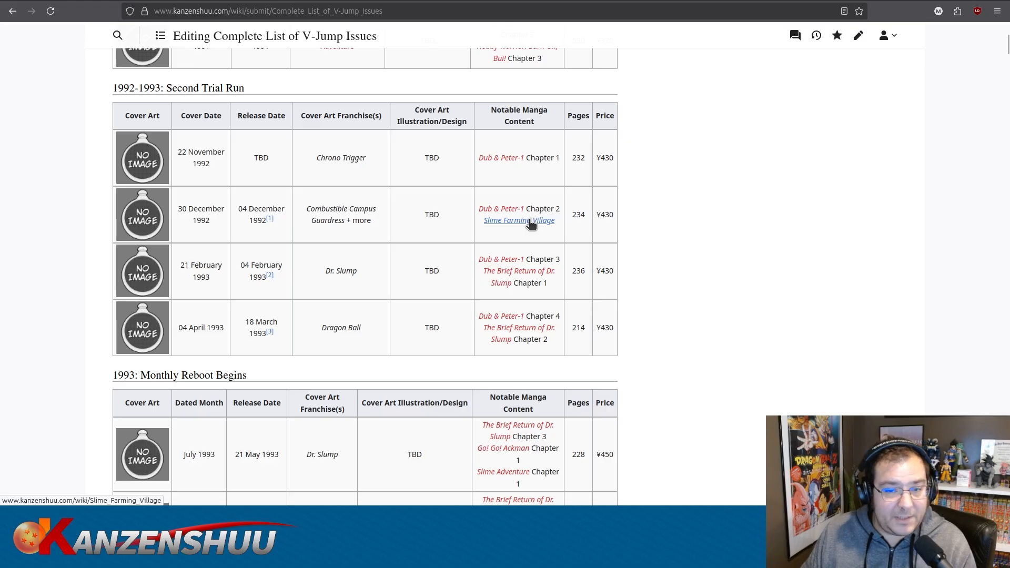
scroll(716, 241, "down", 10)
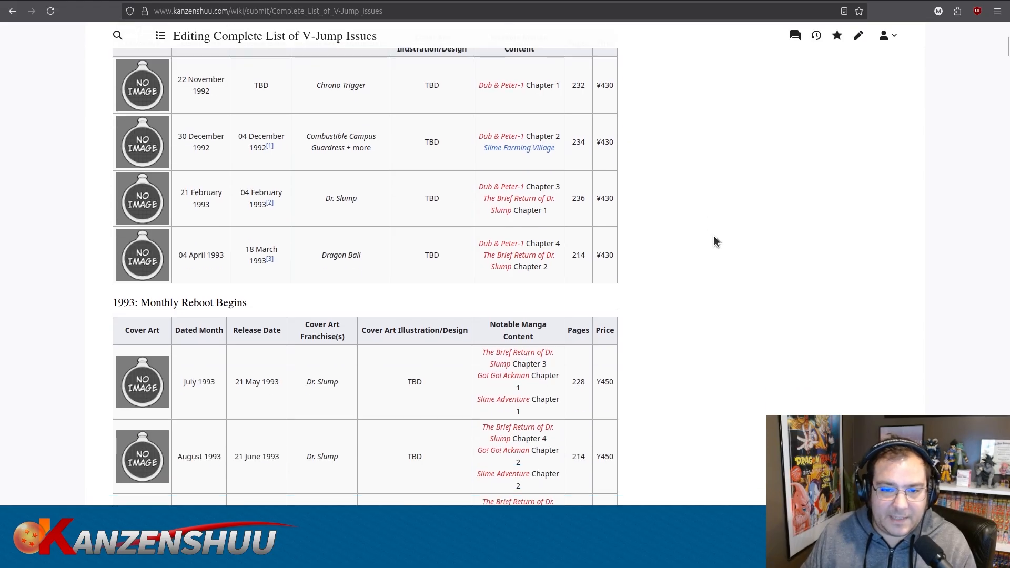
scroll(716, 241, "down", 20)
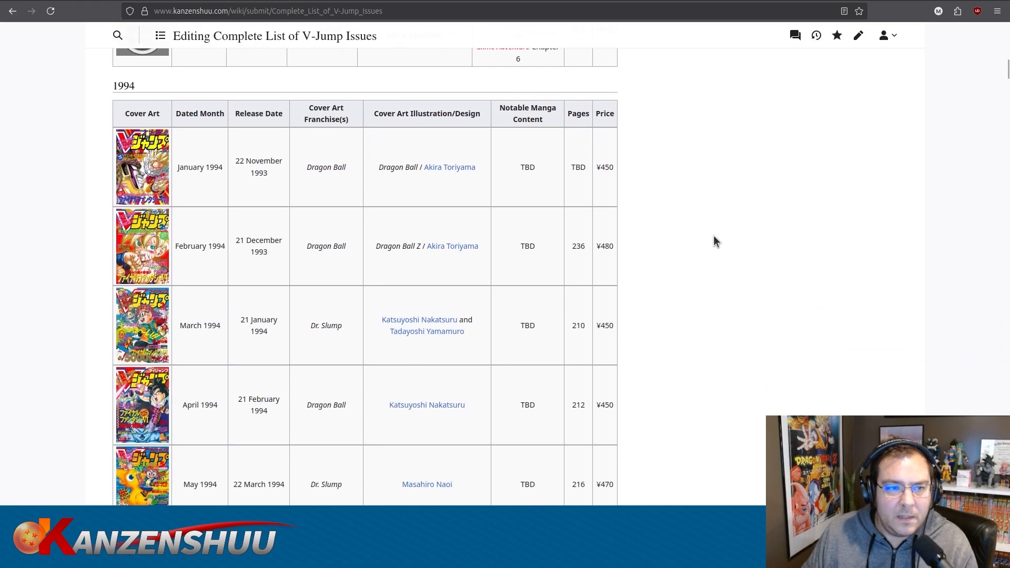
scroll(716, 241, "down", 3)
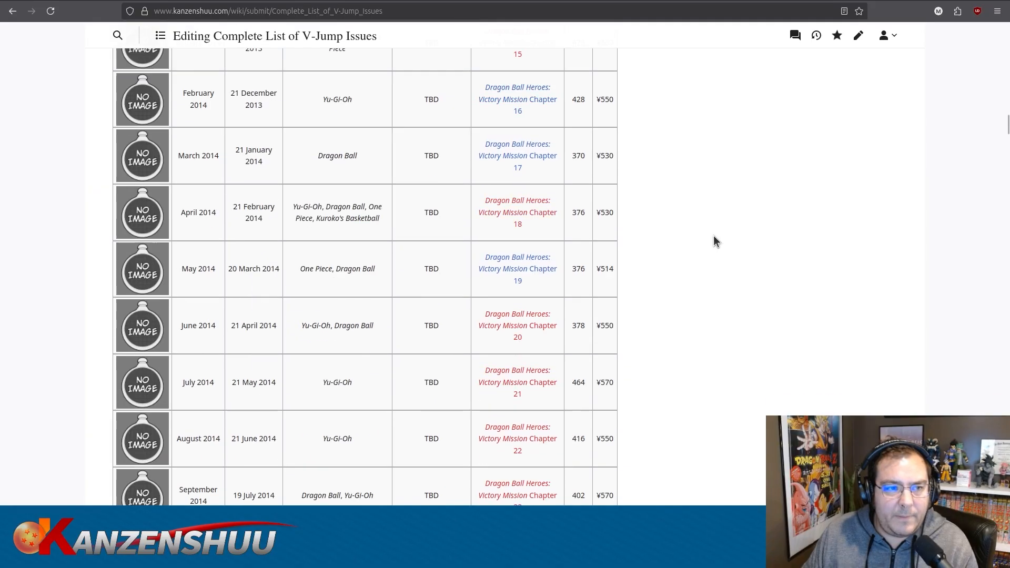
scroll(715, 241, "up", 12)
scroll(715, 241, "down", 1)
scroll(715, 241, "down", 1)
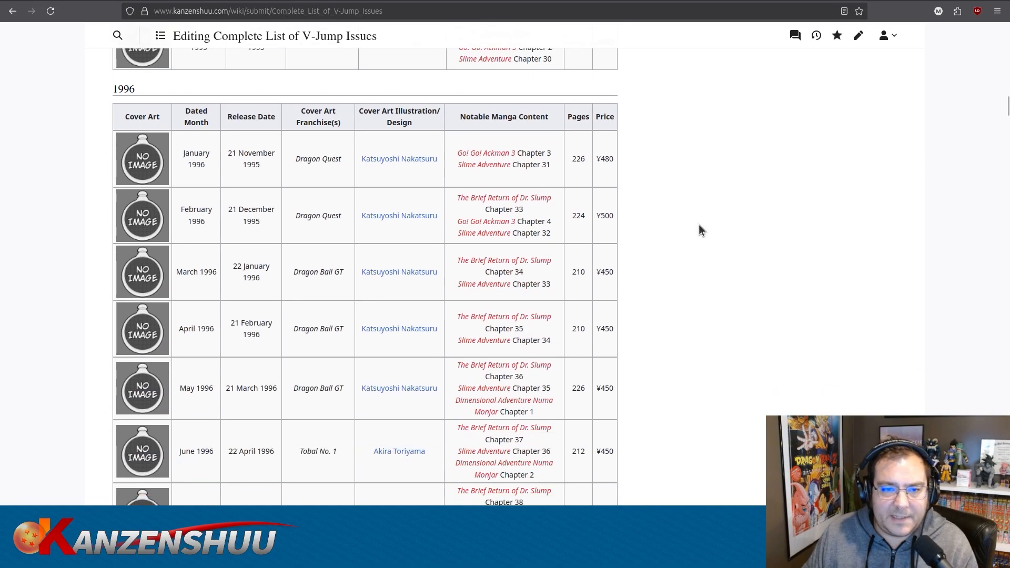
scroll(747, 261, "down", 2)
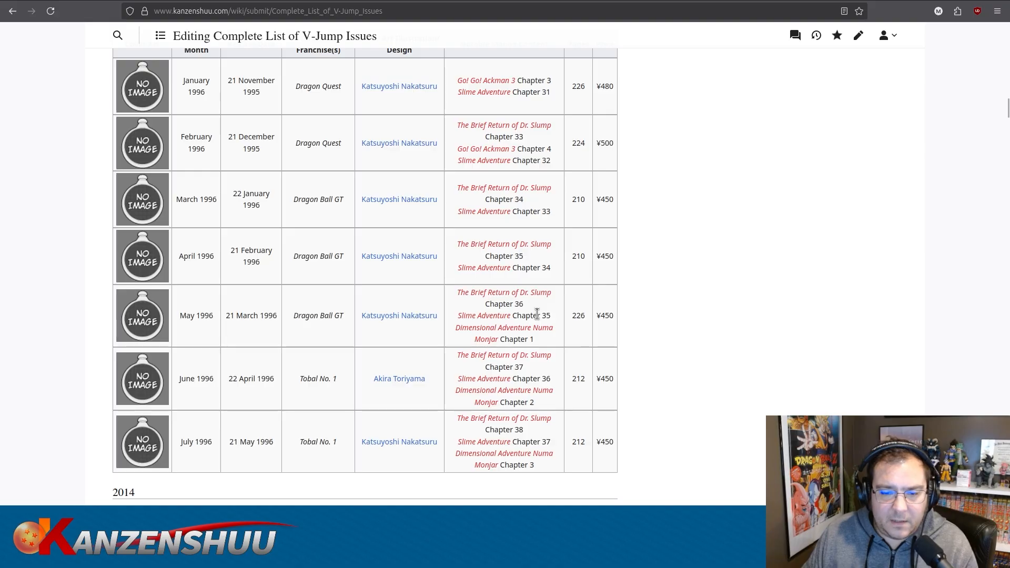
scroll(549, 304, "down", 2)
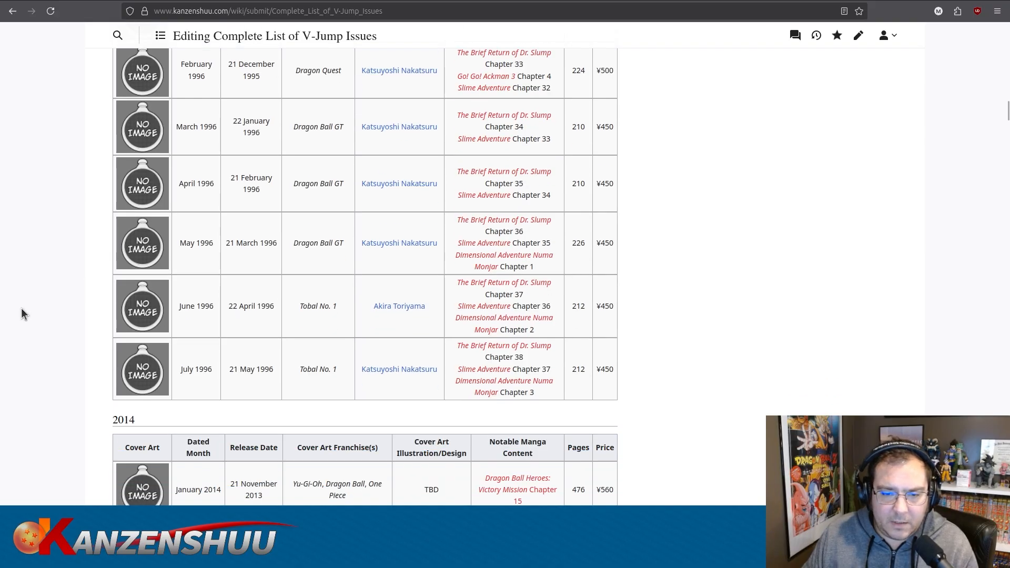
Change "Numa Monjar" to "Numamonjar" in the May, June and July 1996 entries of the page source.
scroll(21, 314, "down", 20)
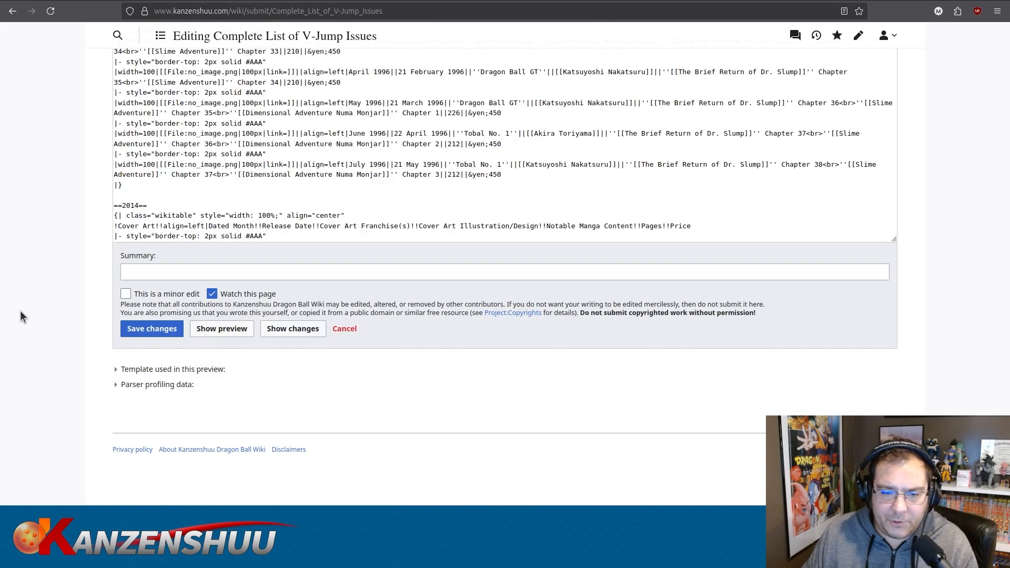
scroll(21, 316, "up", 5)
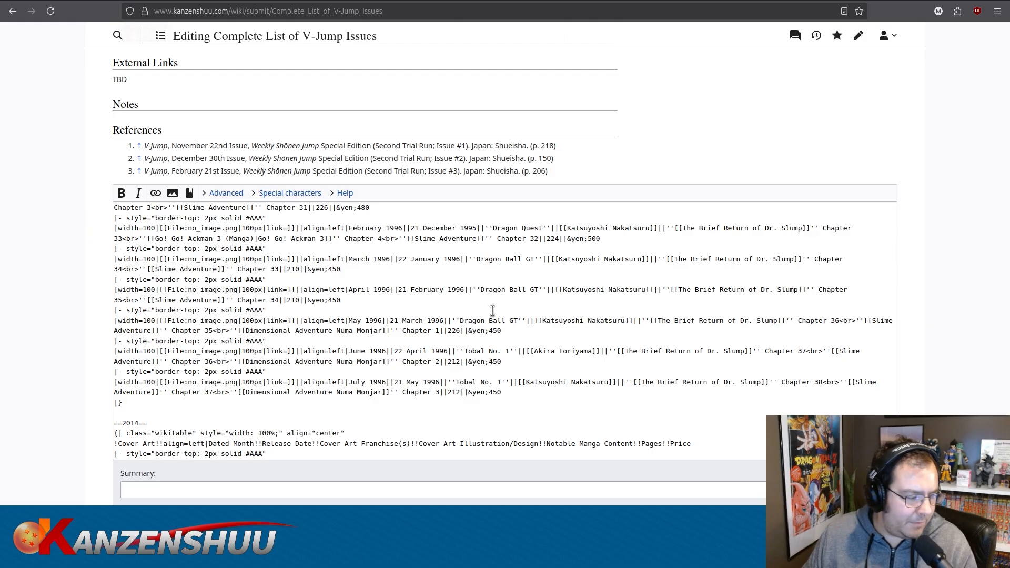
left_click(527, 311)
left_click(540, 300)
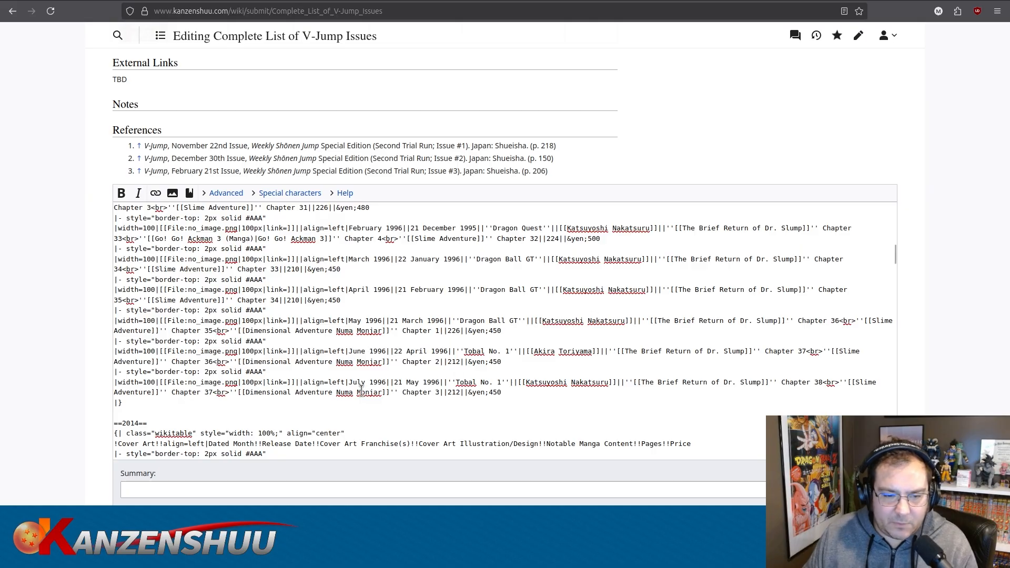
left_click_drag(362, 392, 360, 331)
type("m")
type("m")
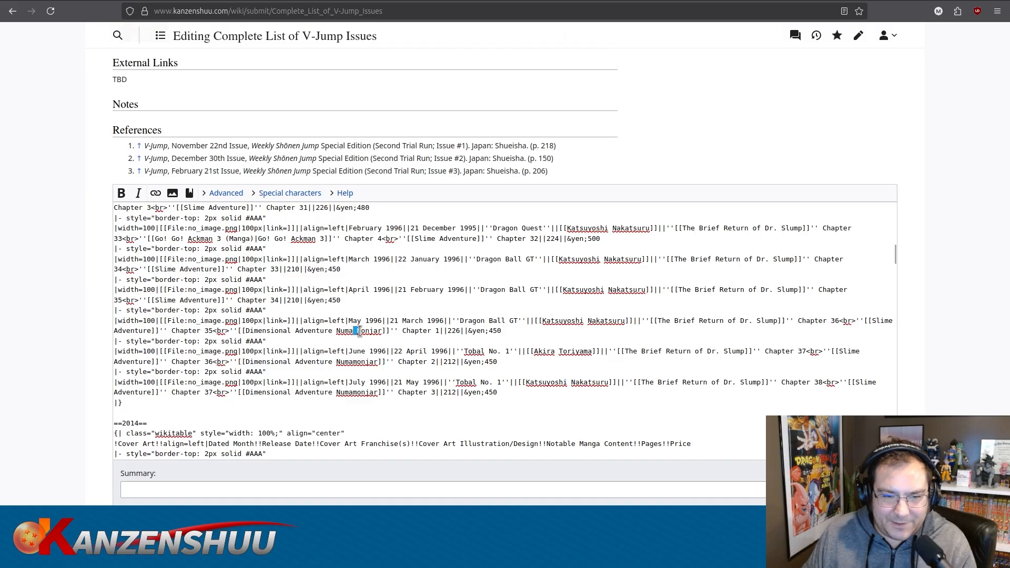
type("m")
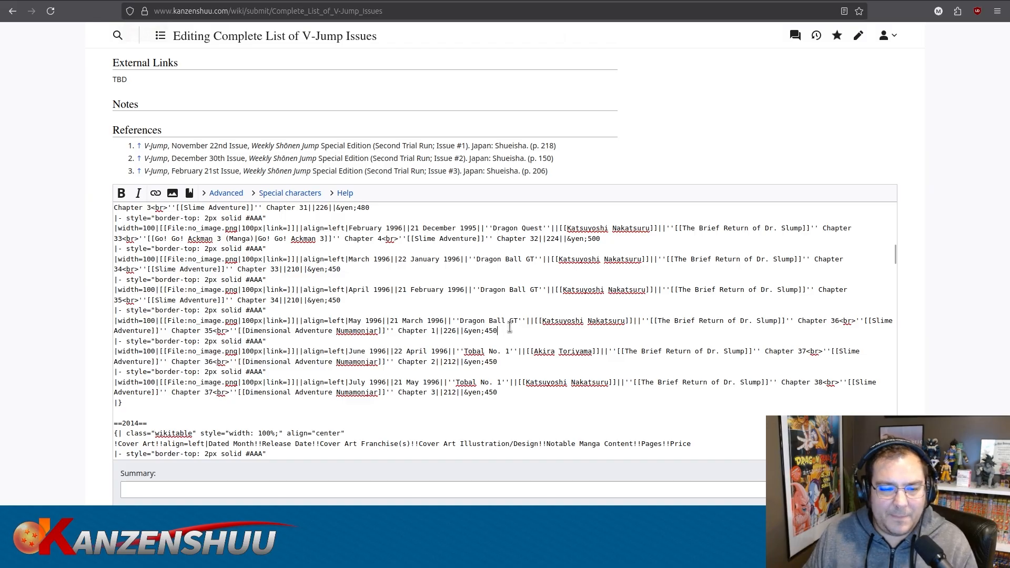
left_click(531, 331)
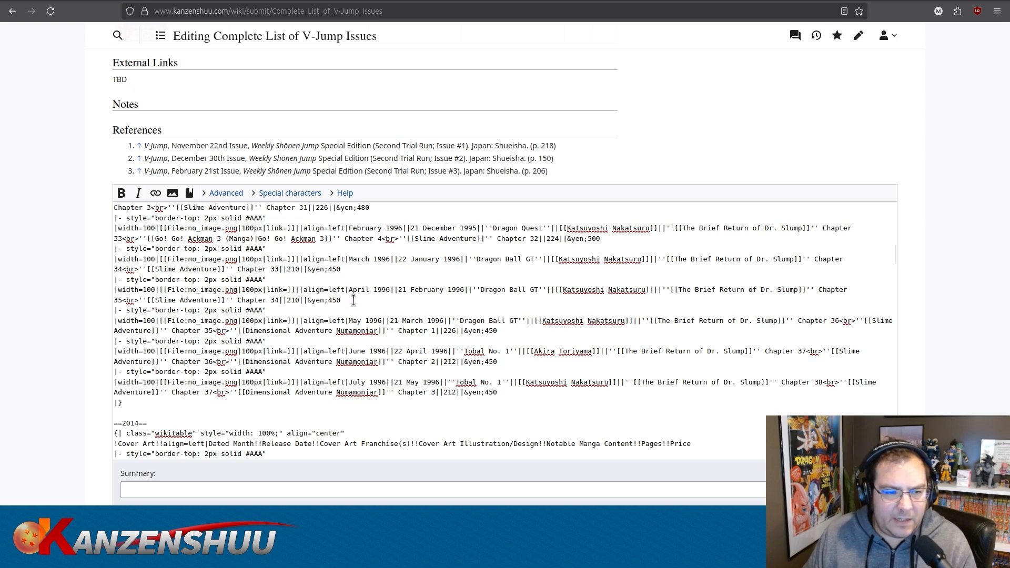
Select the complete page source and save the changes to the V-Jump issue list.
key("ctrl+a")
scroll(60, 342, "down", 2)
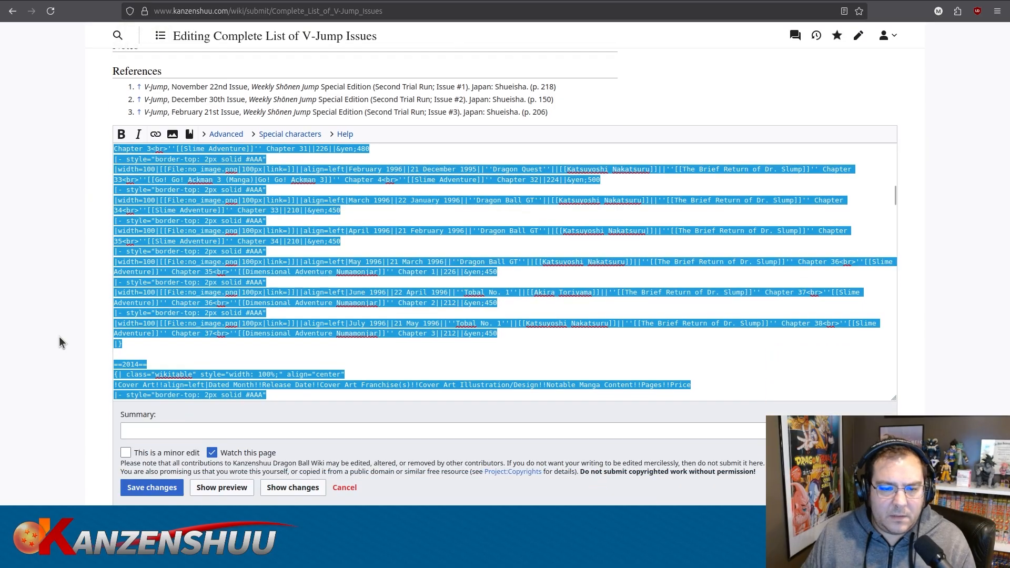
left_click(154, 472)
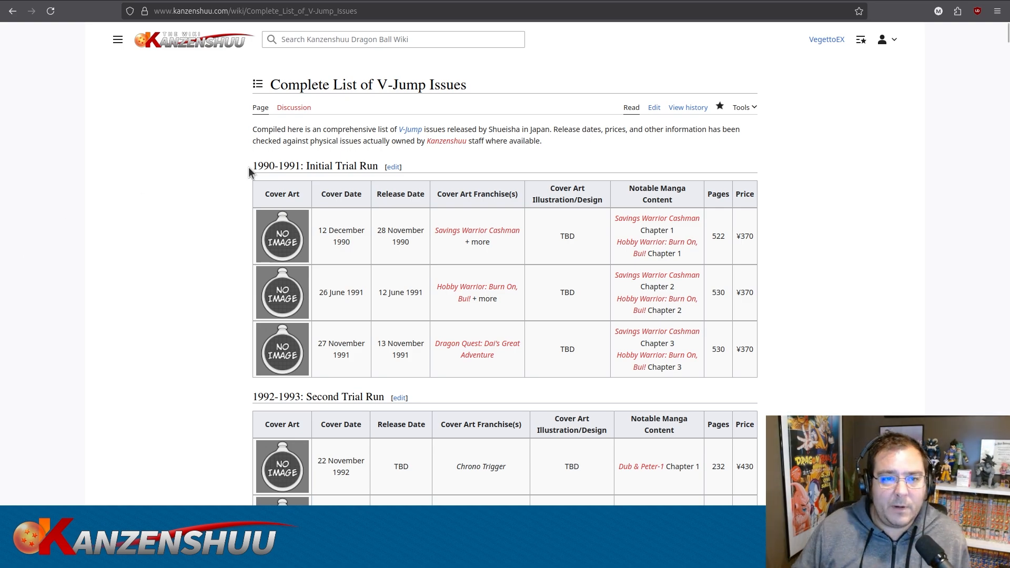
Reopen the issue list for editing and set the July 1996 entry's page count to 216.
left_click(655, 107)
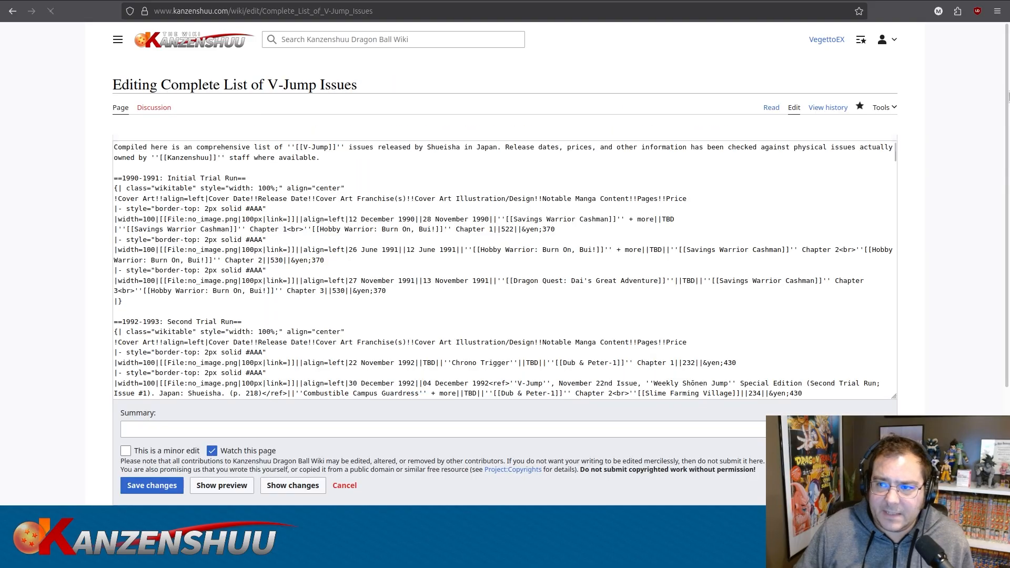
scroll(644, 258, "down", 20)
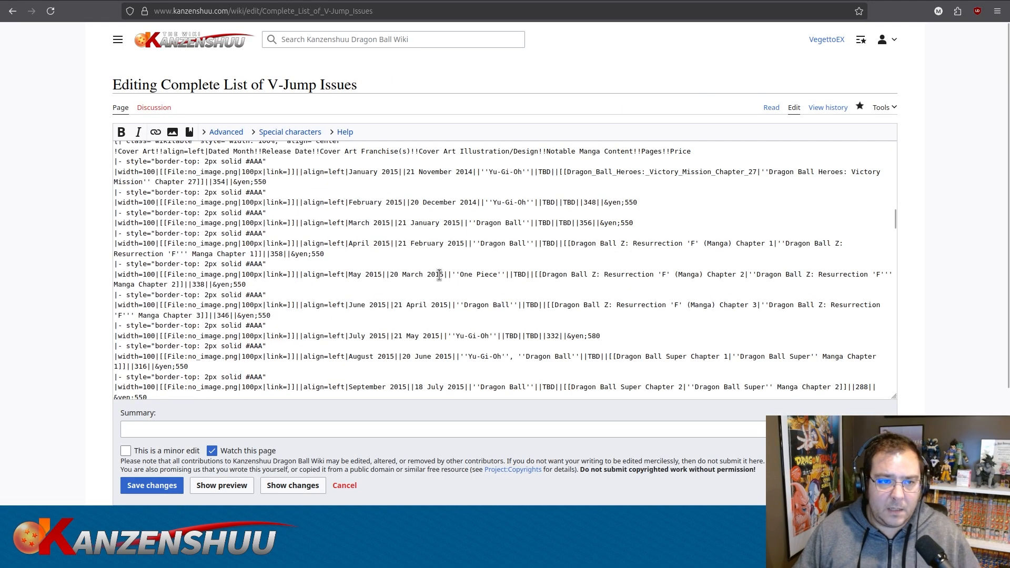
scroll(439, 274, "up", 3)
scroll(439, 275, "up", 10)
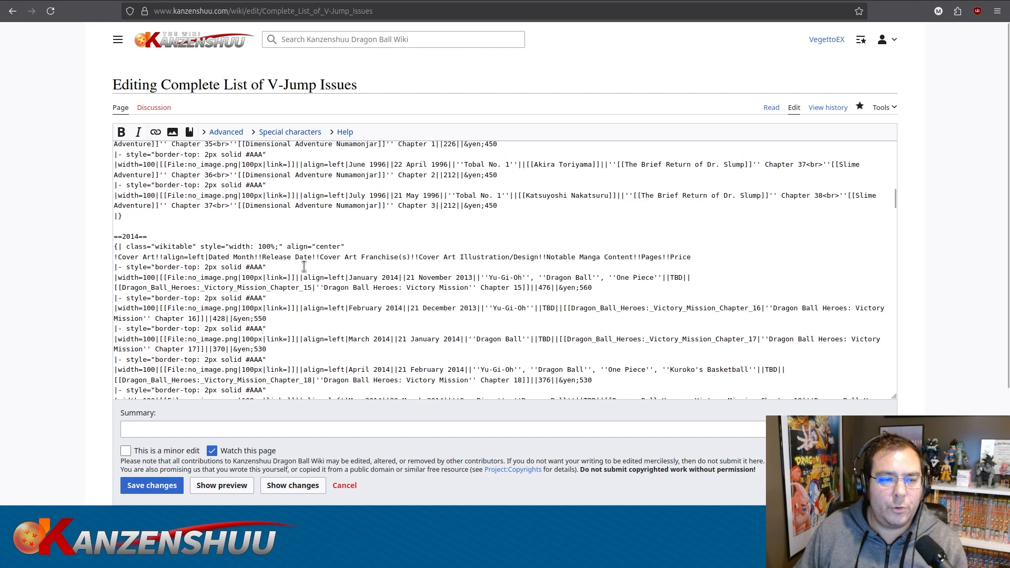
scroll(304, 267, "up", 4)
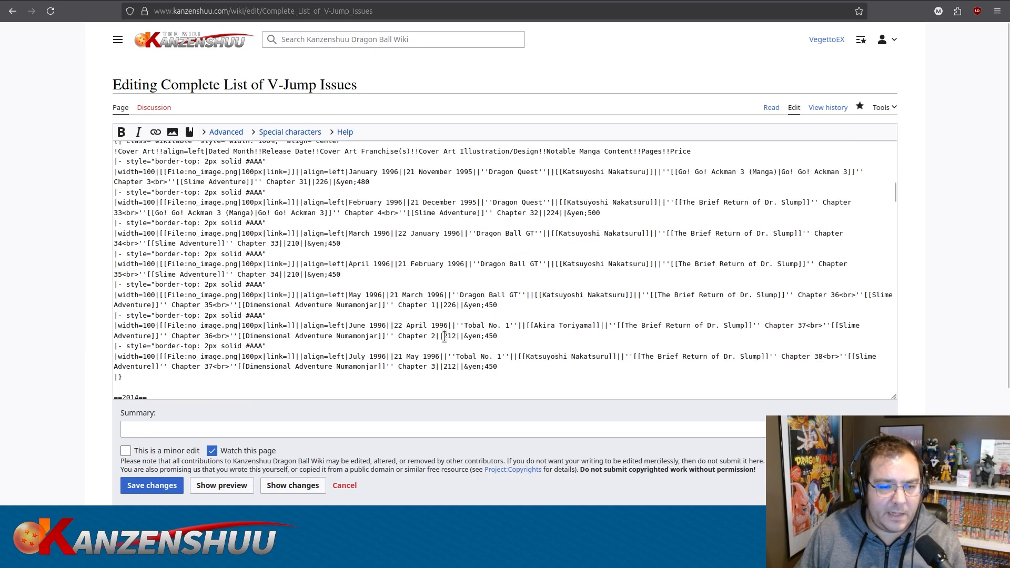
left_click_drag(509, 364, 95, 346)
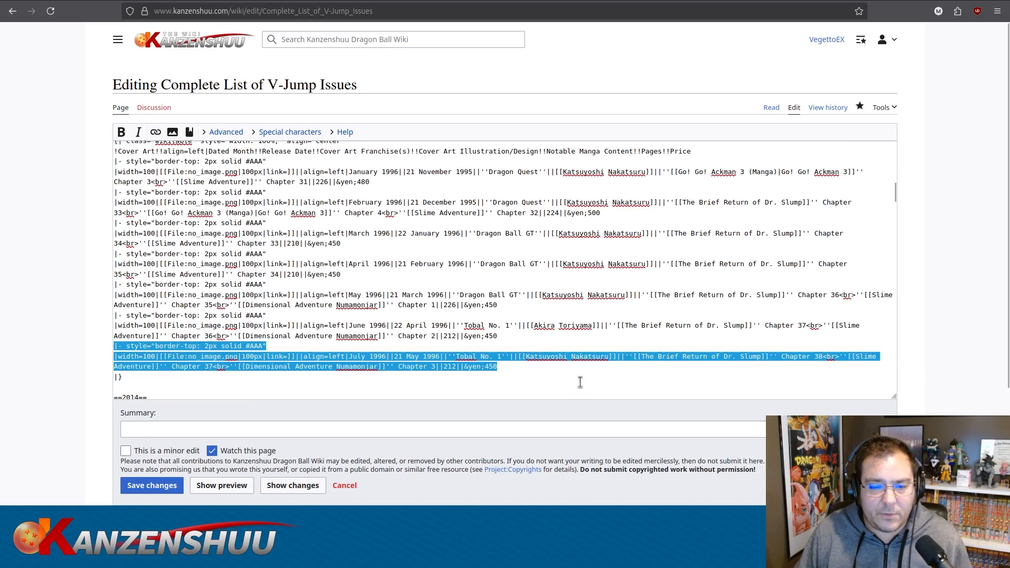
left_click(549, 369)
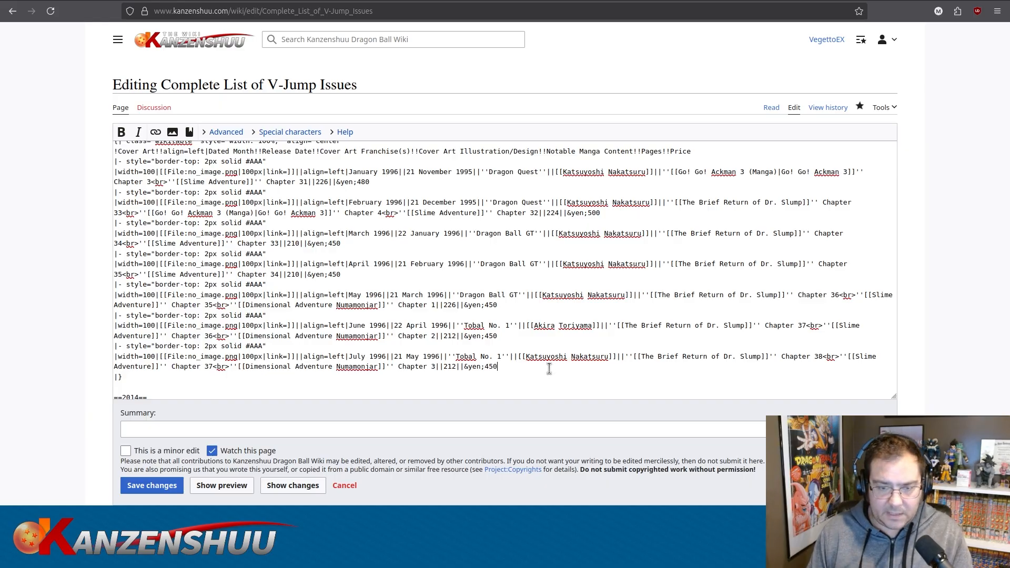
left_click_drag(451, 367, 456, 367)
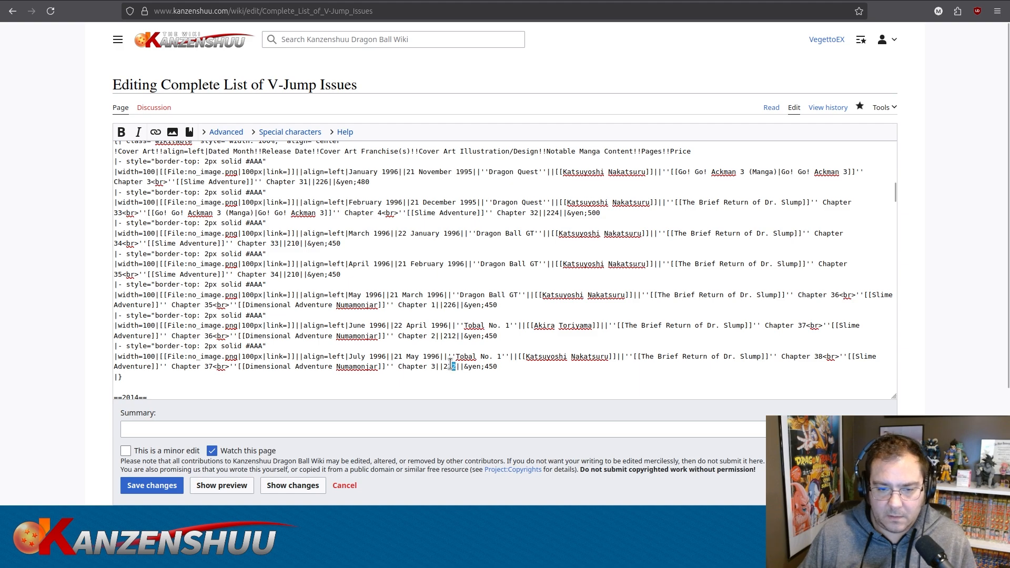
type("6")
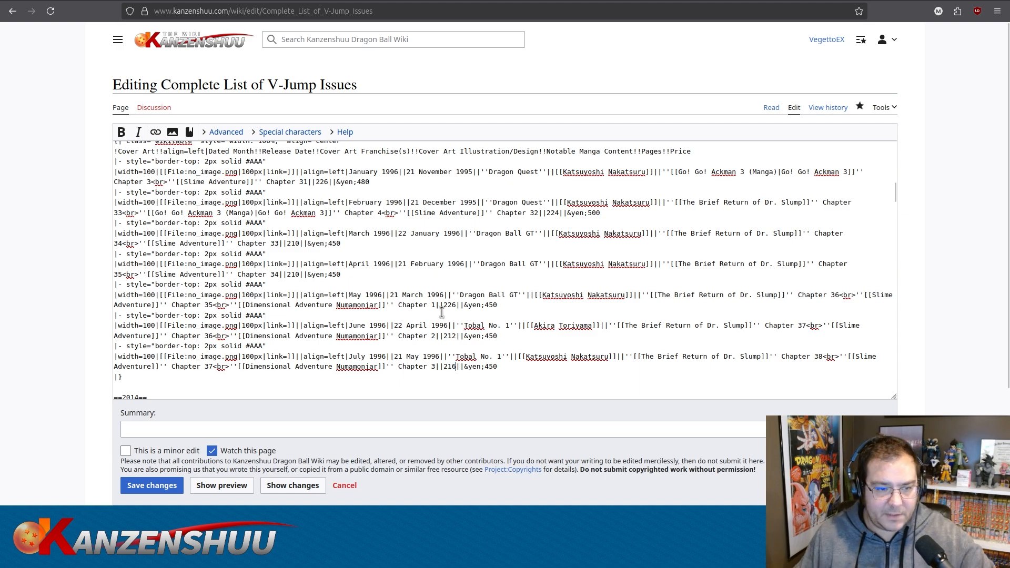
Duplicate the July 1996 entry directly below itself and set the copy's month to August.
left_click_drag(510, 367, 85, 347)
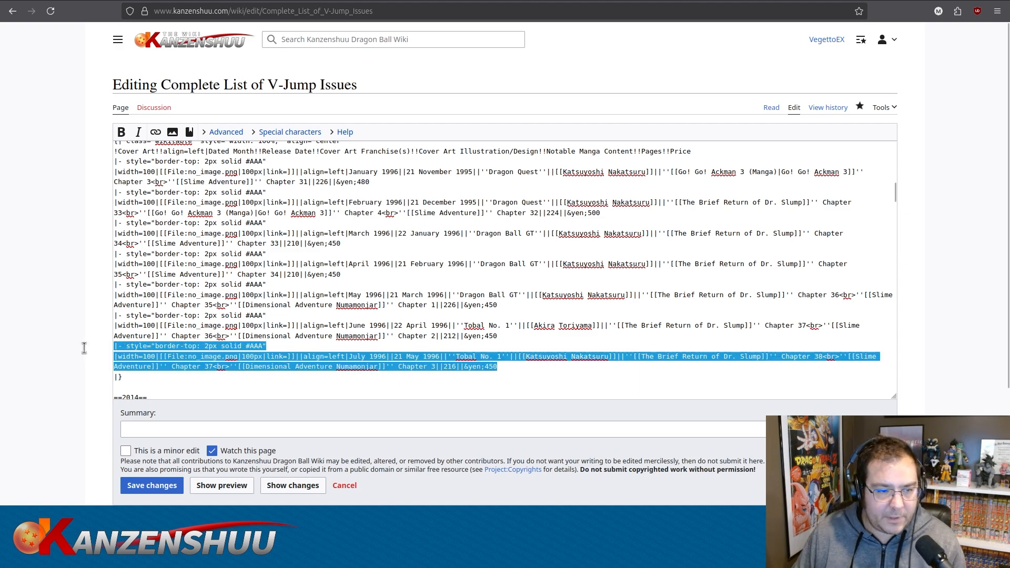
key("ctrl+c")
key("Right")
key("Return")
key("ctrl+v")
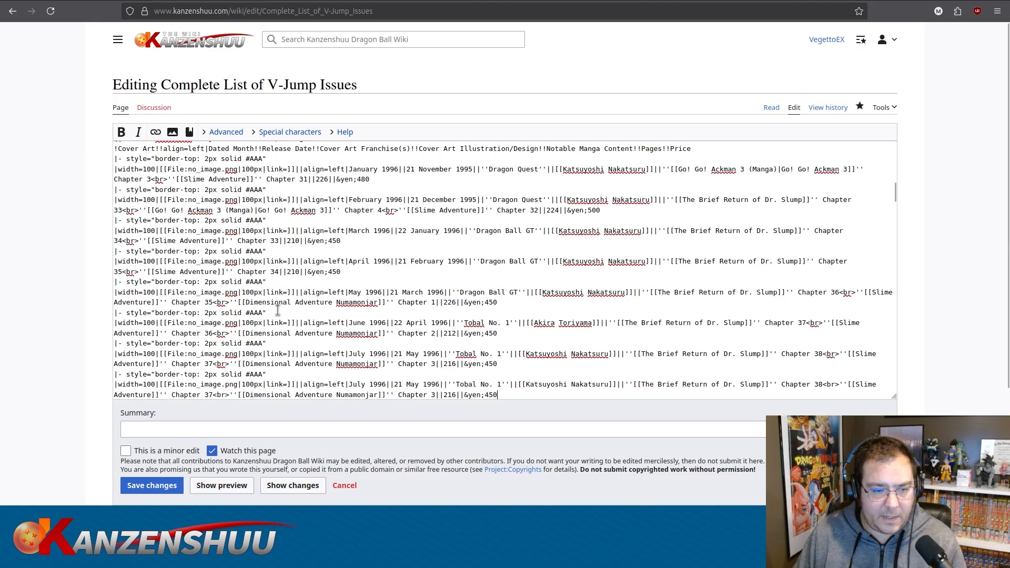
double_click(355, 331)
type("August")
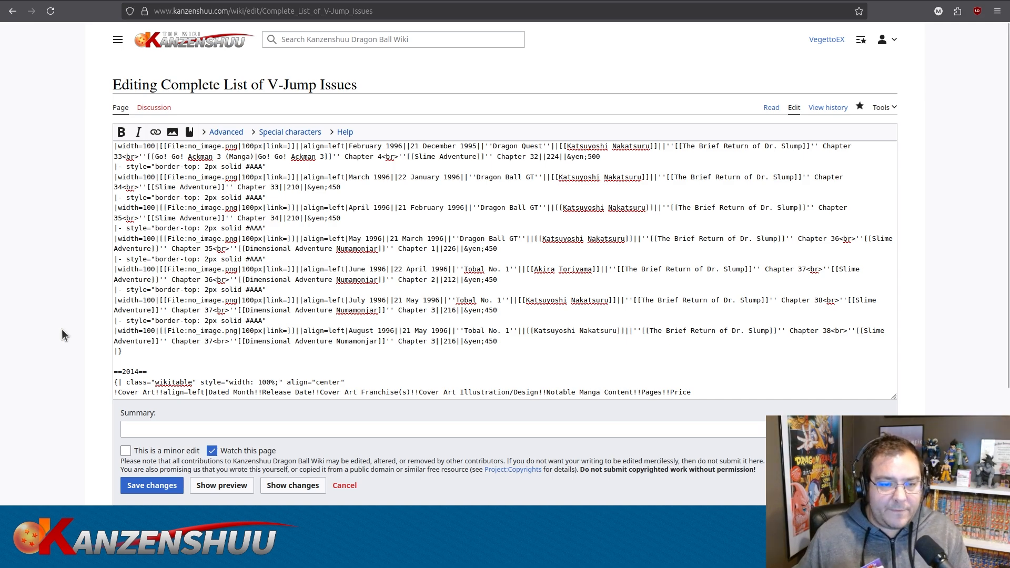
left_click(510, 340)
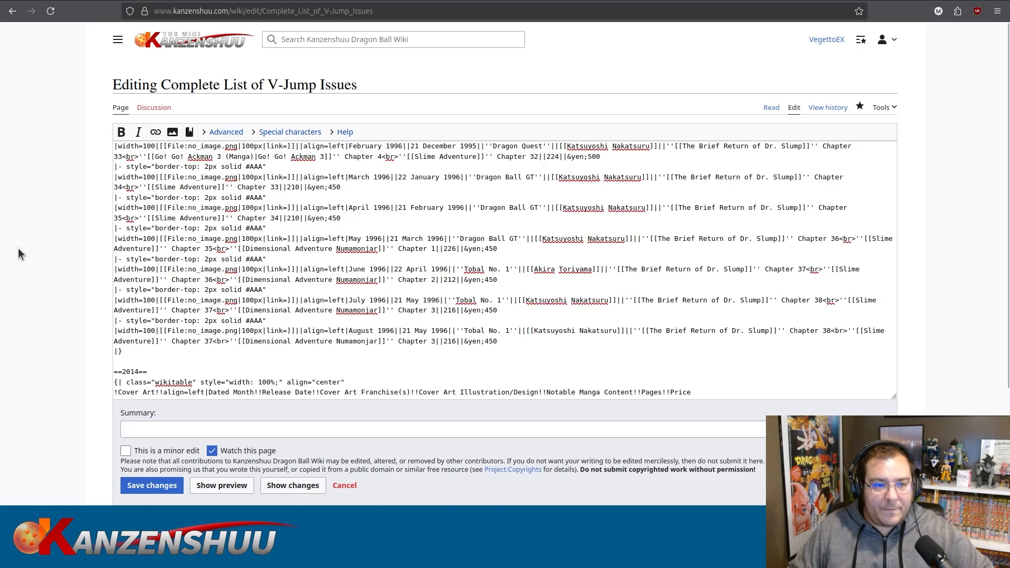
Look up the V-Fes '96 row on the wiki's V-Jump Festival page in a private window, then return to the issue list source.
key("ctrl+shift+p")
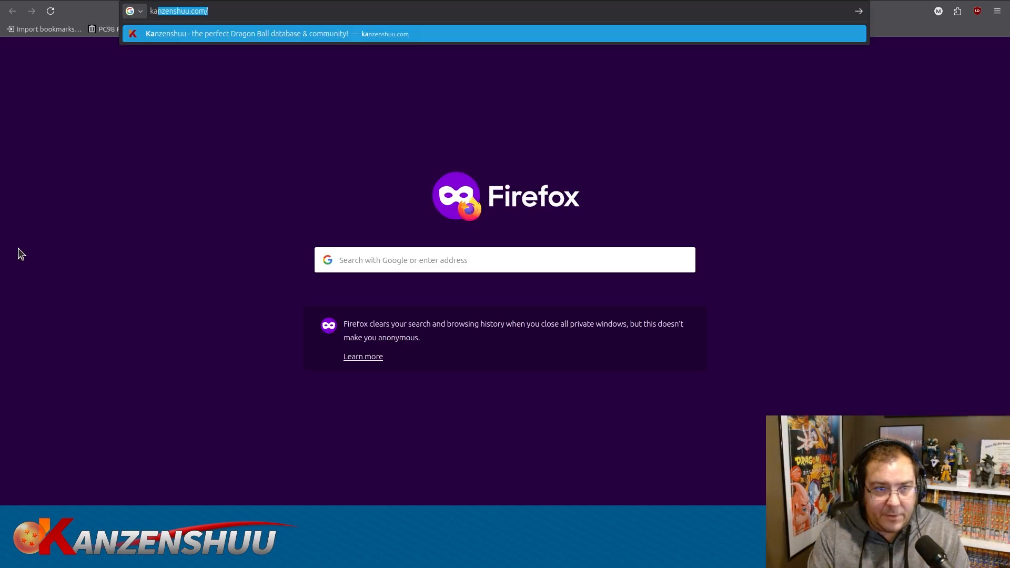
type("kanzenshuu.com/wiki/V-Jump_Festival")
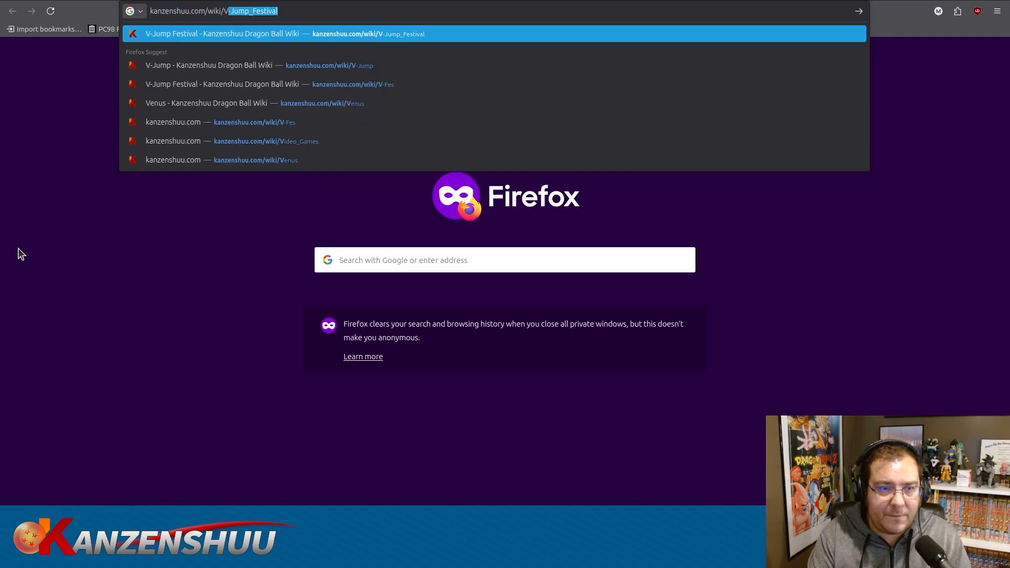
key("Return")
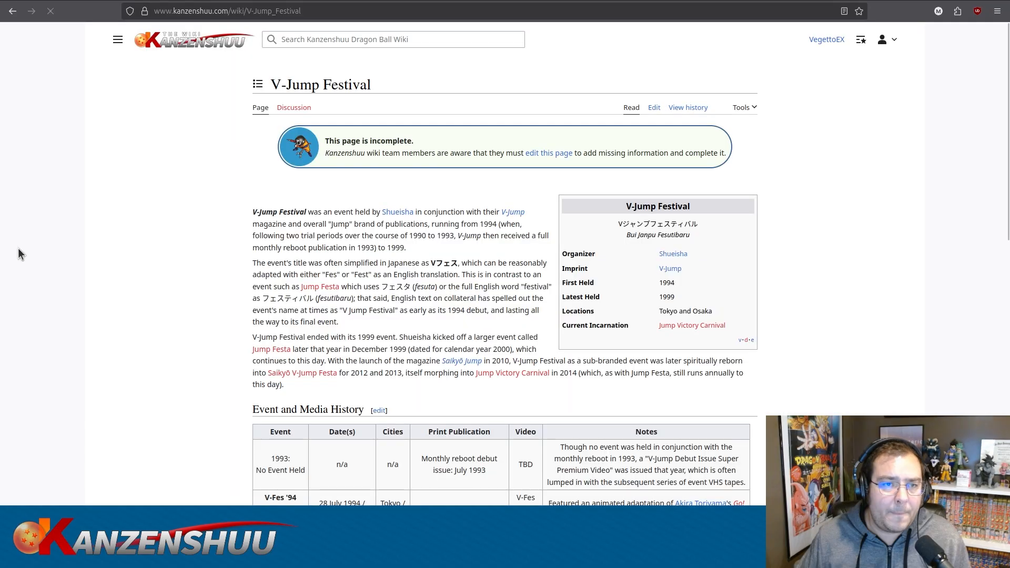
scroll(46, 253, "down", 2)
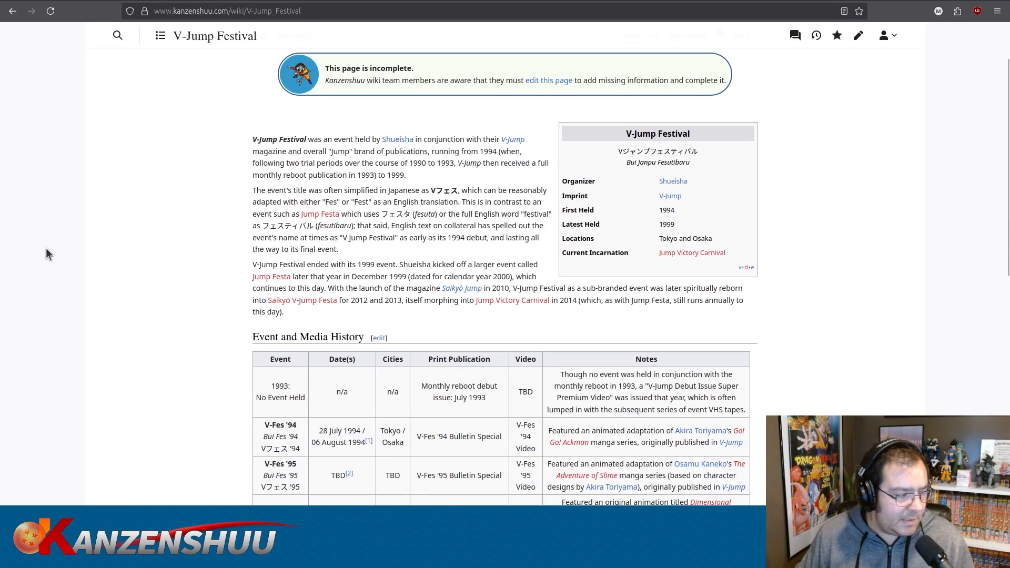
scroll(46, 254, "down", 4)
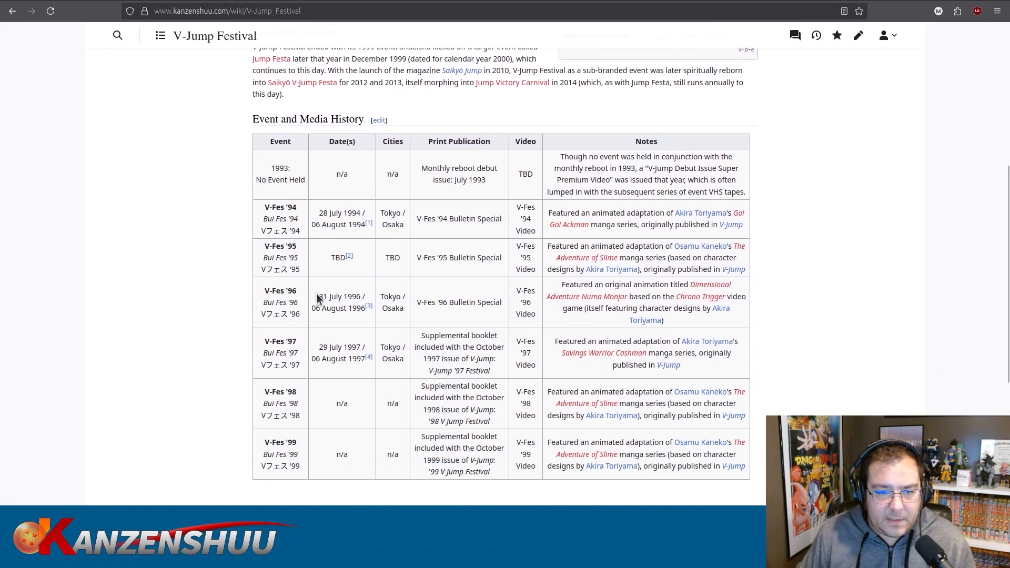
left_click_drag(318, 296, 333, 306)
left_click(340, 309)
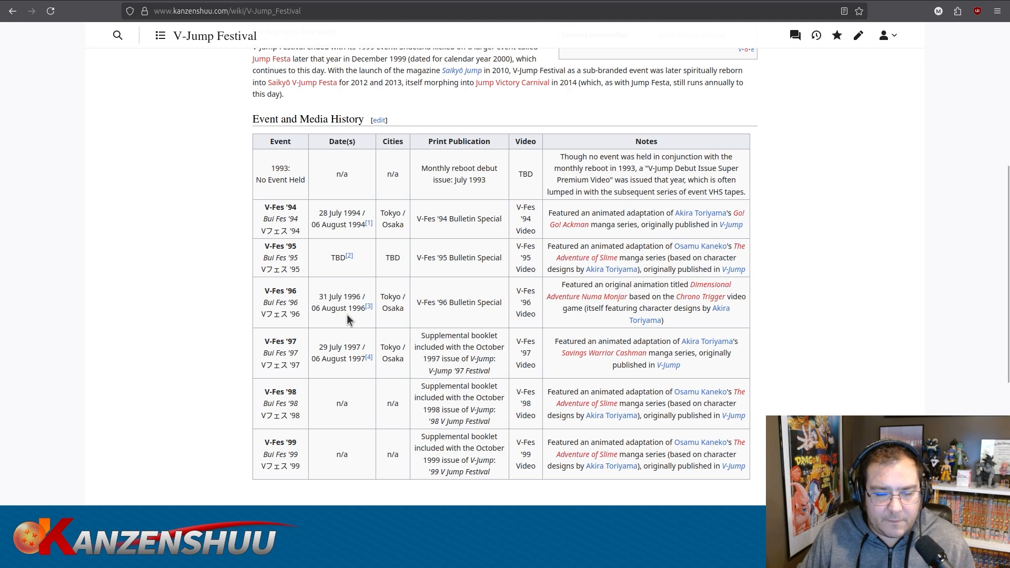
mouse_move(368, 309)
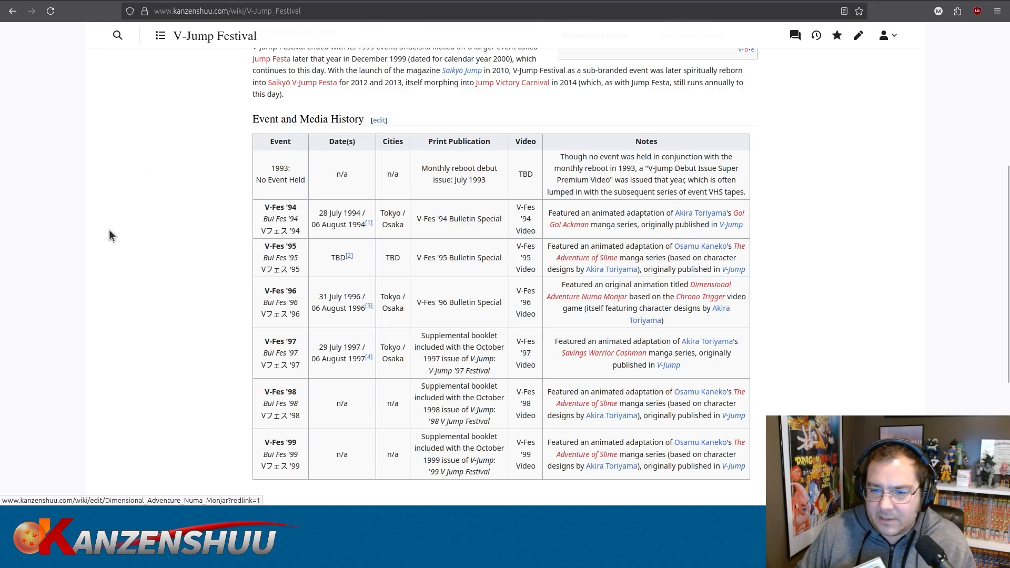
left_click(70, 0)
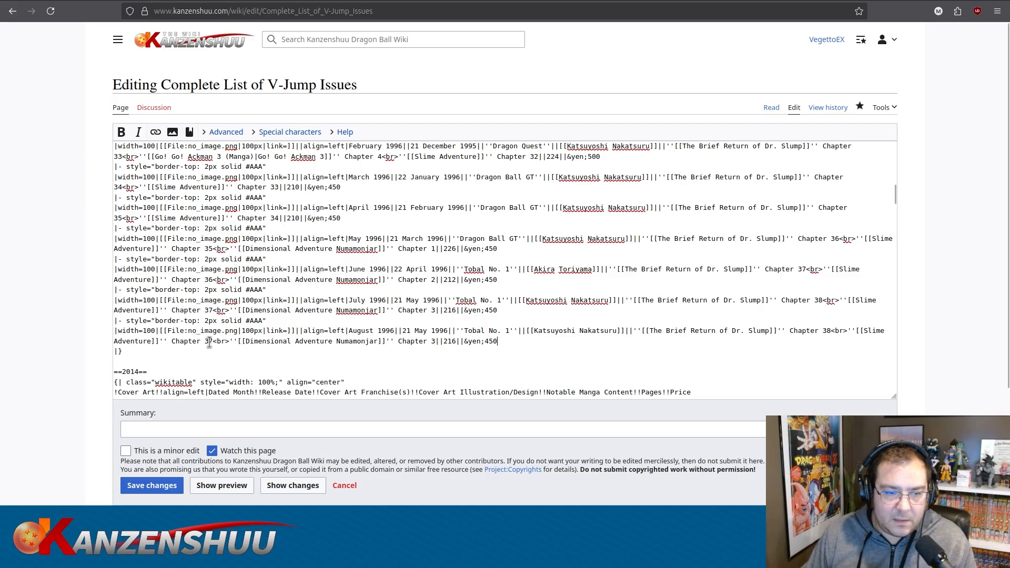
Set the August 1996 entry's chapters to 39 for The Brief Return of Dr. Slump, 38 for Slime Adventure and 4 for Dimensional Adventure Numamonjar.
left_click_drag(209, 342, 211, 342)
type("8")
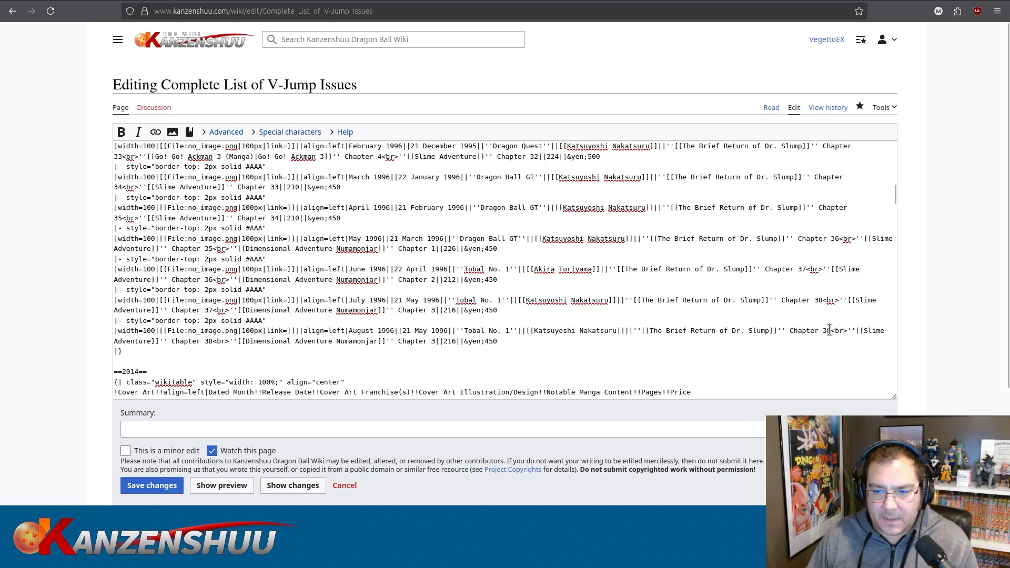
left_click_drag(832, 330, 824, 330)
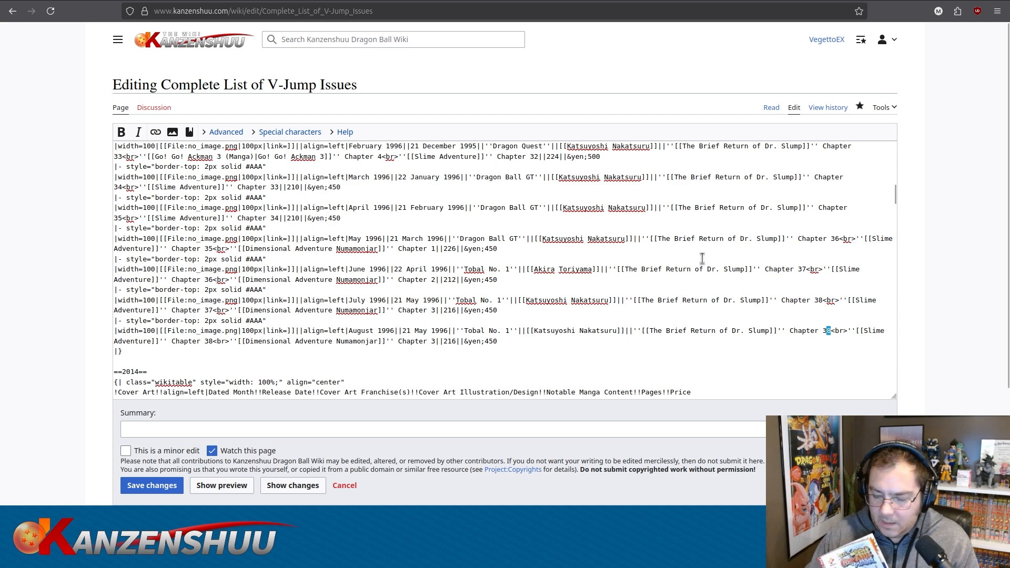
type("9")
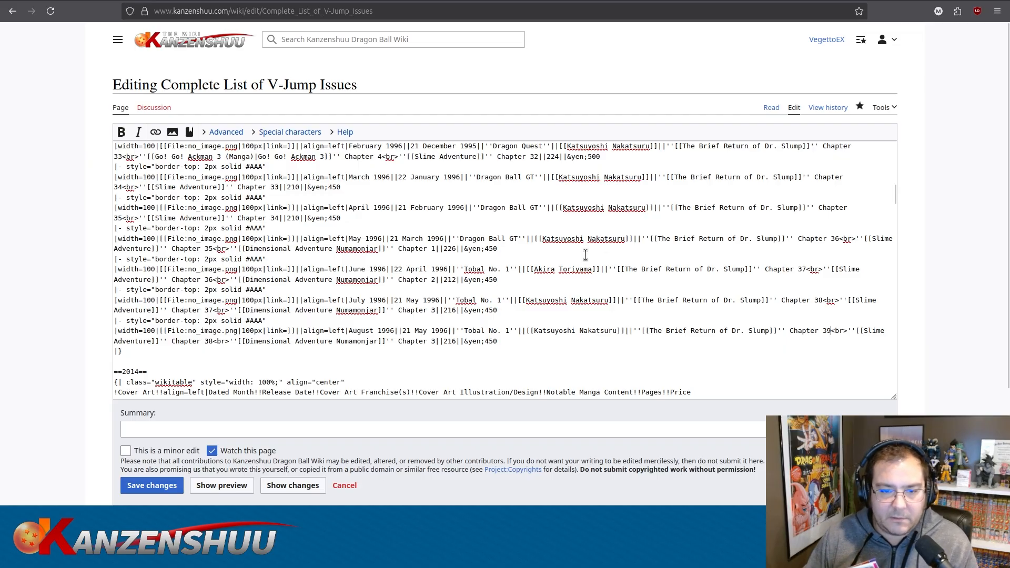
double_click(433, 341)
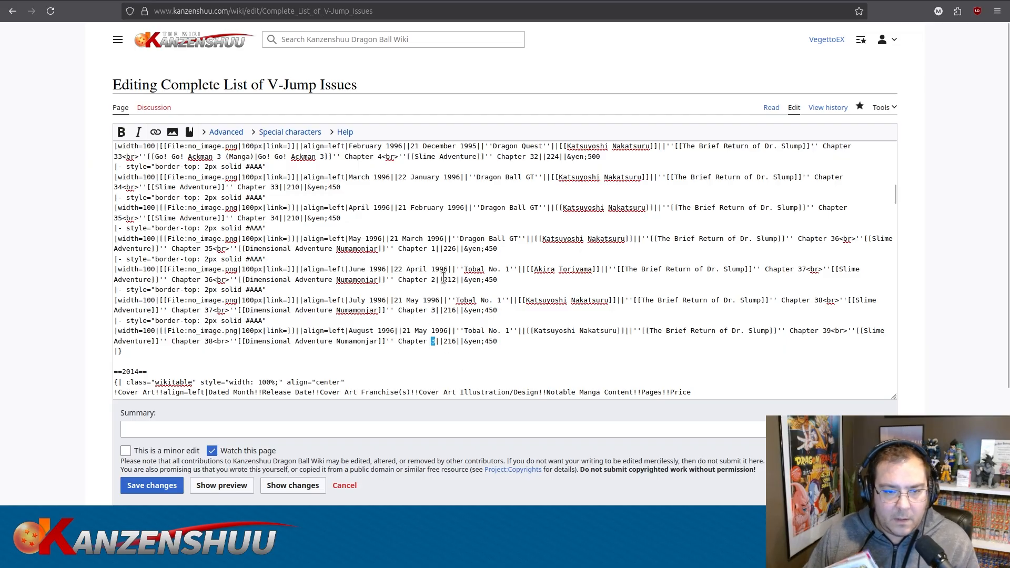
type("4")
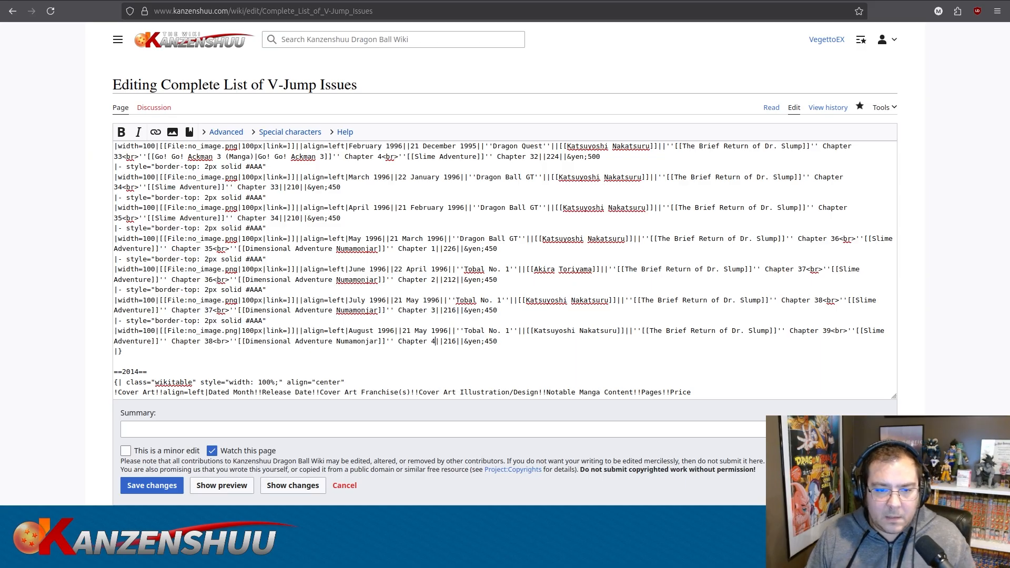
Duplicate the August 1996 entry directly below itself and set the copy's month to September.
left_click_drag(503, 342, 106, 317)
key("ctrl+c")
left_click(539, 341)
key("Return")
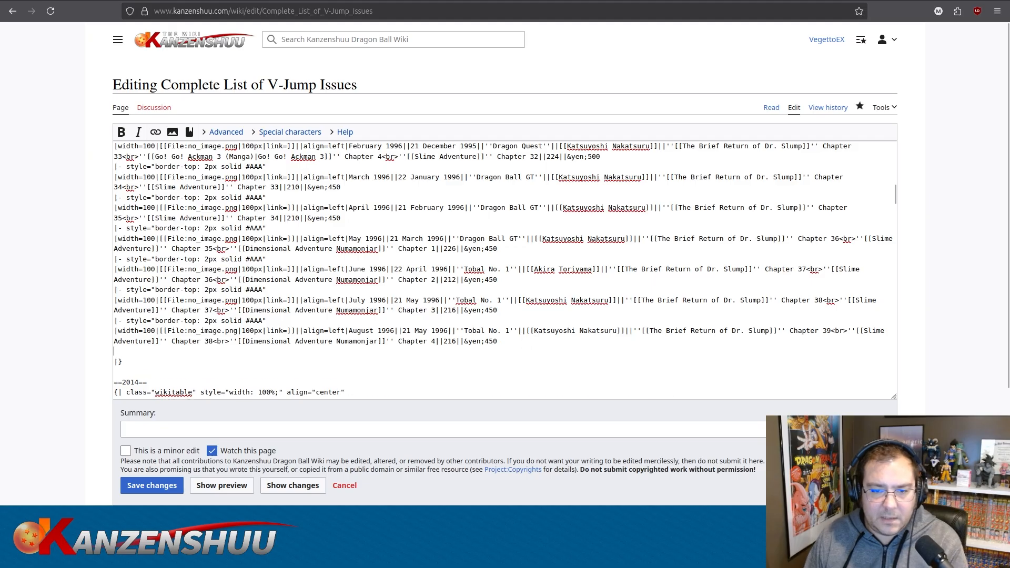
key("ctrl+v")
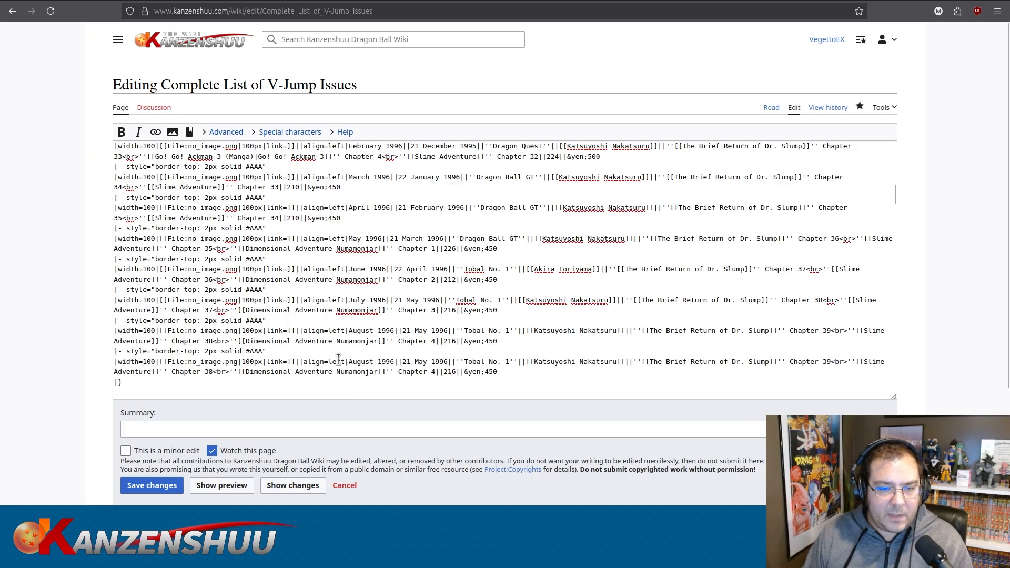
double_click(355, 361)
type("September")
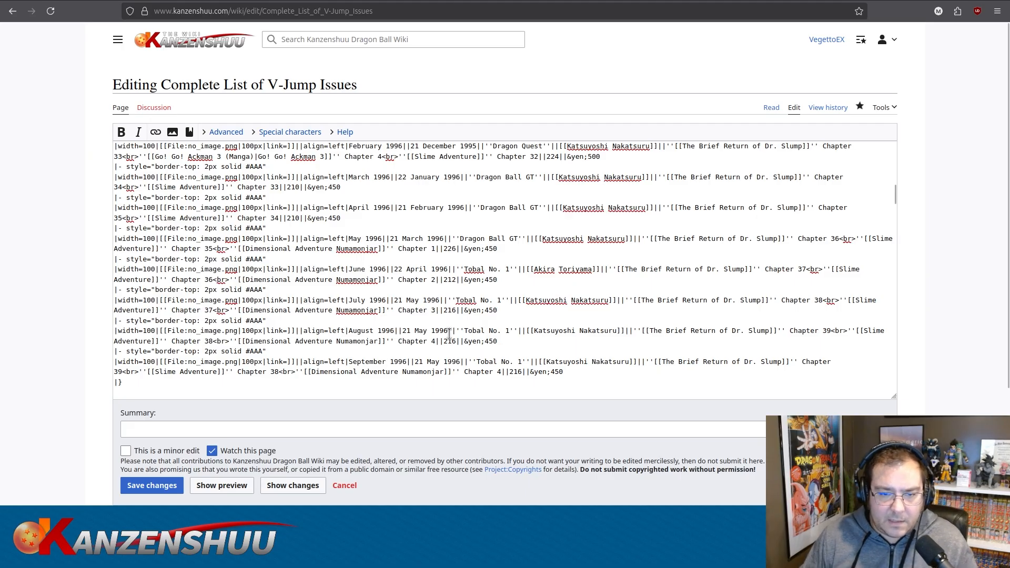
Set the release dates to 21 June 1996 for the August entry and 22 July 1996 for the September entry.
double_click(421, 332)
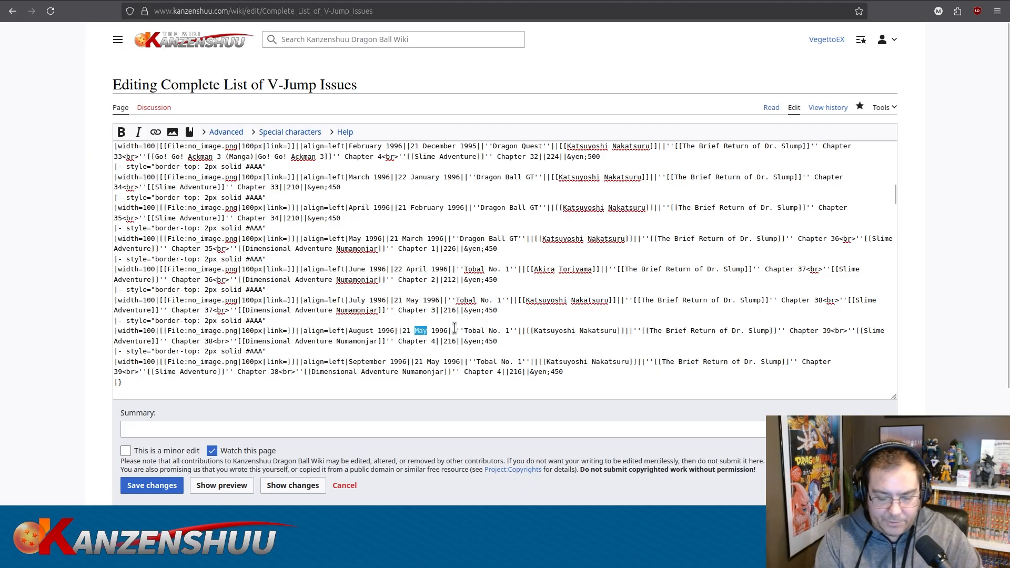
type("June")
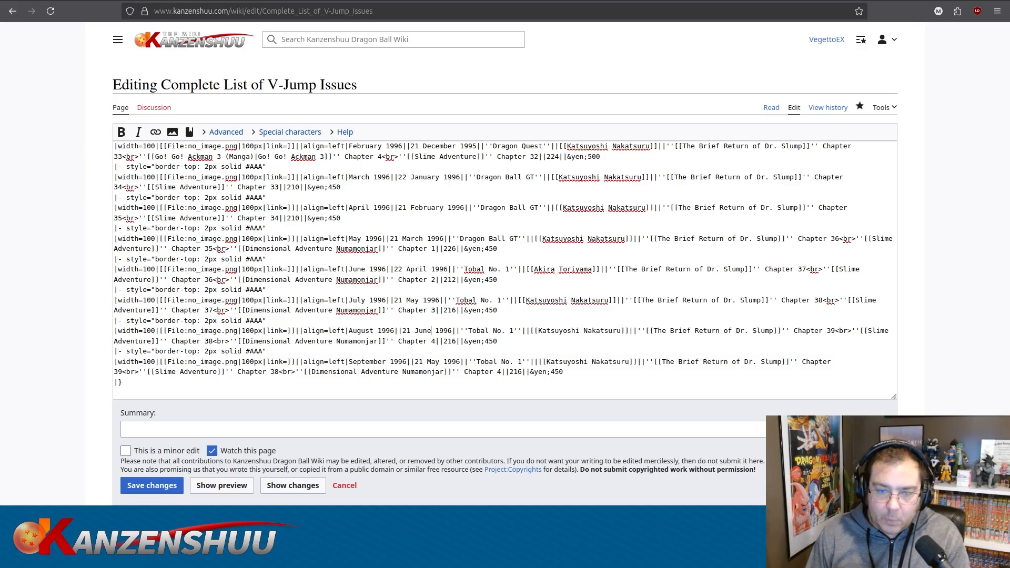
left_click_drag(420, 362, 438, 362)
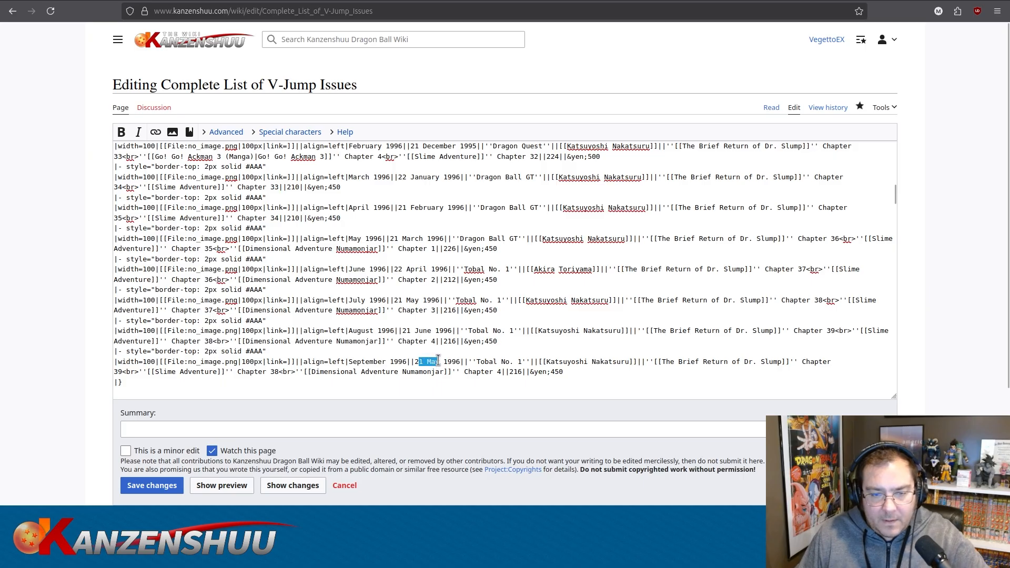
type("2 Jul")
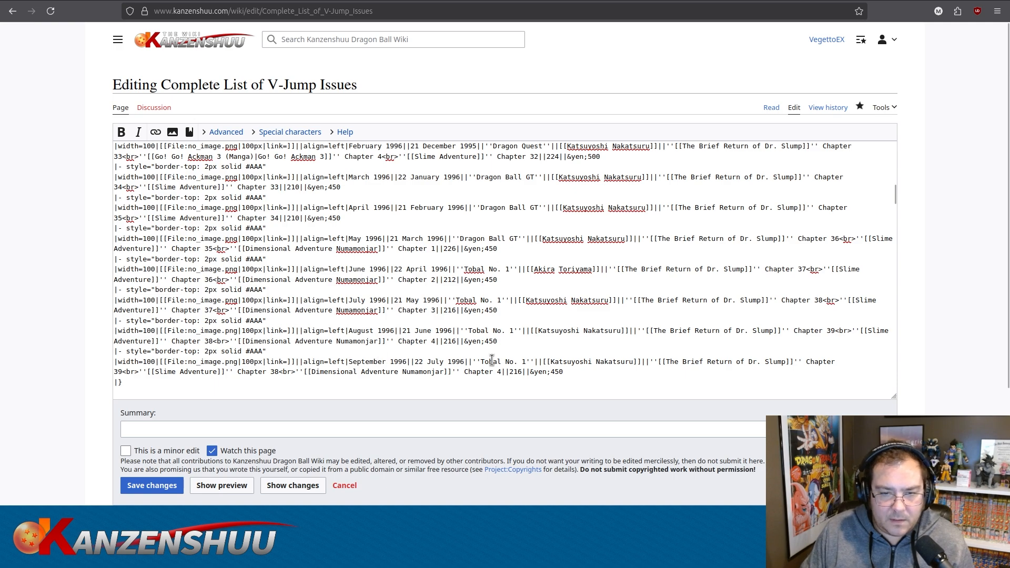
Set the September 1996 entry's chapters to 40 for The Brief Return of Dr. Slump, 39 for Slime Adventure and 5 for Dimensional Adventure Numamonjar.
left_click(610, 374)
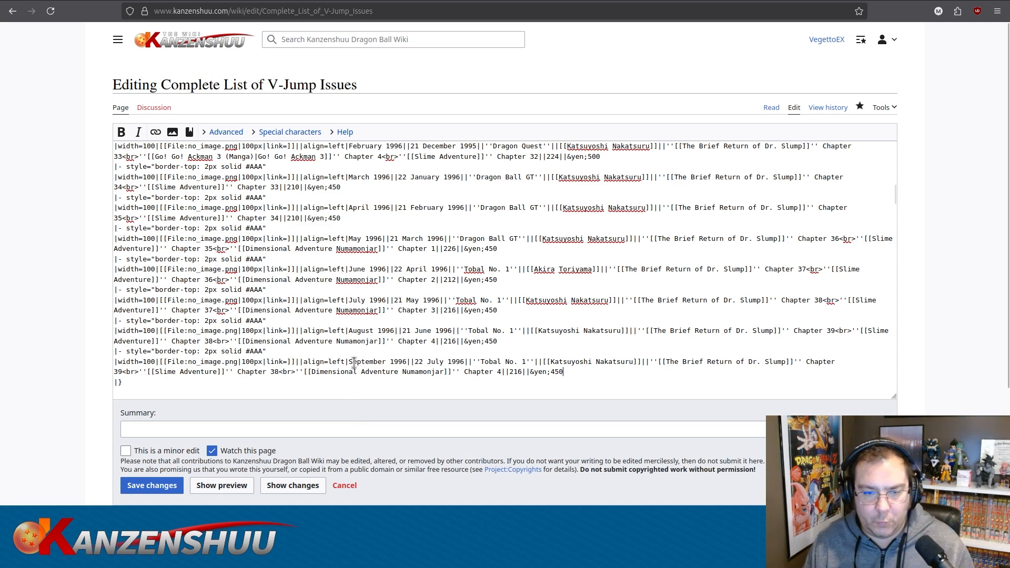
scroll(584, 339, "down", 2)
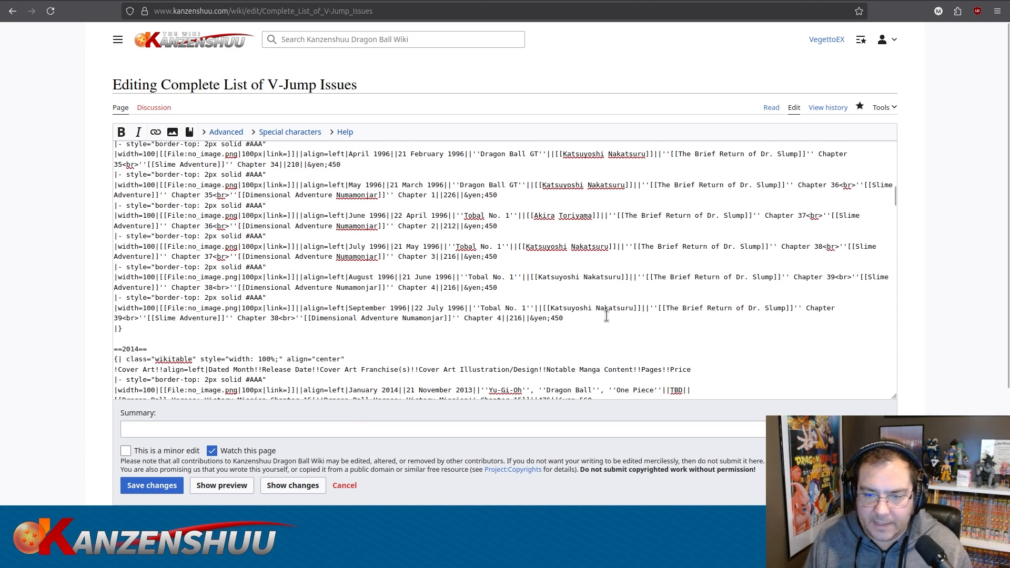
left_click(596, 320)
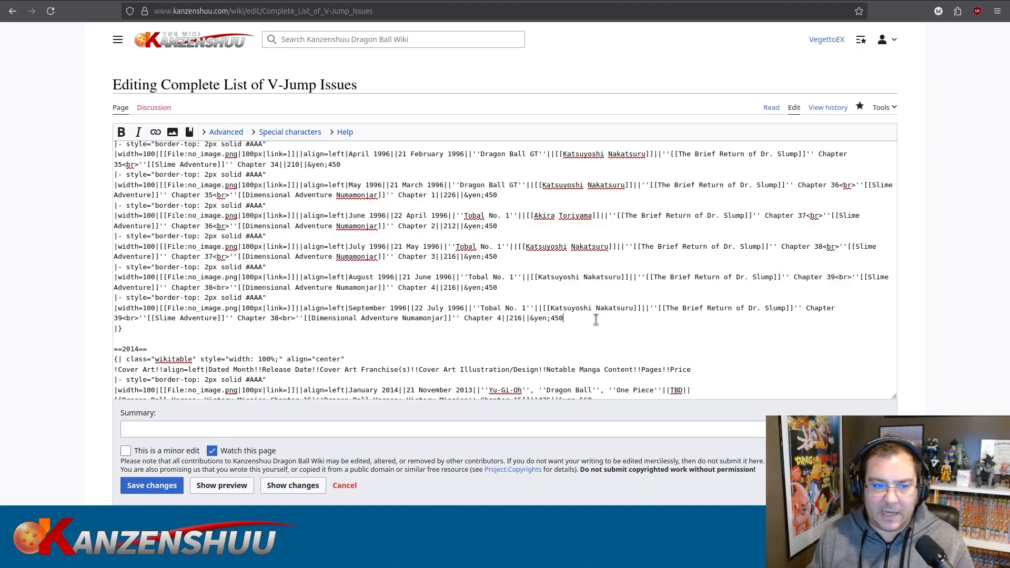
left_click(277, 318)
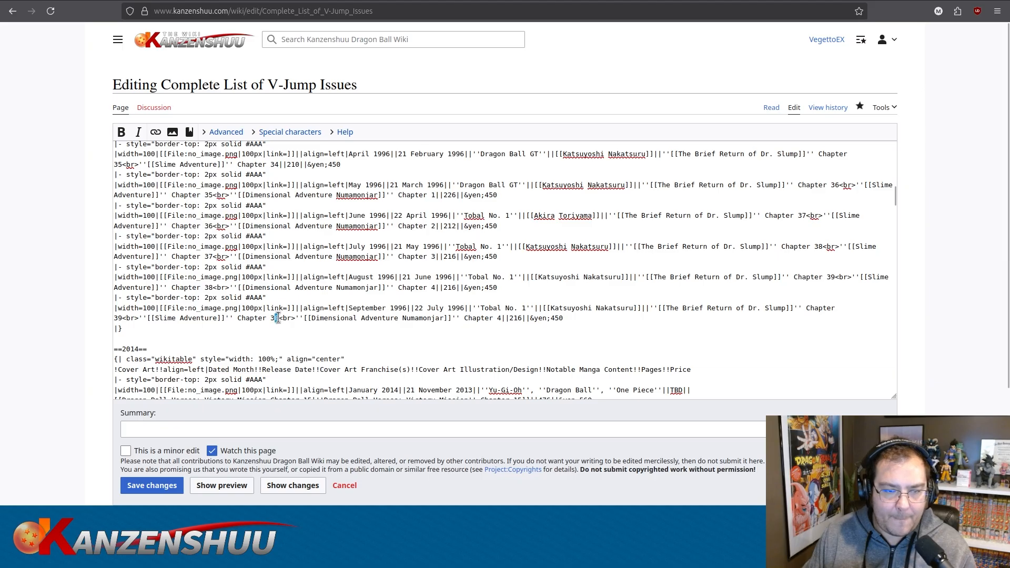
key("Delete")
type("9")
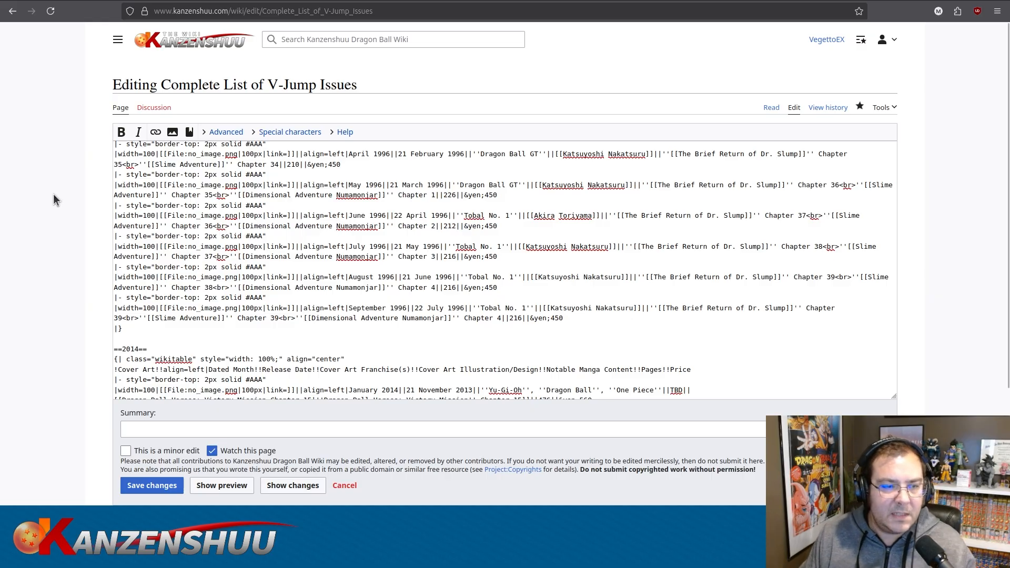
double_click(118, 319)
type("40")
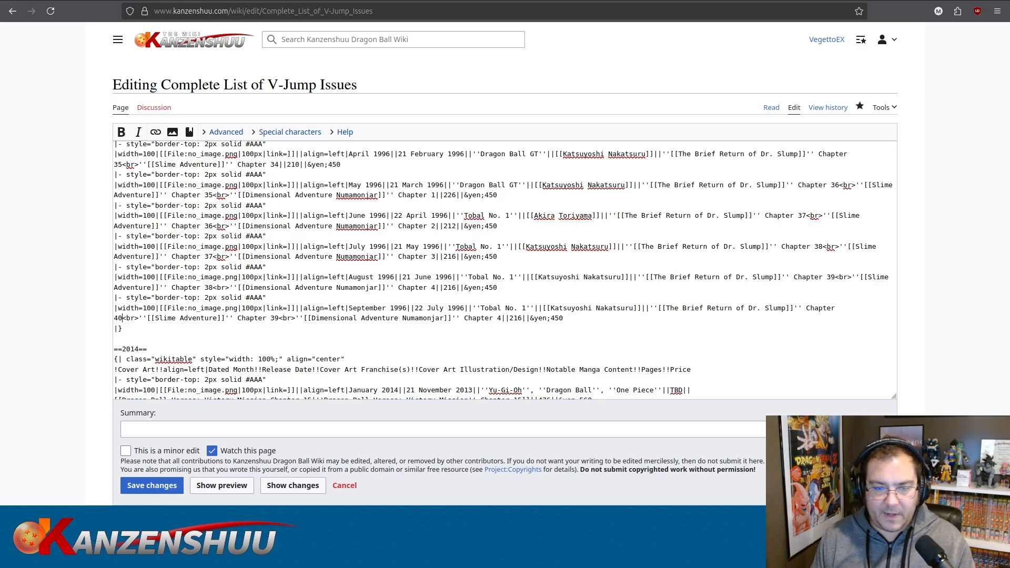
left_click(500, 318)
key("BackSpace")
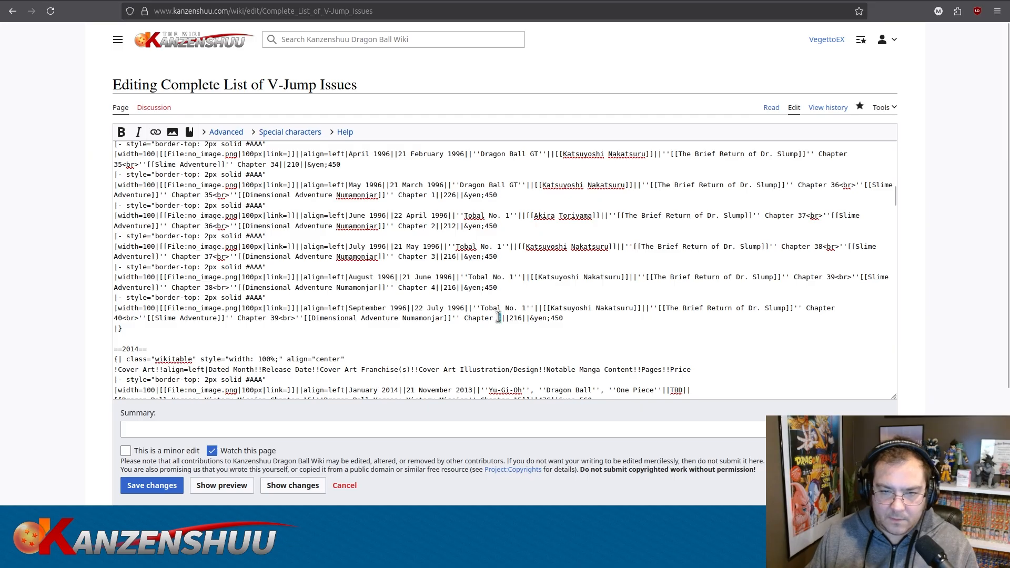
type("5")
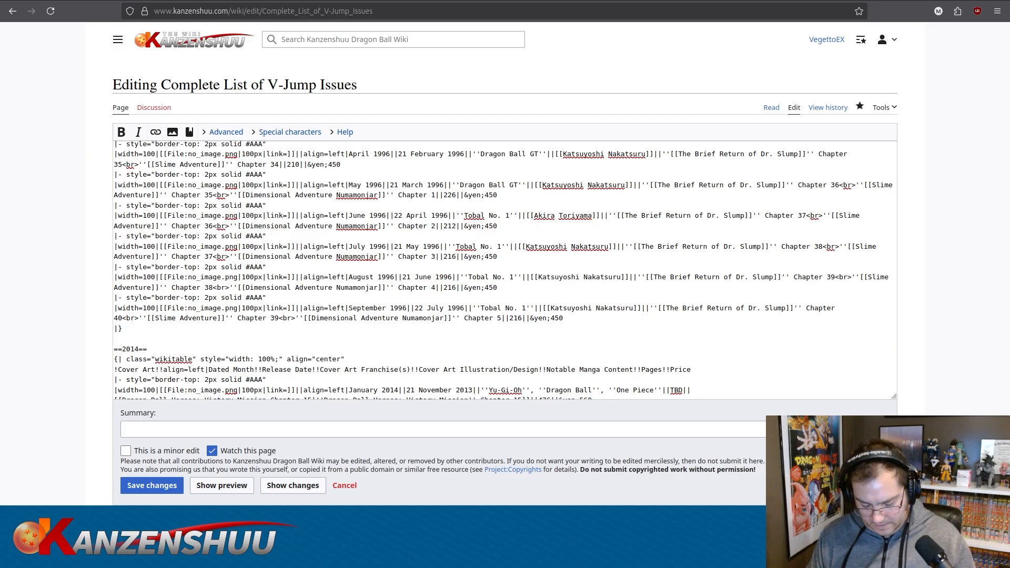
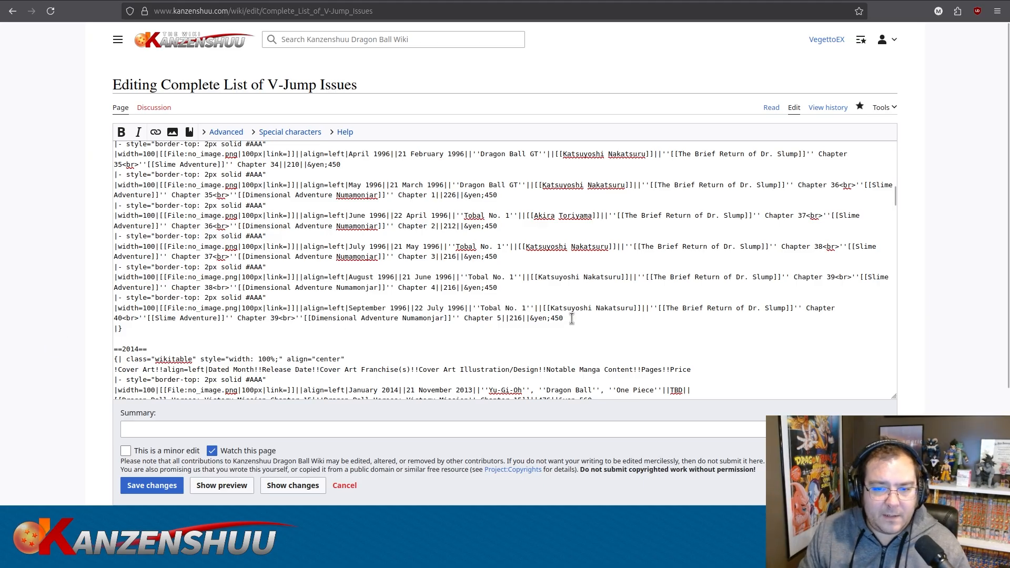
Duplicate the September 1996 entry directly below itself and make the copy October 1996 with a release date of 21 August 1996.
left_click_drag(564, 319, 112, 298)
key("ctrl+c")
left_click(589, 319)
key("Return")
key("ctrl+v")
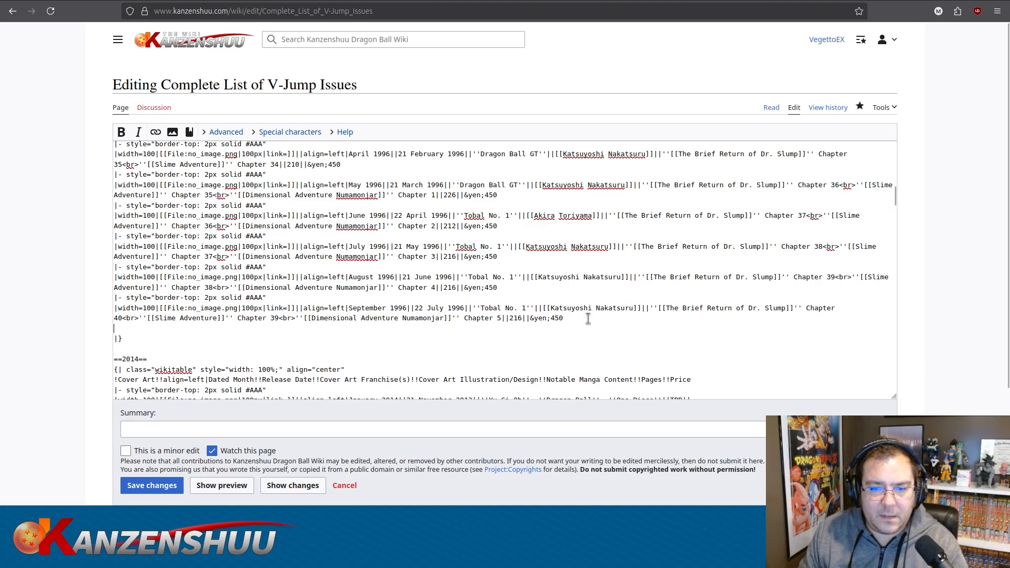
double_click(372, 338)
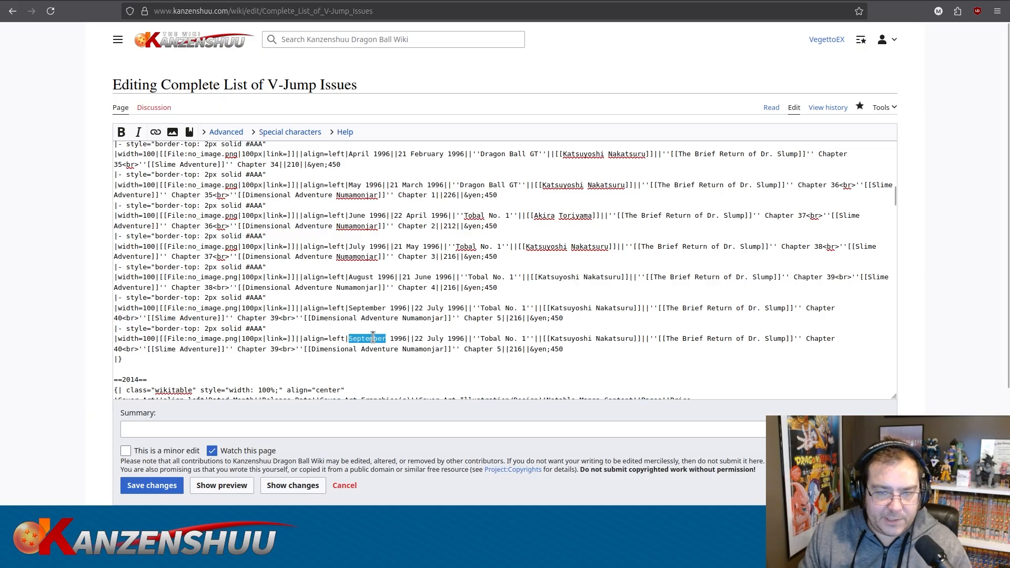
type("October")
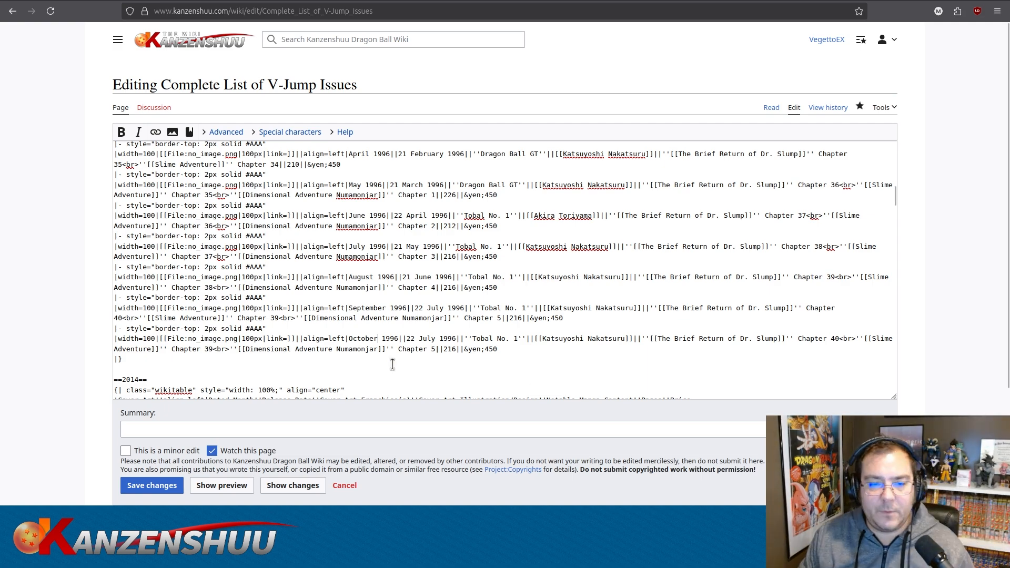
left_click_drag(406, 339, 436, 338)
type("21 August")
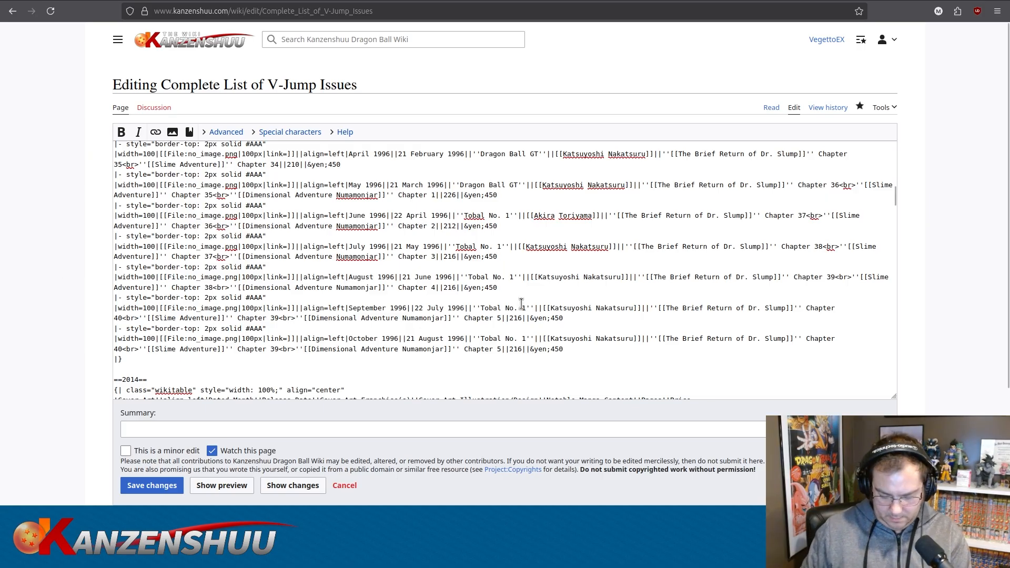
Set the October 1996 entry's page count to 210 and its cover art franchise to Dragon Quest.
left_click(591, 347)
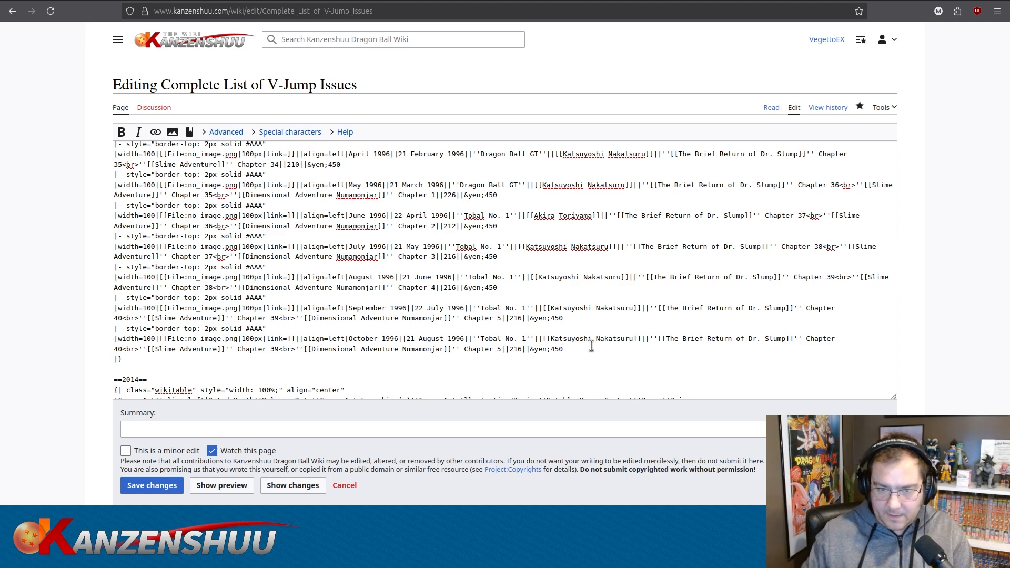
double_click(518, 349)
type("120")
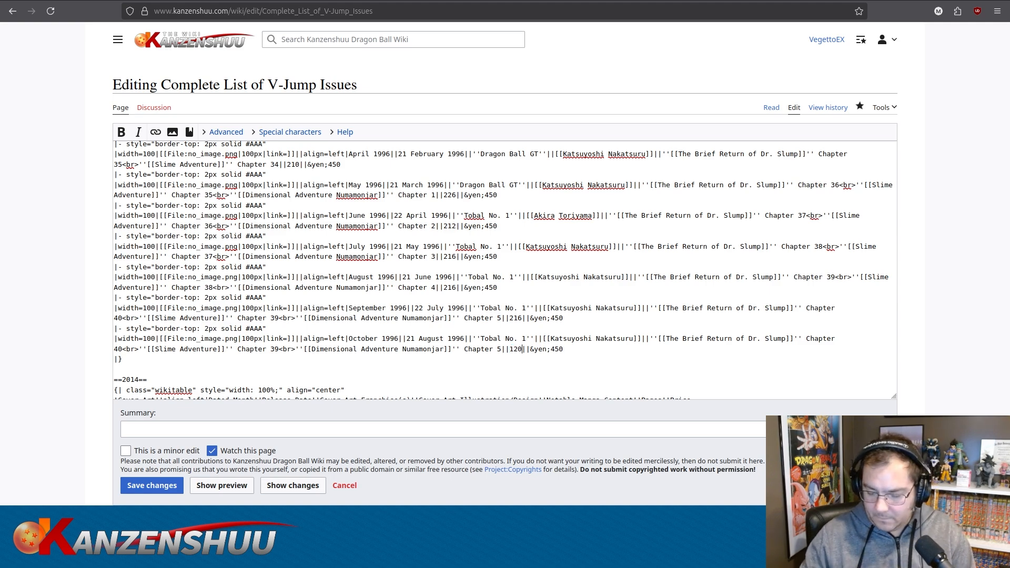
key("BackSpace")
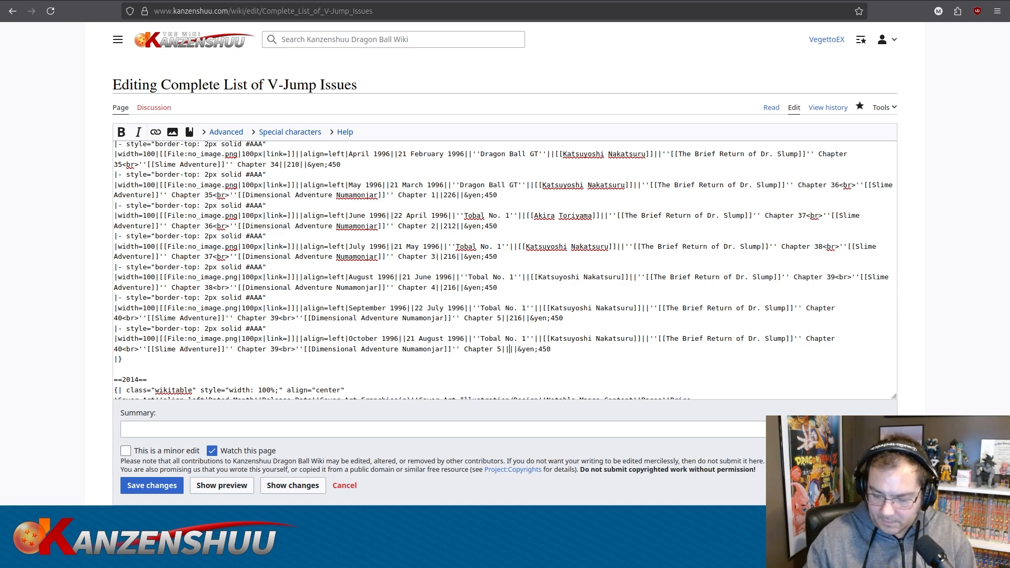
type("210")
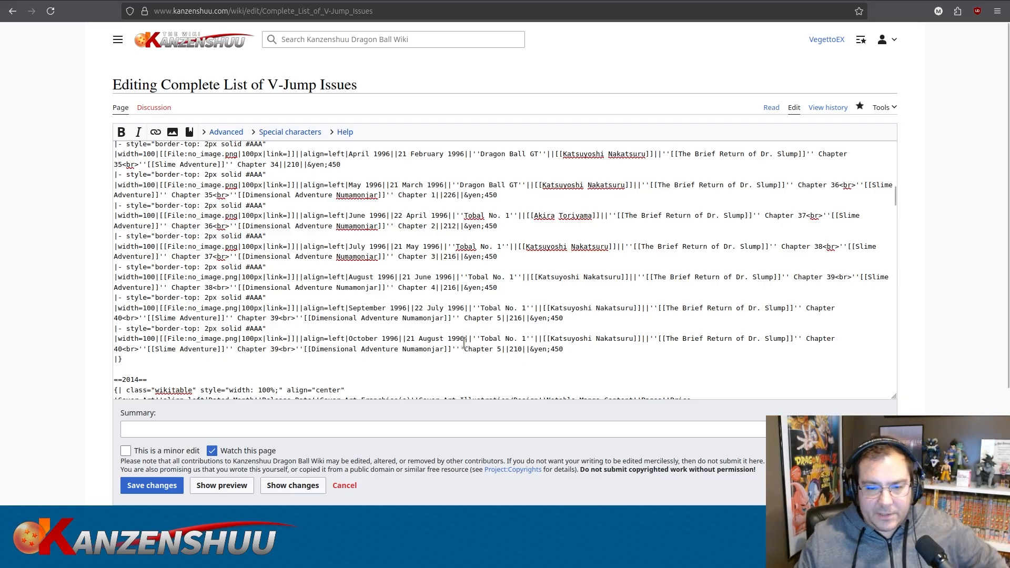
left_click_drag(481, 339, 527, 337)
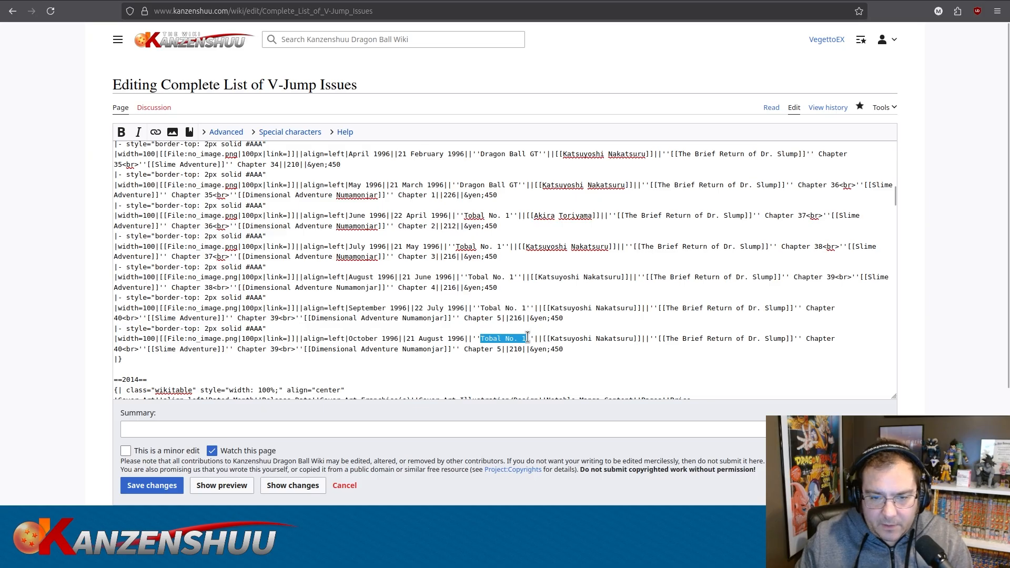
type("Dragon Q")
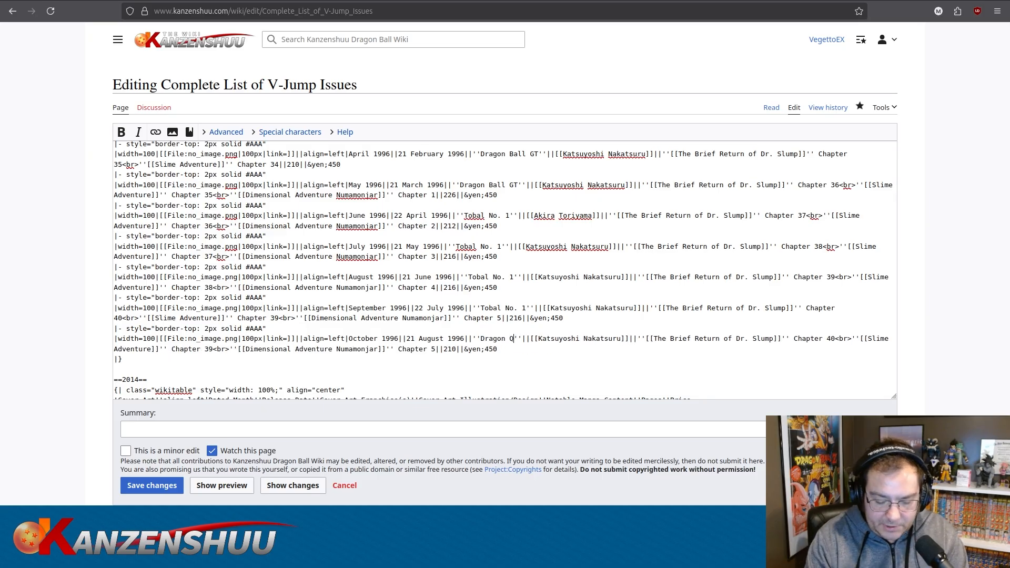
type("uest")
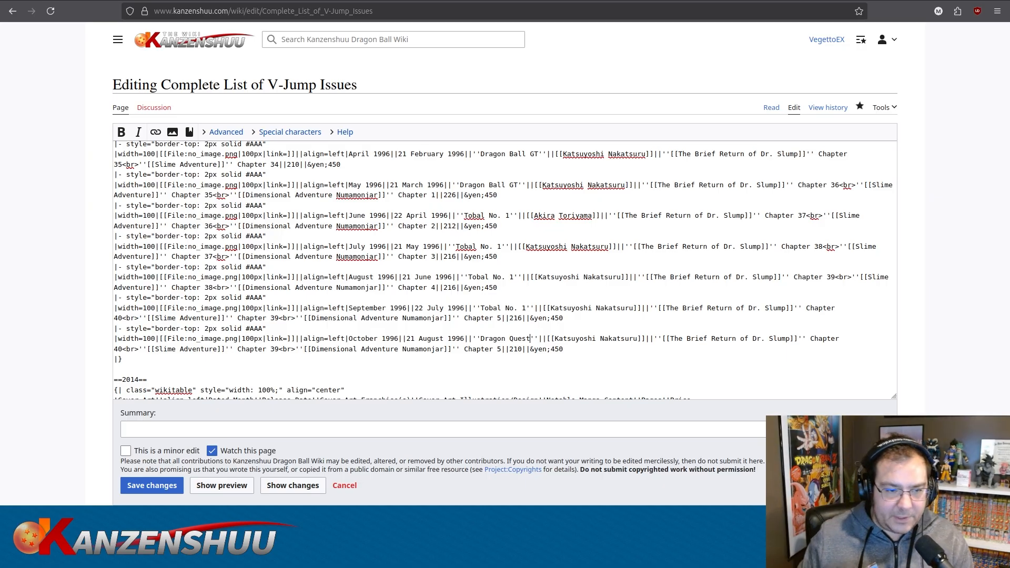
In the October 1996 entry, set Slime Adventure to Chapter 40 and Numamonjar to Chapter 6, and remove The Brief Return of Dr. Slump.
double_click(274, 349)
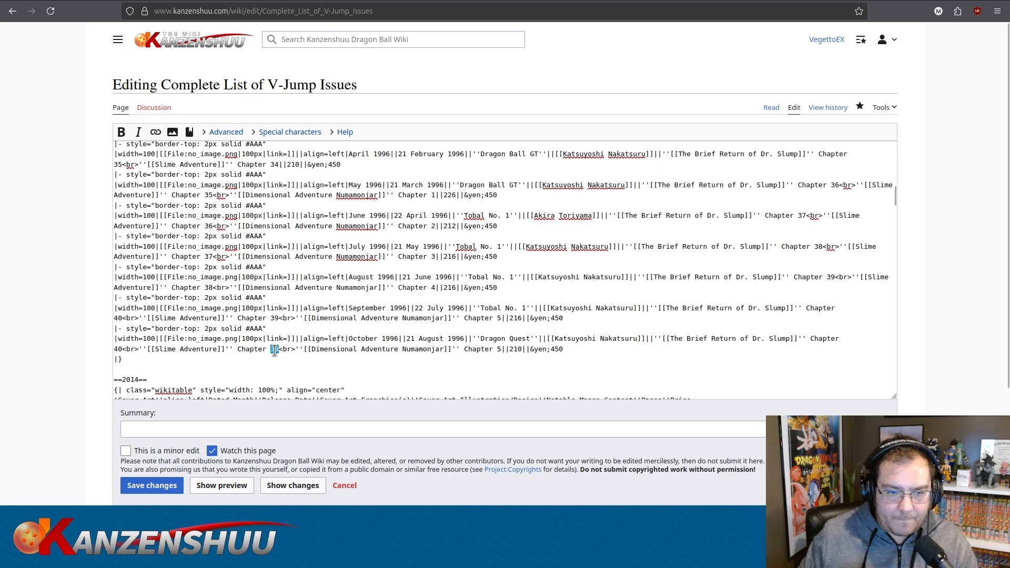
type("40")
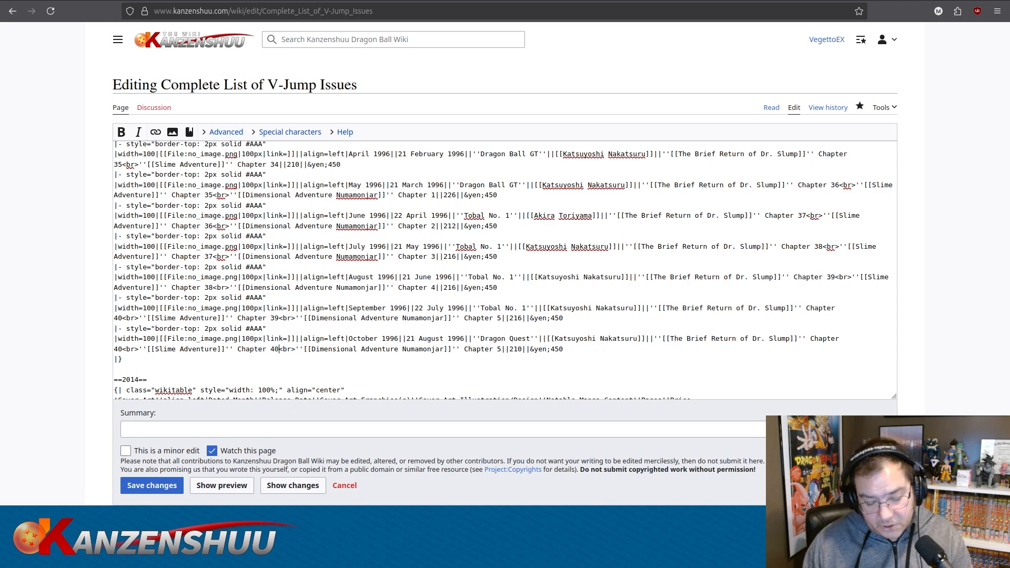
double_click(499, 349)
type("6")
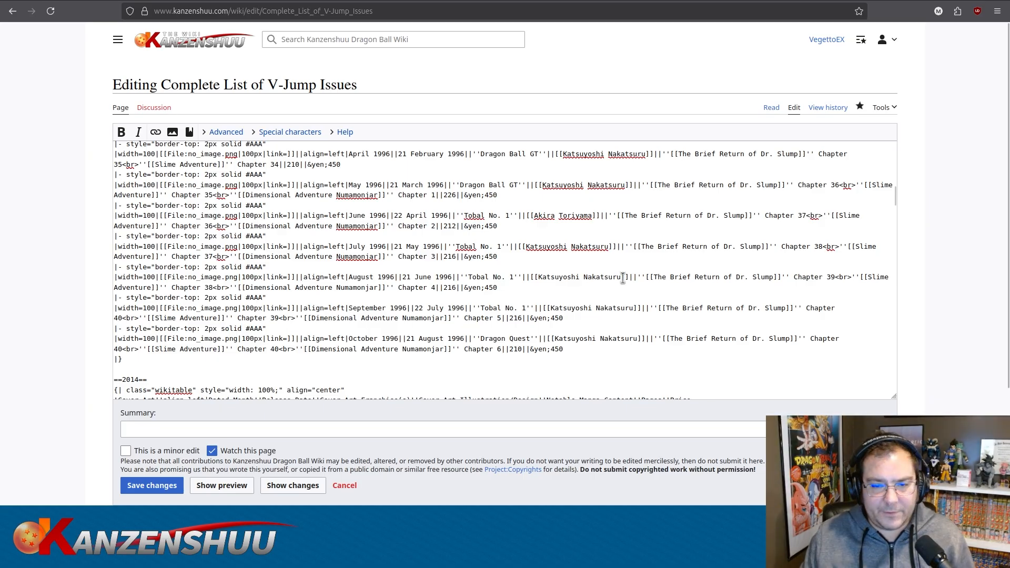
left_click_drag(655, 338, 137, 350)
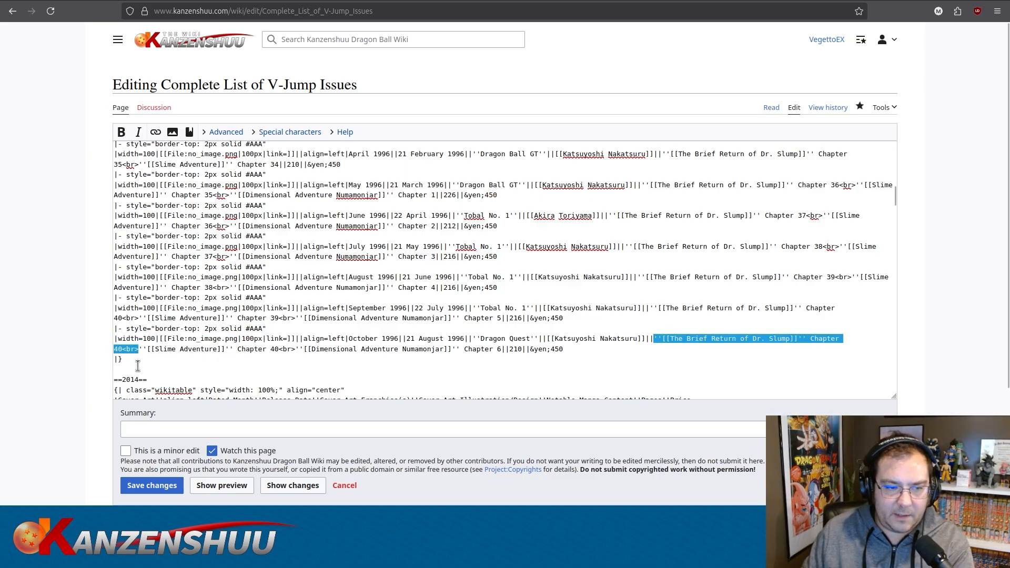
key("Delete")
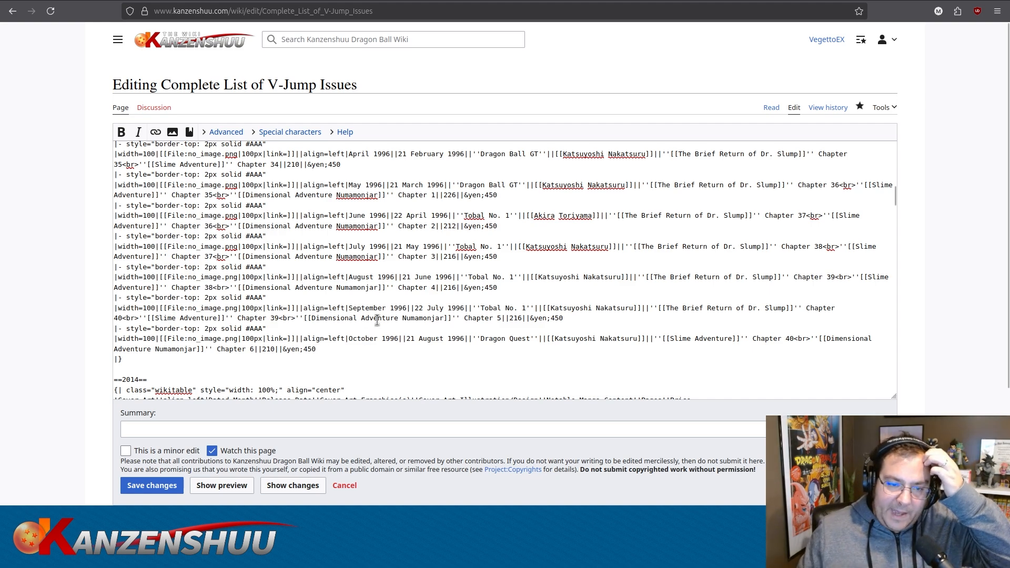
Save the page changes and reopen the whole page for editing.
scroll(386, 311, "down", 2)
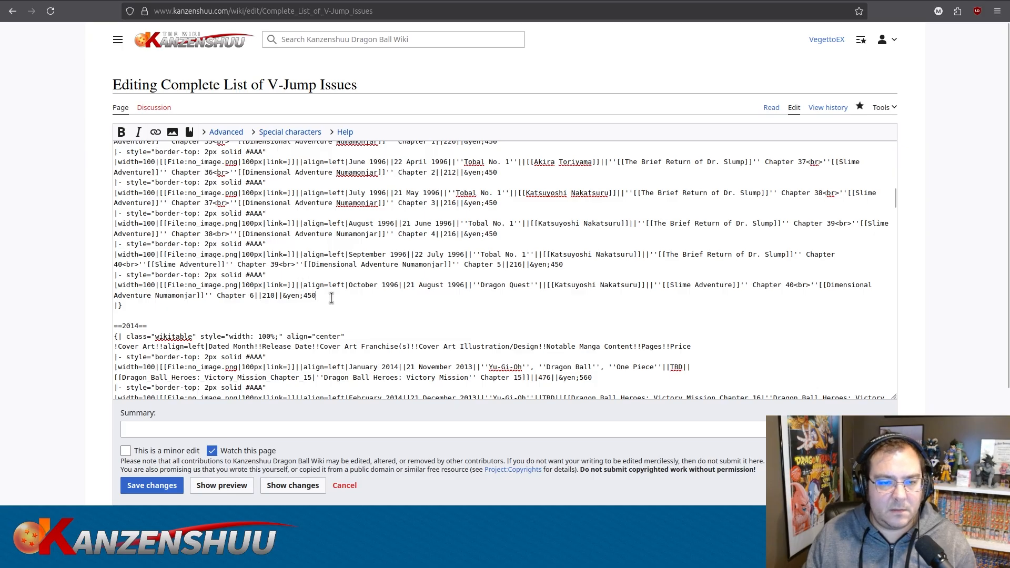
key("ctrl+a")
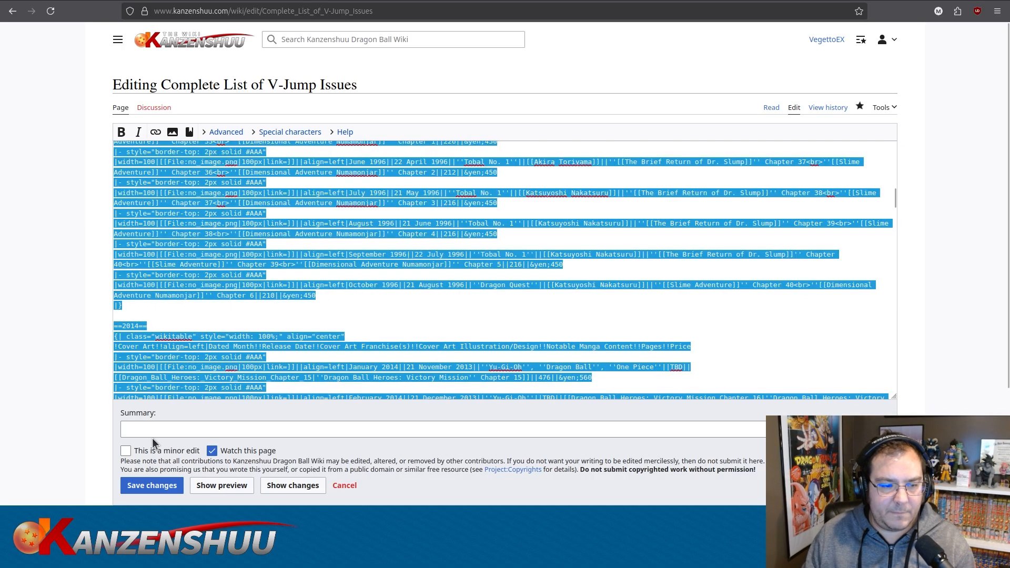
scroll(55, 425, "down", 2)
left_click(150, 413)
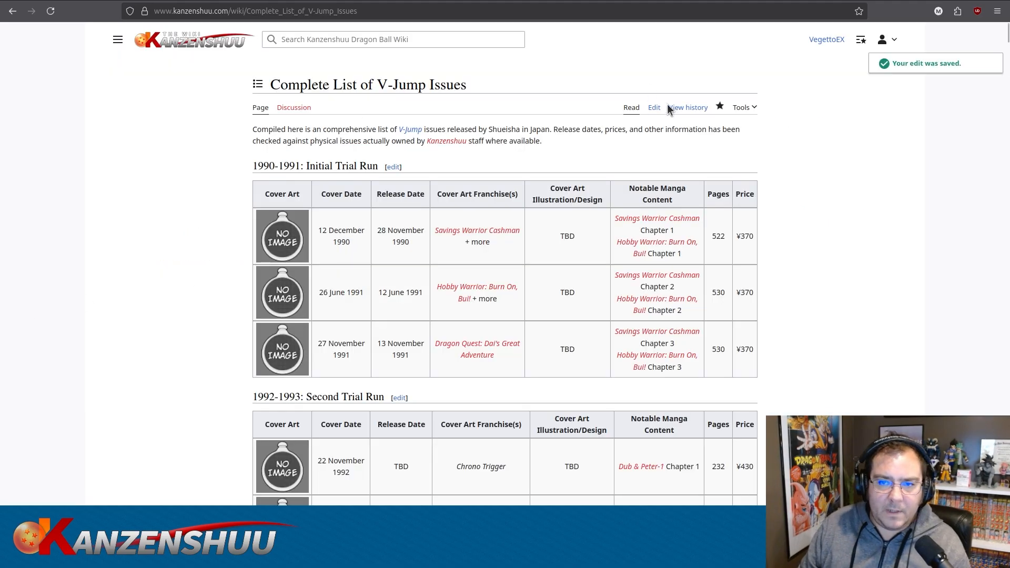
left_click(654, 108)
Duplicate the October 1996 entry directly below itself and make the copy November 1996 with a release date of 21 September 1996.
scroll(283, 234, "down", 10)
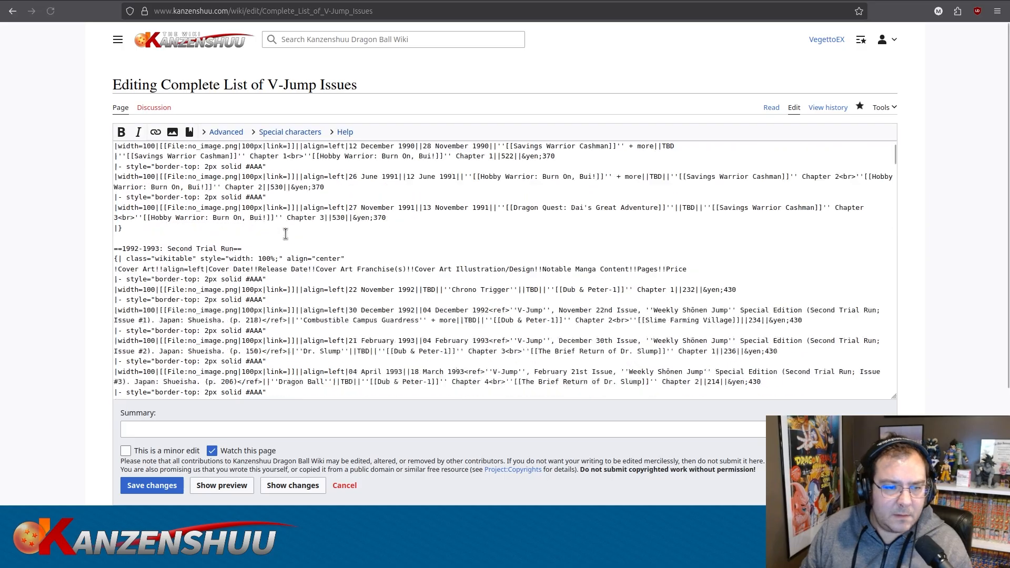
scroll(283, 233, "down", 20)
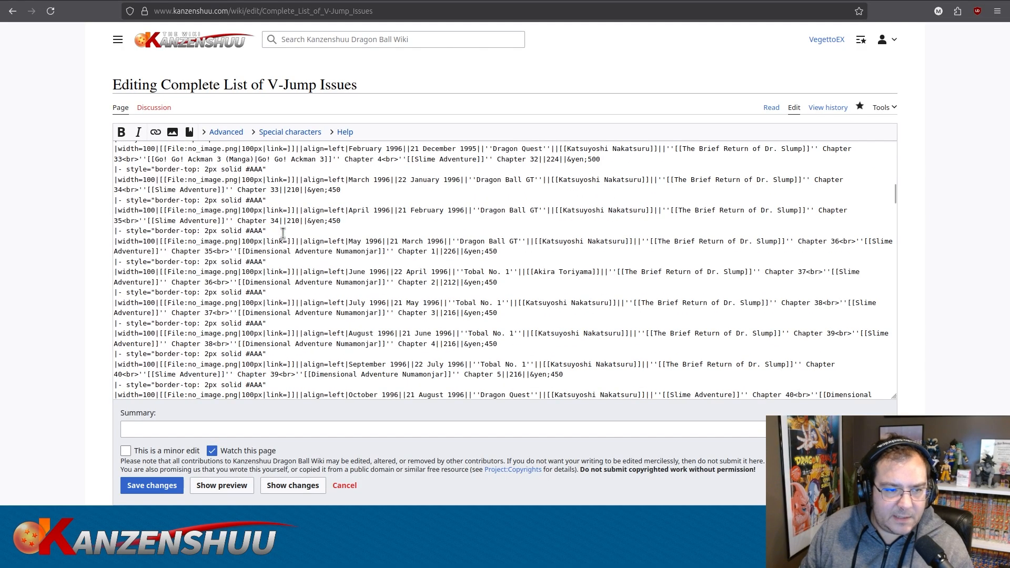
left_click_drag(326, 247, 104, 224)
key("ctrl+c")
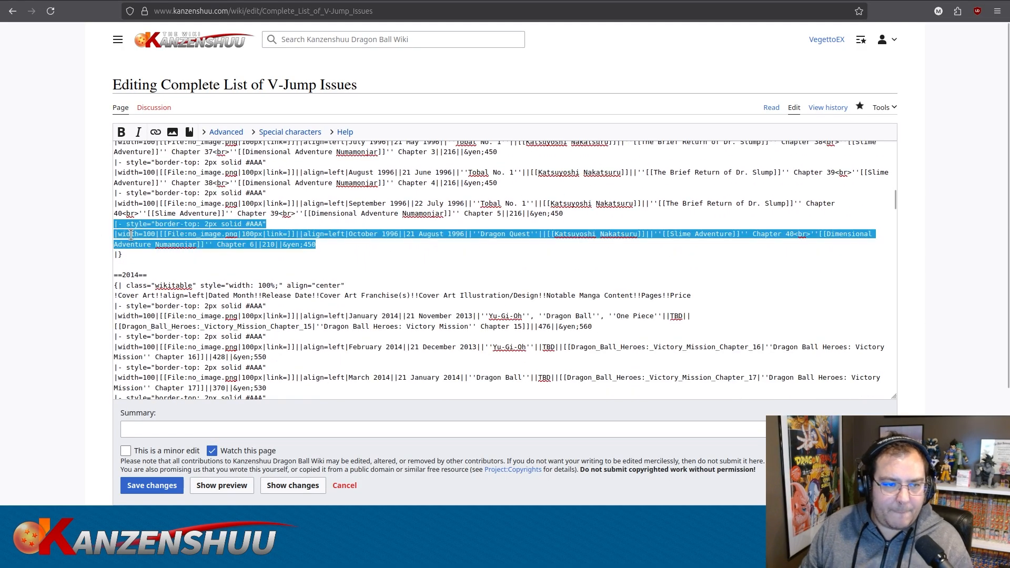
left_click(358, 248)
key("Return")
key("ctrl+v")
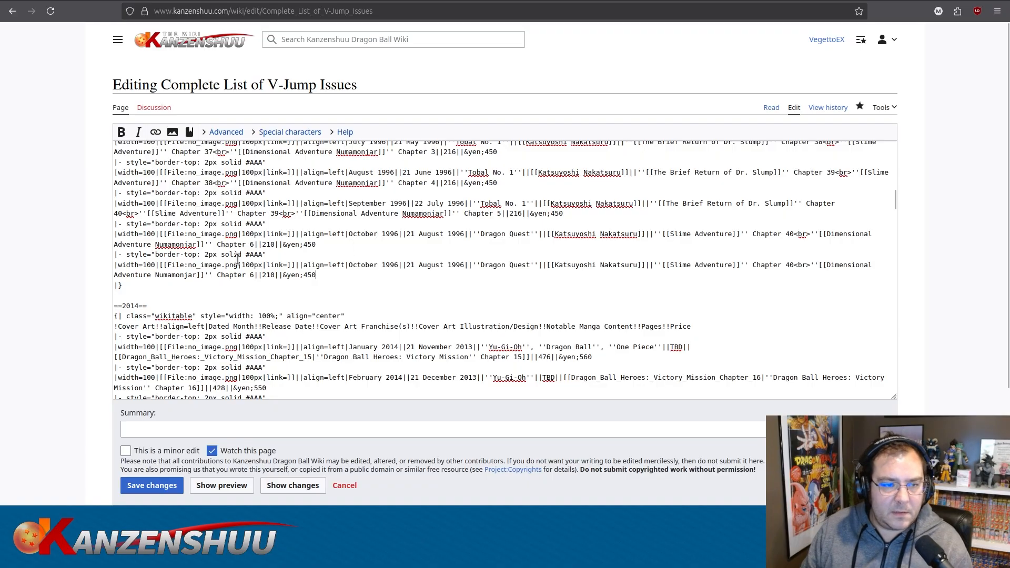
double_click(373, 264)
type("November")
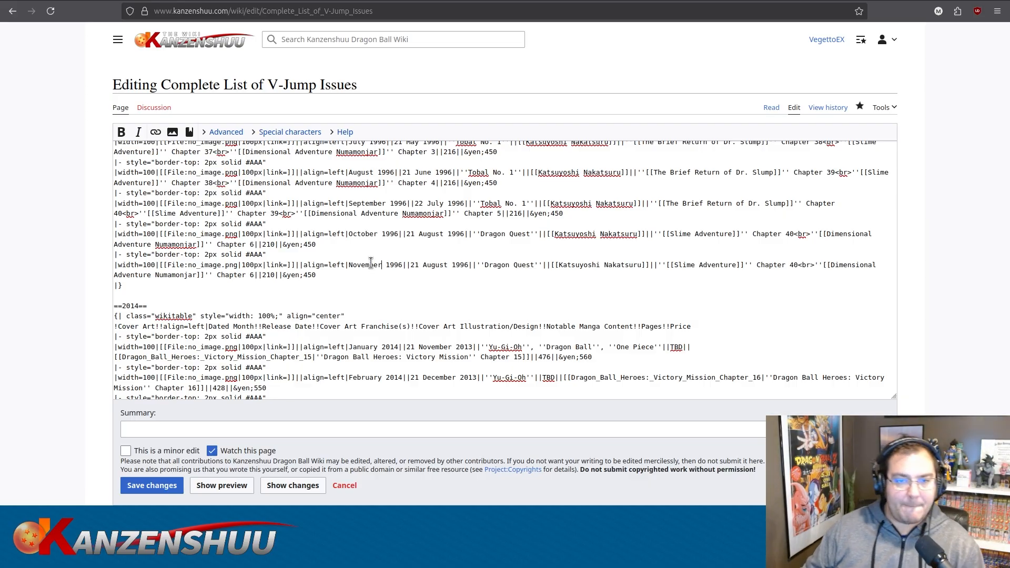
double_click(447, 265)
type("Septem")
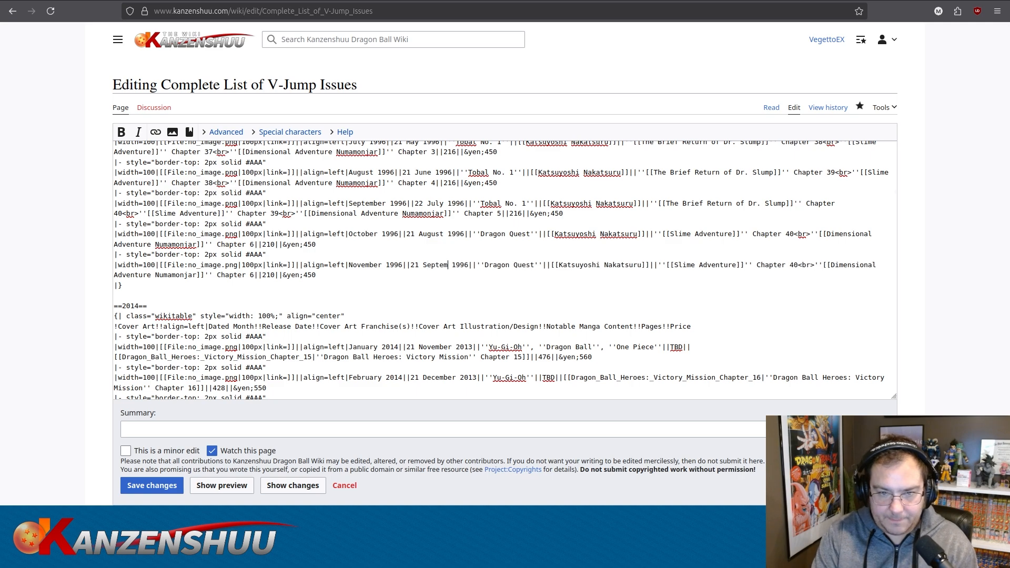
type("ber")
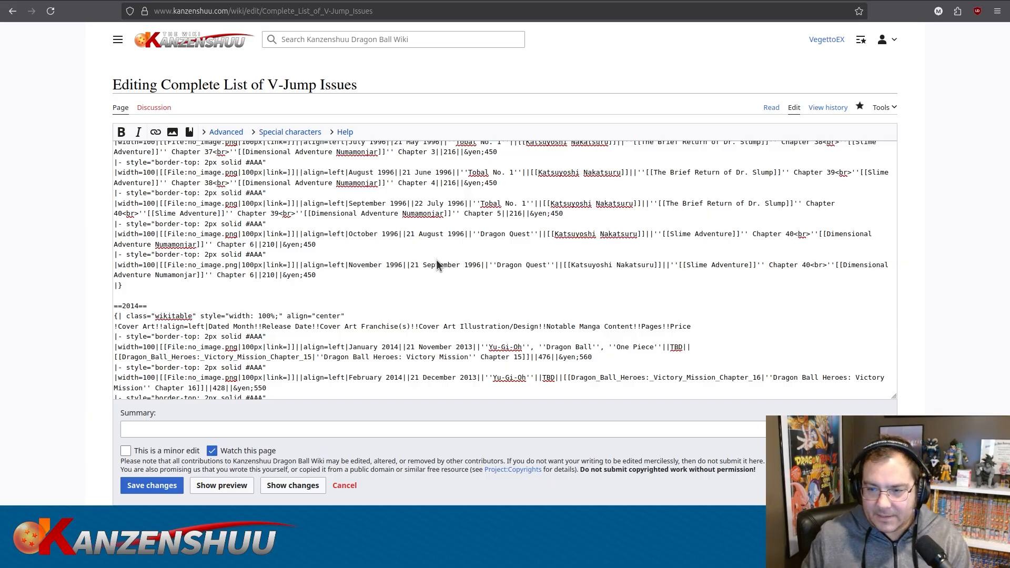
Set the November 1996 entry's chapters to 41 for Slime Adventure and 7 for Dimensional Adventure Numamonjar.
left_click(461, 264)
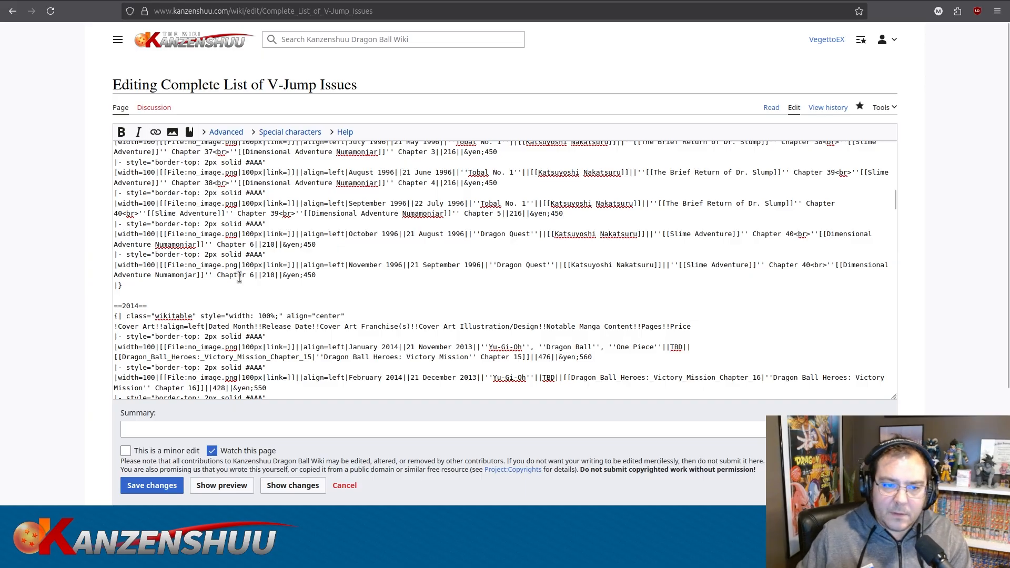
left_click(380, 272)
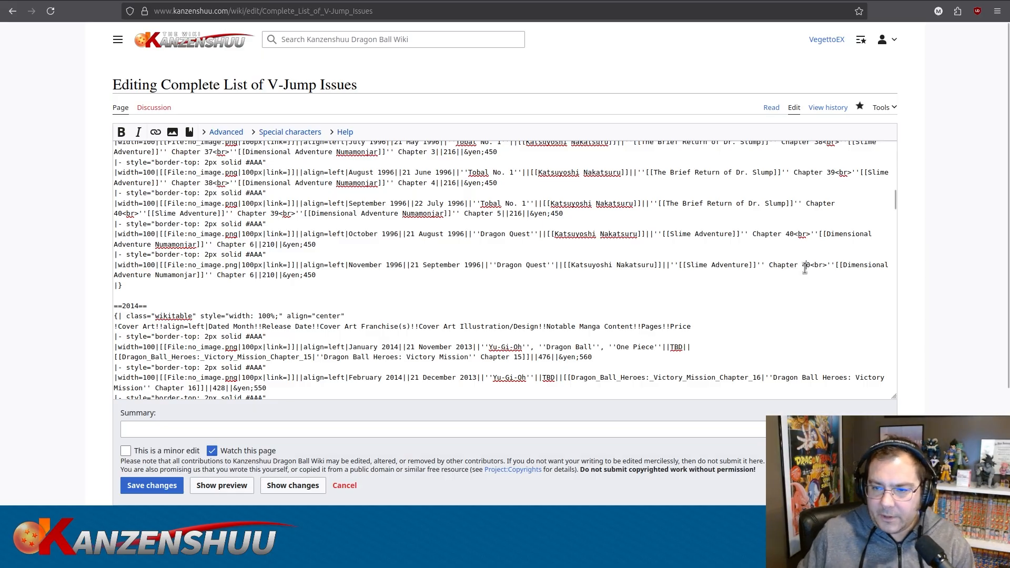
left_click_drag(807, 265, 809, 265)
type("1")
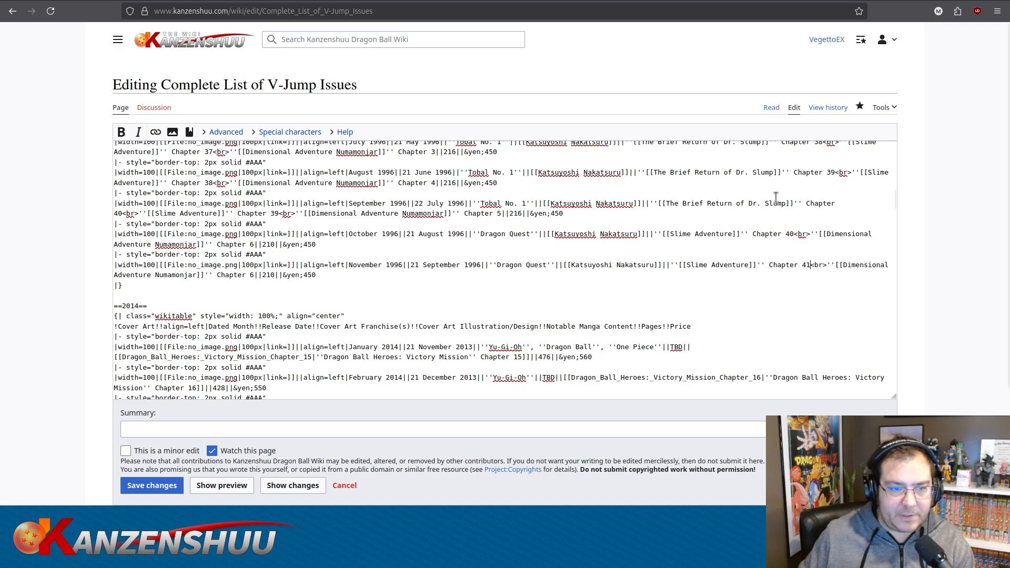
double_click(253, 275)
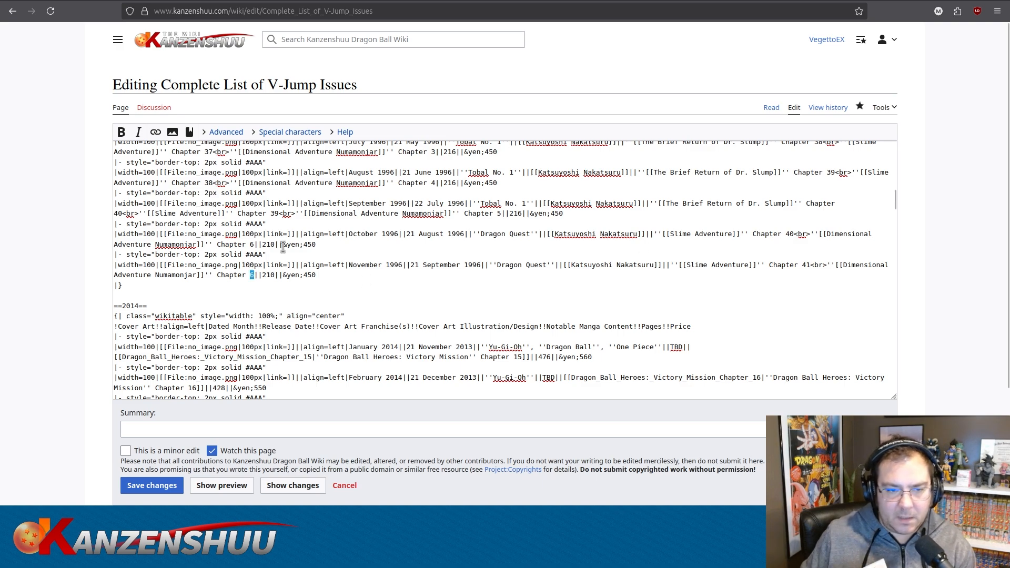
type("7")
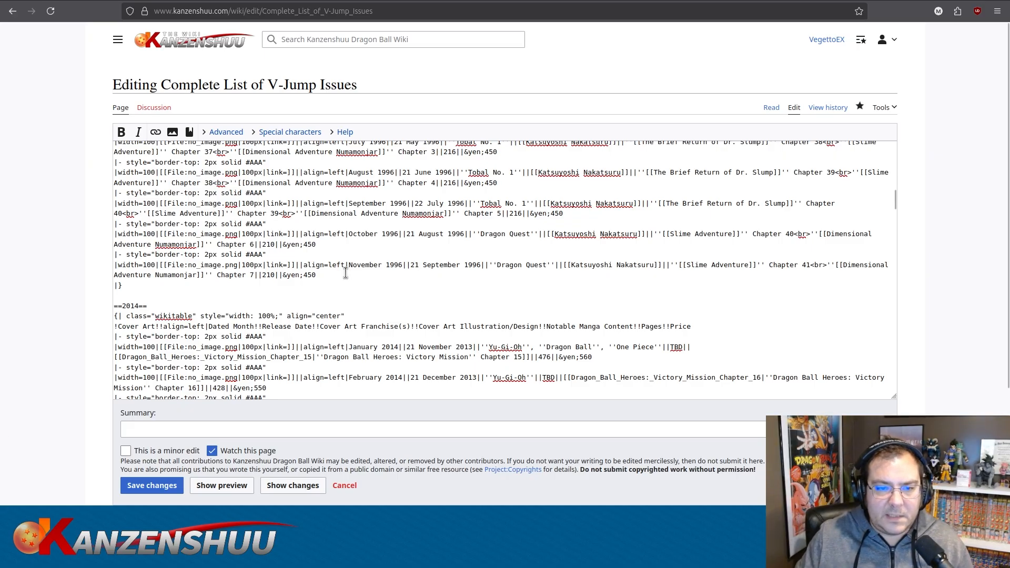
Duplicate the November 1996 entry directly below itself and make the copy December 1996 with a release date of 21 October 1996.
left_click_drag(343, 275, 103, 256)
key("ctrl+c")
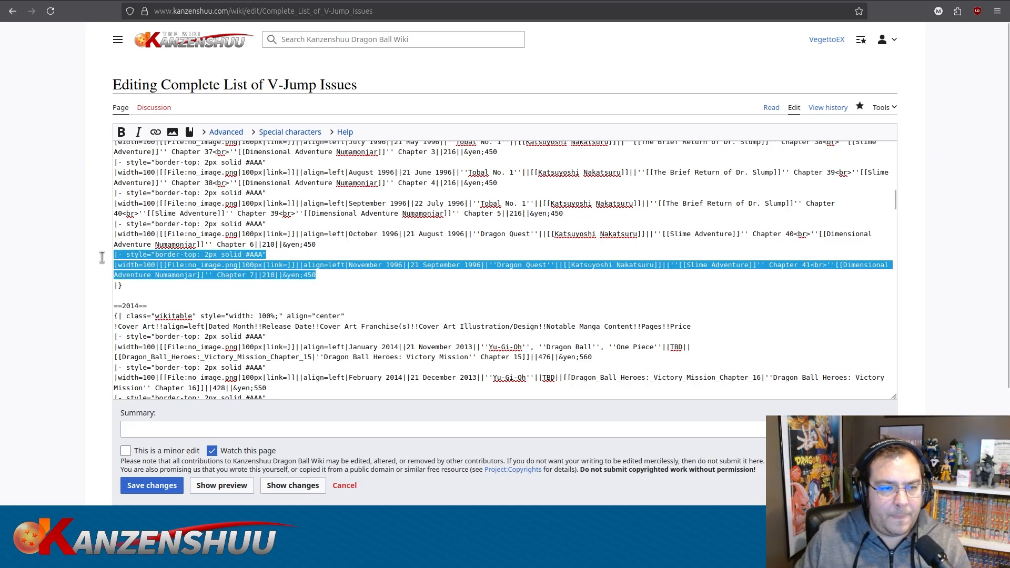
left_click(350, 275)
key("Return")
key("ctrl+v")
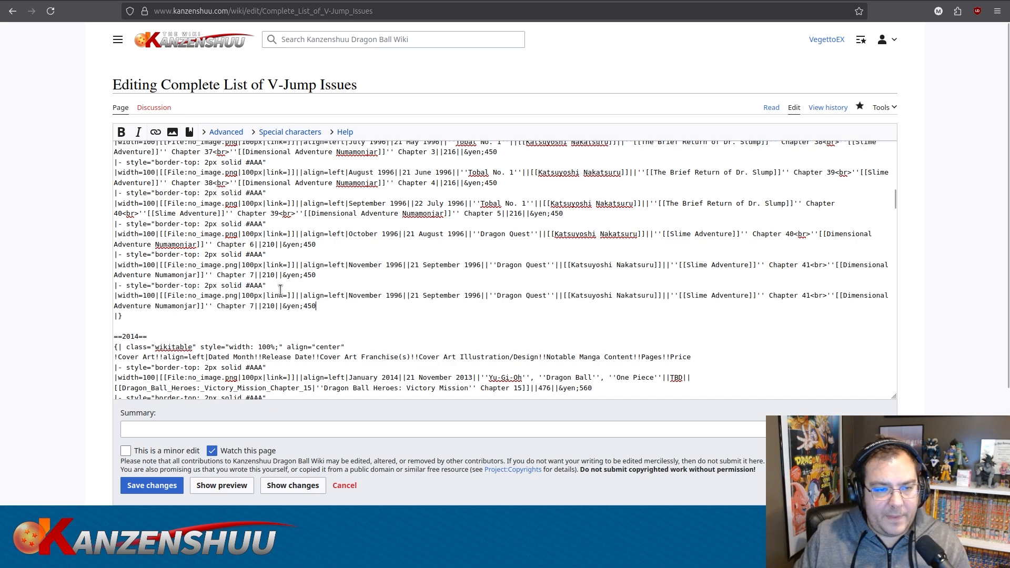
double_click(369, 295)
type("December")
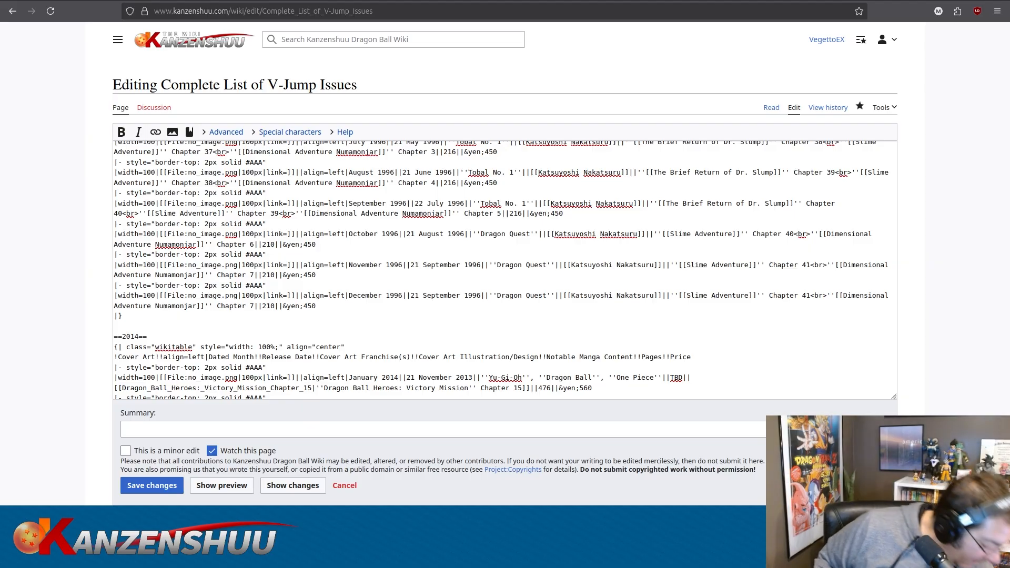
double_click(437, 296)
type("October")
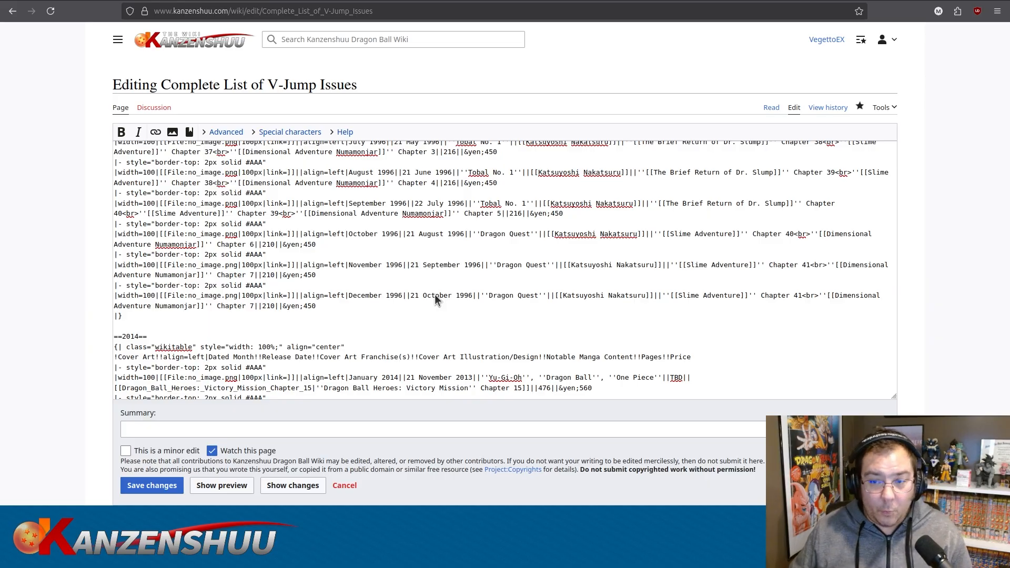
Set the December 1996 entry's price to 490 yen and its page count to 216.
left_click(311, 306)
key("BackSpace")
type("9")
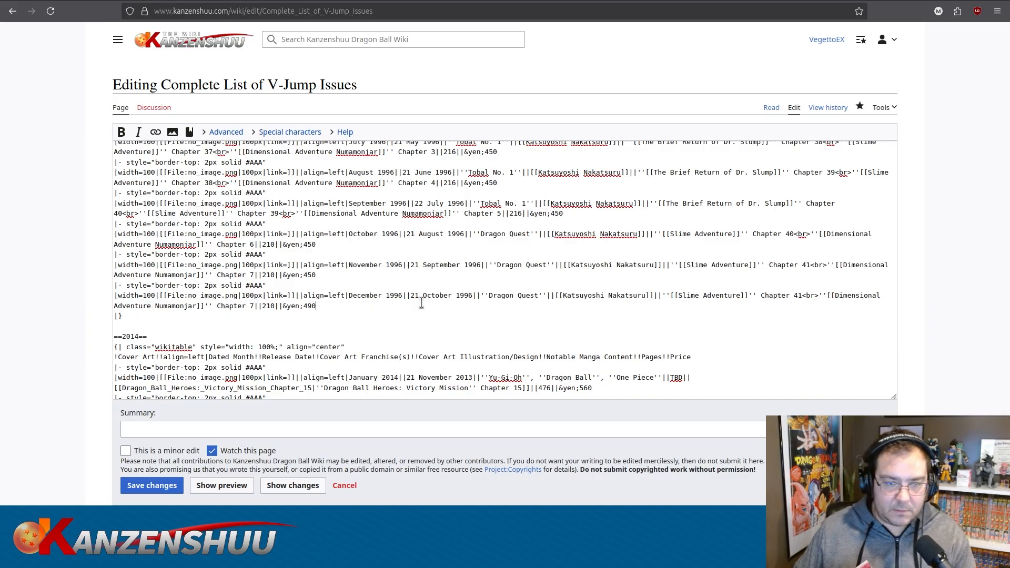
left_click(273, 306)
key("BackSpace")
type("6")
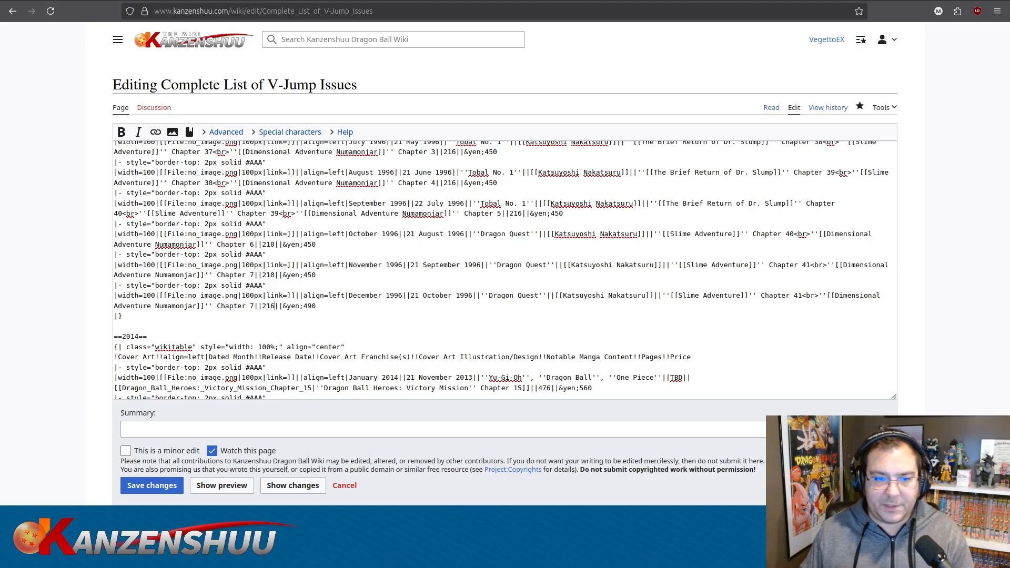
Set the December 1996 entry's chapters to 42 for Slime Adventure and 8 for Dimensional Adventure Numamonjar.
left_click(800, 295)
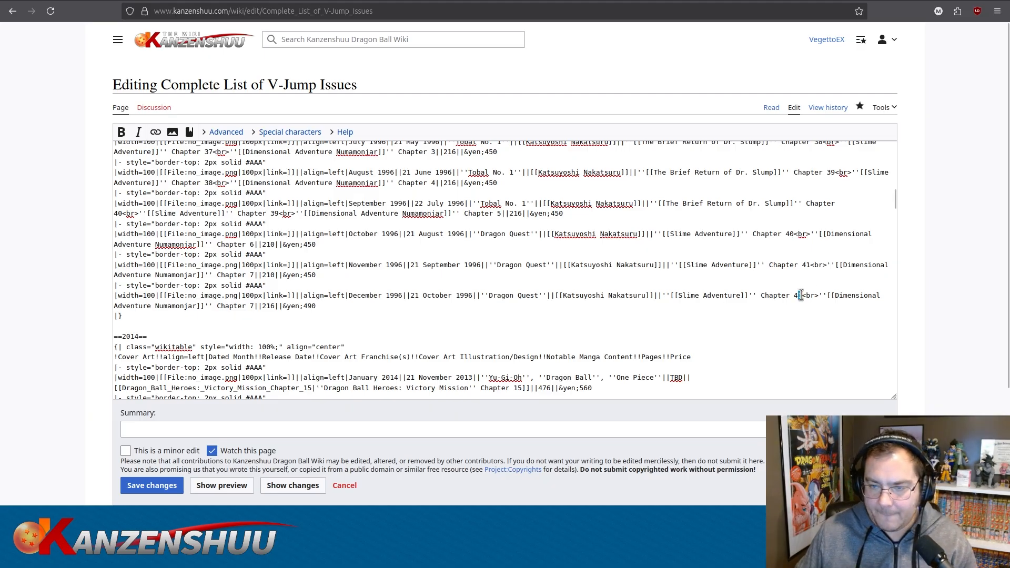
key("BackSpace")
type("2")
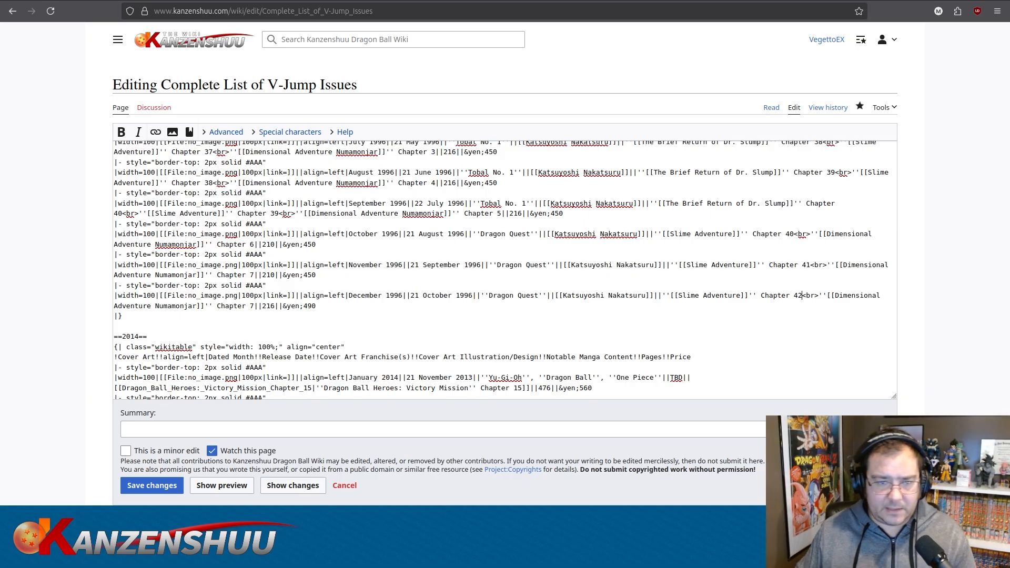
double_click(252, 305)
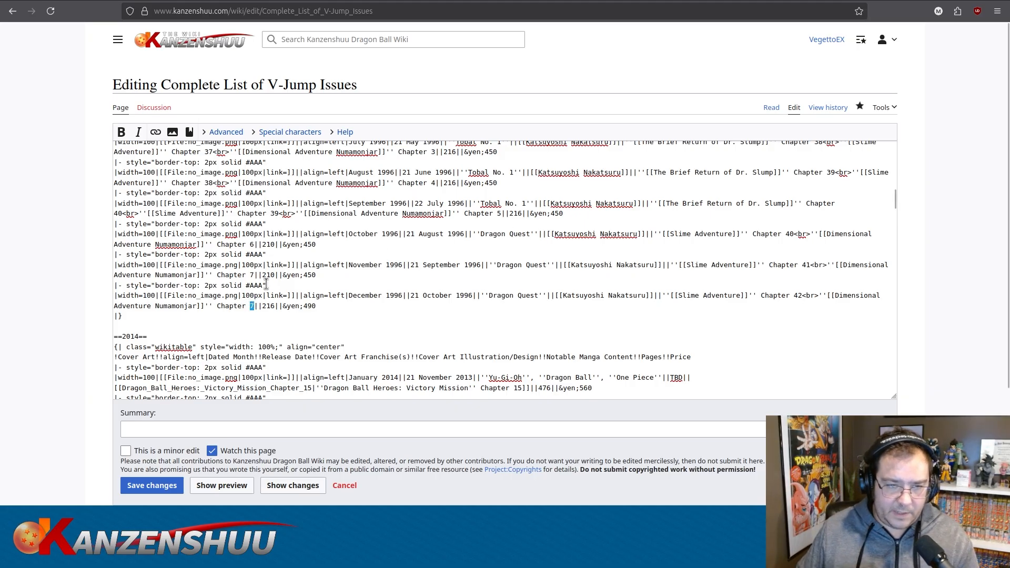
type("8")
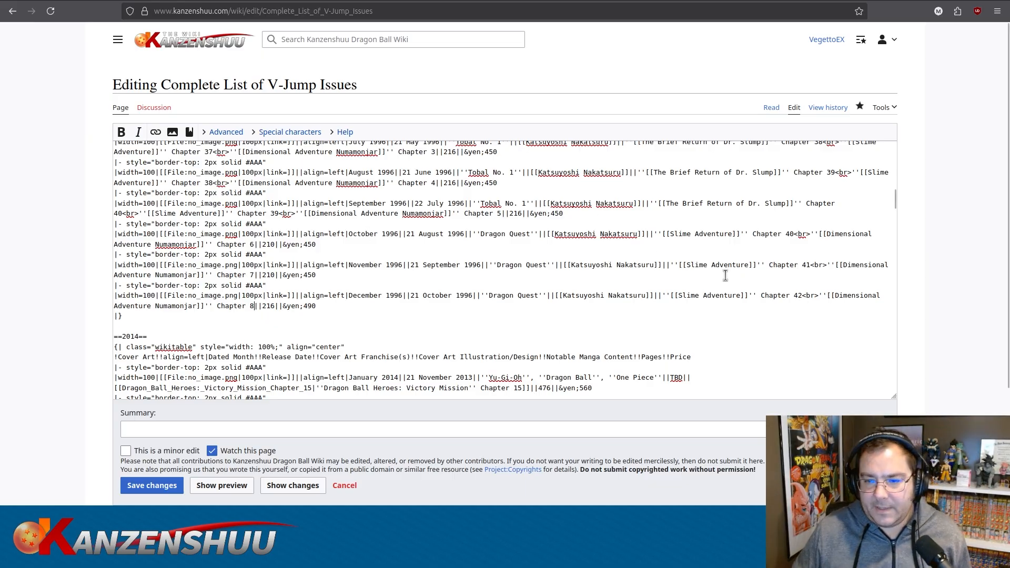
Enter the edit summary "Finishing 1996" and save the page changes.
left_click(627, 242)
key("ctrl+a")
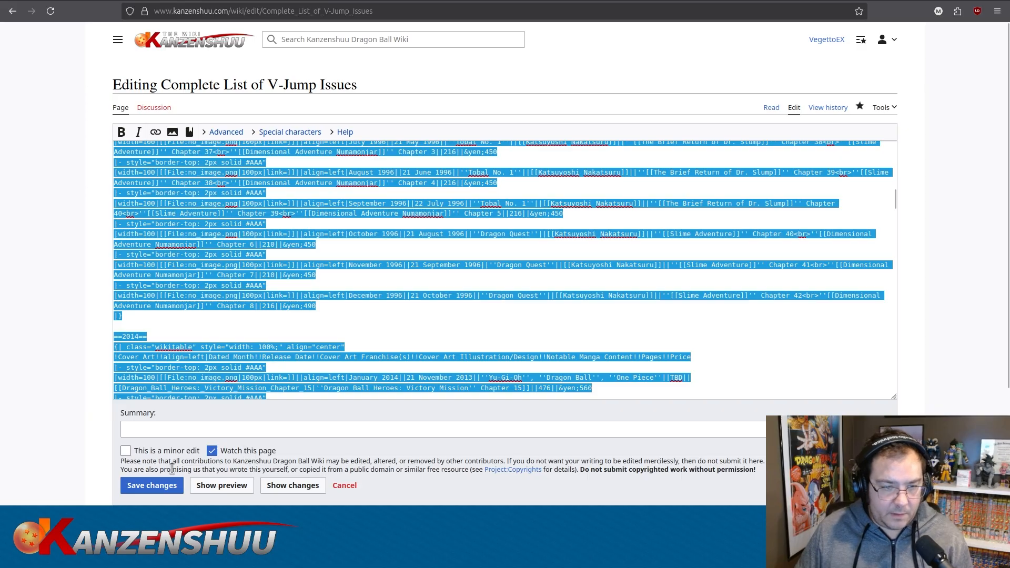
left_click(204, 429)
type("Finishing 1996")
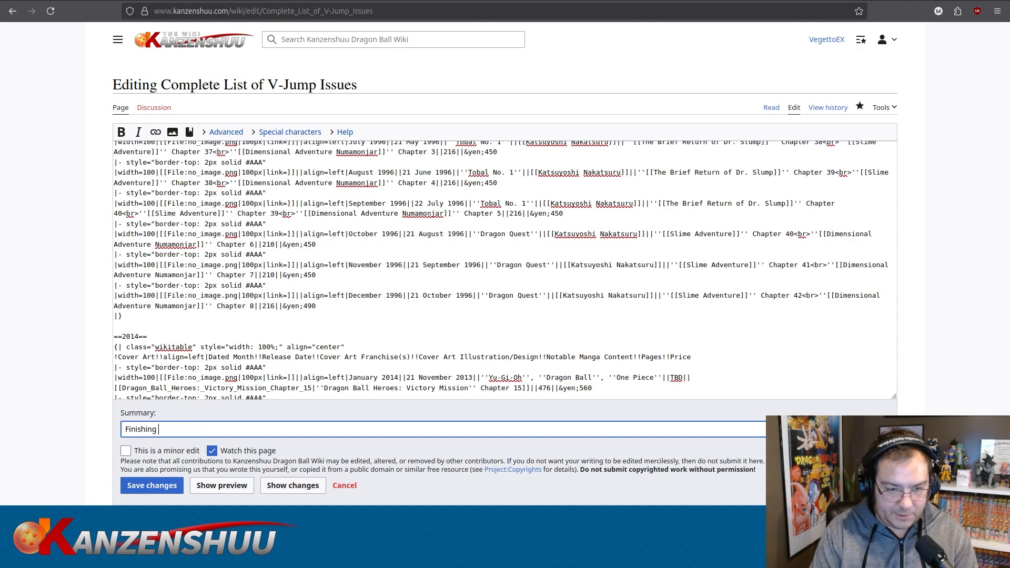
left_click(355, 241)
key("ctrl+a")
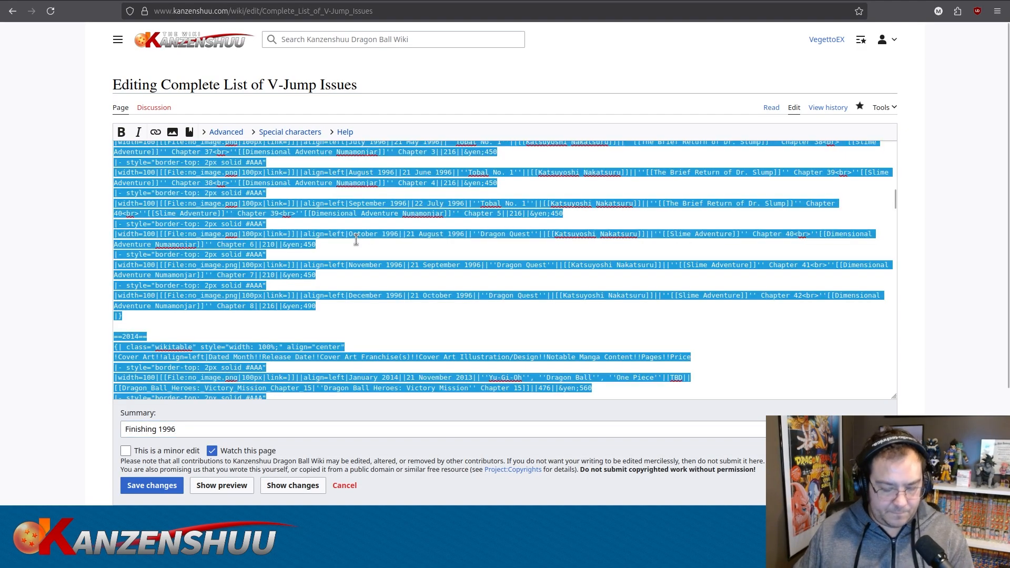
left_click(152, 487)
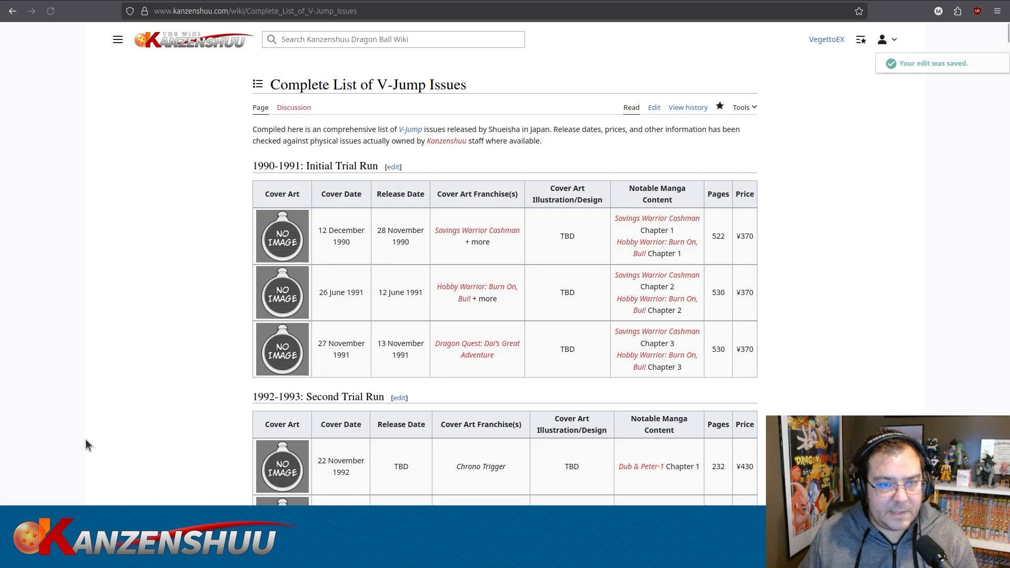
Review the saved 1996 table from January to December, checking dates, cover franchises, manga chapters, page counts and prices.
scroll(119, 376, "down", 5)
scroll(119, 376, "down", 20)
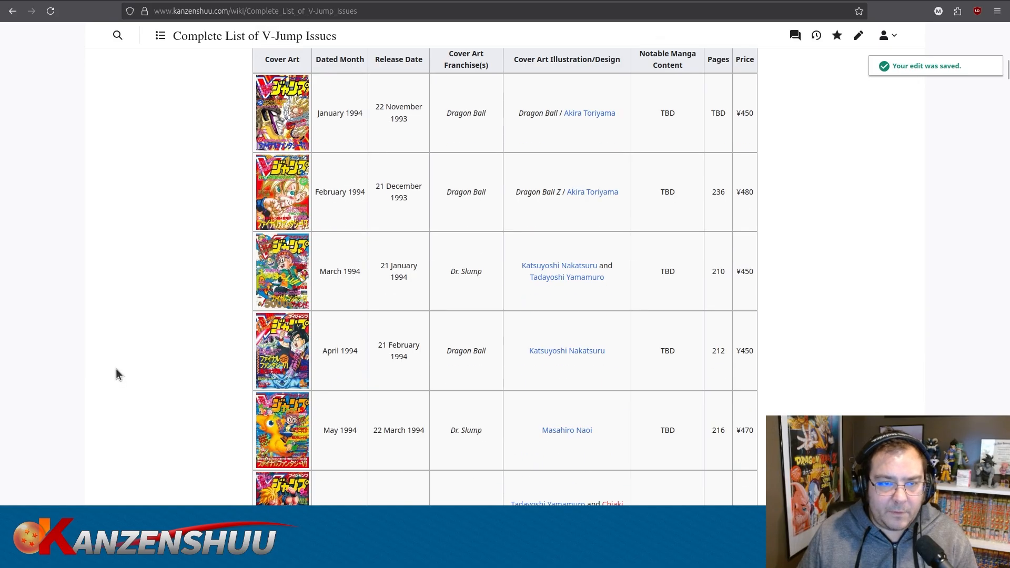
scroll(117, 374, "down", 10)
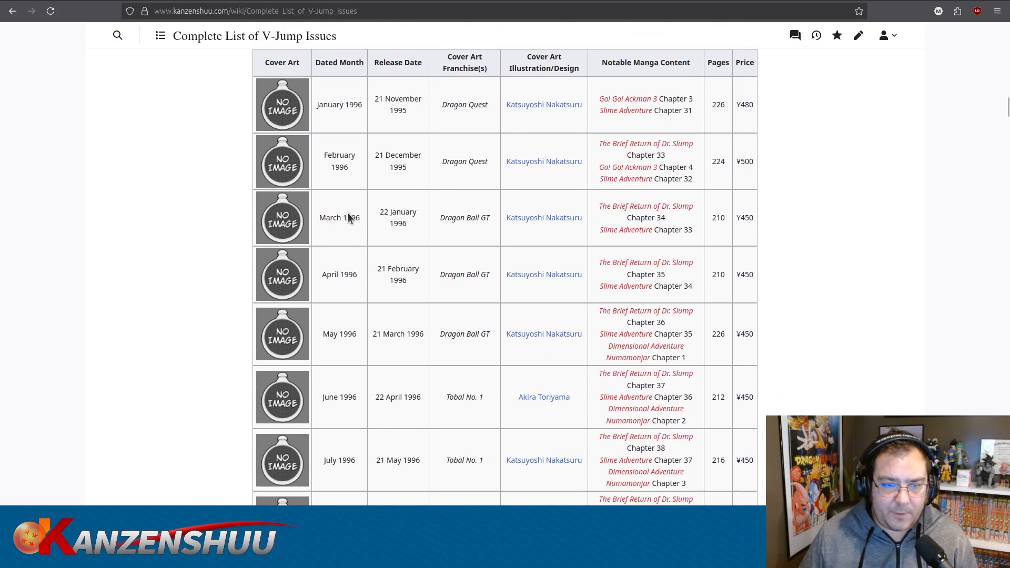
scroll(350, 219, "down", 5)
scroll(342, 239, "down", 5)
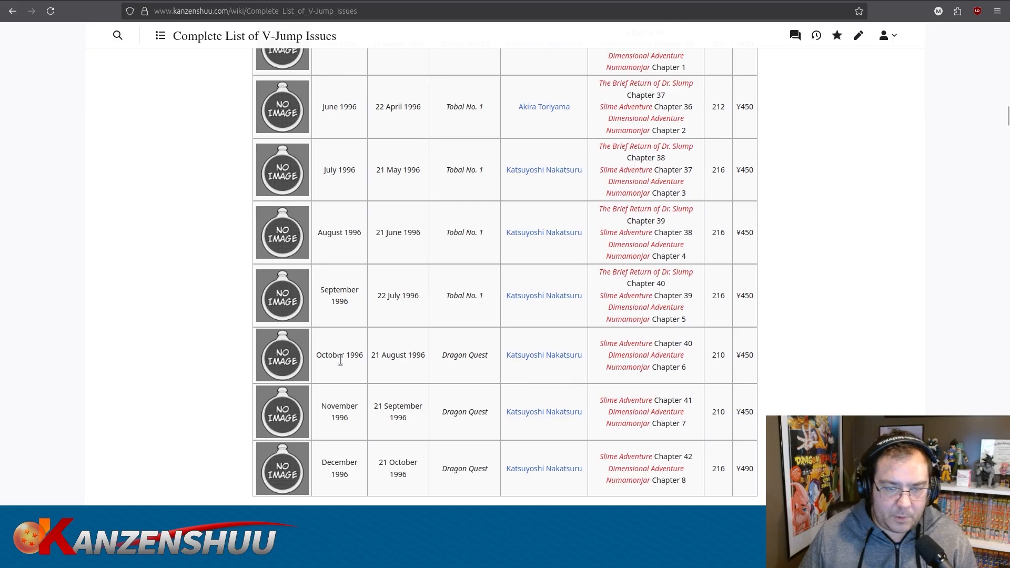
scroll(358, 451, "up", 10)
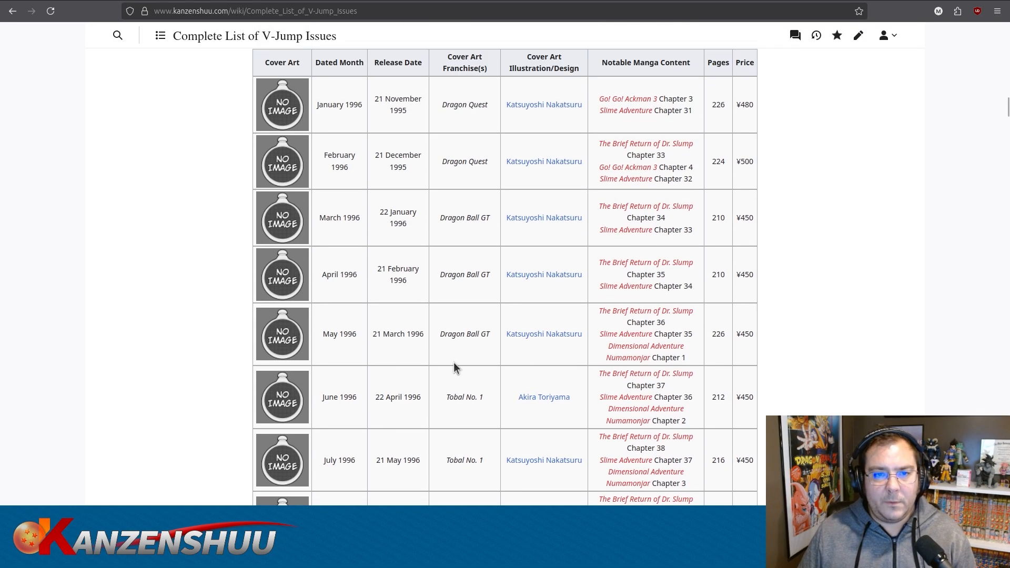
scroll(410, 199, "down", 10)
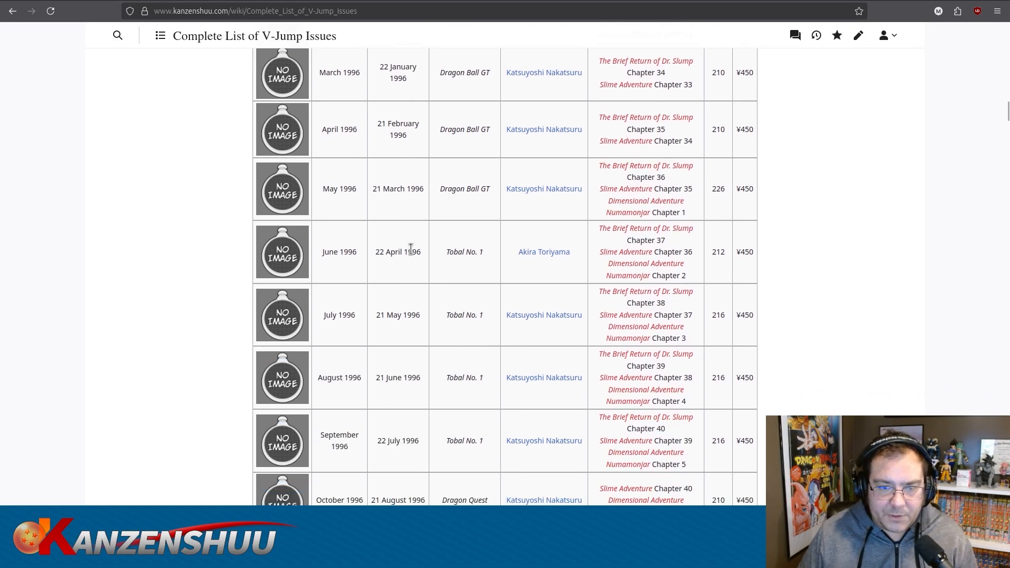
scroll(418, 337, "down", 5)
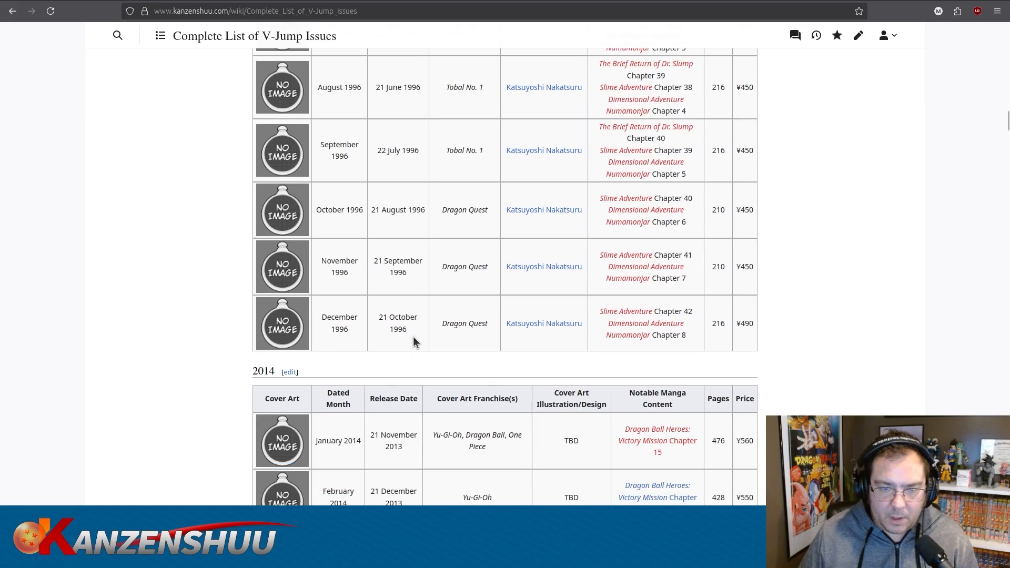
scroll(414, 331, "up", 5)
scroll(411, 322, "up", 10)
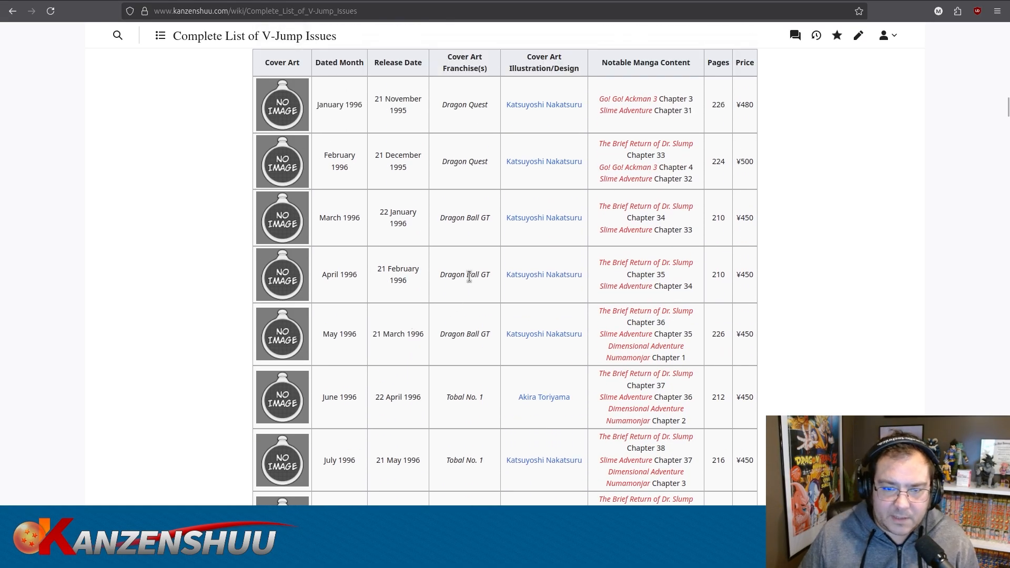
scroll(469, 277, "down", 4)
scroll(469, 277, "up", 4)
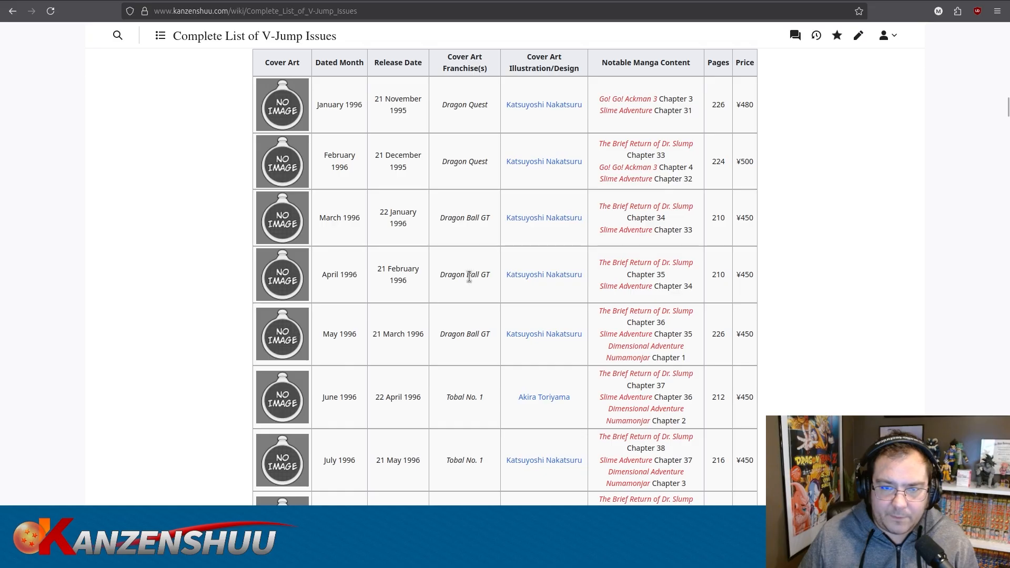
scroll(469, 277, "down", 7)
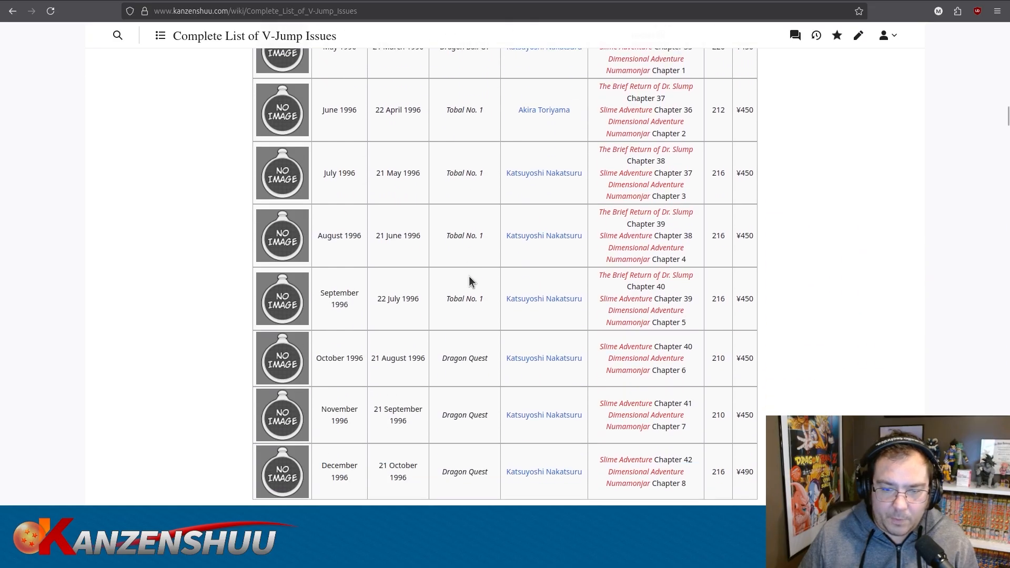
scroll(470, 281, "up", 7)
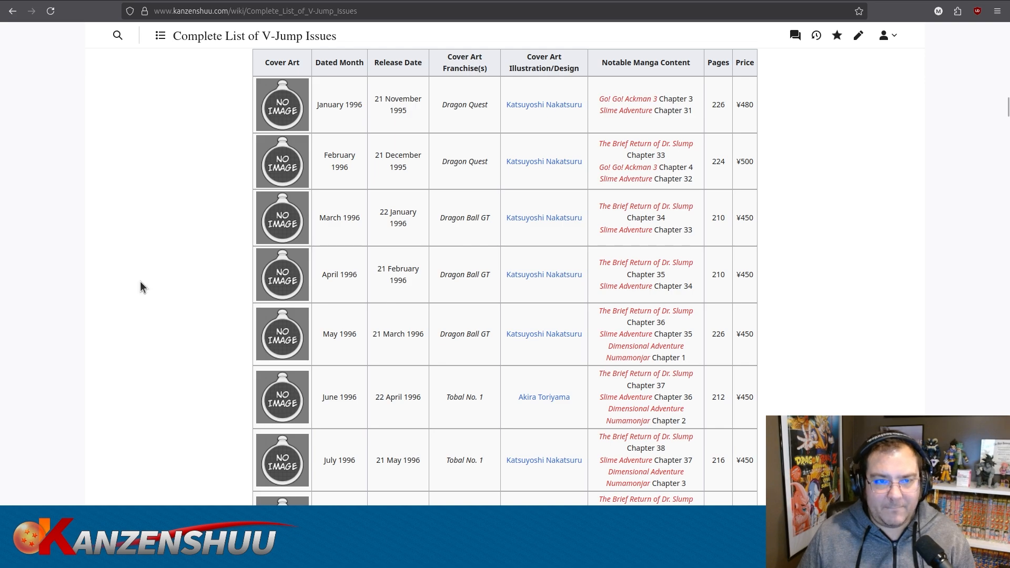
scroll(142, 284, "up", 1)
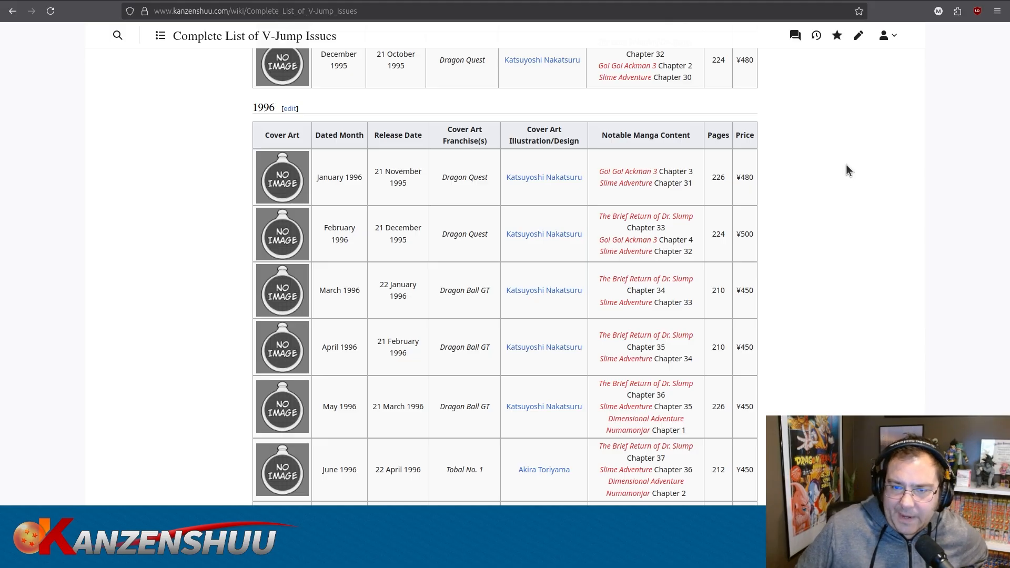
scroll(847, 175, "down", 2)
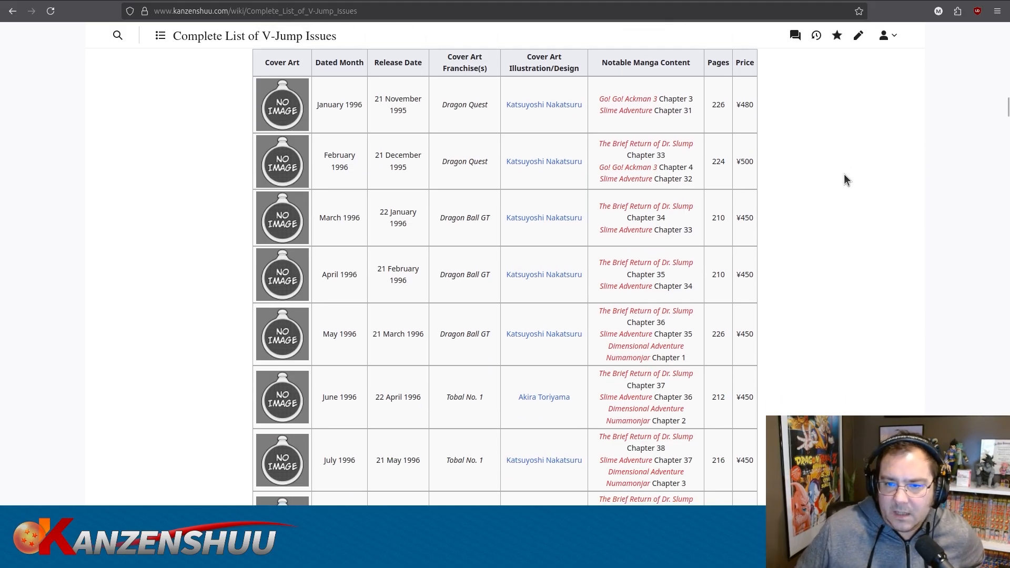
scroll(811, 182, "down", 5)
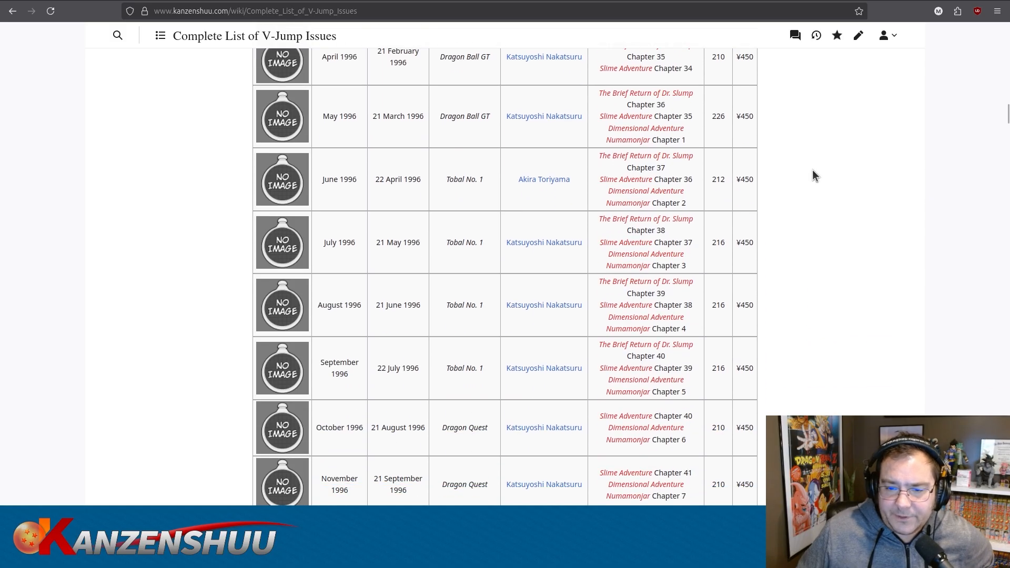
scroll(814, 174, "down", 2)
scroll(817, 172, "down", 2)
scroll(819, 172, "down", 2)
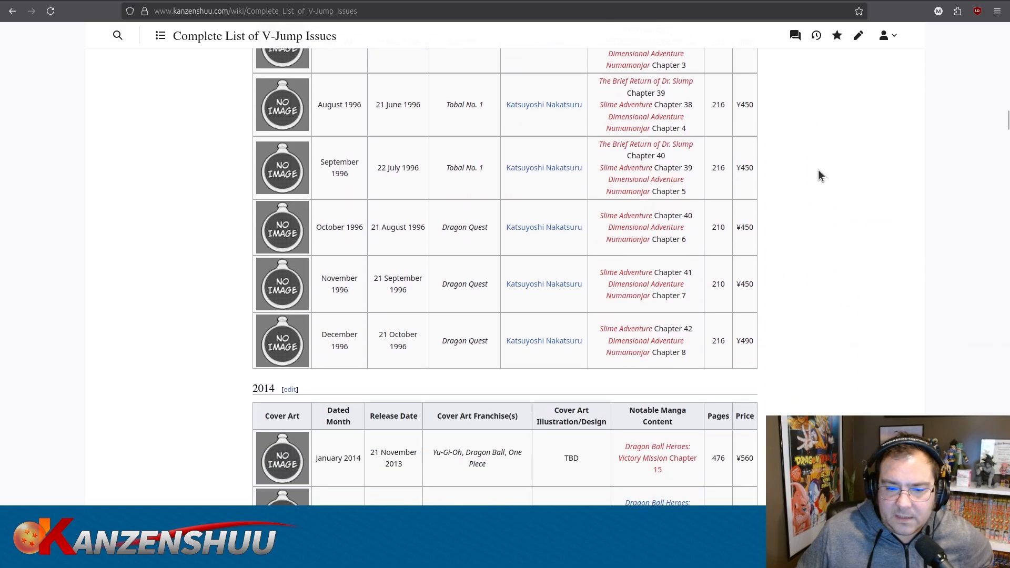
scroll(820, 176, "up", 8)
scroll(819, 173, "up", 5)
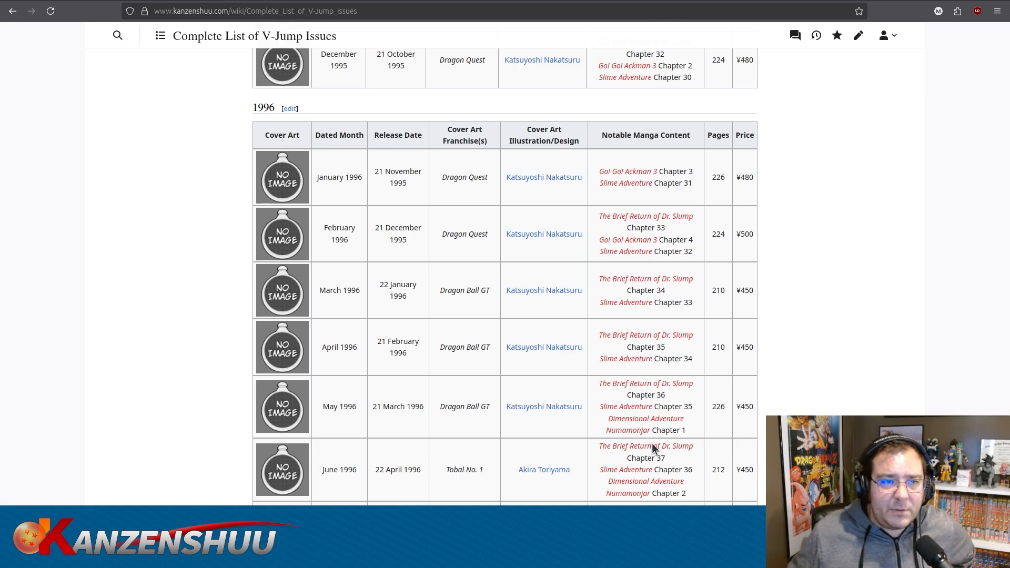
Switch to the V-Jump Festival wiki page, check the manga titles in its event notes and open the page for editing.
left_click(160, 1)
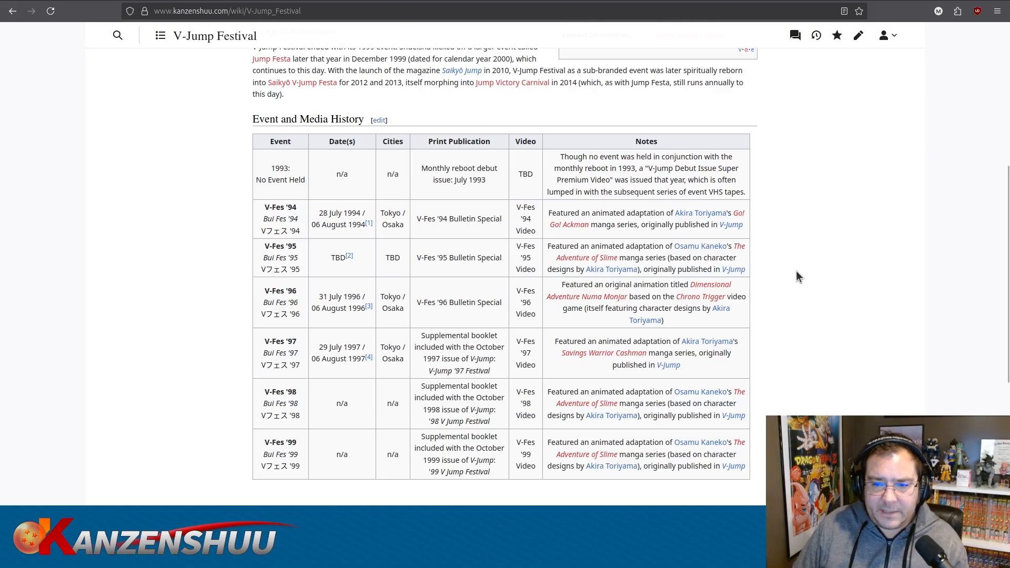
scroll(596, 254, "up", 1)
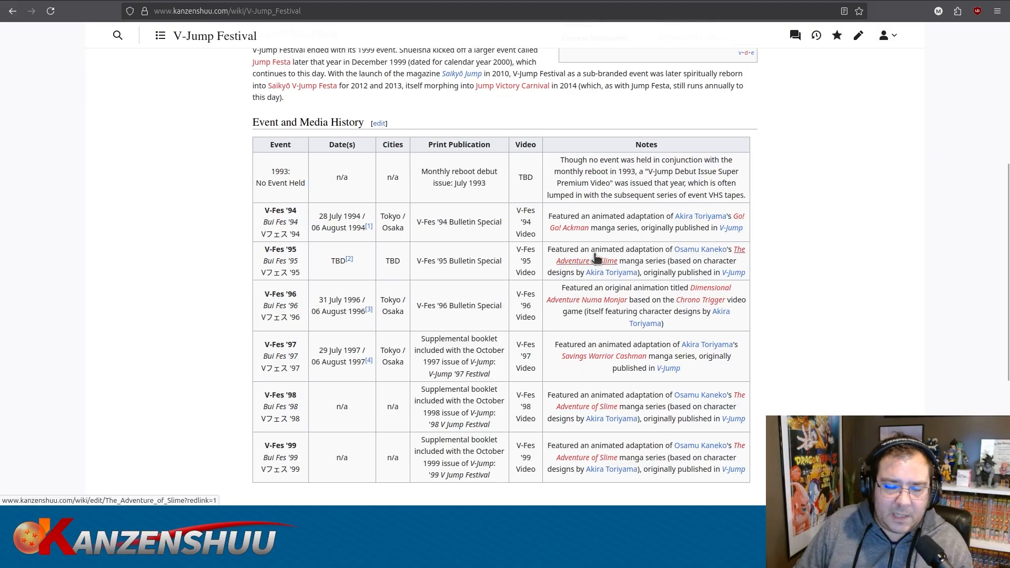
scroll(593, 255, "down", 1)
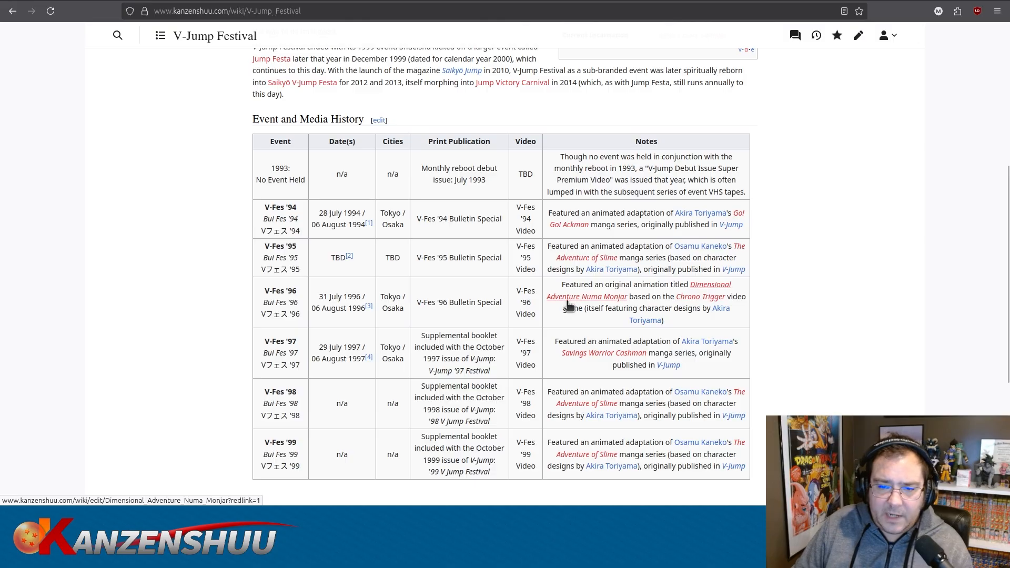
scroll(148, 284, "up", 5)
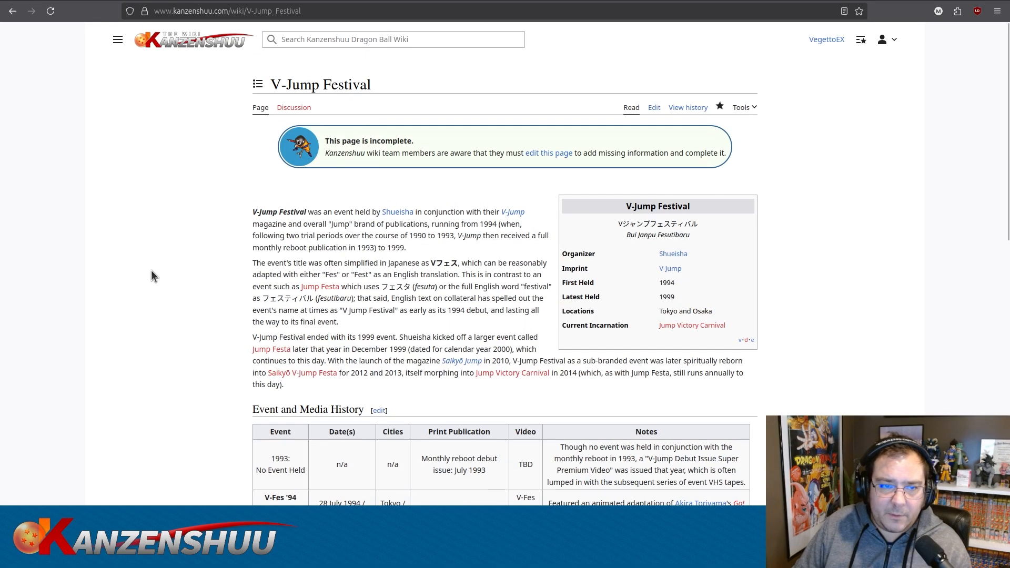
left_click(654, 107)
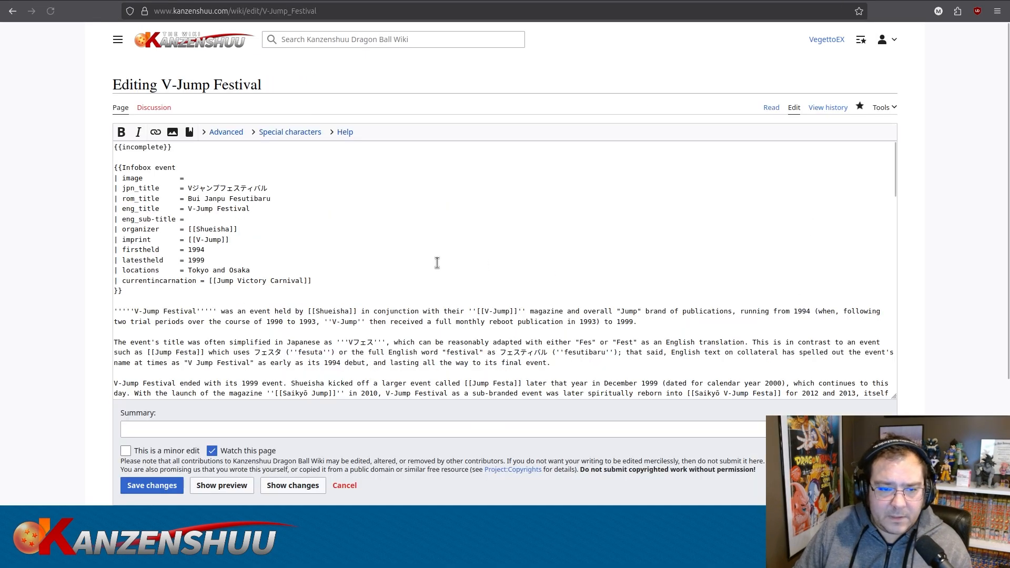
Change the manga title link in the V-Fes '95 notes to "Slime Adventure" and copy the new title.
scroll(387, 298, "down", 2)
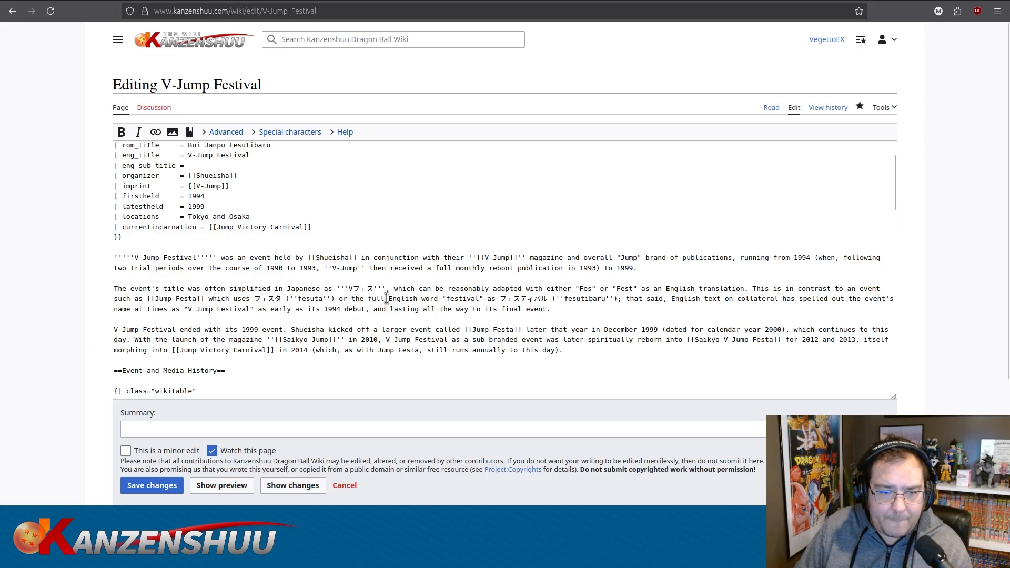
scroll(387, 299, "down", 10)
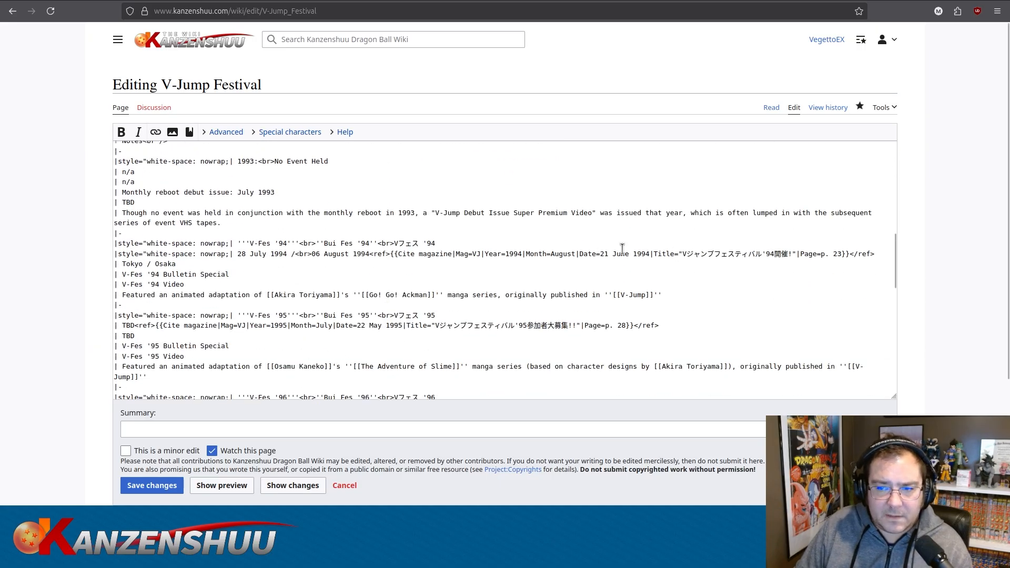
scroll(405, 262, "down", 2)
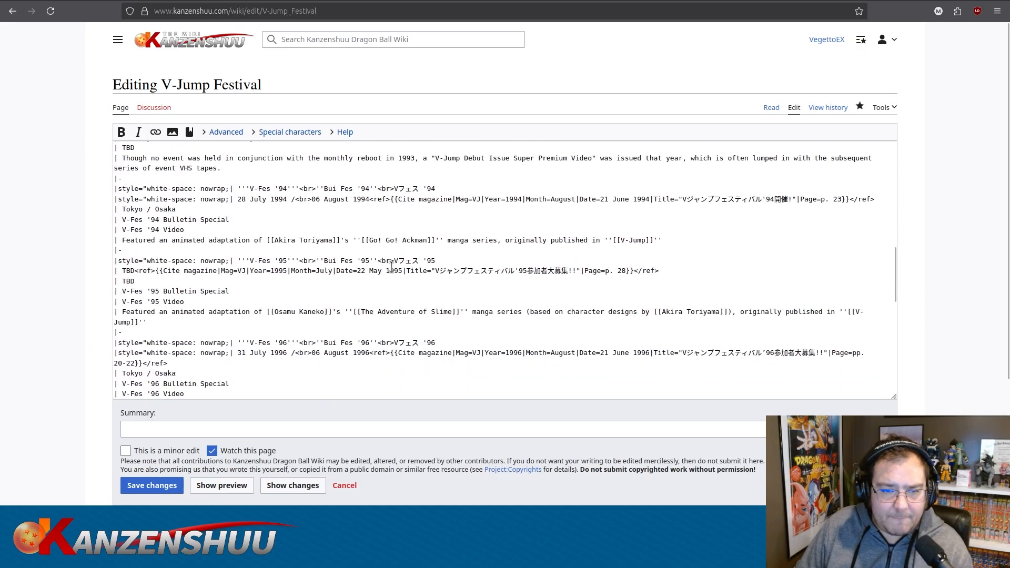
scroll(391, 267, "down", 2)
double_click(367, 259)
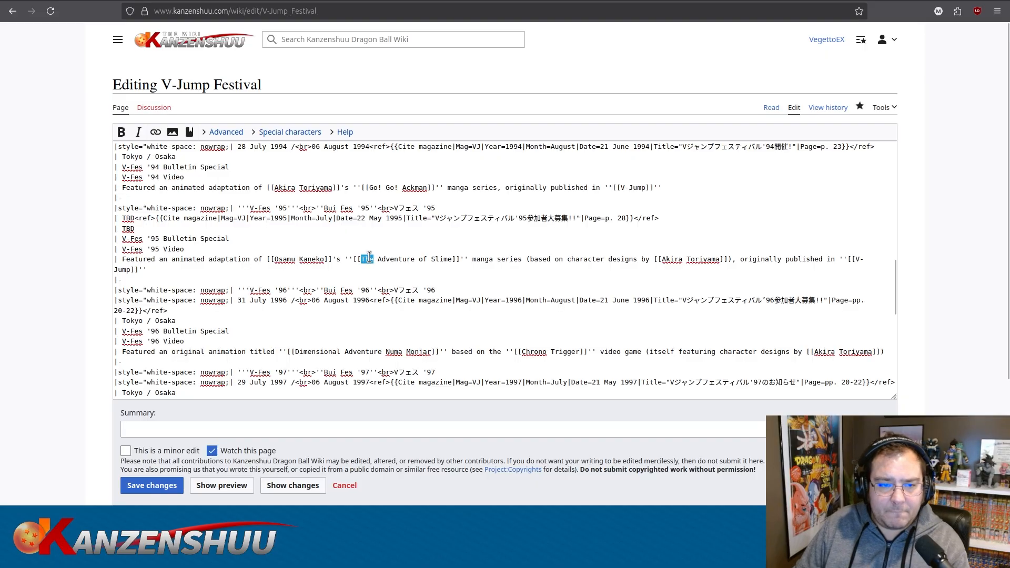
key("Delete")
key("Delete")
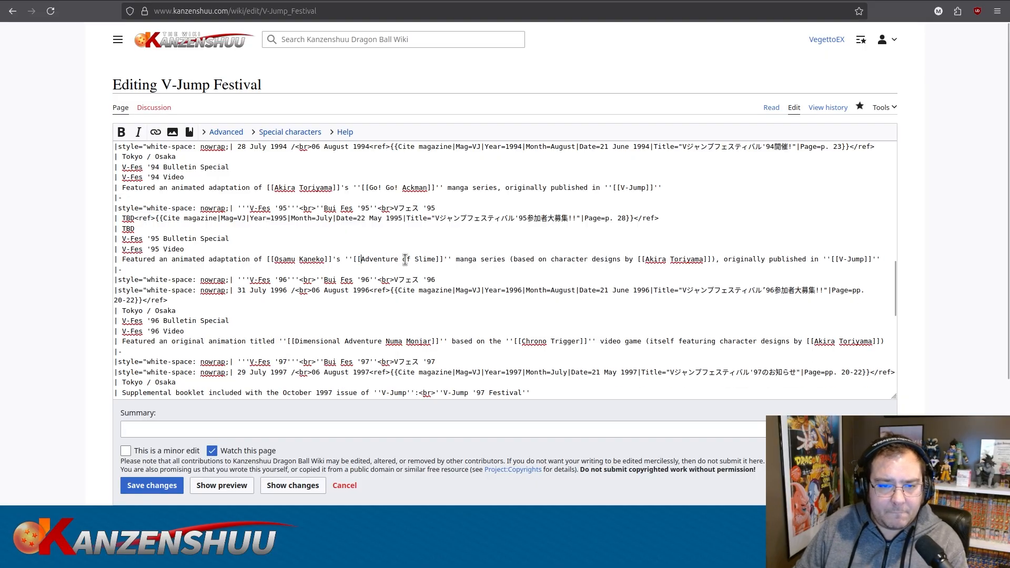
left_click_drag(436, 259, 362, 259)
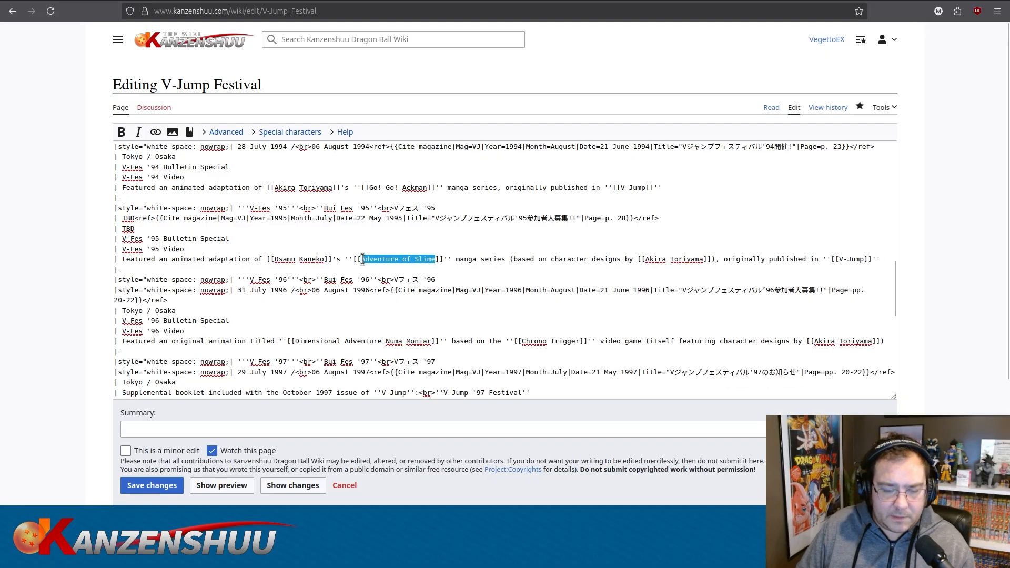
type("Slime Adventure")
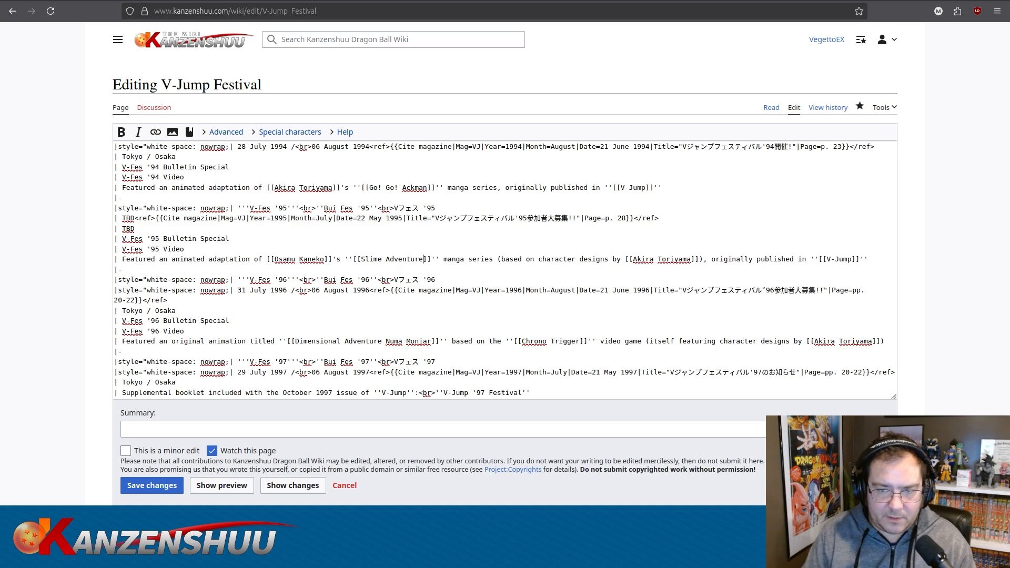
left_click(362, 259, "shift")
key("ctrl+c")
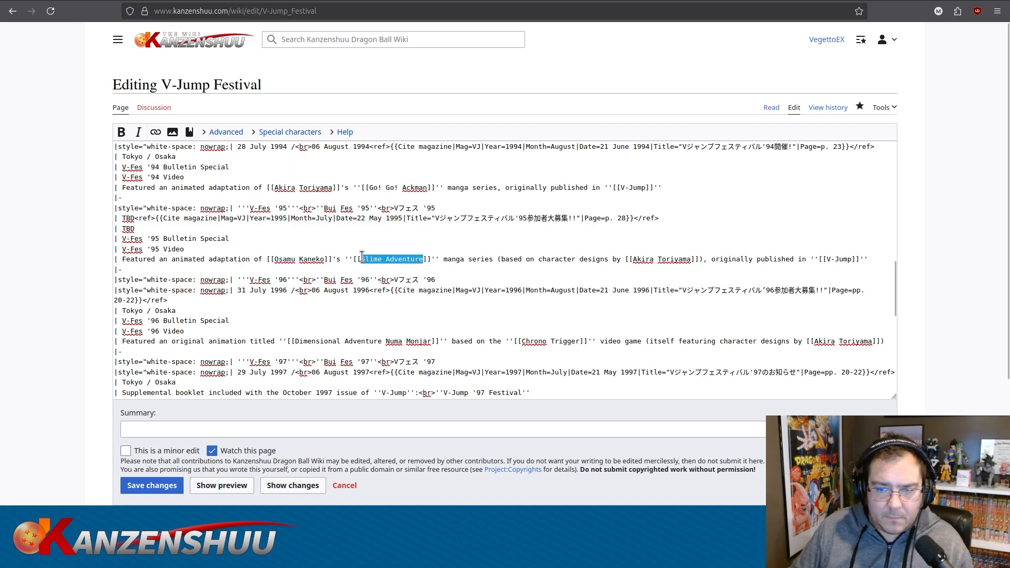
Correct the animation title in the V-Fes '96 notes to "Dimensional Adventure Numamonjar".
scroll(362, 256, "down", 2)
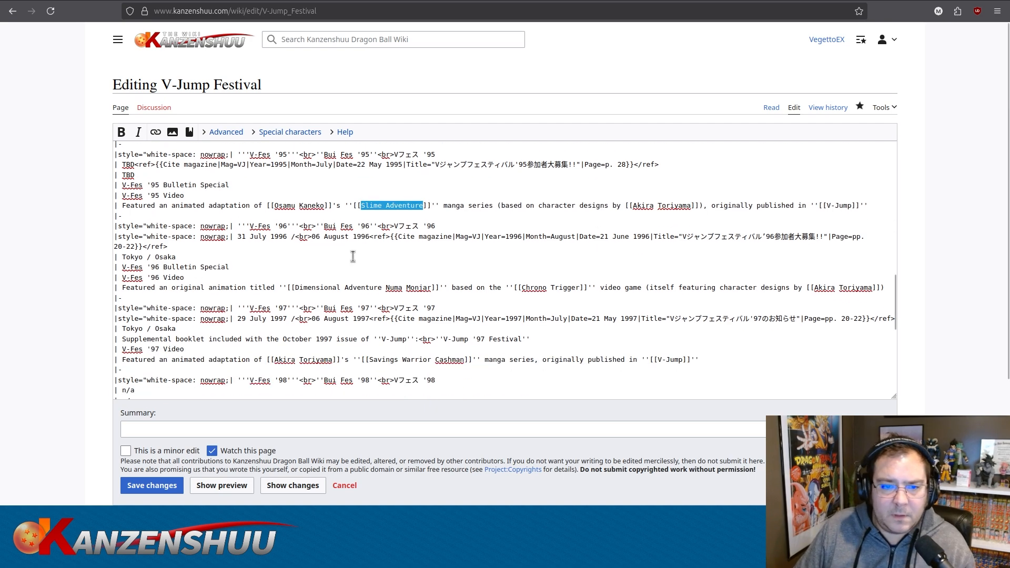
scroll(353, 256, "down", 2)
left_click_drag(403, 234, 408, 234)
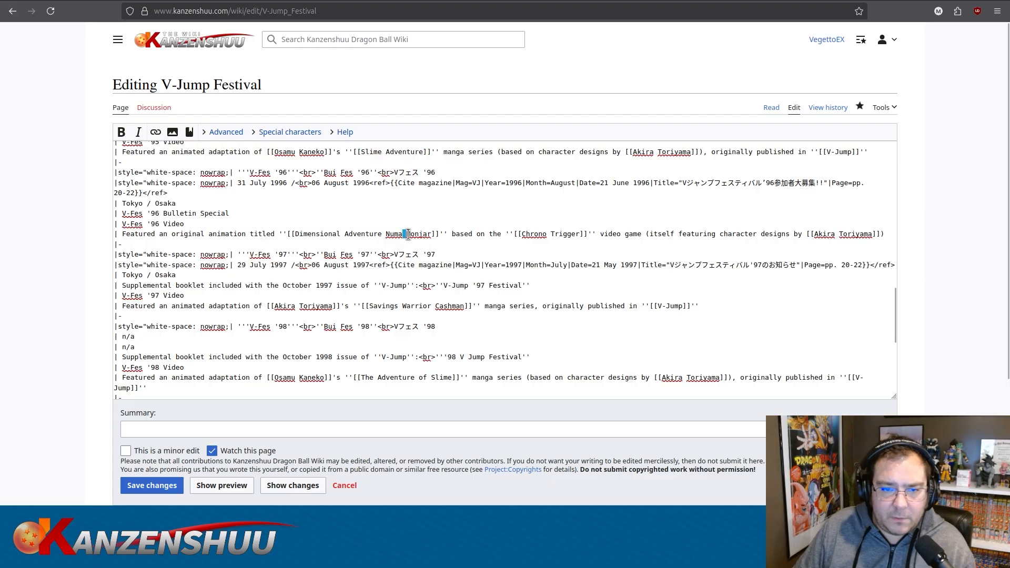
type("m")
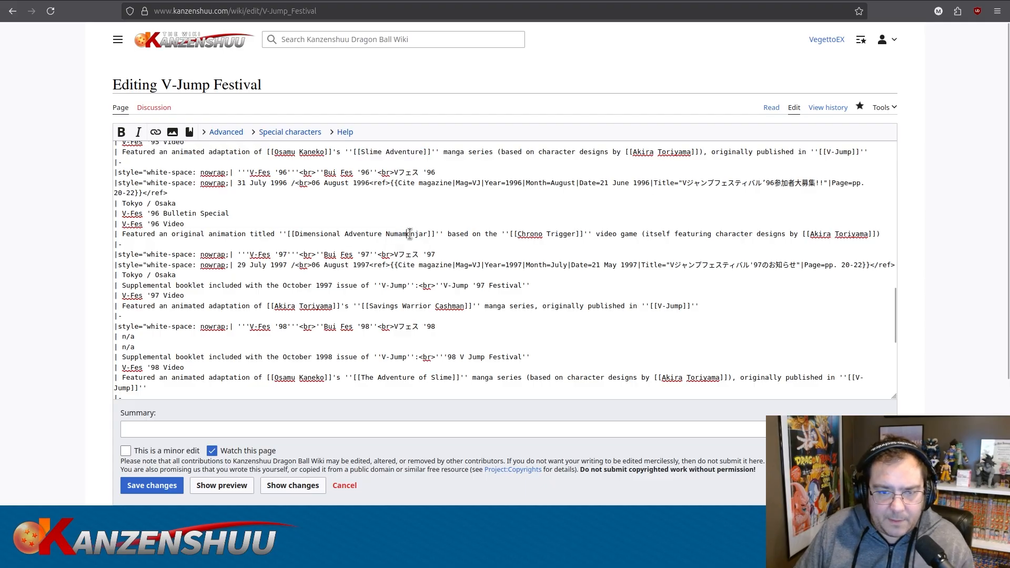
Replace "The Adventure of Slime" with "Slime Adventure" in the V-Fes '98 and V-Fes '99 notes.
scroll(408, 234, "down", 2)
scroll(401, 244, "down", 2)
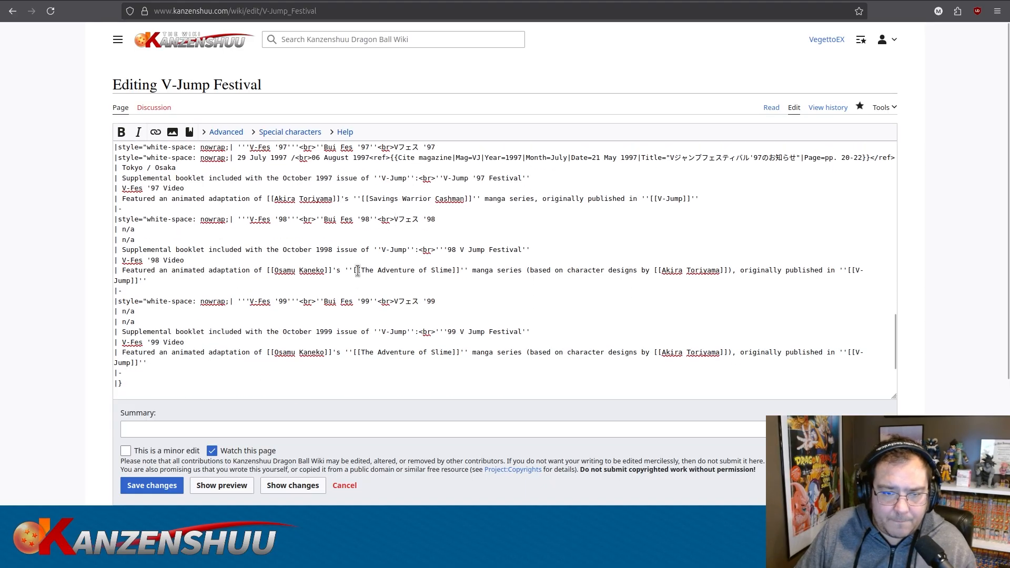
left_click(361, 270)
left_click_drag(361, 270, 453, 270)
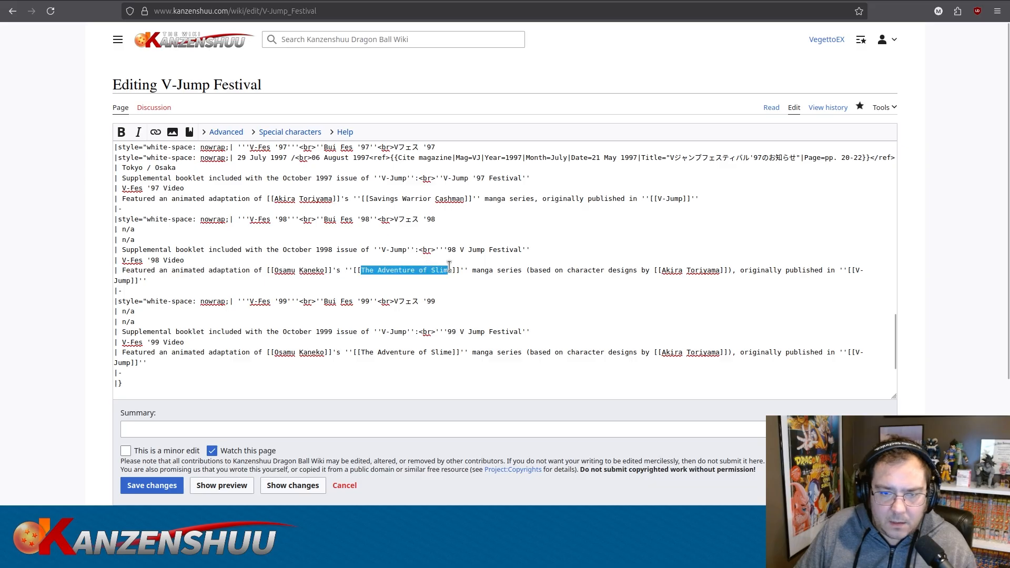
type("Slime Adventure")
left_click_drag(361, 342, 452, 341)
key("ctrl+v")
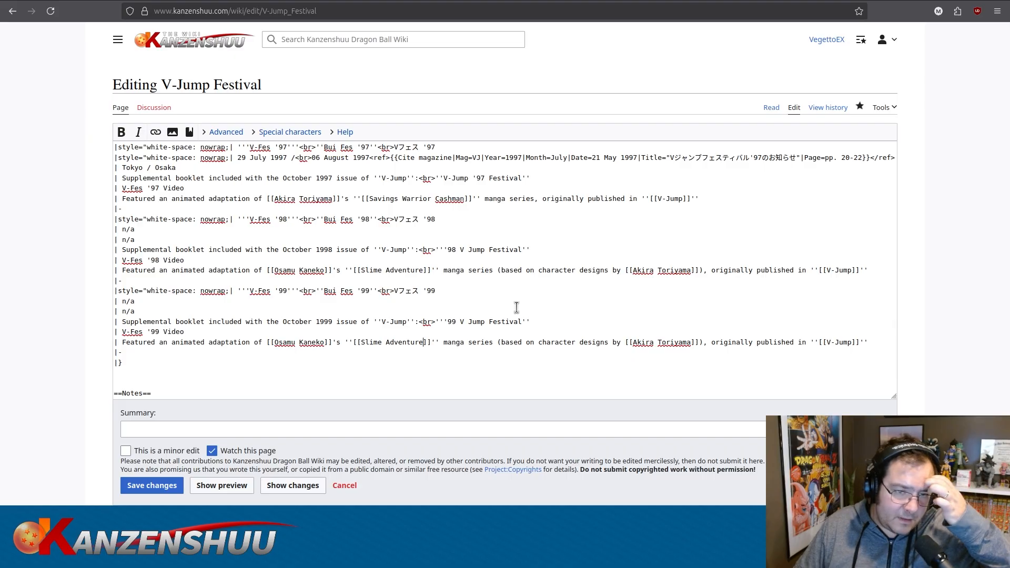
Enter the edit summary "Fixing titles" and save the V-Jump Festival page changes.
scroll(516, 308, "up", 5)
scroll(517, 308, "up", 5)
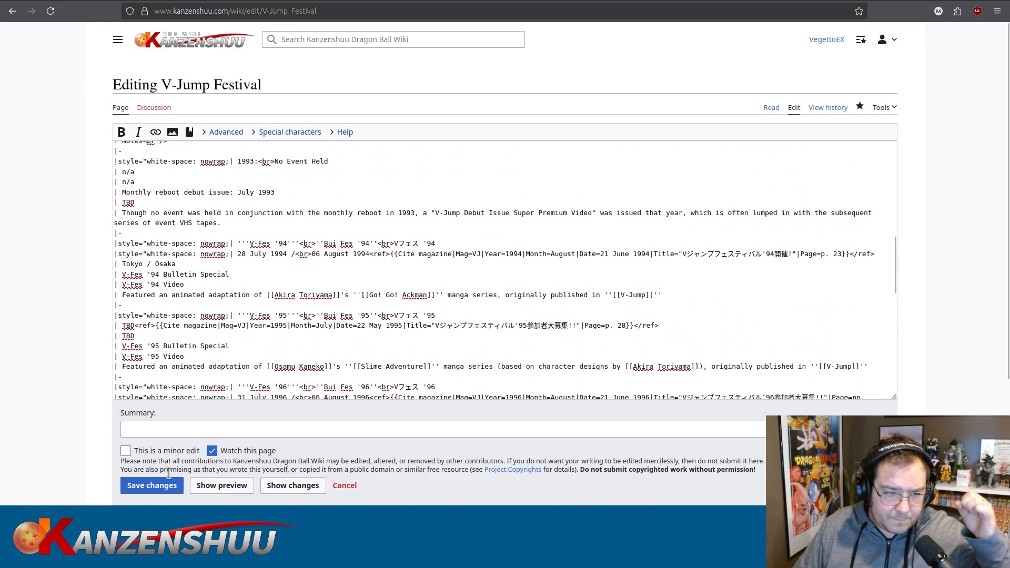
left_click(237, 424)
type("Fixing titl")
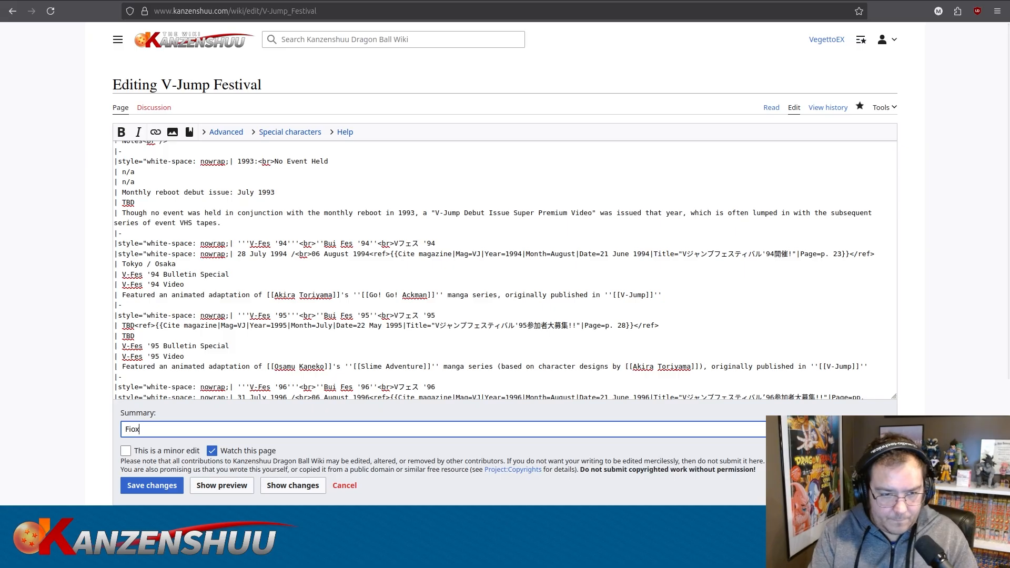
type("es")
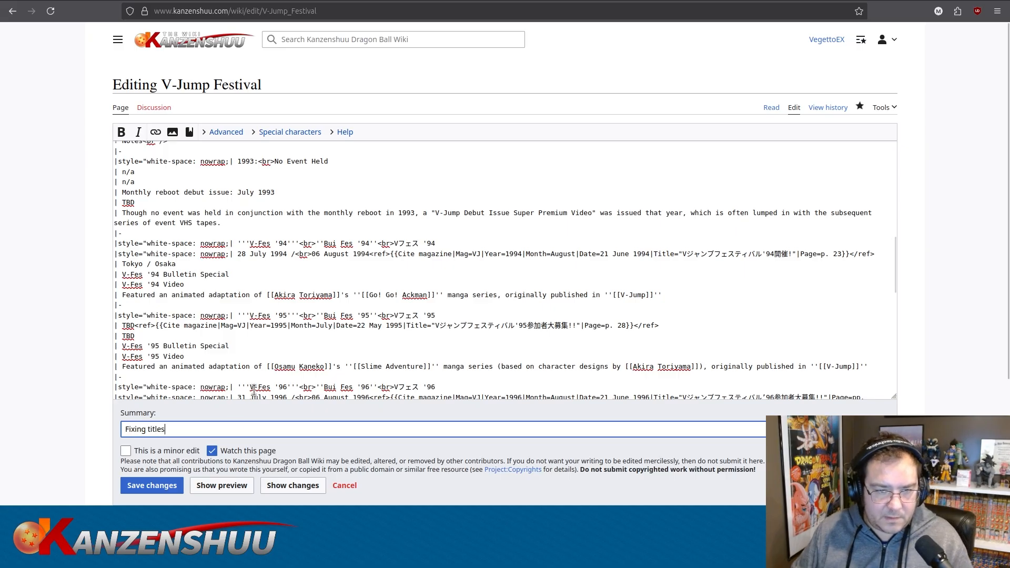
left_click(262, 354)
key("ctrl+a")
left_click(158, 485)
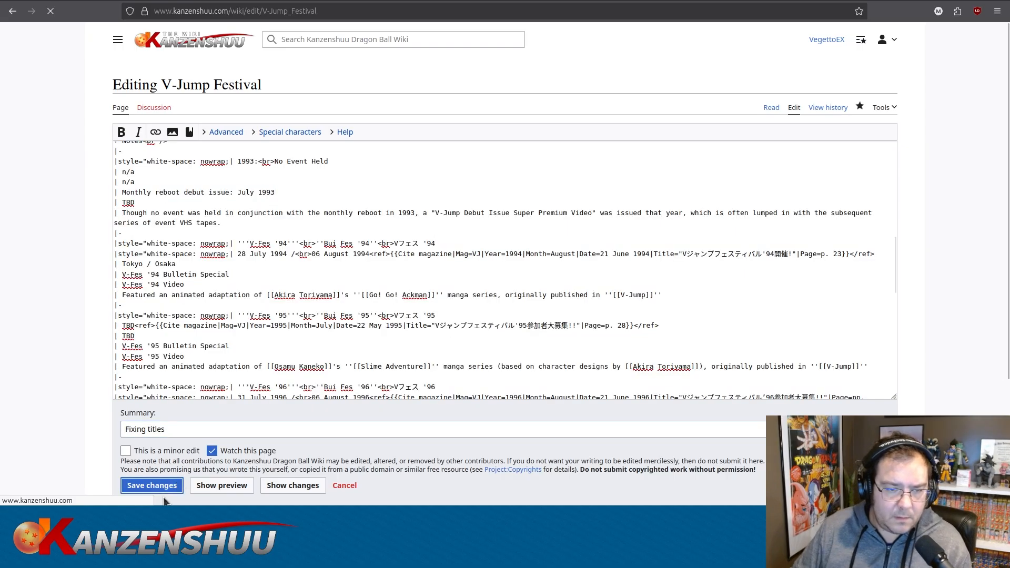
Check the titles in the saved V-Jump Festival event table and look over the 1994 and 1995 entries in the Complete List of V-Jump Issues.
scroll(129, 350, "down", 4)
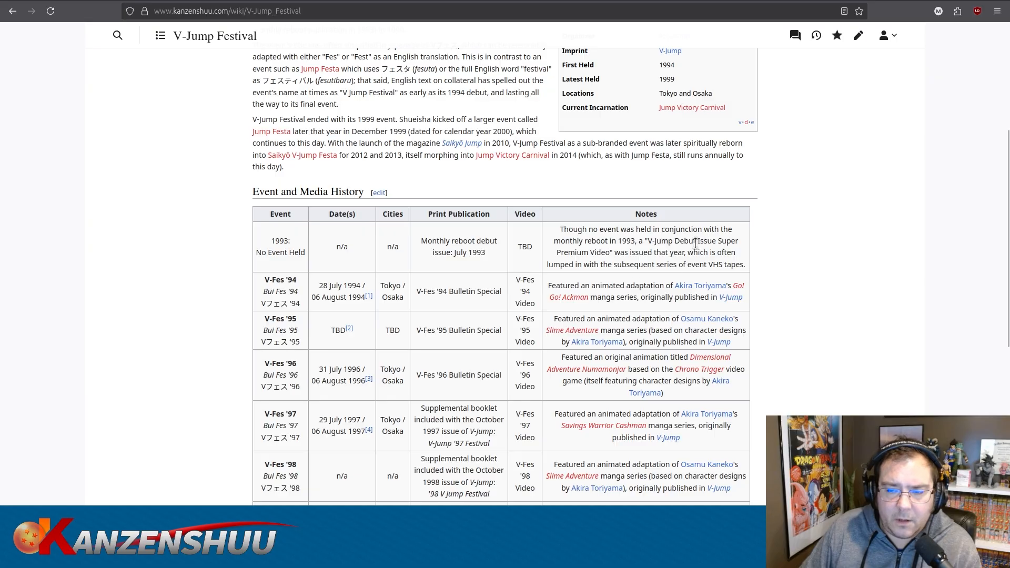
scroll(772, 243, "down", 1)
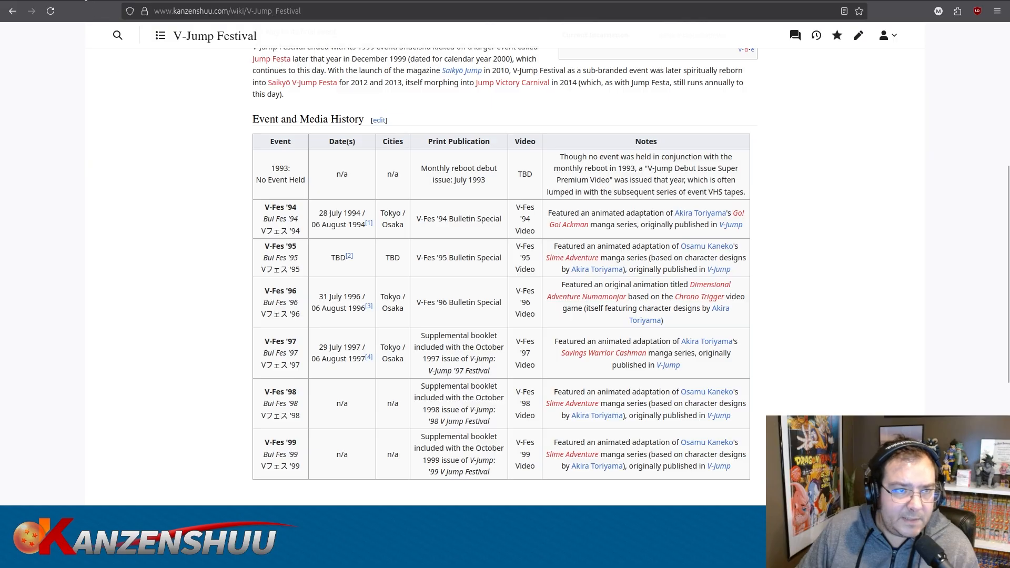
left_click(84, 0)
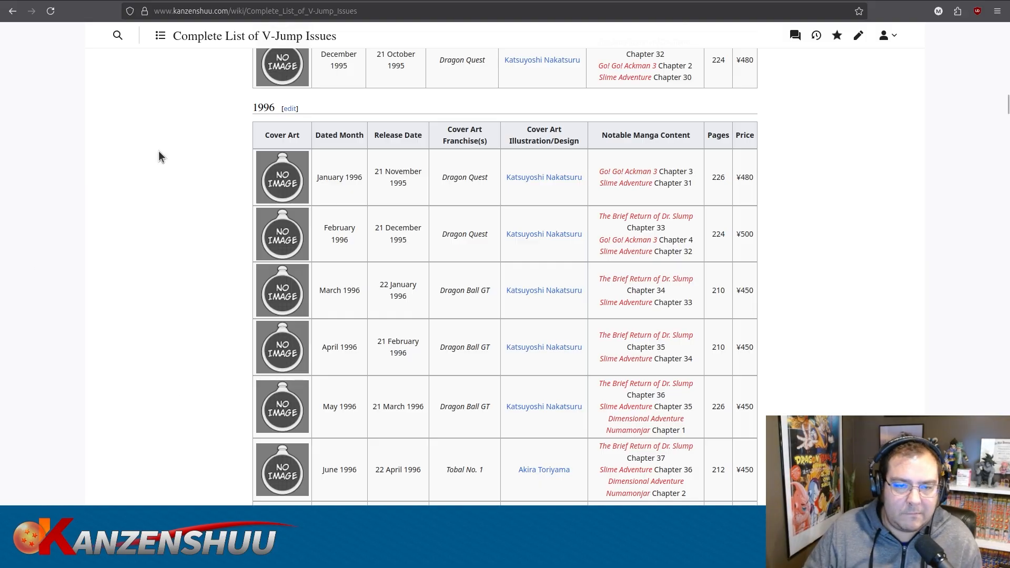
scroll(215, 203, "up", 9)
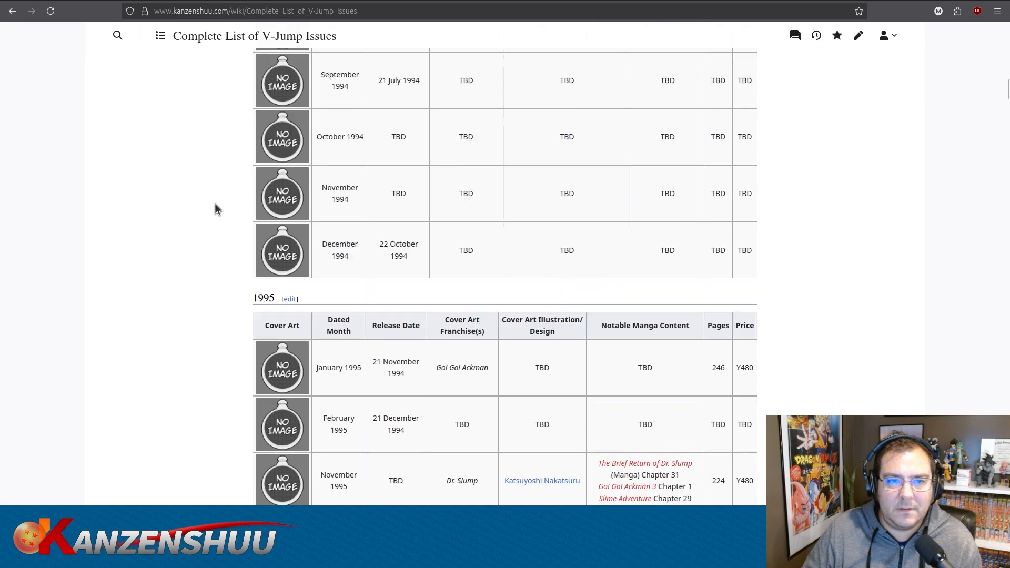
Search the wiki for "Dragon Ball Episode 1" from the V-Jump Festival page and view the episode's article.
key("ctrl+Tab")
scroll(742, 204, "up", 5)
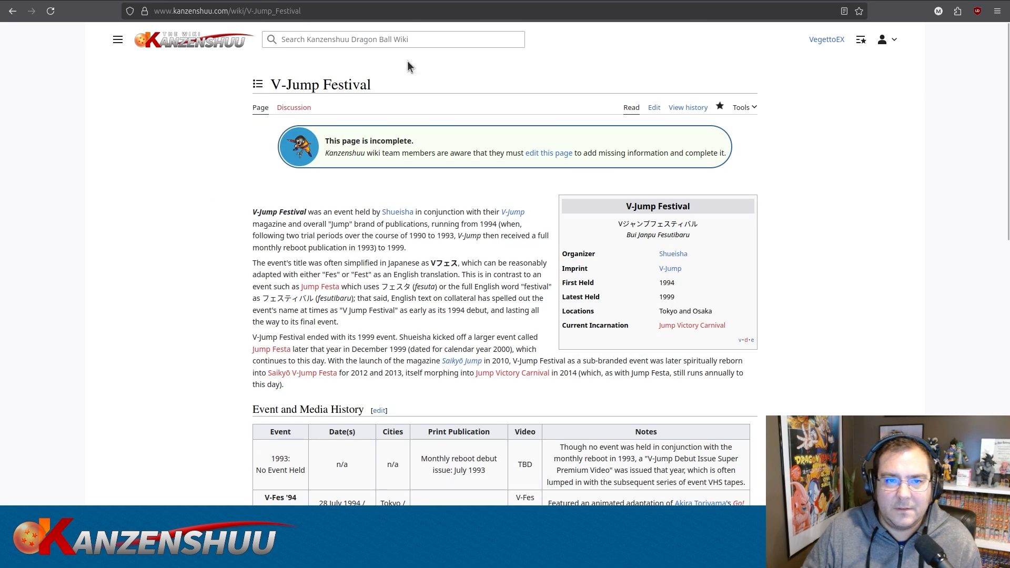
left_click(405, 40)
type("Dragon Ball ")
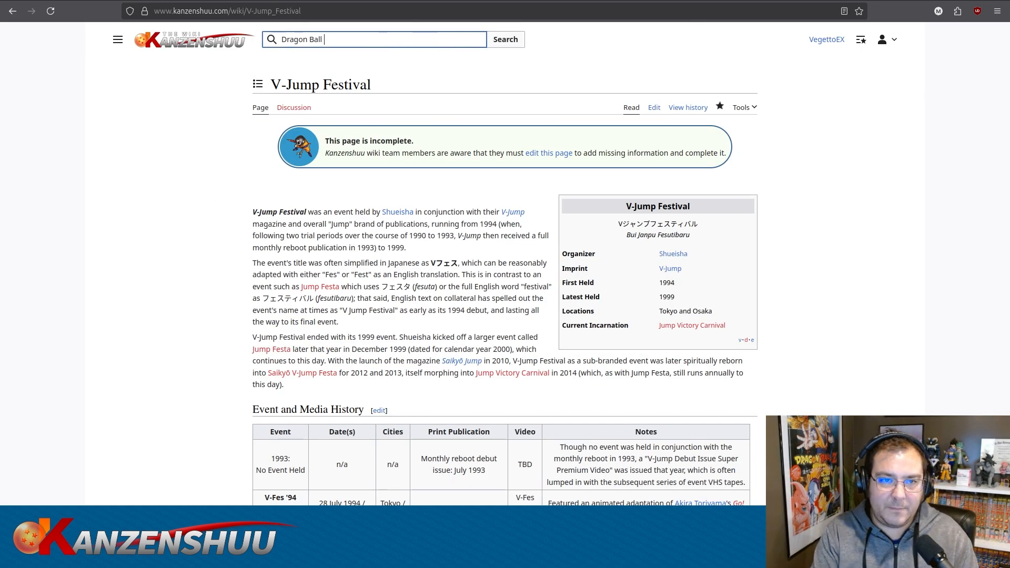
type("Episode 1")
key("Return")
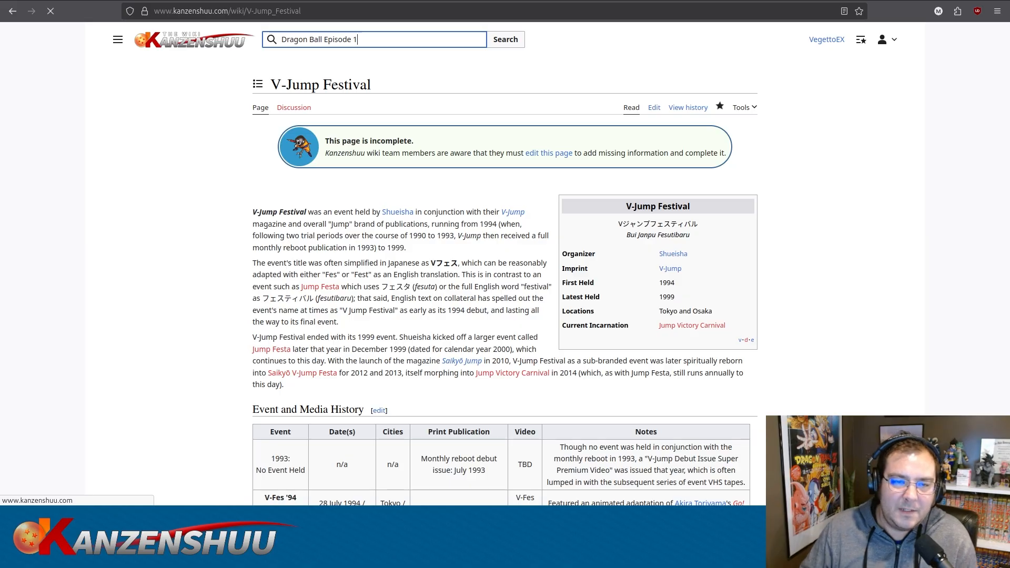
scroll(191, 216, "down", 3)
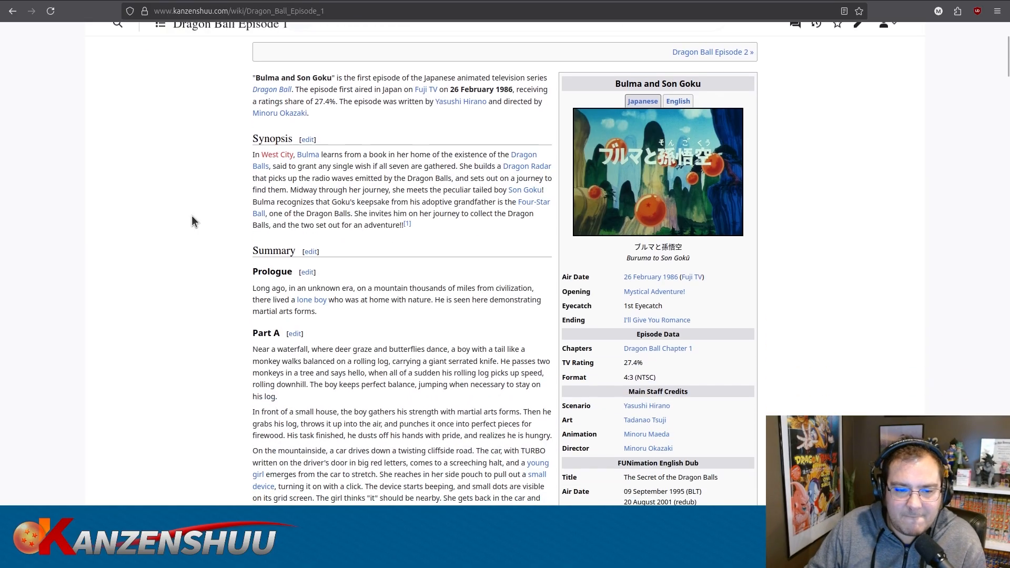
Find "fish" in the Dragon Ball Episode 1 article and go through the matches to Giant Fish in the cast table.
key("ctrl+f")
type("fish")
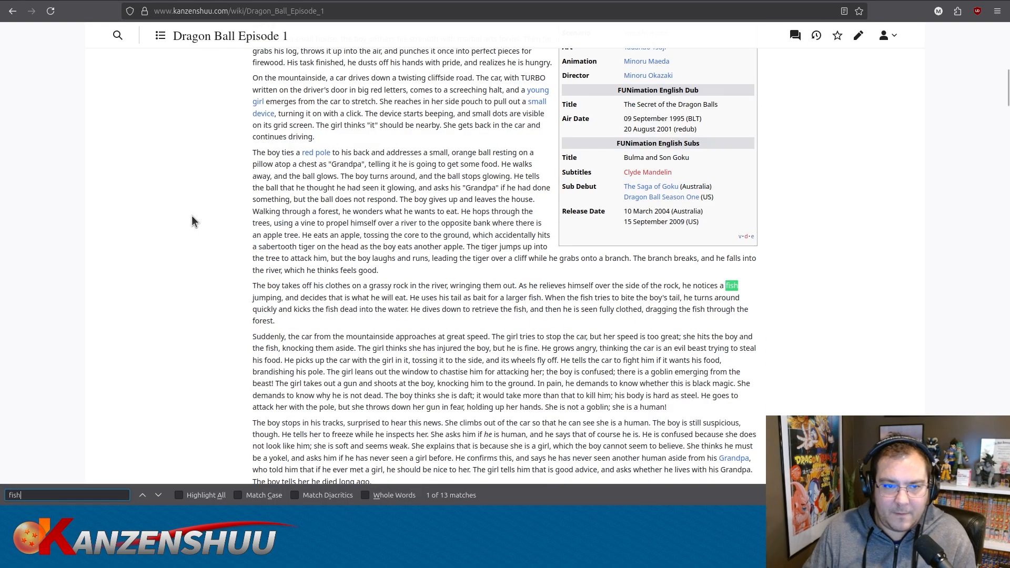
left_click(685, 285)
triple_click(731, 282)
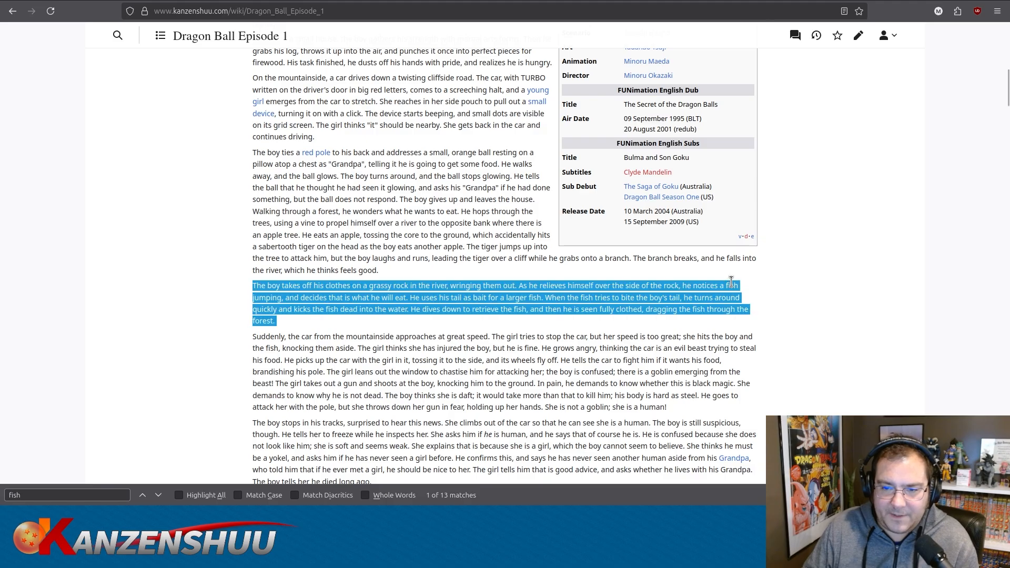
left_click(731, 282)
key("ctrl+f")
key("Return")
key("Return")
key("Return")
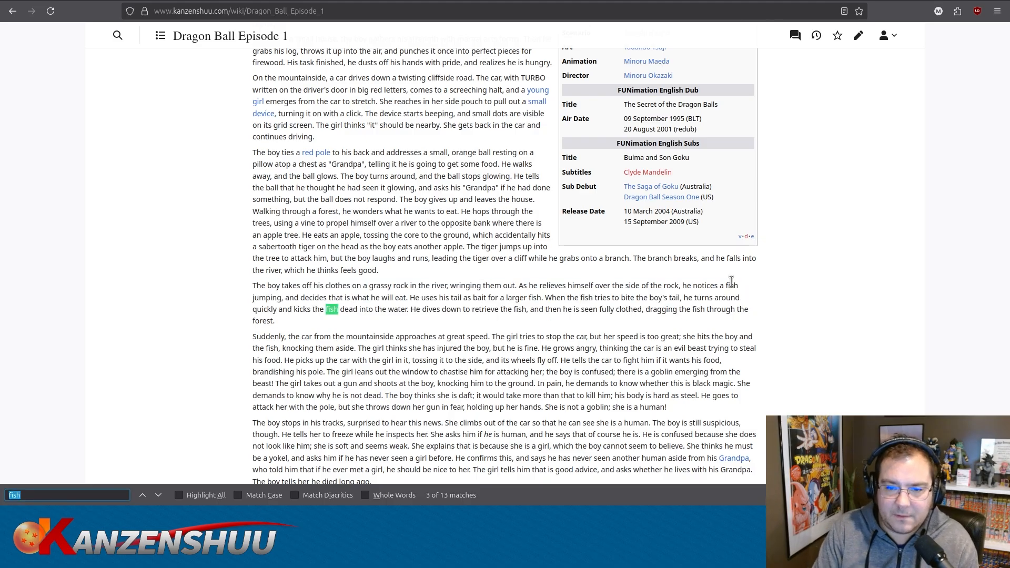
key("Return")
key("Return")
key("Return")
key("Return")
key("Return")
key("Return")
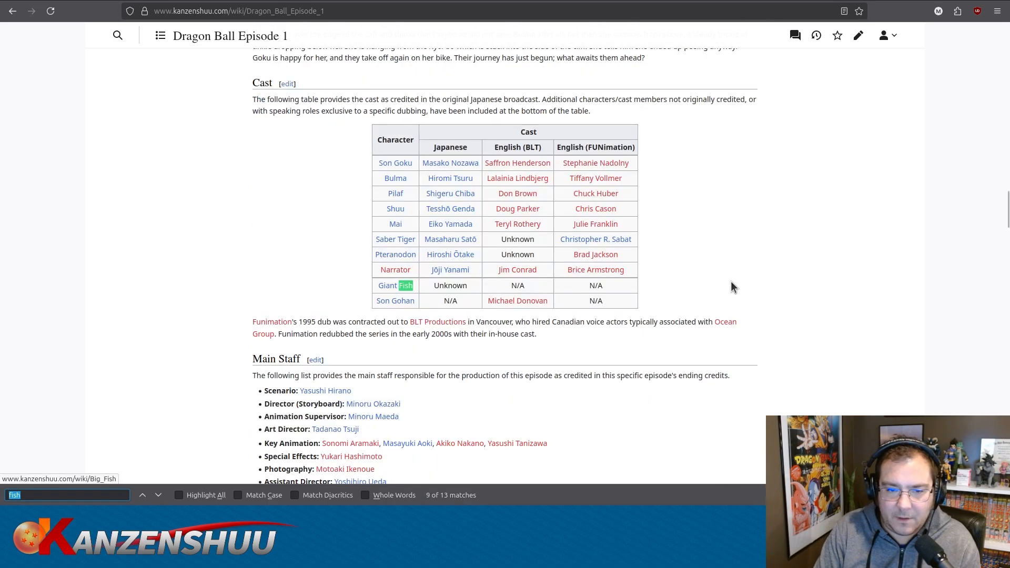
Open the Giant Fish character's page, view its revision history and return to the article.
left_click(395, 286)
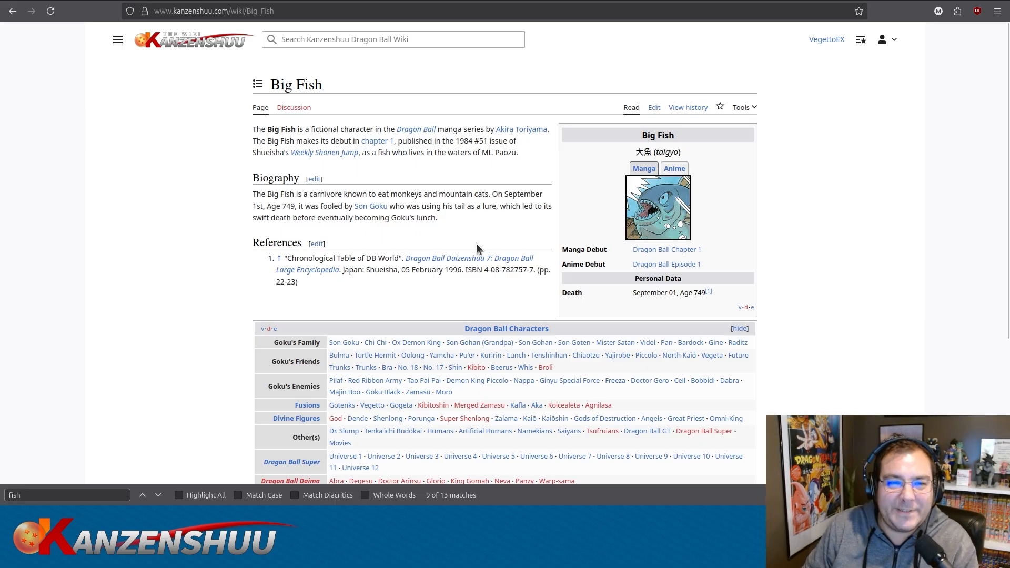
left_click(692, 107)
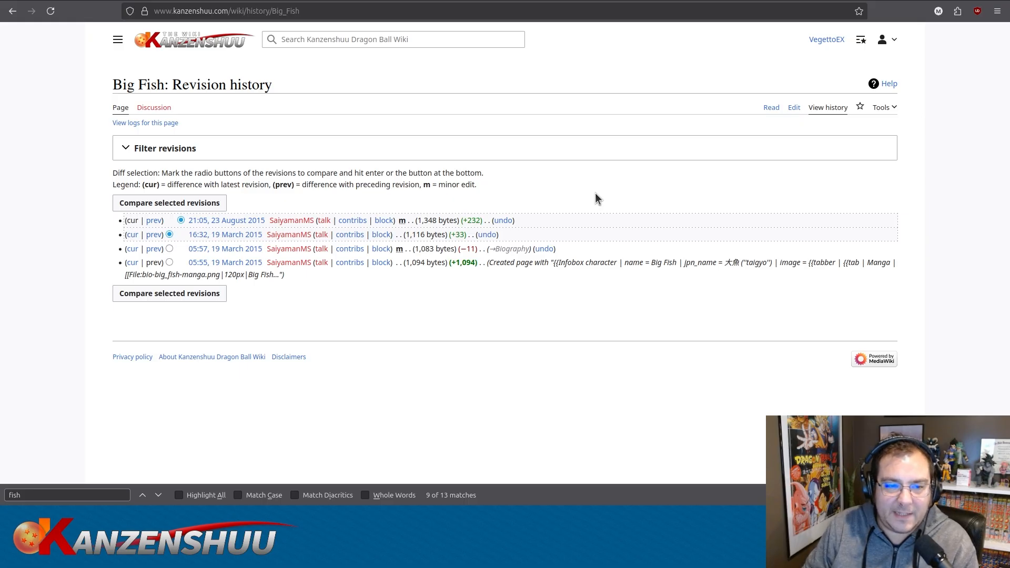
key("alt+Left")
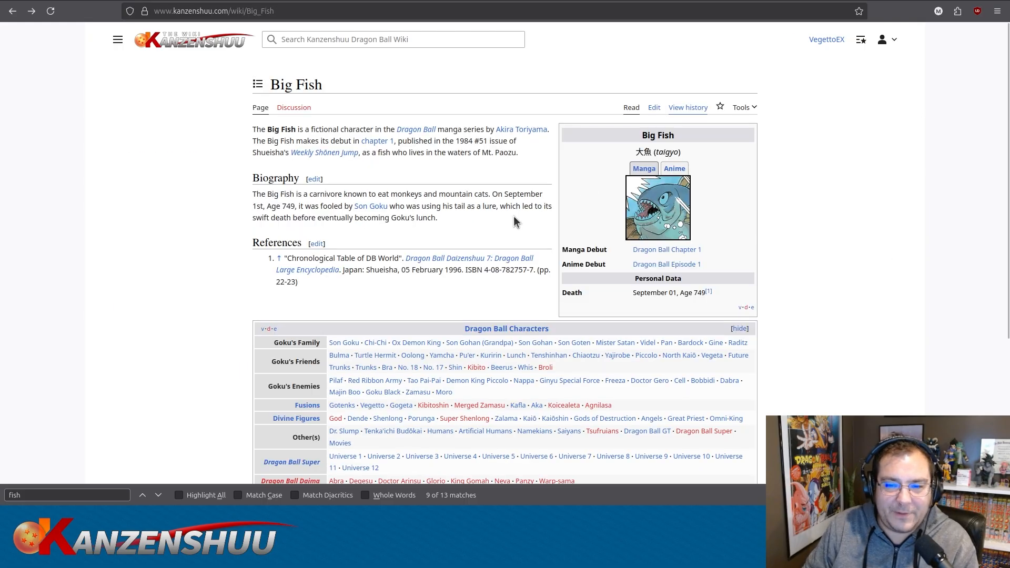
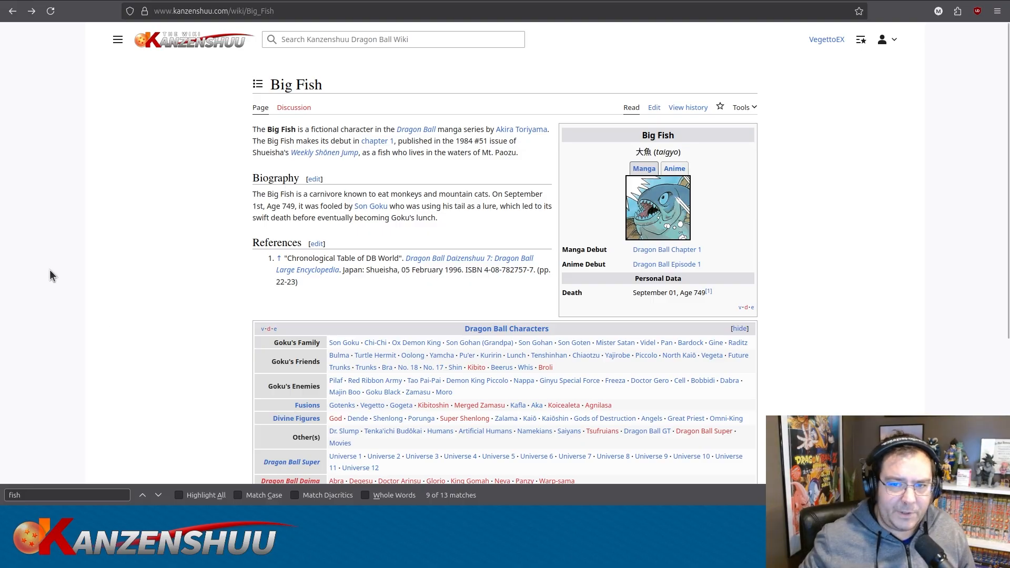
Open the wiki's Dragon Ball Video Games page from the main page and look through its List of Dragon Ball Handheld Games.
left_click(203, 47)
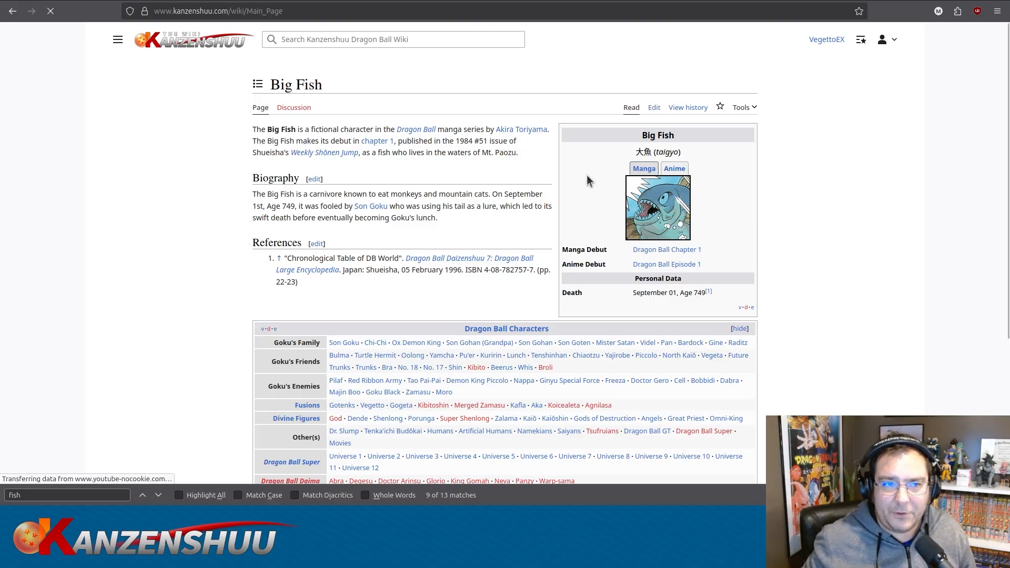
left_click(676, 279)
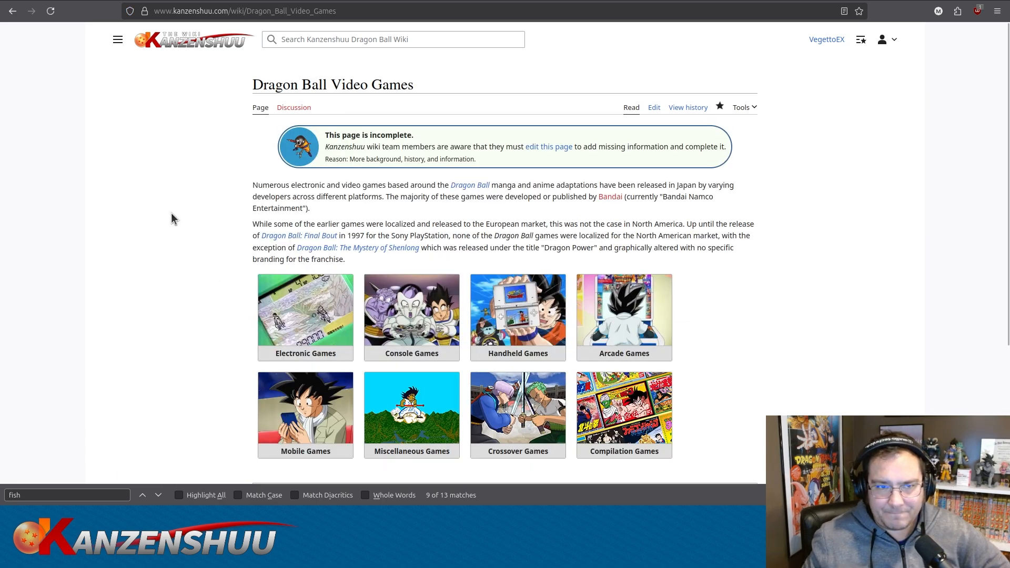
scroll(364, 197, "down", 2)
left_click(532, 221)
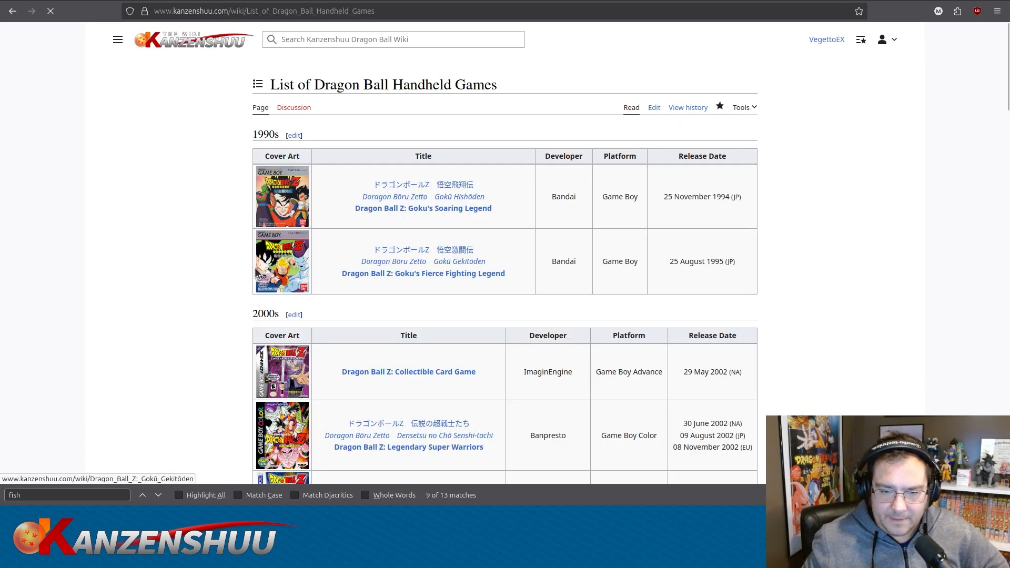
scroll(252, 271, "down", 15)
scroll(252, 271, "down", 10)
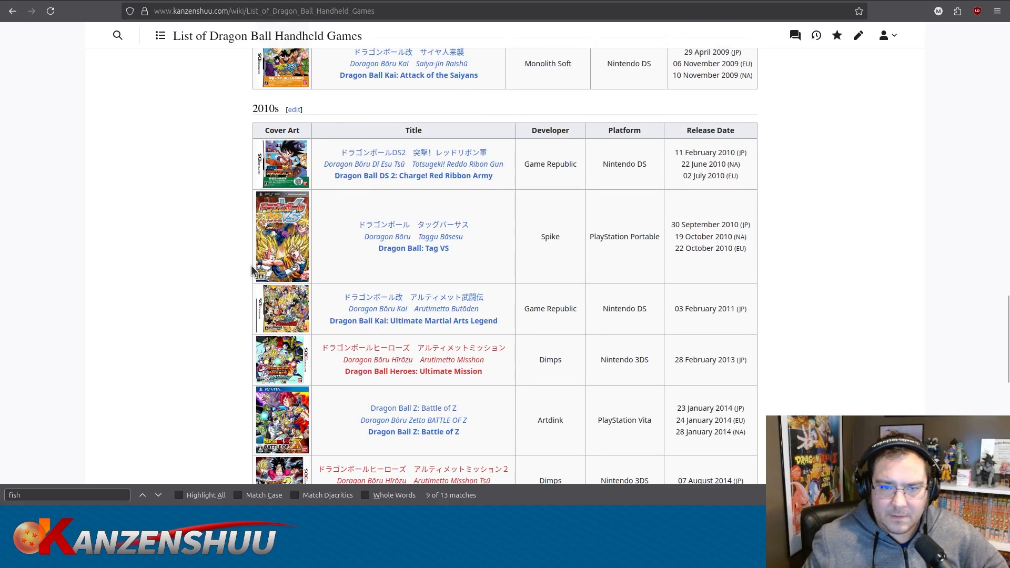
scroll(252, 271, "up", 4)
scroll(252, 271, "up", 7)
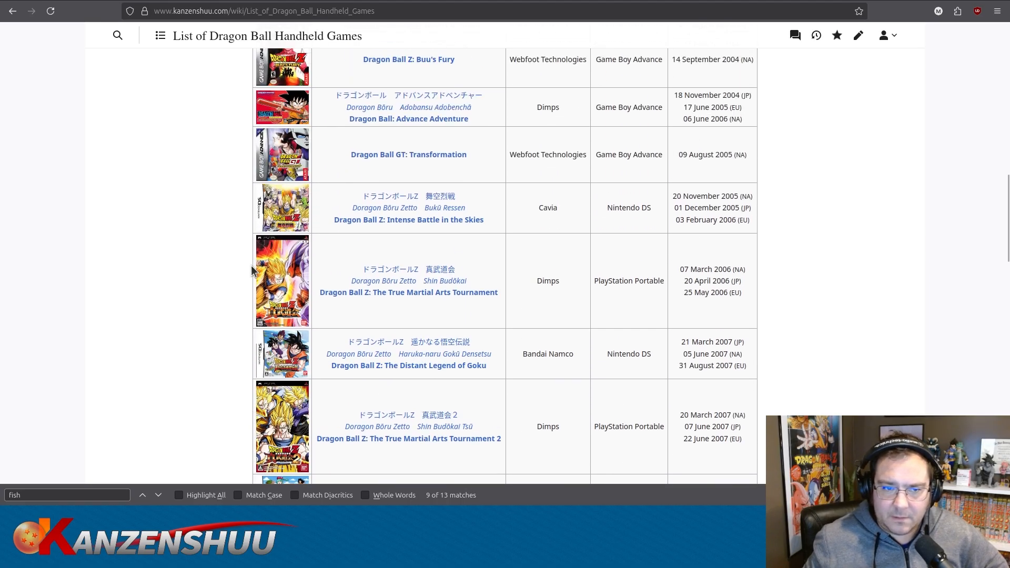
scroll(251, 271, "up", 1)
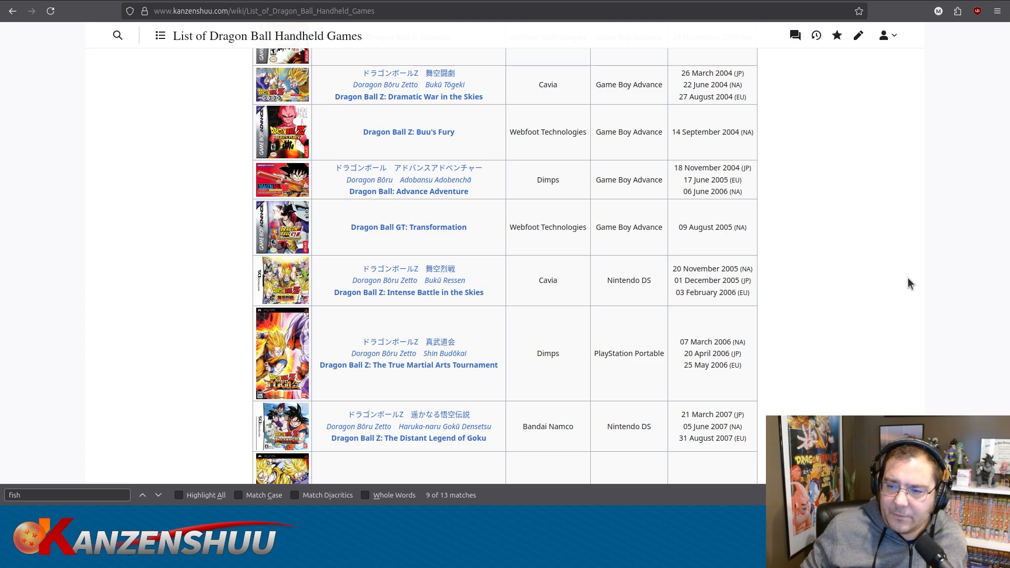
scroll(551, 106, "up", 15)
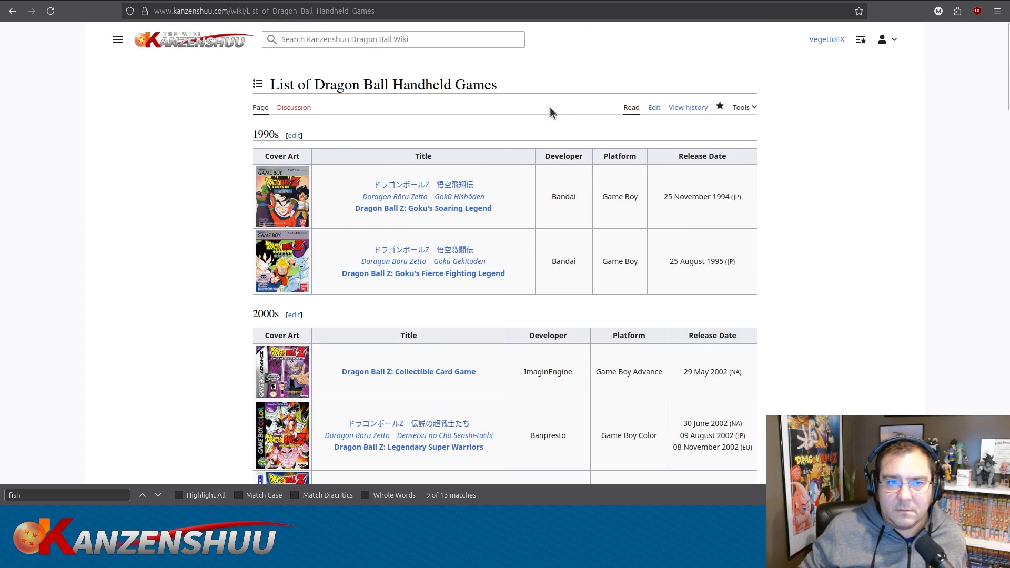
Search the wiki for 'death' and return from the results to the handheld games list.
left_click(431, 40)
type("death")
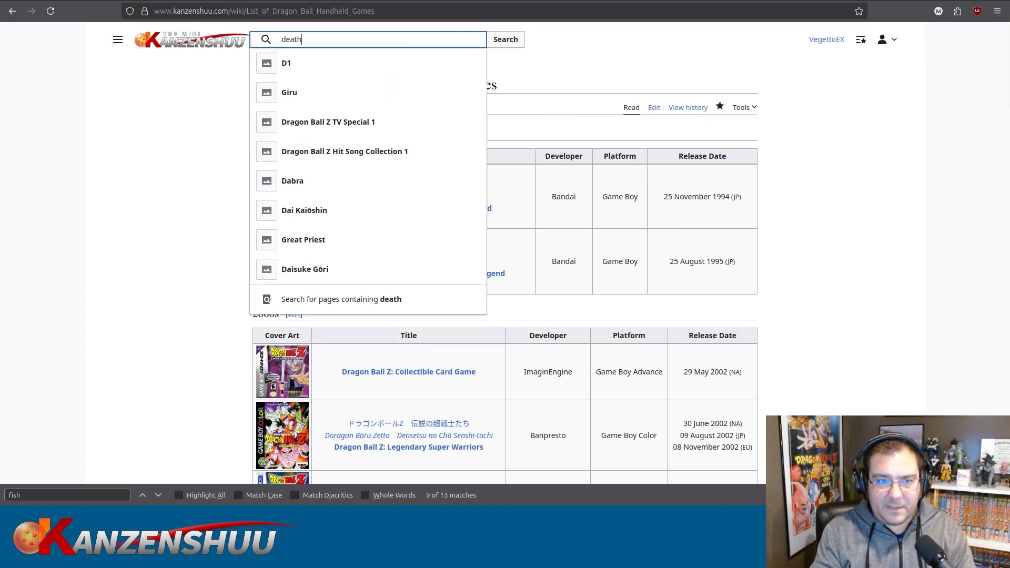
key("Return")
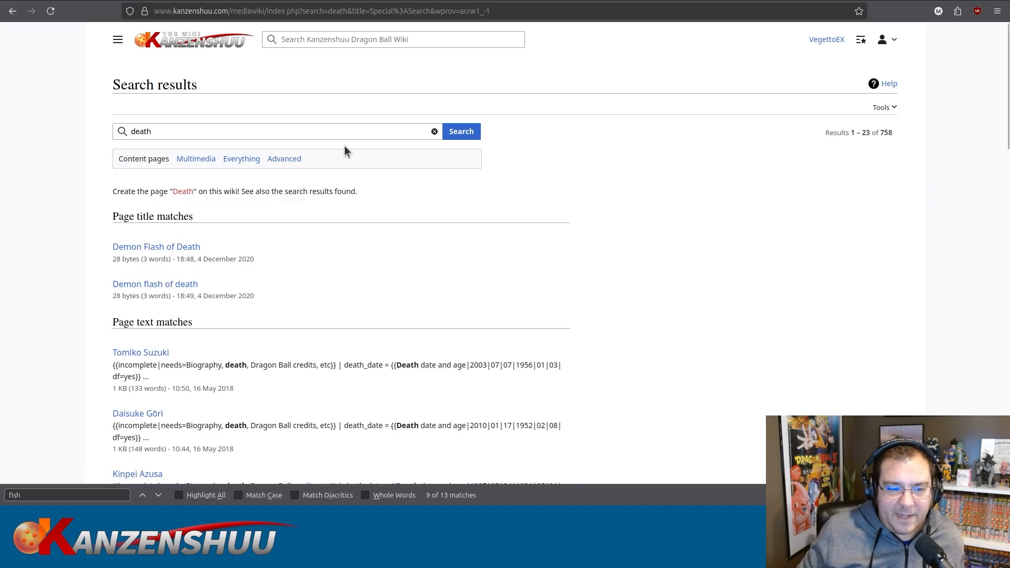
key("alt+Left")
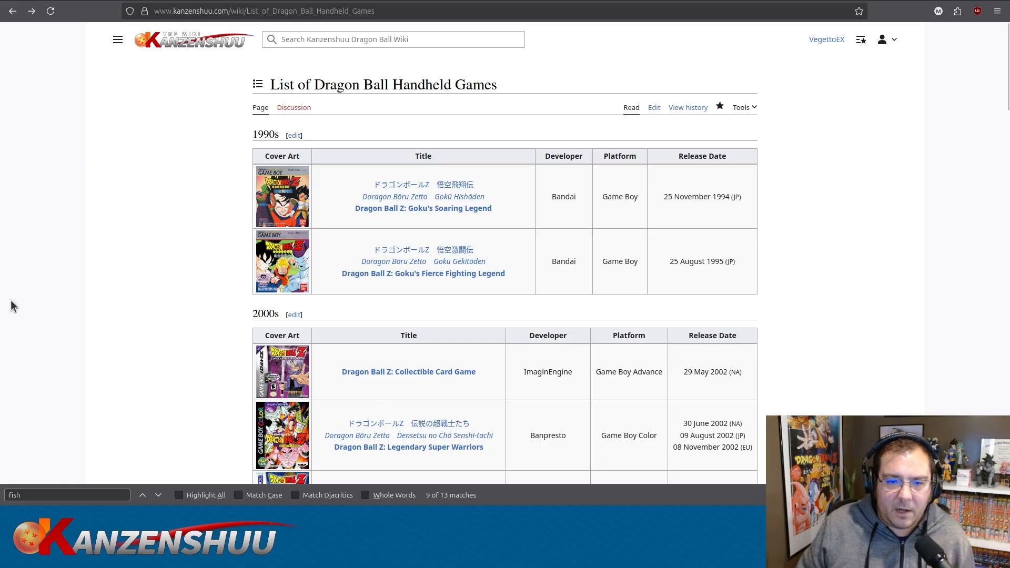
Go back to the Complete List of V-Jump Issues, look over its 1996 entries and open the whole page for editing.
key("alt+Right")
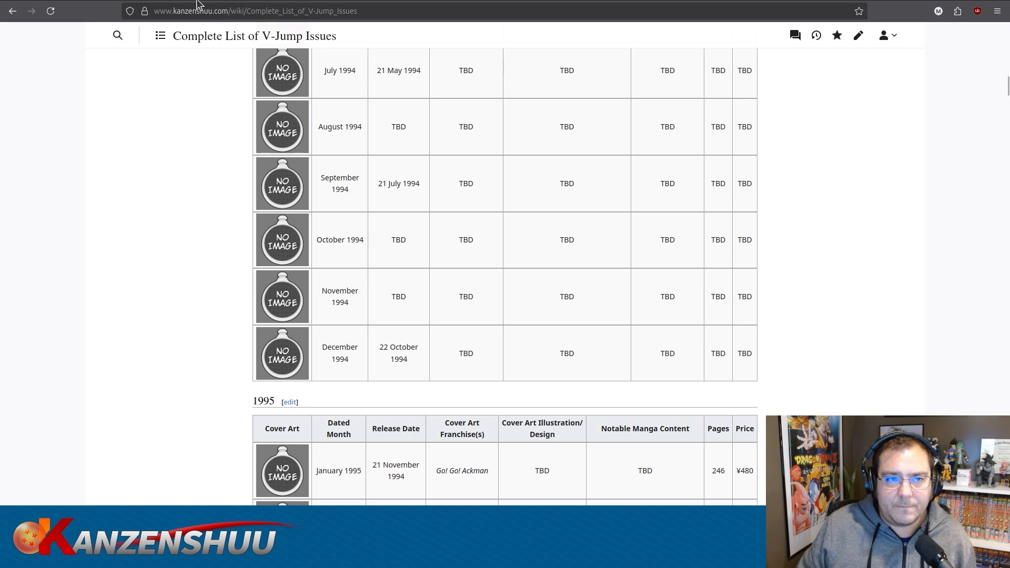
key("alt+Left")
key("alt+Left")
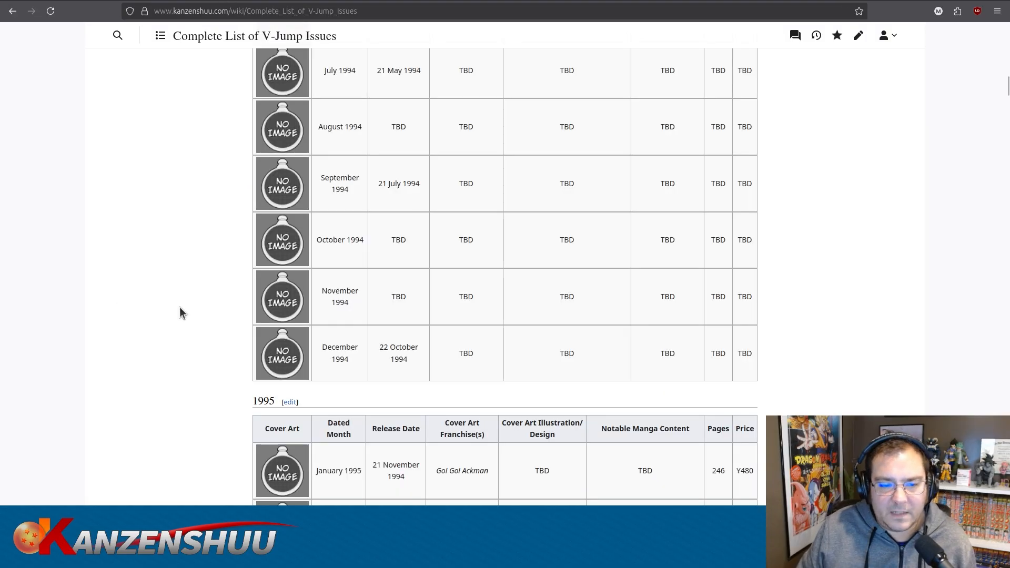
scroll(179, 311, "down", 15)
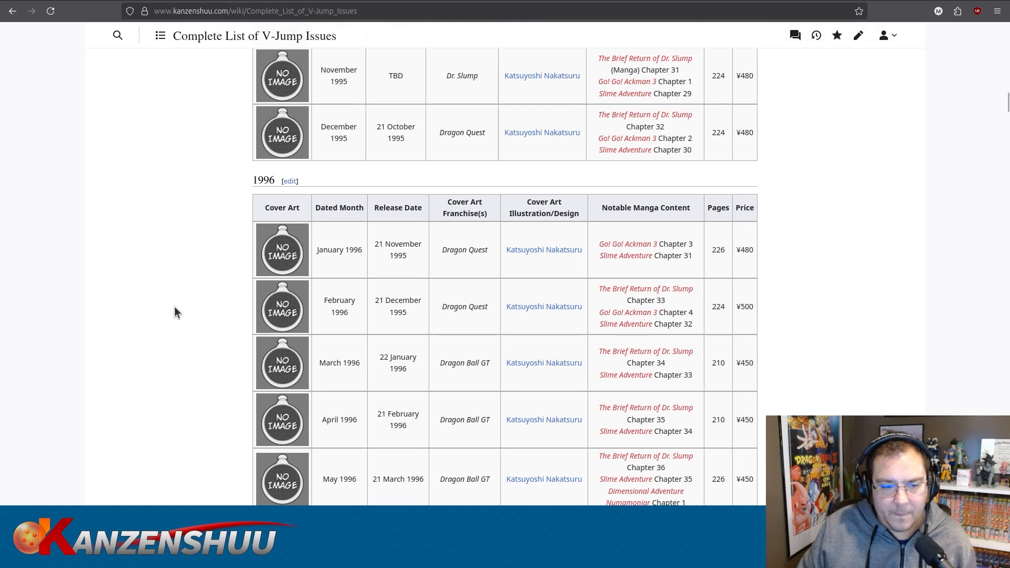
scroll(155, 304, "down", 10)
key("Home")
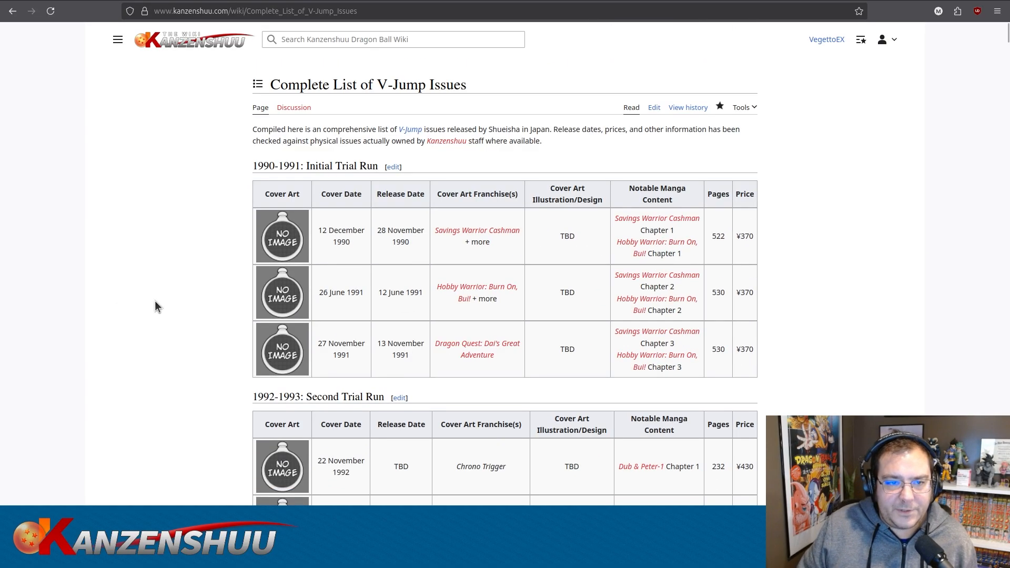
left_click(654, 109)
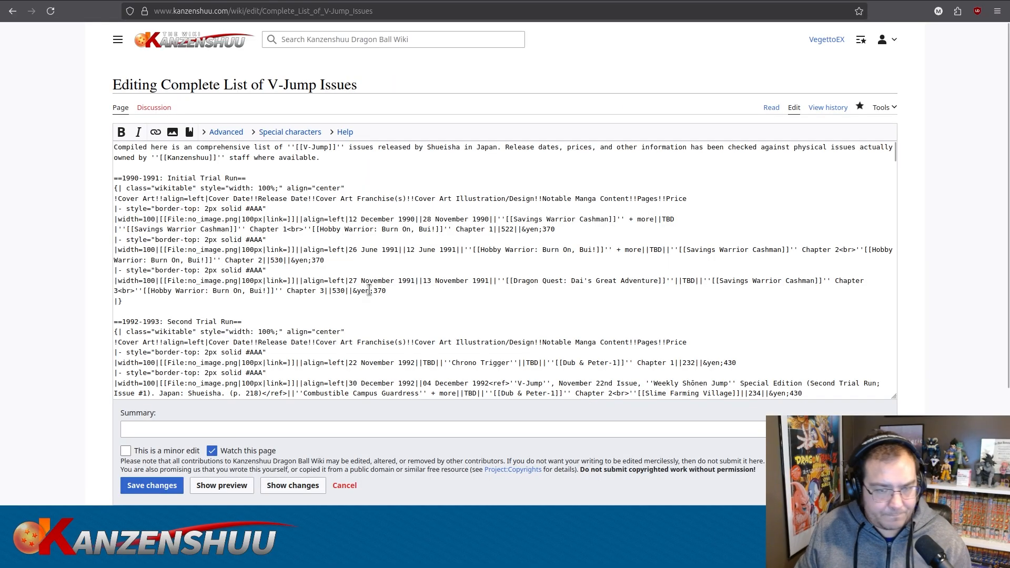
Copy the 1996 section's heading, table header and January row, and paste them between the 1996 and 2014 sections.
scroll(331, 294, "down", 15)
scroll(332, 295, "down", 10)
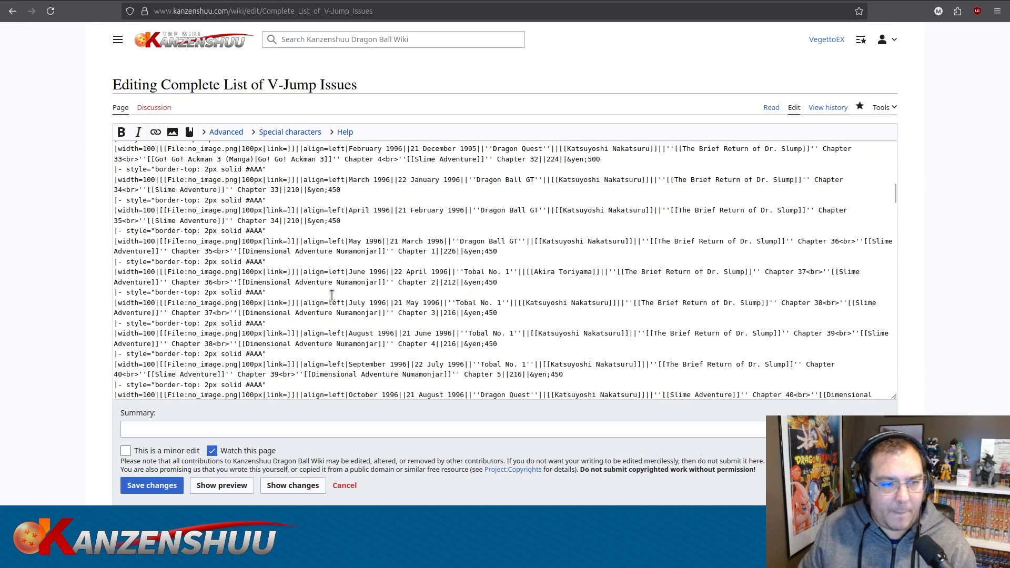
scroll(331, 294, "up", 5)
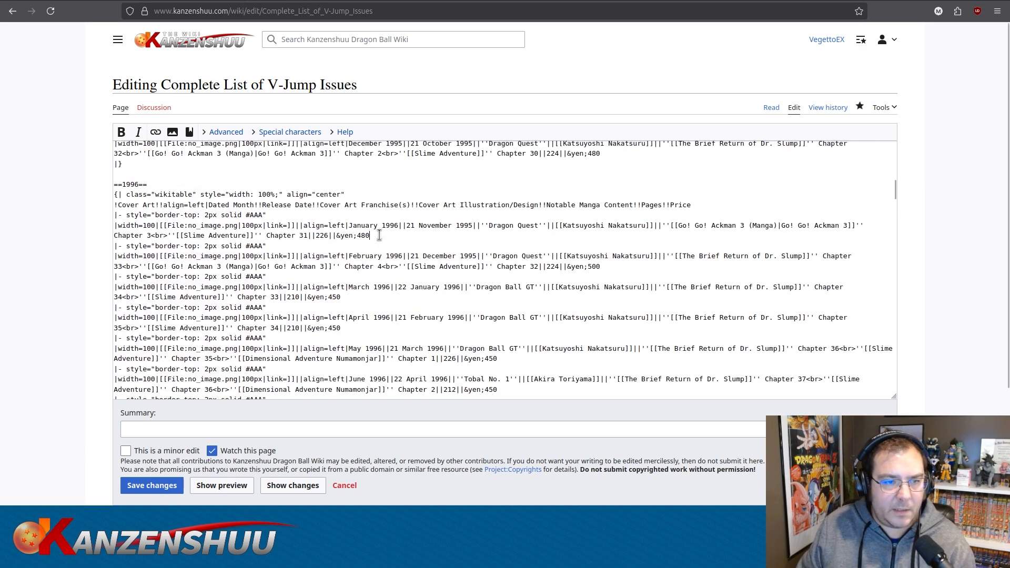
left_click_drag(380, 236, 105, 185)
key("ctrl+c")
scroll(319, 262, "down", 8)
key("ctrl+v")
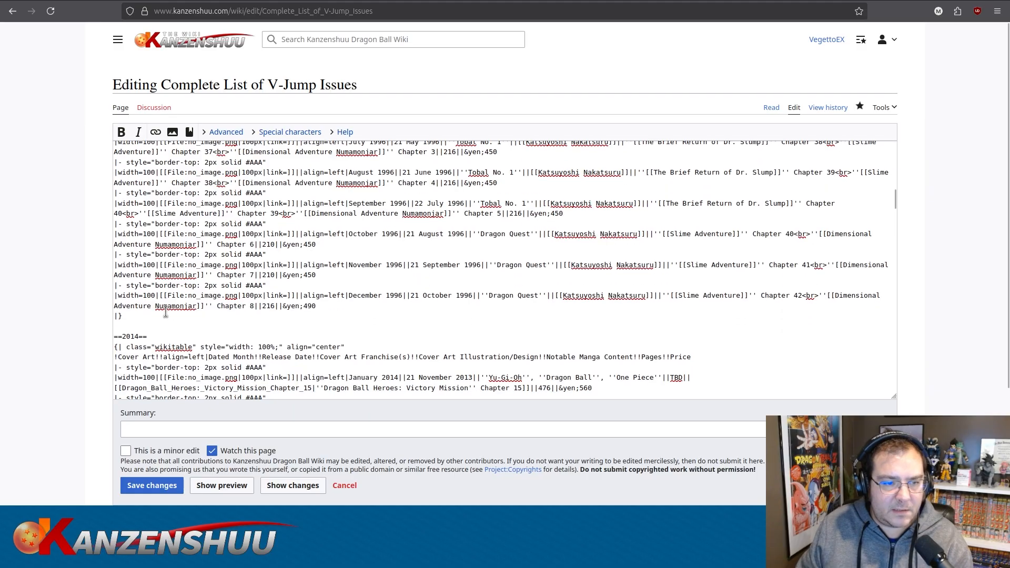
scroll(212, 306, "down", 2)
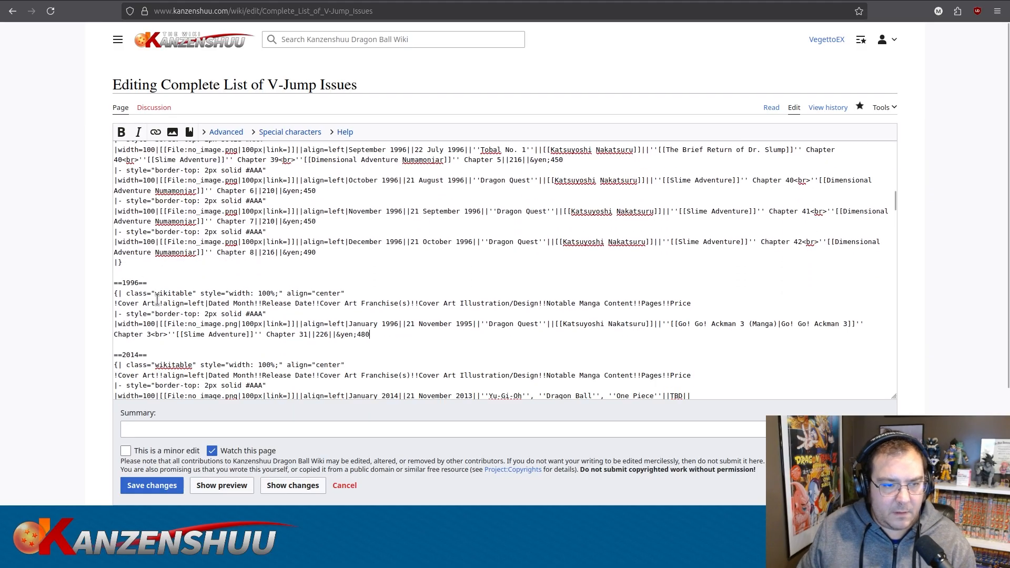
Close the pasted table by copying the table-end markup from the 1996 table onto a new line below its January row.
left_click_drag(136, 263, 78, 263)
key("ctrl+c")
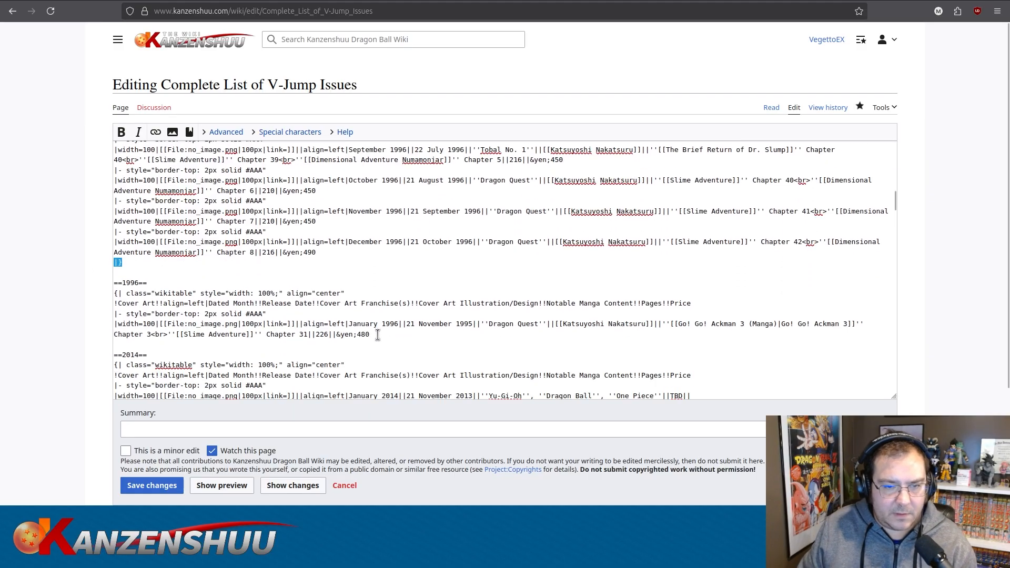
left_click(375, 334)
key("Return")
key("ctrl+v")
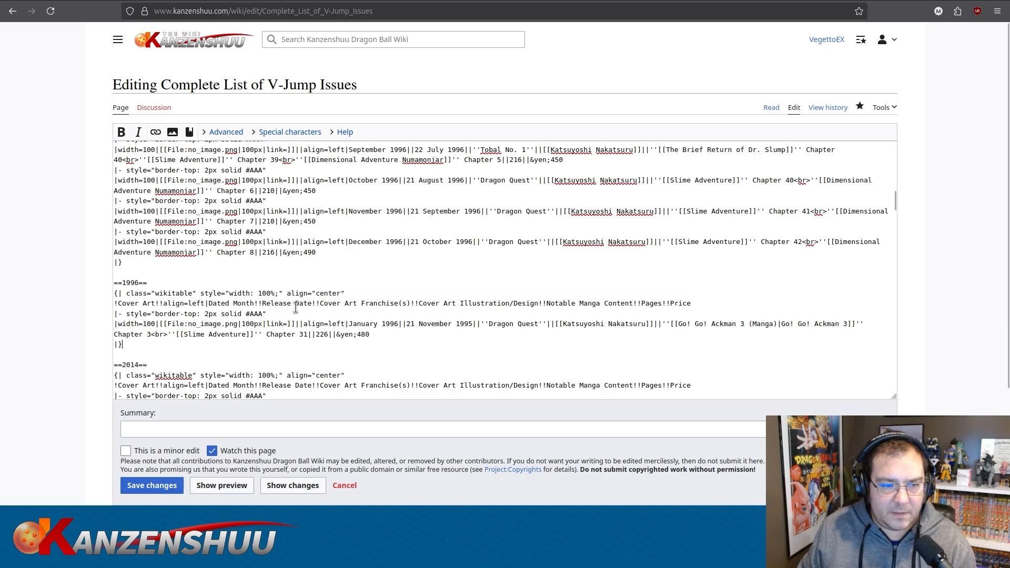
Set the pasted row to January 1997, released 21 November 1996, with Dr. Slump as the cover art franchise.
left_click_drag(394, 325, 397, 324)
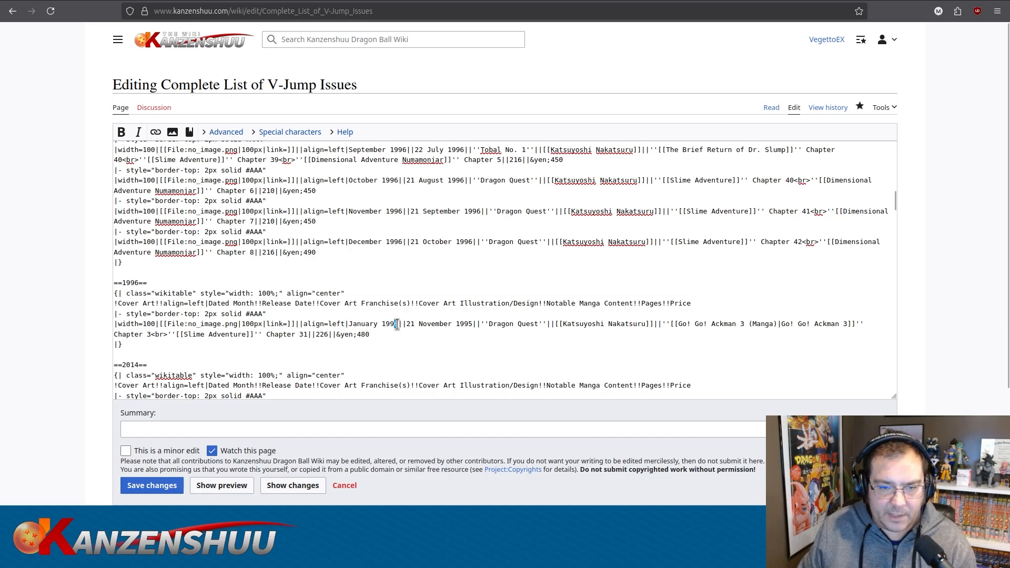
type("7")
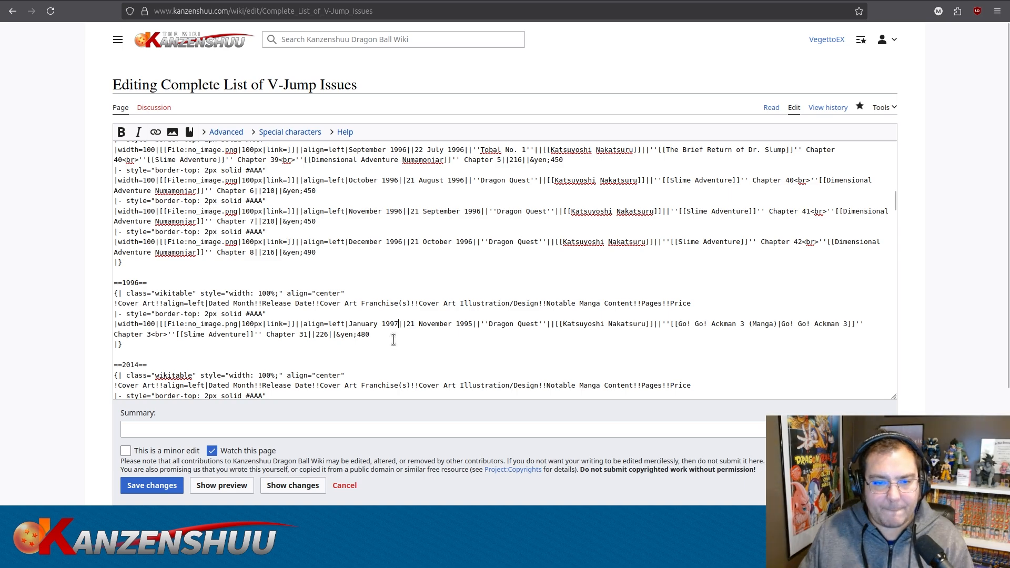
left_click_drag(467, 323, 472, 323)
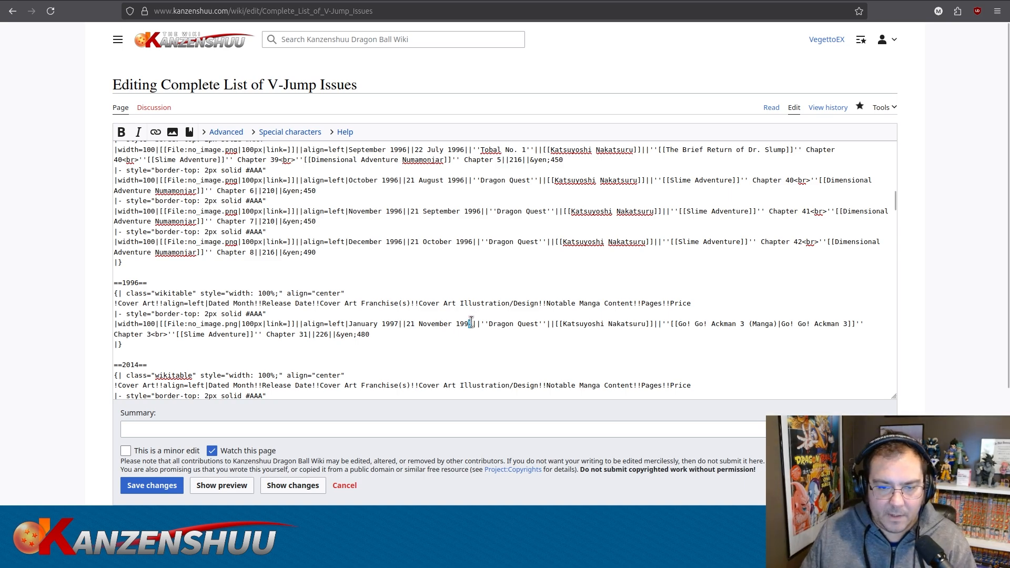
type("6")
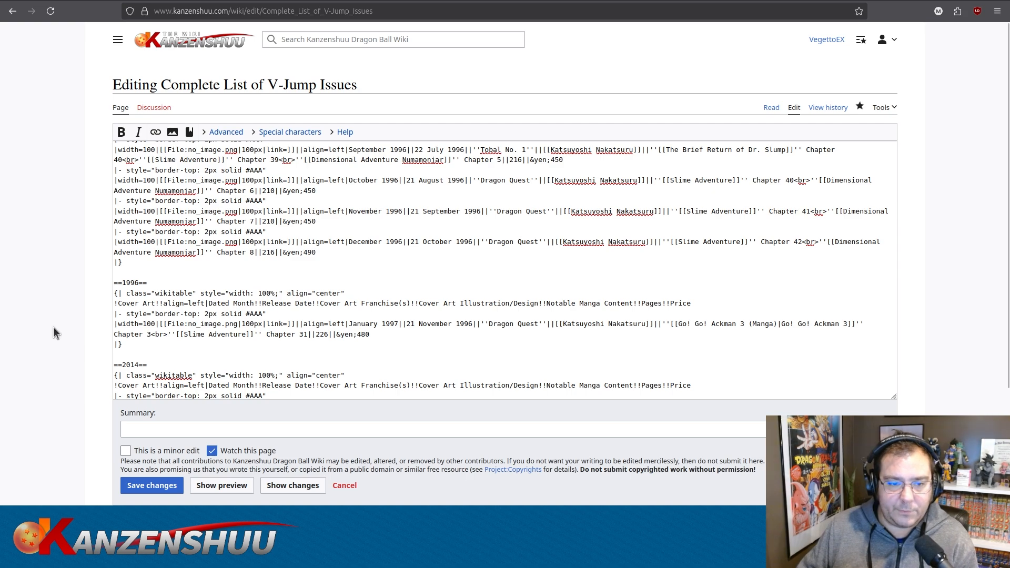
left_click_drag(493, 324, 538, 324)
type("r. Slump")
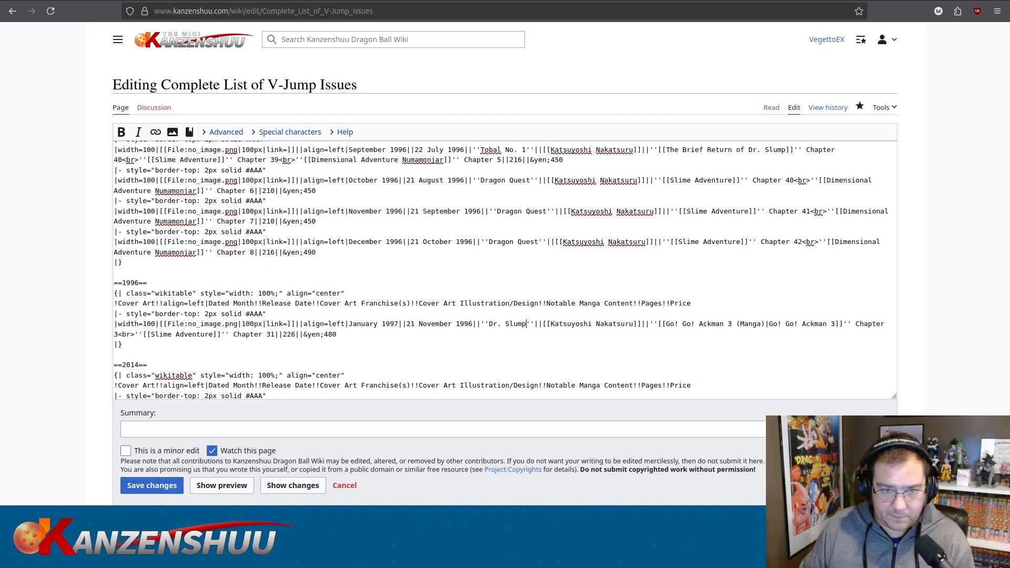
Set the January 1997 issue's price to ¥490 and its page count to 228.
left_click(331, 335)
key("BackSpace")
type("9")
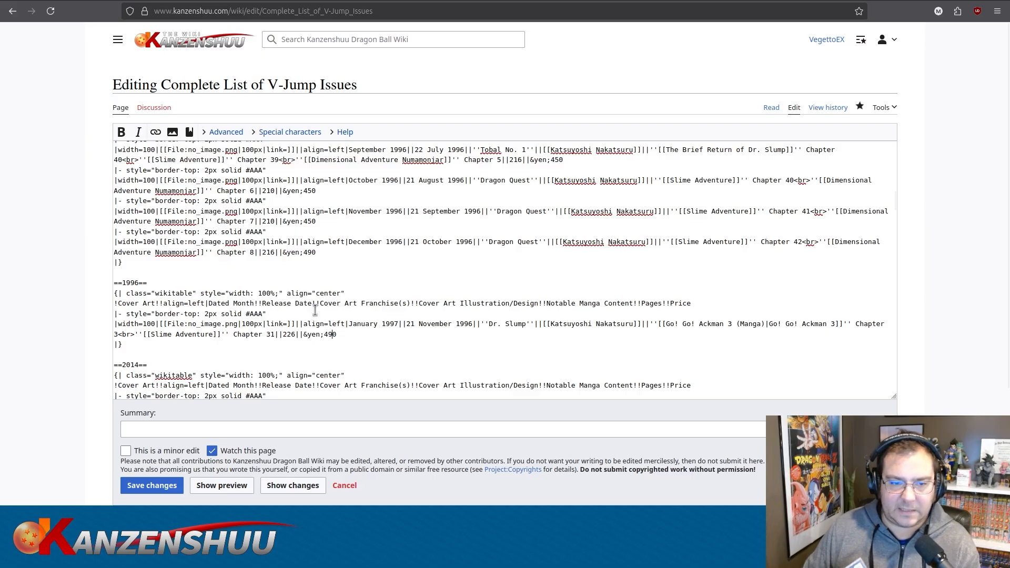
left_click_drag(290, 334, 296, 335)
type("8")
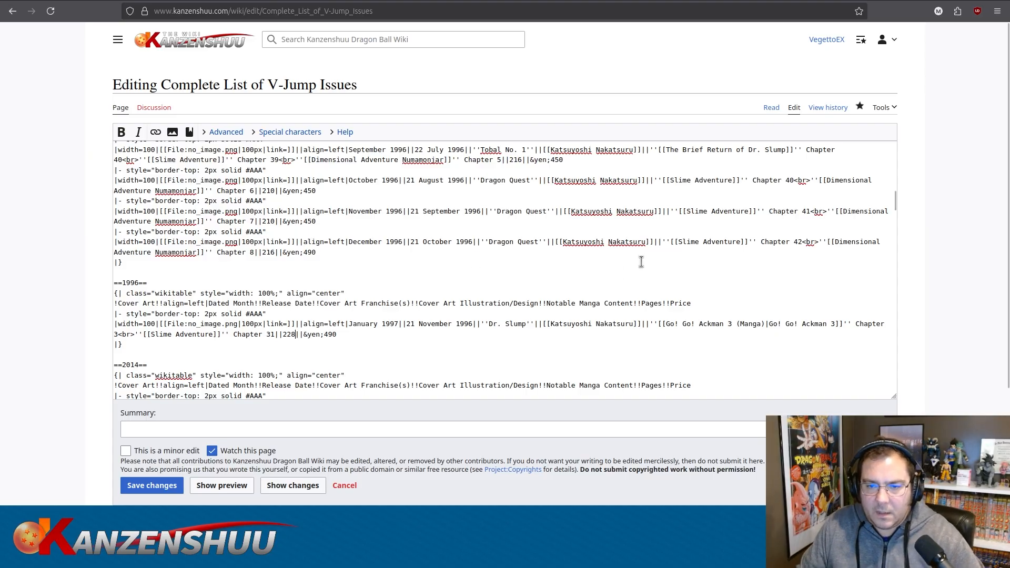
Replace the January 1997 row's notable manga content with the Slime Adventure and Dimensional Adventure Numamonjar text copied from December 1996.
left_click_drag(663, 242, 254, 252)
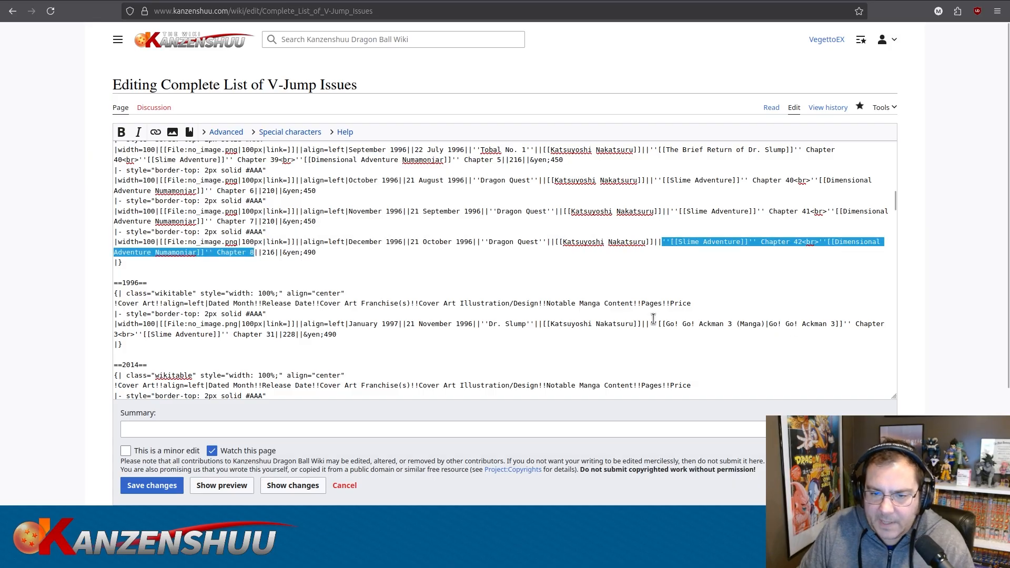
left_click_drag(651, 323, 267, 324)
left_click(275, 334, "shift")
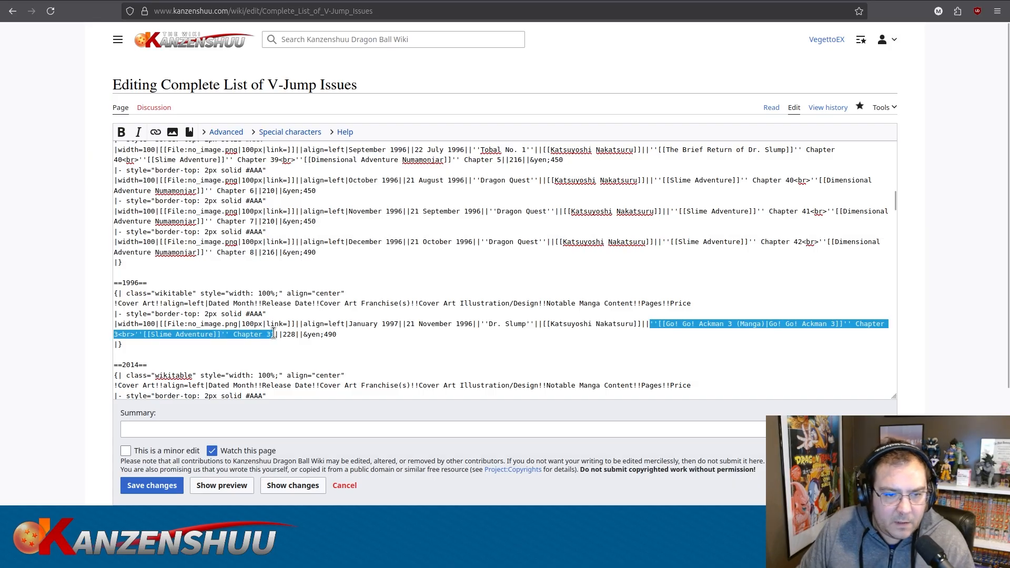
key("ctrl+v")
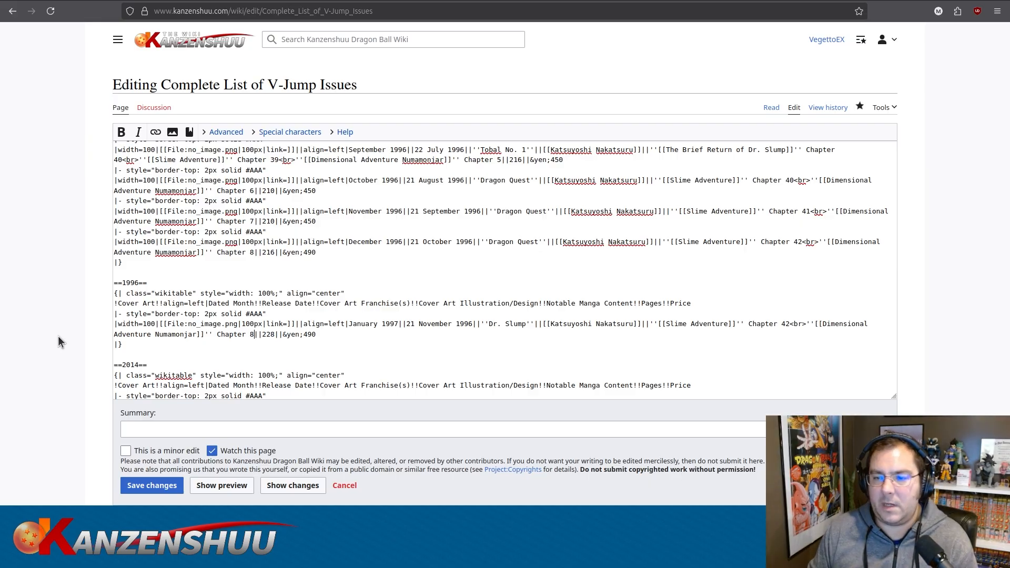
Change the January 1997 row's chapters to 43 for Slime Adventure and 9 for Dimensional Adventure Numamonjar.
left_click(789, 325)
left_click_drag(790, 325, 785, 325)
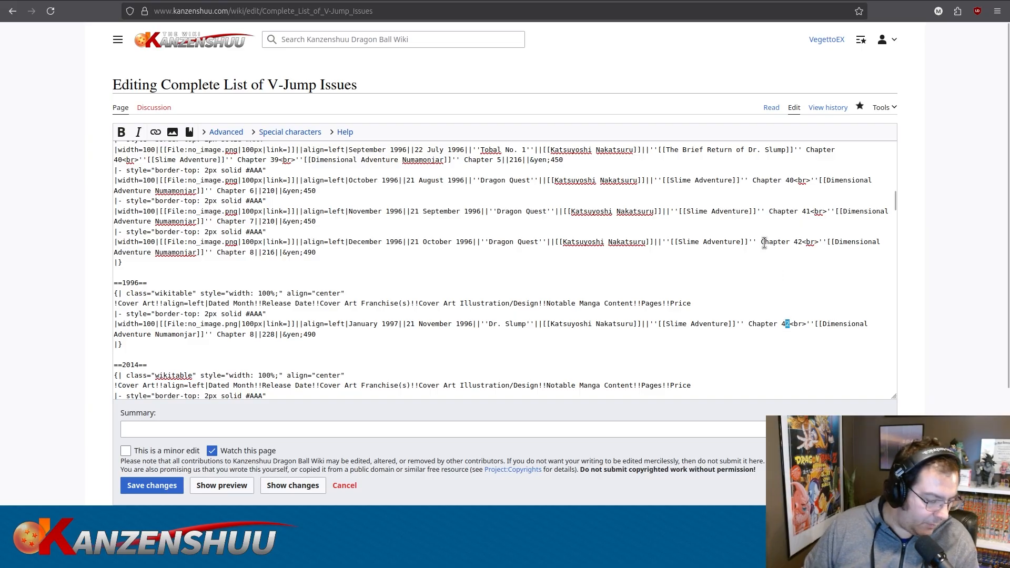
type("3")
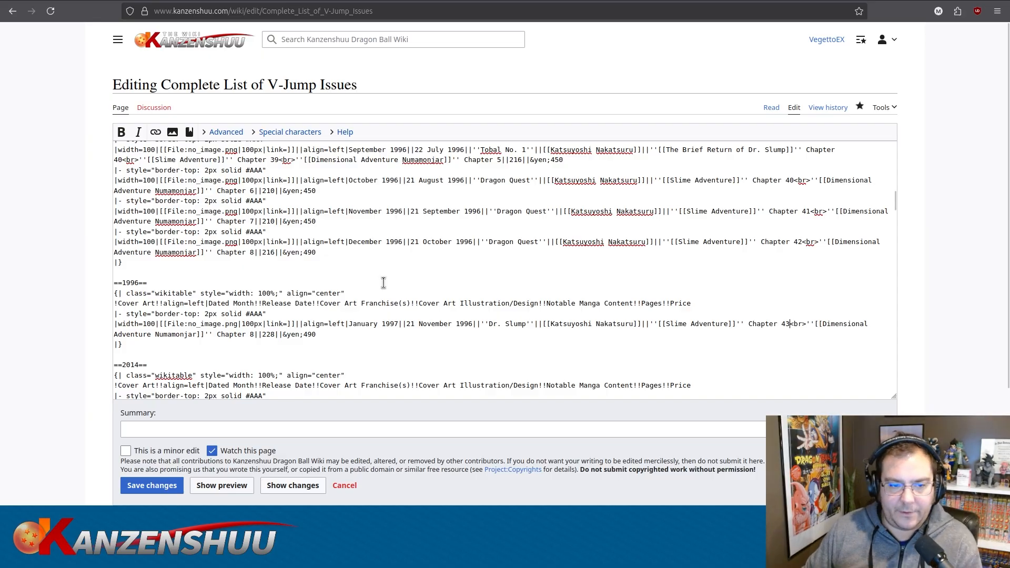
double_click(252, 334)
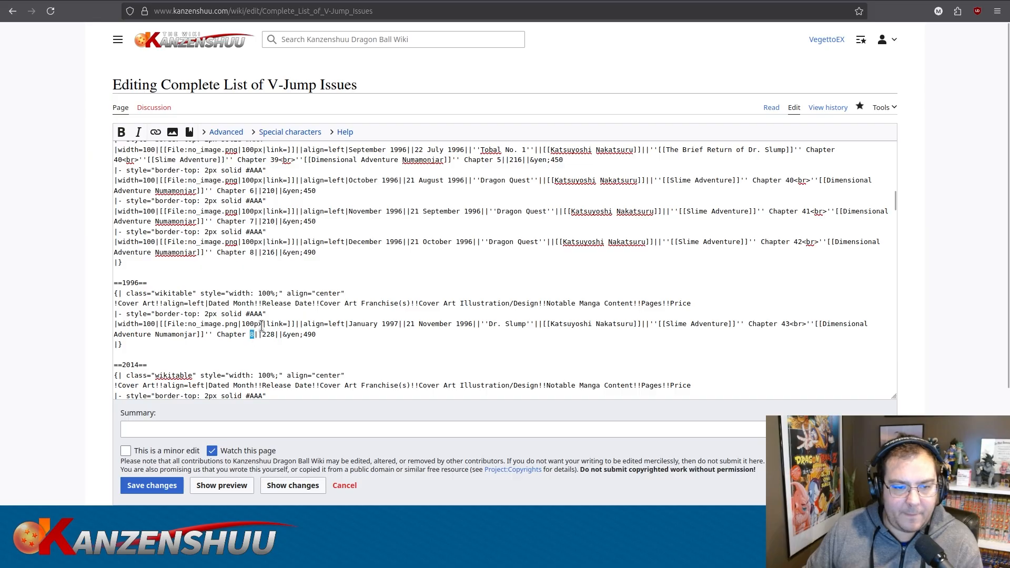
type("9")
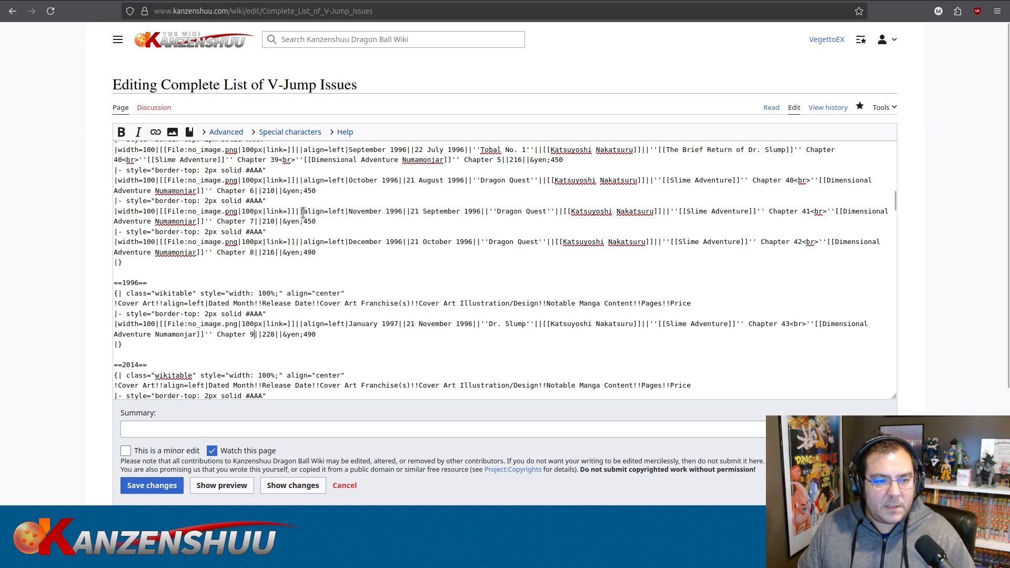
Duplicate the January 1997 issue's table row directly below itself.
left_click_drag(316, 335, 100, 315)
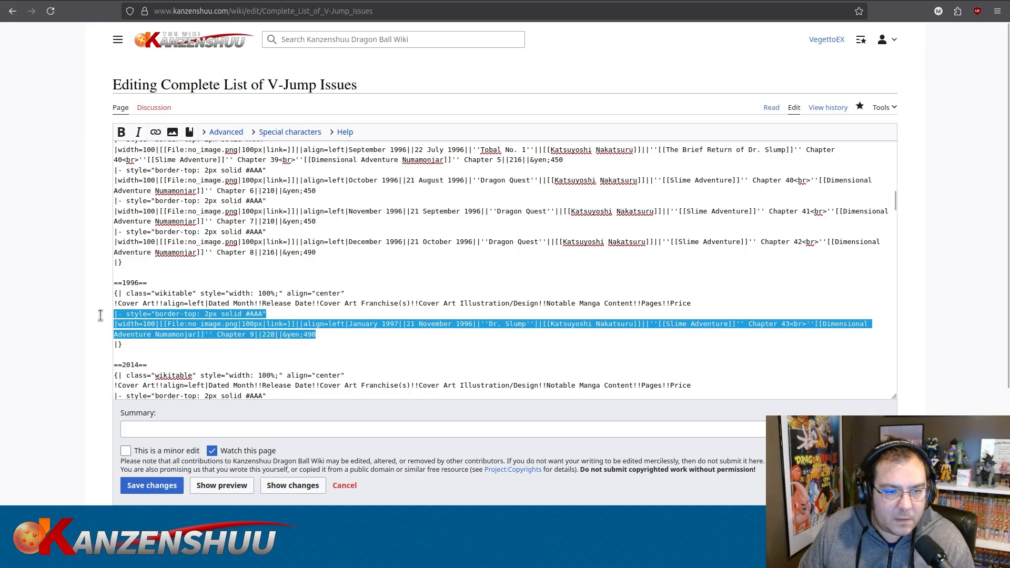
key("ctrl+c")
left_click(332, 335)
key("Return")
key("ctrl+v")
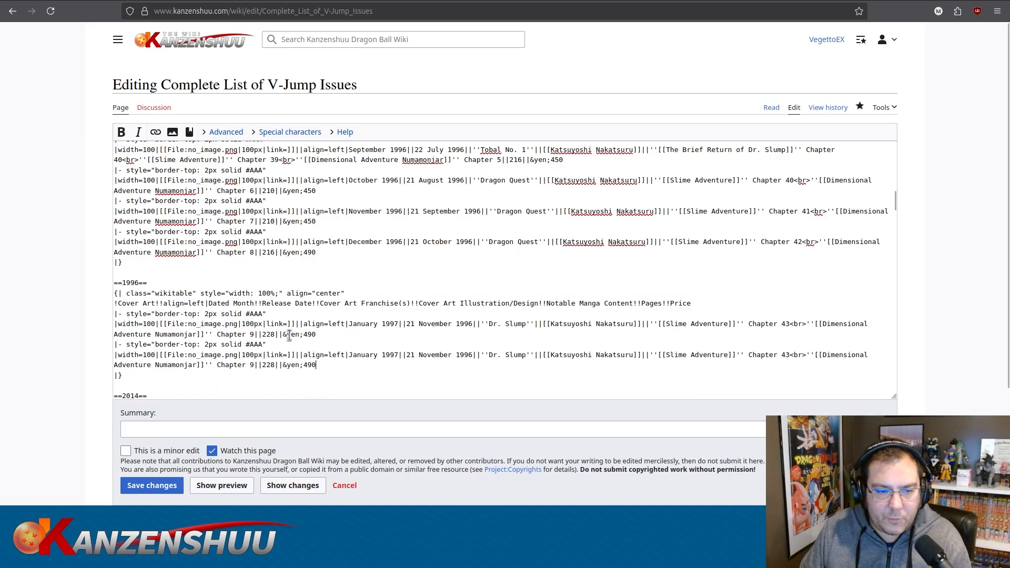
Set the duplicated row to February 1997 with a release date of 21 December 1996.
double_click(365, 356)
type("Februa")
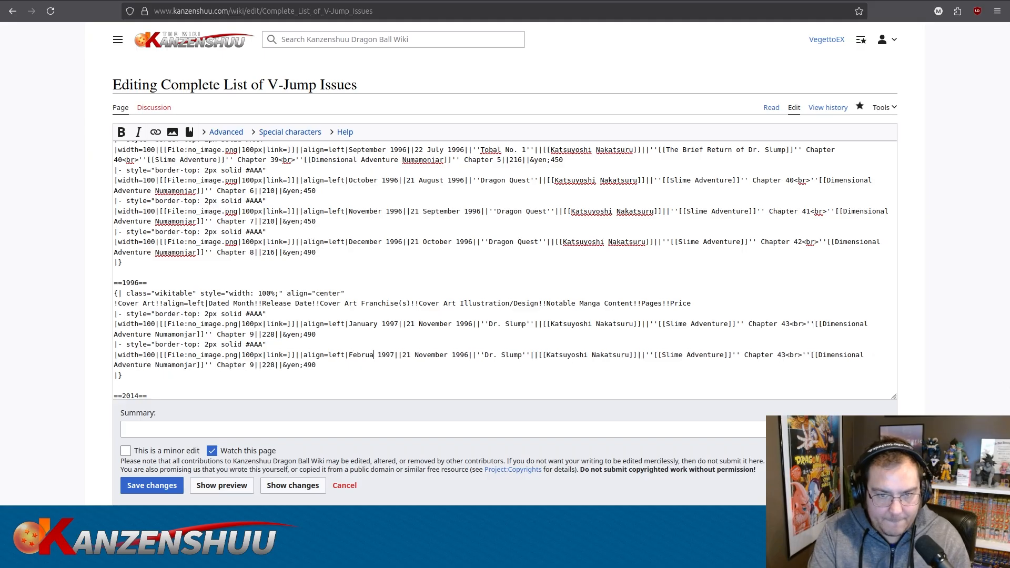
type("ry")
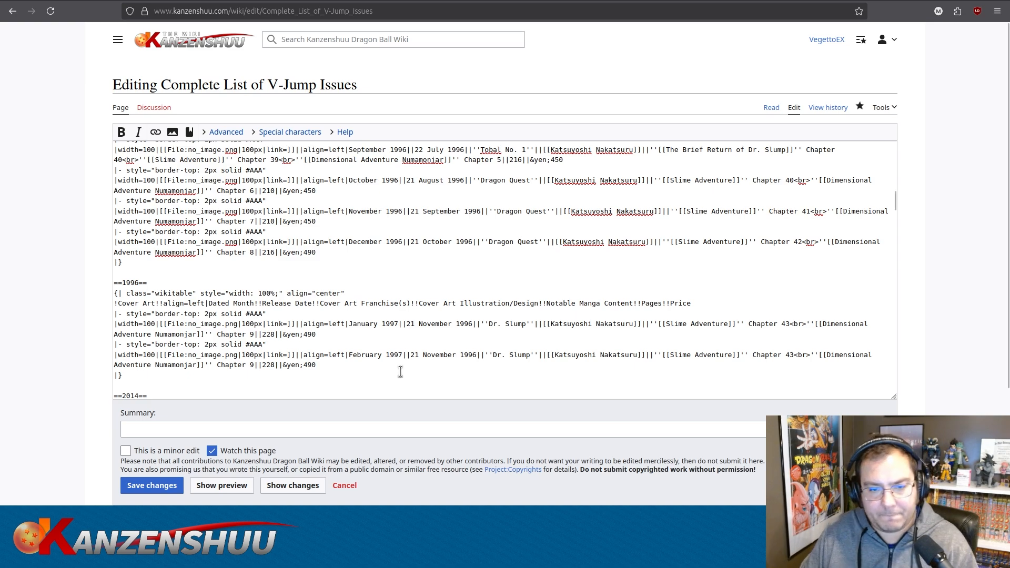
double_click(426, 357)
type("December")
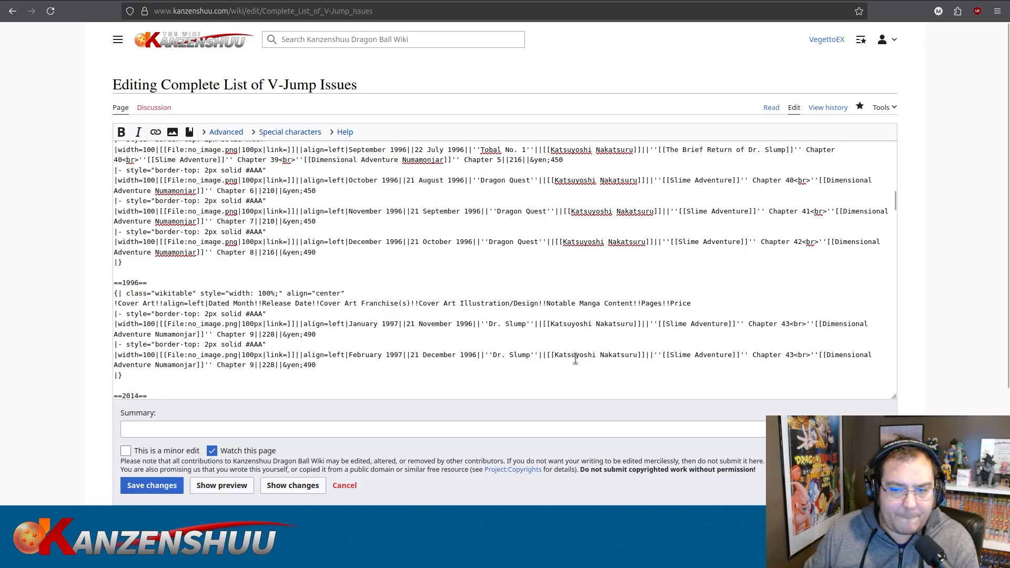
Change the February 1997 row's chapters to 44 for Slime Adventure and 10 for Dimensional Adventure Numamonjar.
left_click_drag(790, 356, 795, 356)
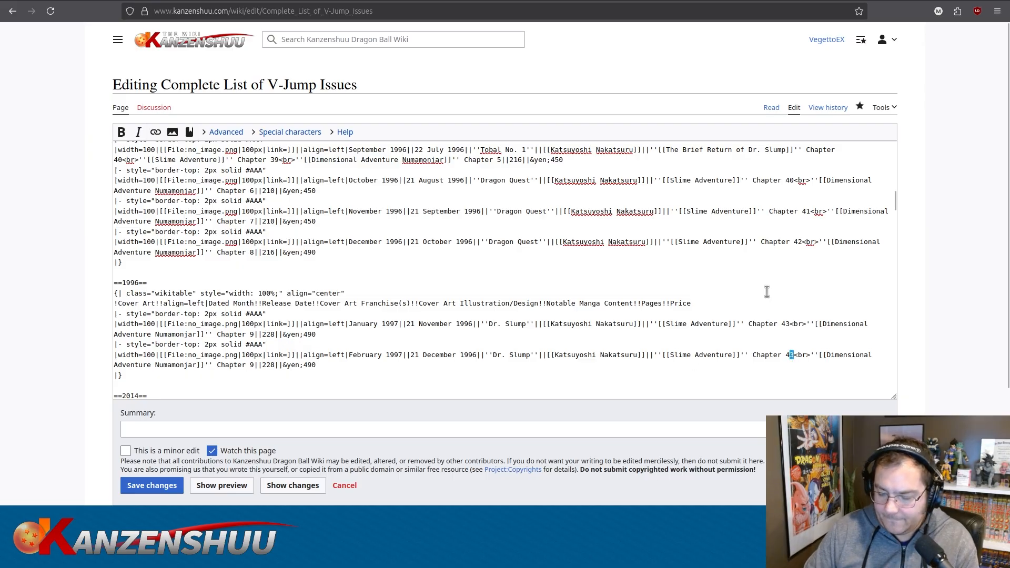
type("4")
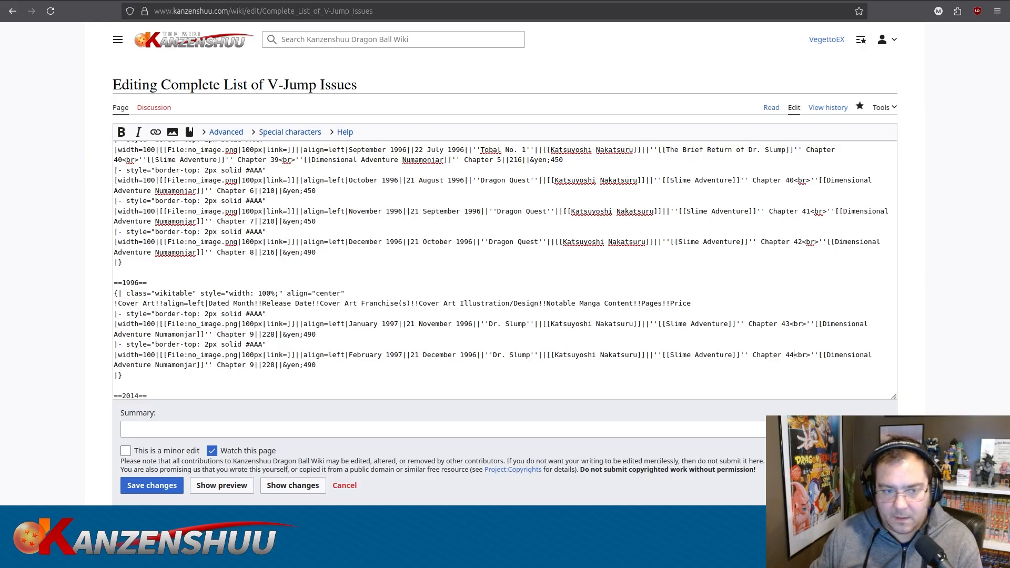
double_click(251, 368)
type("10")
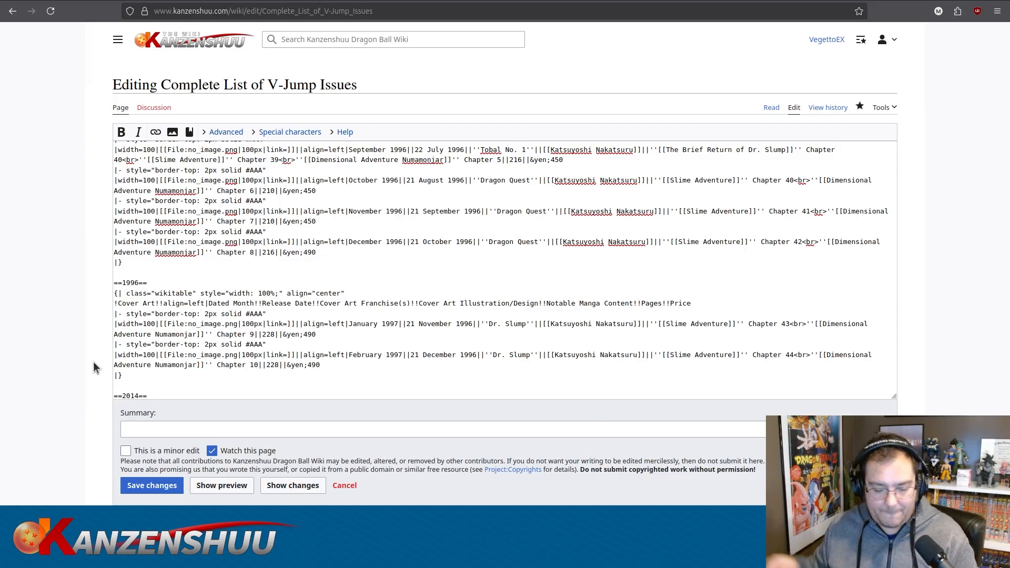
Open kanzenshuu.com/episode/gt/list in a private window and look through the Dragon Ball GT episode air dates.
key("ctrl+shift+p")
type("kanzenshuu.com/episode/d")
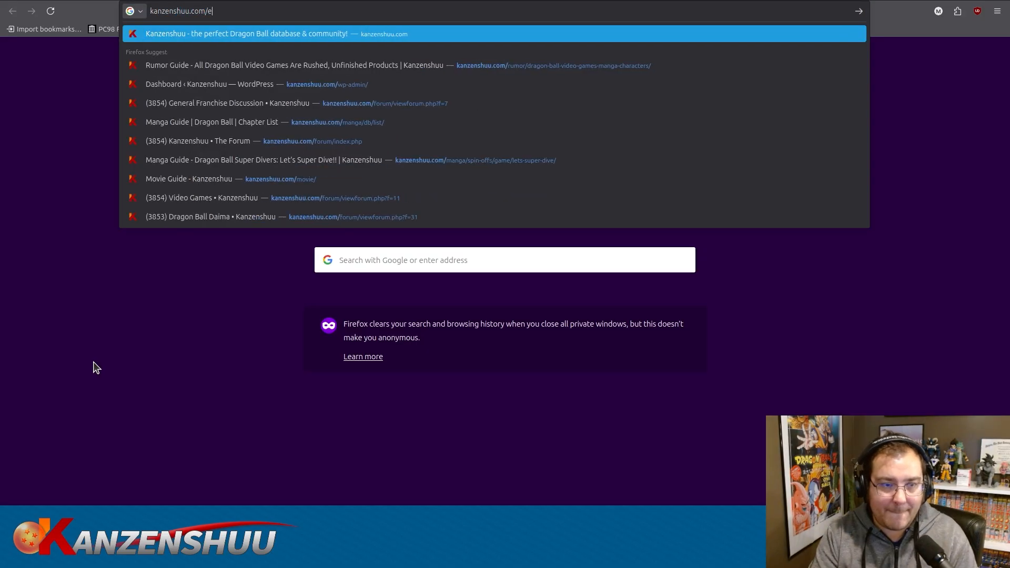
key("BackSpace")
key("BackSpace")
type("gt/list")
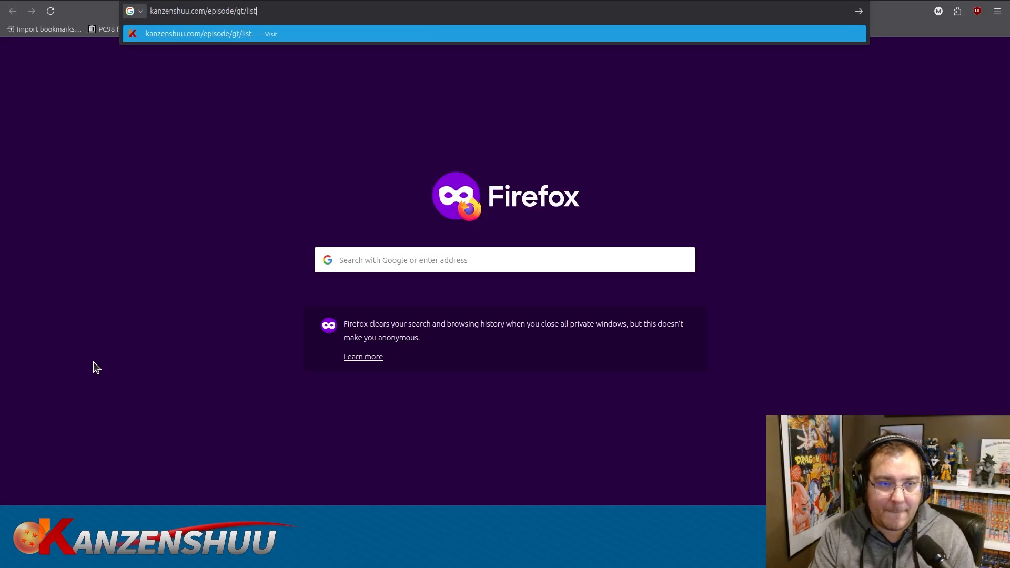
key("Return")
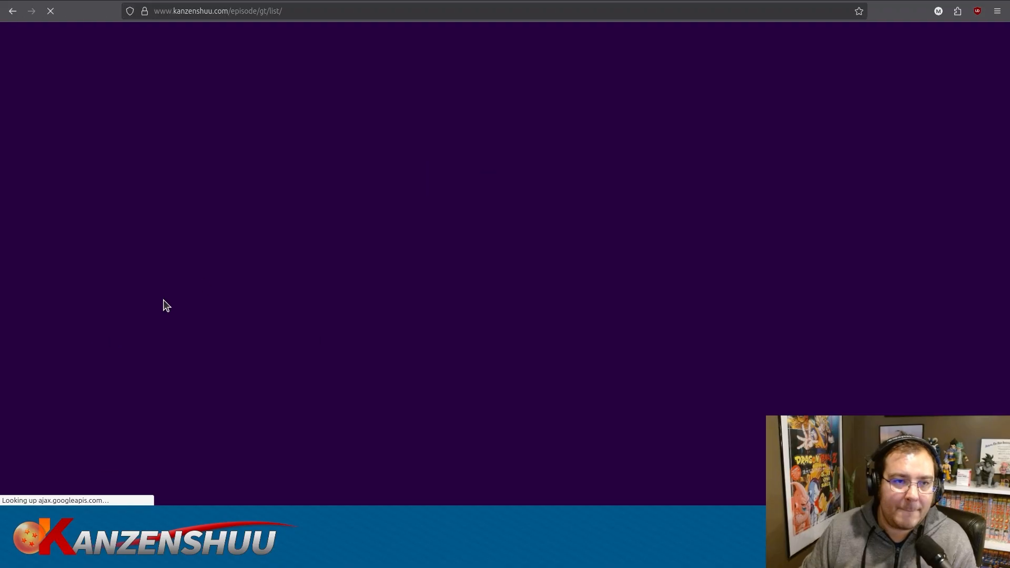
scroll(205, 258, "down", 15)
scroll(198, 263, "down", 20)
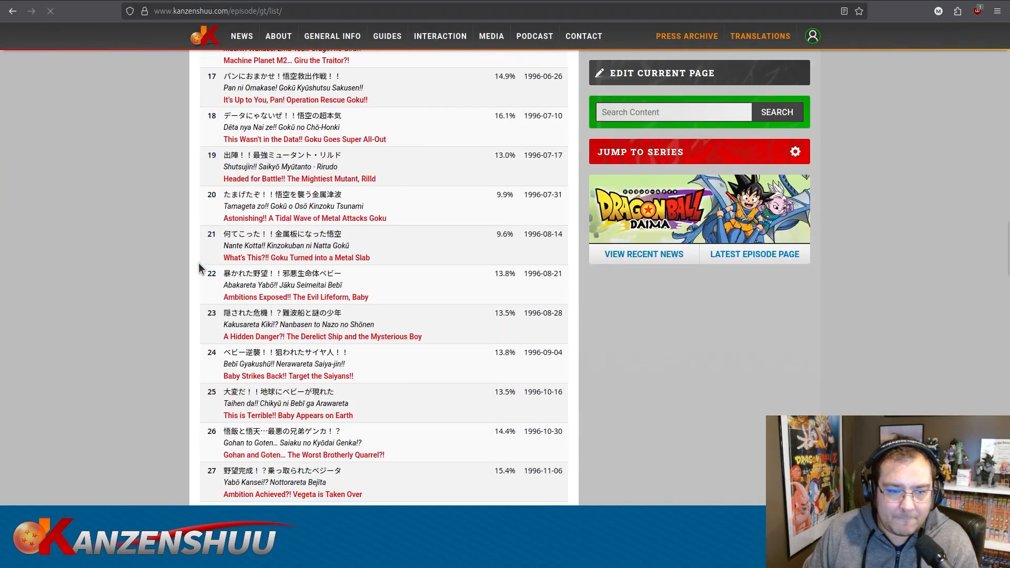
scroll(198, 264, "up", 5)
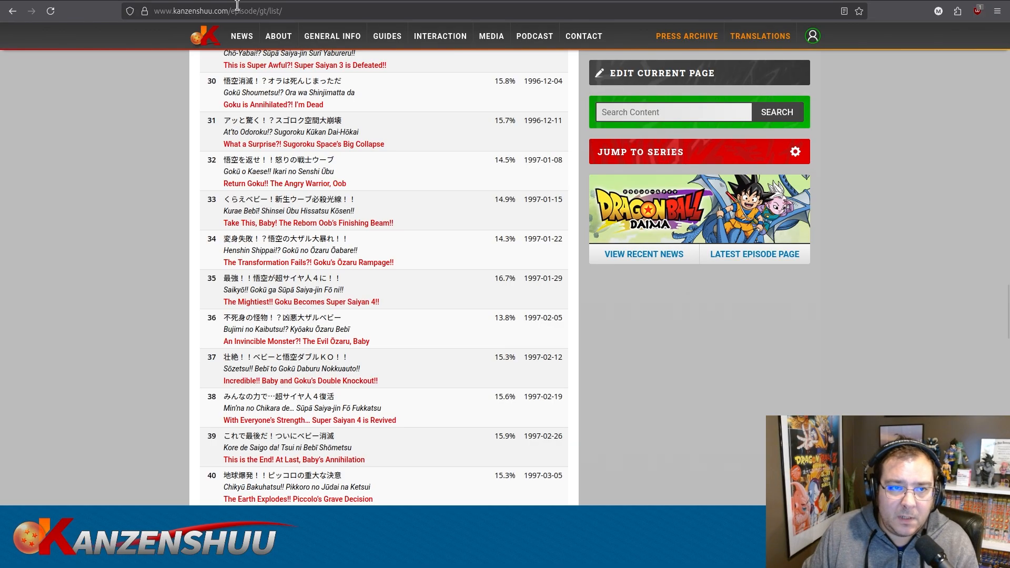
Open the Theme Guide's Dragon Ball GT opening page and examine which episodes use the Second TV Series Animation.
left_click_drag(232, 11, 342, 20)
key("BackSpace")
type("theme")
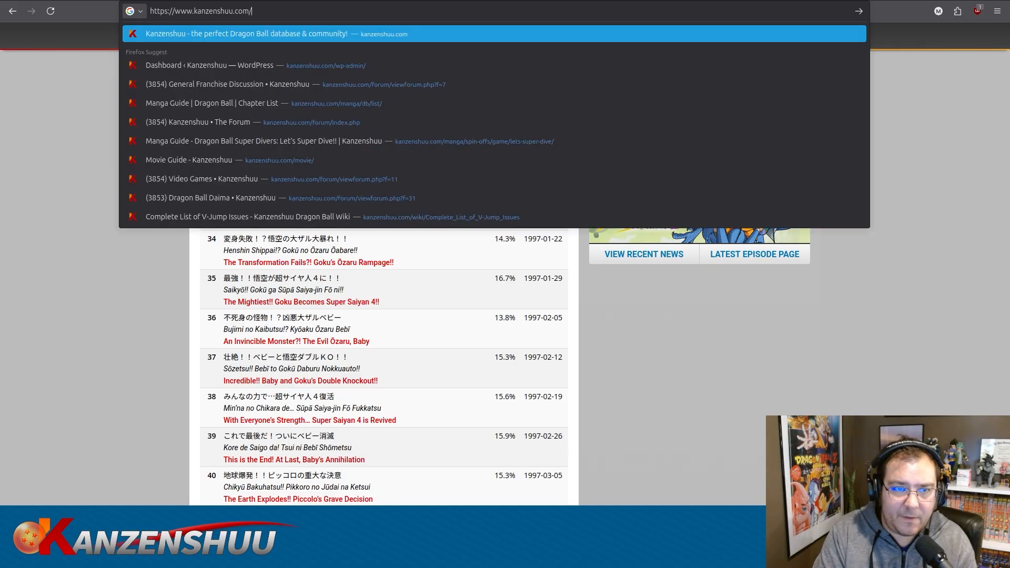
key("Return")
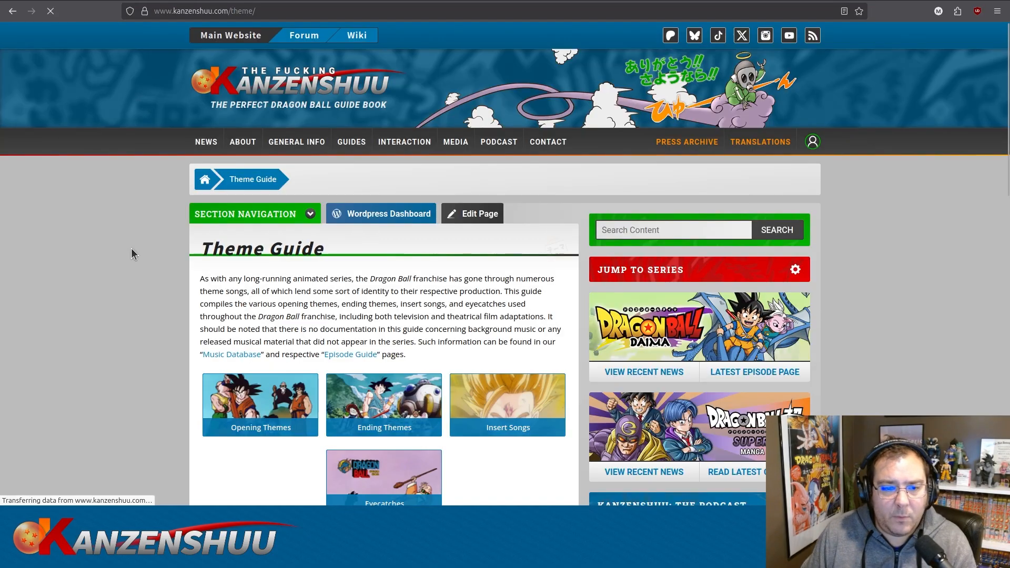
scroll(131, 248, "down", 3)
left_click(260, 272)
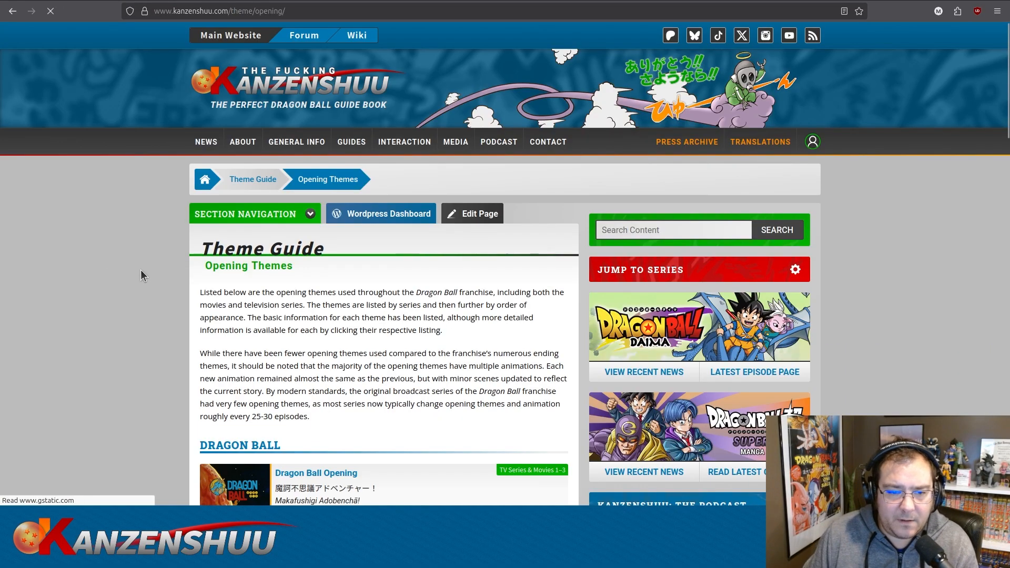
scroll(140, 273, "down", 15)
left_click(237, 215)
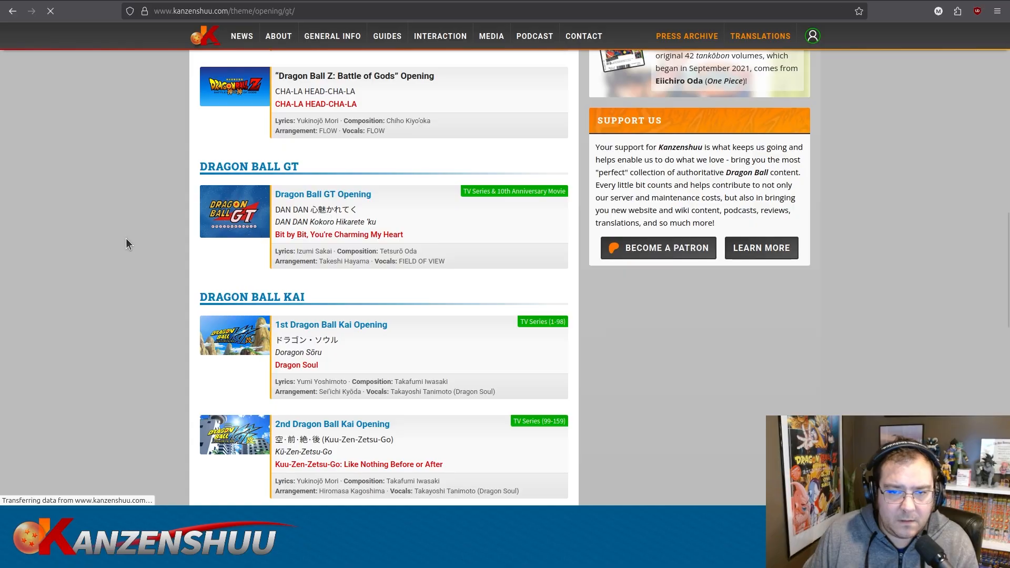
scroll(173, 255, "down", 7)
scroll(174, 254, "down", 8)
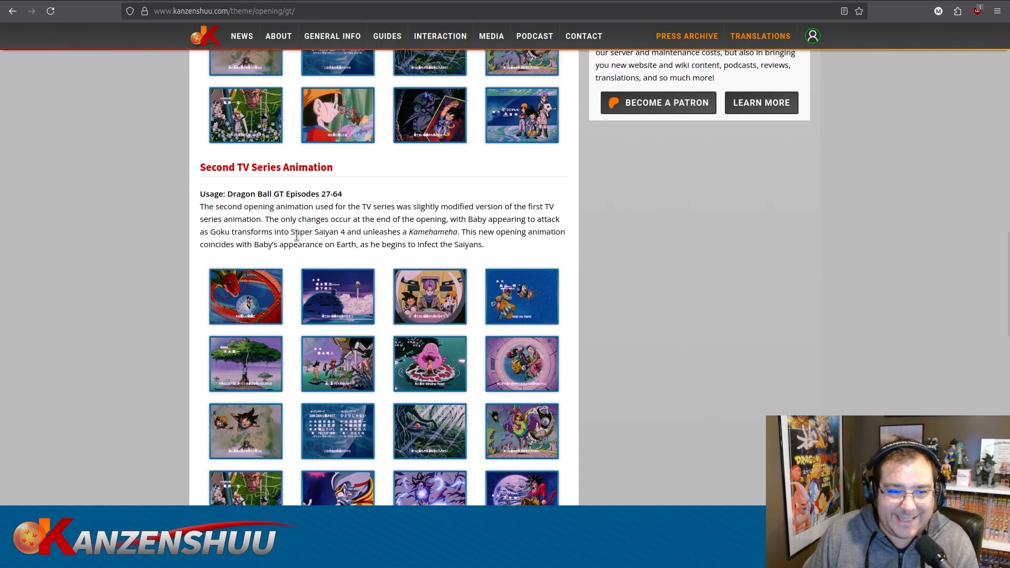
scroll(297, 237, "down", 3)
scroll(296, 235, "up", 2)
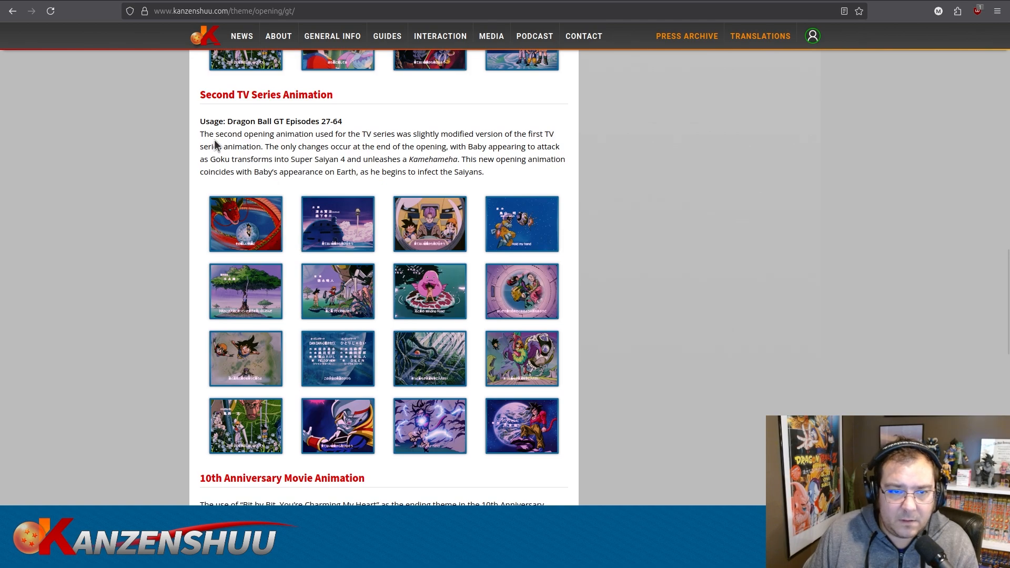
Open a second copy of the Dragon Ball GT opening theme page in a new tab.
left_click(94, 1)
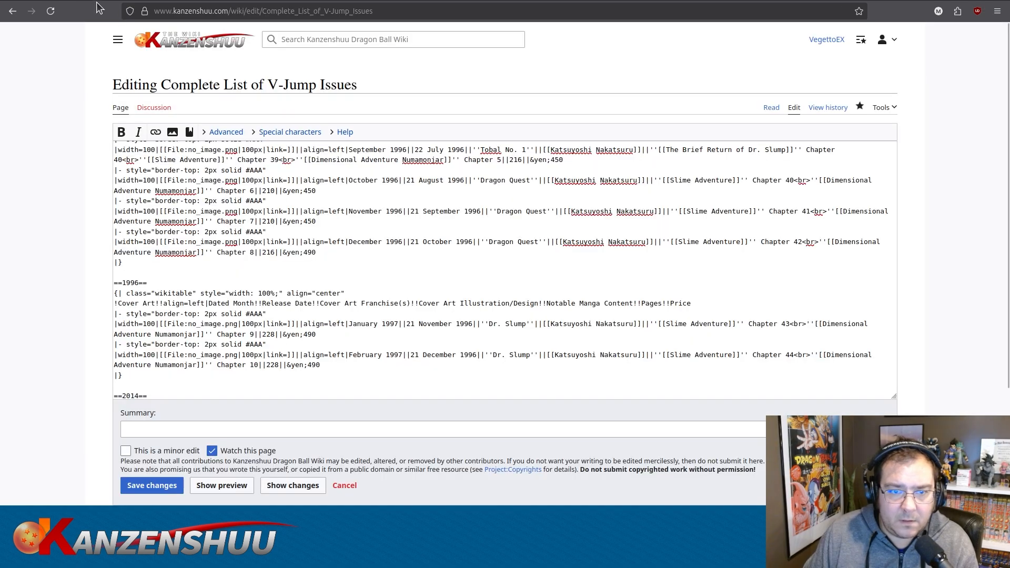
left_click(196, 1)
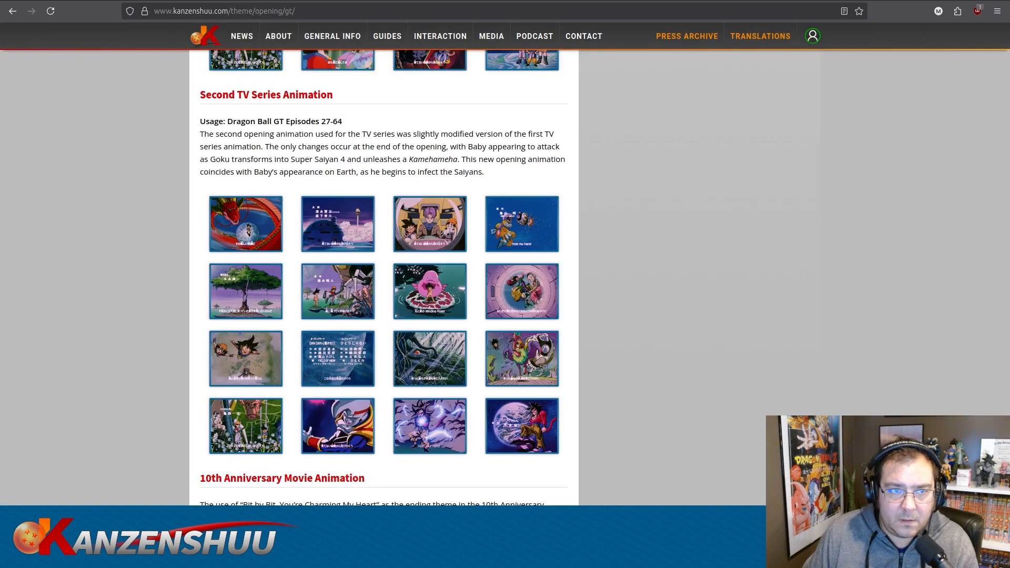
left_click(195, 6)
key("ctrl+c")
key("ctrl+t")
key("ctrl+v")
key("Return")
left_click(197, 1)
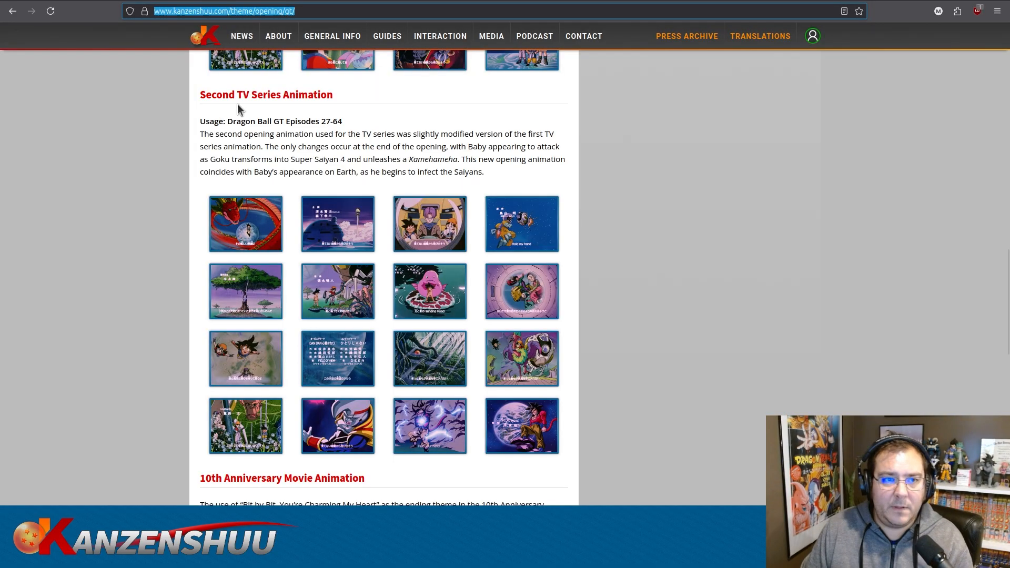
Go back to the Dragon Ball GT episode list in the original tab and check episode 27's air date.
key("F5")
key("alt+Left")
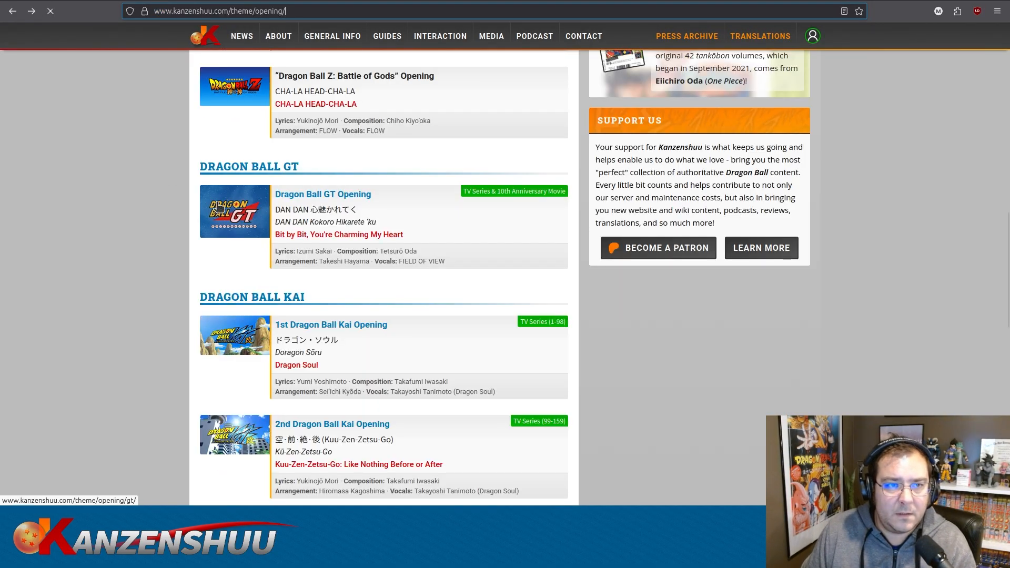
key("alt+Left")
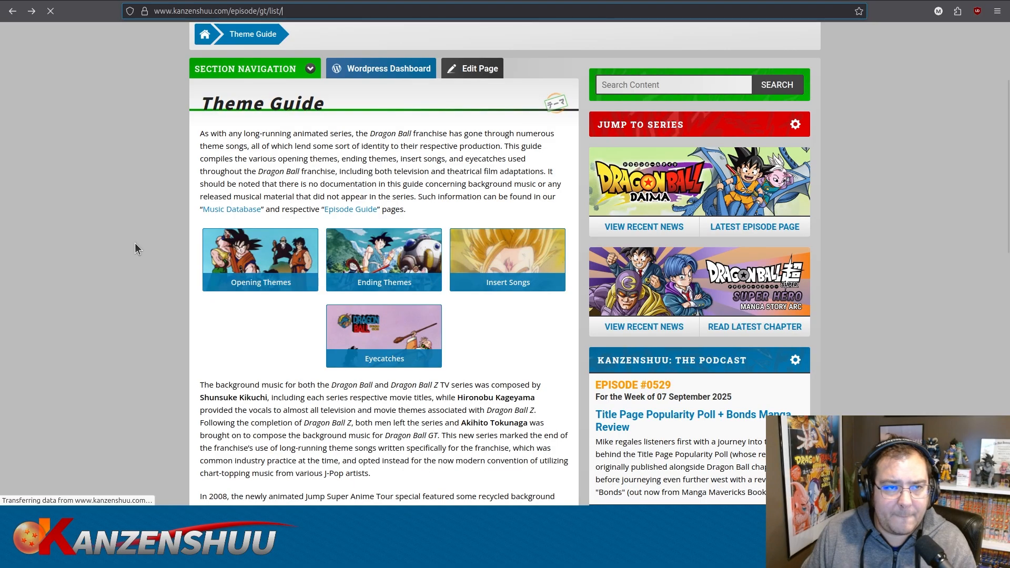
scroll(156, 271, "up", 3)
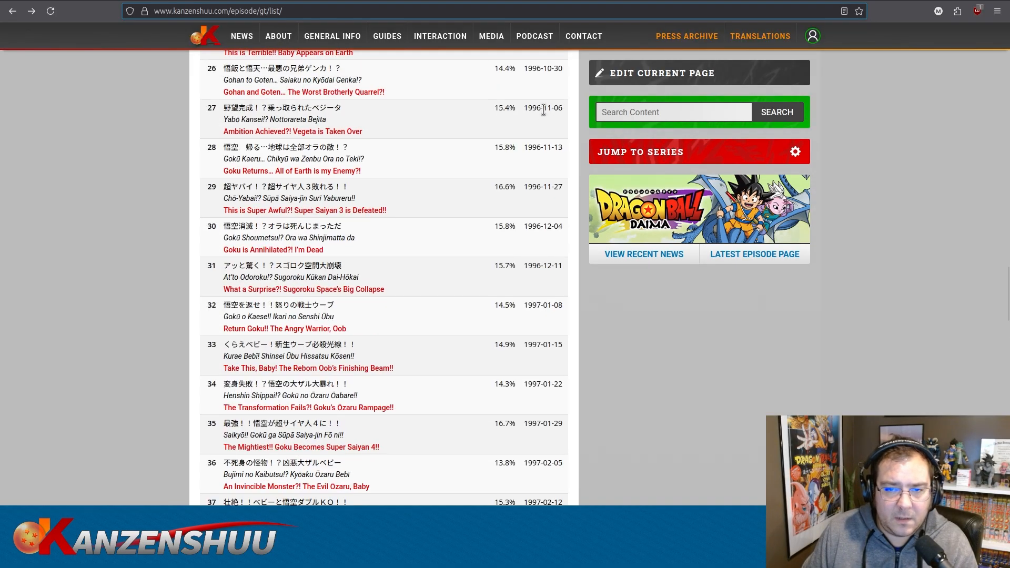
left_click_drag(544, 108, 562, 117)
left_click(561, 113)
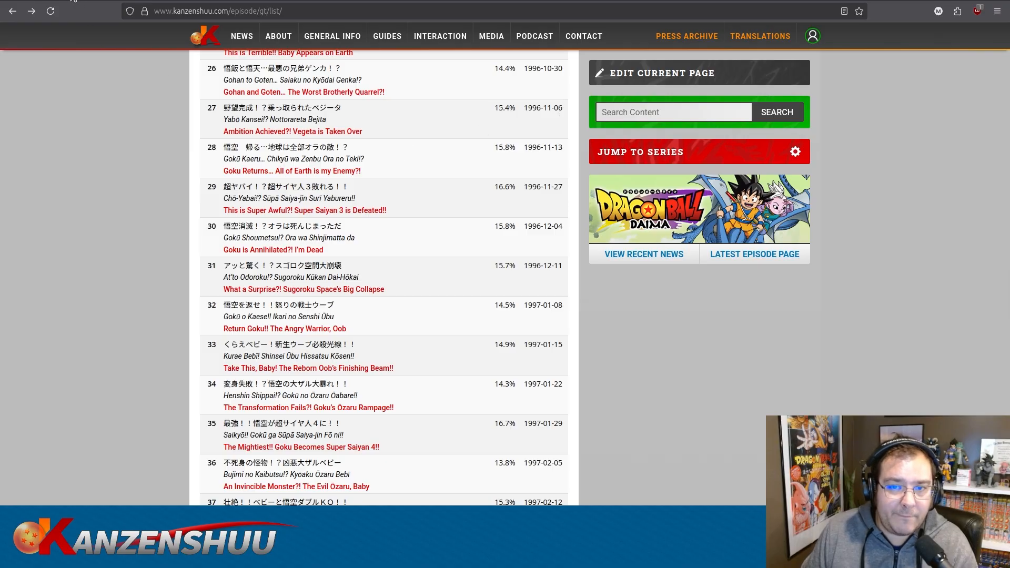
Return to the V-Jump list edit and check the February 1997 issue's release date against the episode date.
left_click(79, 0)
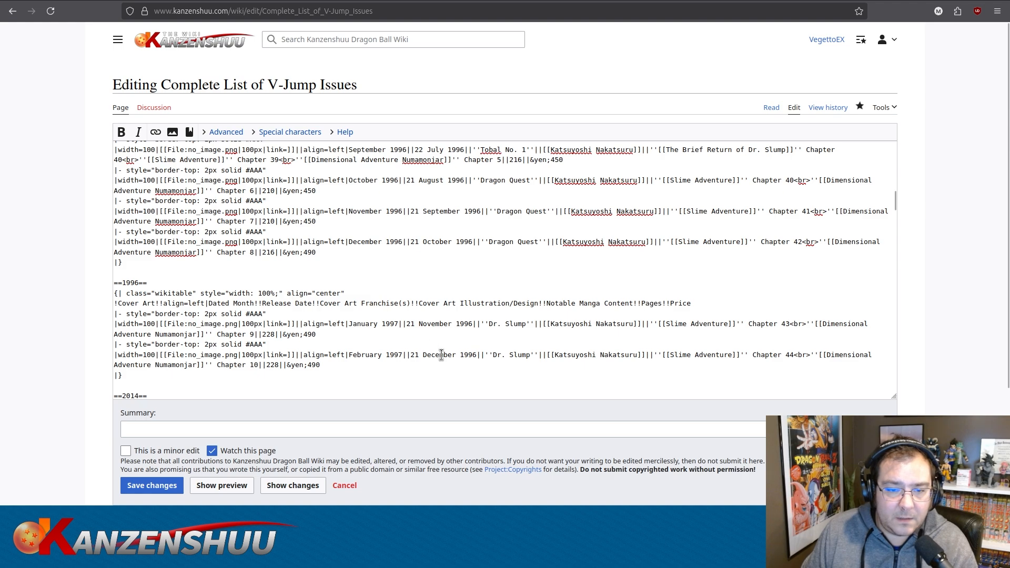
left_click_drag(440, 355, 410, 356)
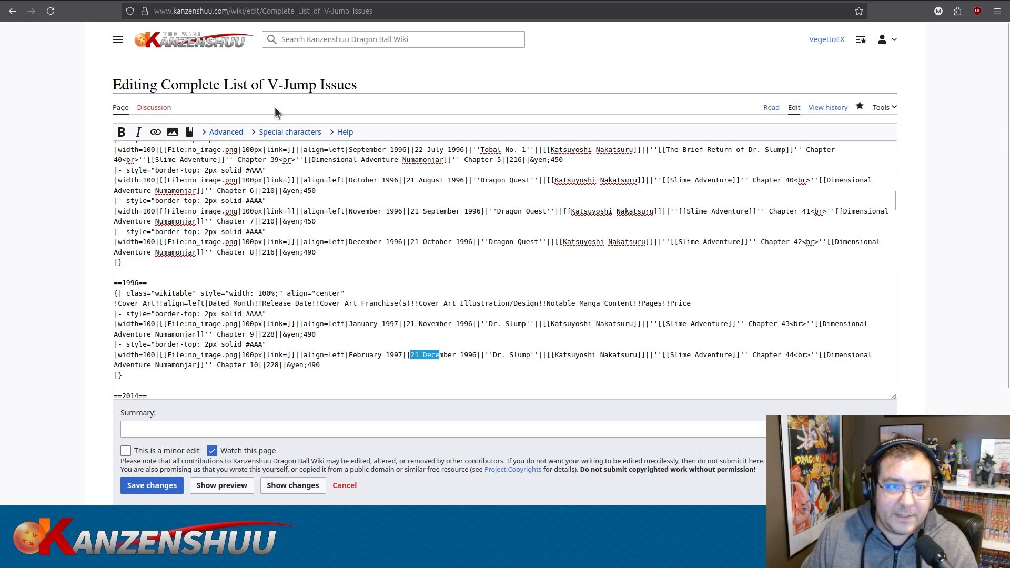
key("alt+Tab")
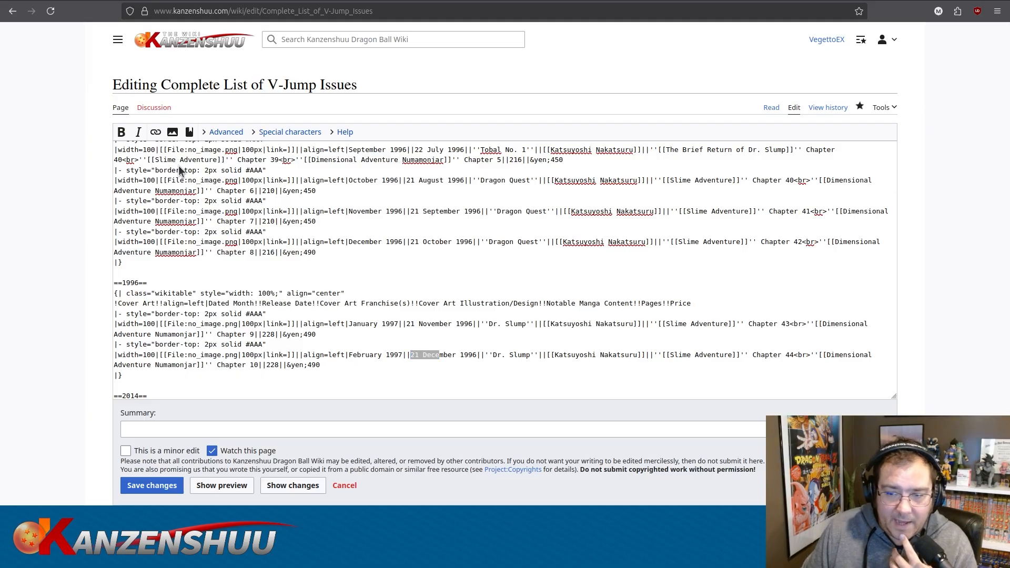
Revisit the Dragon Ball GT opening page and review the episode list's air dates from episode 28 to 40.
left_click(237, 1)
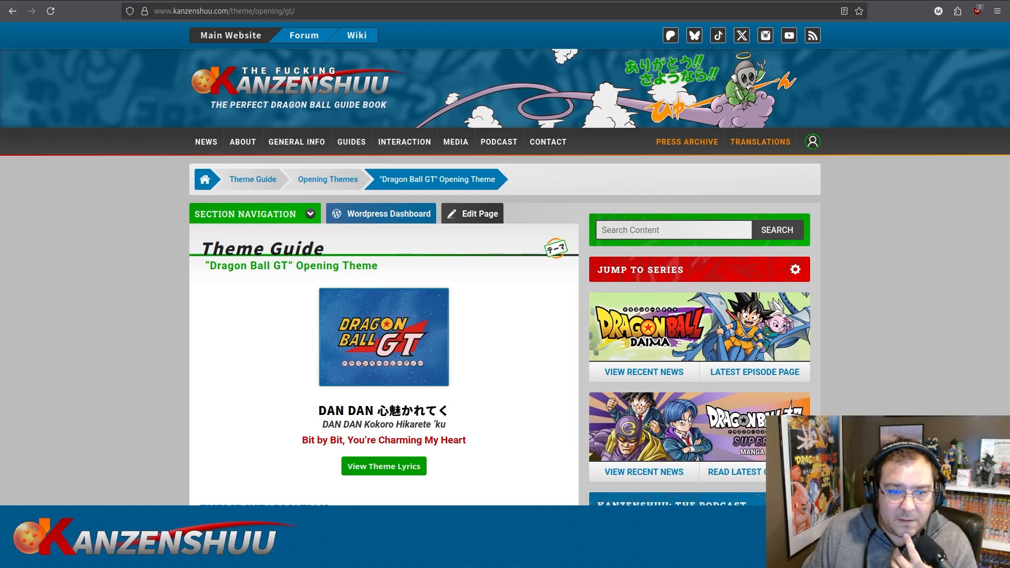
scroll(325, 227, "down", 5)
left_click(187, 1)
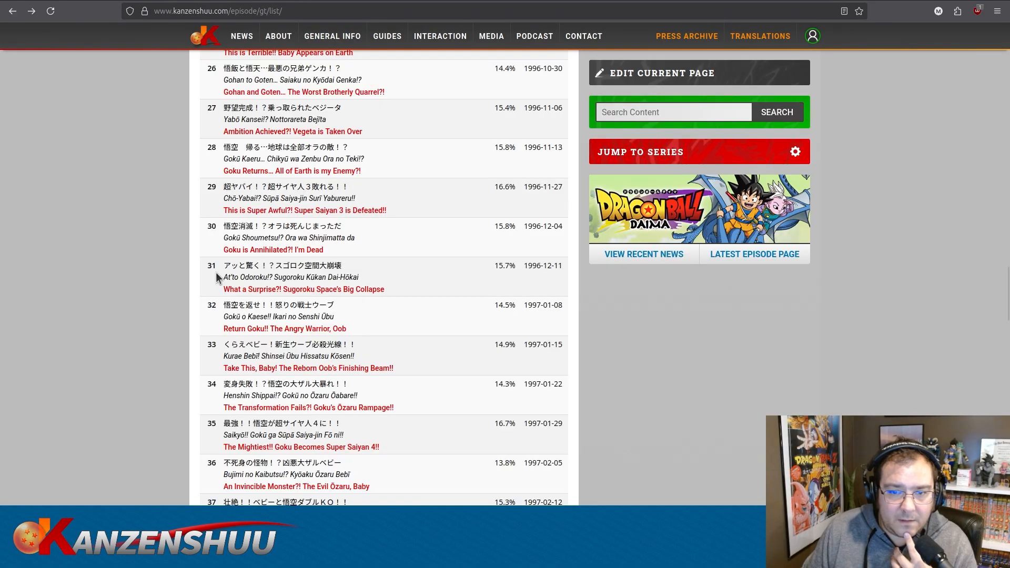
scroll(261, 274, "down", 3)
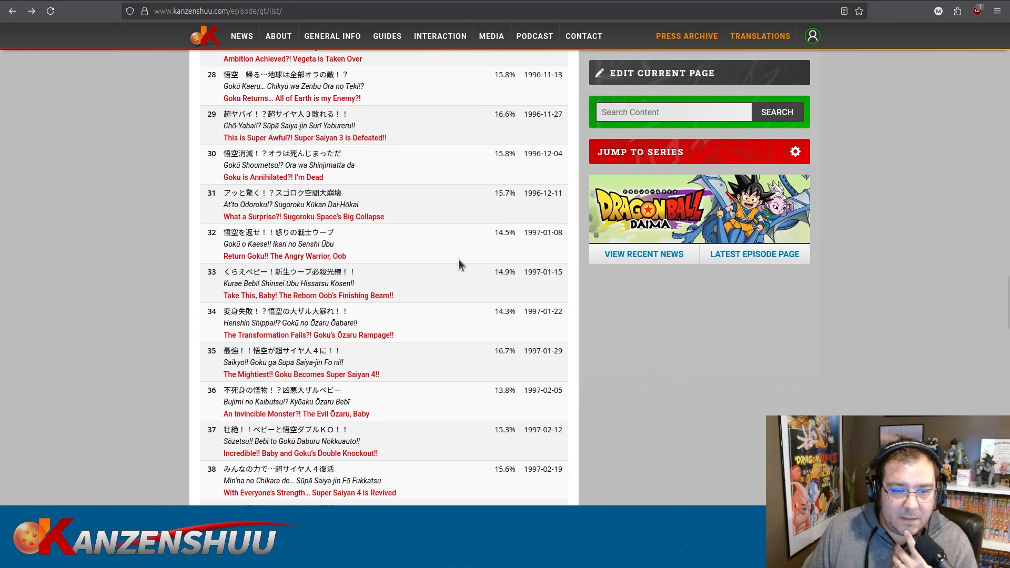
scroll(459, 259, "down", 3)
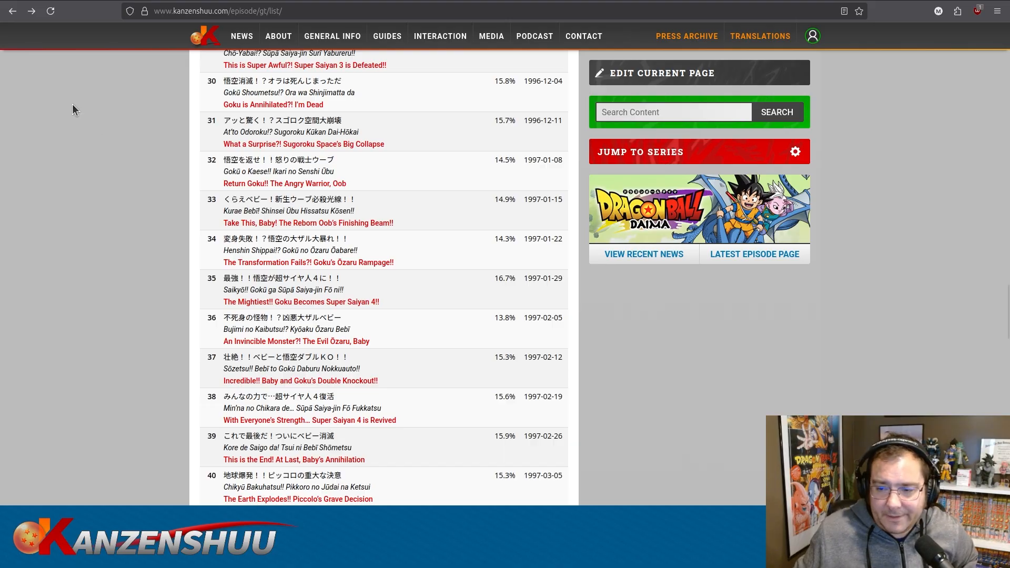
Return to the V-Jump list edit and place the text cursor at the end of the February 1997 row.
left_click(66, 1)
scroll(466, 259, "down", 2)
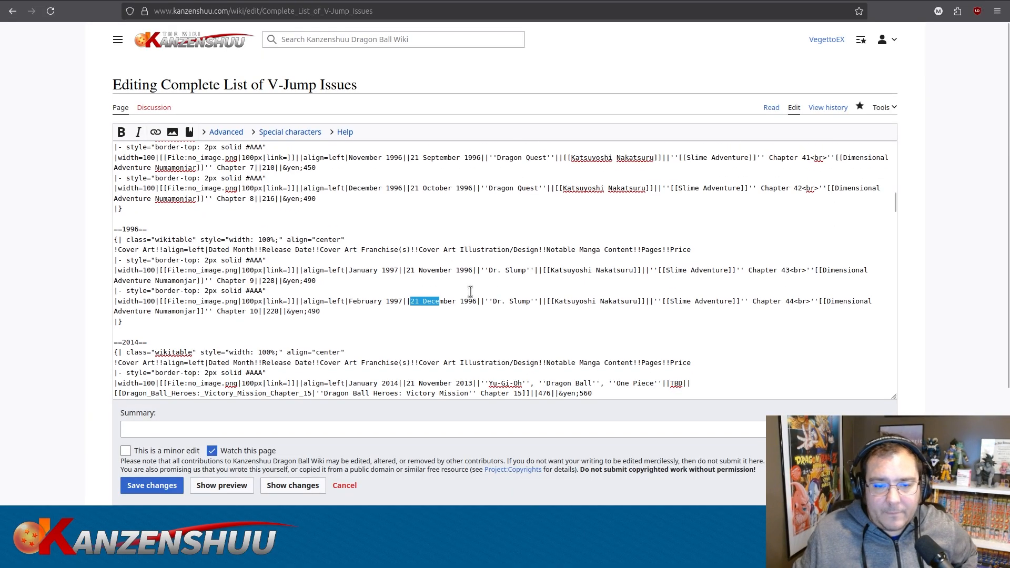
left_click(462, 310)
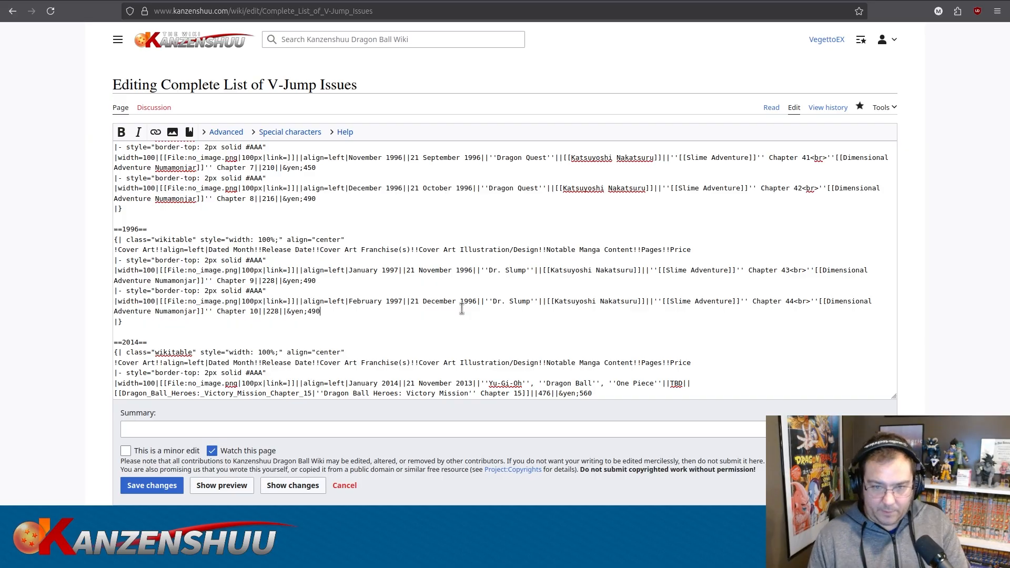
Set the February 1997 row's page count to 222 and add [[KAYO]] before Katsuyoshi Nakatsuru in its cover illustration credit.
left_click_drag(274, 311, 278, 311)
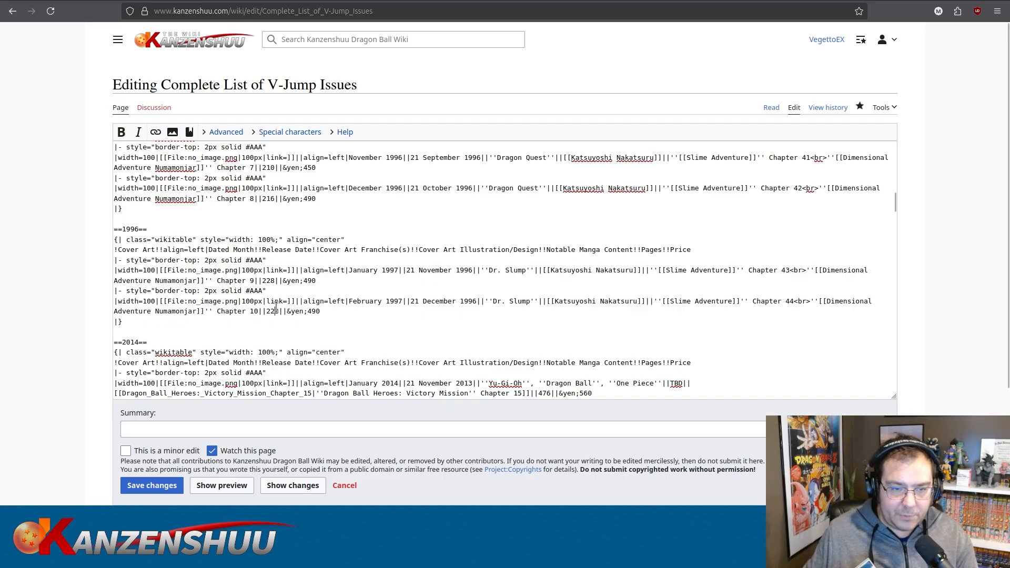
type("2")
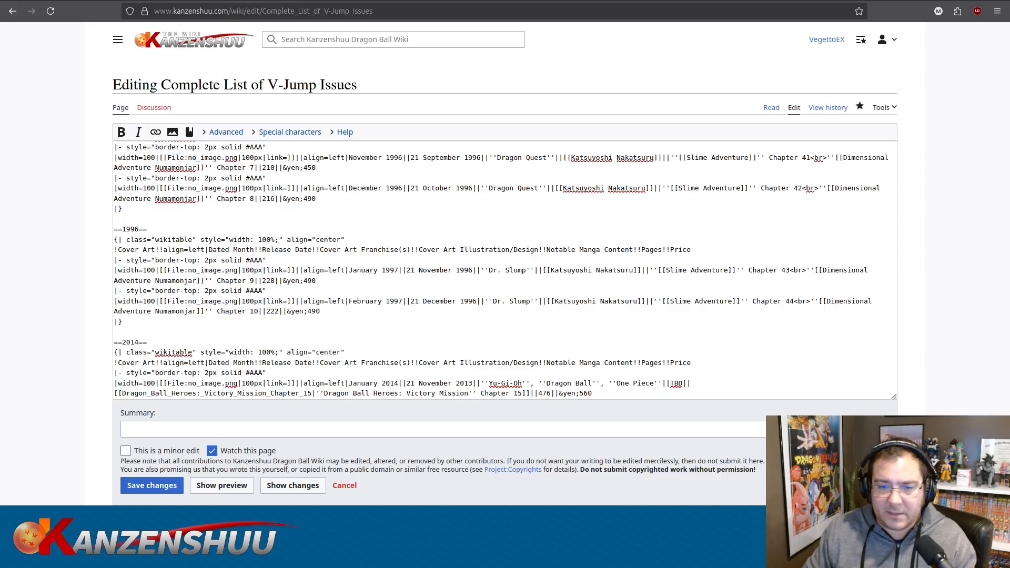
left_click(548, 300)
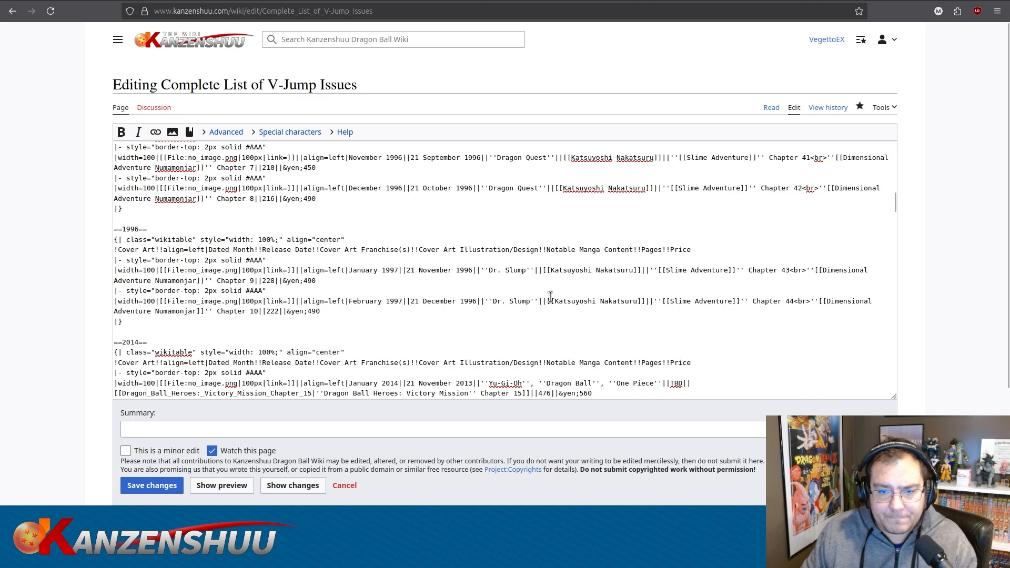
type("[[KAYO")
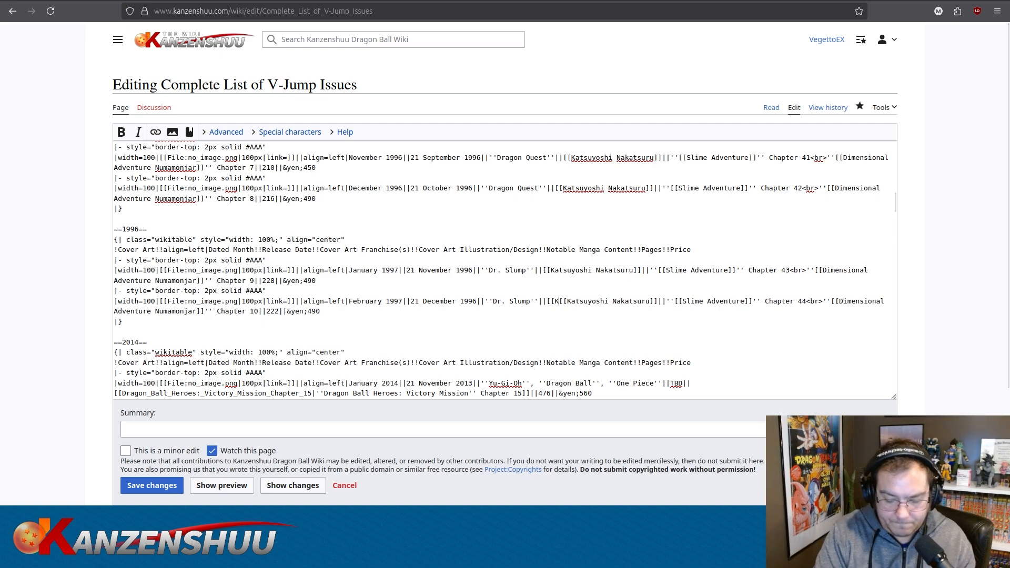
type("]]")
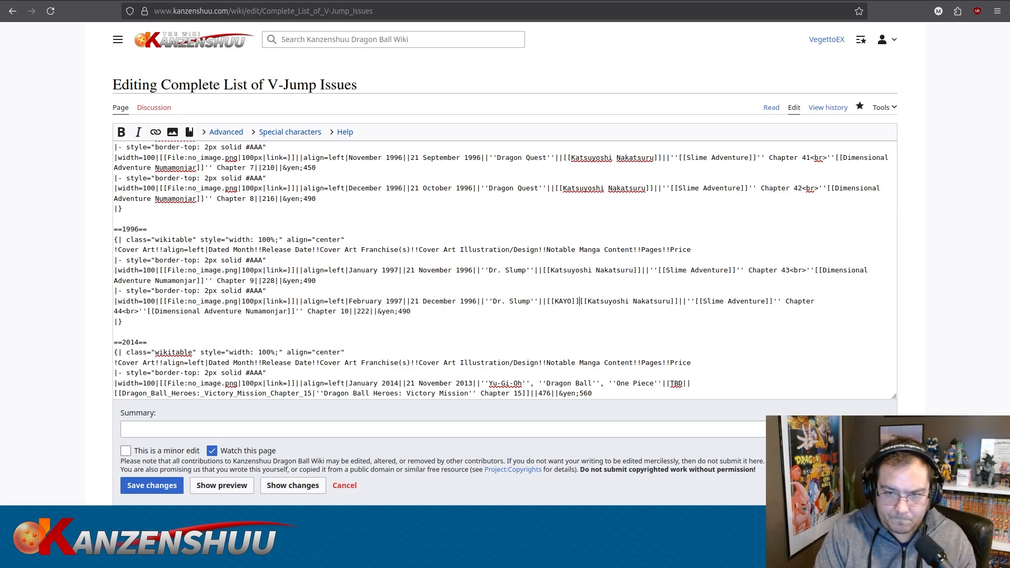
type(",")
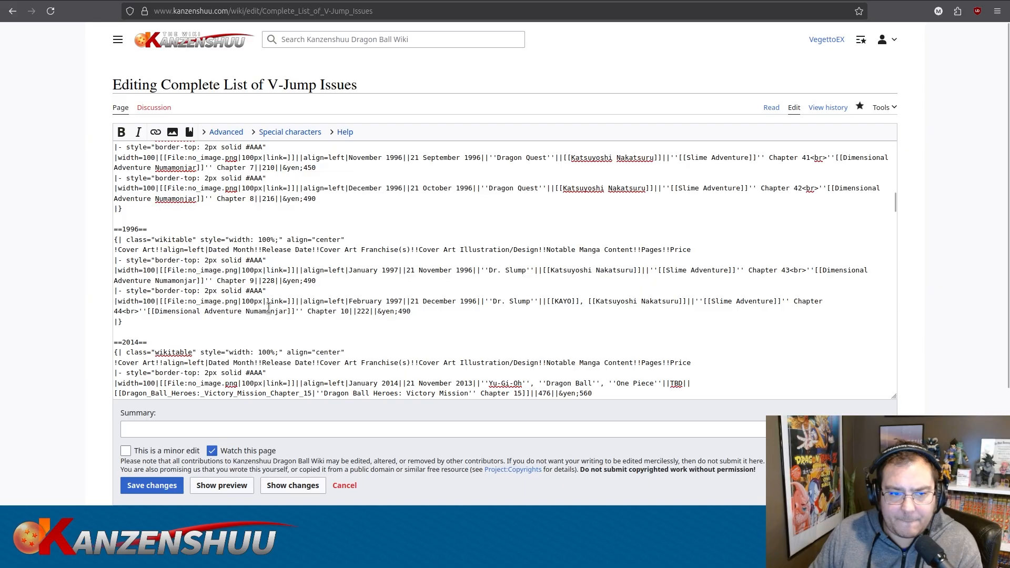
Duplicate the February 1997 row with its style line directly below the original.
left_click(481, 311)
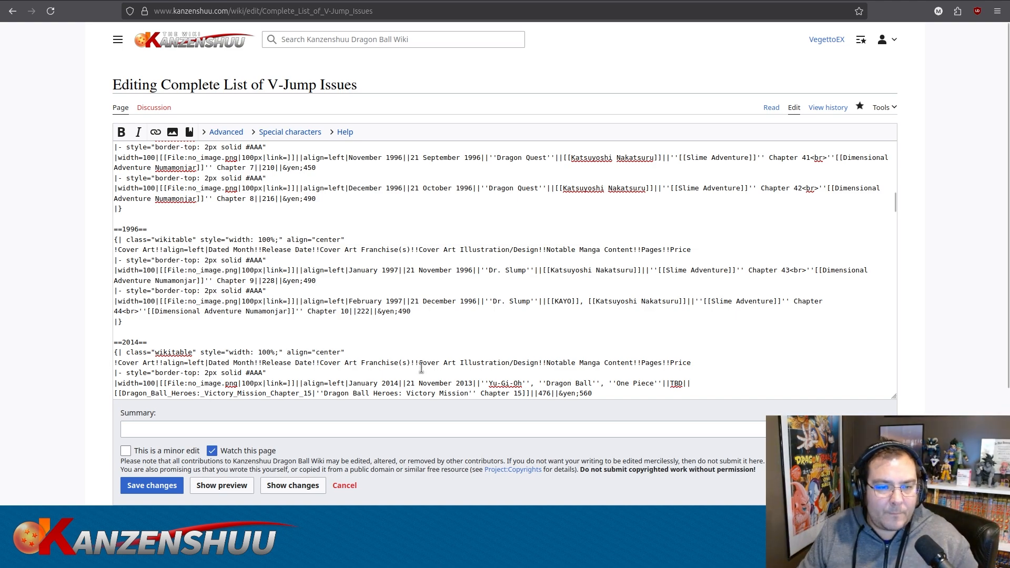
left_click_drag(417, 311, 106, 287)
key("ctrl+c")
left_click(419, 312)
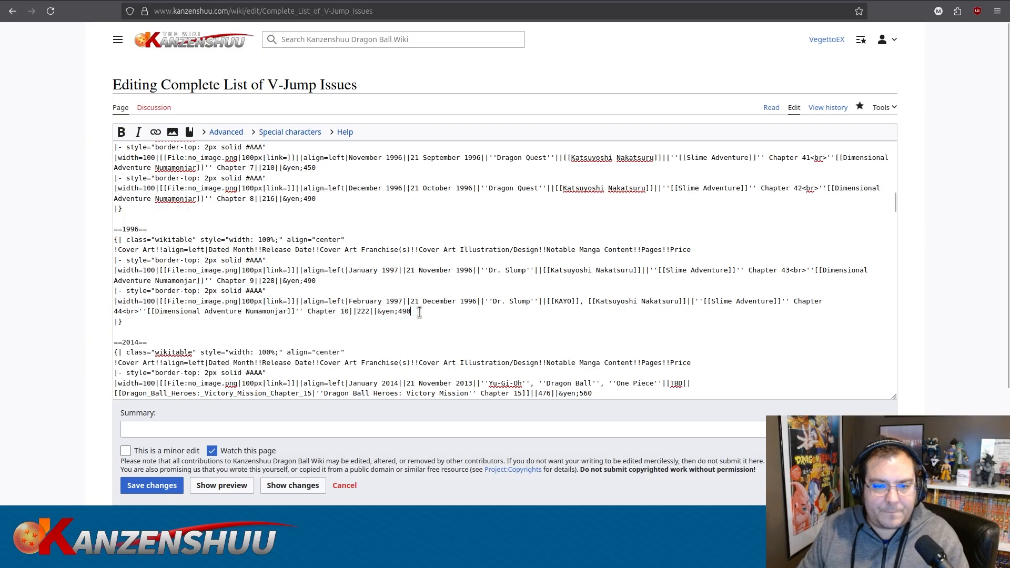
key("Return")
key("ctrl+v")
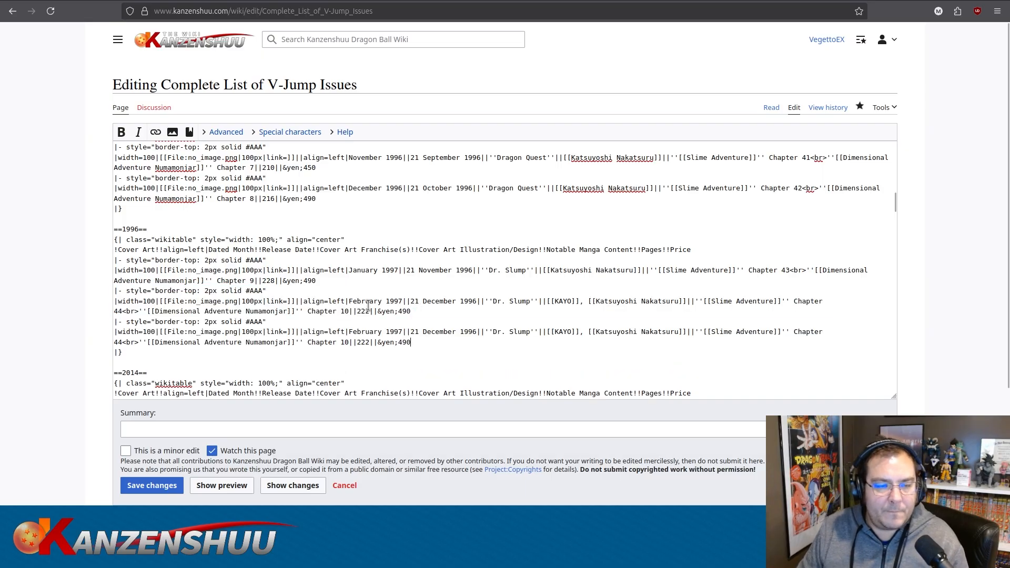
Change the duplicated row's dated month to March 1997 and its release date to 21 January 1997.
double_click(365, 332)
type("March")
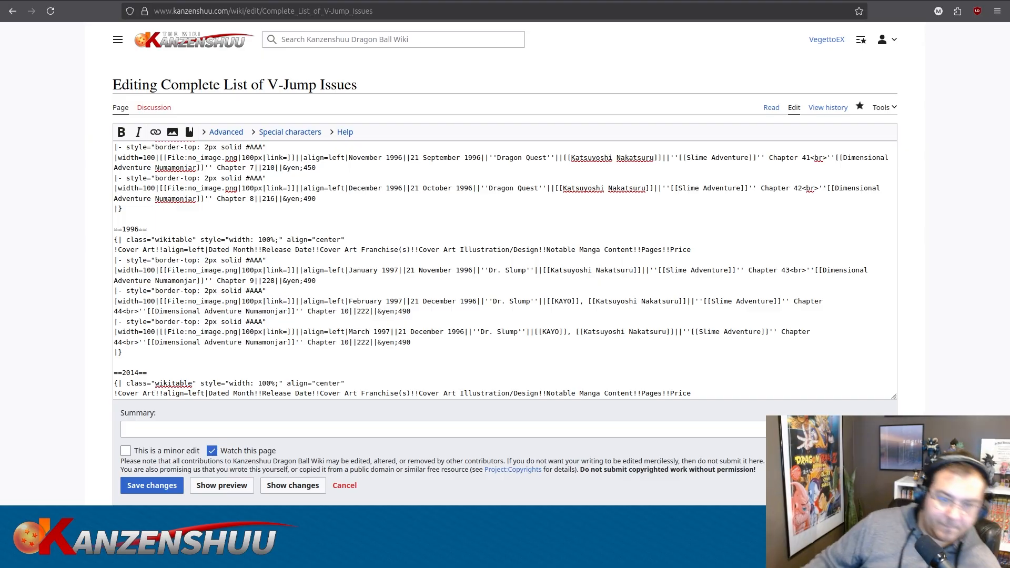
double_click(428, 331)
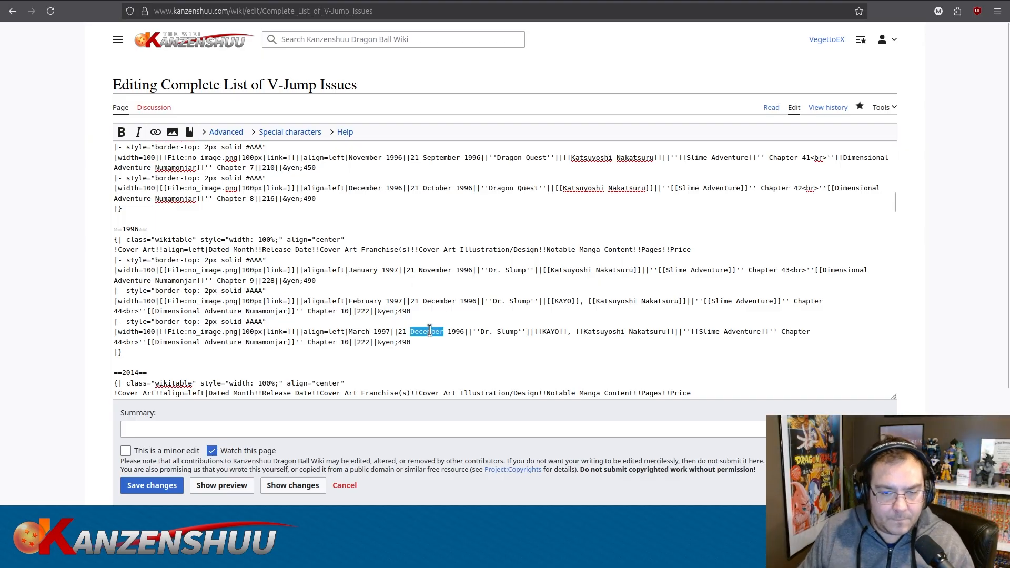
type("January")
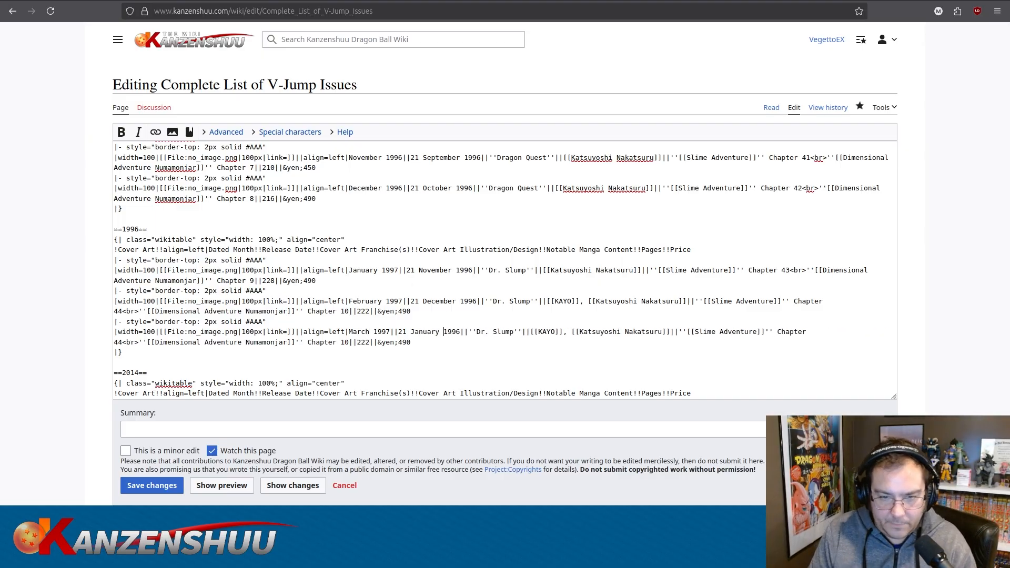
key("Delete")
type("7")
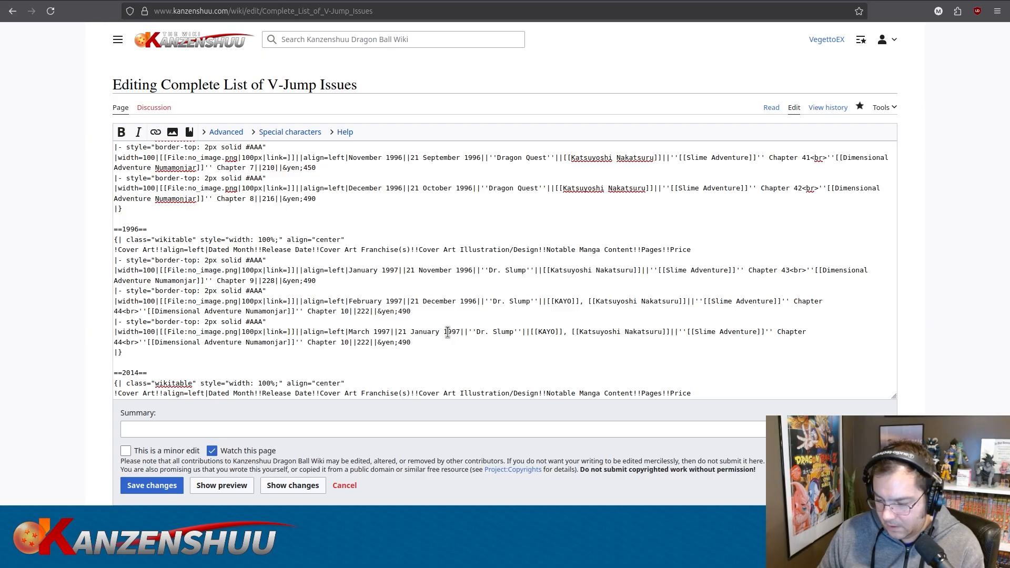
Set the March 1997 row's page count to 216 and remove Katsuyoshi Nakatsuru from its cover illustration credit, leaving KAYO.
double_click(361, 342)
type("216")
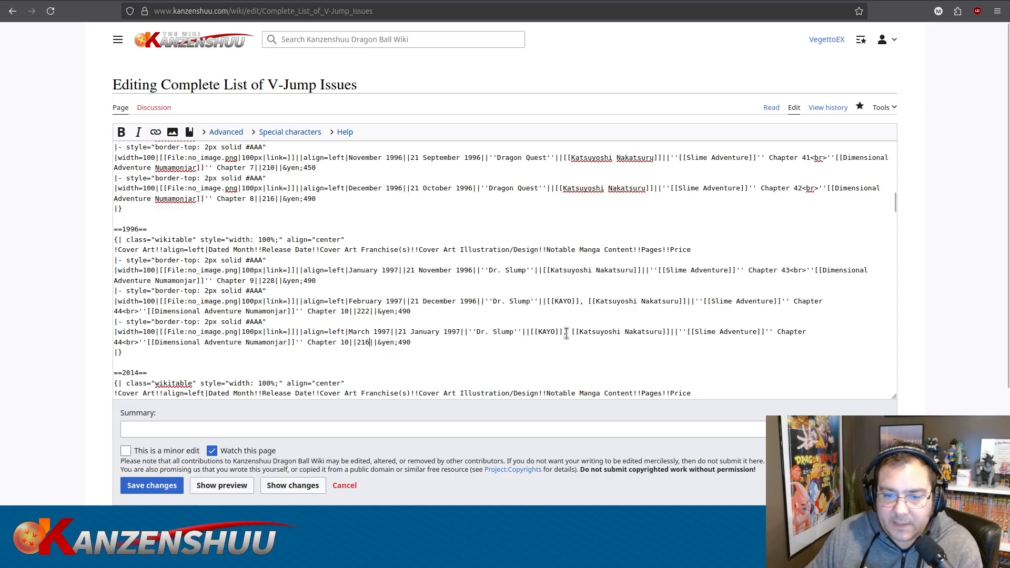
left_click_drag(564, 333, 669, 329)
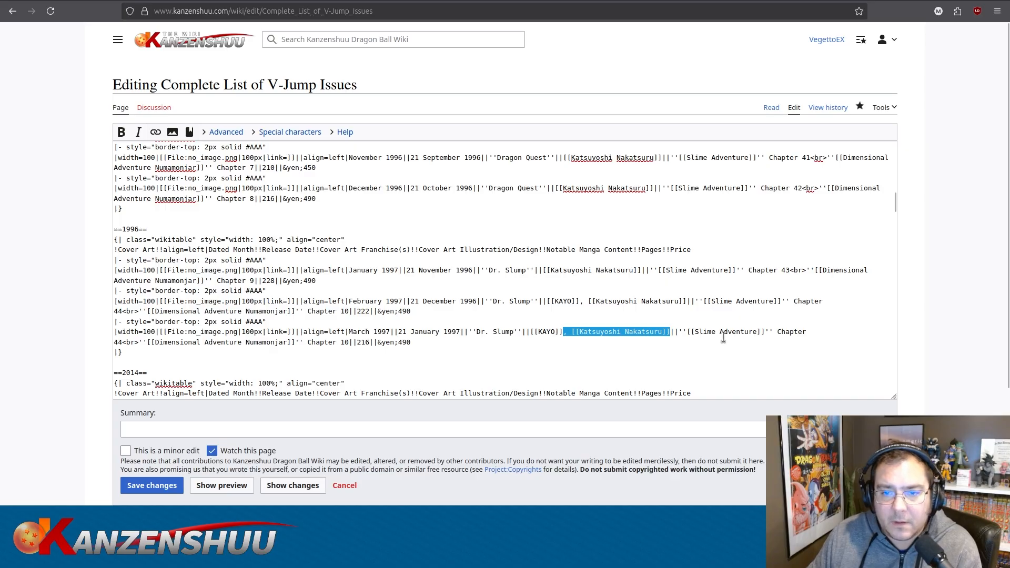
key("BackSpace")
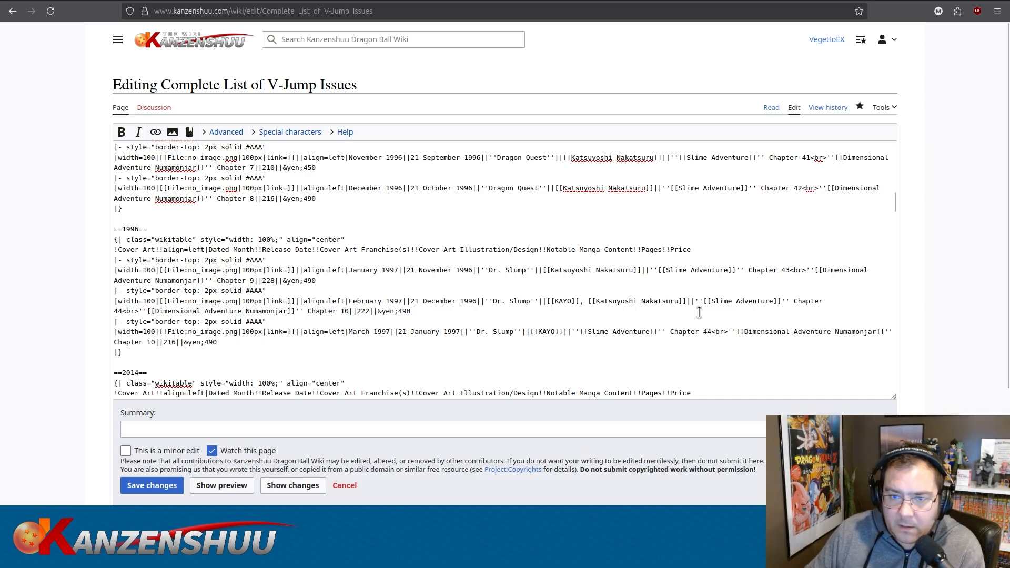
Review the cover franchise and illustration credits in the earlier 1996 issue rows.
scroll(705, 316, "up", 7)
scroll(690, 308, "up", 2)
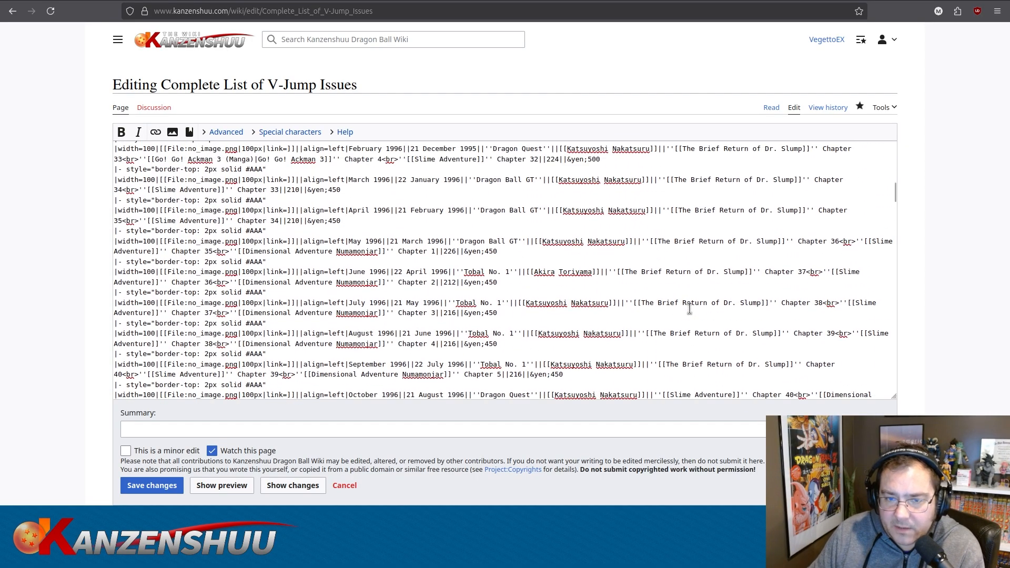
scroll(689, 310, "up", 2)
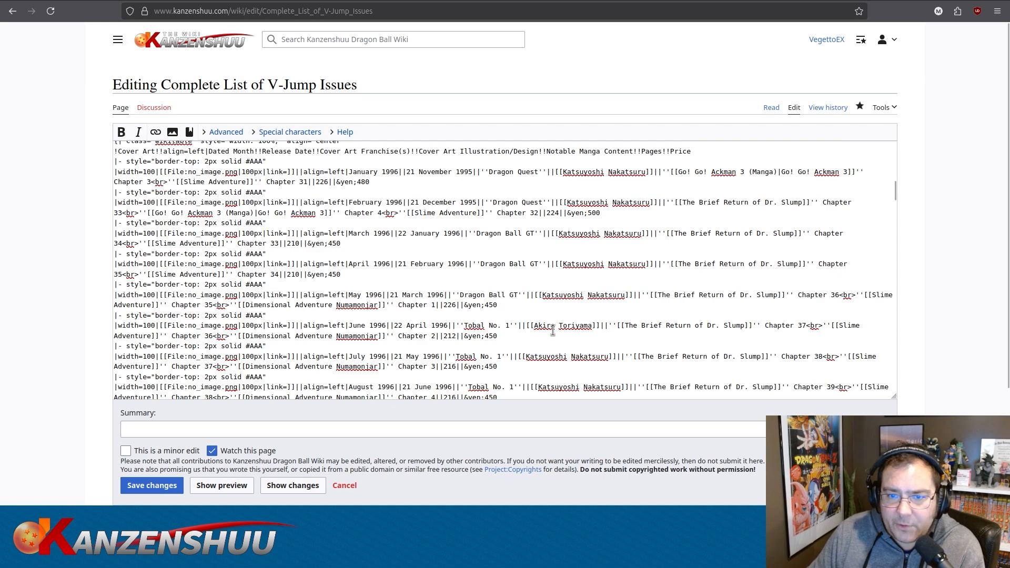
scroll(553, 331, "up", 2)
scroll(553, 331, "down", 2)
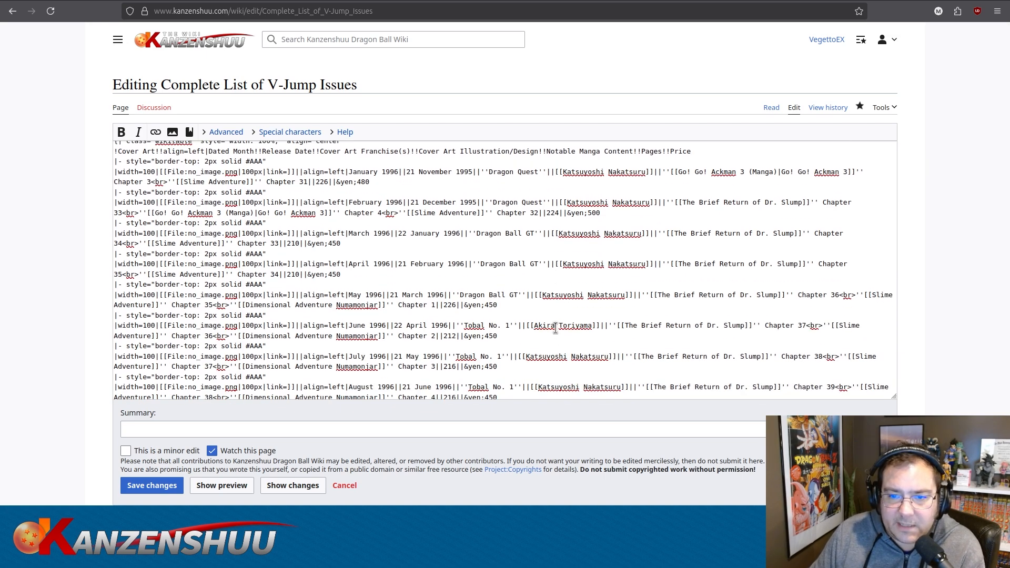
scroll(558, 327, "down", 5)
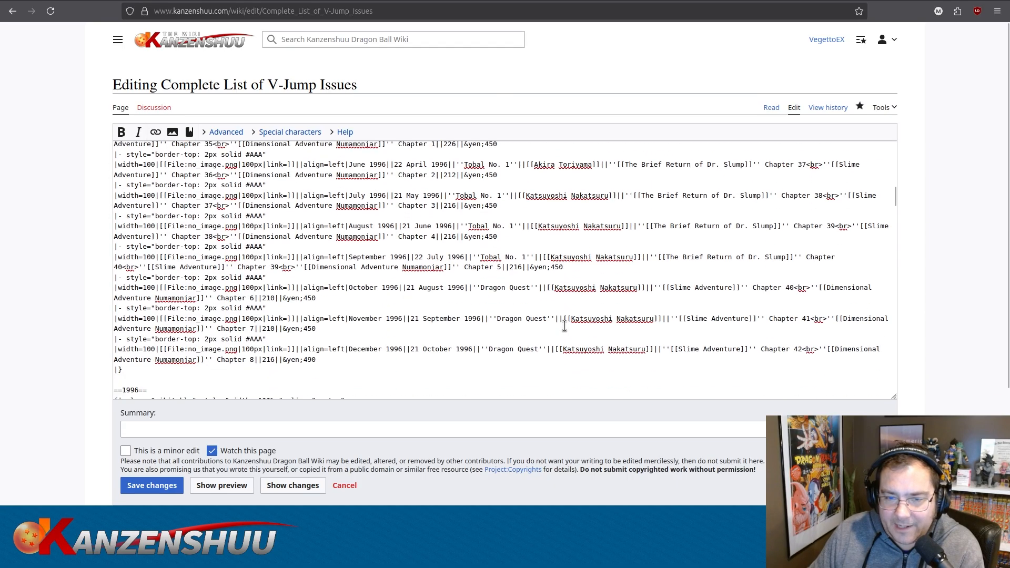
scroll(564, 327, "down", 7)
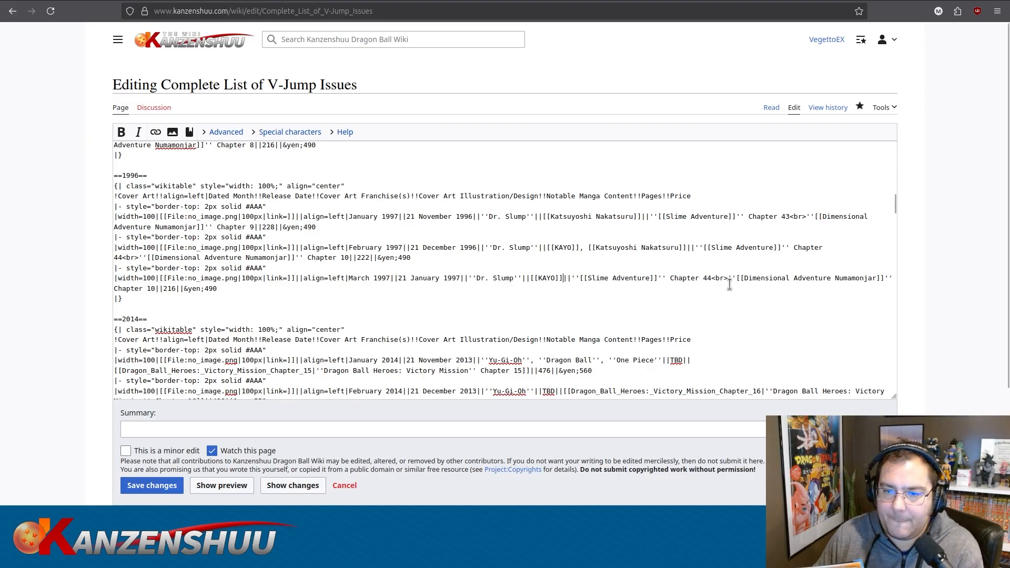
In the March 1997 row, set Slime Adventure to Chapter 45 and Dimensional Adventure Numamonjar to Chapter 11.
left_click(710, 279)
key("Delete")
type("5")
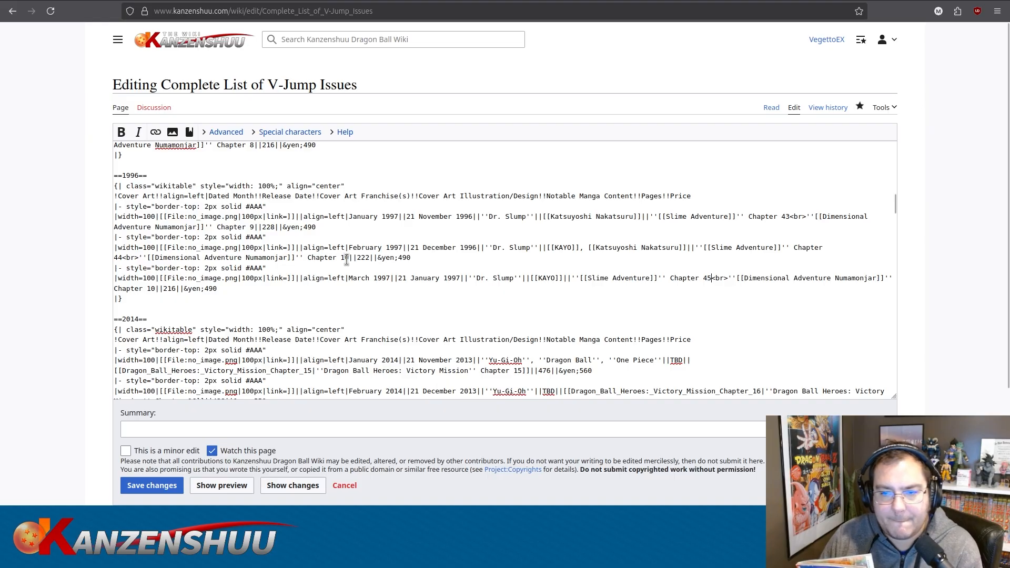
left_click(156, 288)
key("BackSpace")
type("1")
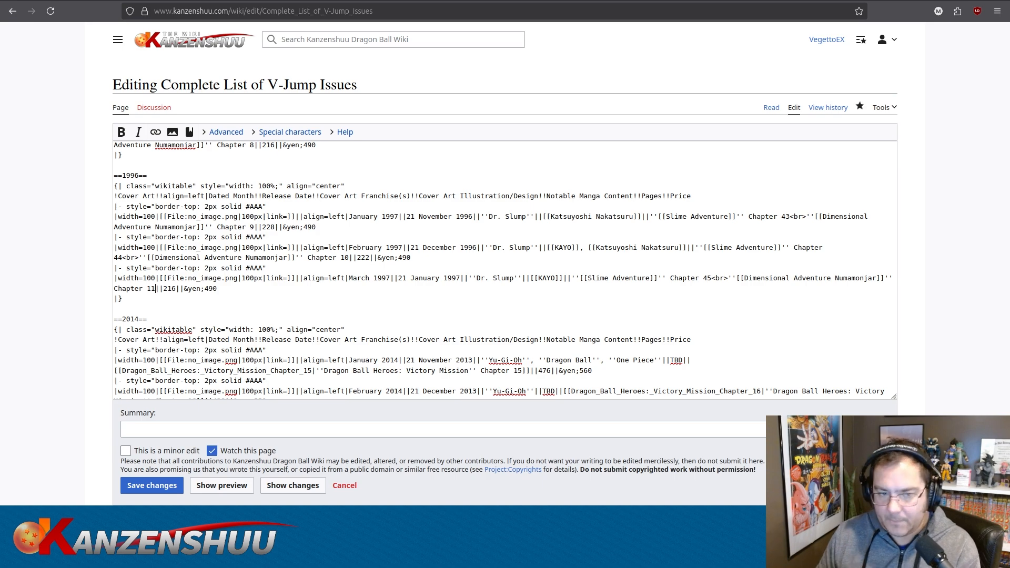
Duplicate the March 1997 row with its style line directly below the original.
left_click_drag(254, 288, 101, 270)
key("ctrl+c")
left_click(238, 287)
key("Return")
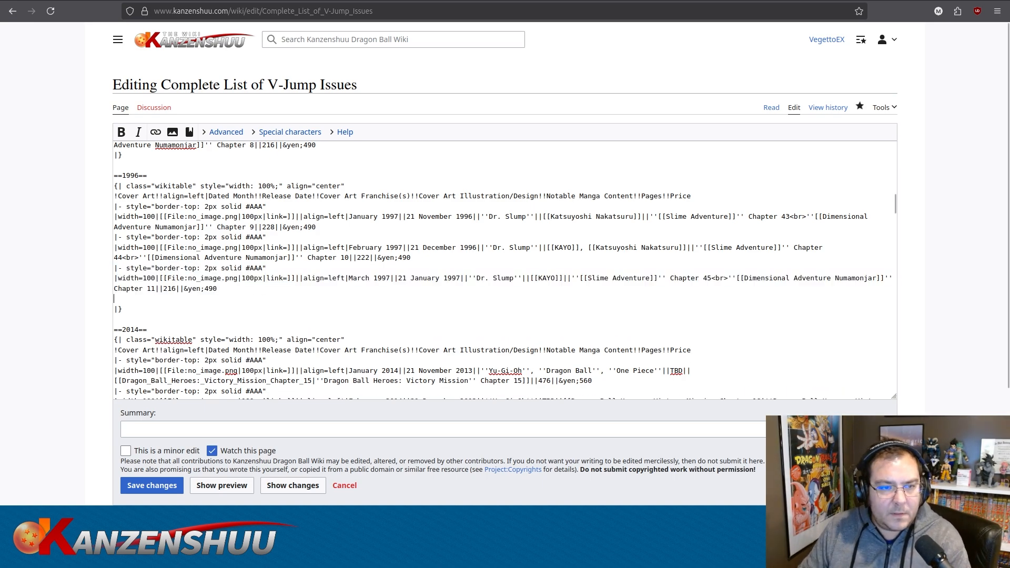
key("ctrl+v")
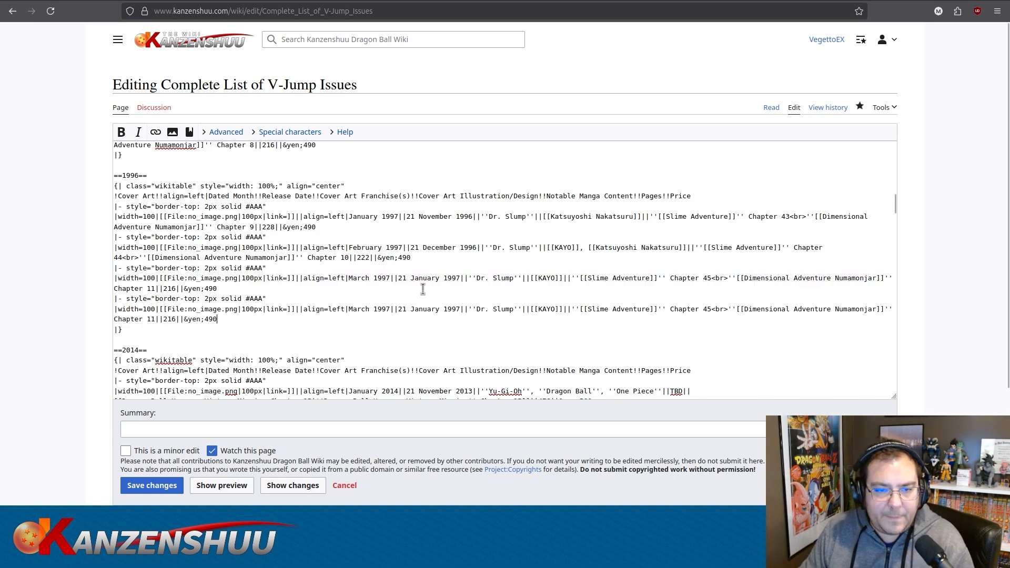
Change the new last row's dated month to April 1997 and its release date to 21 February 1997.
double_click(360, 310)
type("April")
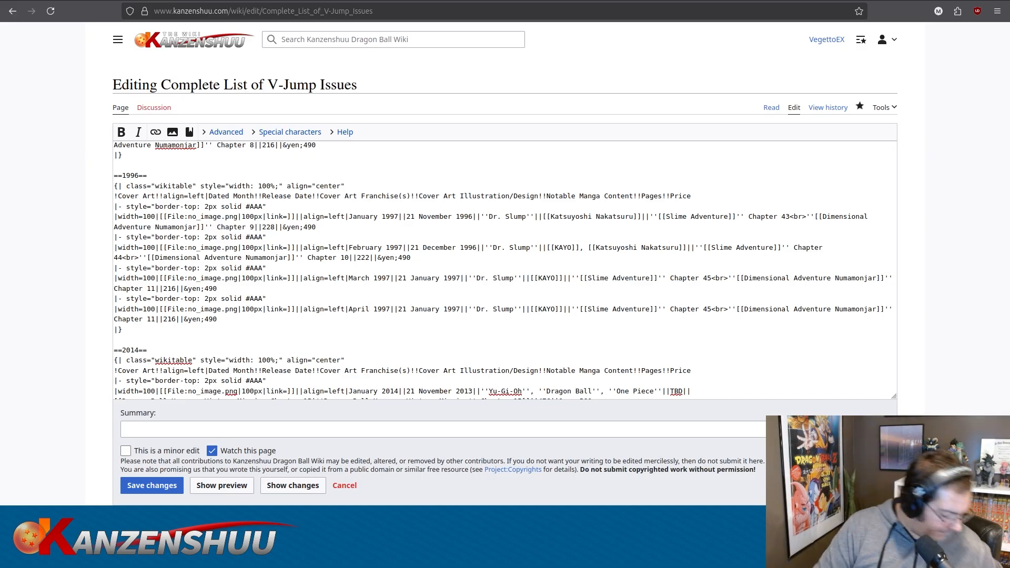
double_click(431, 310)
type("February")
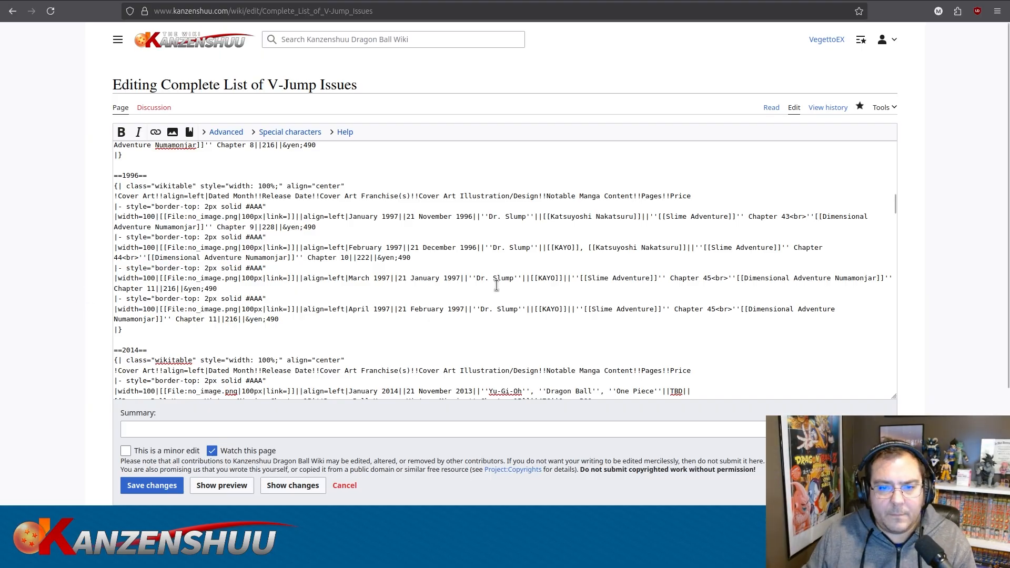
Set the April 1997 row's cover franchise to Tobal 2 and its illustration credit to Katsuyoshi Nakatsuru.
left_click_drag(480, 311, 518, 311)
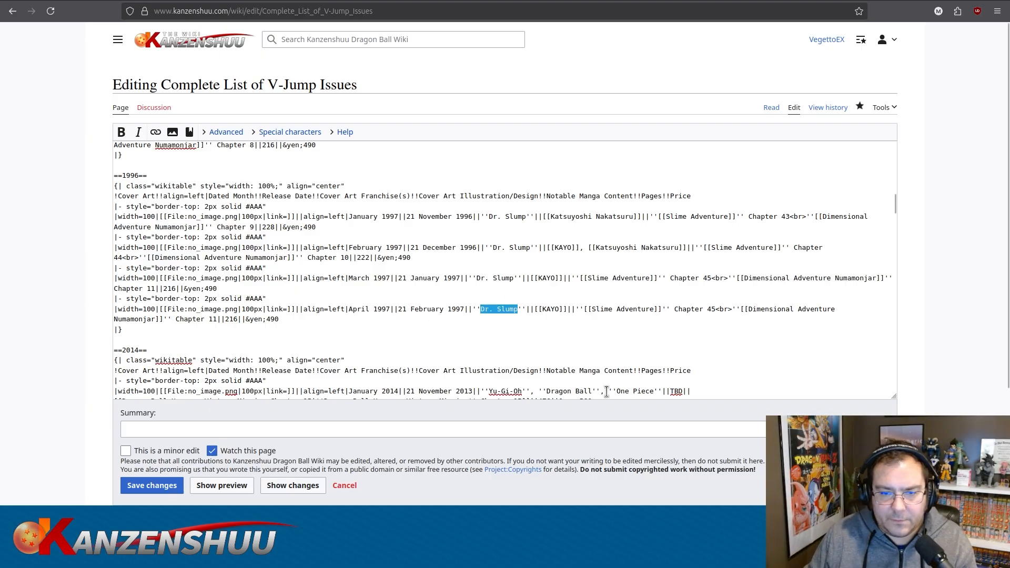
type("Tobal")
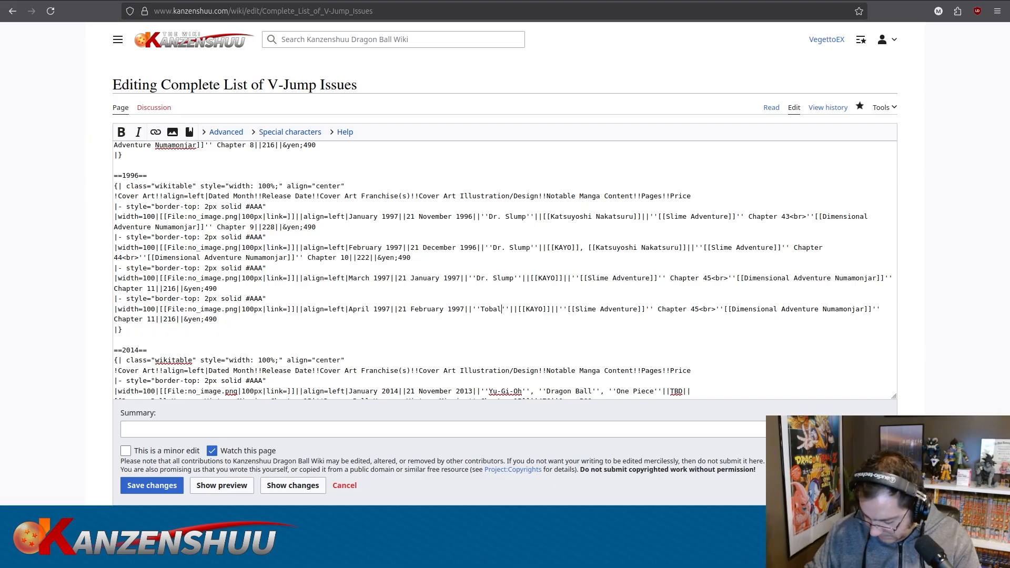
type(" 2")
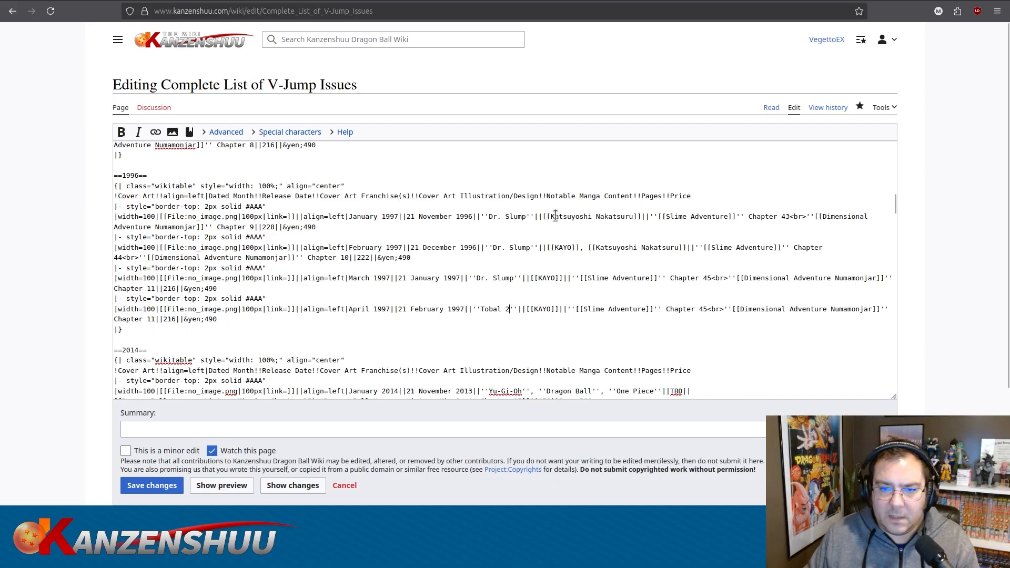
left_click_drag(551, 216, 633, 216)
key("ctrl+c")
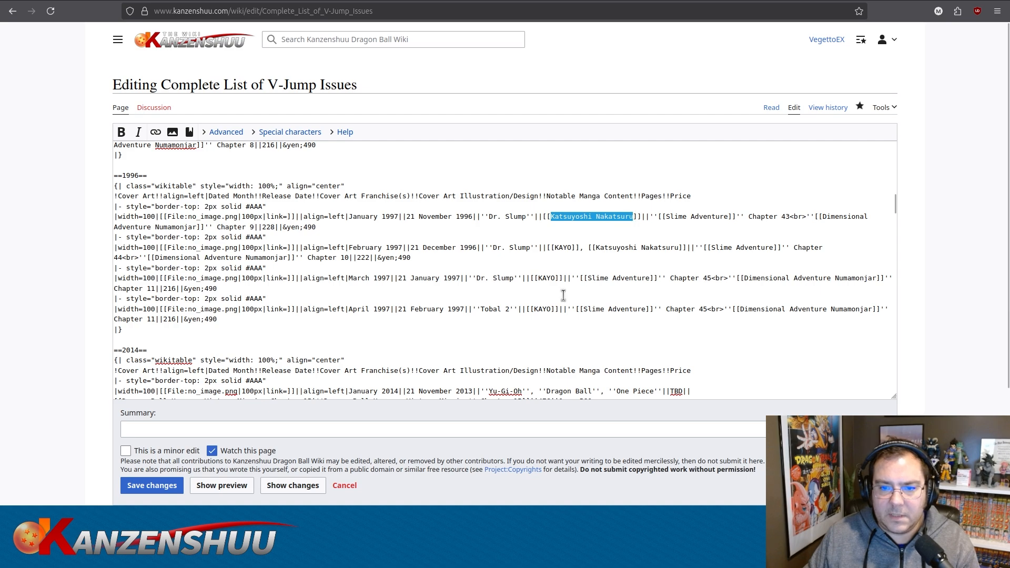
double_click(542, 310)
key("ctrl+v")
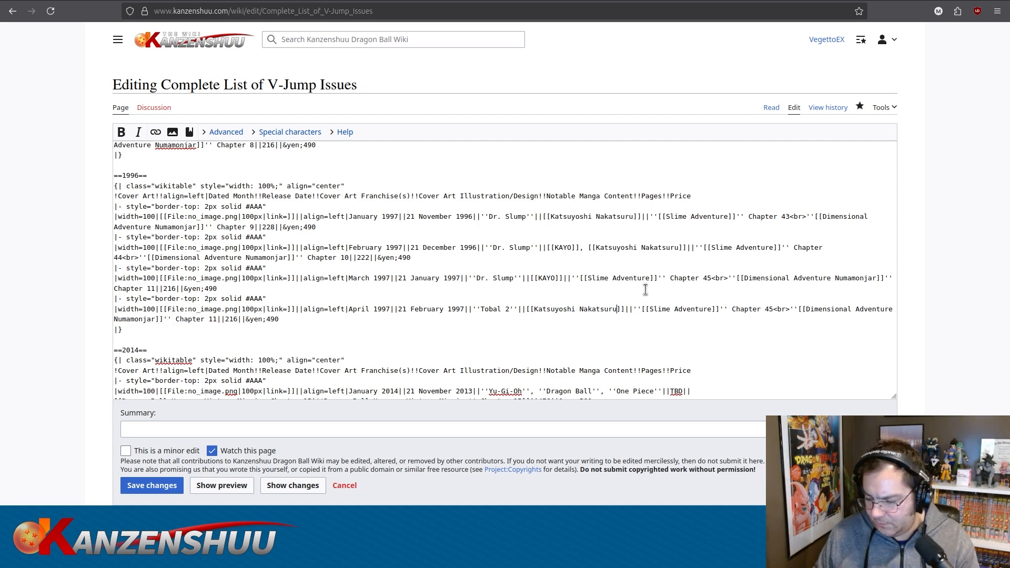
In the April 1997 row, set the price to 450 yen and the page count to 210.
left_click(272, 319)
key("Delete")
type("5")
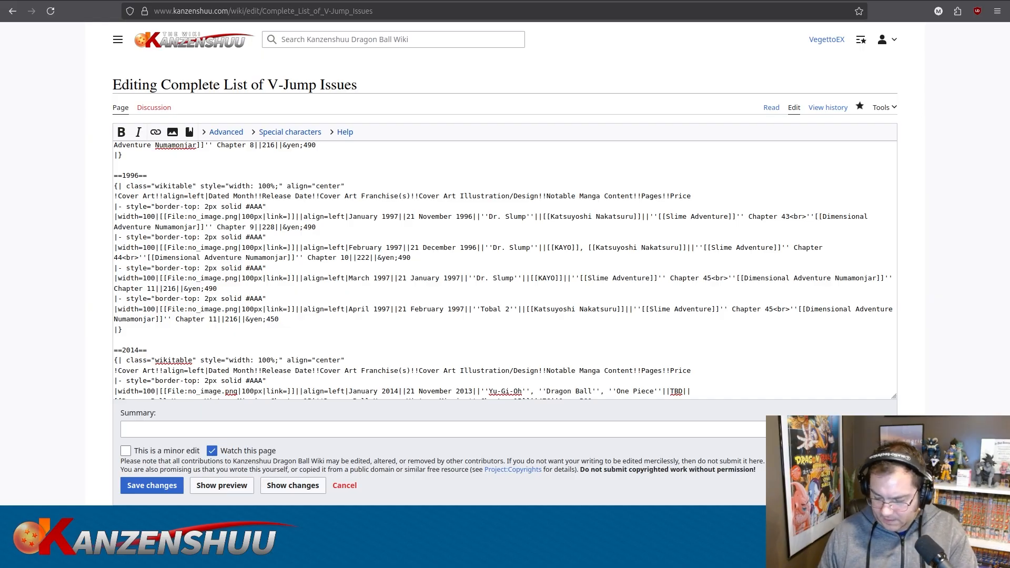
double_click(232, 319)
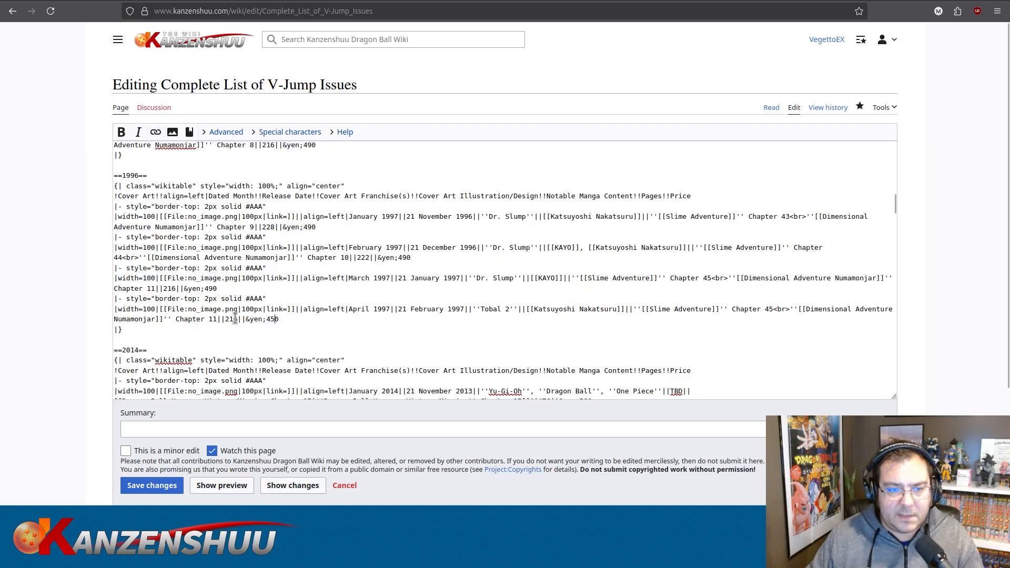
type("12")
key("BackSpace")
key("BackSpace")
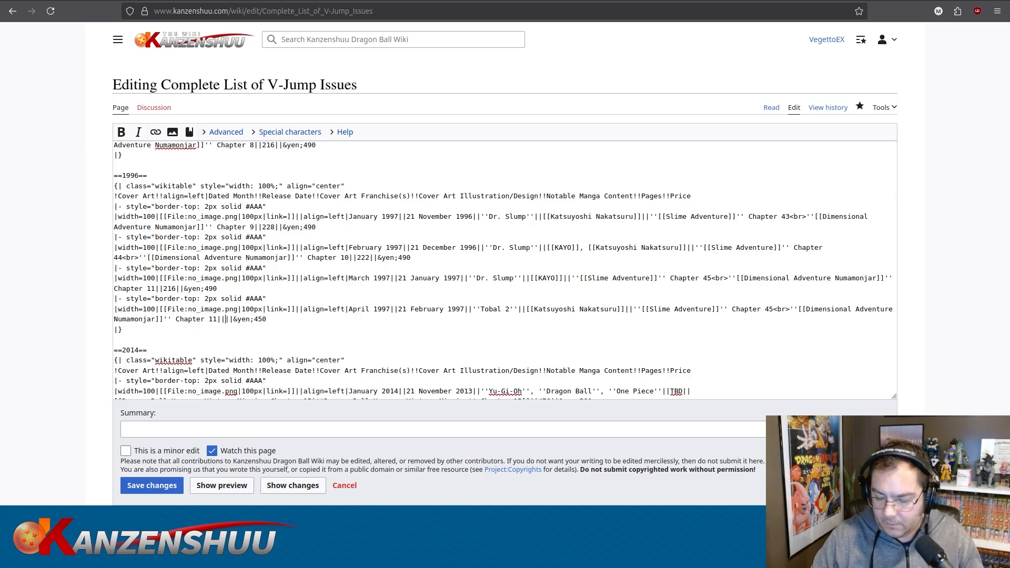
type("210")
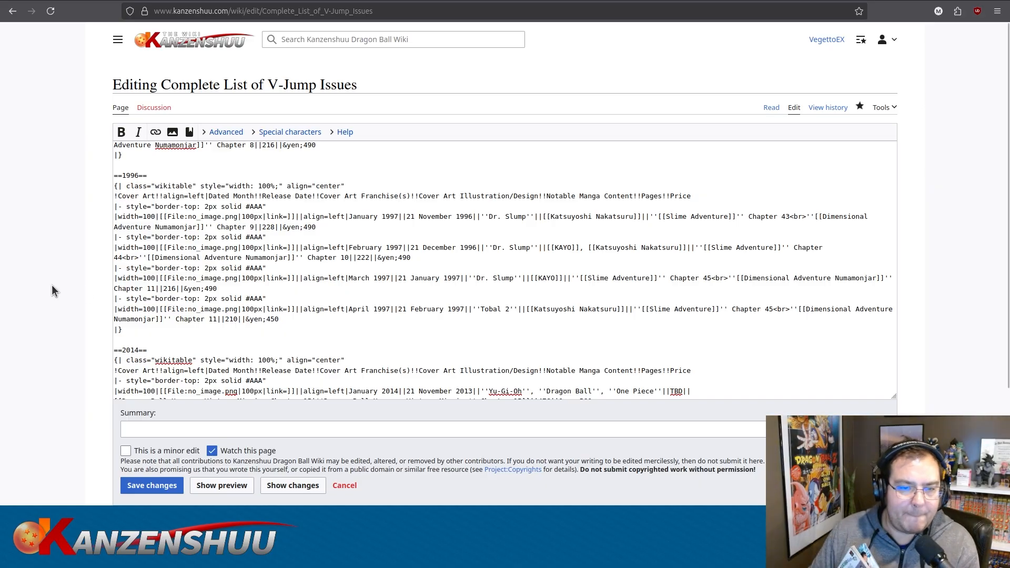
In the April 1997 row, set Slime Adventure to Chapter 46 and Dimensional Adventure Numamonjar to Chapter 12.
left_click(772, 310)
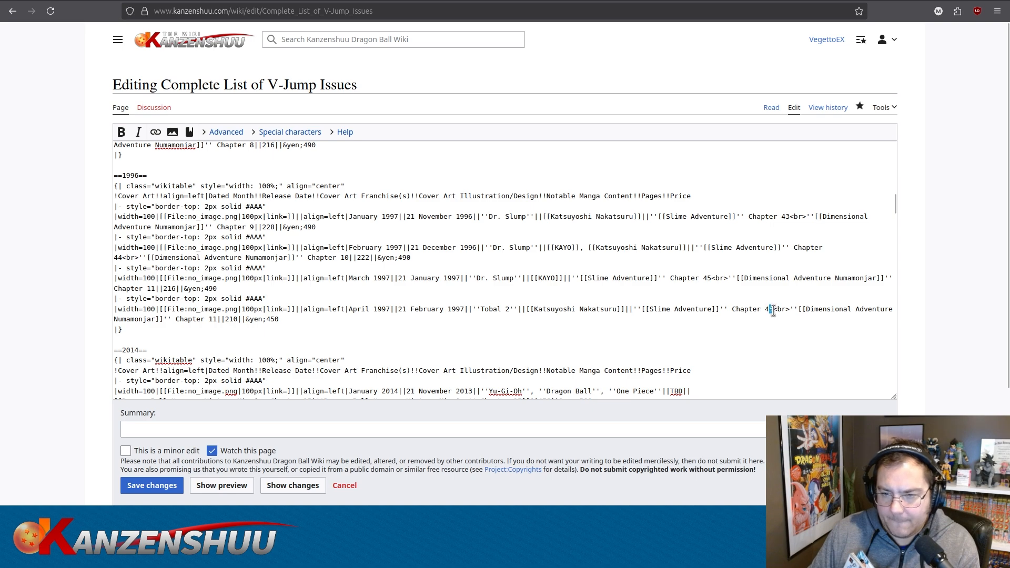
key("BackSpace")
type("6")
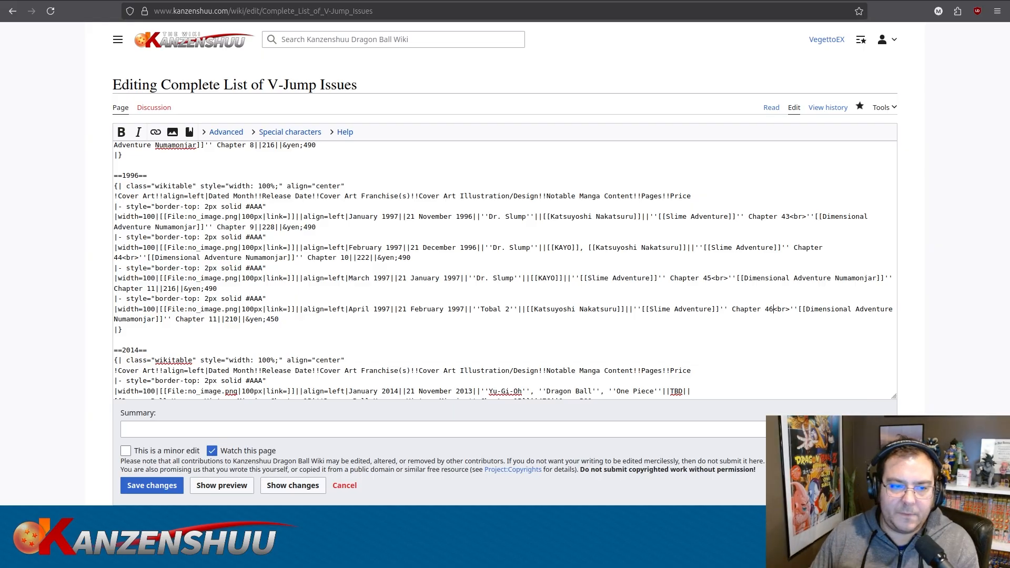
left_click_drag(213, 320, 218, 321)
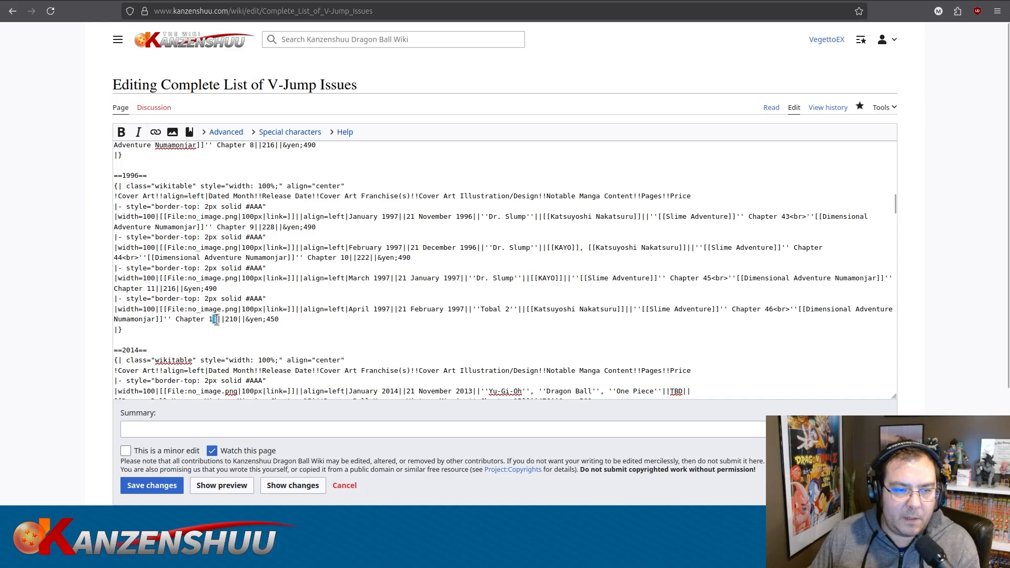
type("2")
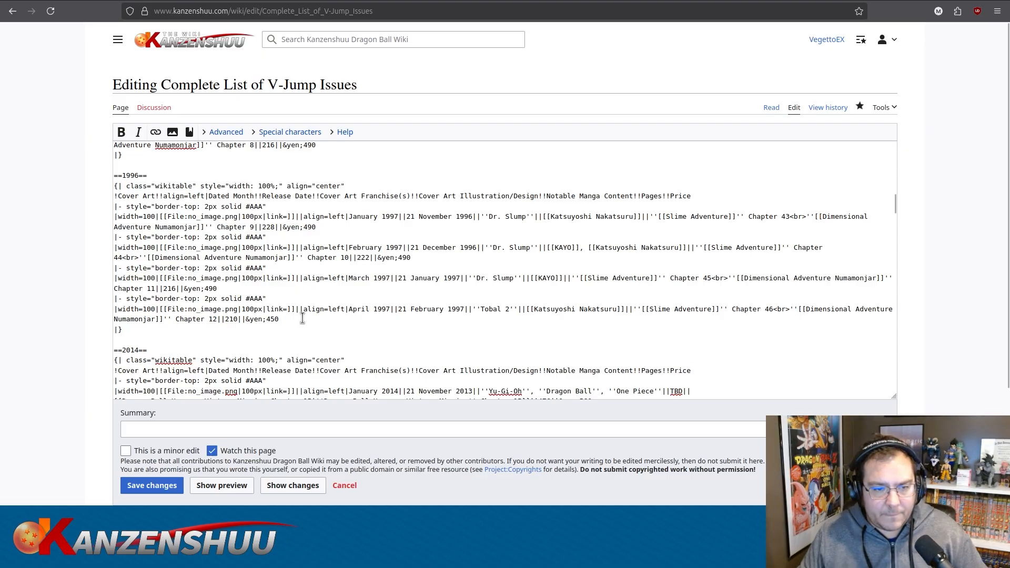
Duplicate the April 1997 row with its style line directly below the original.
left_click_drag(280, 319, 67, 296)
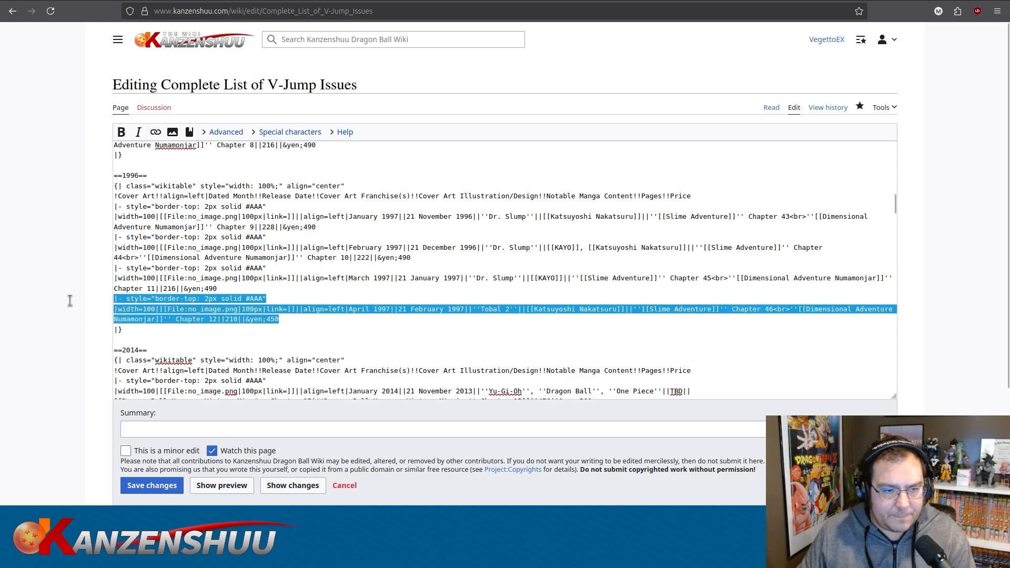
left_click(298, 322)
key("Return")
key("ctrl+v")
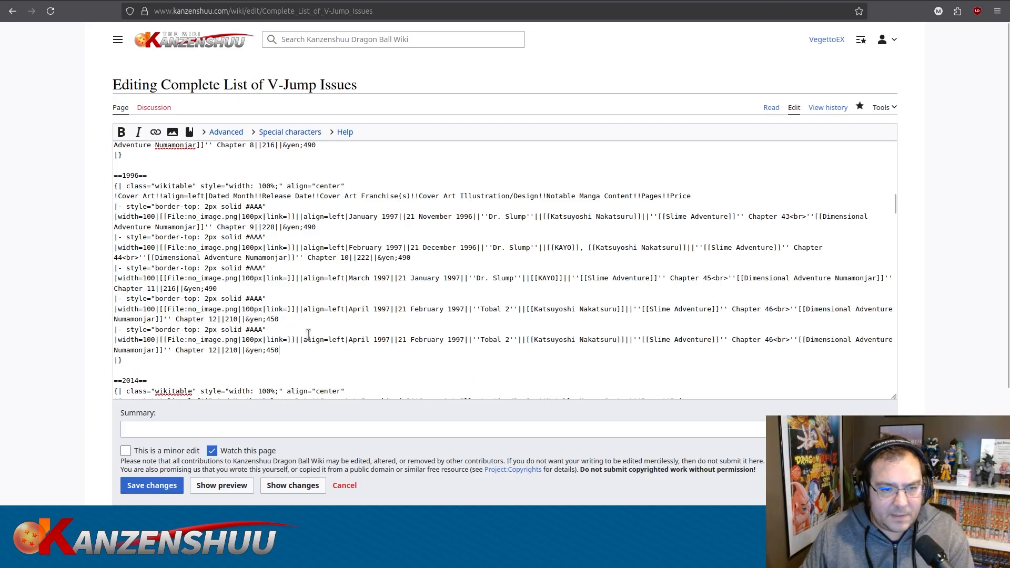
Change the new last row's dated month to May 1997 and replace the month in its release date.
double_click(364, 341)
type("May")
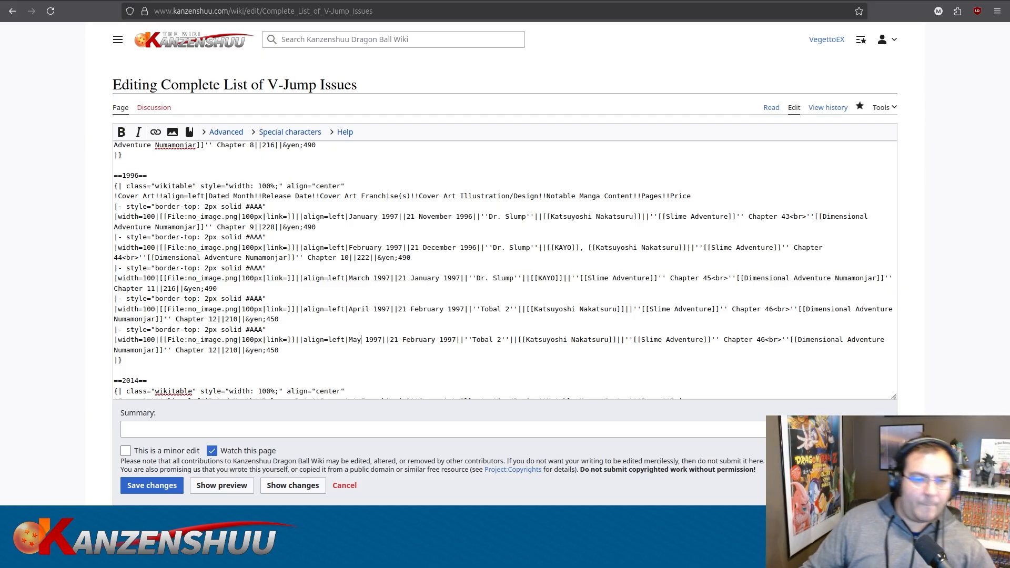
double_click(419, 340)
type("M")
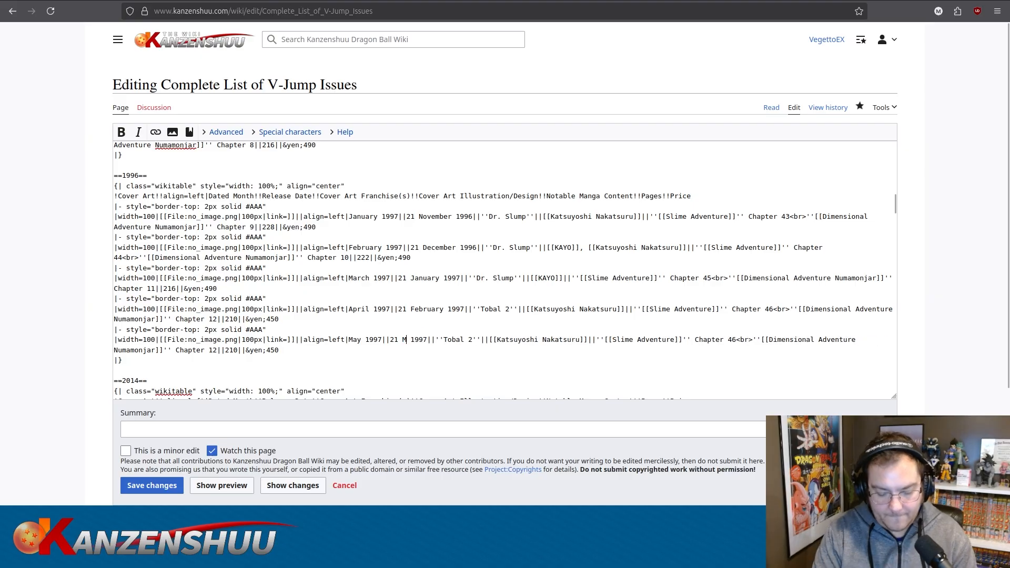
Complete the May 1997 row's release date as 21 March 1997 and set its page count to 214.
type("arch")
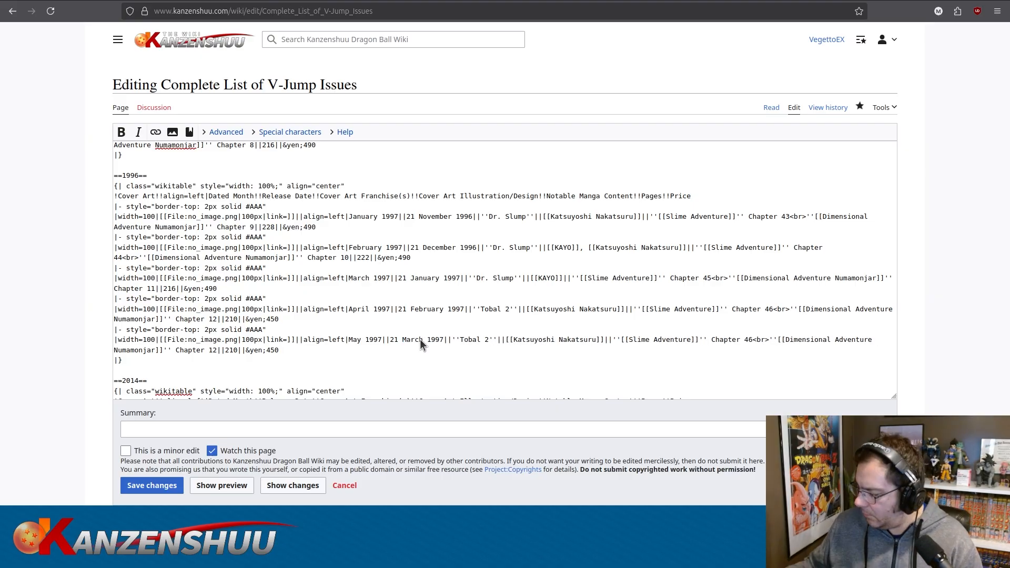
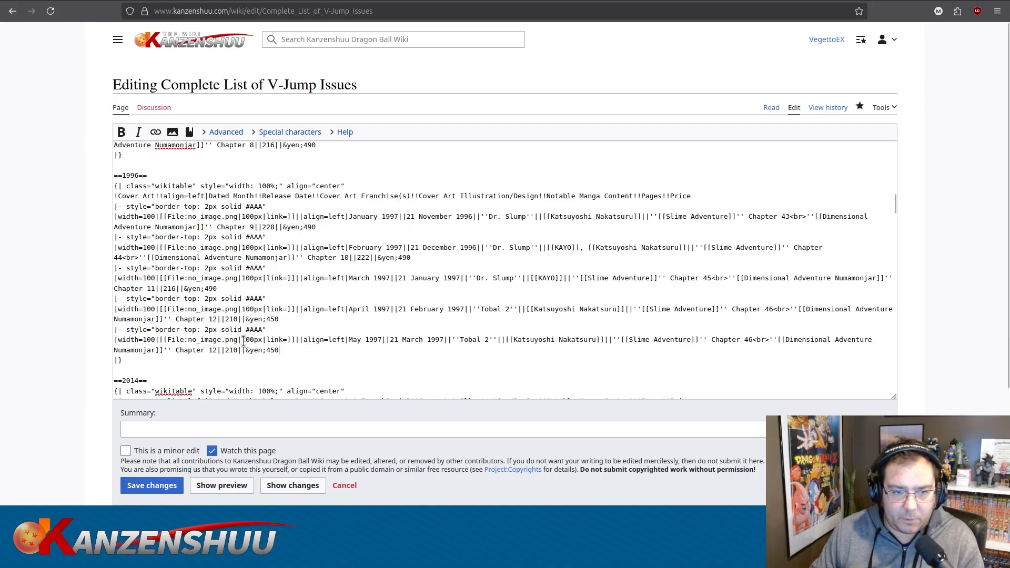
left_click_drag(234, 351, 238, 352)
type("4")
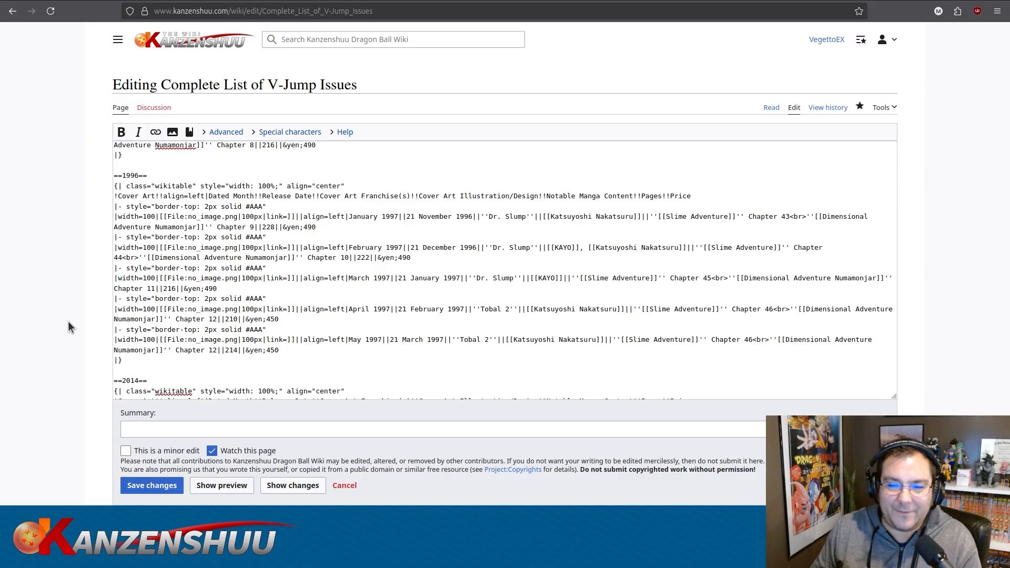
In the May 1997 row, set Slime Adventure to Chapter 47 and Dimensional Adventure Numamonjar to Chapter 13.
left_click(753, 340)
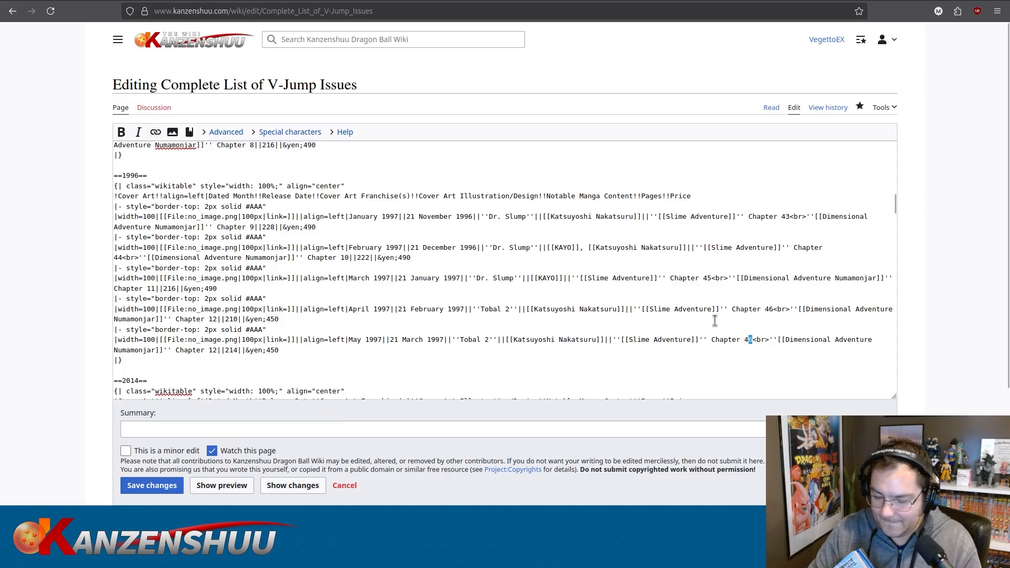
key("BackSpace")
type("7")
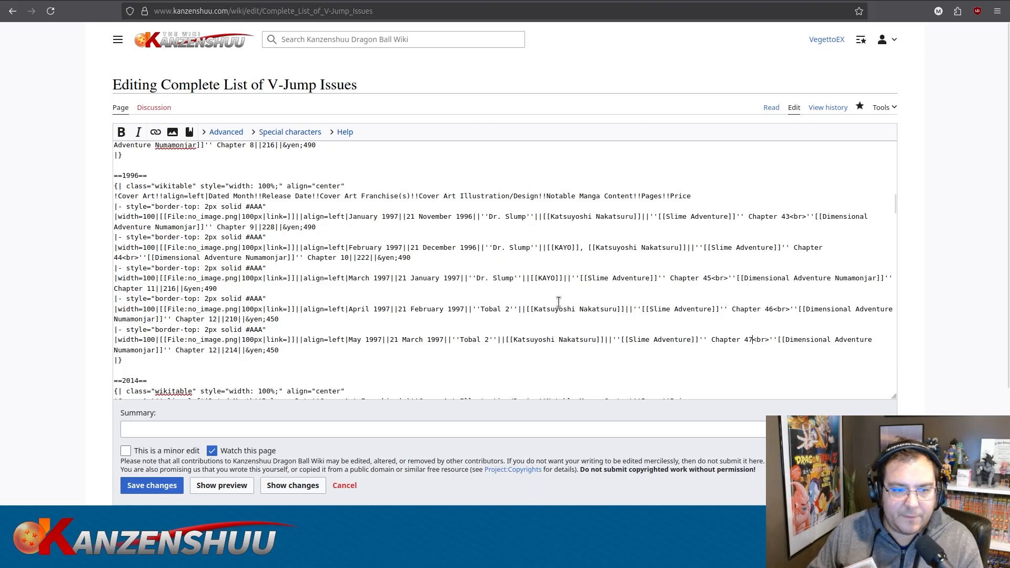
left_click_drag(213, 350, 215, 350)
type("3")
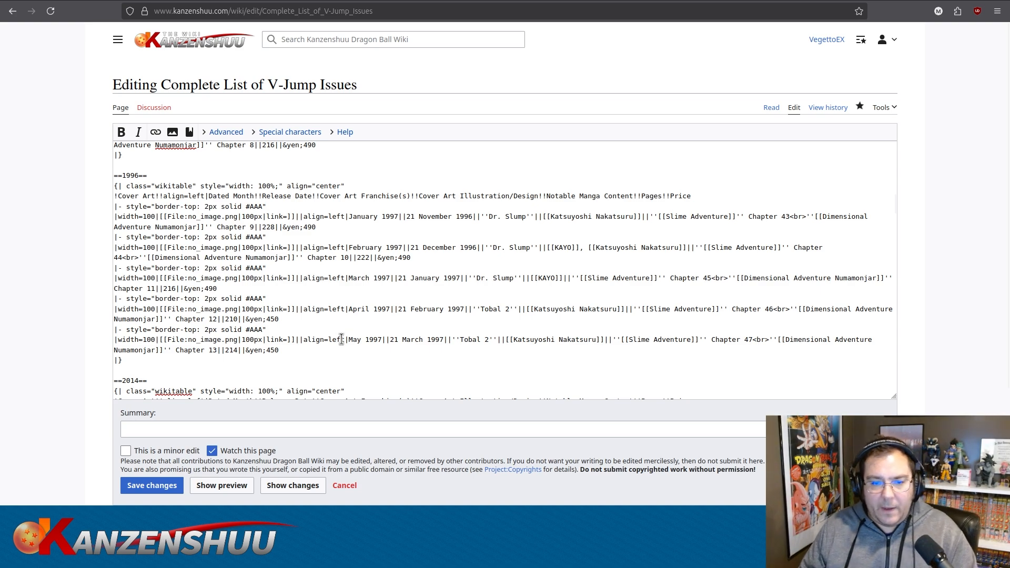
Duplicate the May 1997 row, including its border style line, directly below itself in the table.
left_click_drag(303, 352, 105, 338)
key("ctrl+c")
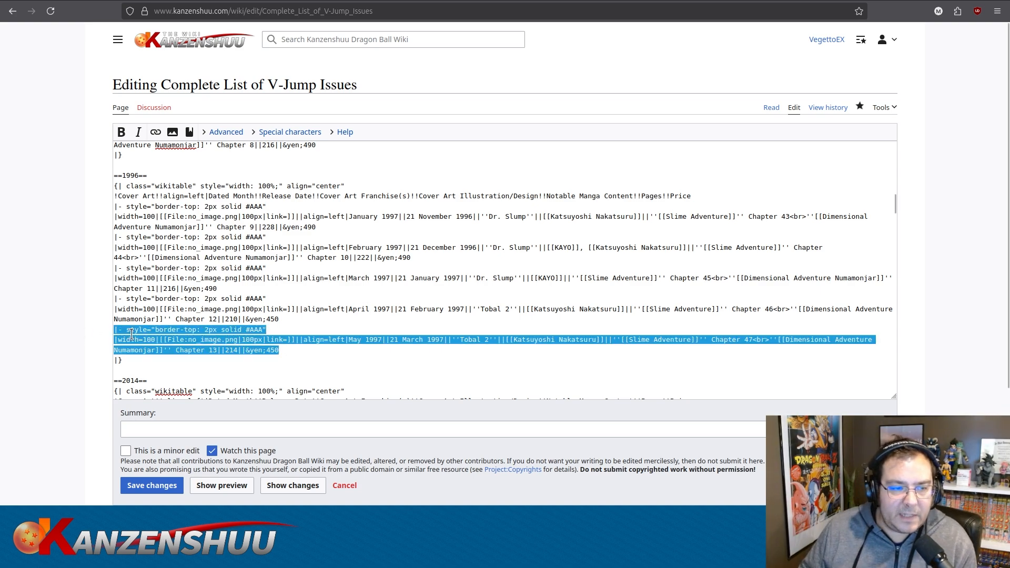
left_click(292, 351)
key("Return")
key("ctrl+v")
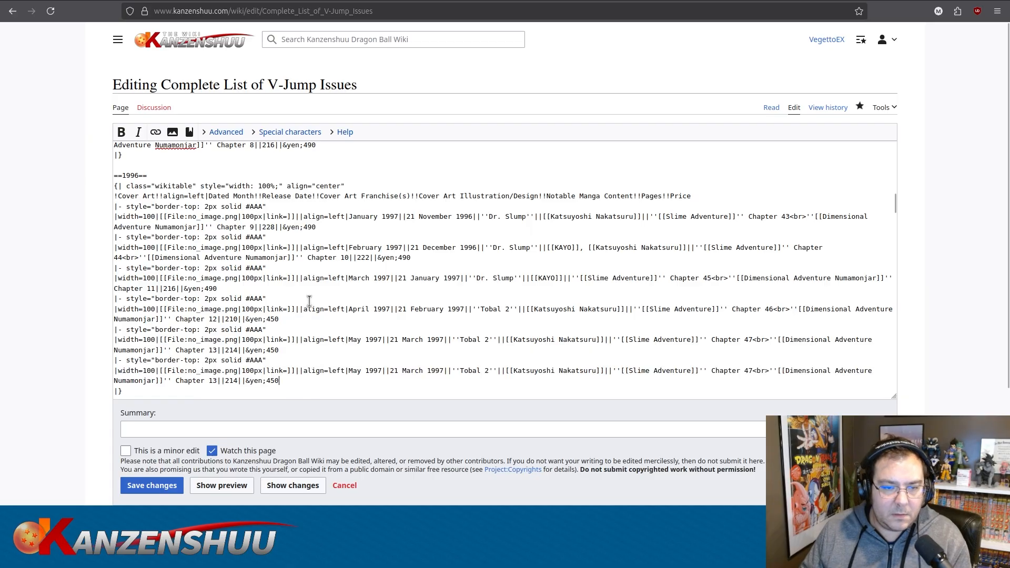
In the duplicated row, set the dated month to June 1997 and the release date to 21 April 1997.
scroll(311, 297, "down", 2)
double_click(355, 317)
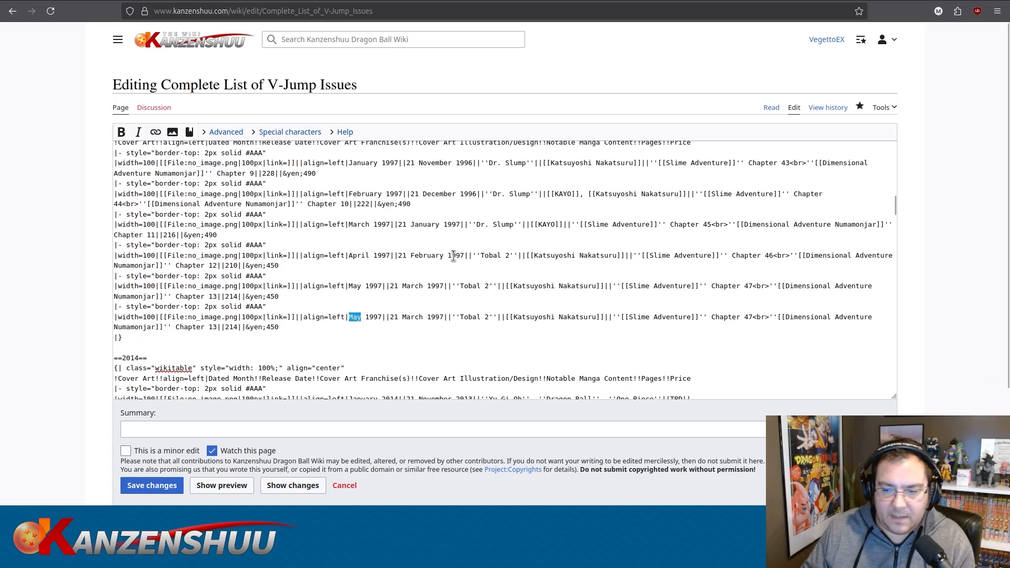
type("June")
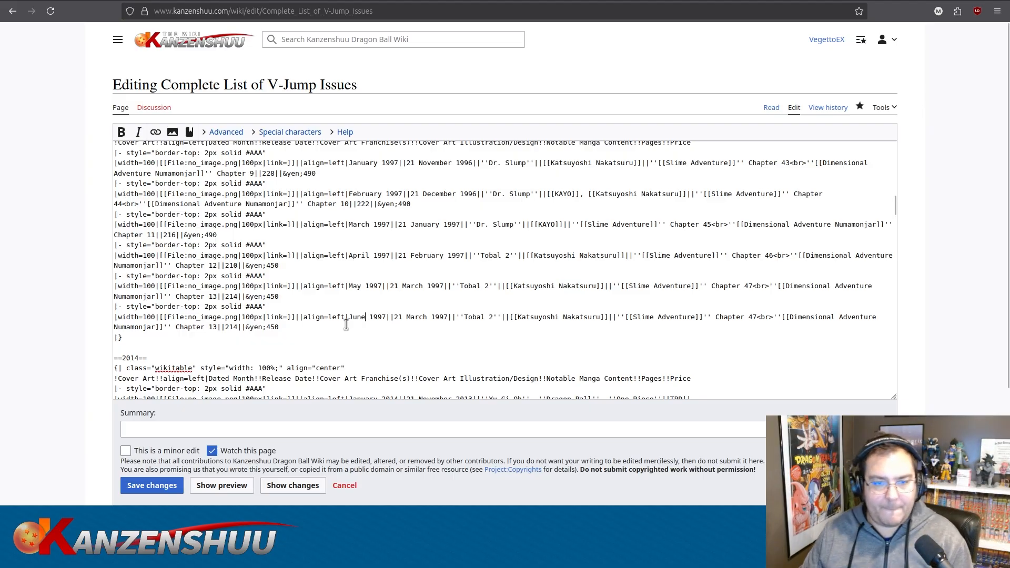
double_click(413, 319)
type("April")
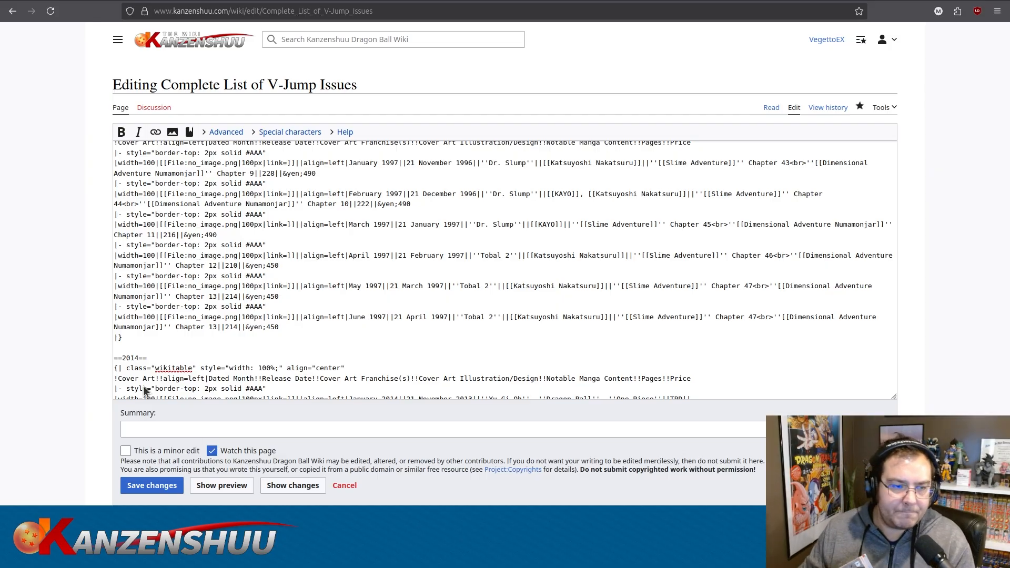
In the June 1997 row, set Slime Adventure to Chapter 48 and Dimensional Adventure Numamonjar to Chapter 14.
left_click(755, 316)
key("BackSpace")
type("8")
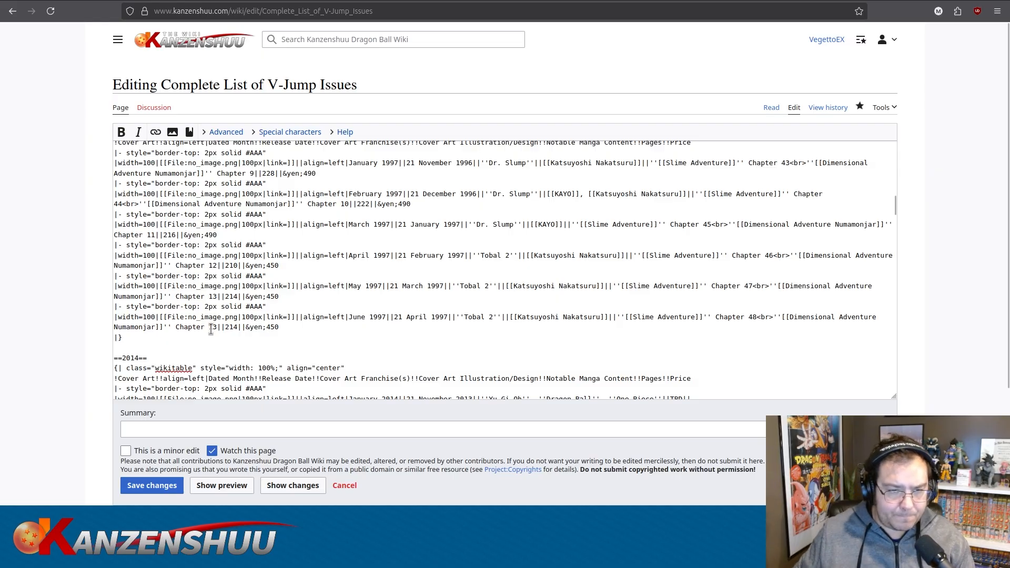
left_click_drag(216, 327, 213, 327)
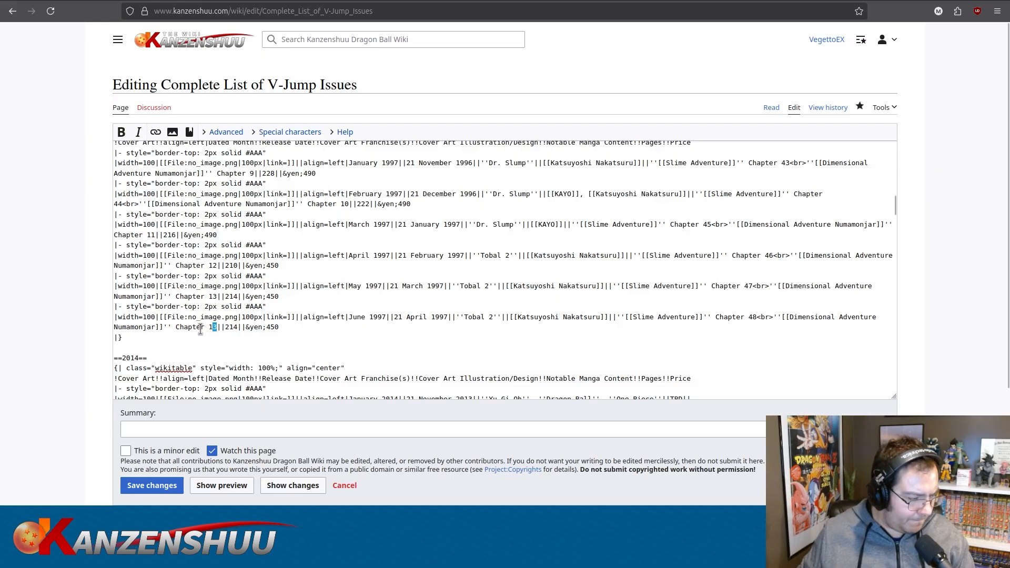
type("4")
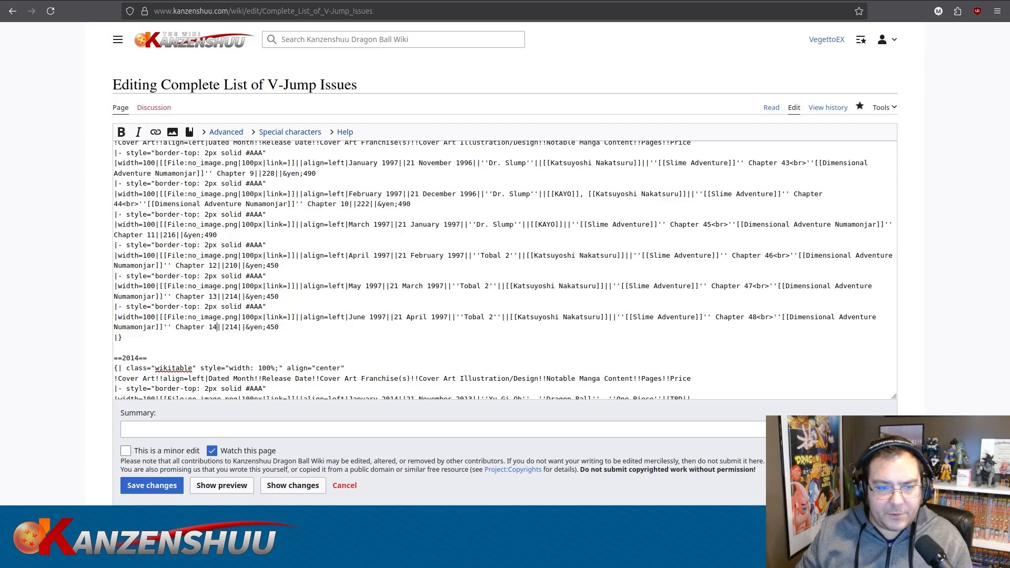
After Chapter 14 in the June 1997 row, add a line break and begin a piped link with "<br>''[[Savings Warrior Cashman (1997)|".
type("<br")
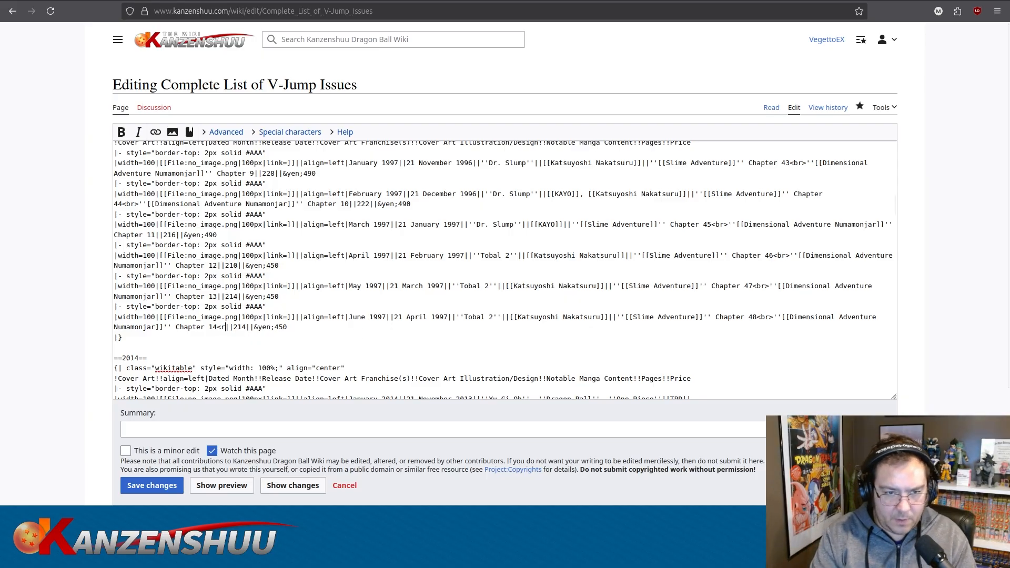
type(">''[")
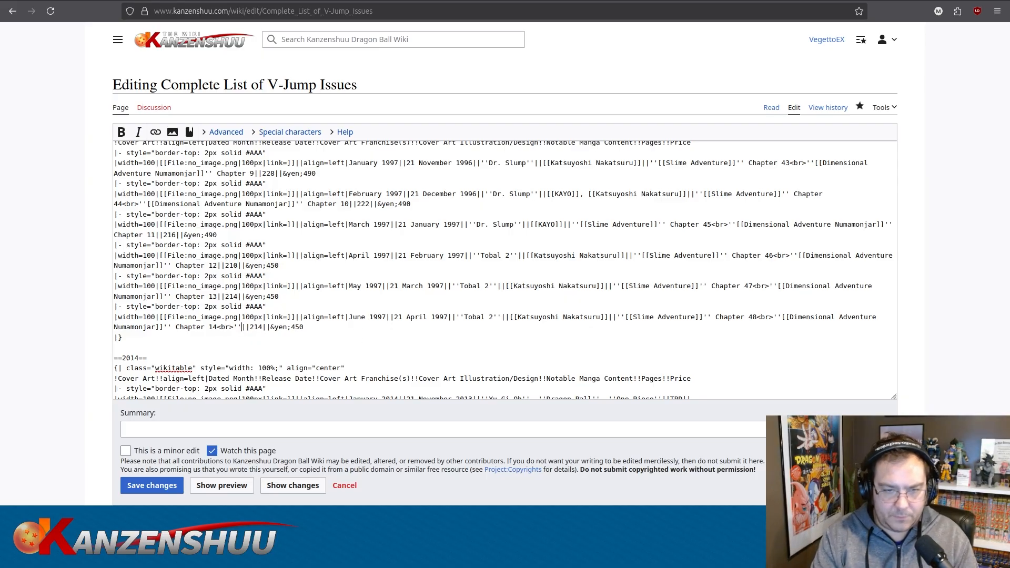
type("[Savings Warrior Cash")
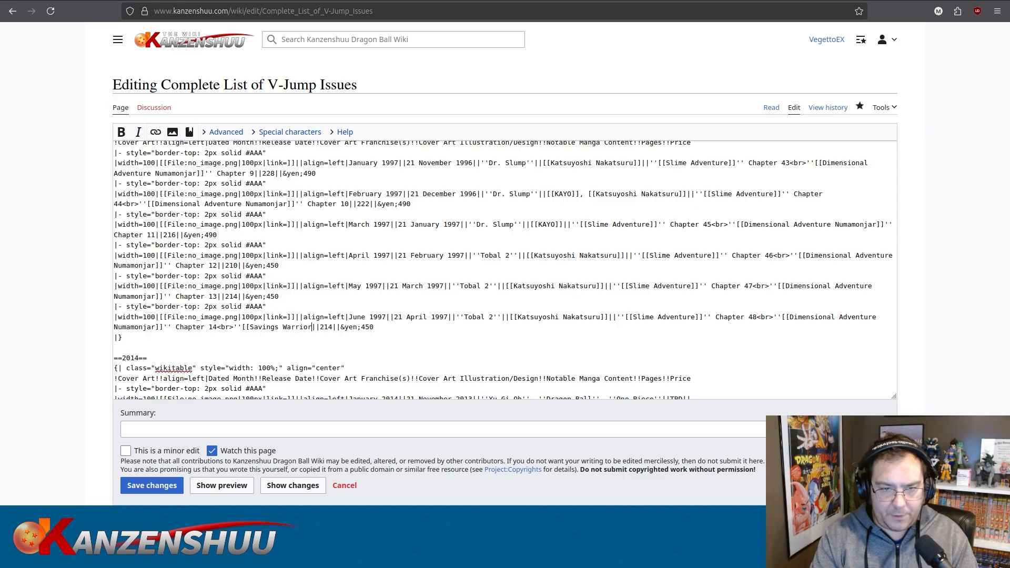
type("man (1997)")
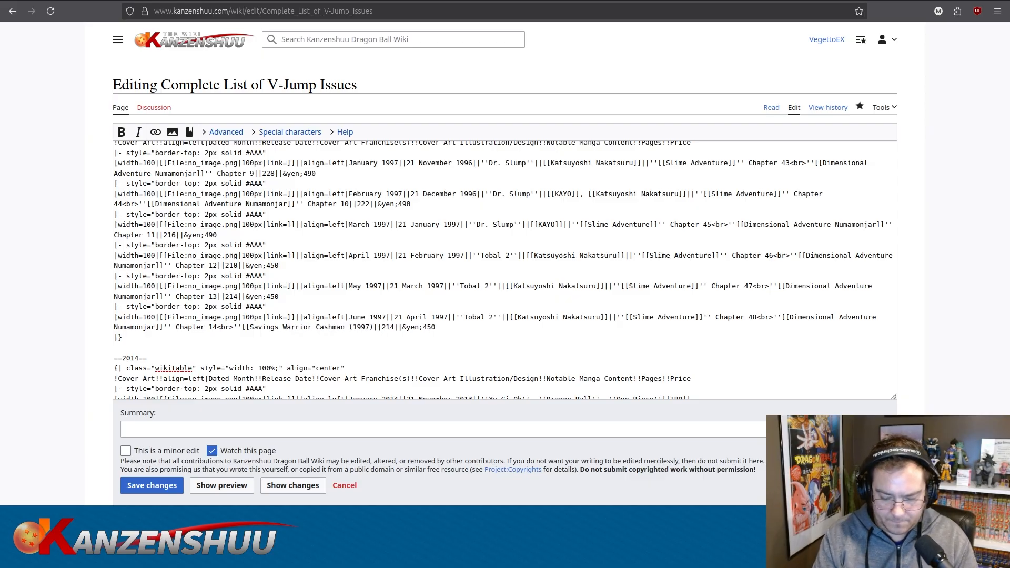
type("]")
key("BackSpace")
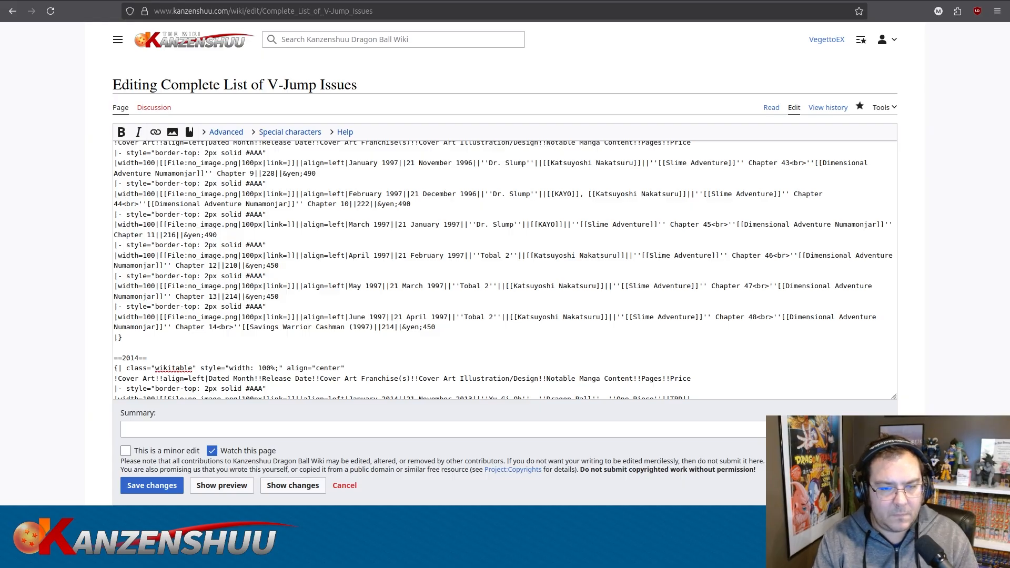
key("BackSpace")
key("BackSpace")
key("BackSpace")
key("BackSpace")
key("BackSpace")
key("BackSpace")
key("BackSpace")
key("BackSpace")
key("BackSpace")
key("BackSpace")
key("BackSpace")
key("BackSpace")
key("BackSpace")
key("BackSpace")
key("BackSpace")
key("BackSpace")
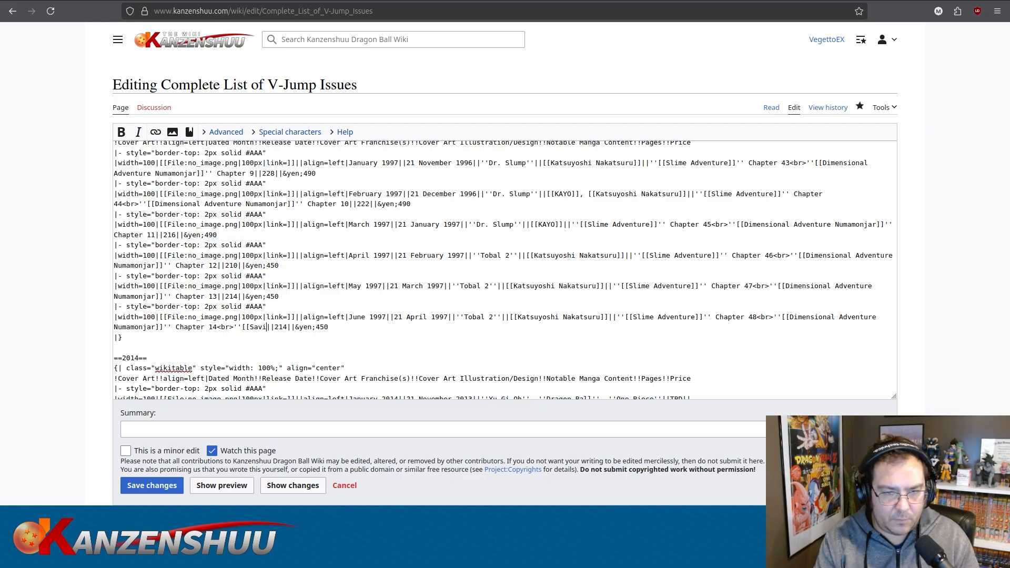
type("ngs Warrior Cashma")
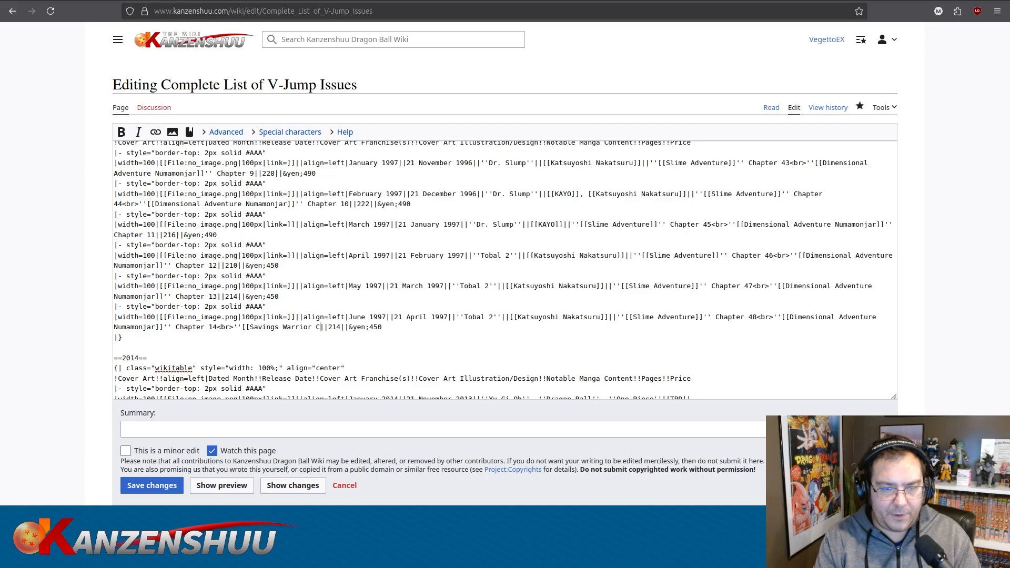
type("n (")
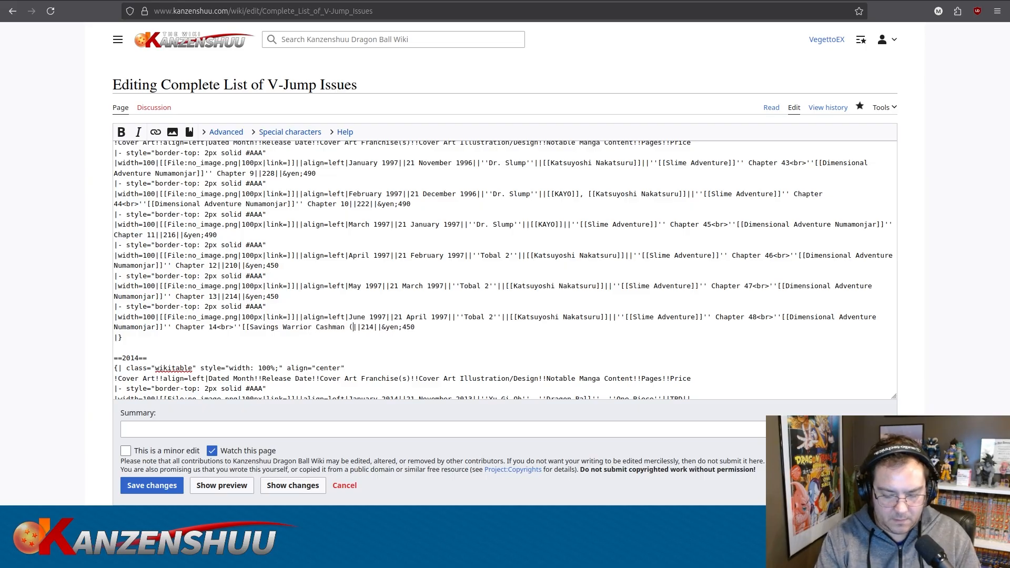
type("1997)]")
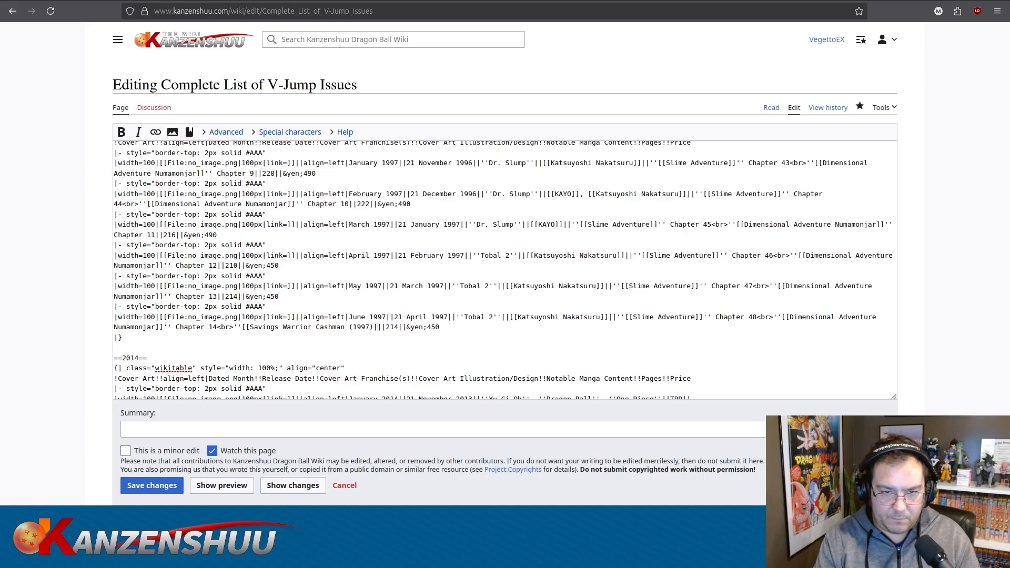
Give the link the display text "''Savings Warrior Cashman'' (1997)", close it and append "Chapter 1".
type("''Savings Warrior Cas")
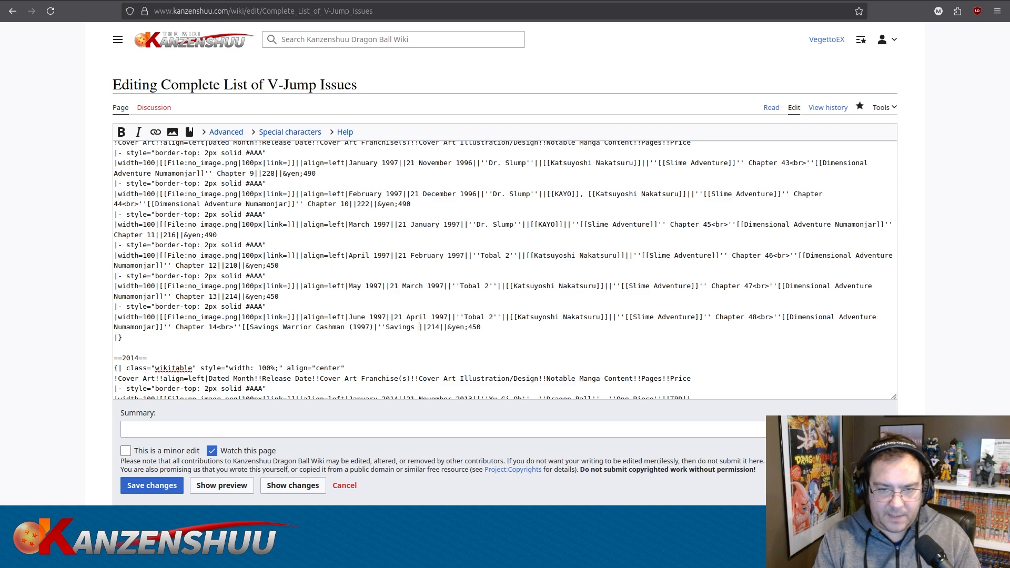
type("hman'' (")
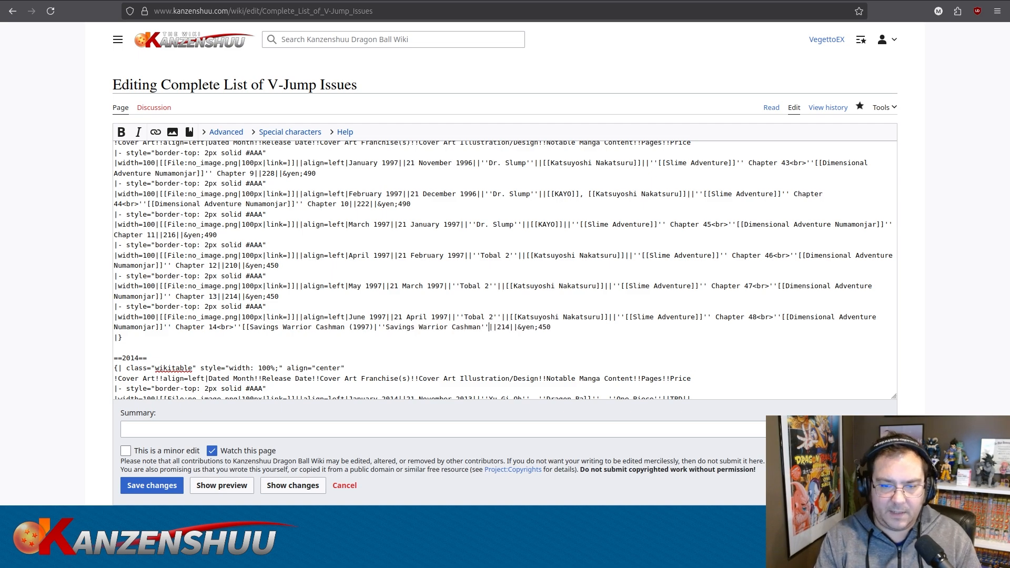
type("1")
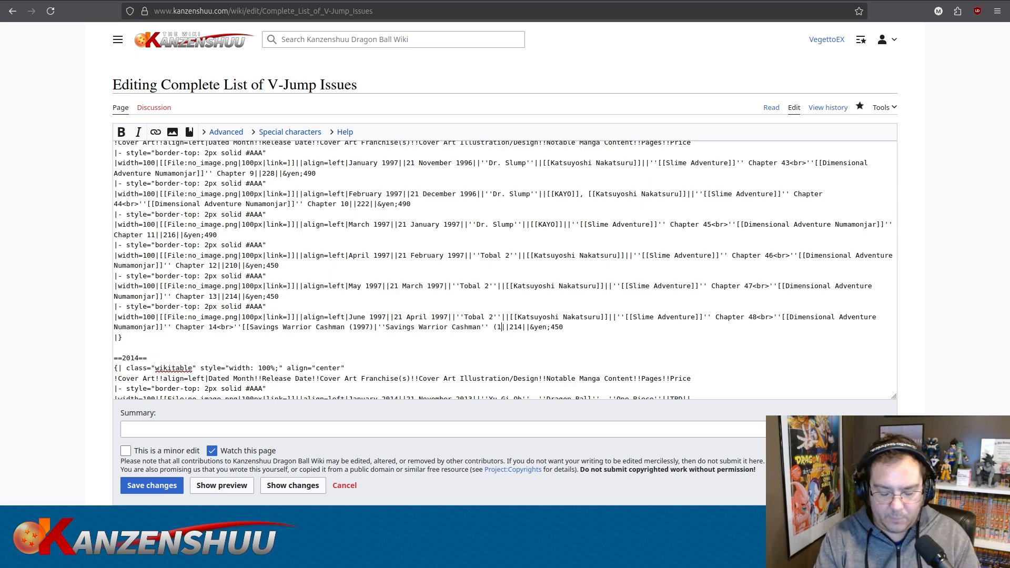
type("997)")
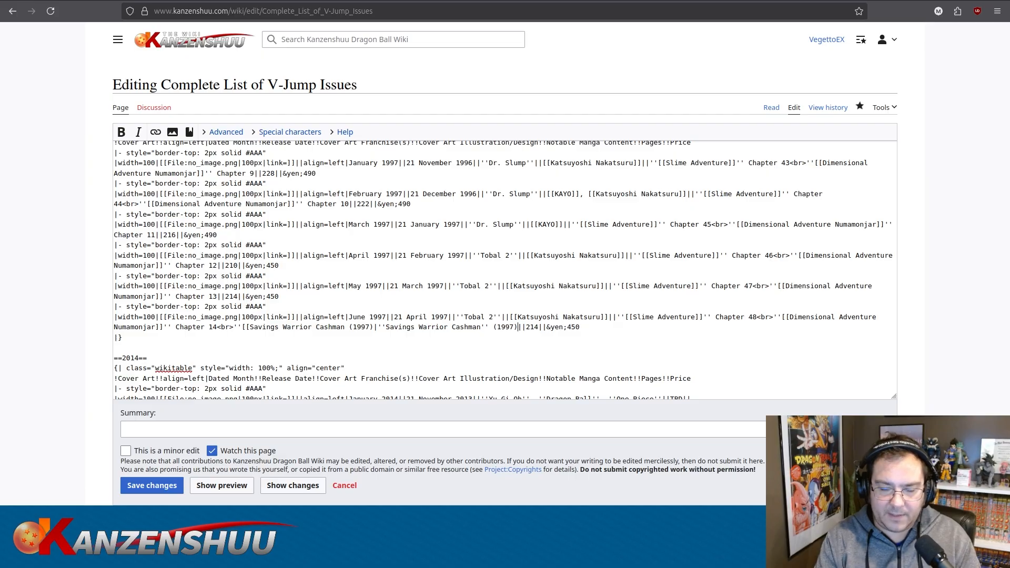
type("]] Chapter 1")
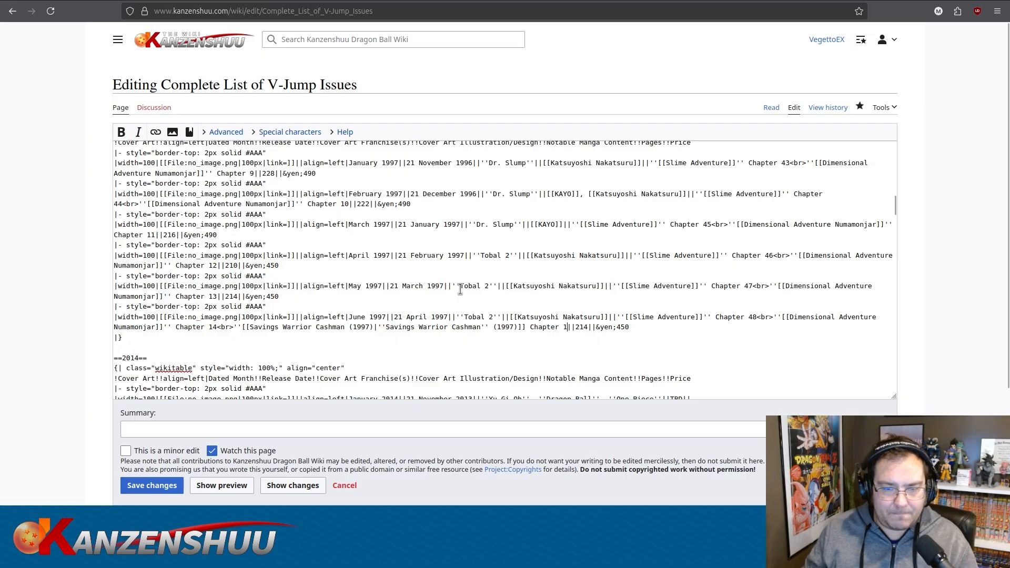
Preview the page, check the 1996 and 1997 issue tables against each other, and return to the wikitext editor.
key("ctrl+a")
left_click(224, 485)
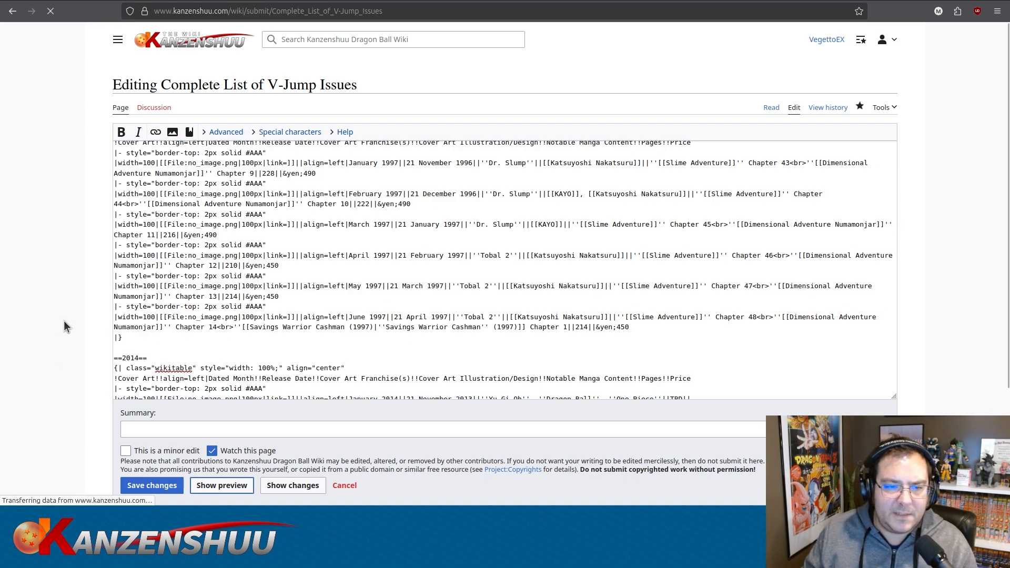
scroll(77, 323, "down", 15)
scroll(77, 325, "down", 20)
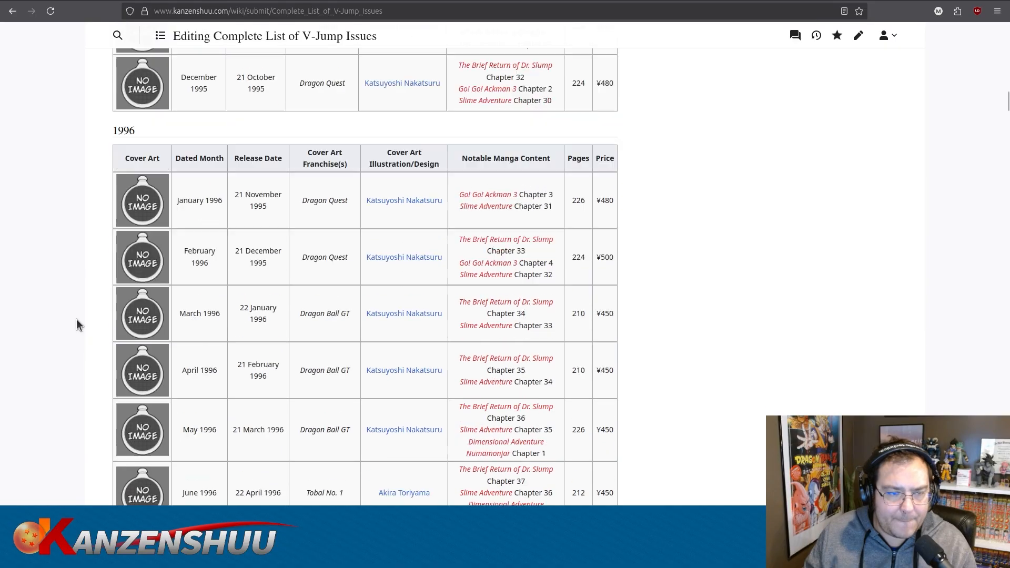
scroll(77, 324, "down", 10)
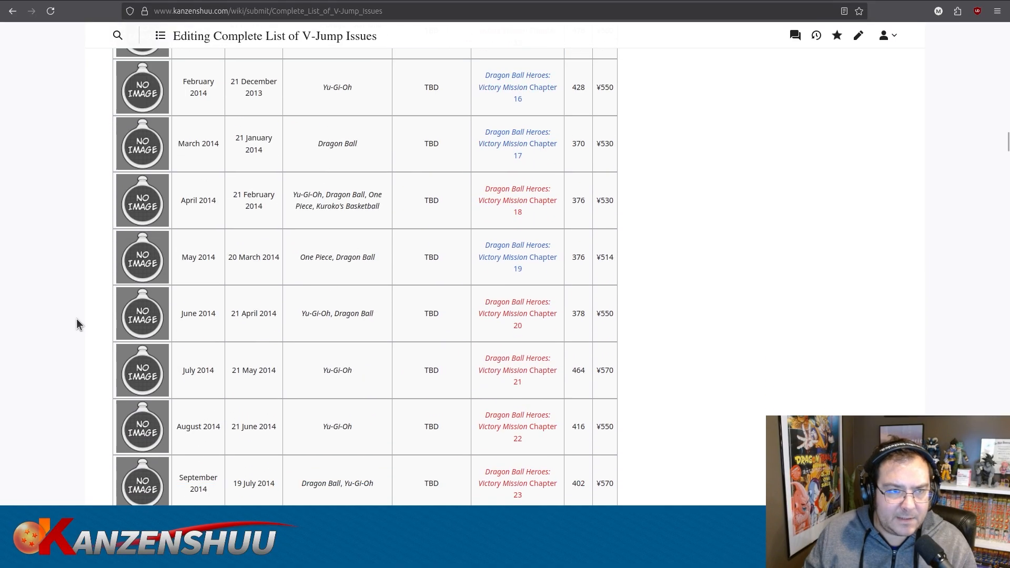
scroll(77, 324, "up", 8)
scroll(77, 325, "up", 4)
scroll(77, 324, "down", 3)
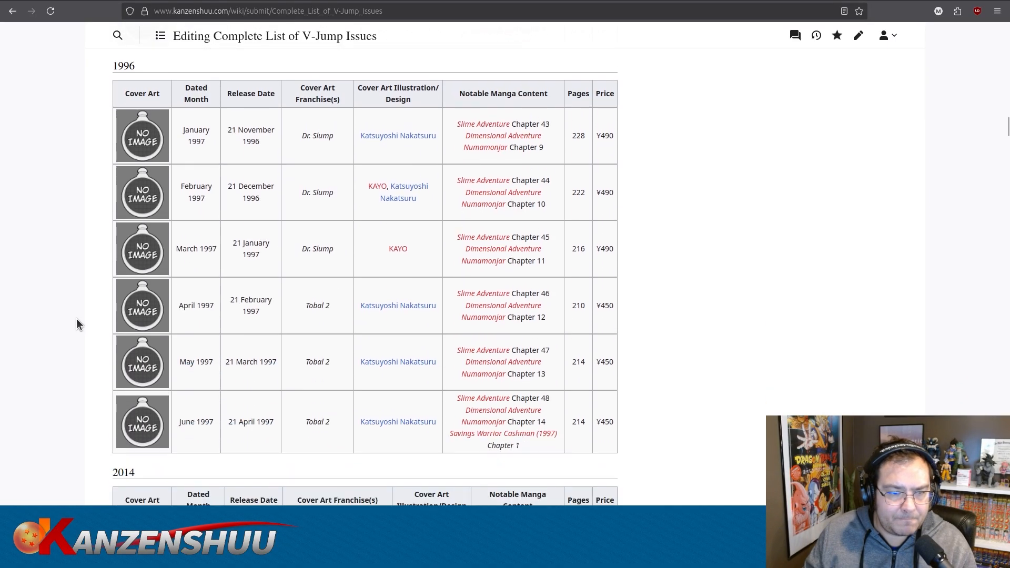
scroll(77, 320, "up", 20)
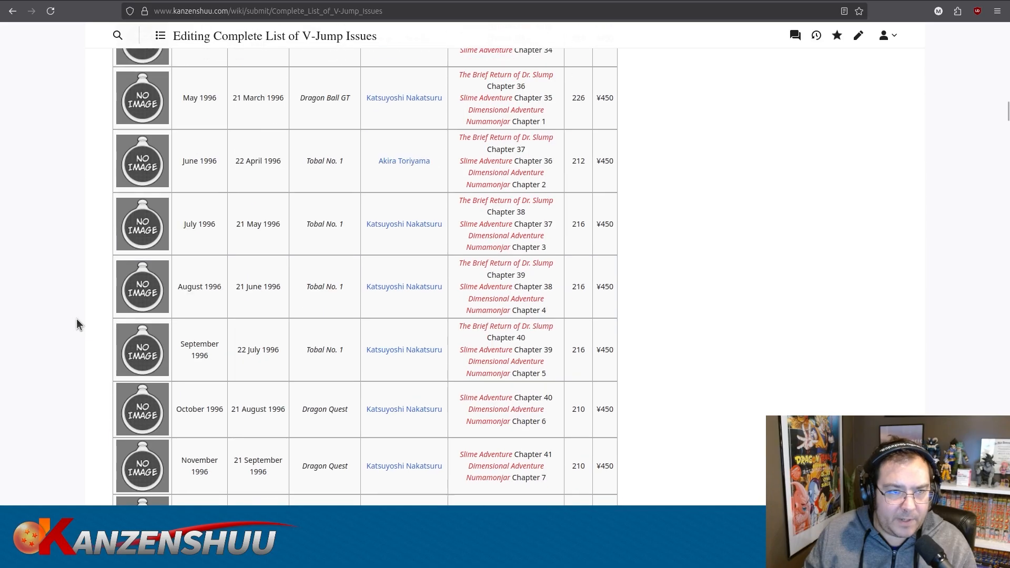
scroll(76, 324, "down", 15)
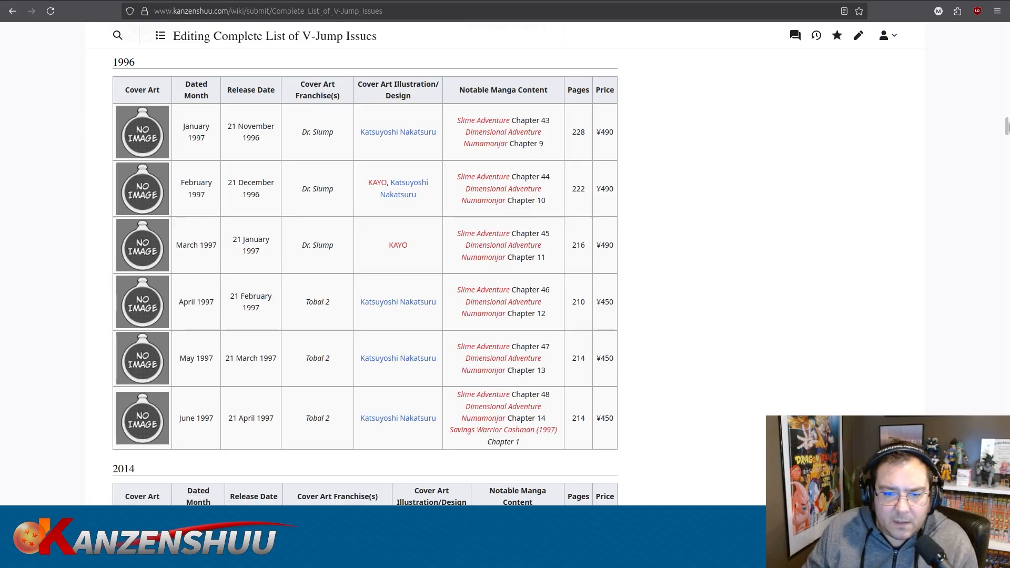
left_click_drag(1008, 128, 1005, 490)
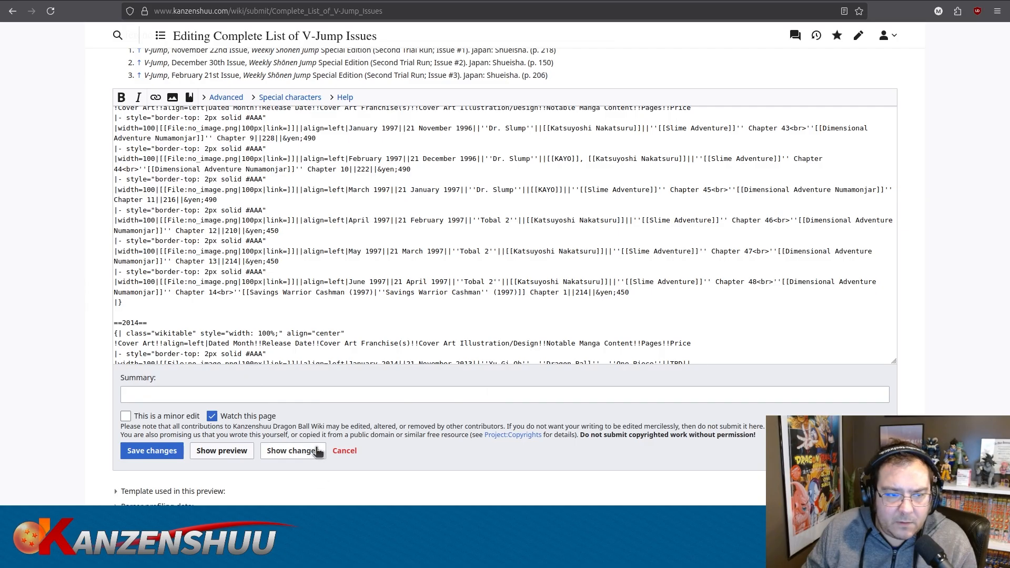
In the June 1997 row, make "''Savings Warrior Cashman'' (1997)" the link target and "Savings Warrior Cashman (1997)" its display text.
scroll(317, 452, "up", 2)
scroll(232, 319, "up", 5)
left_click(137, 321)
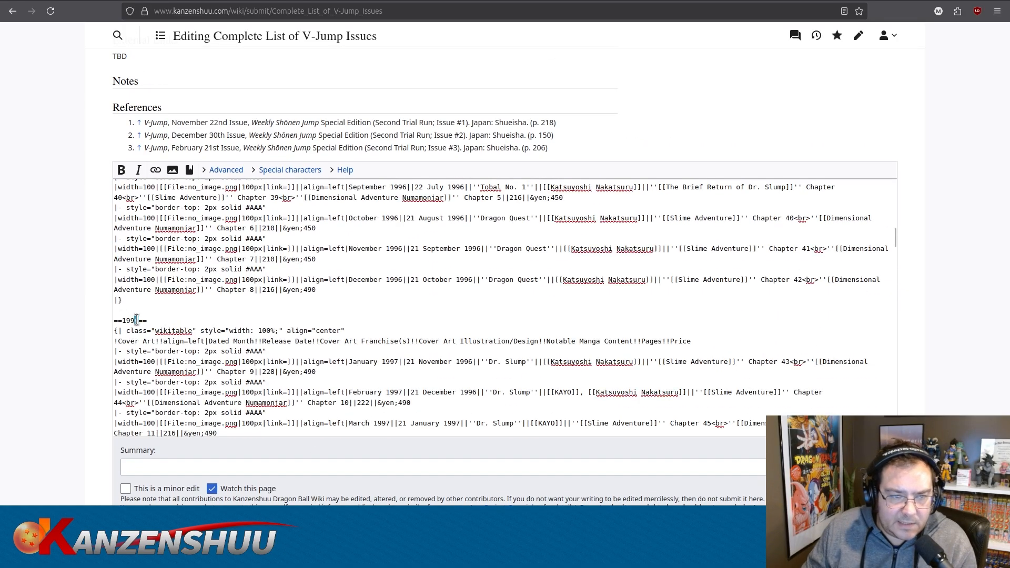
scroll(368, 321, "down", 5)
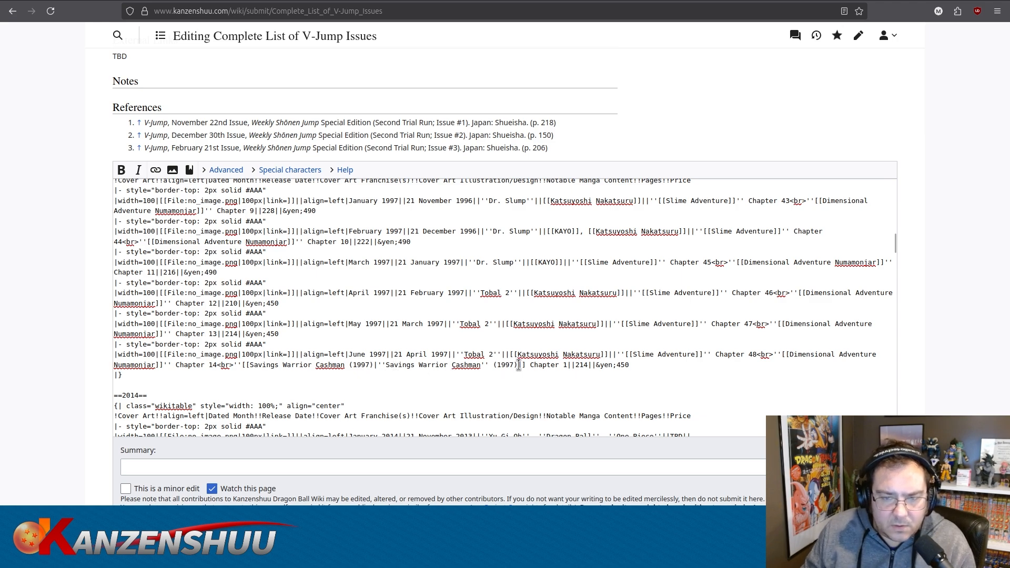
left_click_drag(379, 364, 255, 366)
key("BackSpace")
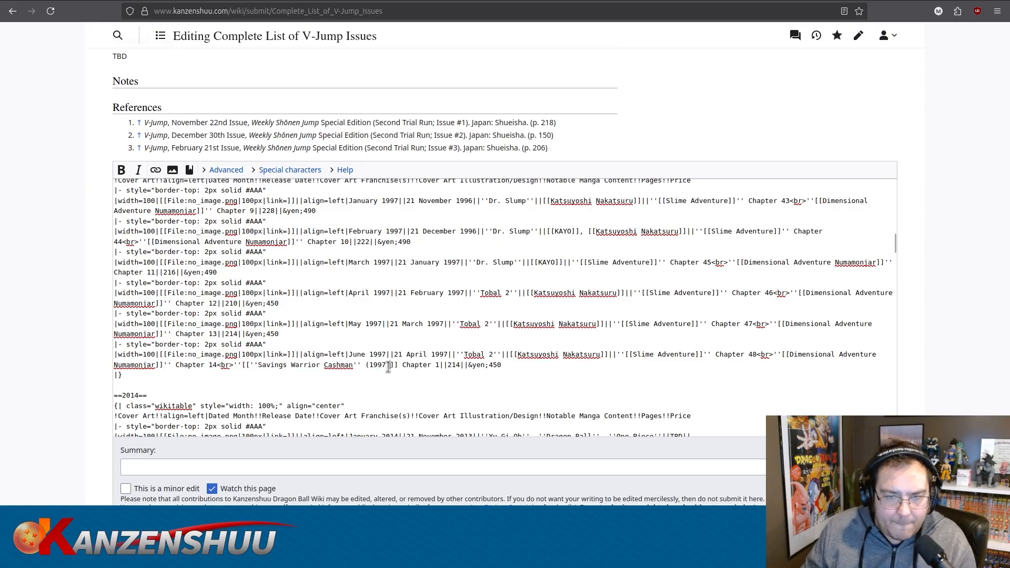
left_click(389, 365)
type("|Savings Warrior Cashman (1997)")
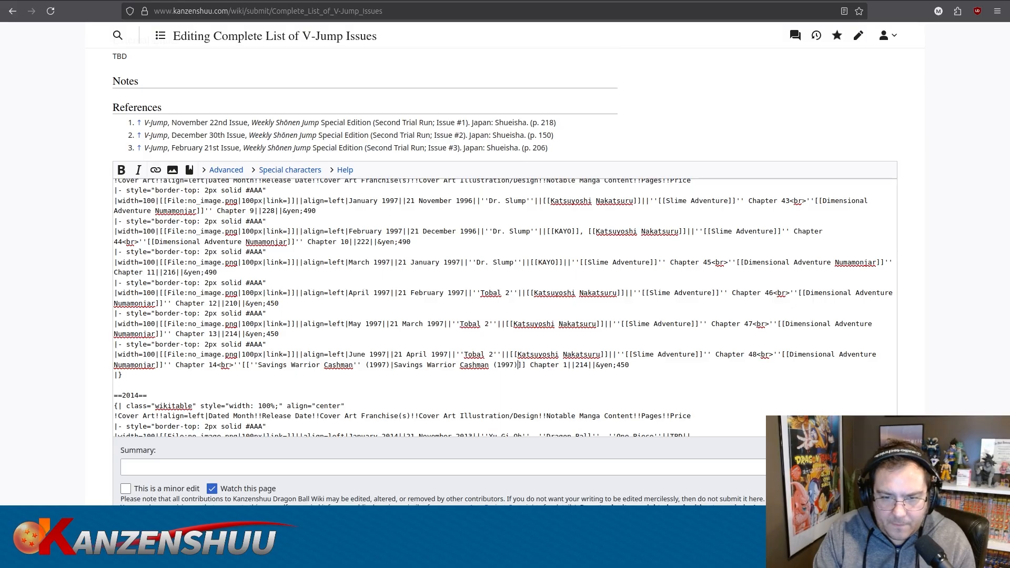
Preview the page, check how the Savings Warrior Cashman link renders in the June 1997 row, and return to the wikitext editor.
key("ctrl+a")
scroll(46, 390, "down", 3)
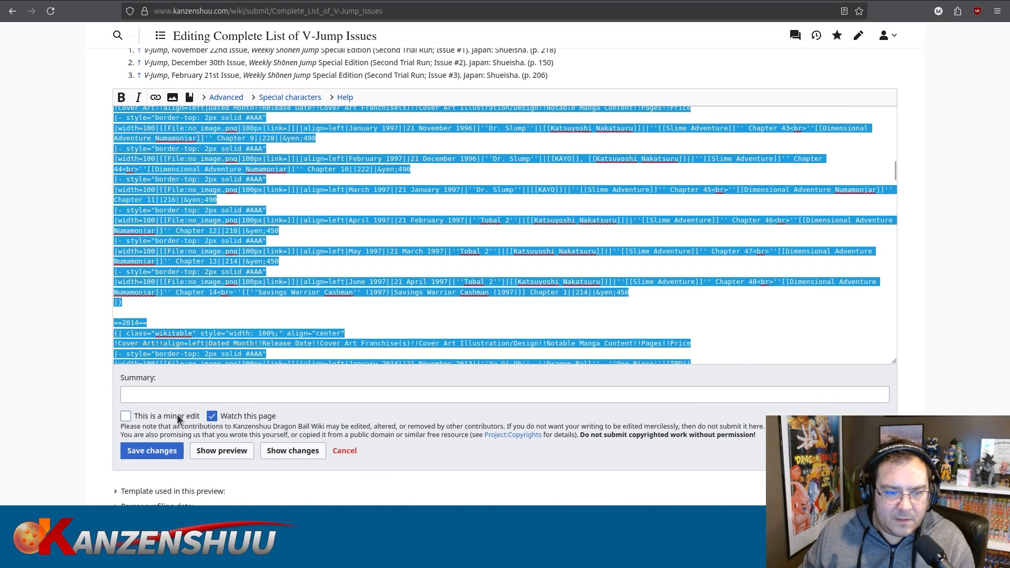
left_click(210, 451)
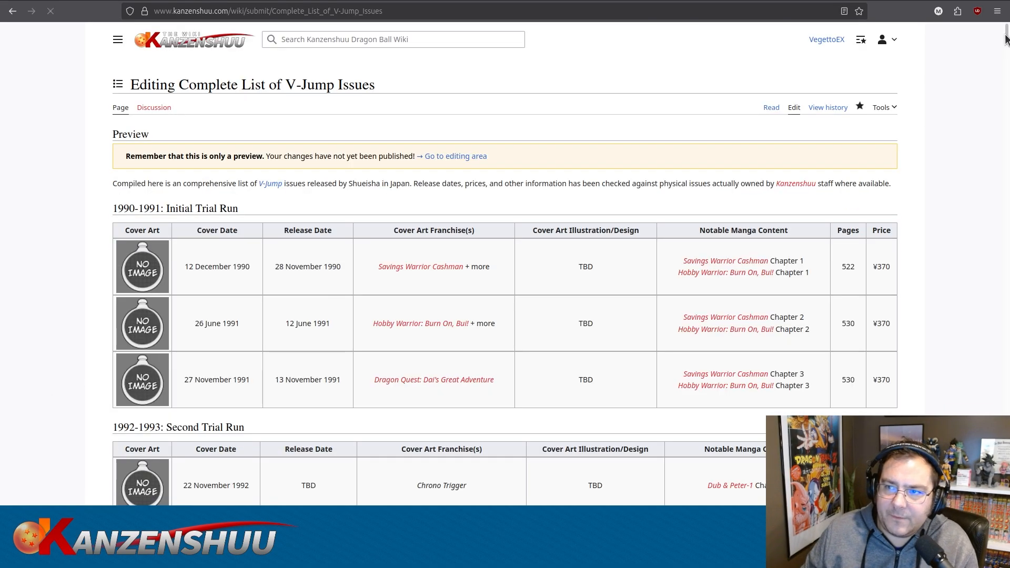
scroll(1008, 100, "down", 15)
left_click_drag(1009, 100, 1007, 127)
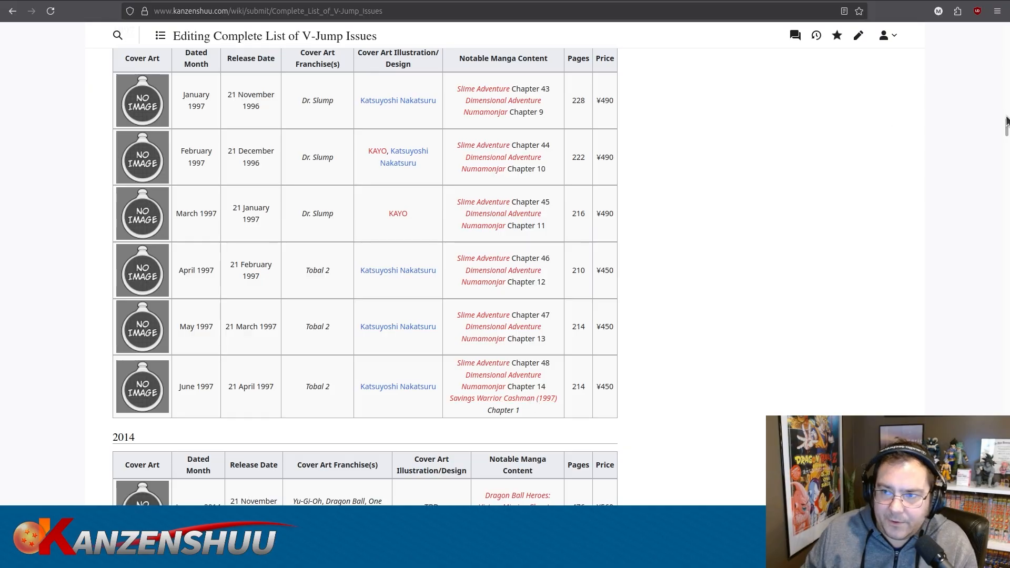
left_click_drag(1007, 126, 988, 491)
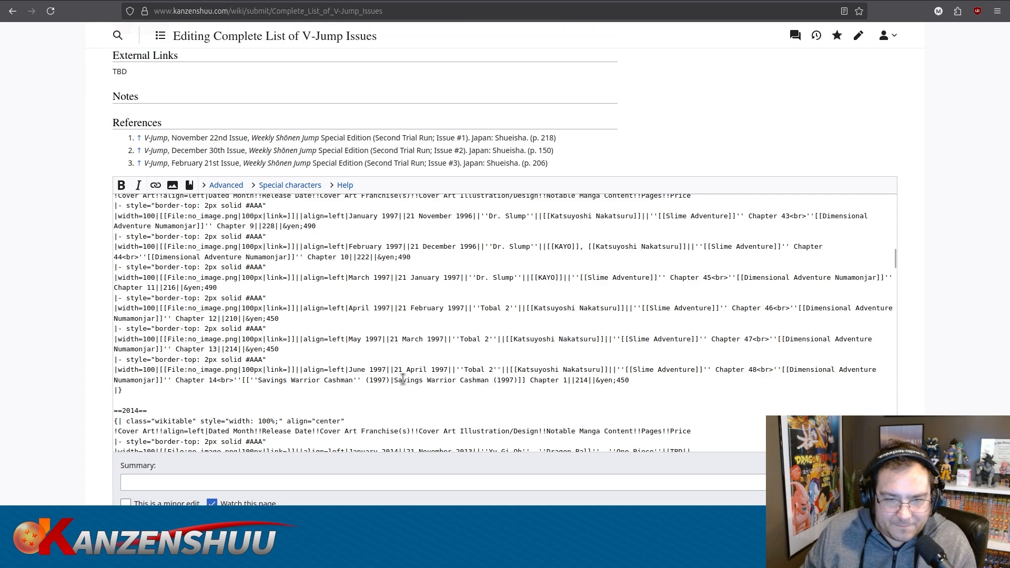
Remove the stray italic markup between the line break and the Savings Warrior Cashman link in the June 1997 row.
left_click_drag(391, 379, 522, 380)
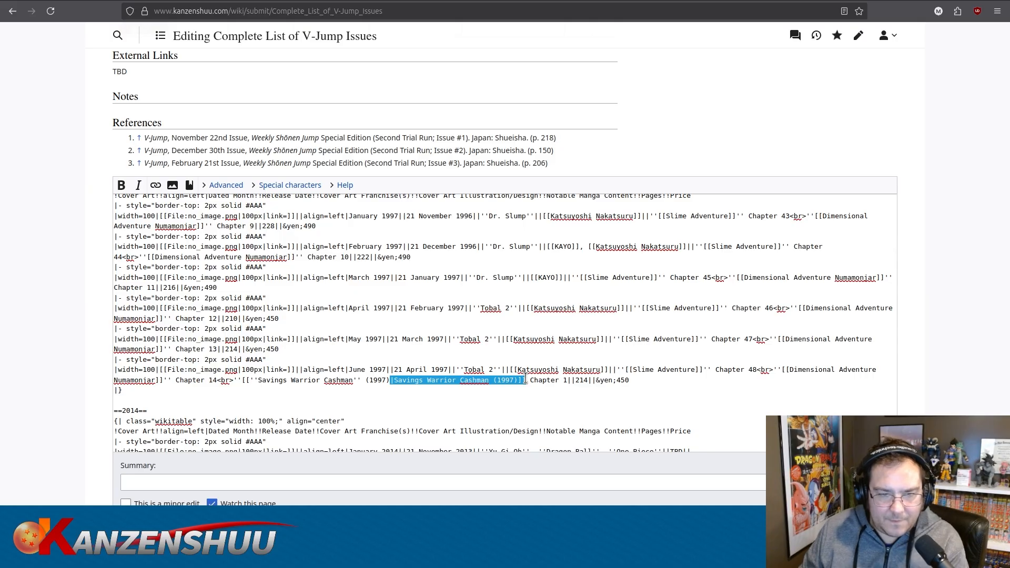
left_click(242, 380)
key("BackSpace")
key("BackSpace")
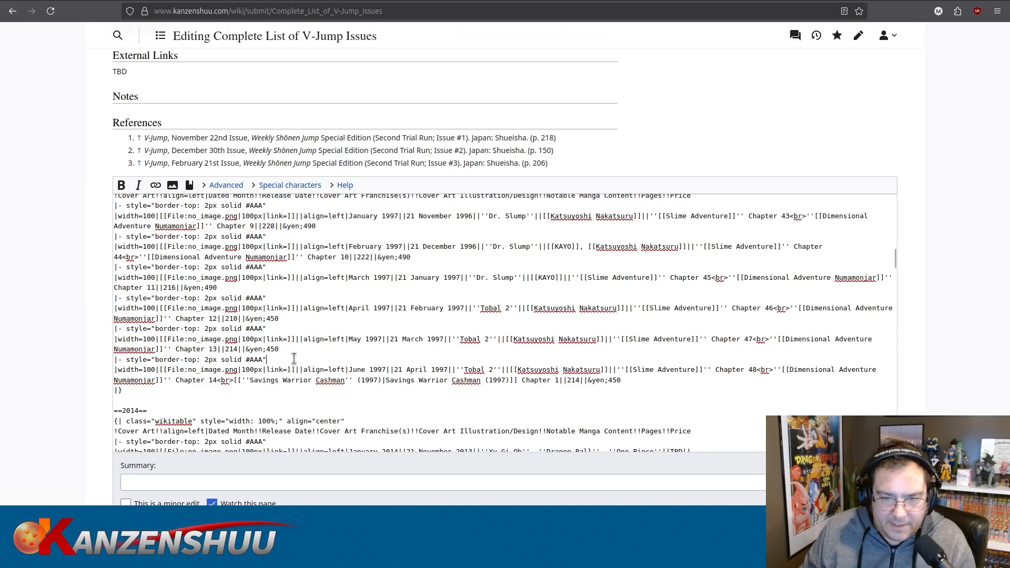
Preview the page again, inspect the Savings Warrior Cashman link's formatting and target, and return to the wikitext.
key("ctrl+a")
scroll(11, 374, "down", 2)
left_click(224, 467)
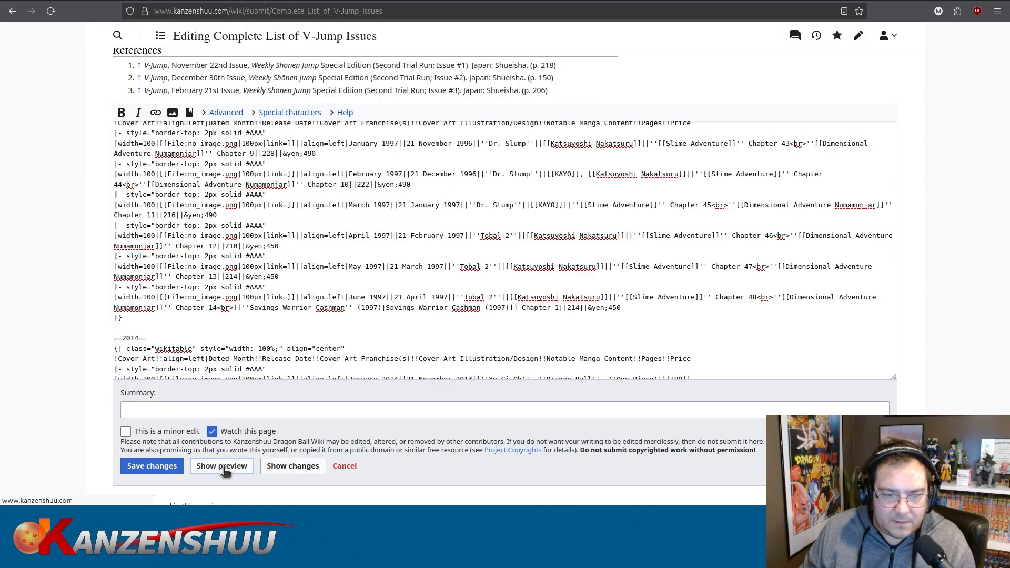
scroll(1008, 83, "down", 10)
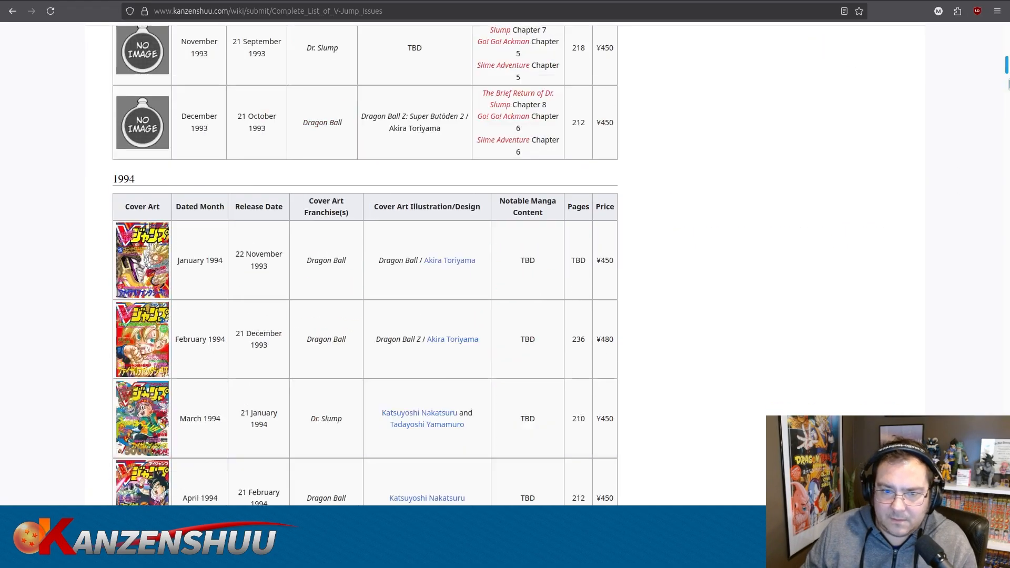
scroll(1008, 83, "down", 15)
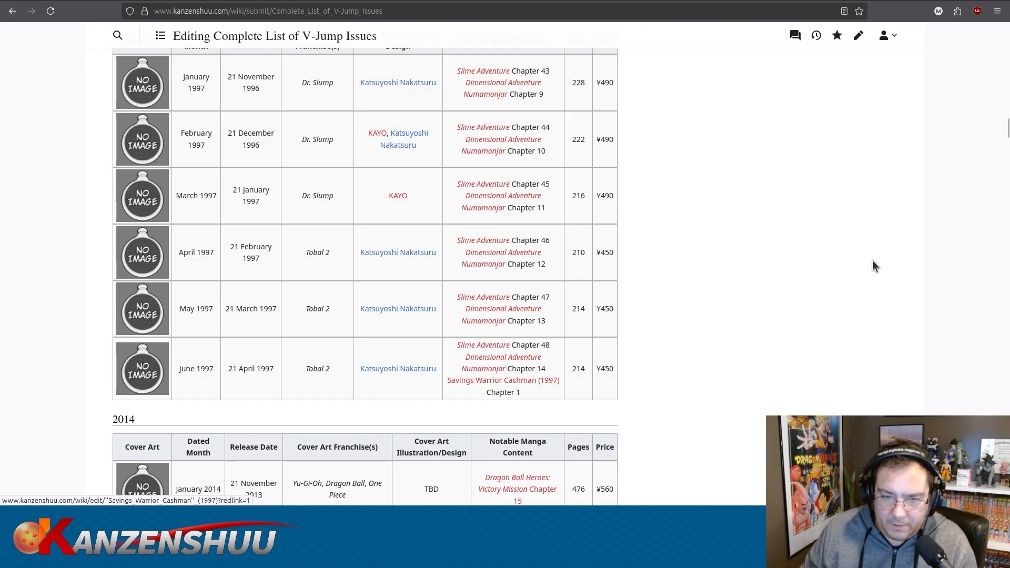
scroll(1006, 105, "down", 20)
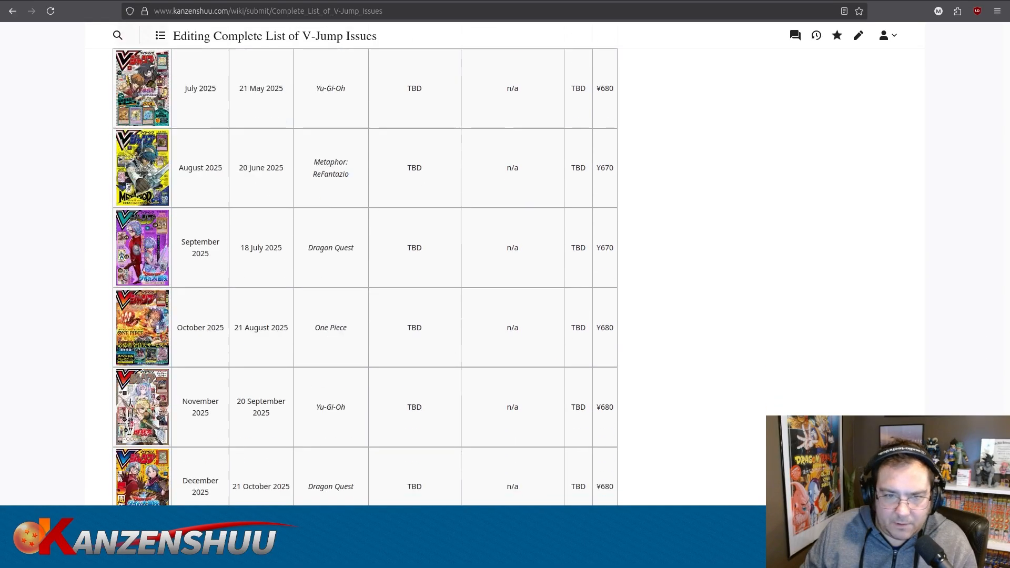
scroll(295, 407, "down", 10)
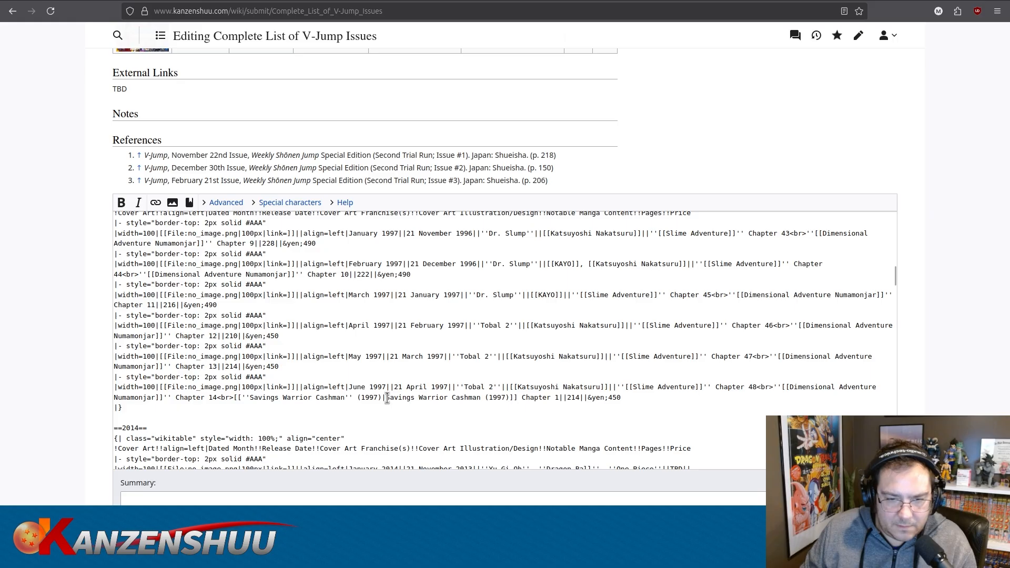
Swap the link parts so the target is "Savings Warrior Cashman (1997)" and the display text is "''Savings Warrior Cashman'' (1997)".
left_click_drag(387, 398, 509, 398)
key("ctrl+c")
key("BackSpace")
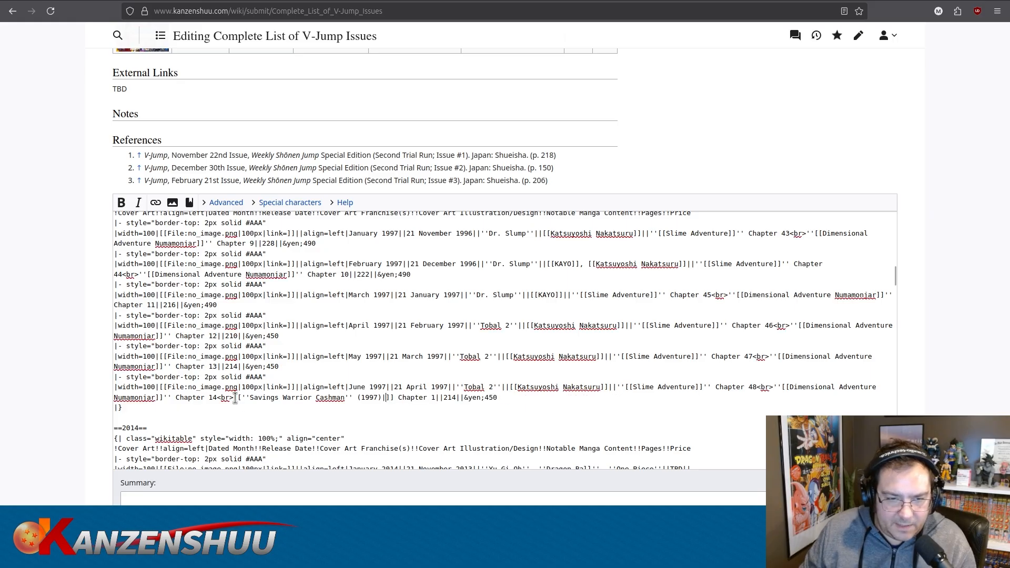
key("ctrl+v")
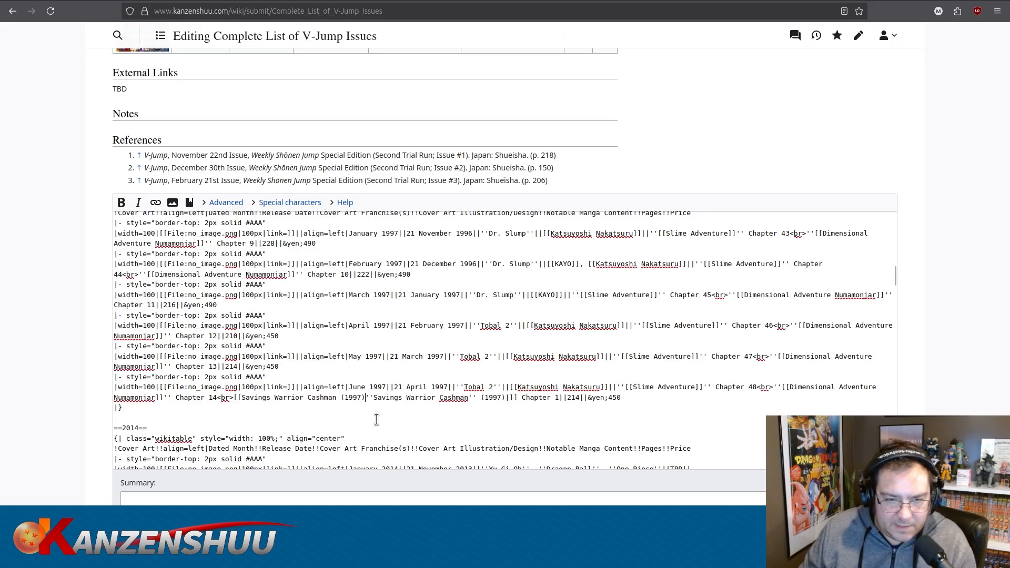
type("|")
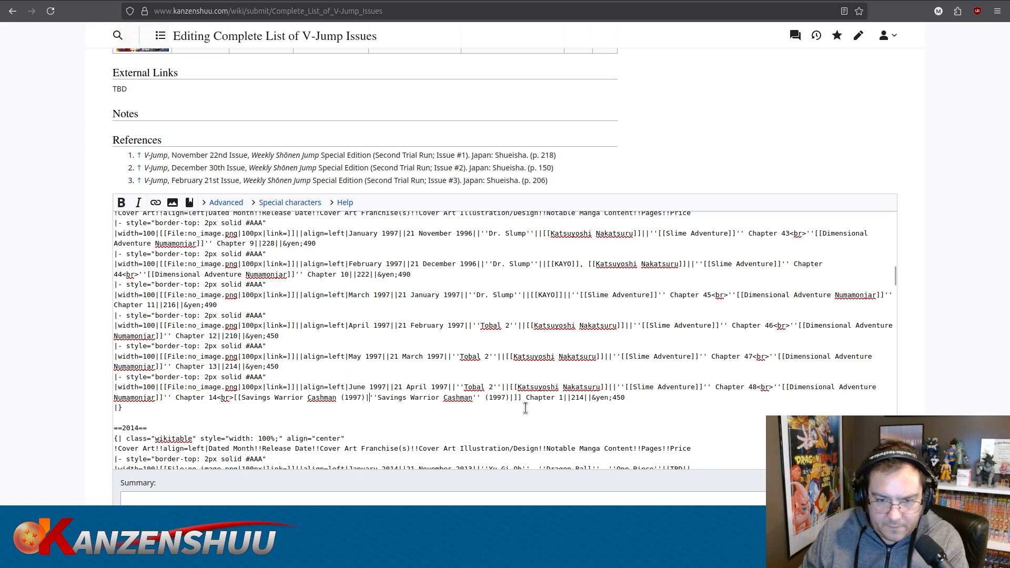
key("BackSpace")
Preview the corrected page and check the italics of the Savings Warrior Cashman entry in the 1997 table.
key("ctrl+a")
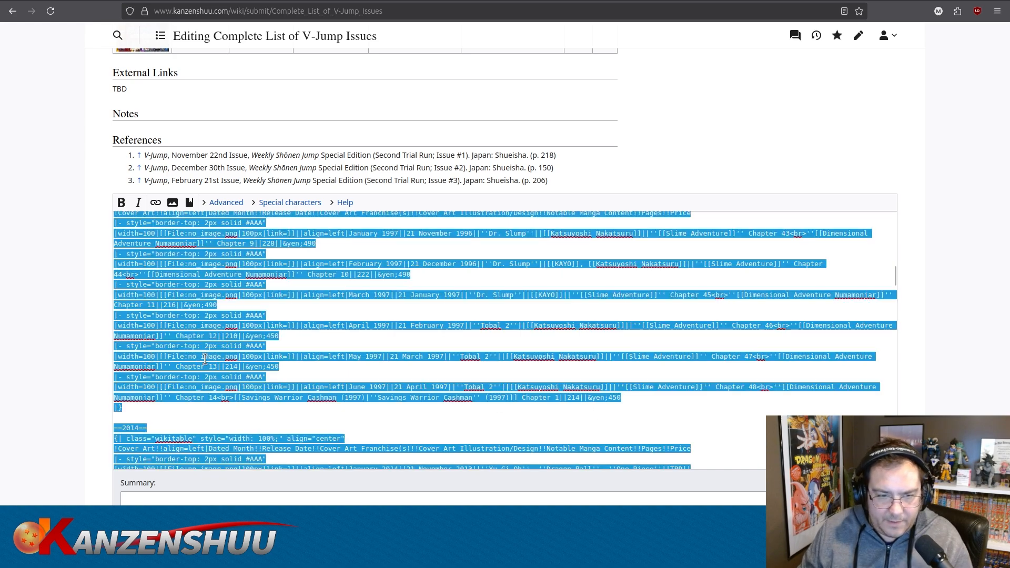
scroll(73, 366, "down", 3)
left_click(222, 411)
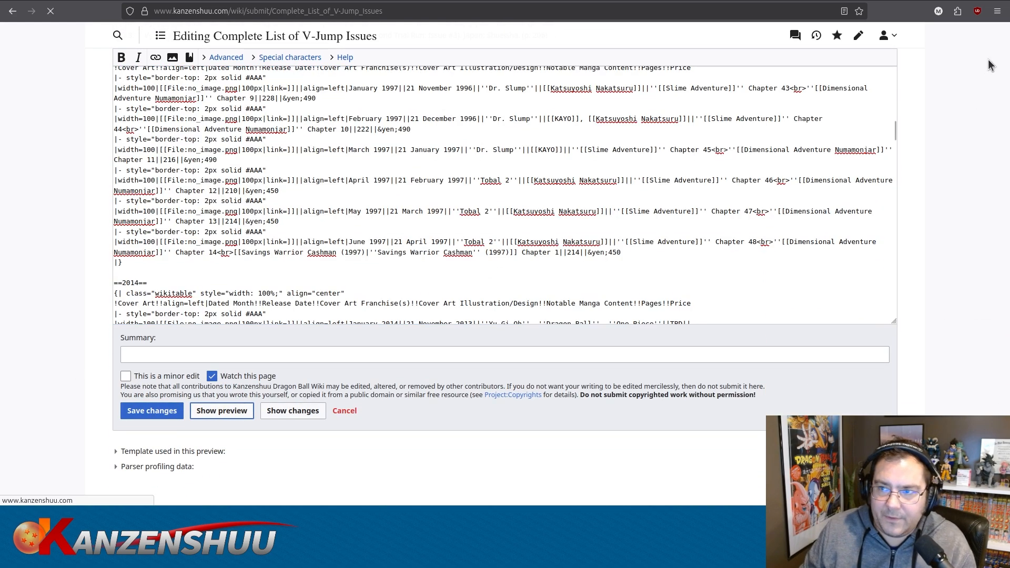
left_click_drag(1006, 34, 1007, 129)
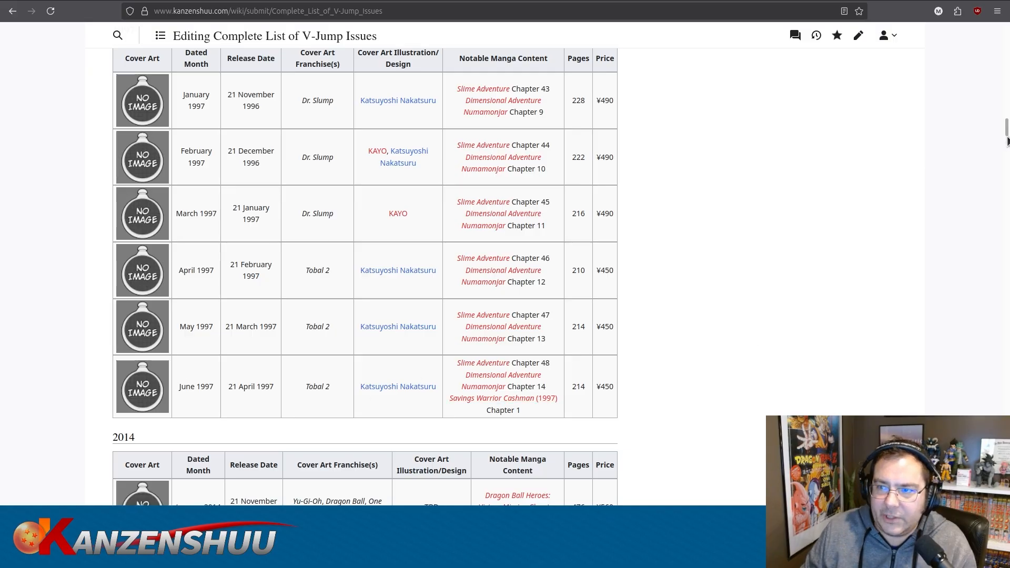
left_click_drag(1007, 129, 1007, 558)
Enter the edit summary "First half of 1997" and save the page changes.
left_click(337, 273)
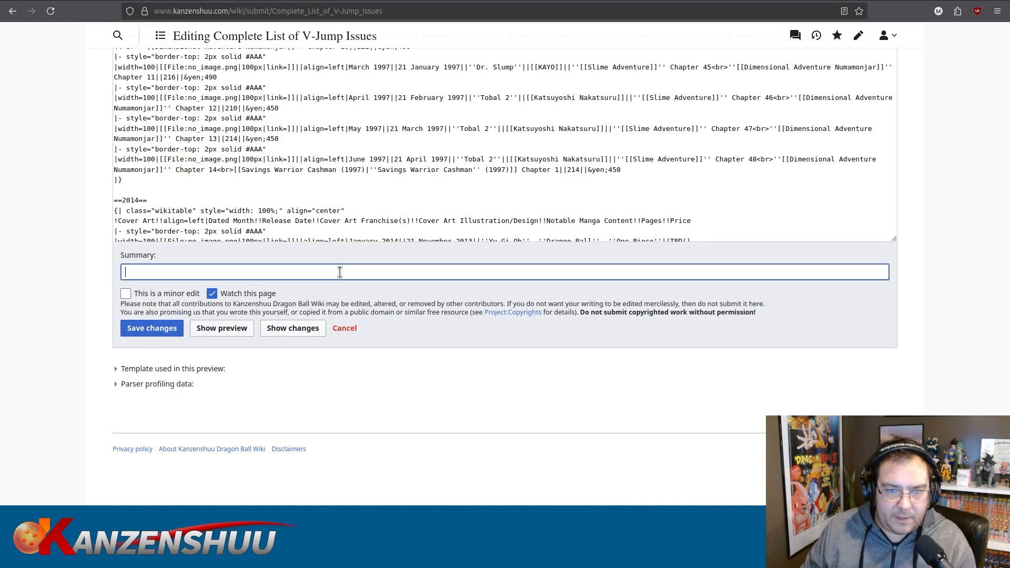
type("First half of 1")
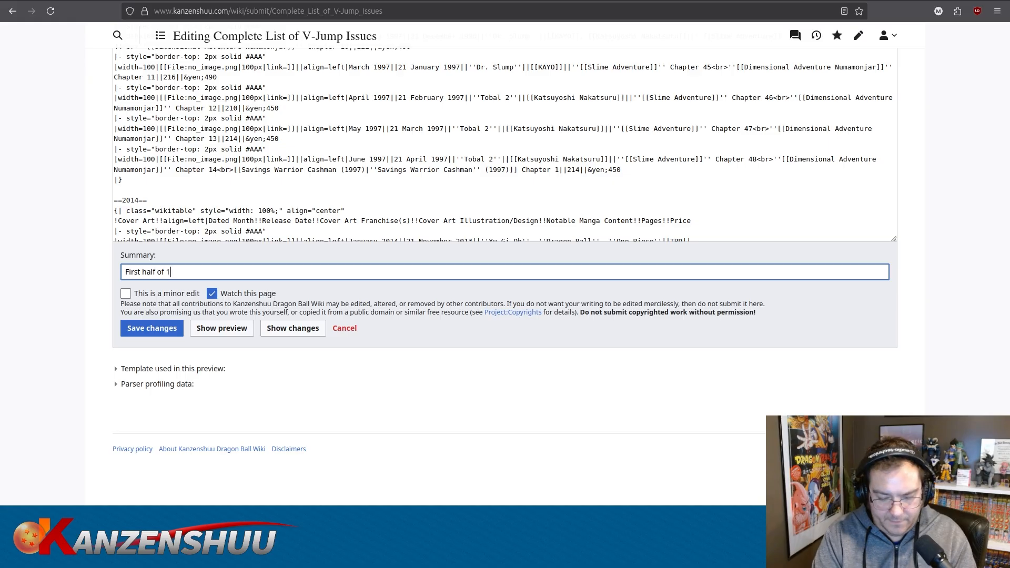
type("997")
left_click(400, 93)
key("ctrl+a")
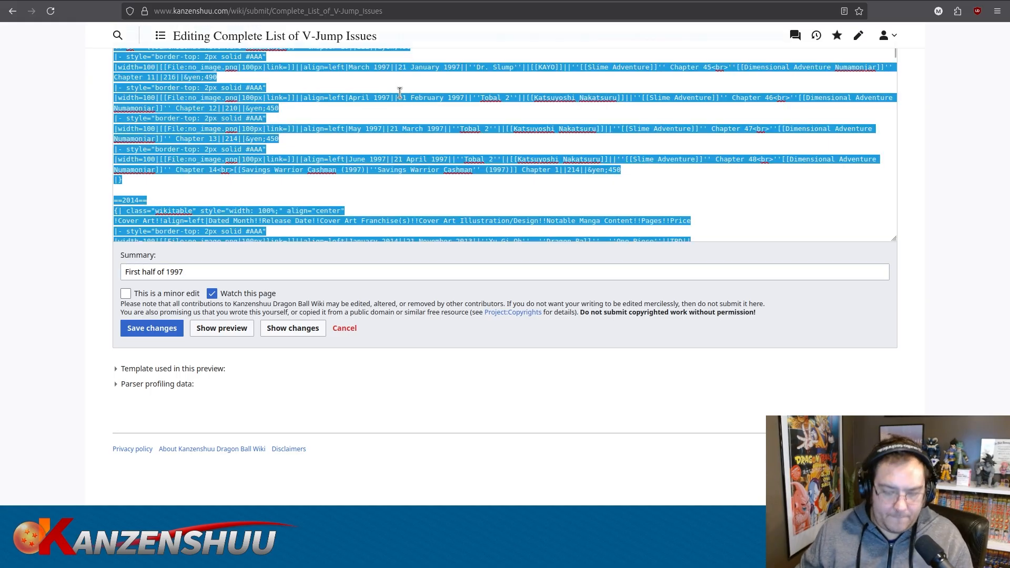
left_click(142, 334)
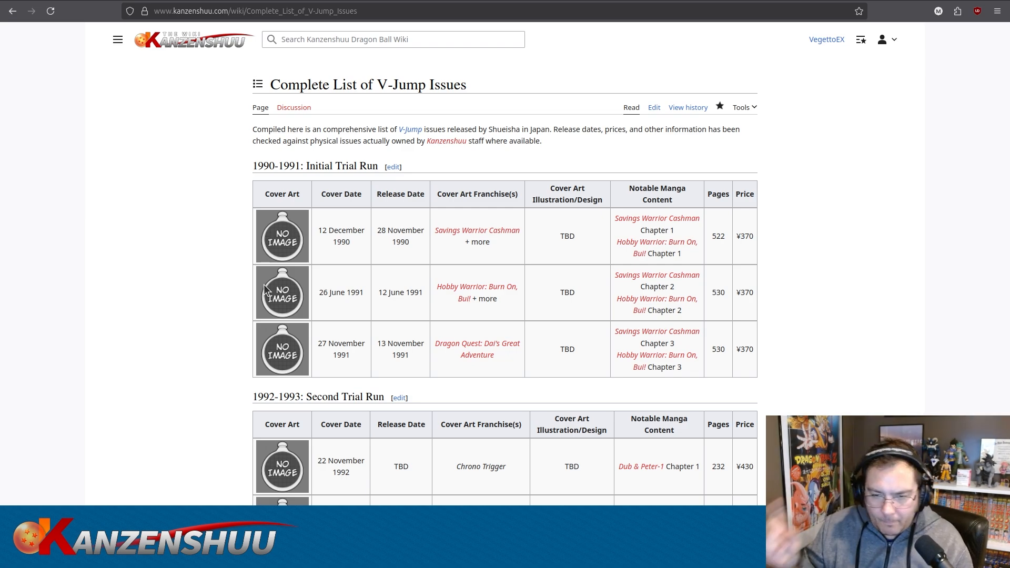
scroll(265, 290, "down", 3)
scroll(265, 298, "down", 12)
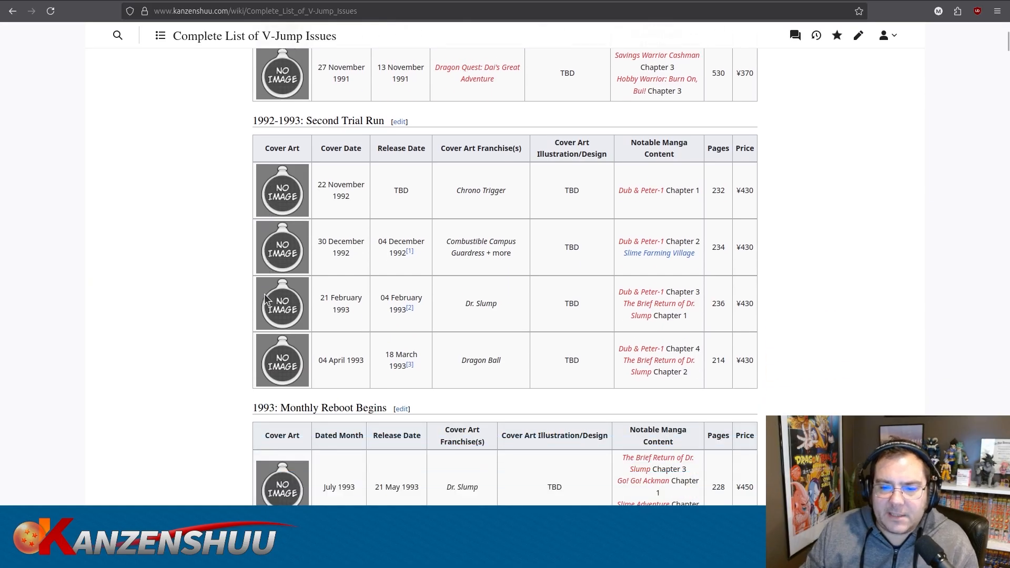
scroll(267, 301, "down", 1)
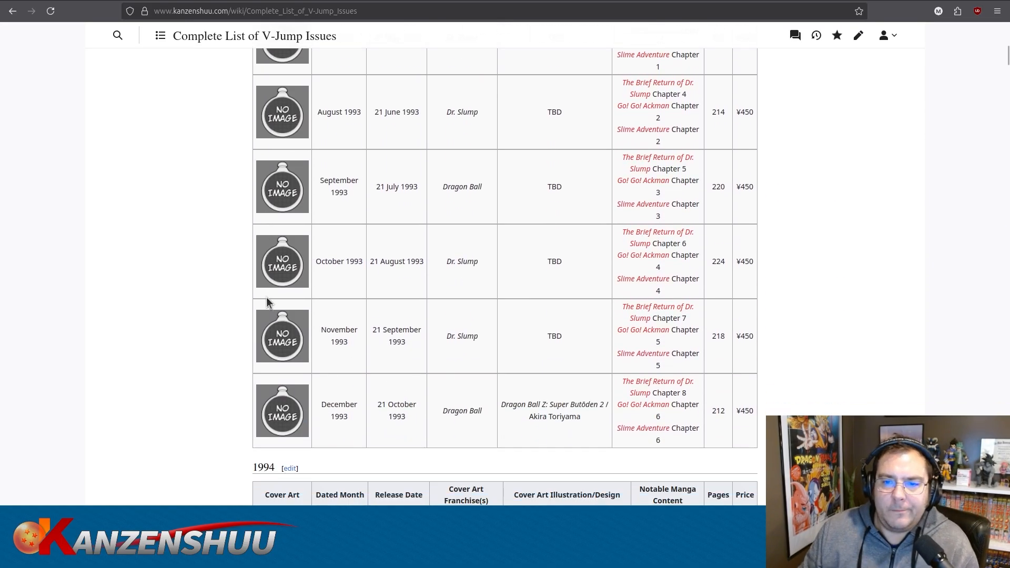
scroll(265, 314, "down", 15)
key("Home")
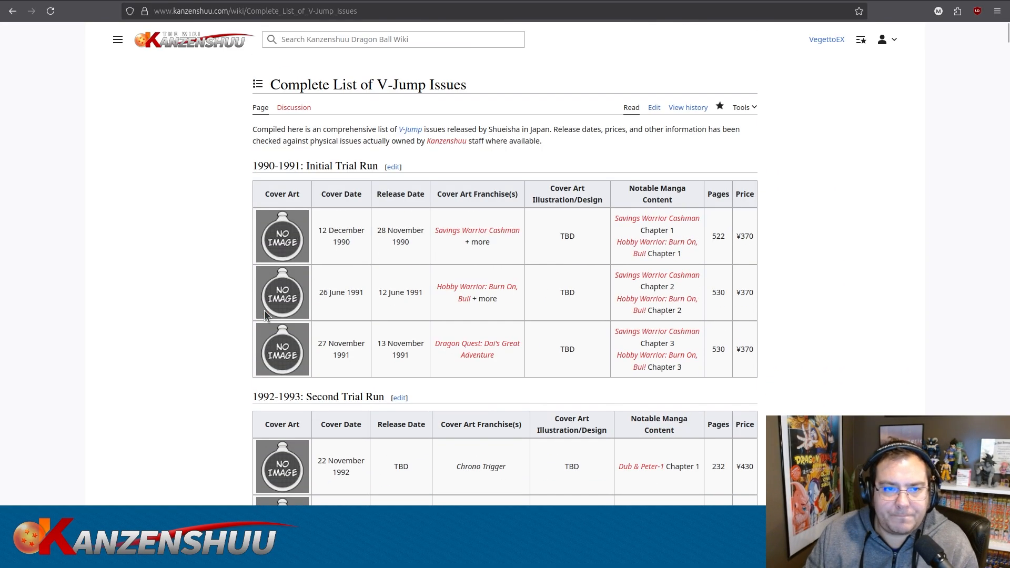
Reopen the full V-Jump issue list for editing and search its wikitext for "numamon".
left_click(654, 108)
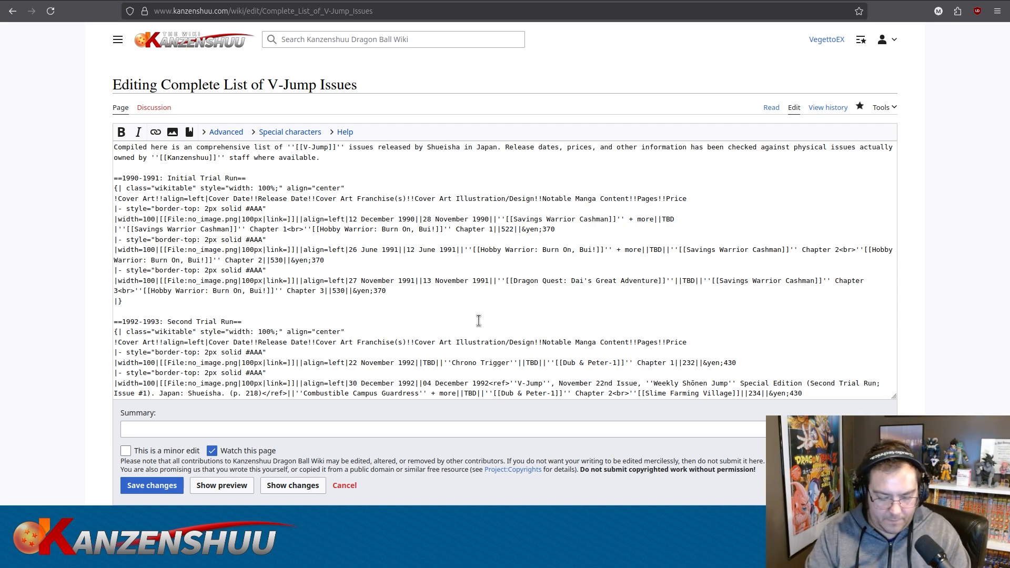
key("ctrl+f")
type("numamon")
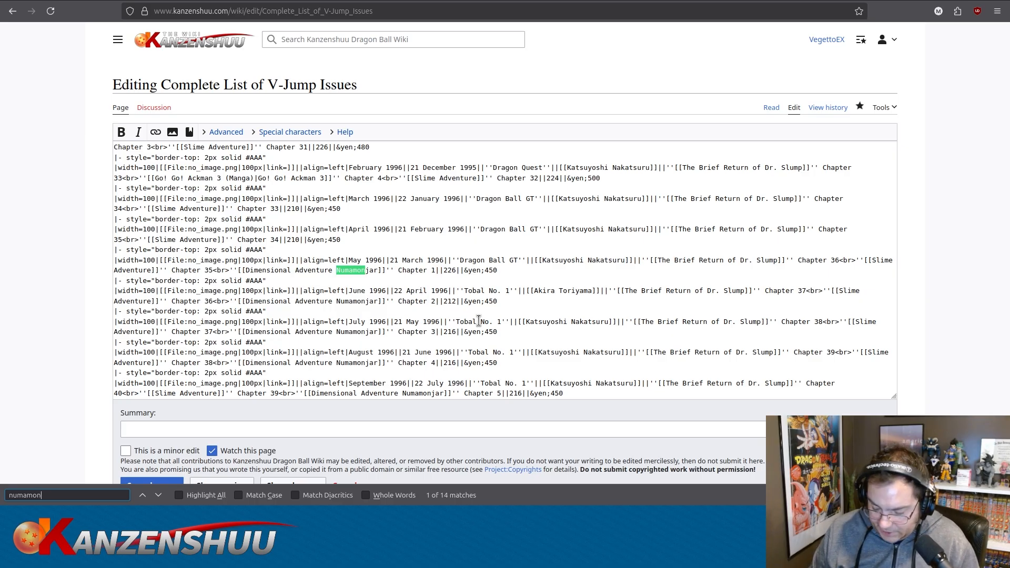
Change the manga title link in the May 1996 issue row to "Time Adventure Numamonger".
left_click(387, 271)
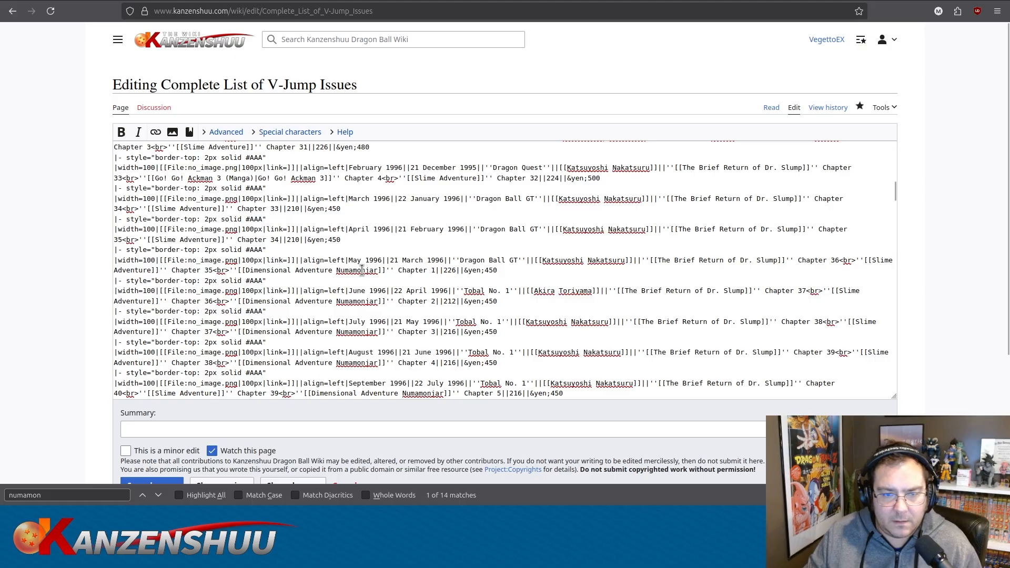
double_click(362, 271)
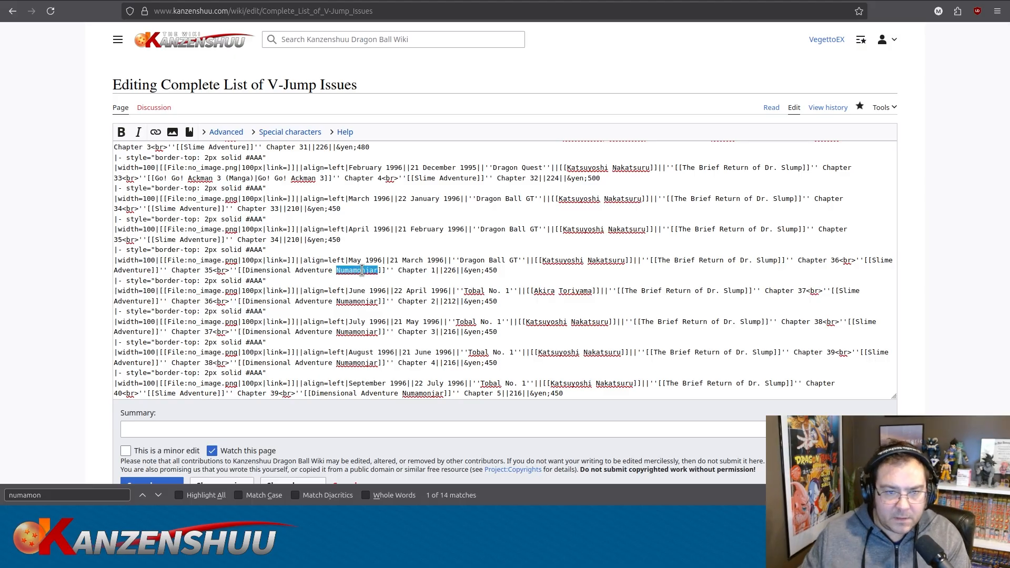
double_click(282, 270)
type("Time")
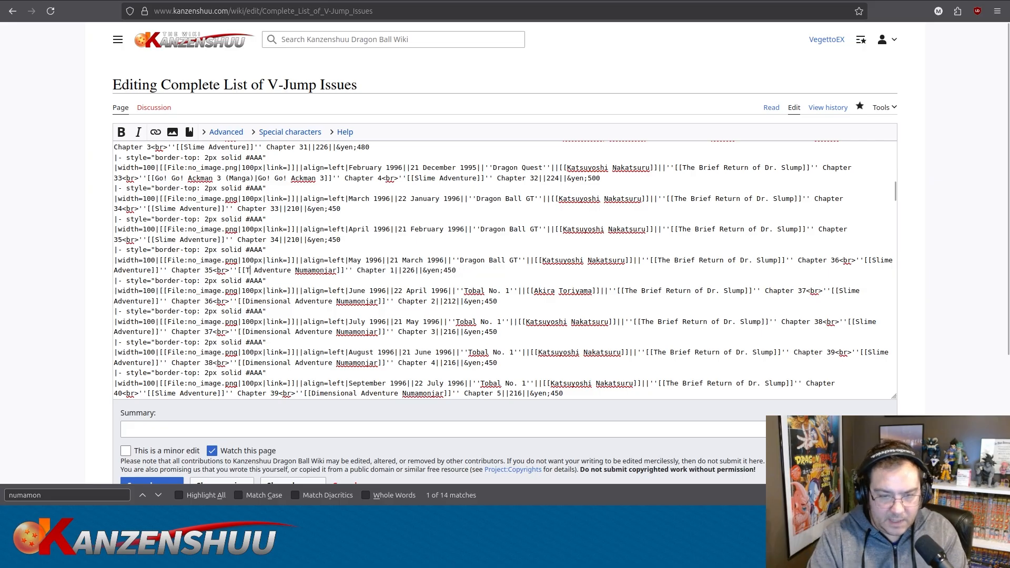
double_click(341, 270)
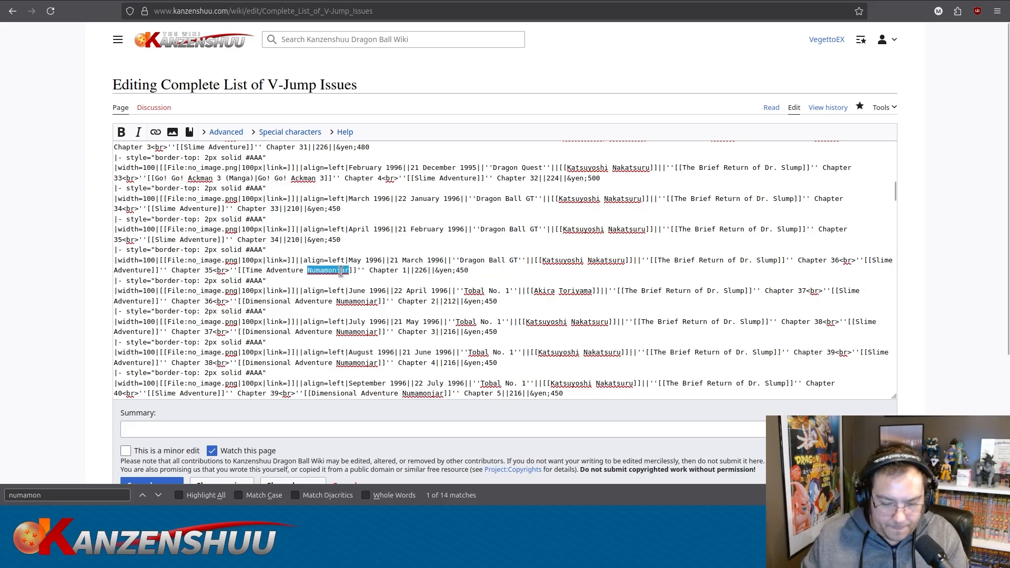
type("Nu")
type("mamon")
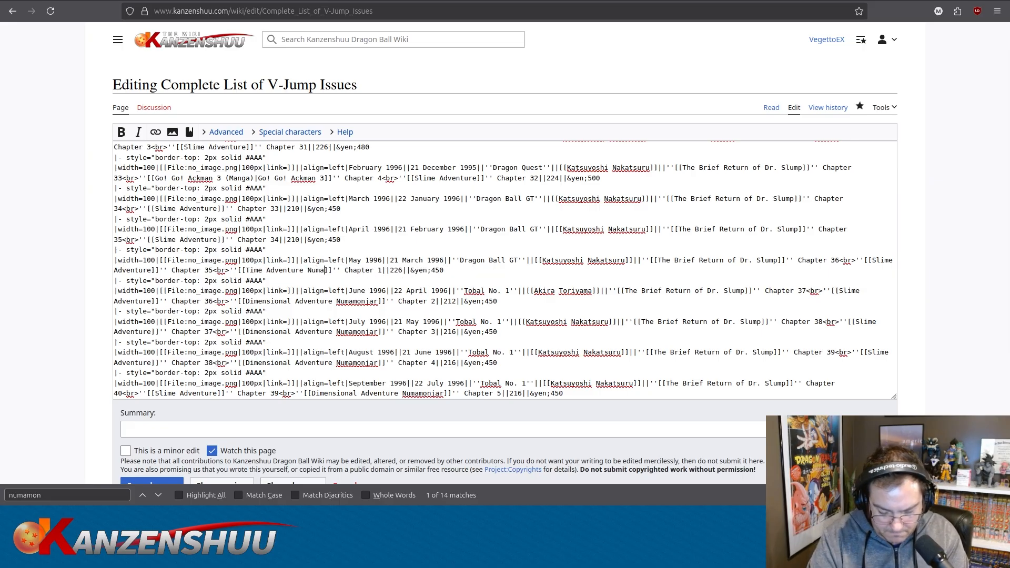
type("ger")
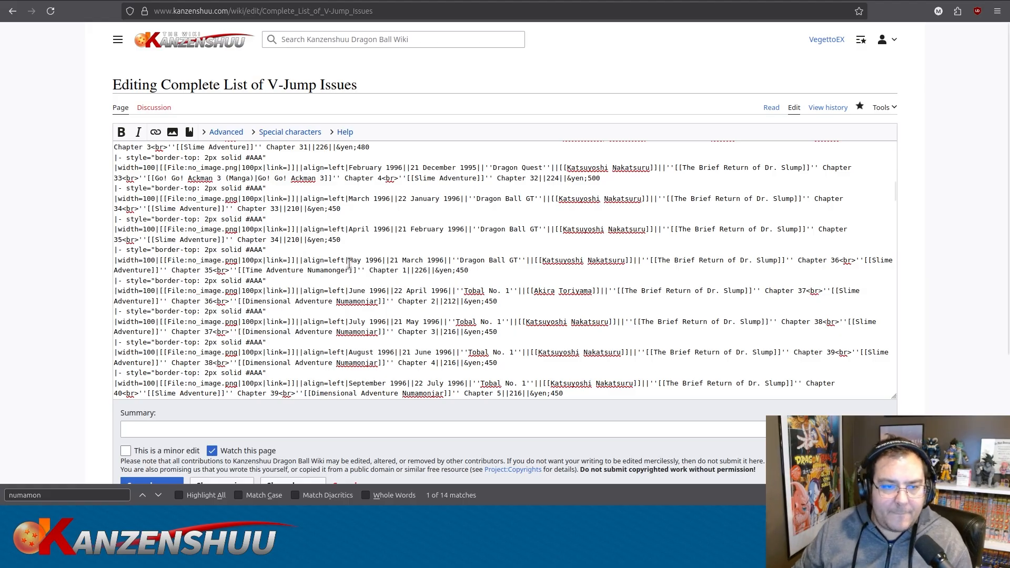
Try to replace the Numamonjar title with copied "Time Adventure" text in the June to September 1996 rows.
left_click_drag(246, 270, 306, 270)
key("ctrl+c")
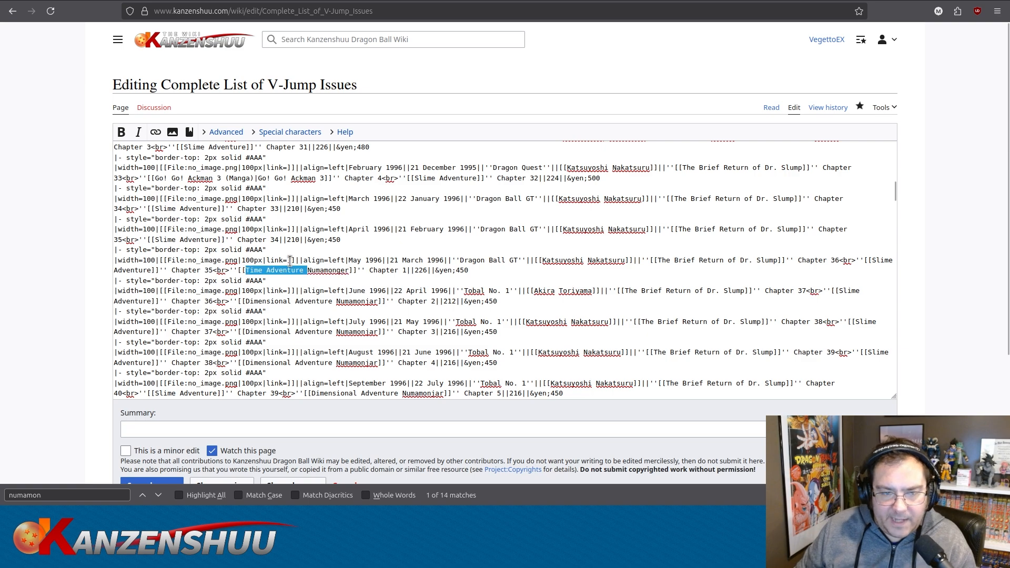
scroll(284, 260, "down", 2)
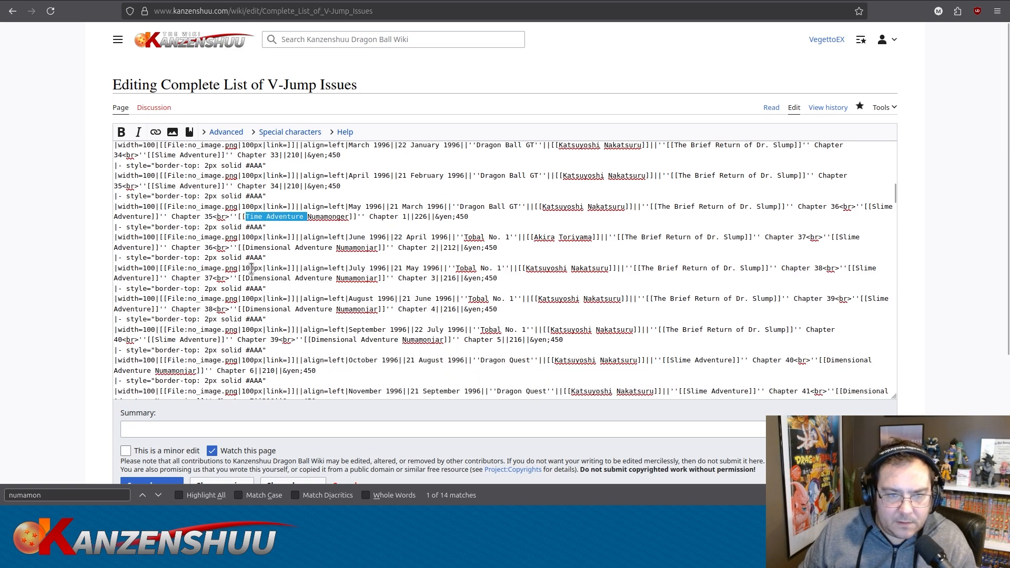
left_click_drag(245, 248, 378, 247)
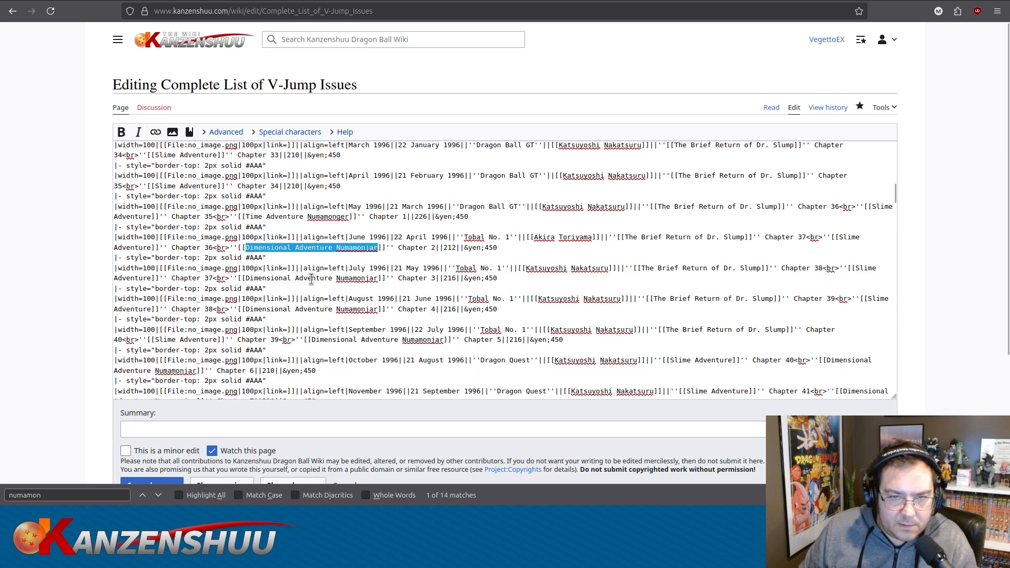
key("ctrl+v")
left_click_drag(245, 277, 375, 277)
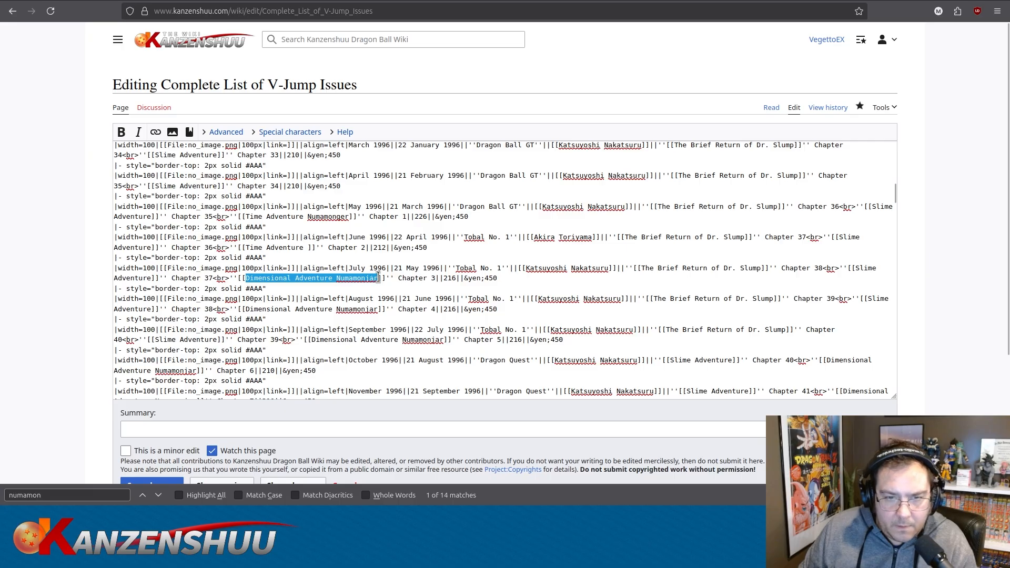
key("ctrl+v")
left_click_drag(246, 309, 375, 310)
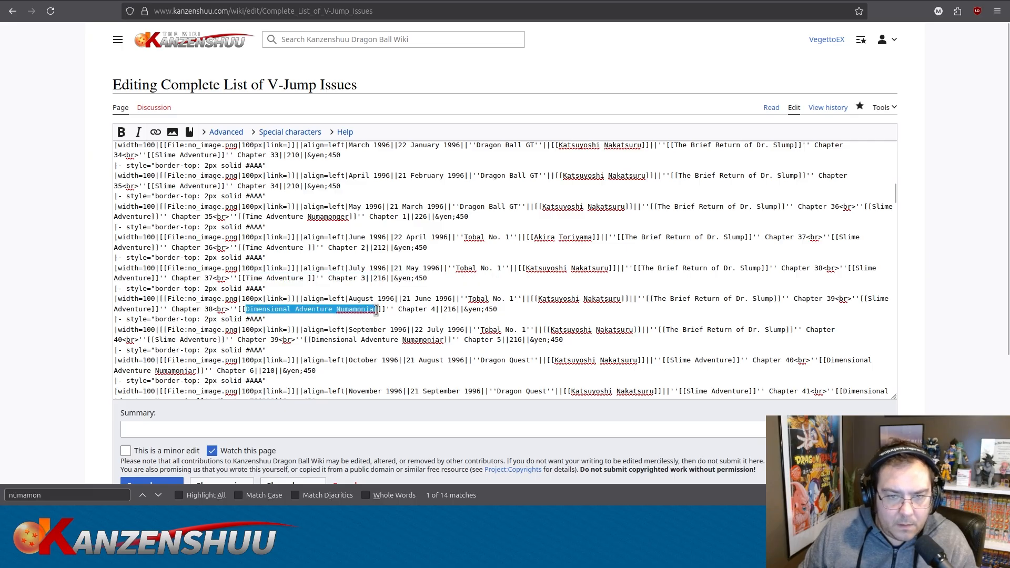
key("ctrl+v")
left_click_drag(311, 339, 443, 340)
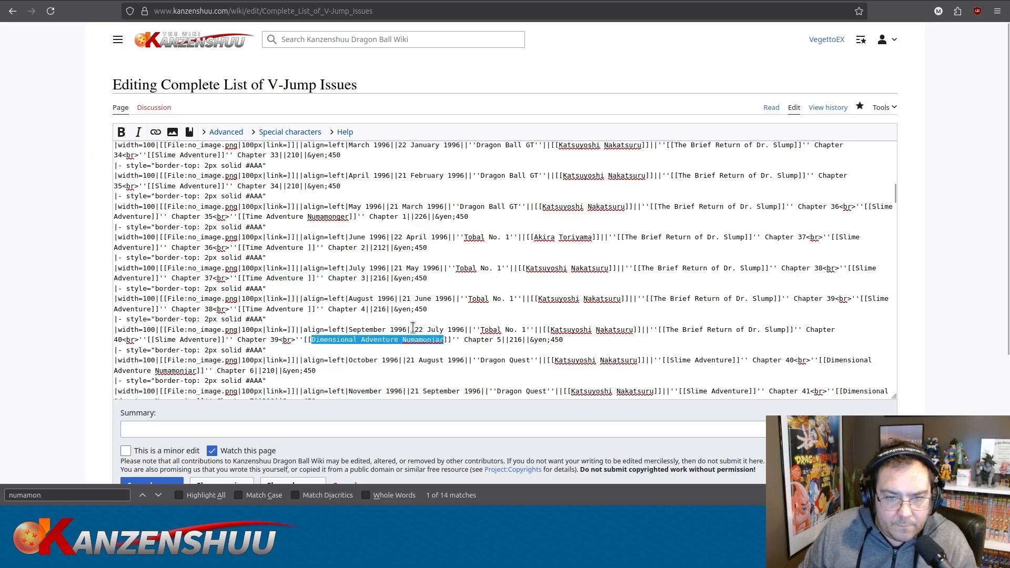
key("ctrl+v")
Try to replace the Numamonjar title with the copied "Time Adventure" text in the October to December 1996 rows.
scroll(413, 327, "down", 2)
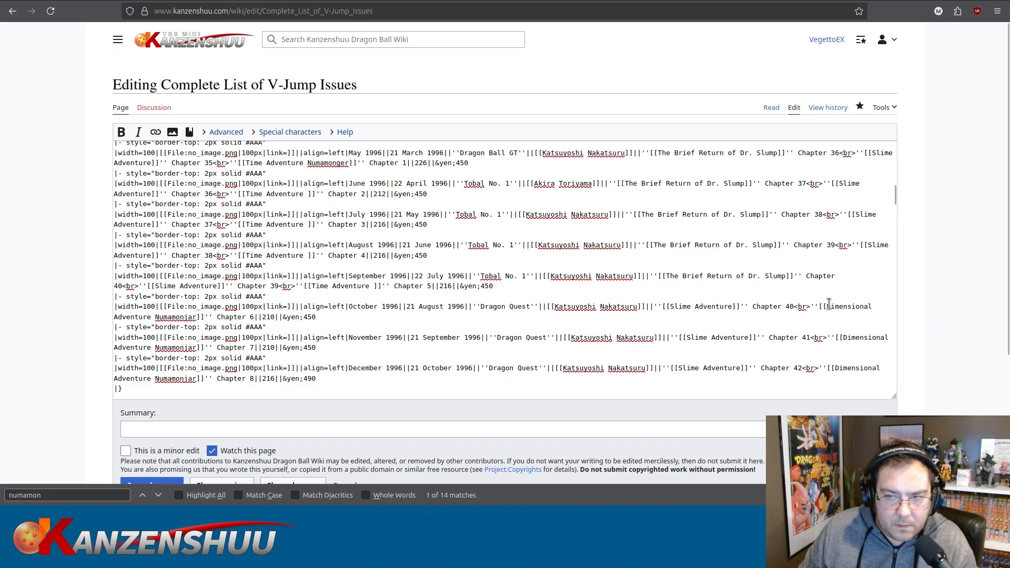
left_click_drag(828, 306, 192, 318)
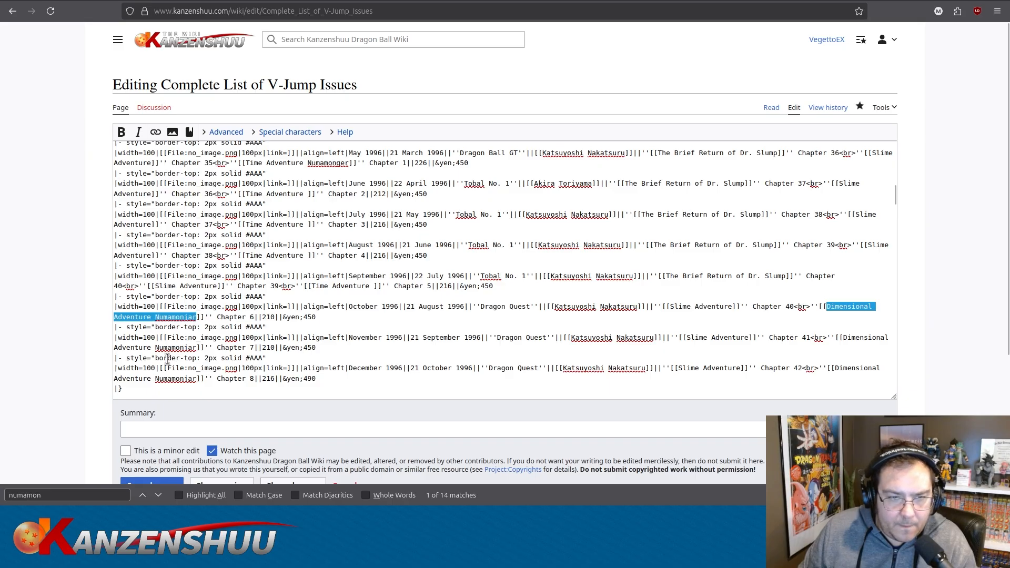
key("ctrl+v")
left_click_drag(844, 338, 197, 347)
key("ctrl+v")
scroll(292, 332, "down", 1)
scroll(292, 331, "down", 3)
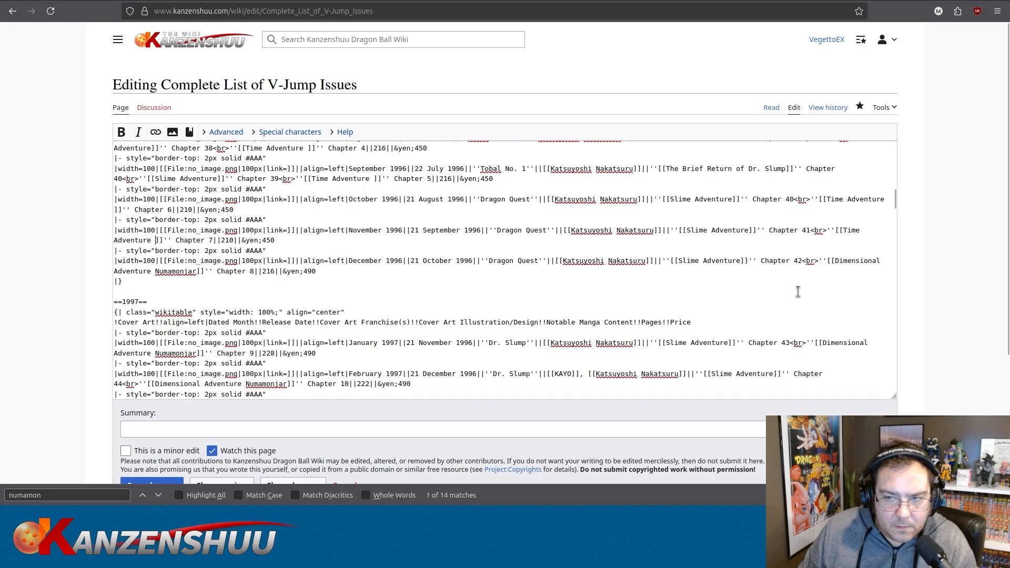
left_click_drag(836, 260, 197, 271)
key("ctrl+v")
Try to replace the Numamonjar title with the copied "Time Adventure" text in the January to March 1997 rows.
scroll(306, 249, "down", 3)
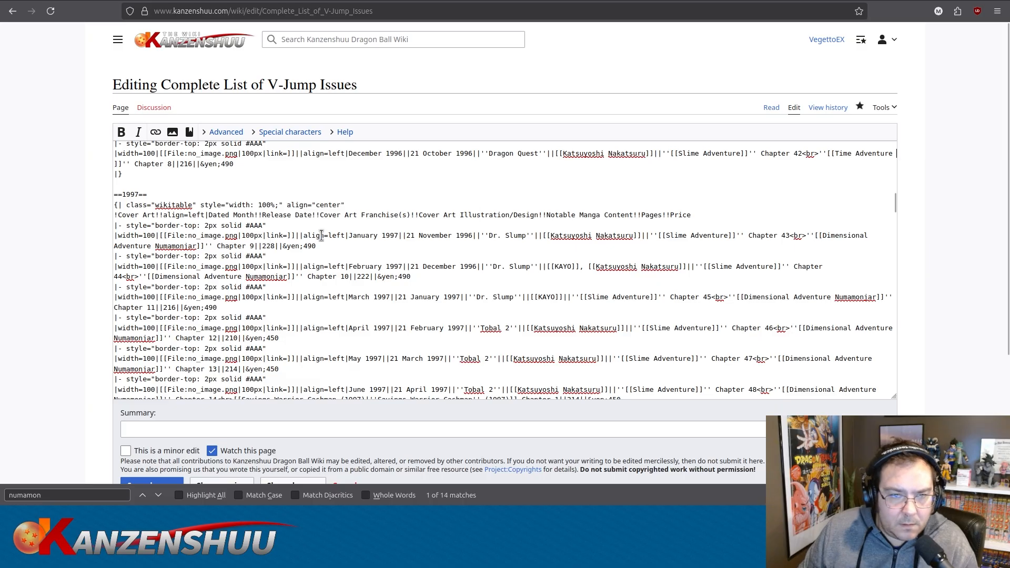
left_click_drag(824, 235, 196, 246)
key("ctrl+v")
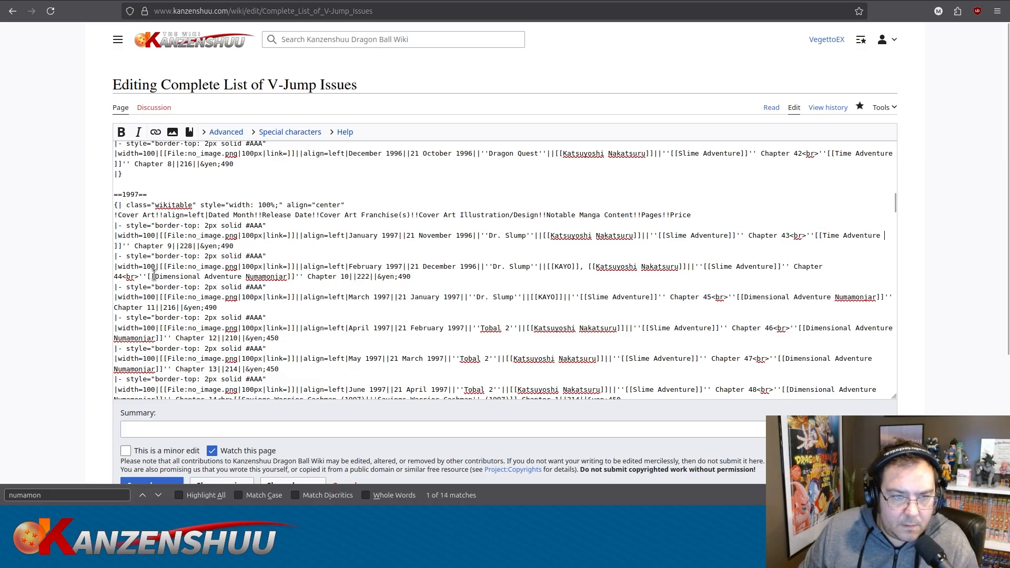
left_click_drag(155, 276, 288, 276)
key("ctrl+v")
scroll(344, 243, "down", 2)
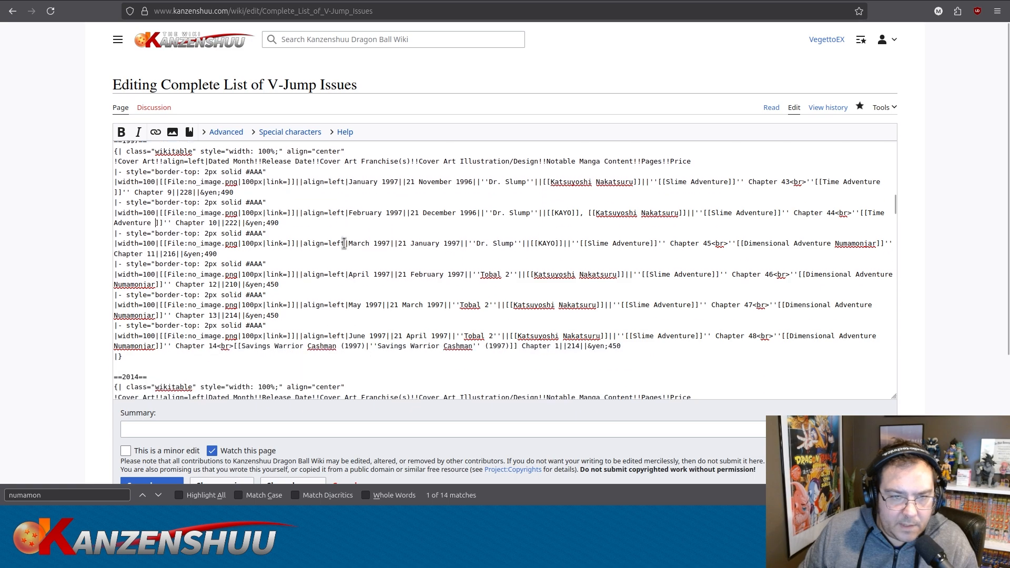
key("BackSpace")
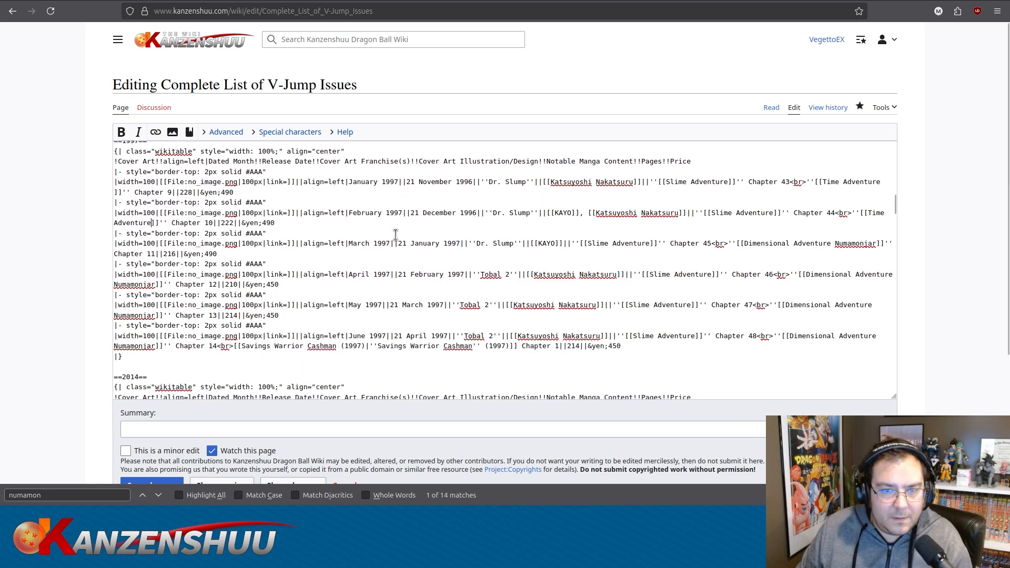
left_click_drag(744, 244, 877, 239)
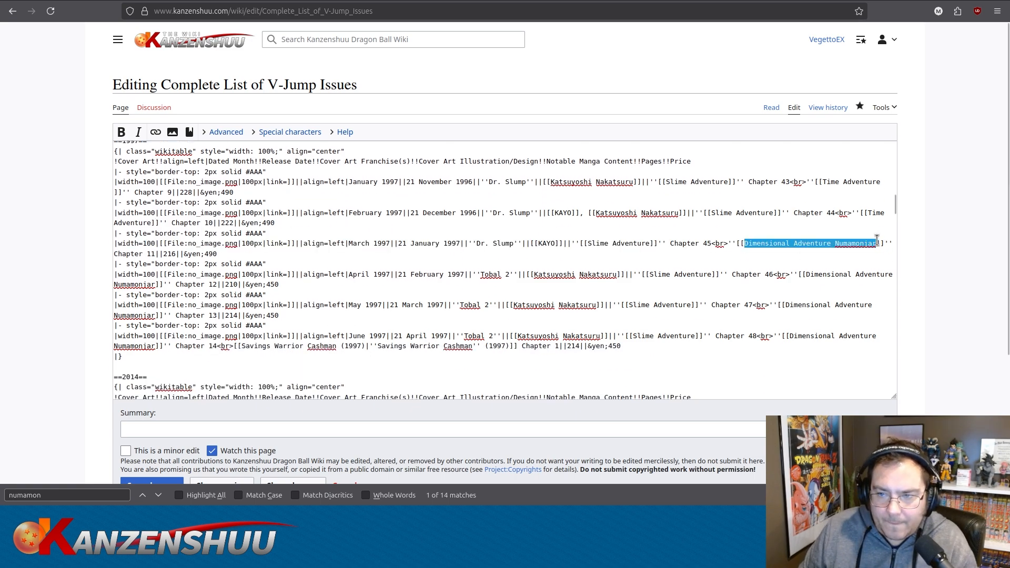
key("ctrl+v")
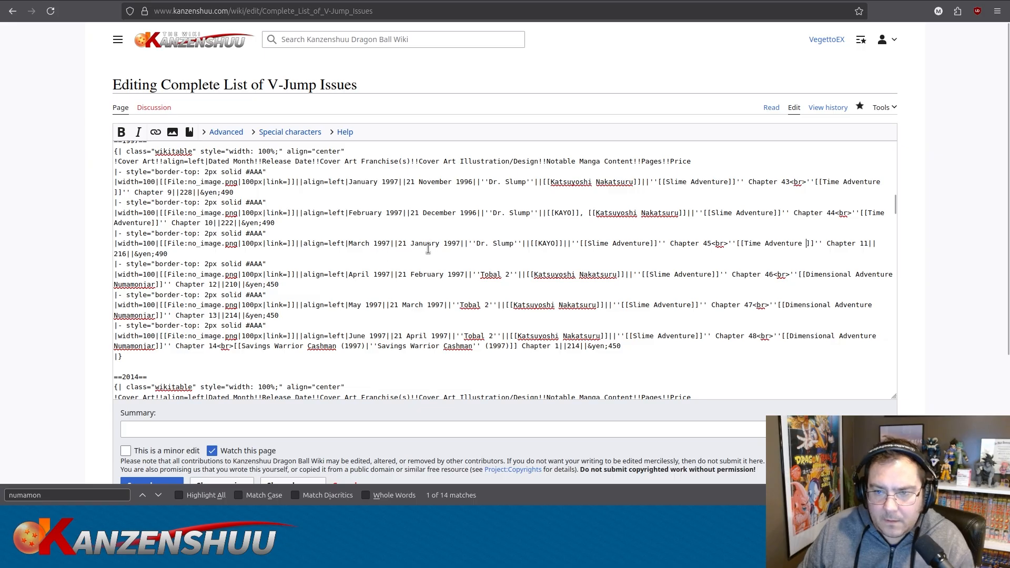
Undo the incomplete "Time Adventure" title replacements from March 1997 back through June 1996.
key("ctrl+z")
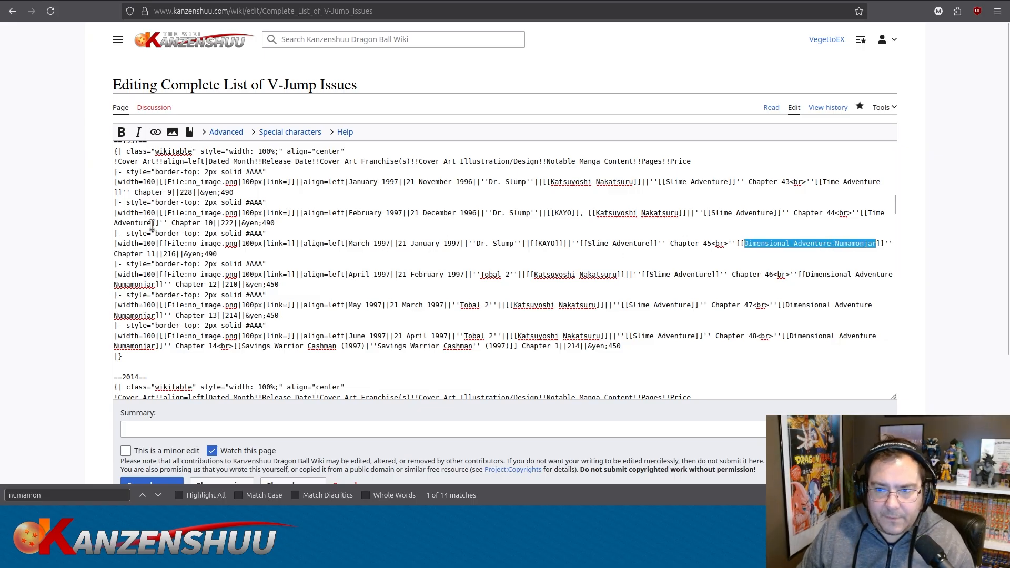
scroll(293, 237, "up", 5)
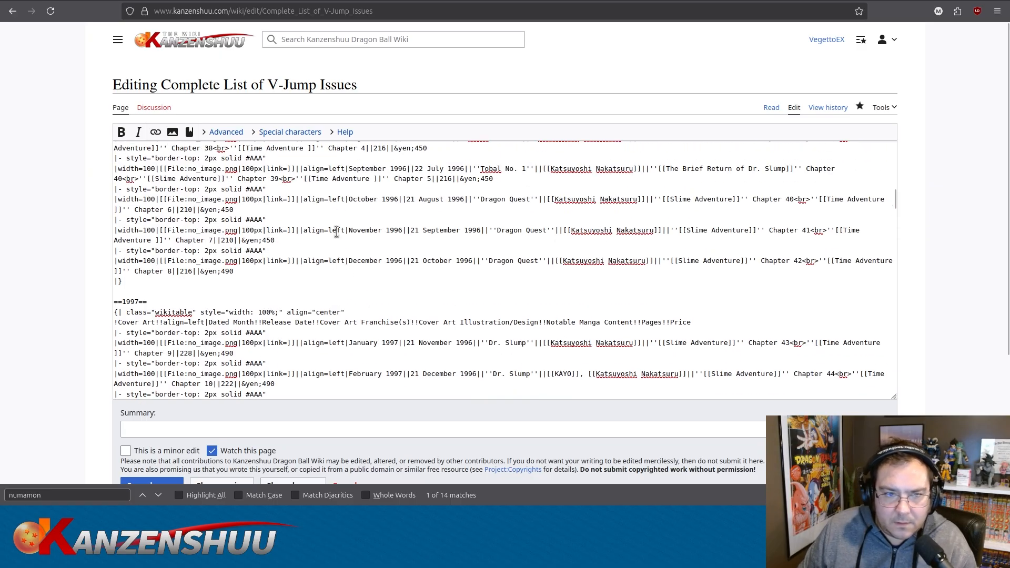
key("ctrl+z")
key("ctrl+z")
key("ctrl+z")
key("ctrl+z")
key("ctrl+z")
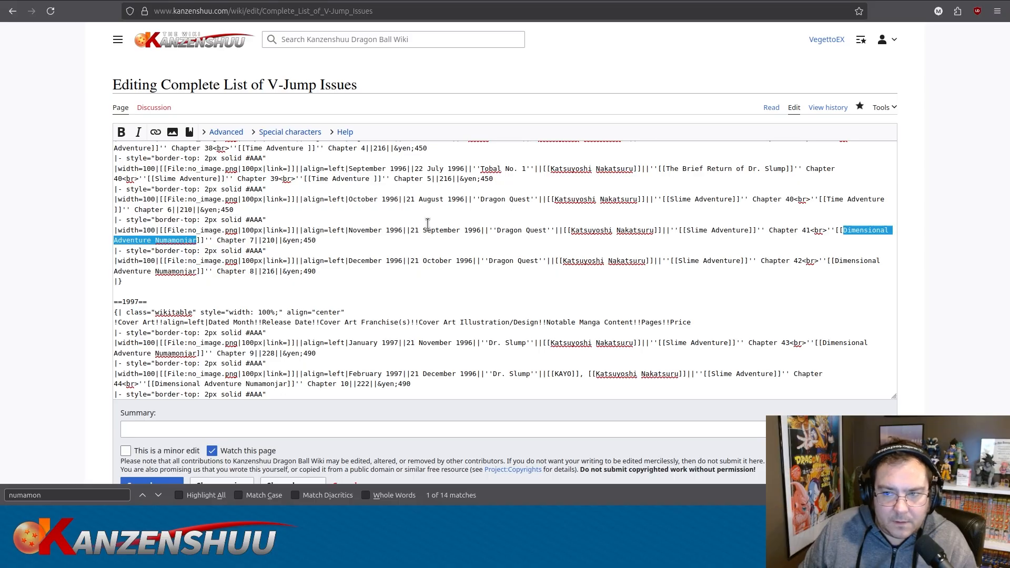
scroll(428, 224, "up", 3)
key("ctrl+z")
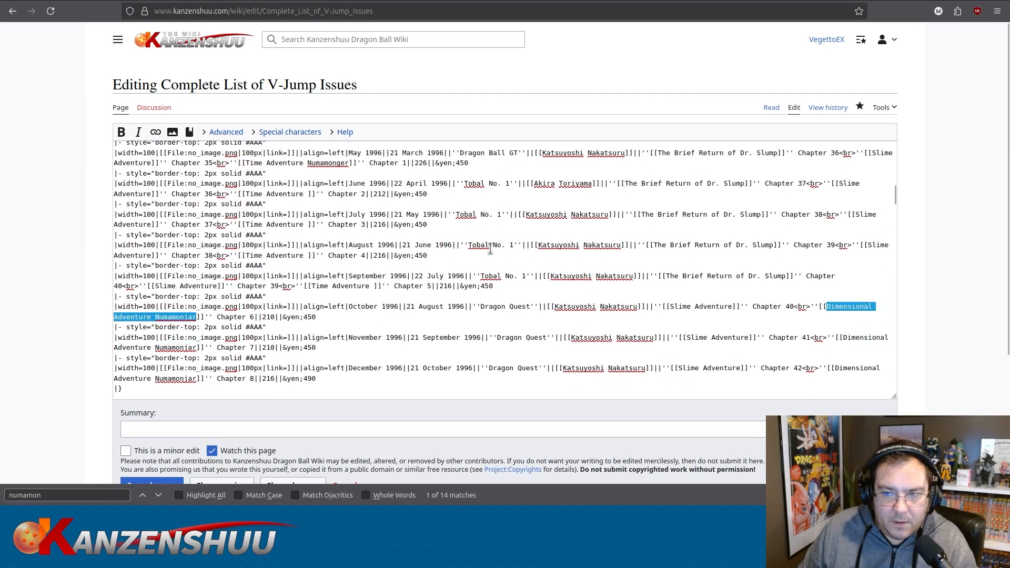
key("ctrl+z")
key("ctrl+z")
key("ctrl+z")
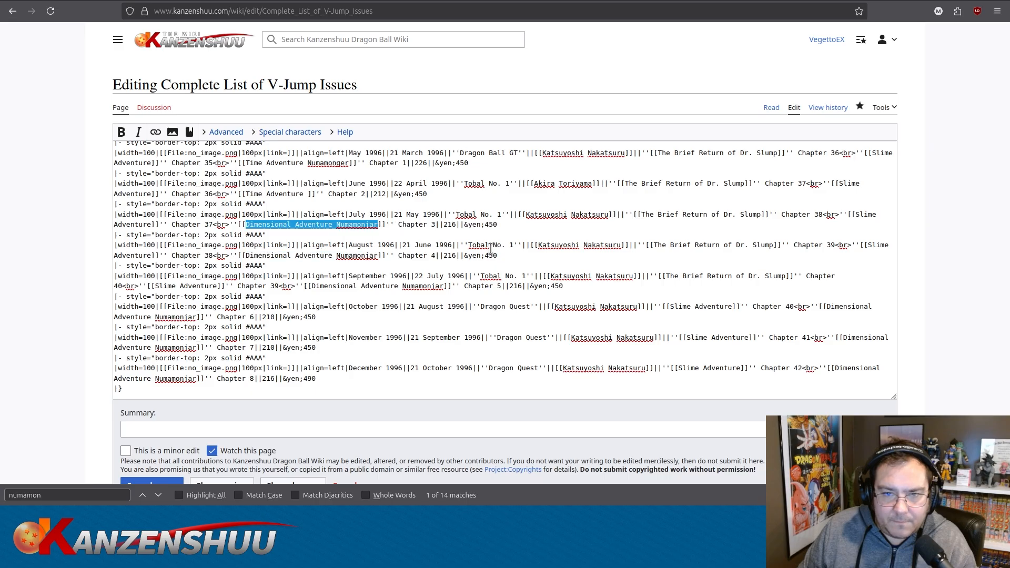
key("ctrl+z")
Copy the full title "Time Adventure Numamonger" from the May 1996 row over the old title in the June to September 1996 rows.
scroll(323, 221, "up", 2)
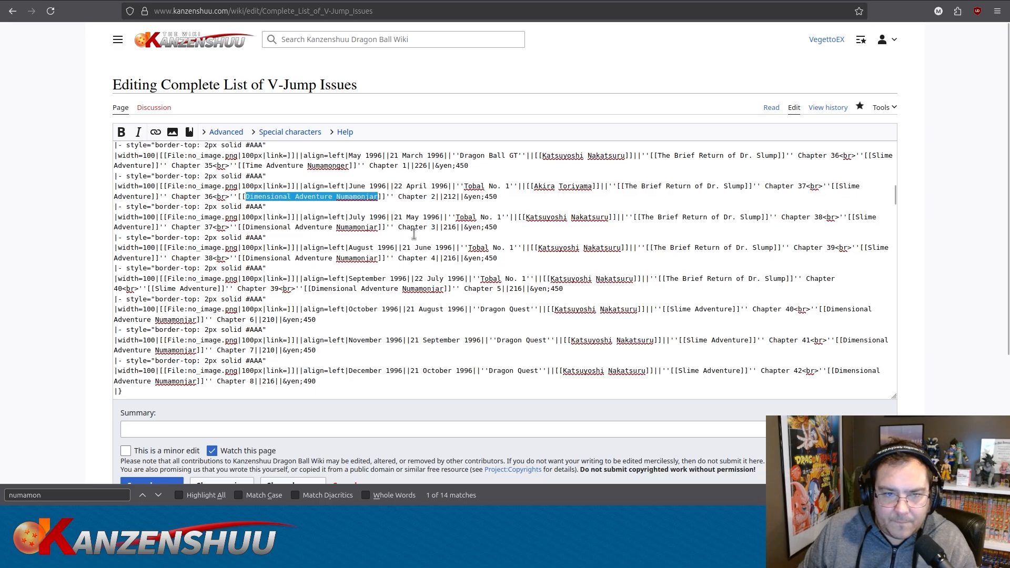
left_click(271, 217)
left_click_drag(246, 215, 349, 216)
key("ctrl+c")
left_click_drag(245, 247, 378, 242)
key("ctrl+v")
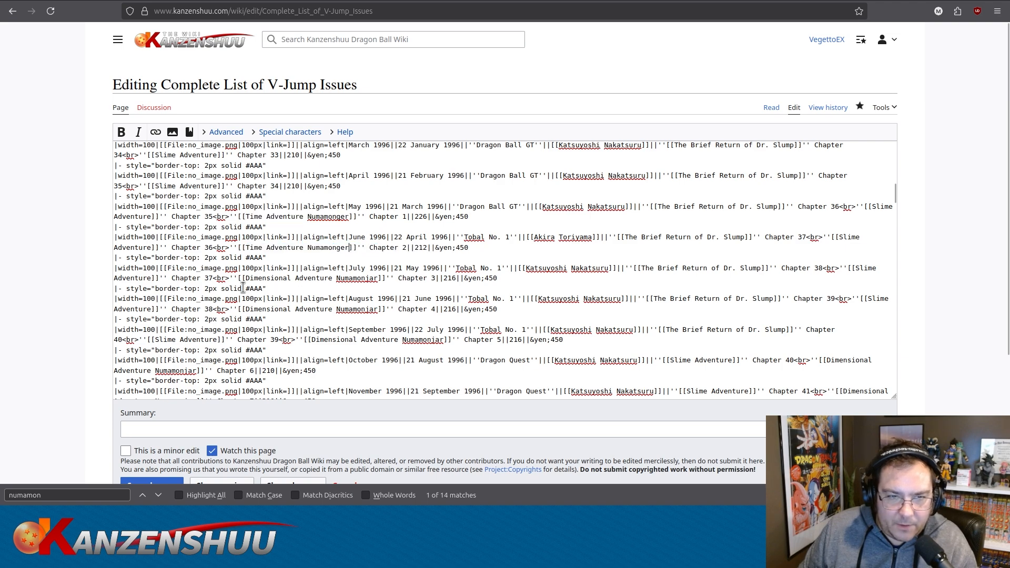
left_click_drag(246, 277, 378, 278)
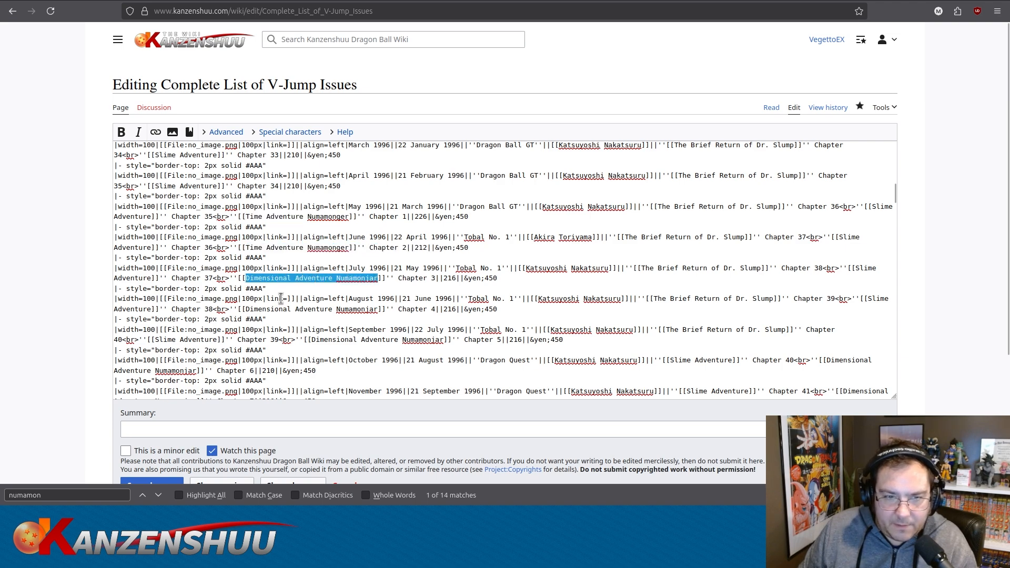
key("ctrl+v")
left_click_drag(246, 308, 378, 309)
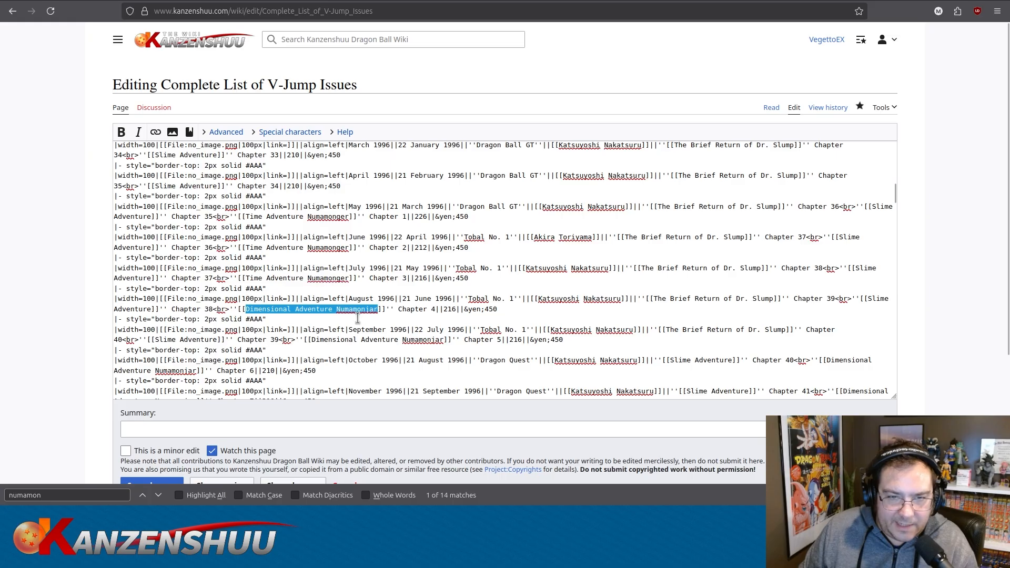
key("ctrl+v")
left_click_drag(311, 340, 444, 339)
key("ctrl+v")
Replace "Dimensional Adventure Numamonjar" with "Time Adventure Numamonger" in the October, November and December 1996 rows.
scroll(363, 271, "down", 2)
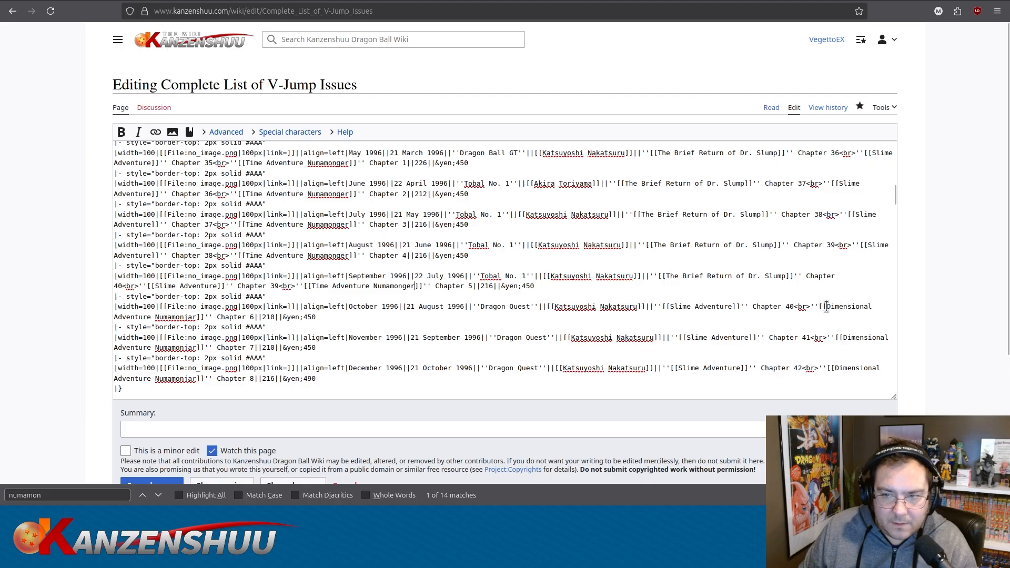
left_click_drag(826, 307, 198, 316)
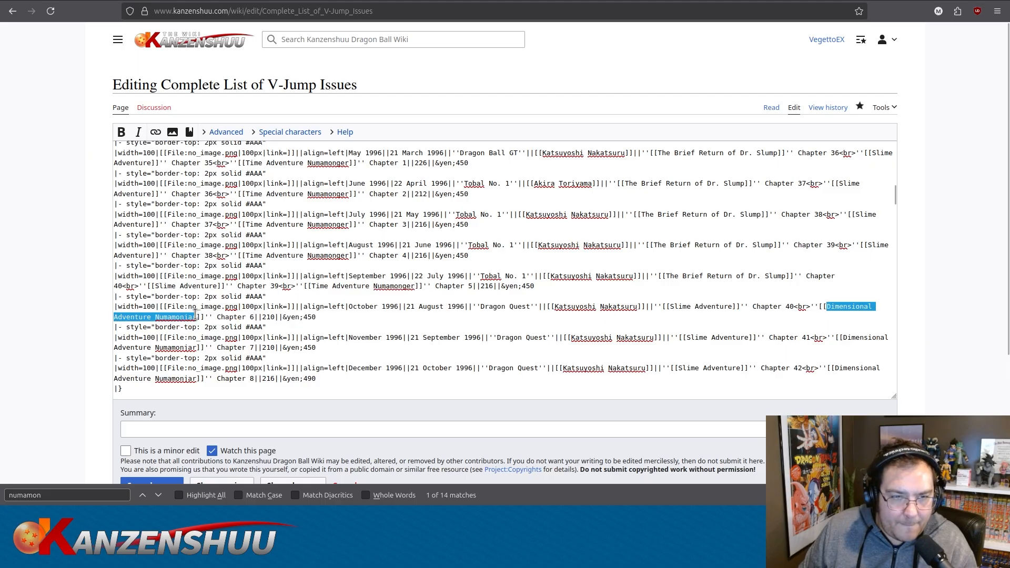
key("ctrl+v")
scroll(195, 315, "down", 2)
left_click(842, 284)
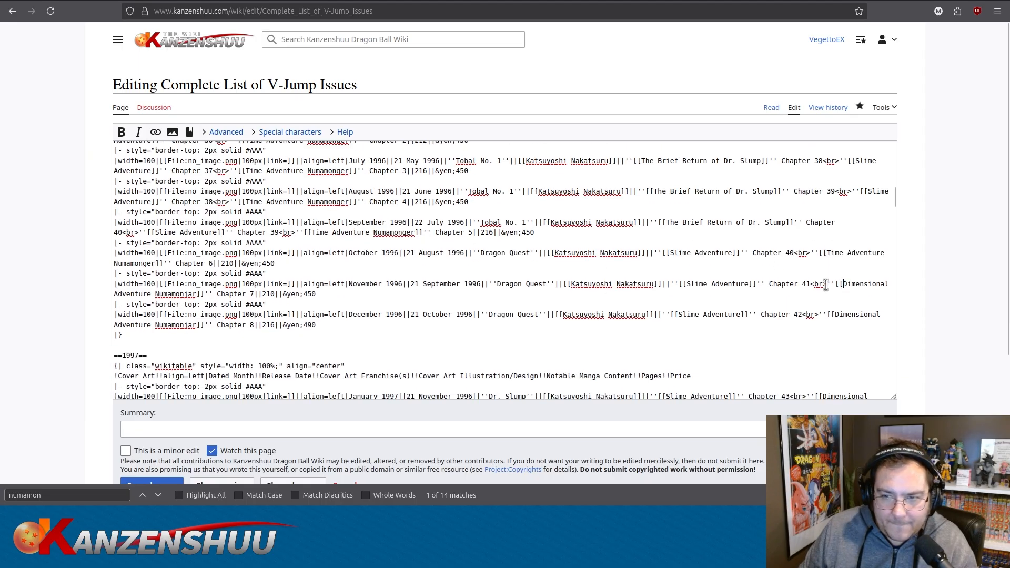
left_click_drag(843, 284, 191, 293)
key("ctrl+v")
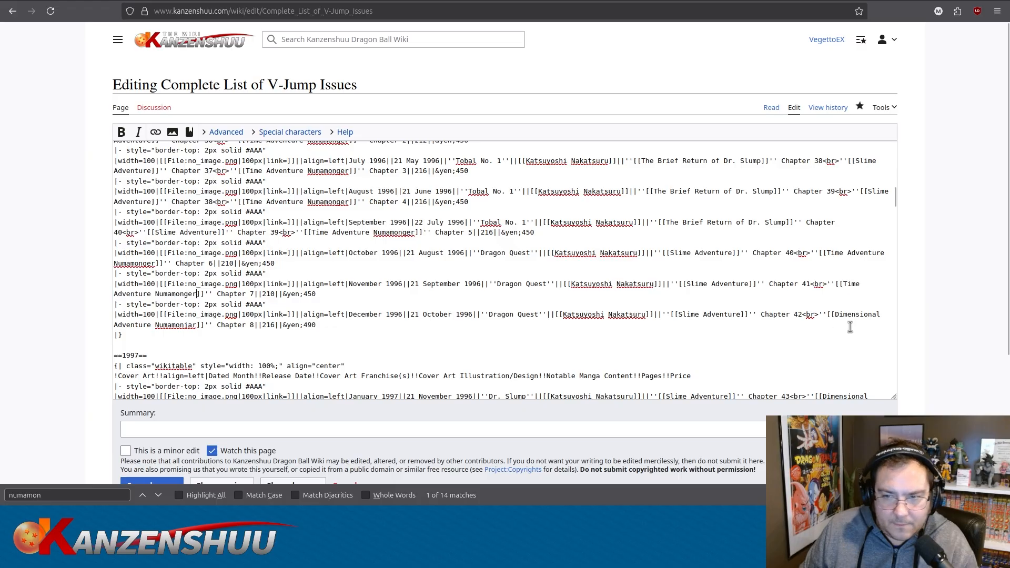
left_click_drag(832, 314, 198, 325)
key("ctrl+v")
scroll(351, 262, "down", 3)
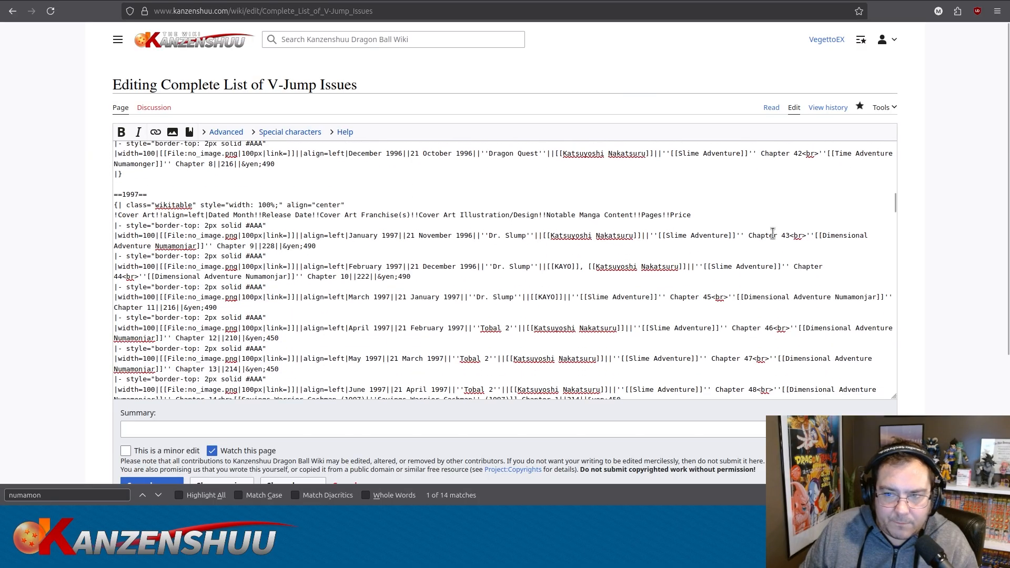
Replace "Dimensional Adventure Numamonjar" with the copied "Time Adventure Numamonger" in the January, February and March 1997 rows.
left_click_drag(824, 233, 198, 245)
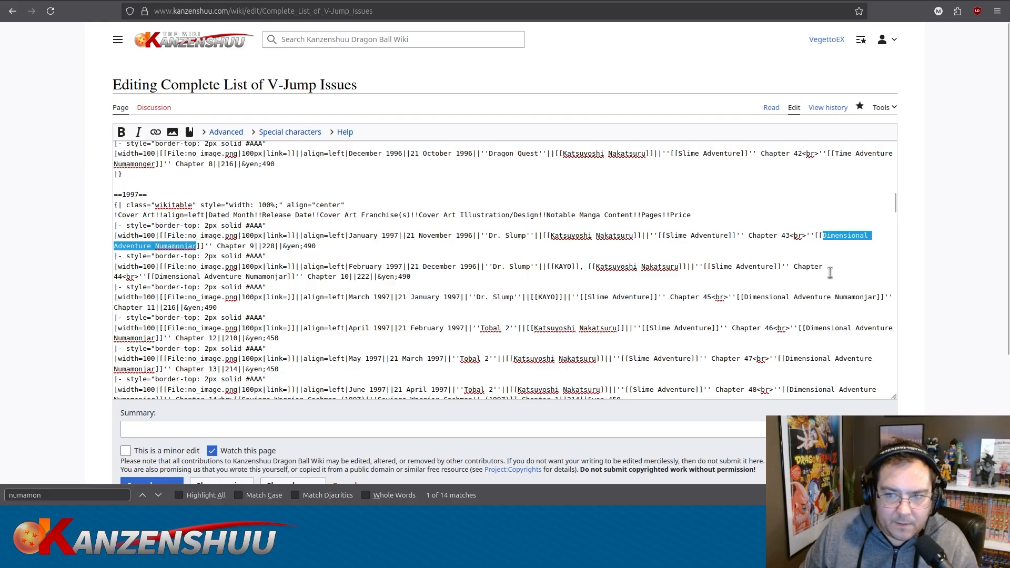
key("ctrl+v")
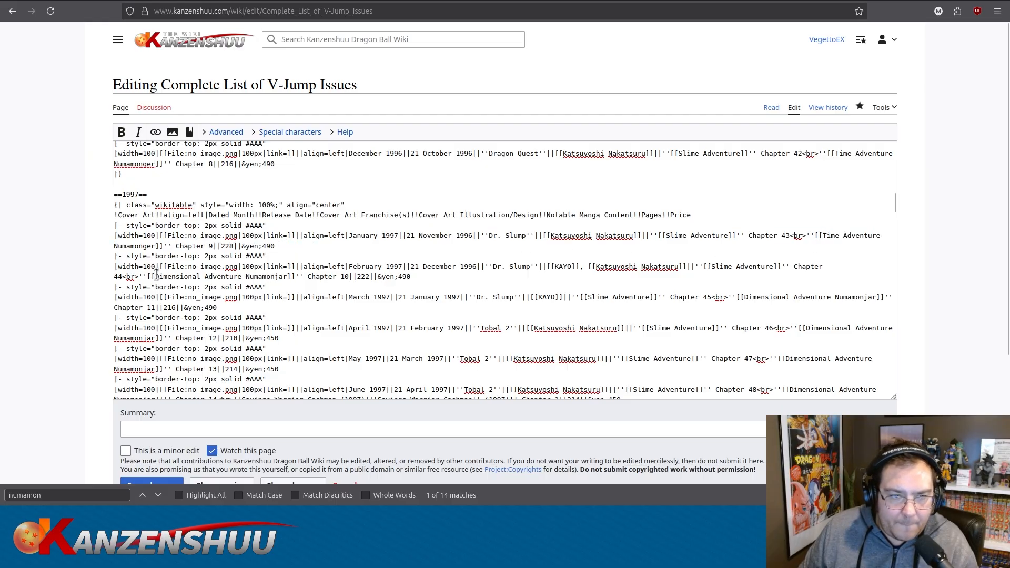
left_click_drag(155, 277, 288, 276)
key("ctrl+v")
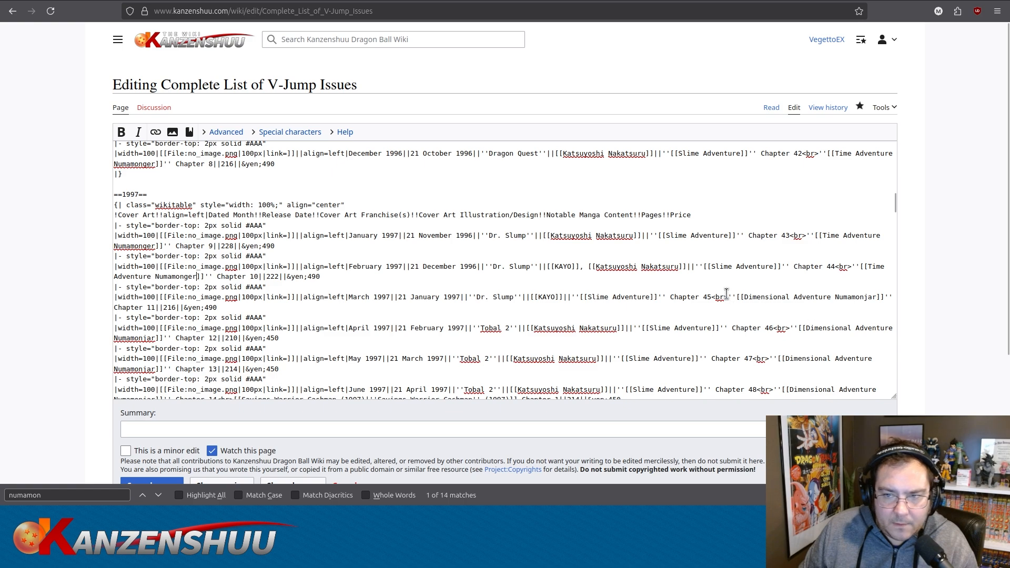
left_click_drag(744, 297, 878, 293)
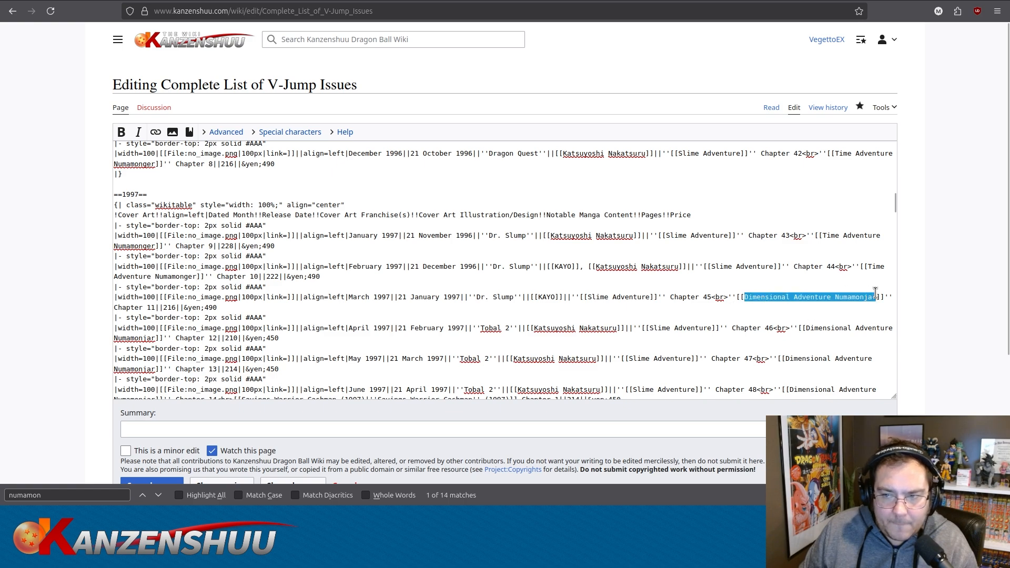
key("ctrl+v")
Replace the old Numamonjar title with "Time Adventure Numamonger" in the April, May and June 1997 rows.
scroll(631, 304, "down", 1)
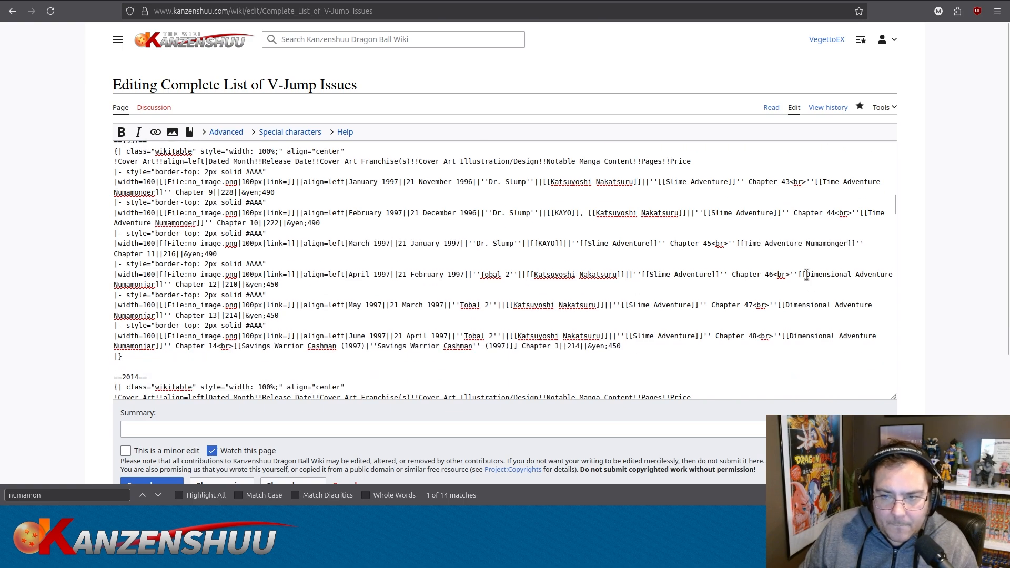
left_click_drag(806, 275, 156, 285)
key("ctrl+v")
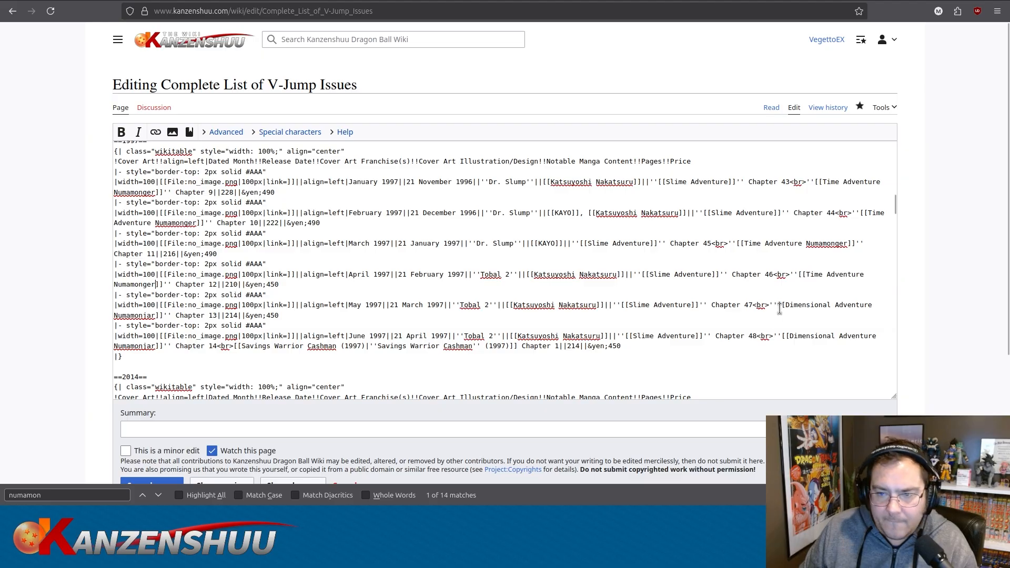
left_click_drag(786, 305, 154, 315)
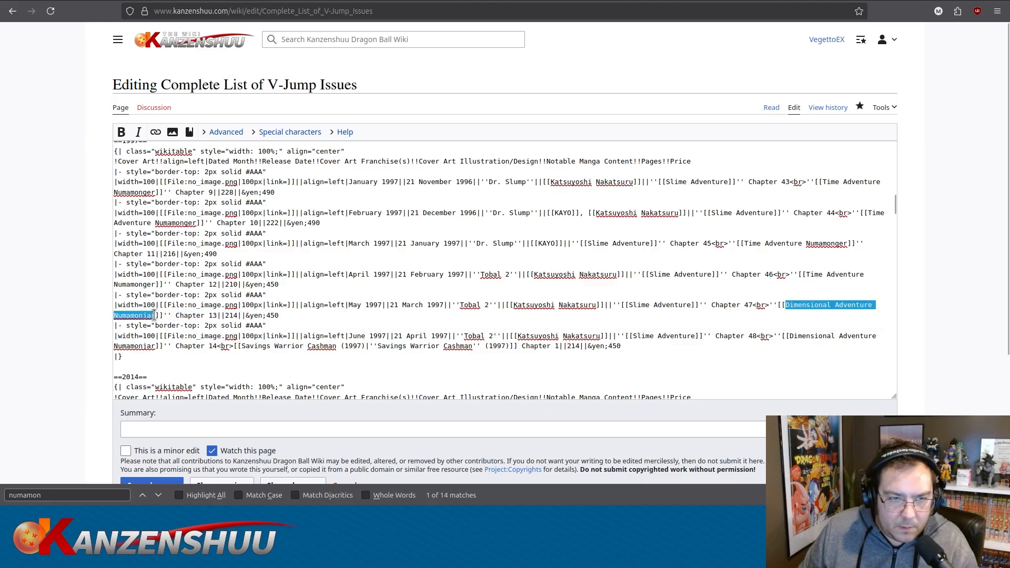
key("ctrl+v")
left_click_drag(789, 336, 157, 347)
key("ctrl+v")
Enter the edit summary "Time Adventure Numamonger title update" and preview the page.
left_click(242, 429)
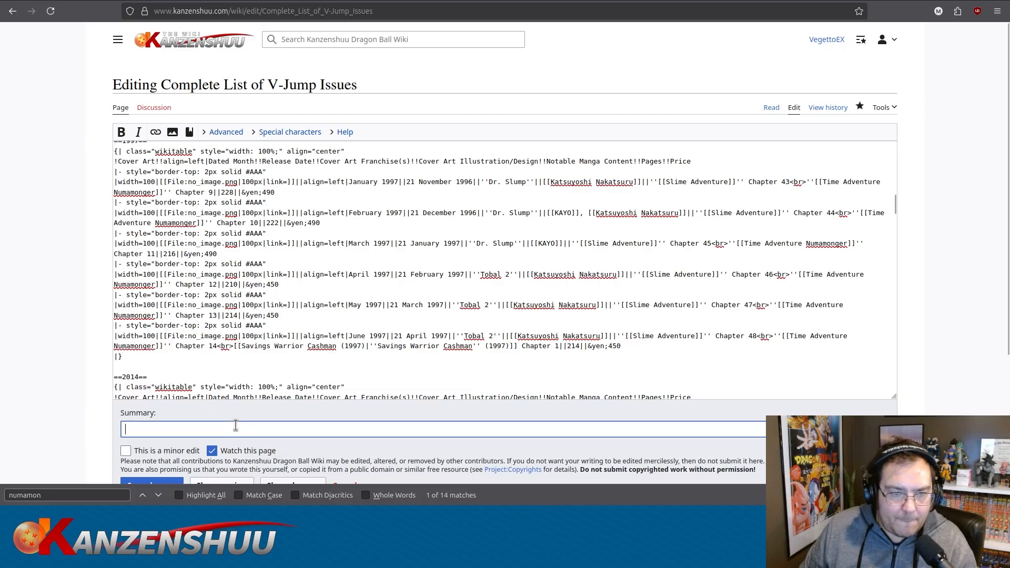
key("ctrl+v")
type("title update")
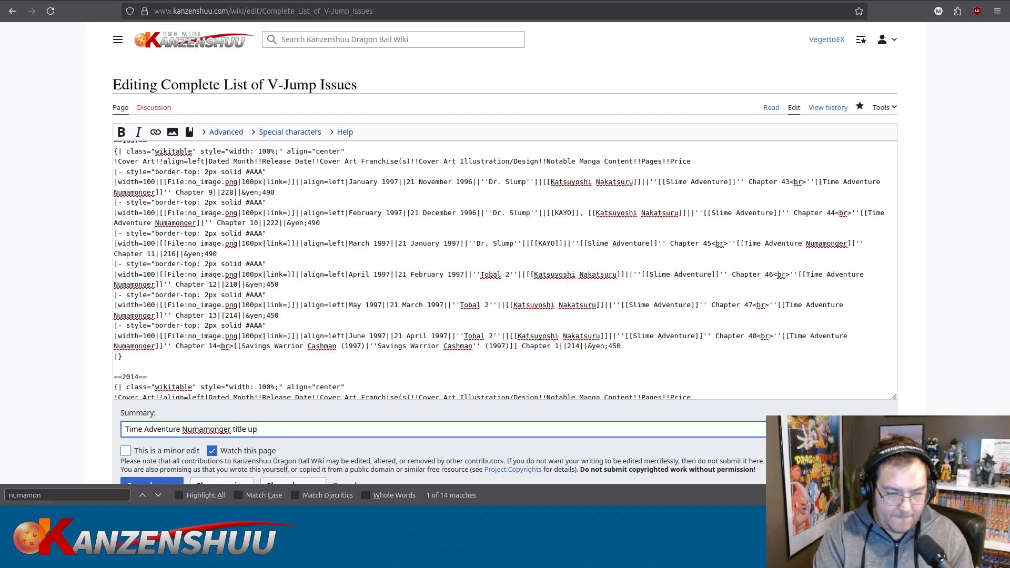
left_click(443, 301)
key("ctrl+a")
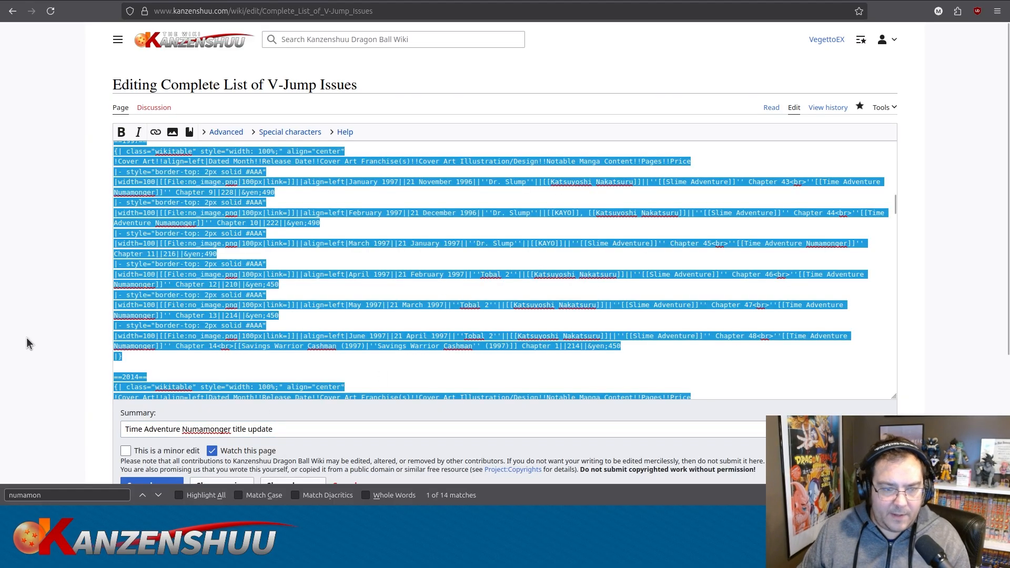
scroll(26, 343, "down", 2)
left_click(221, 412)
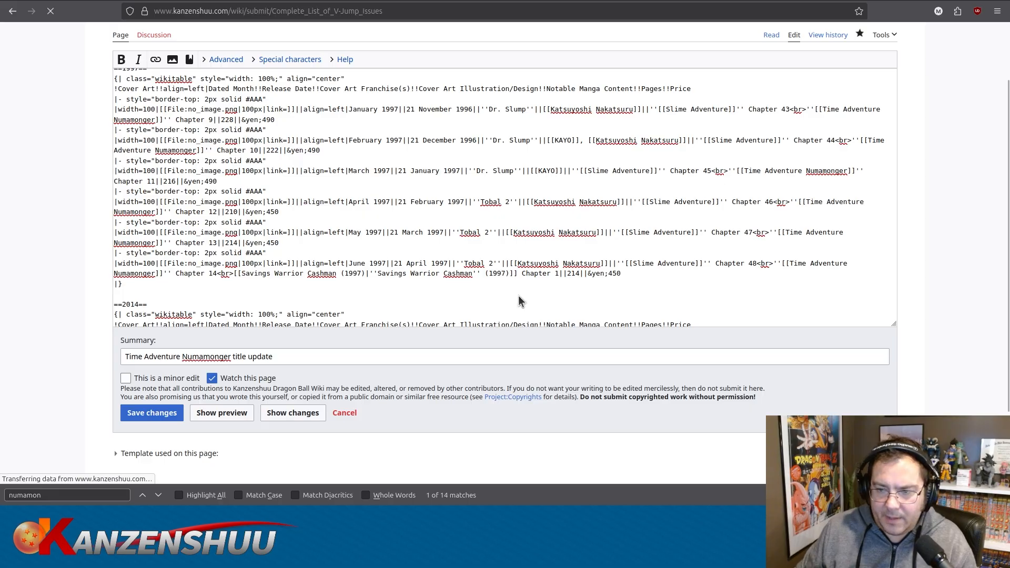
Check the previewed issue tables through 1997, save the page changes and close the text search.
scroll(444, 270, "down", 20)
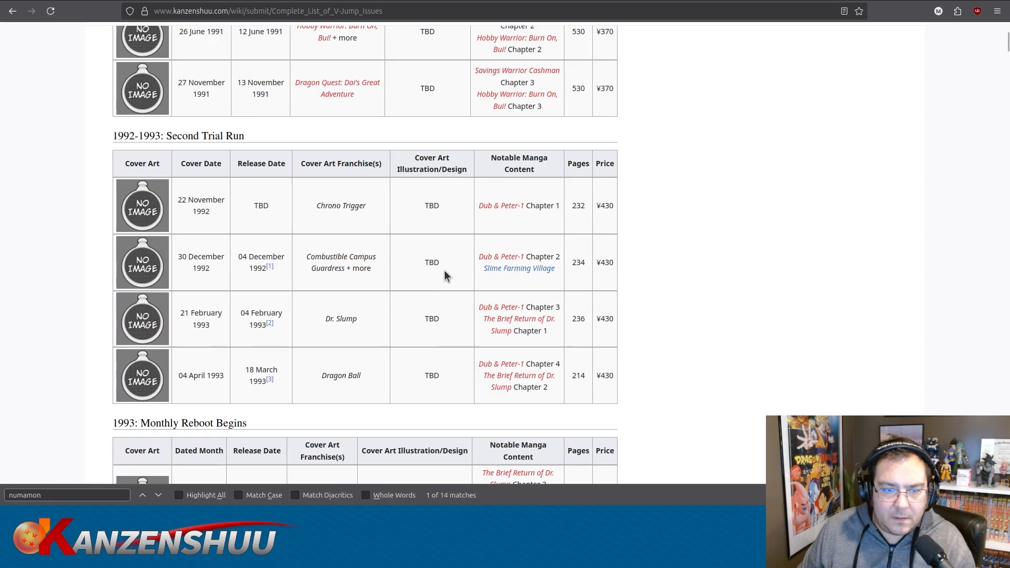
scroll(703, 249, "down", 20)
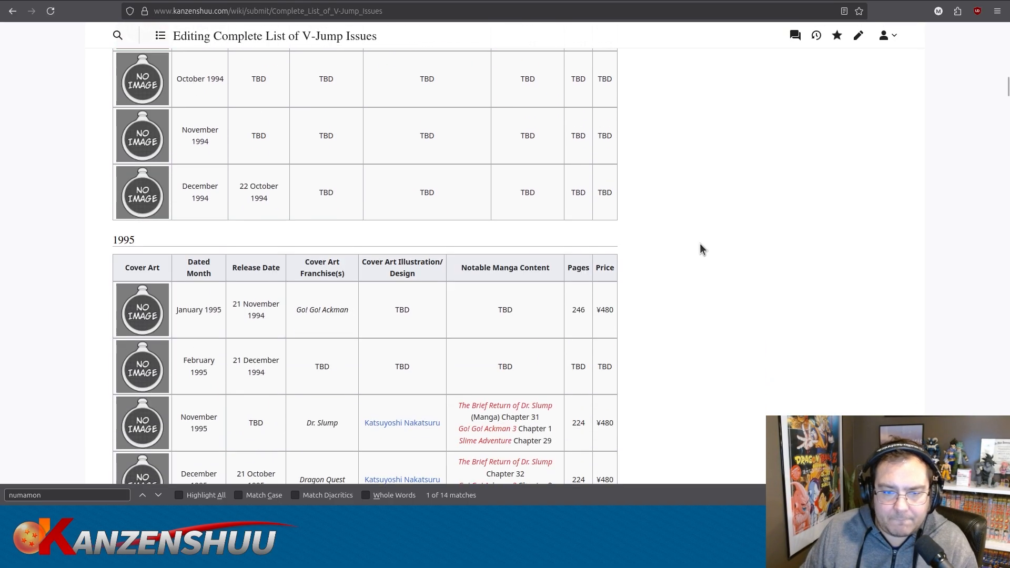
scroll(702, 250, "down", 8)
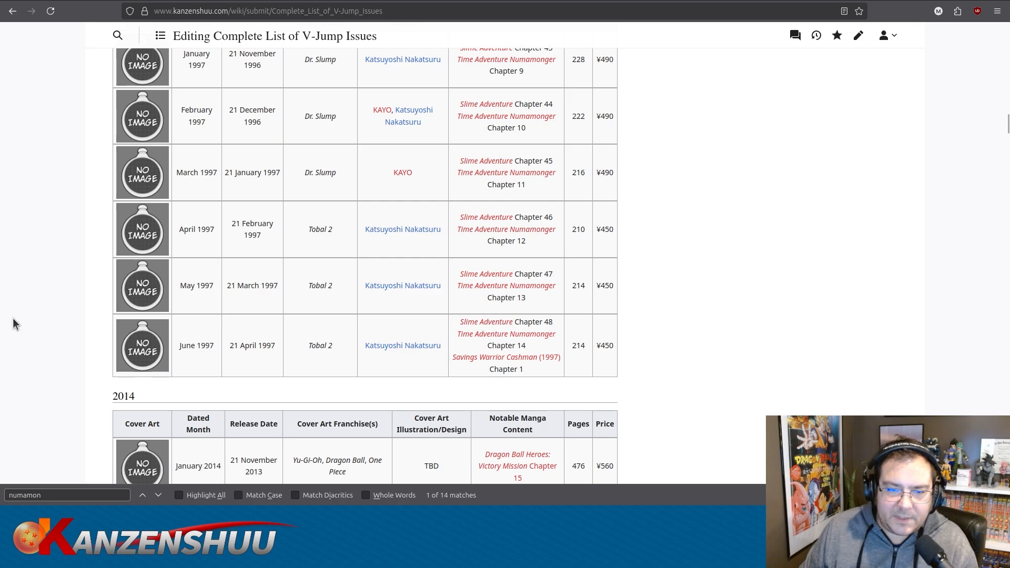
scroll(13, 324, "down", 20)
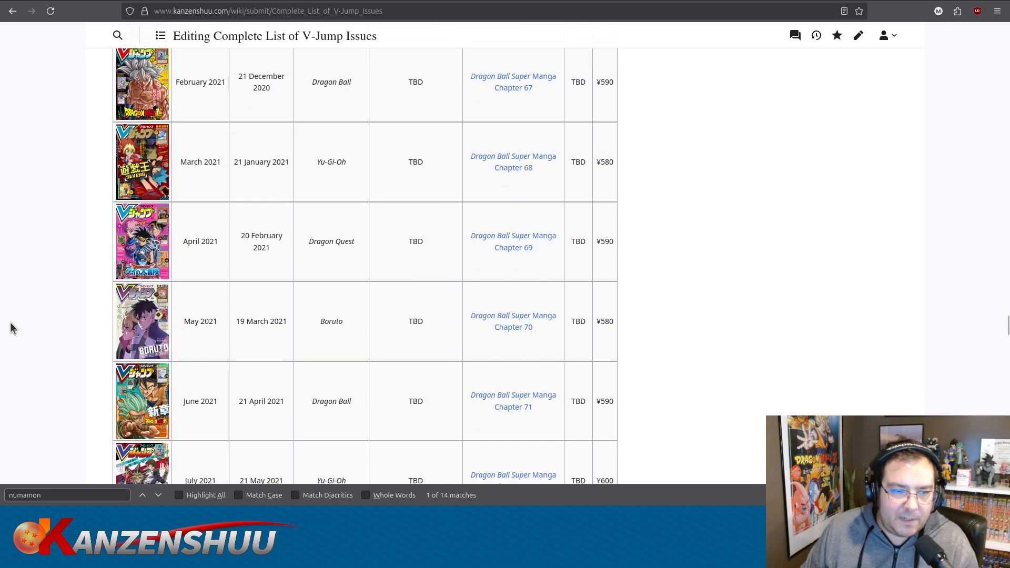
scroll(12, 331, "up", 3)
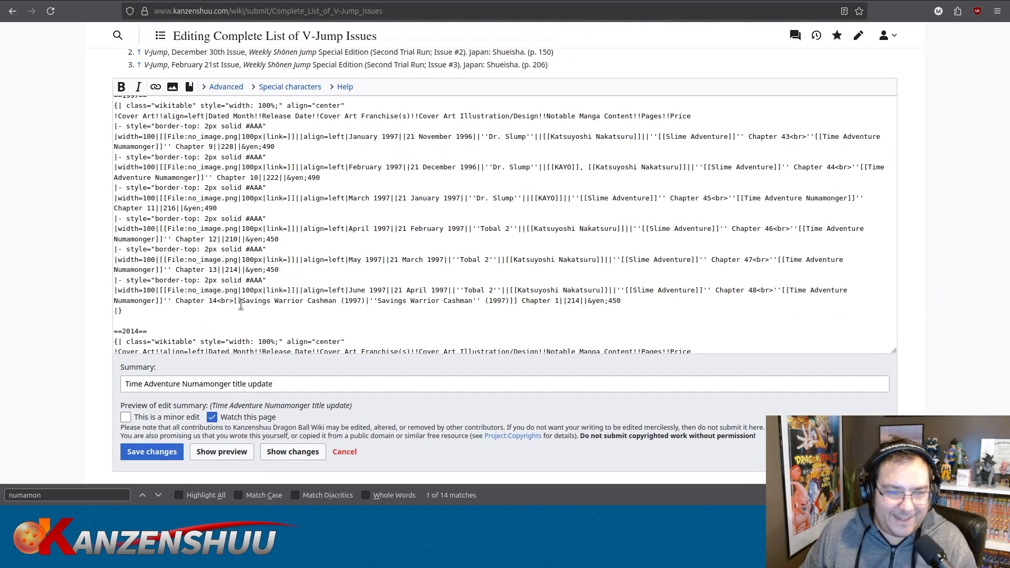
left_click(142, 452)
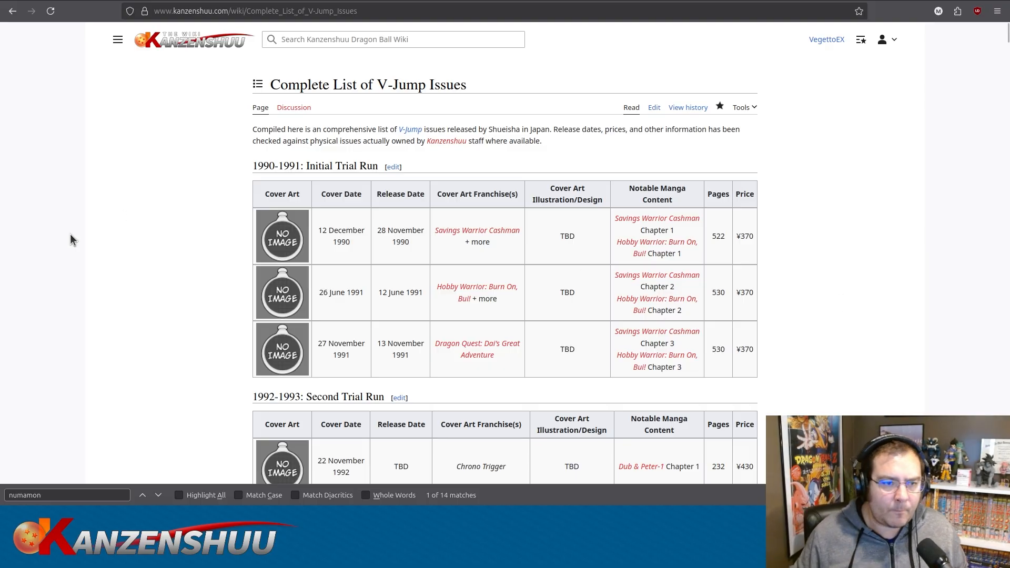
key("Escape")
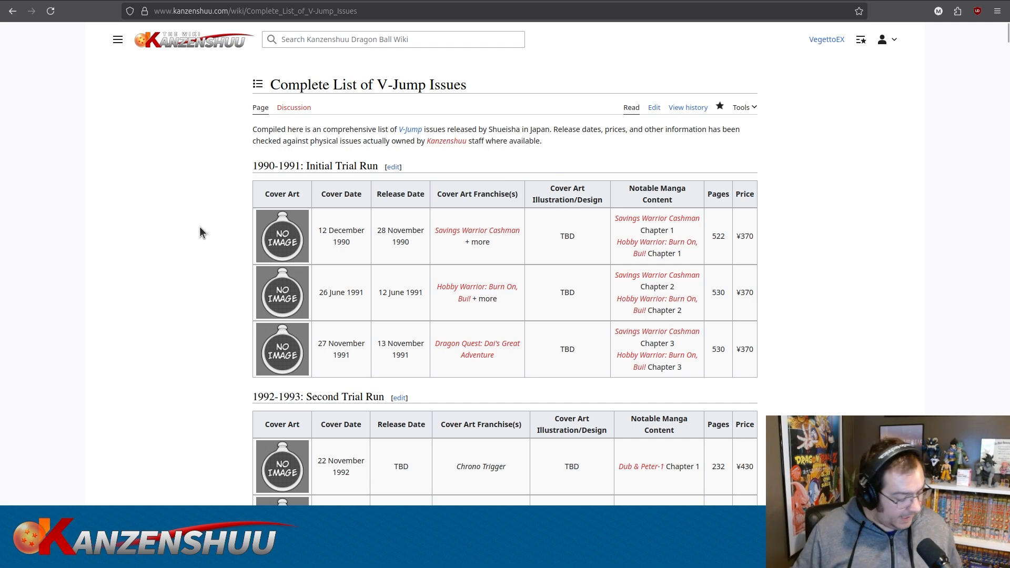
Reopen the V-Jump issue list for editing and duplicate the June 1997 row directly below itself.
left_click(654, 108)
scroll(269, 329, "down", 15)
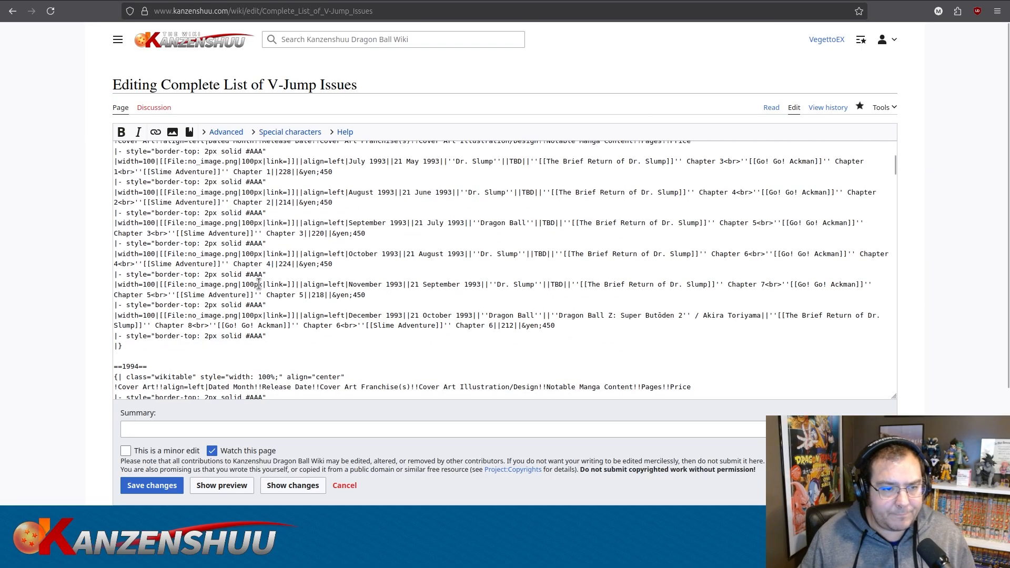
scroll(259, 284, "down", 20)
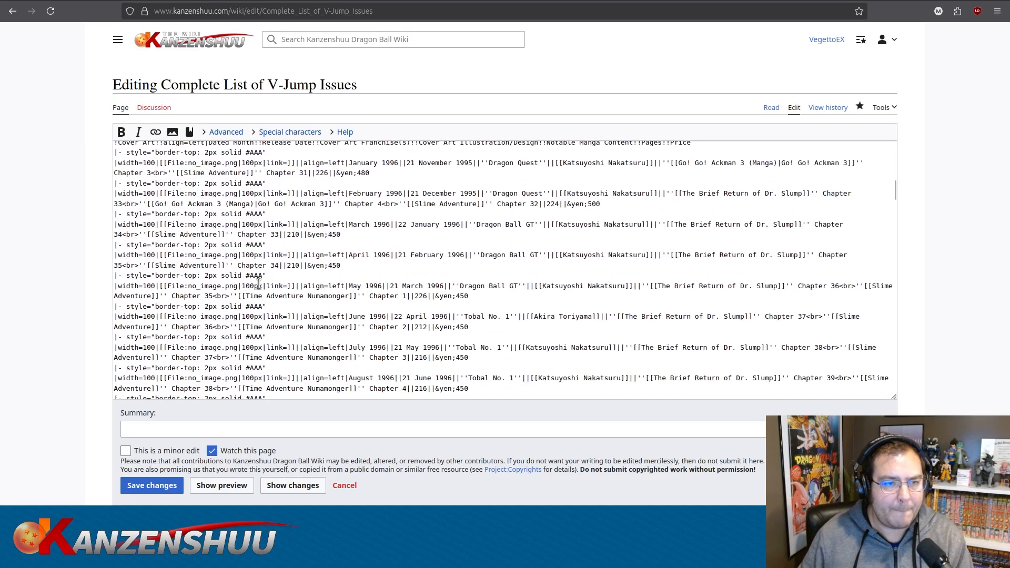
scroll(259, 284, "up", 2)
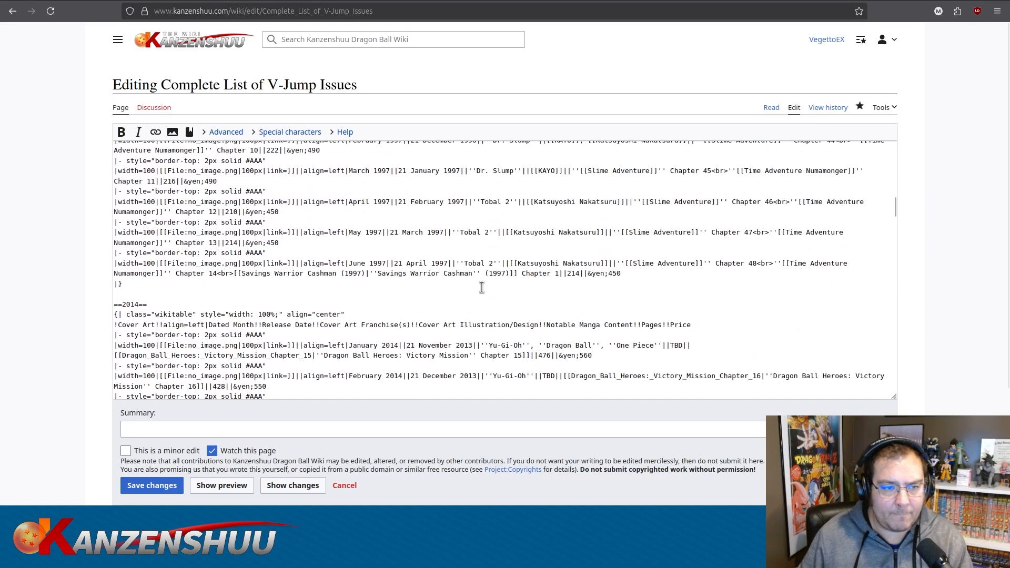
left_click_drag(637, 273, 114, 253)
key("ctrl+c")
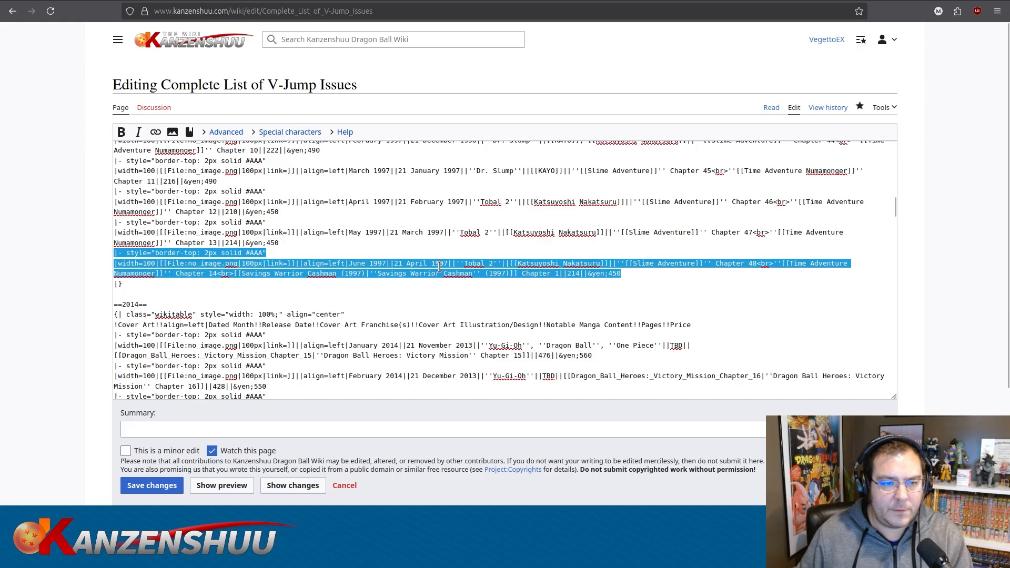
left_click(638, 274)
key("Return")
key("ctrl+v")
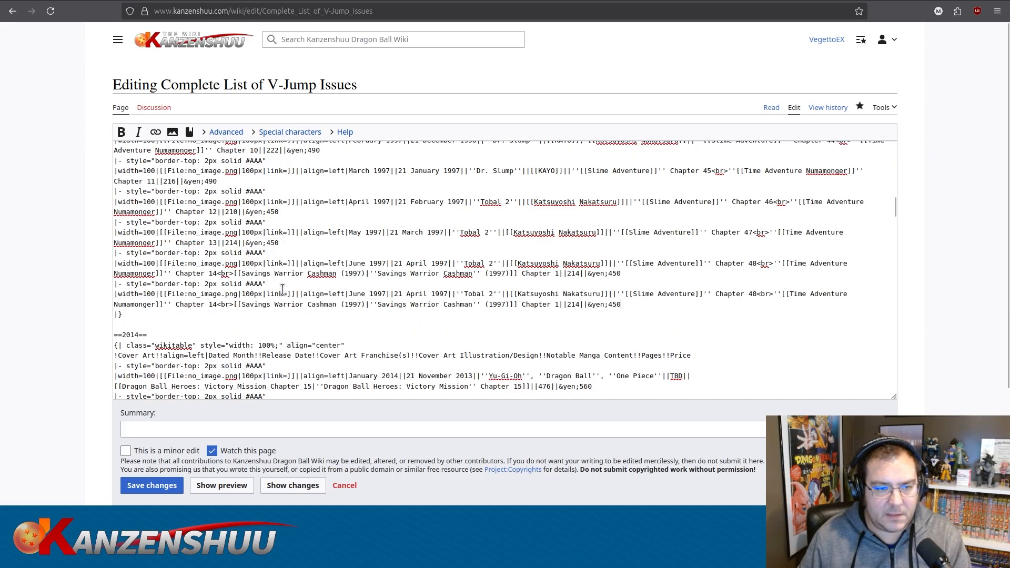
Set the duplicated row's dated month to July 1997 and its release date to 21 May 1997.
double_click(356, 294)
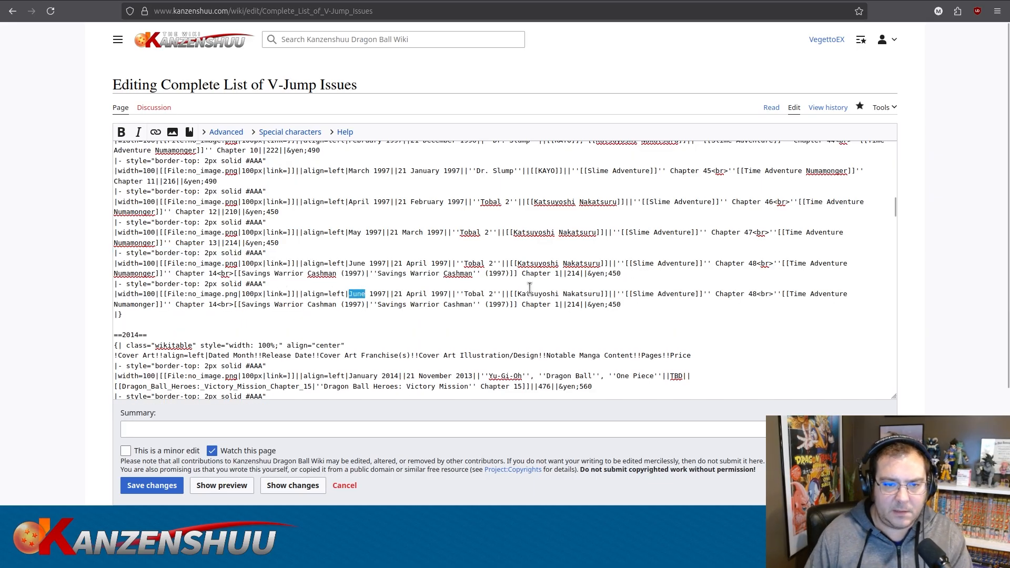
type("July")
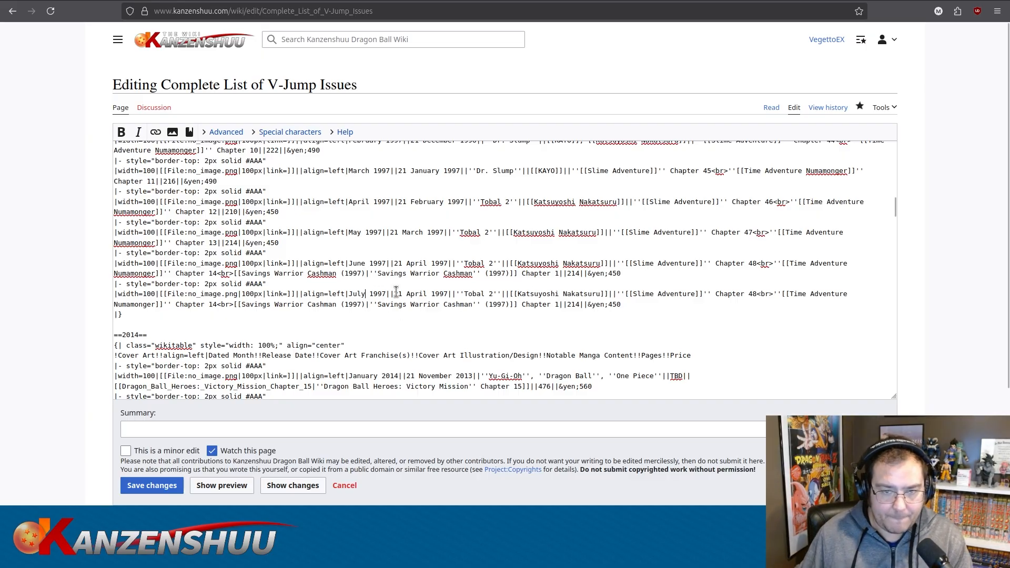
double_click(418, 293)
type("M")
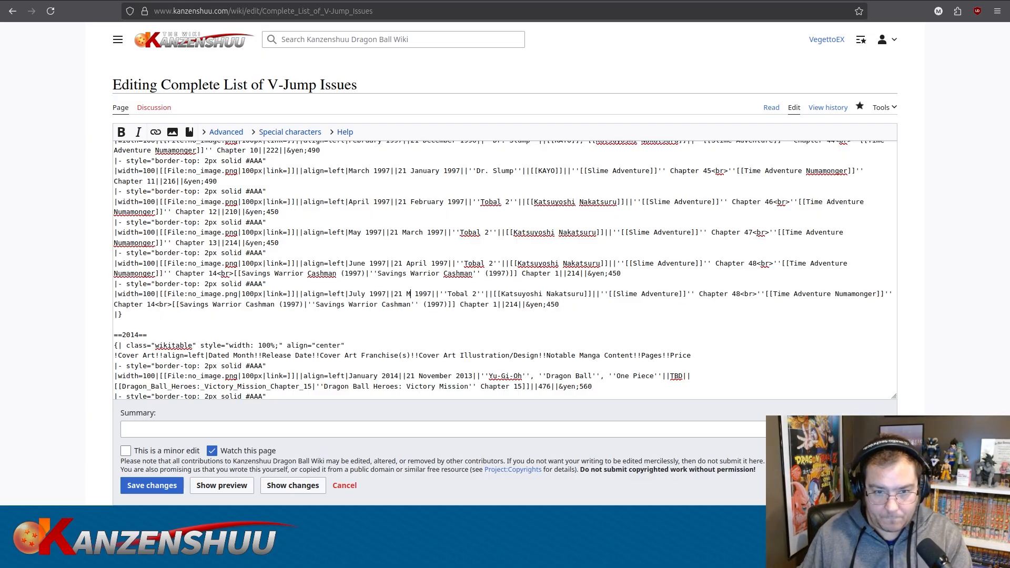
type("ay")
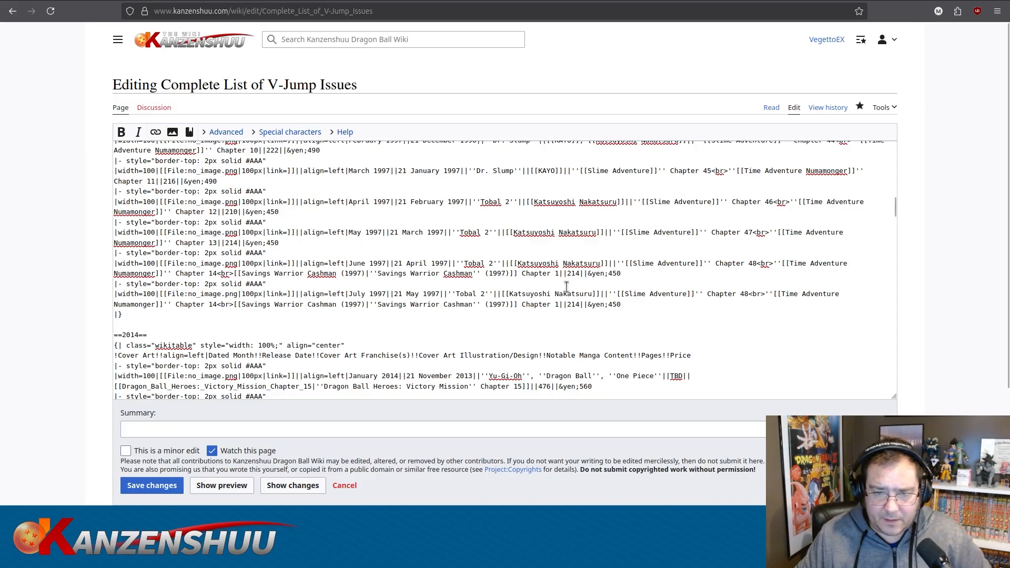
Add "[[Akira Toriyama]], " before Katsuyoshi Nakatsuru in the June 1997 row's cover art credit.
left_click(509, 262)
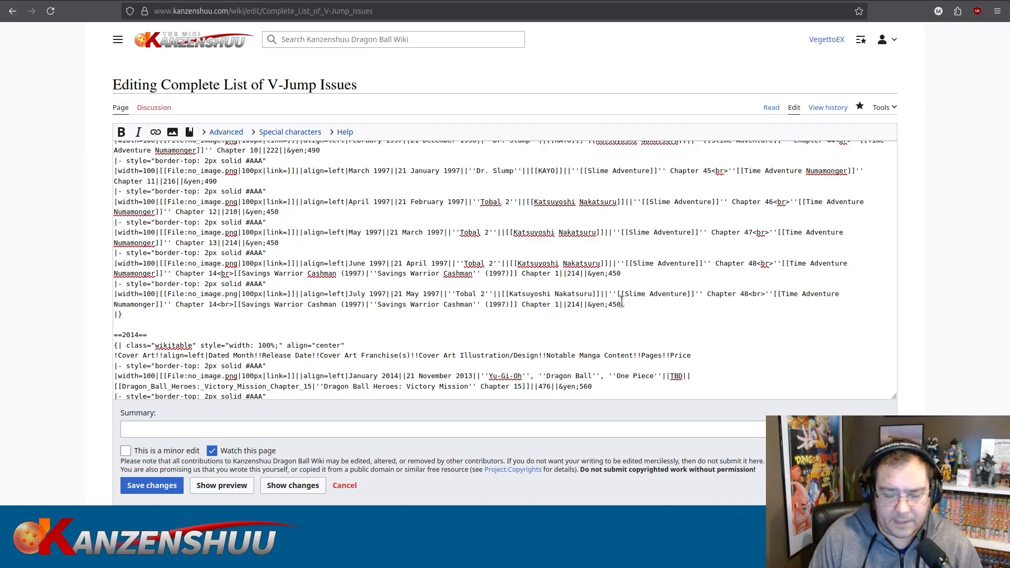
type("[[Akira Toriya")
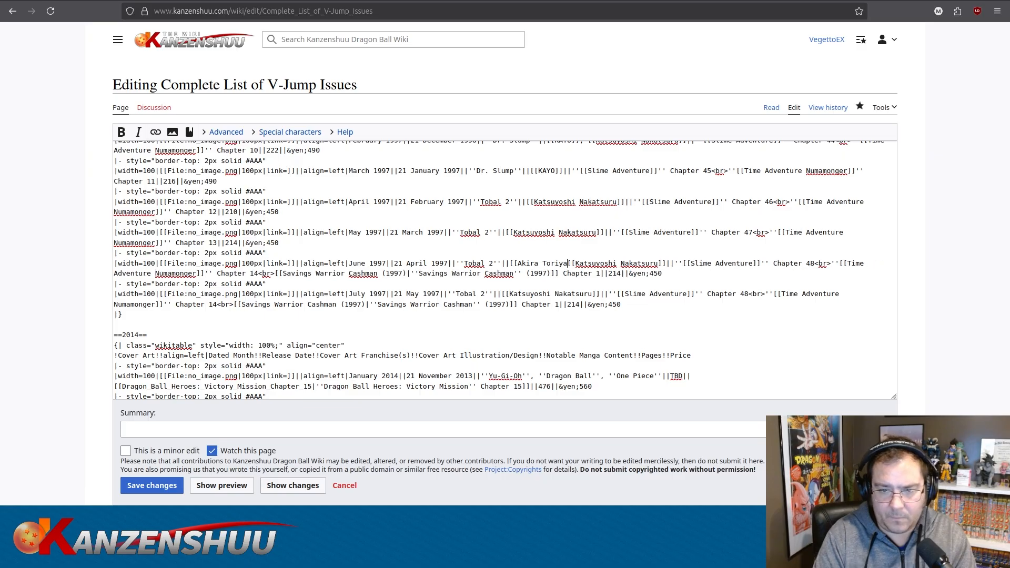
type("ma]],")
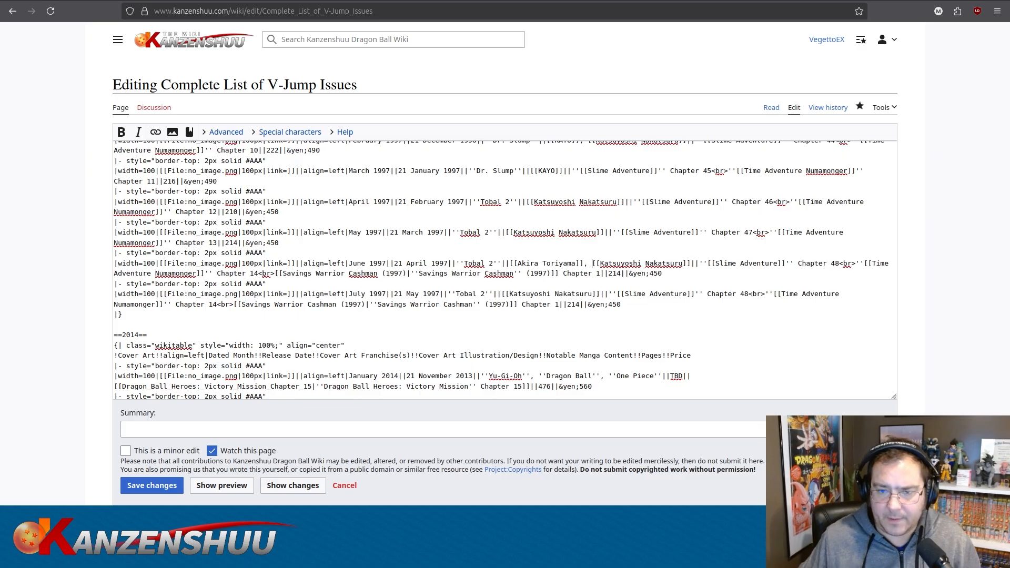
Set the price to 470 yen in the July and June 1997 rows and the June row's page count to 224.
left_click(622, 302)
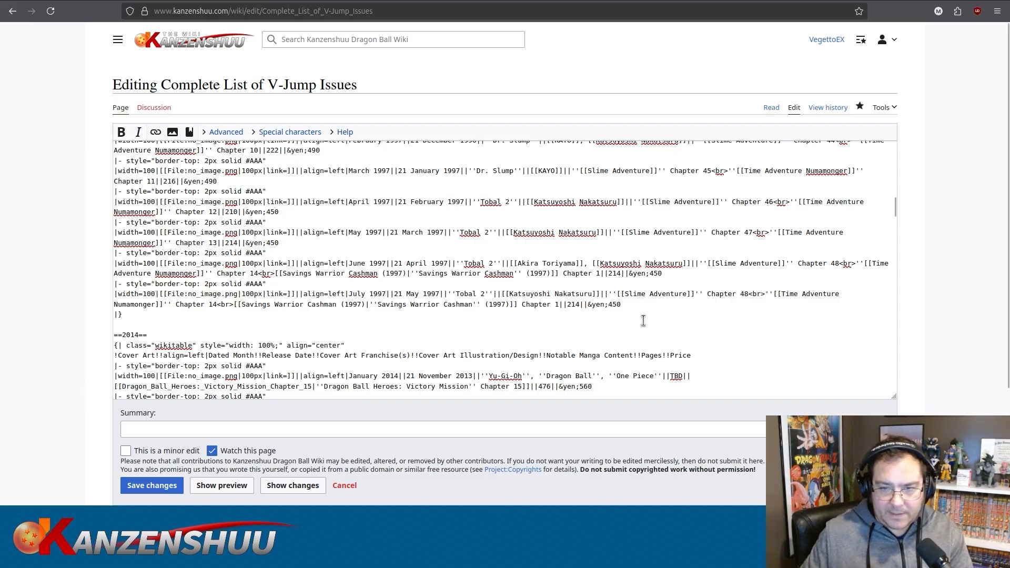
left_click(618, 306)
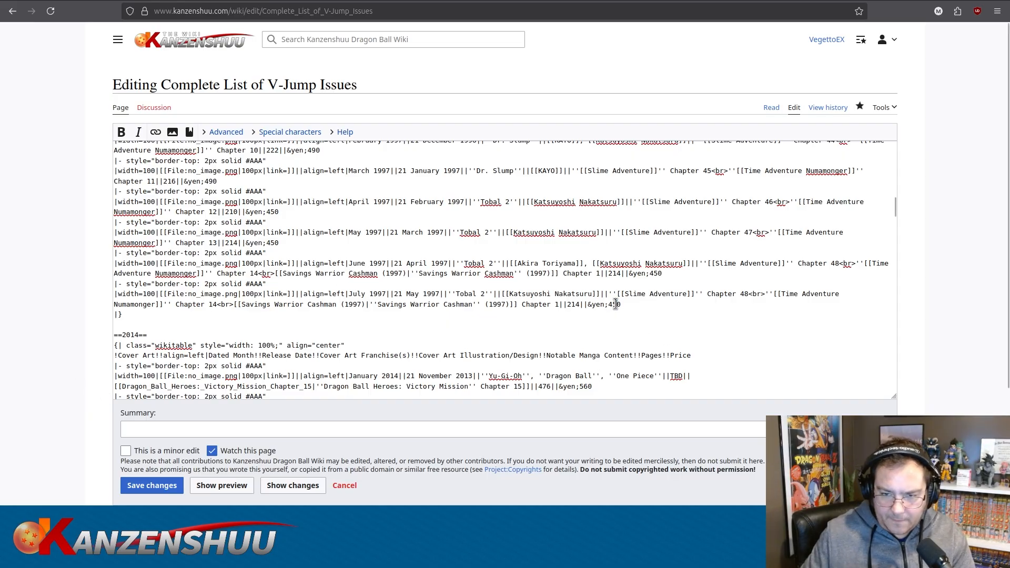
key("BackSpace")
type("7")
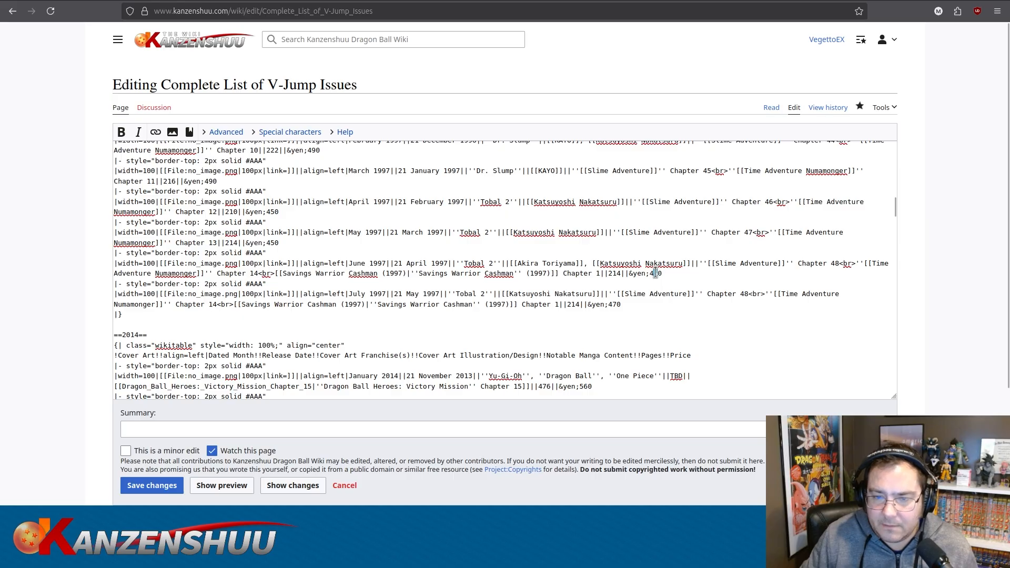
left_click_drag(654, 273, 658, 273)
type("7")
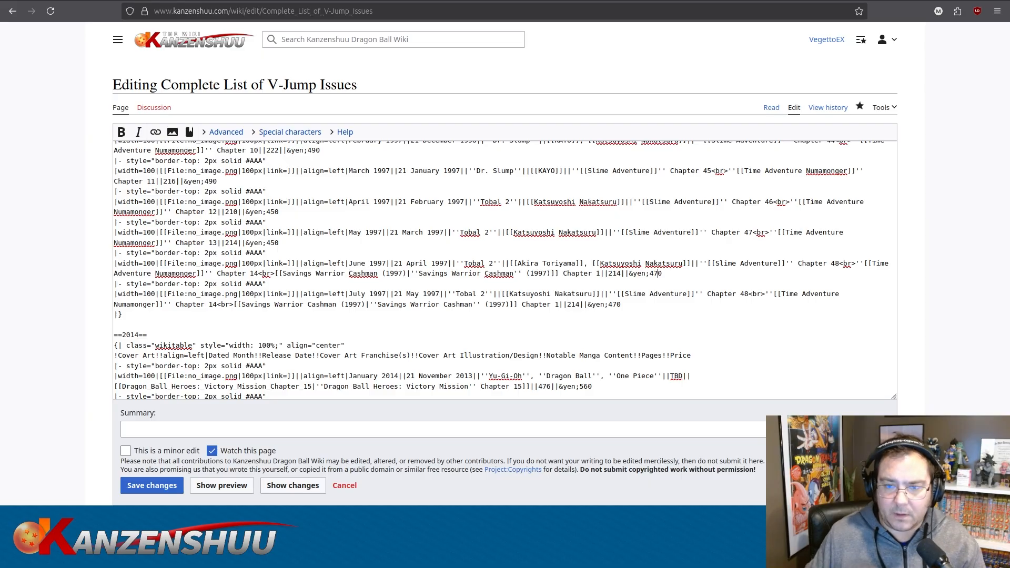
left_click_drag(613, 276, 617, 275)
type("2")
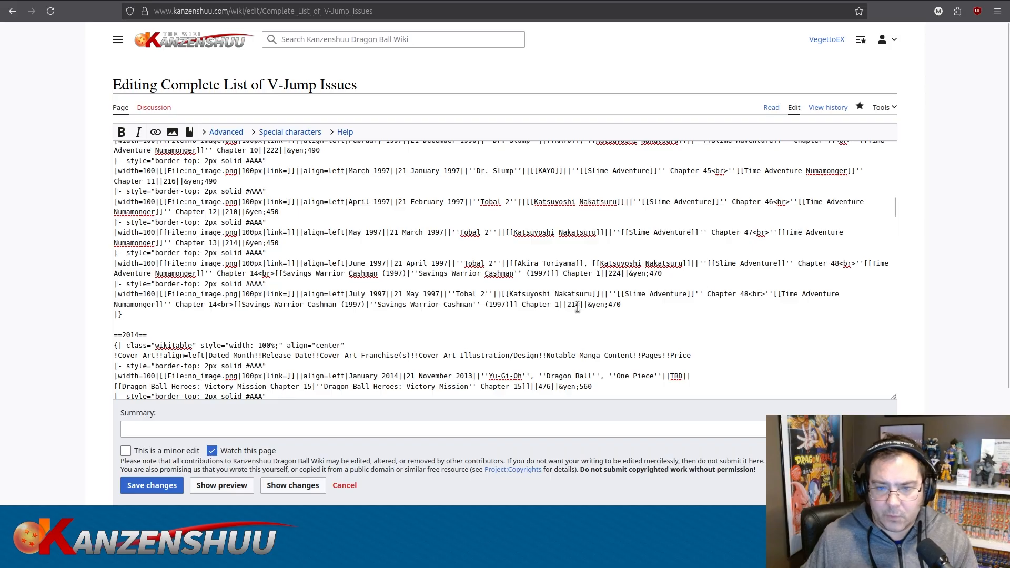
Set the July 1997 row's page count to 224 and its italicized cover franchises to Dragon Ball, Dr. Slump and Savings Warrior Cashman.
left_click_drag(576, 305, 572, 304)
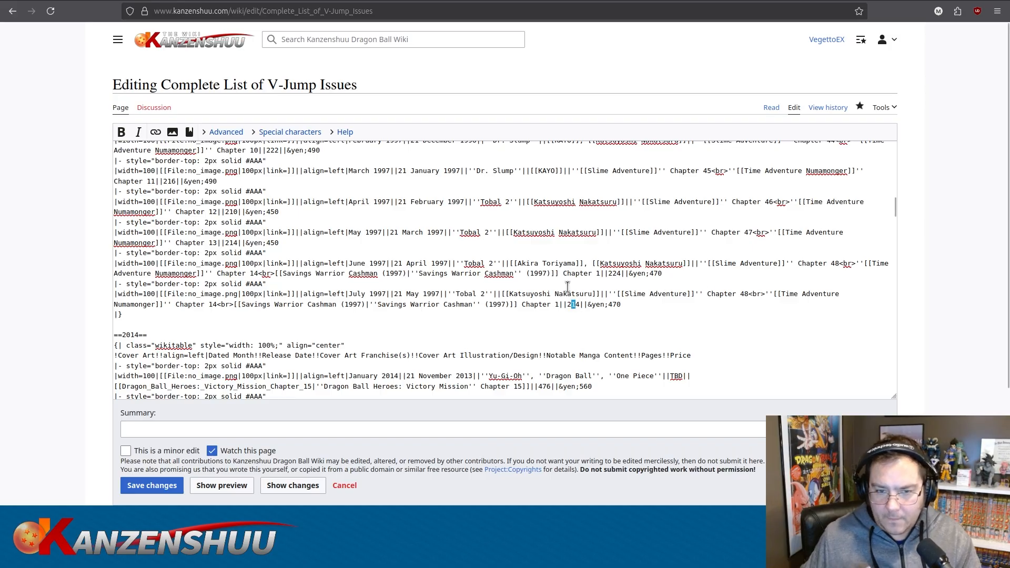
type("2")
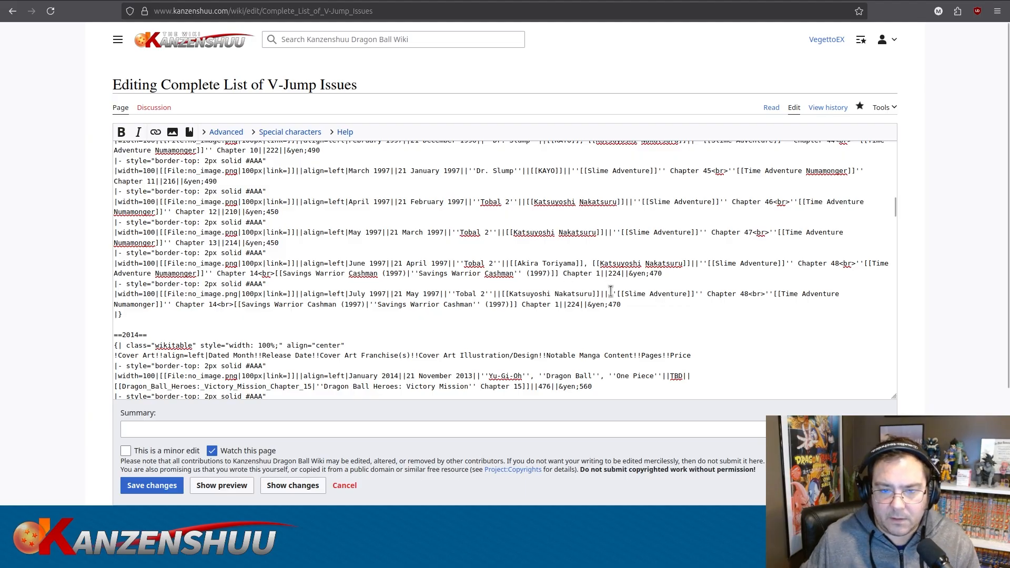
left_click_drag(456, 292, 485, 293)
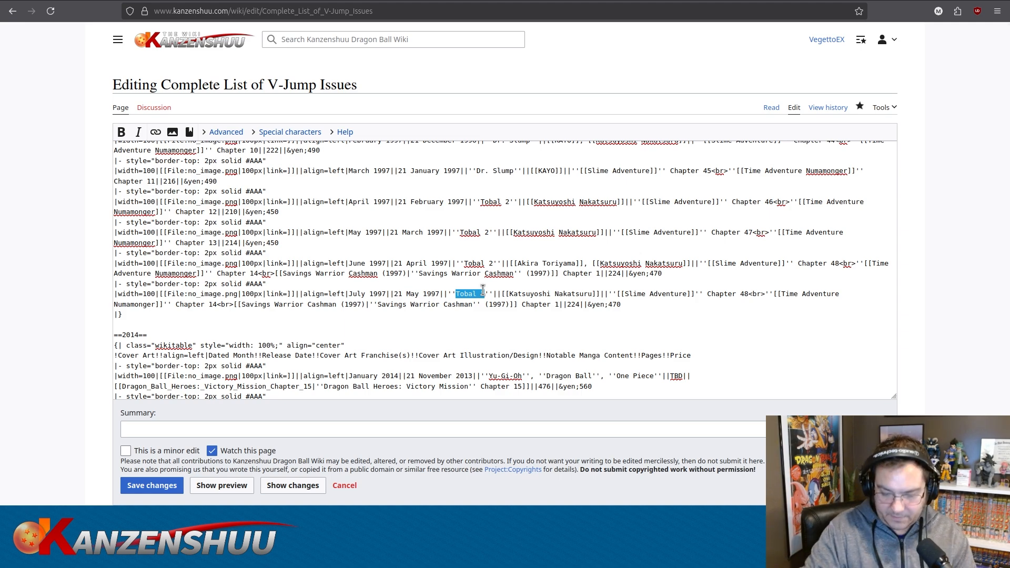
type("Dragon Ball")
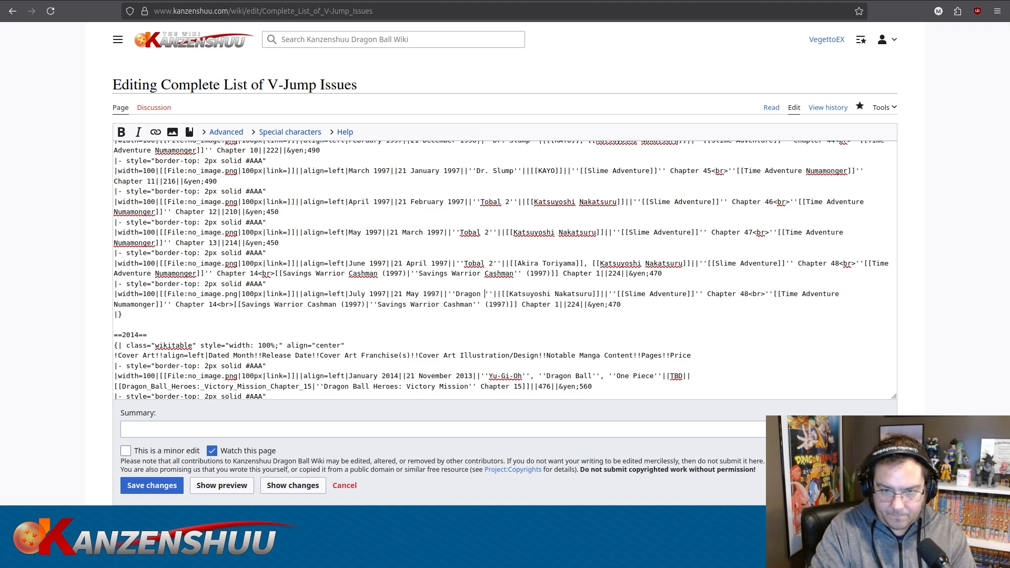
key("BackSpace")
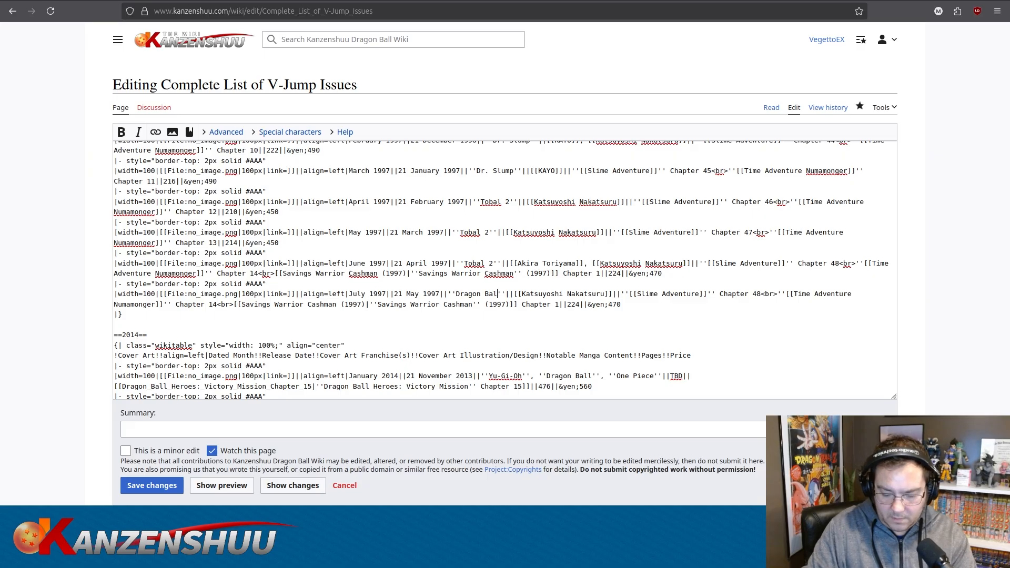
type("l'', ''r")
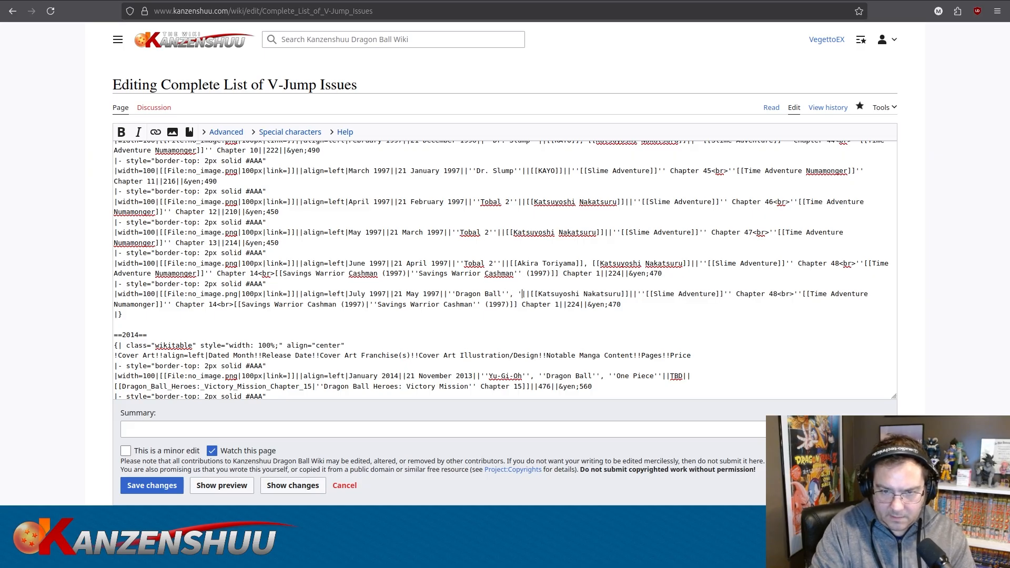
key("BackSpace")
type("Dr. Slump")
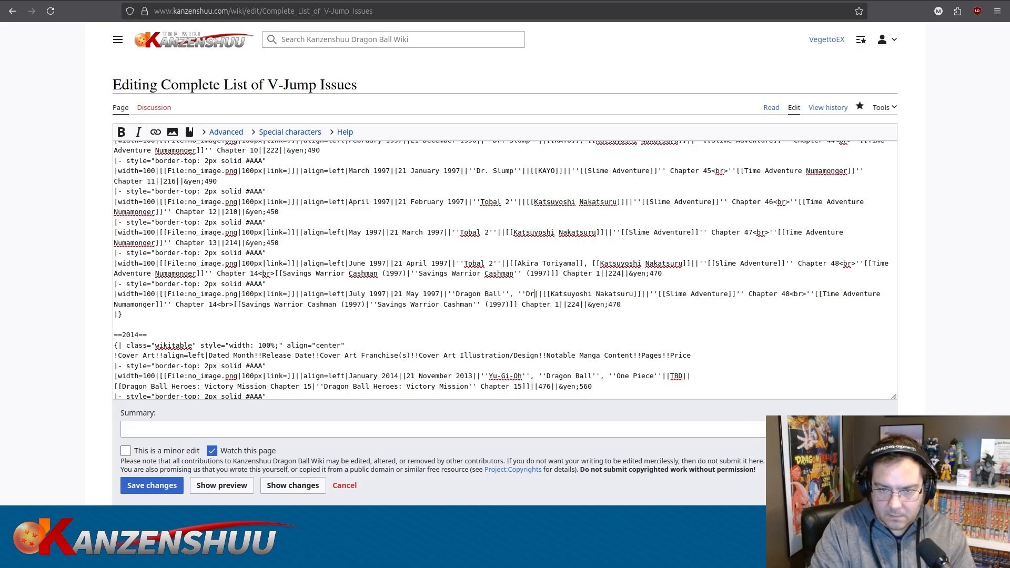
type("'', ''Savings War")
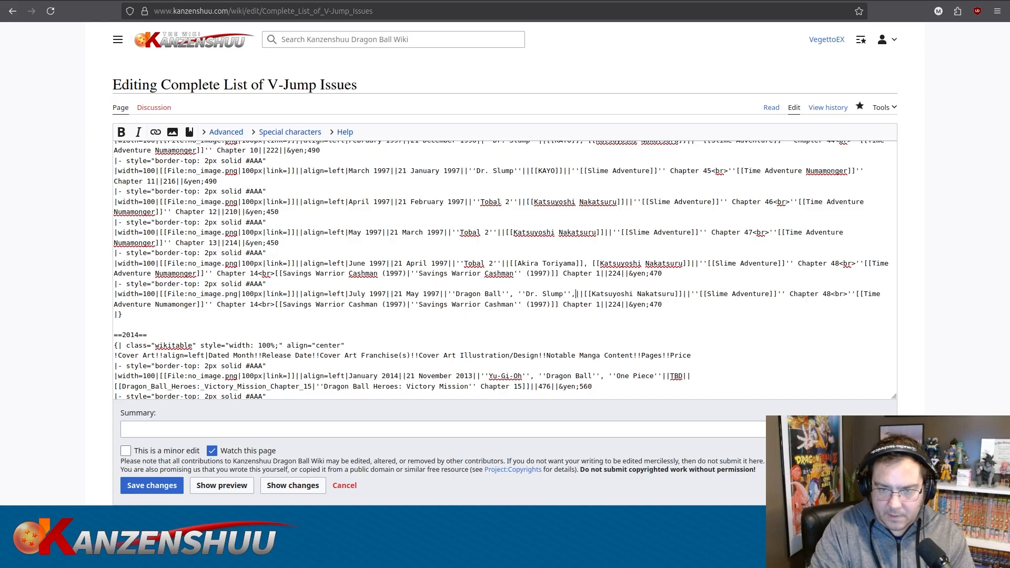
type("rior Cashman''")
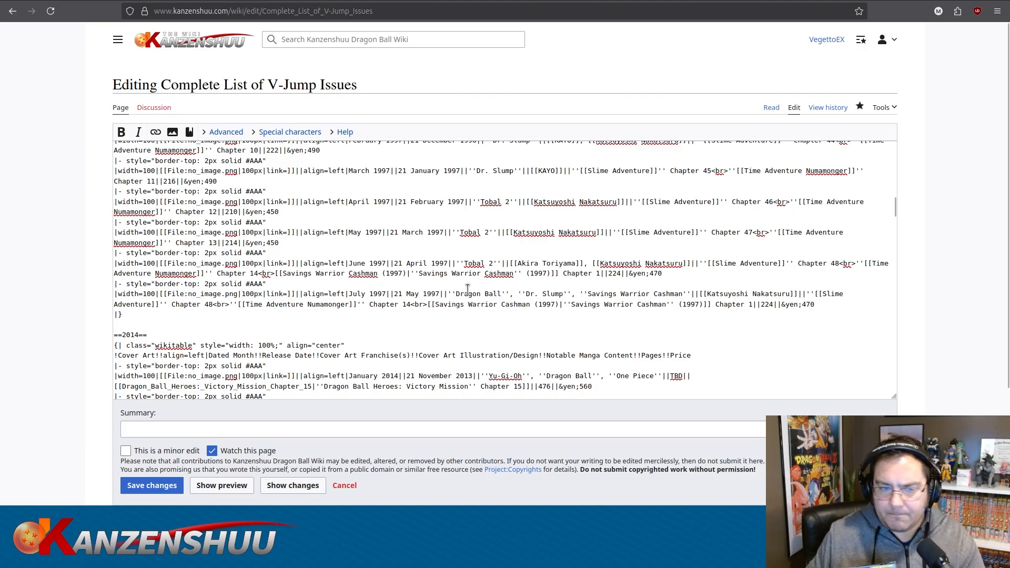
Update the July 1997 row's manga chapters to Slime Adventure 49, Time Adventure Numamonger 15 and Savings Warrior Cashman 2.
left_click(209, 304)
key("Delete")
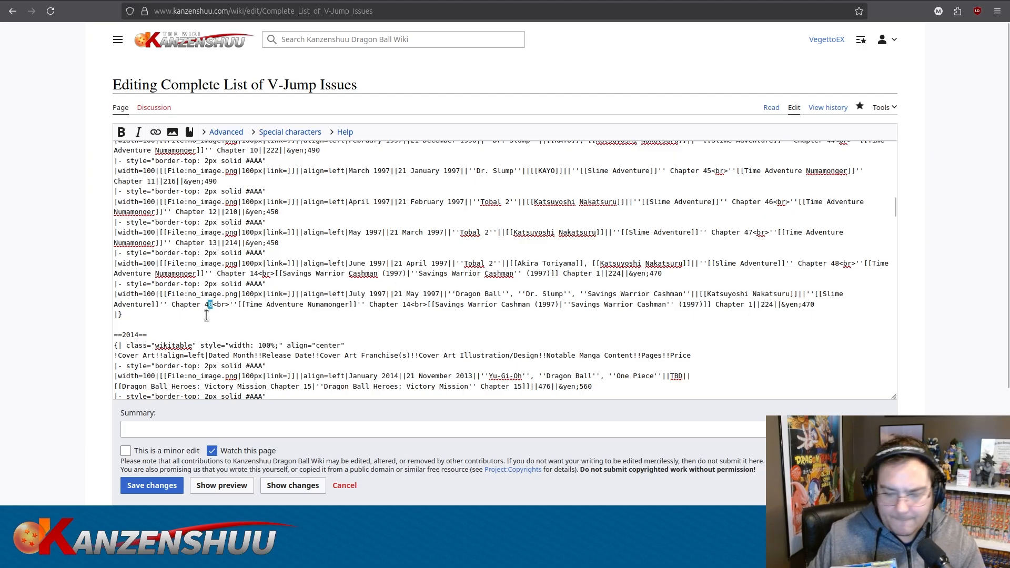
type("9")
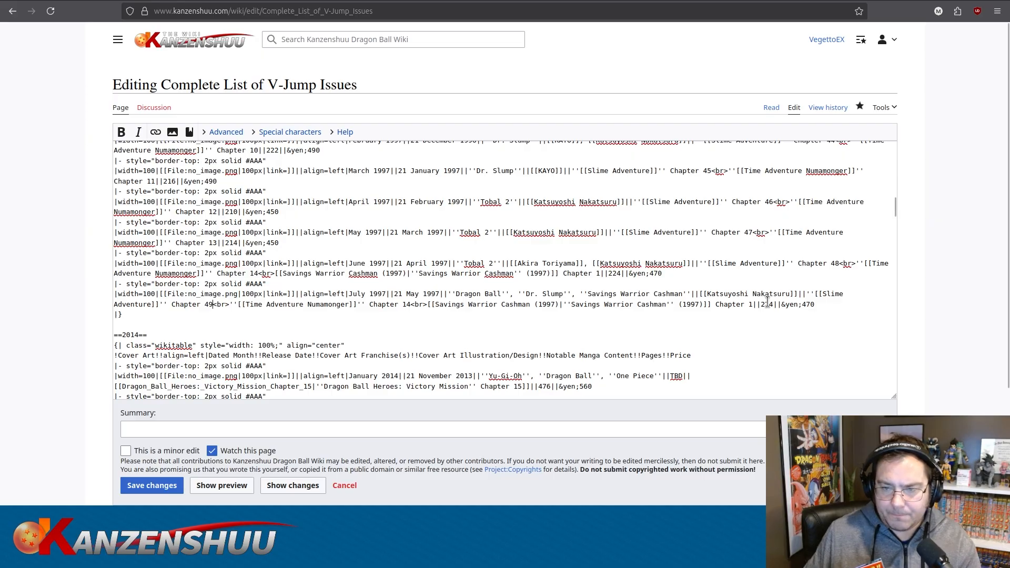
double_click(750, 304)
type("2")
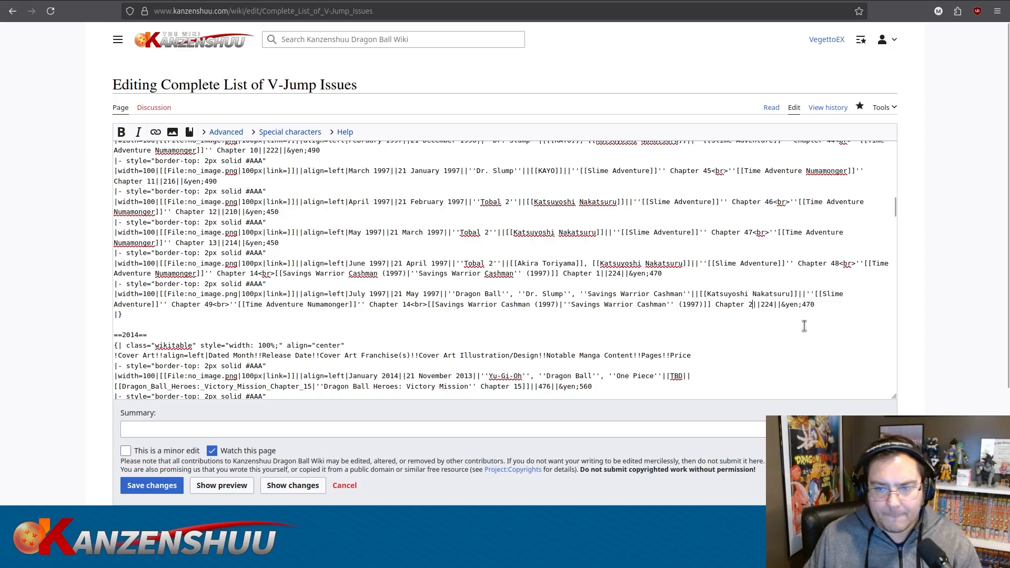
left_click_drag(407, 305, 411, 304)
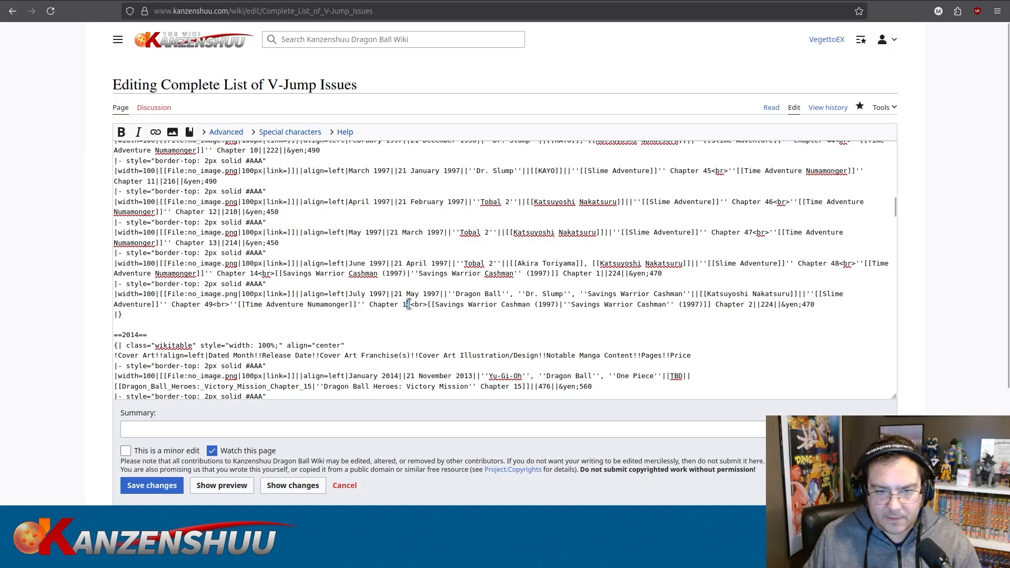
type("5")
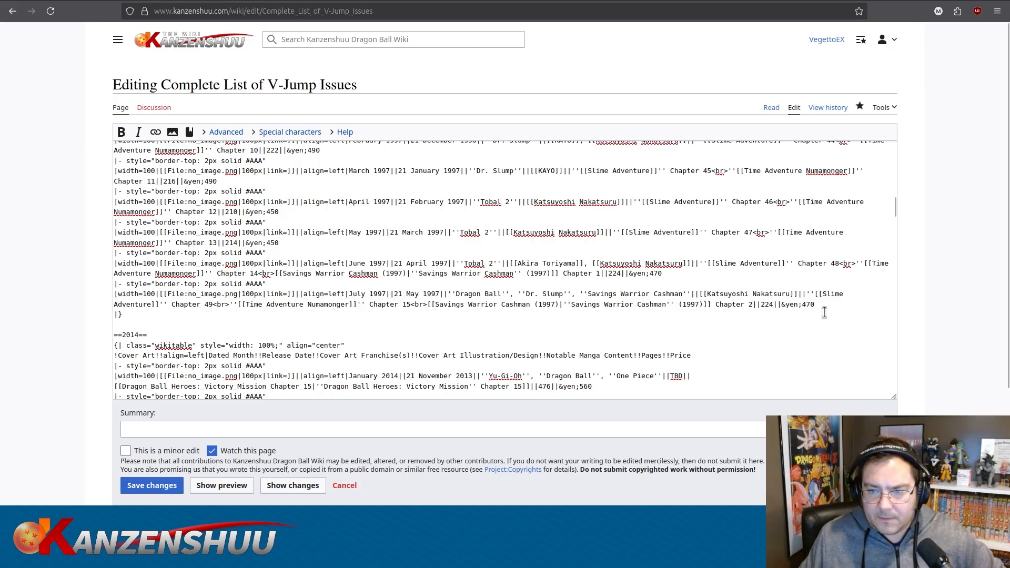
Duplicate the July 1997 row directly below itself, including its row separator line.
left_click_drag(816, 304, 105, 284)
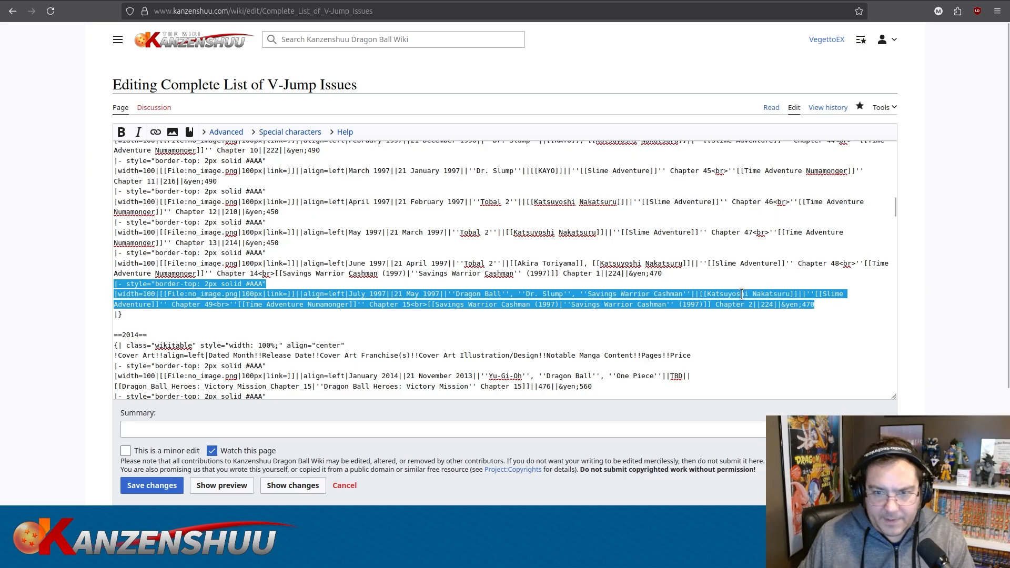
key("ctrl+c")
left_click(833, 304)
key("Return")
key("ctrl+v")
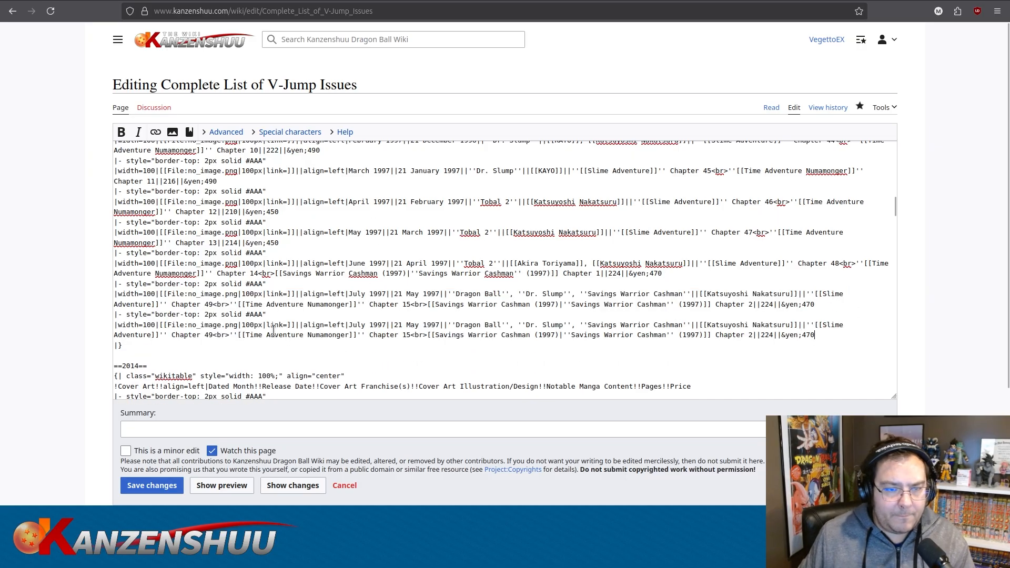
Set the duplicated row's dated month to August 1997 and its release date to 21 June 1997.
double_click(358, 325)
type("August")
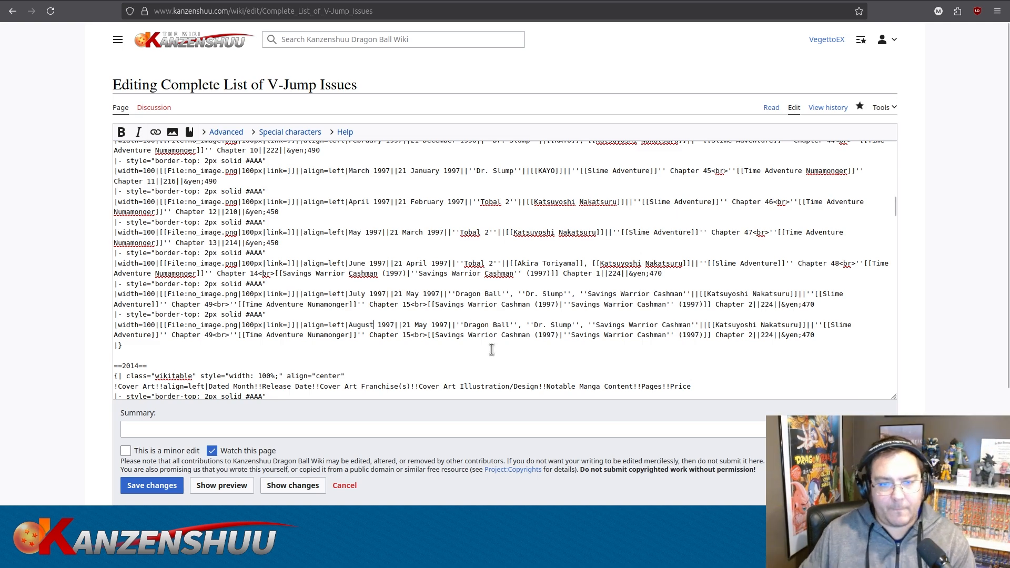
double_click(420, 325)
type("June")
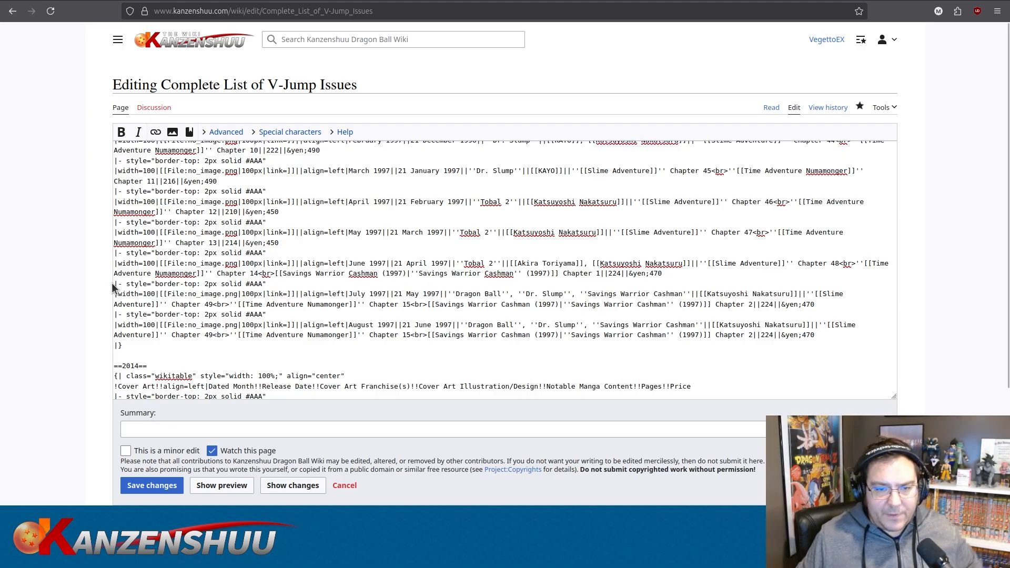
Reduce the August 1997 row's cover franchises to Savings Warrior Cashman and credit the cover art to Naoki Miyahara.
left_click_drag(460, 324, 593, 324)
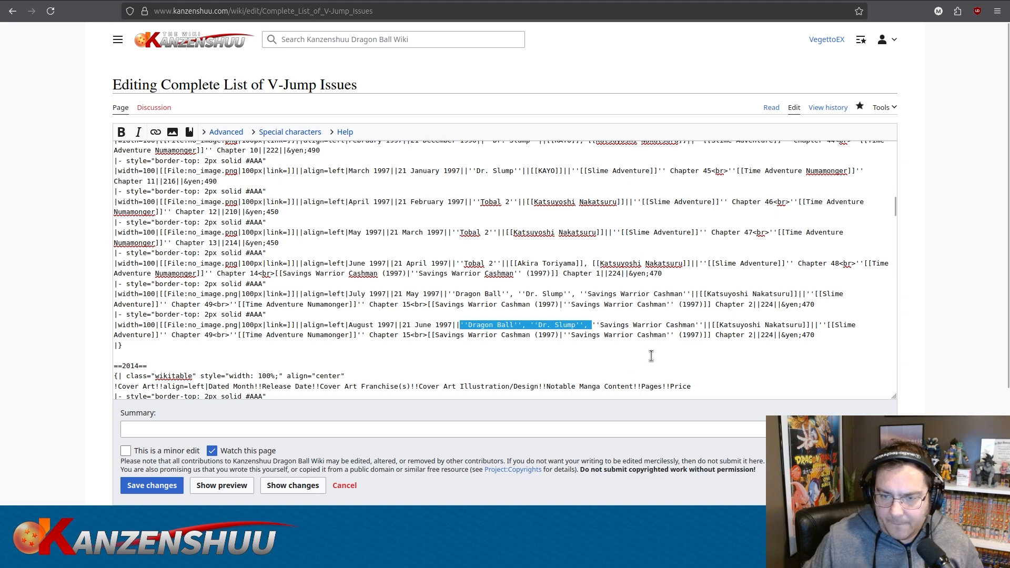
key("BackSpace")
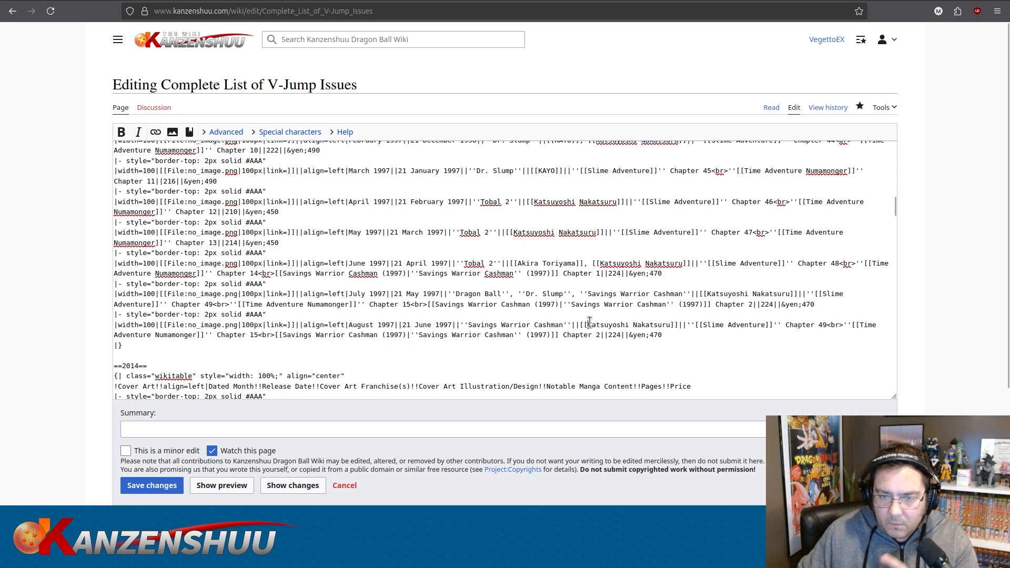
left_click_drag(588, 325, 672, 324)
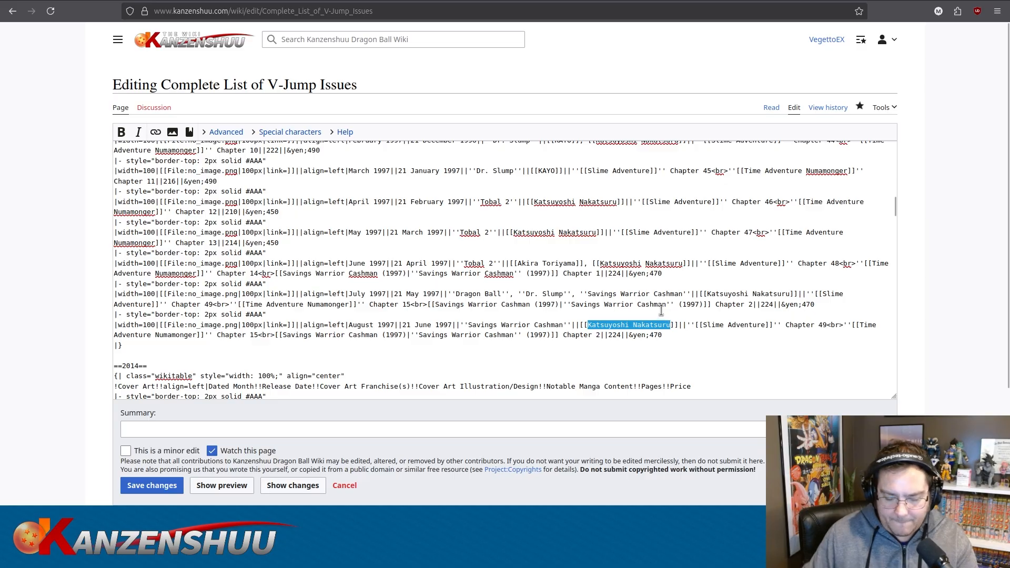
type("Naoki Miyah")
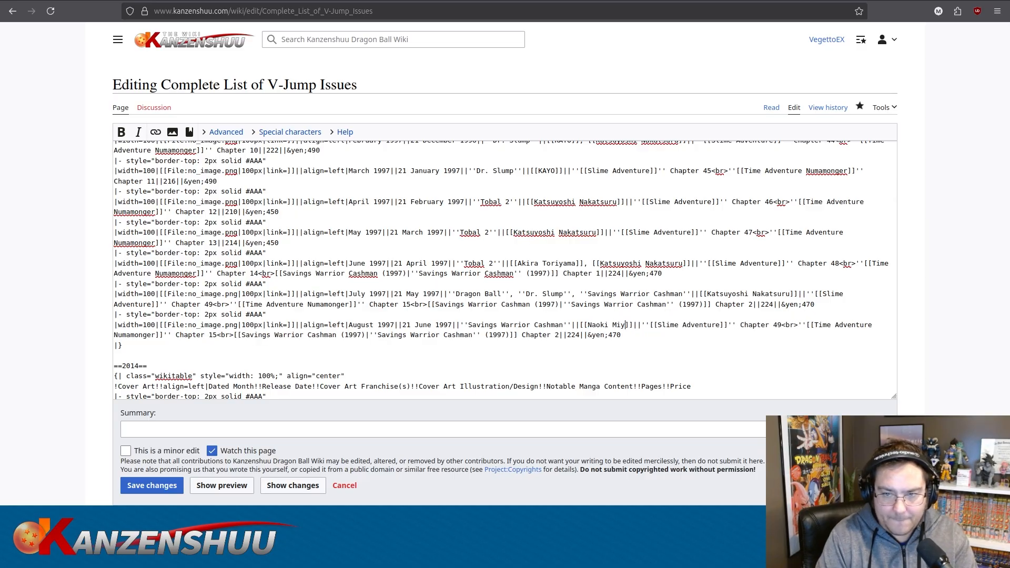
type("ara")
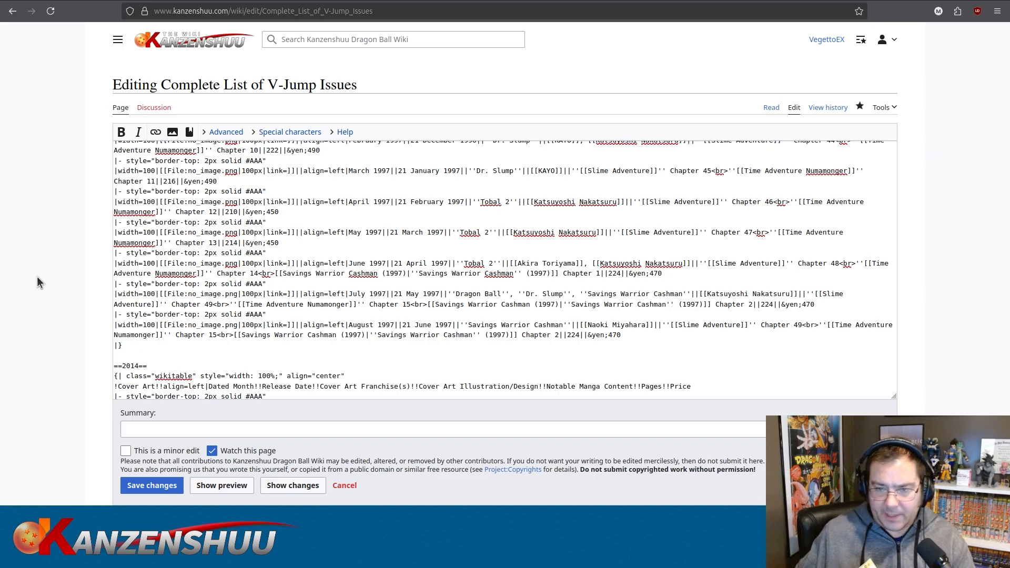
Update the August 1997 row's manga chapters to Slime Adventure 50, Time Adventure Numamonger 16 and Savings Warrior Cashman 3.
double_click(798, 325)
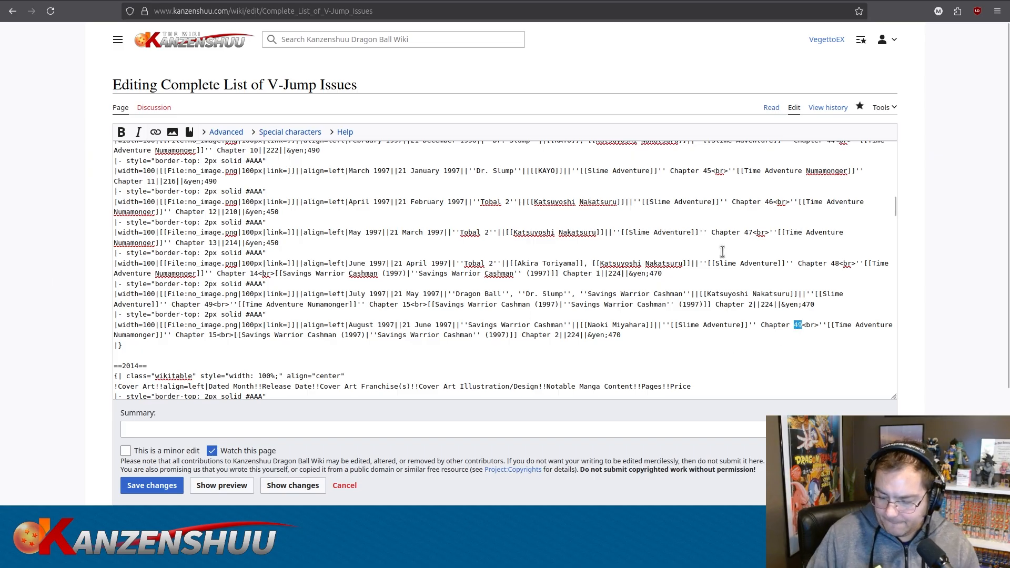
type("50")
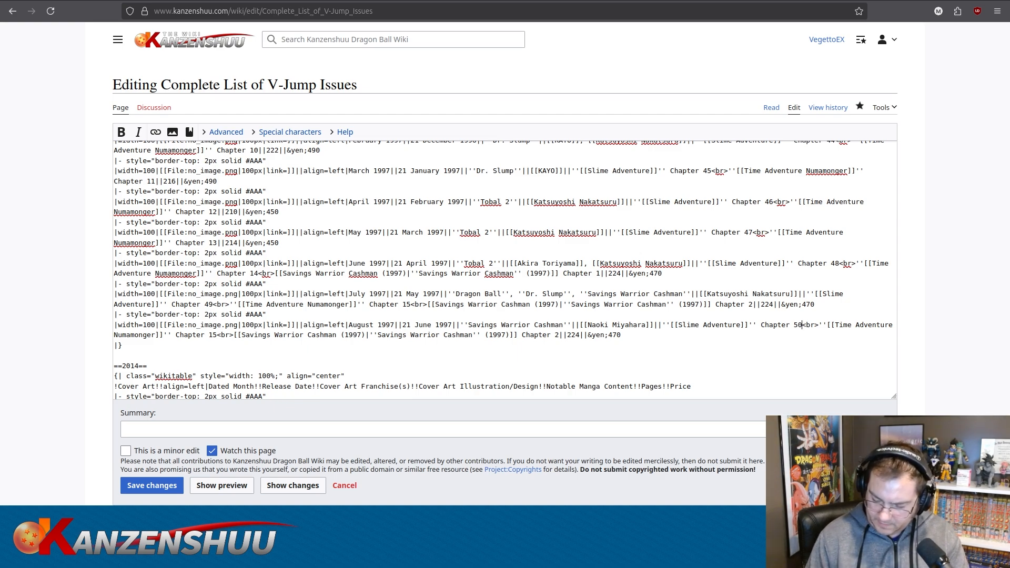
left_click(558, 338)
key("BackSpace")
type("3")
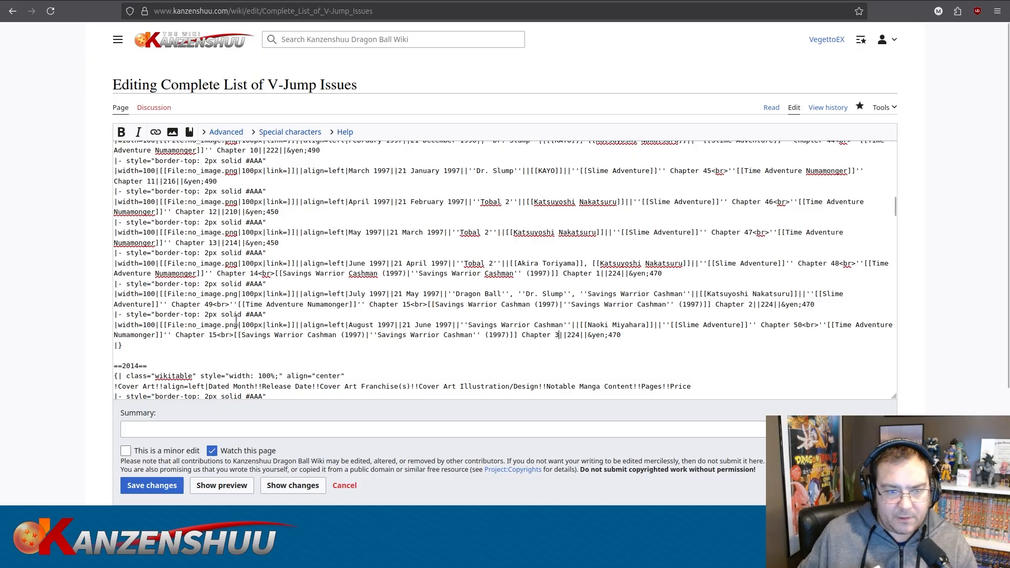
left_click(216, 335)
key("BackSpace")
type("6")
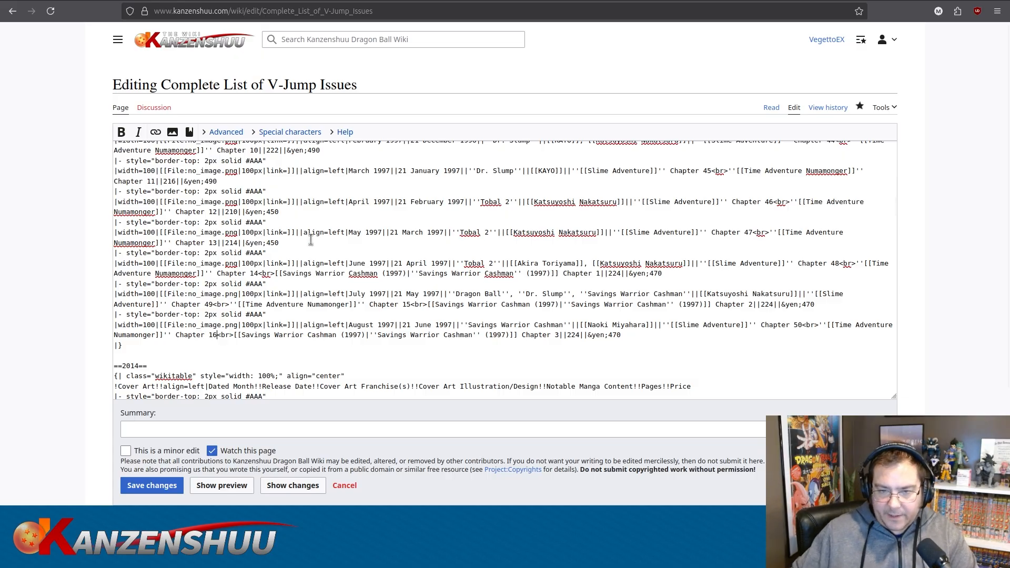
Duplicate the August 1997 row with its row separator line directly below itself.
left_click_drag(647, 335, 98, 314)
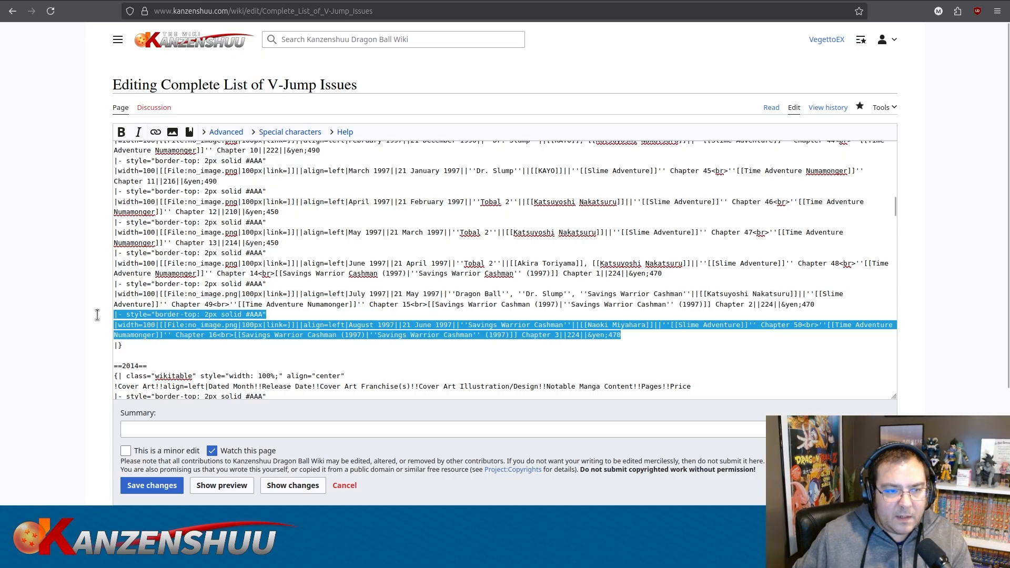
left_click(633, 340)
key("Return")
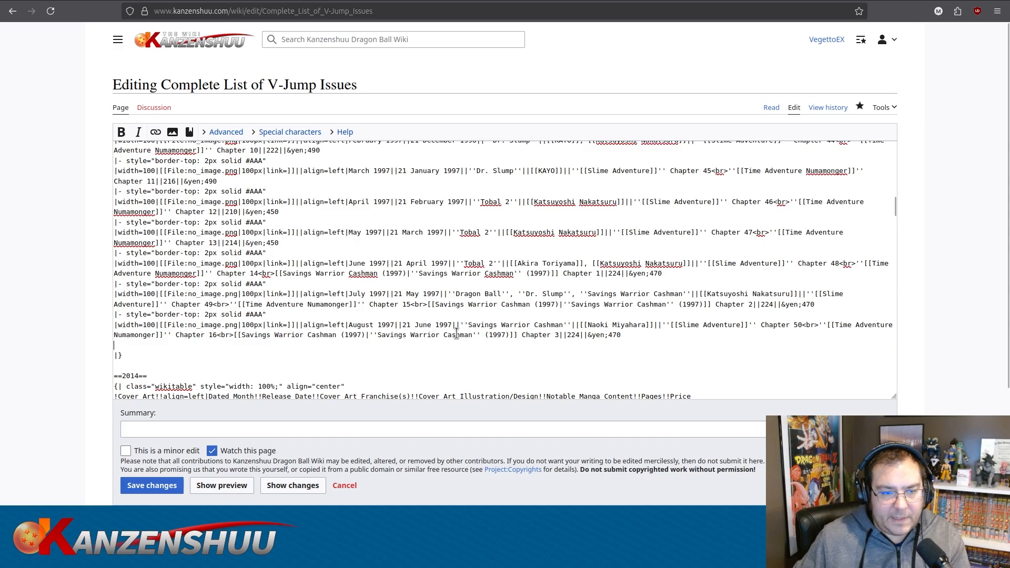
key("ctrl+v")
Set the newly duplicated row's dated month to September 1997 and its release date to 22 July 1997.
double_click(372, 354)
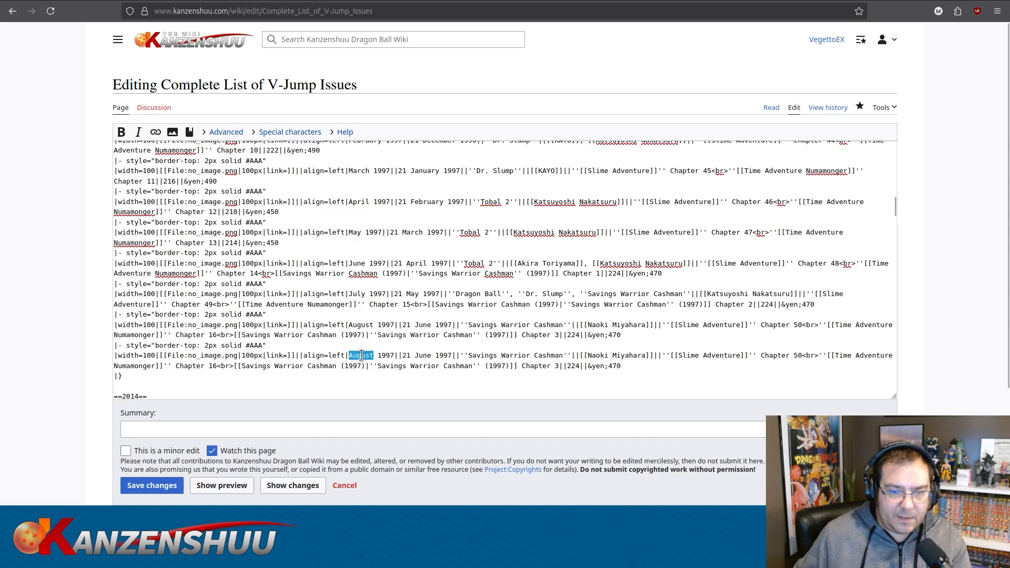
type("September")
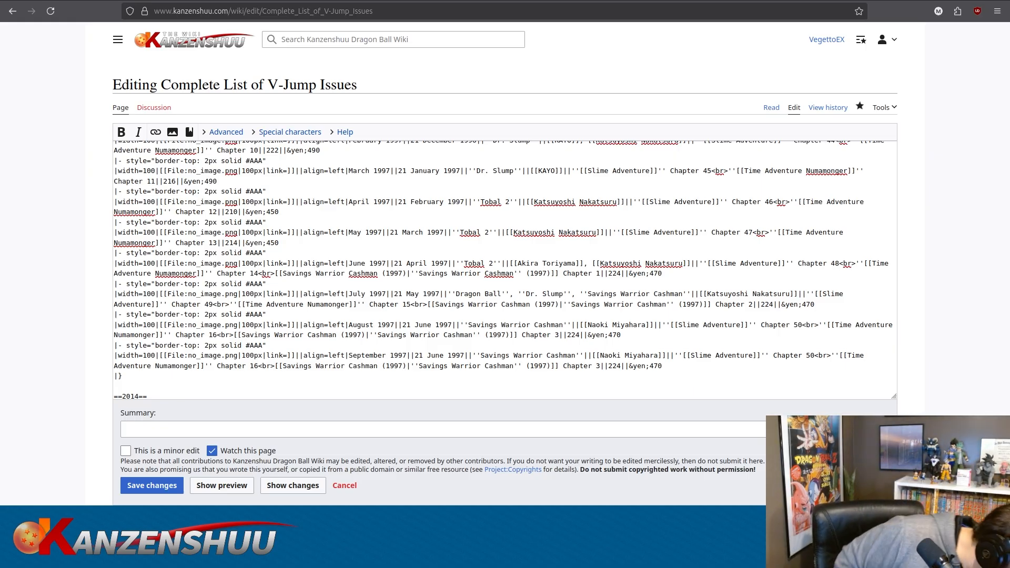
left_click_drag(415, 356, 445, 356)
type("22")
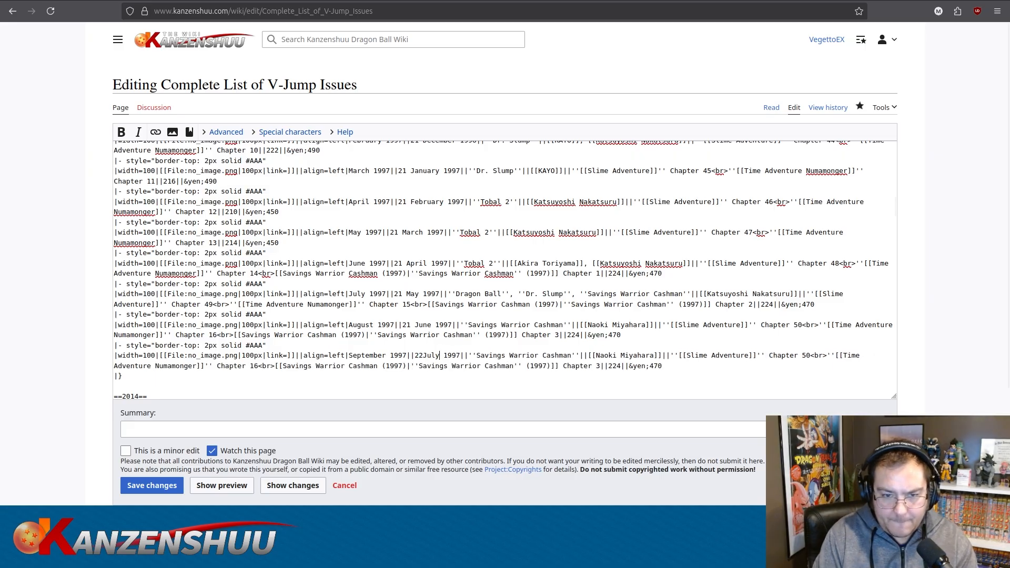
type(" July")
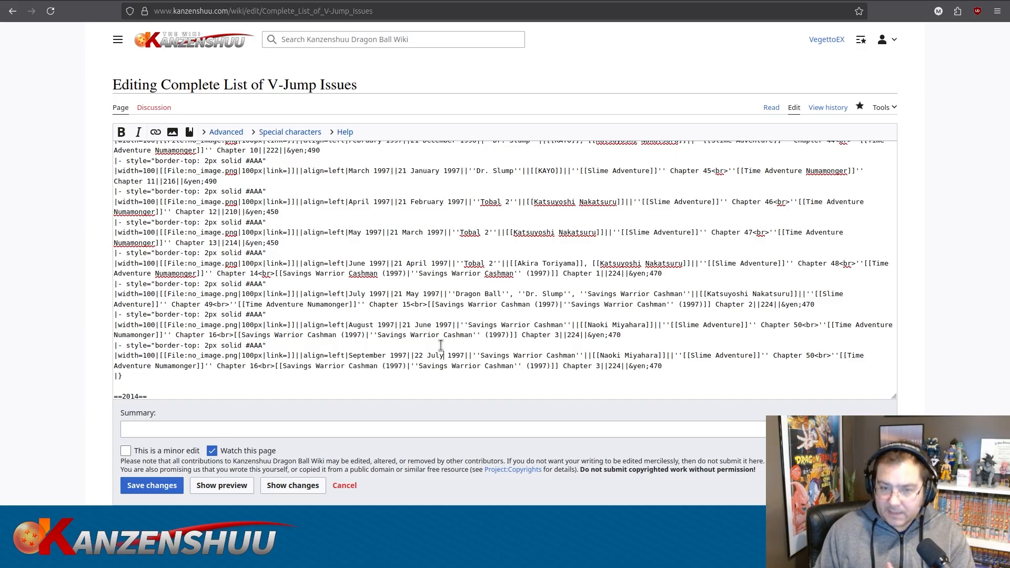
Set the September 1997 row's page count to 218 and its cover franchise to Dragon Ball.
double_click(615, 366)
type("218")
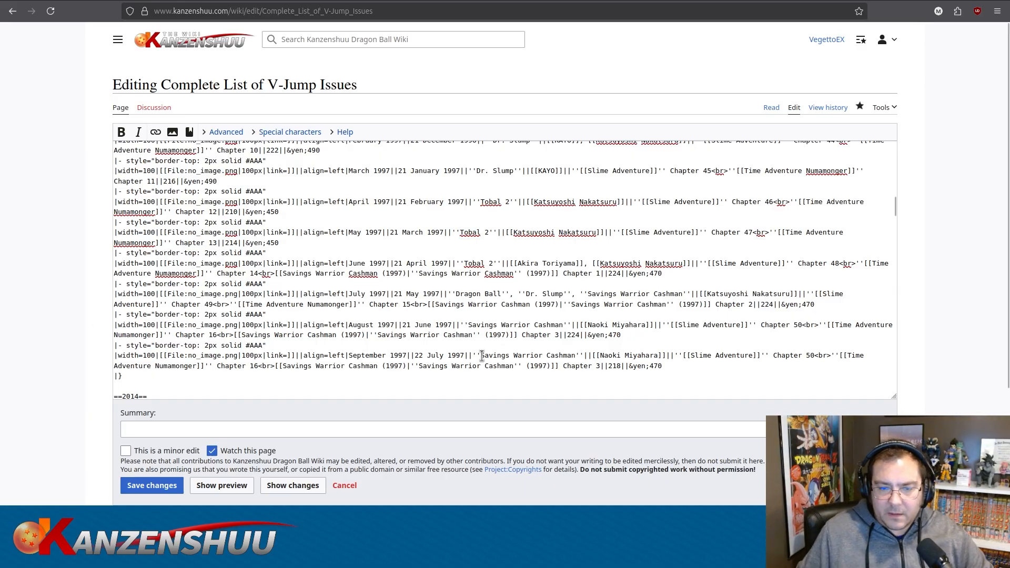
left_click_drag(482, 355, 576, 357)
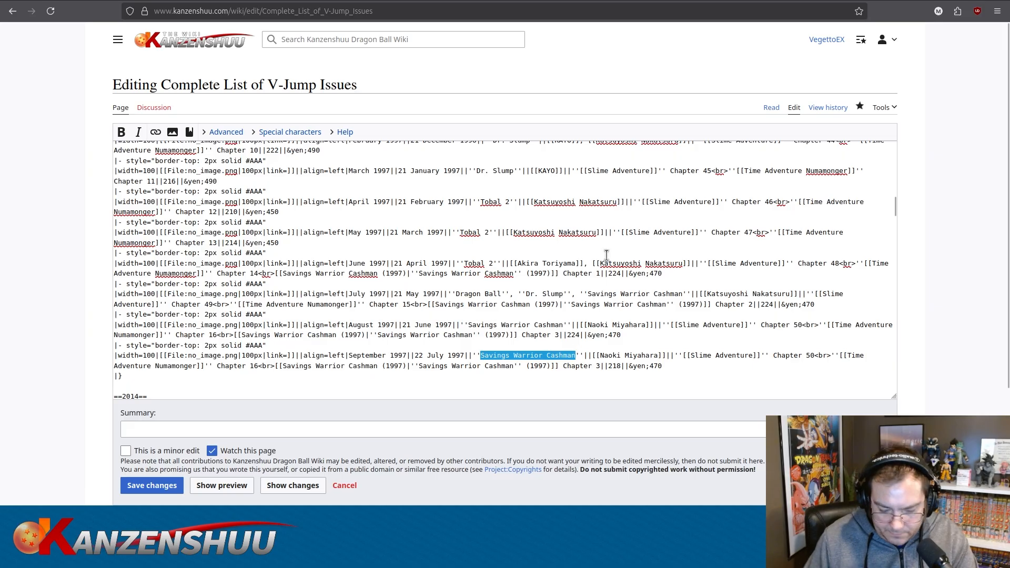
type("Dragon Ball")
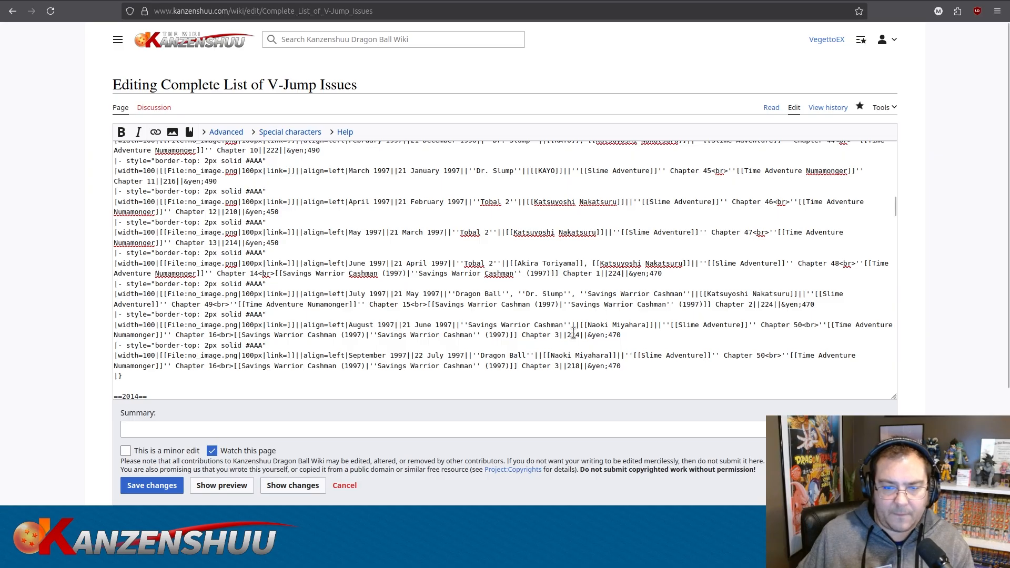
Update the September 1997 row's manga chapters to Slime Adventure 51, Time Adventure Numamonger 17 and Savings Warrior Cashman 4.
double_click(557, 366)
type("4")
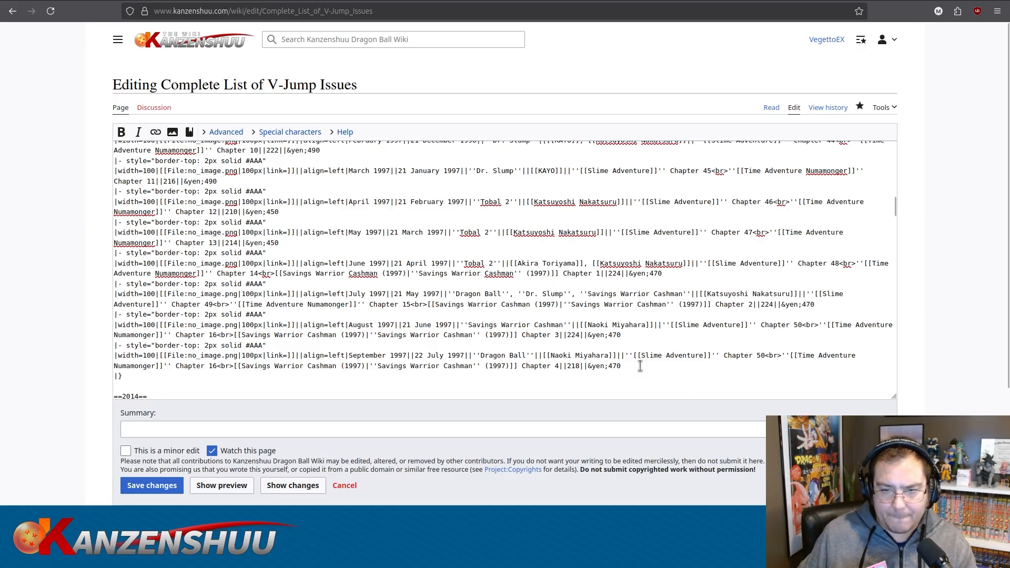
left_click(764, 356)
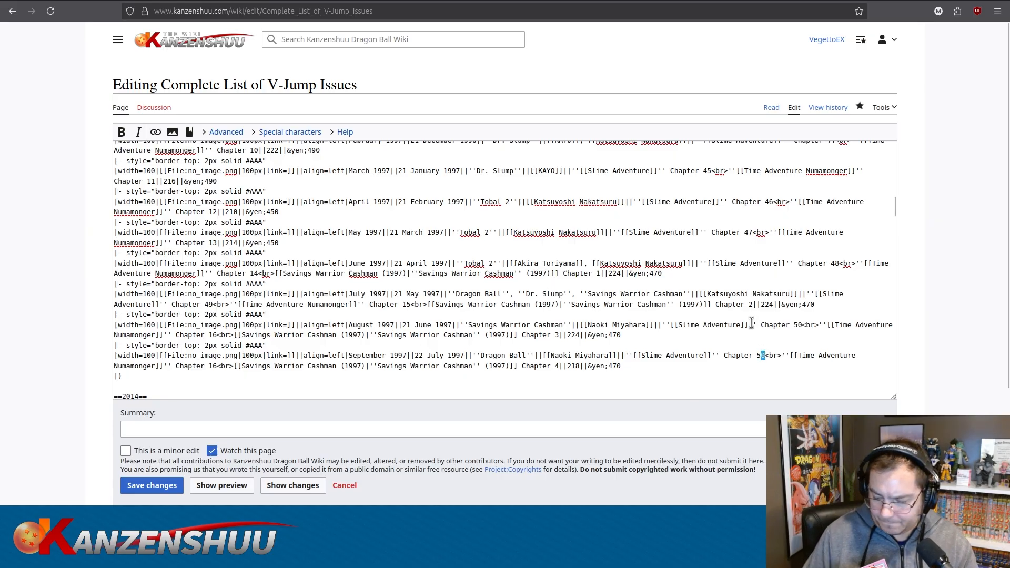
key("BackSpace")
type("1")
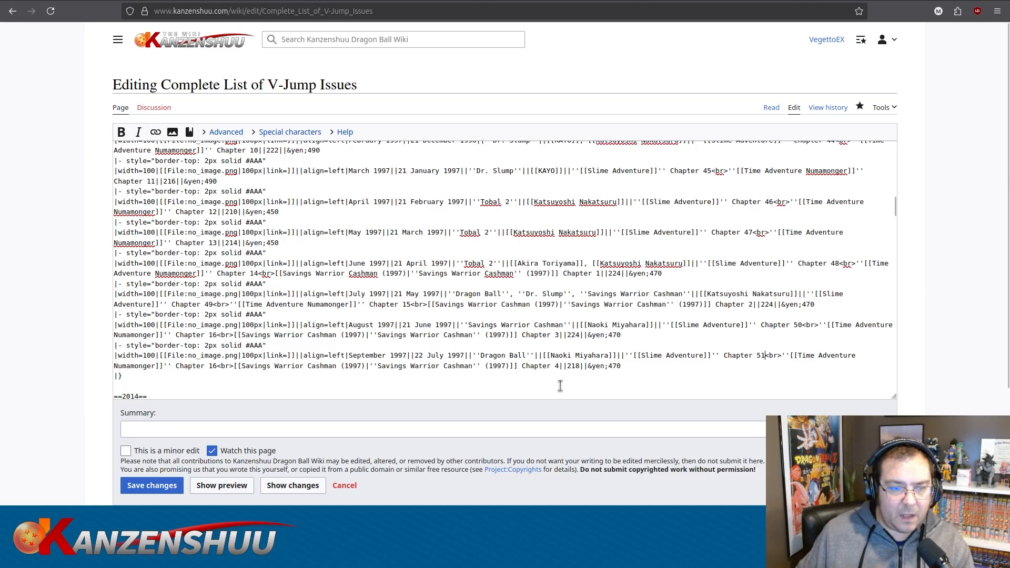
left_click_drag(218, 367, 213, 366)
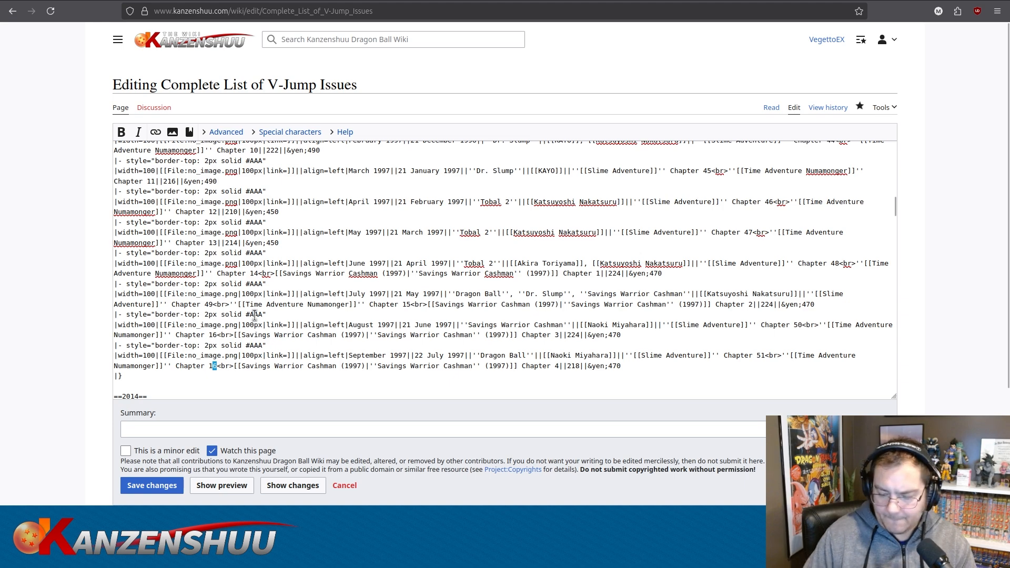
type("7")
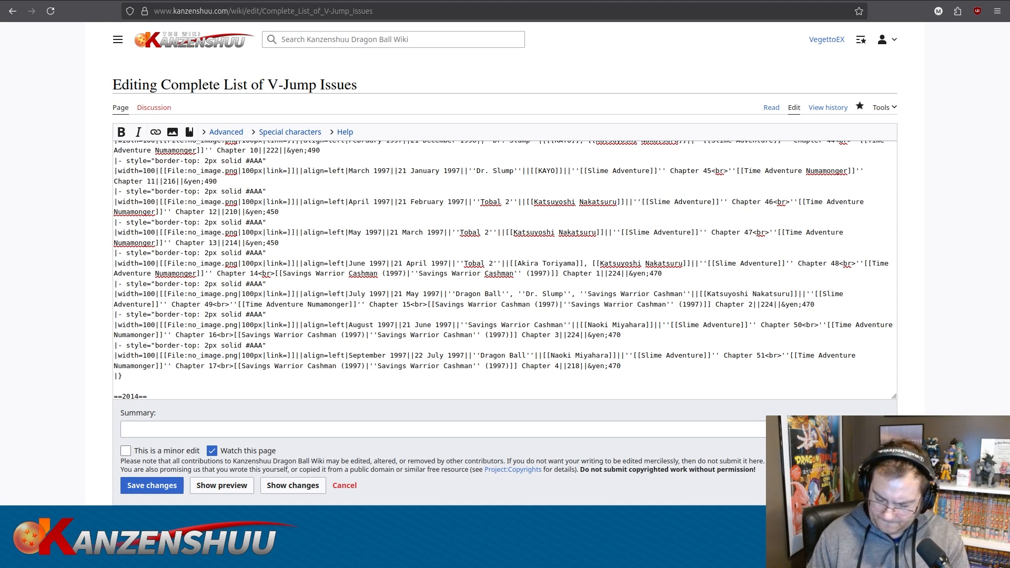
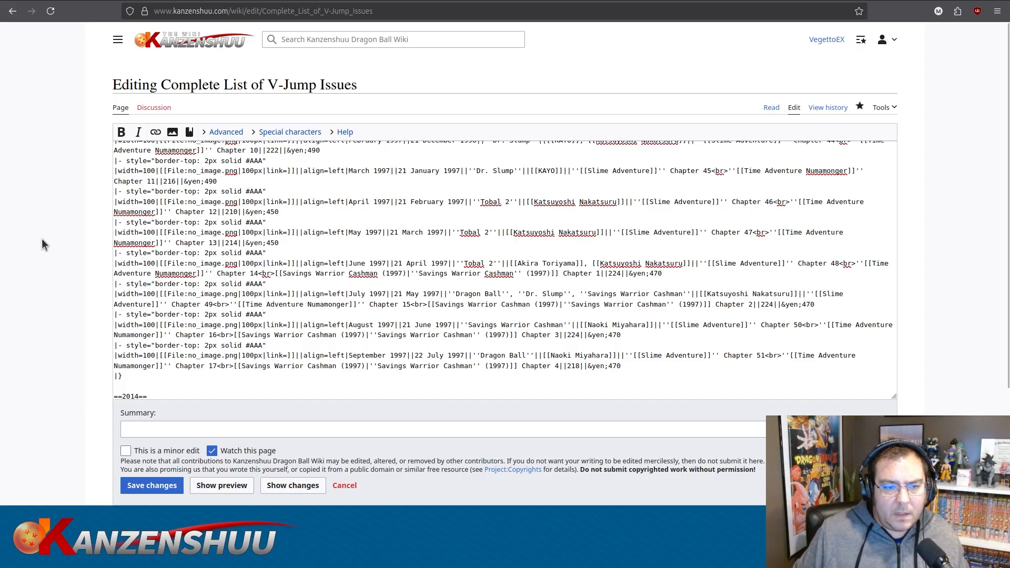
Duplicate the September 1997 row with its row separator line directly below itself.
scroll(294, 273, "down", 2)
scroll(293, 273, "down", 1)
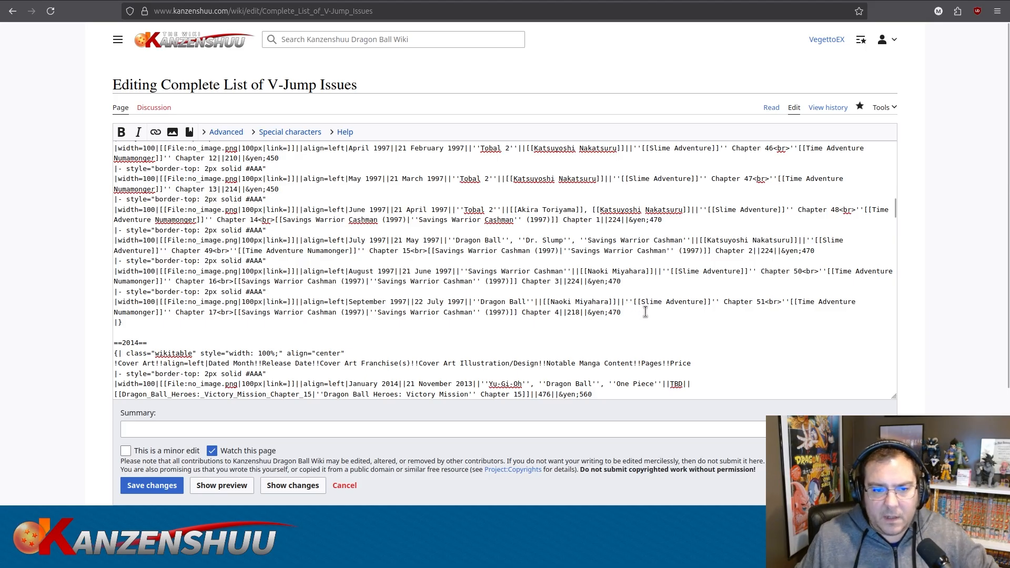
left_click_drag(623, 313, 80, 292)
key("ctrl+c")
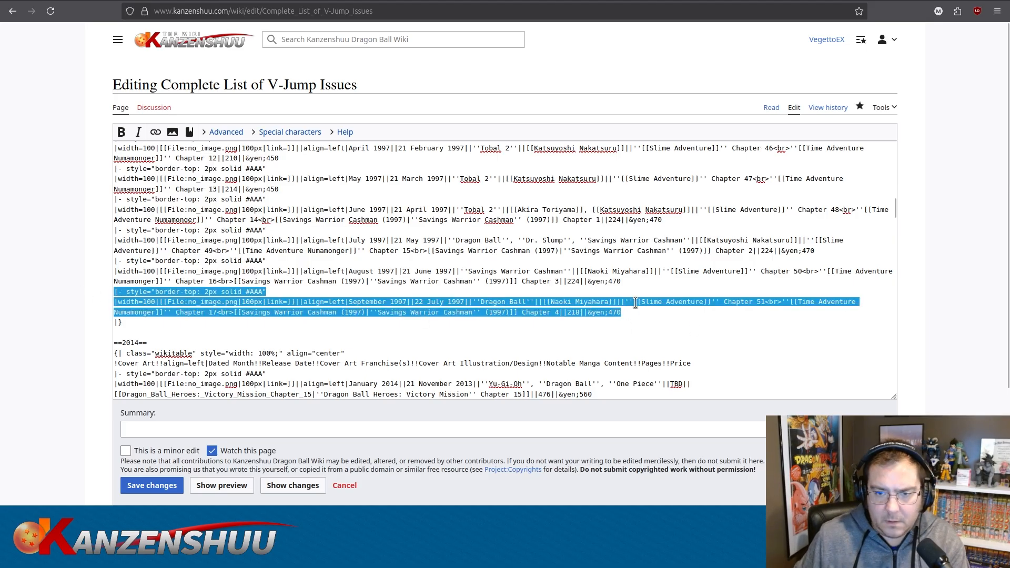
key("Right")
key("Return")
key("ctrl+v")
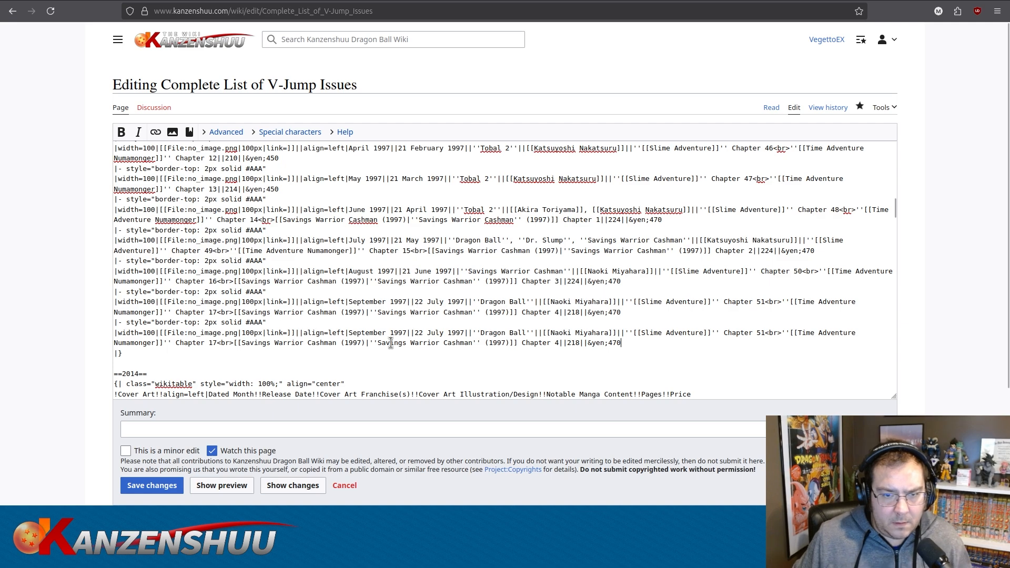
Set the newly duplicated row's dated month to October 1997 and its release date to 21 August 1997.
double_click(366, 333)
type("October")
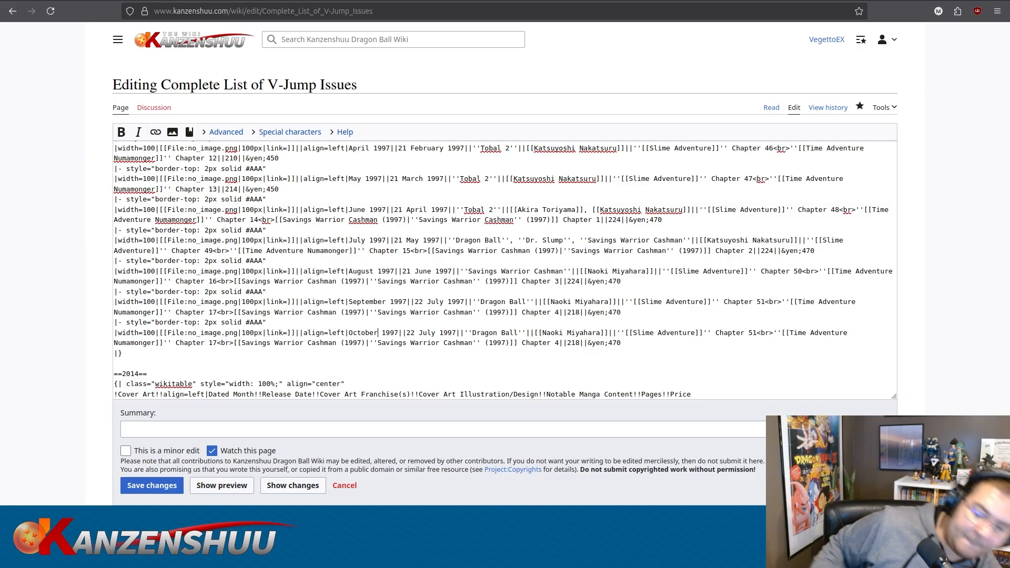
left_click_drag(407, 333, 436, 333)
type("21 August")
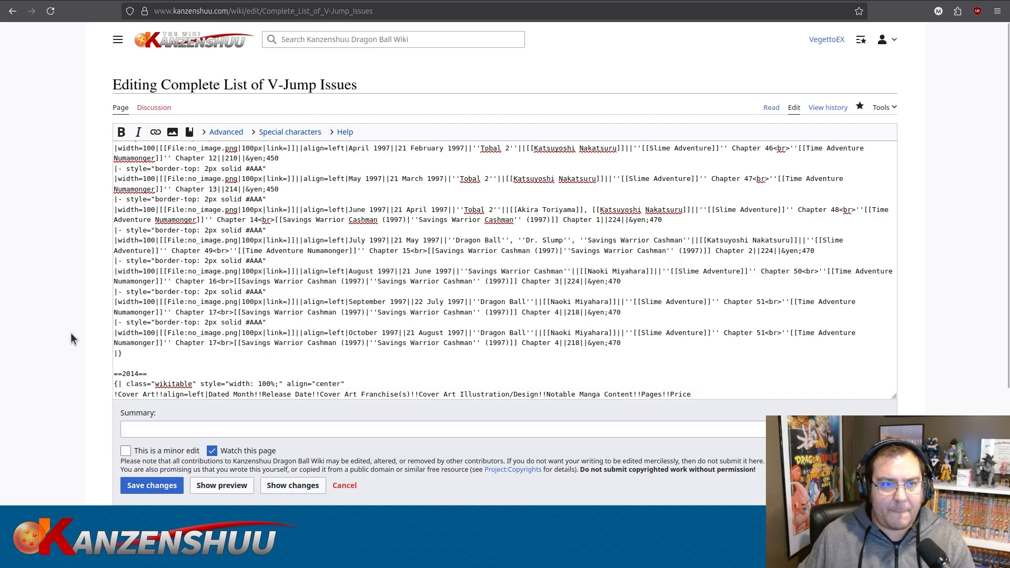
Search site:kanzenshuu.com for "naoki miyahara" in a private window, view the artist's Animation Styles Guide page, and return to the wiki editor.
key("ctrl+shift+p")
type("site:ka")
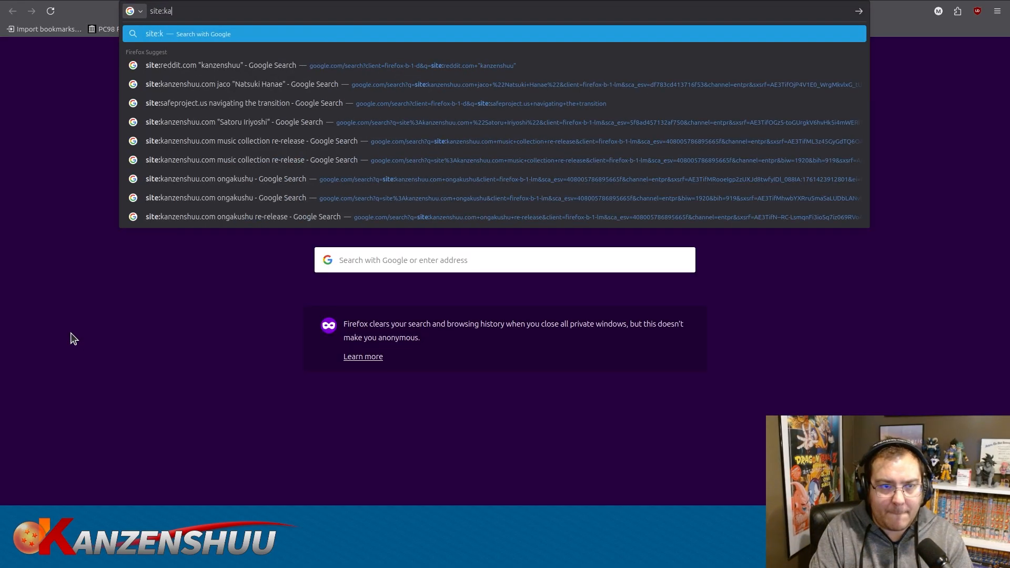
type("nzenshuu.com \"nao")
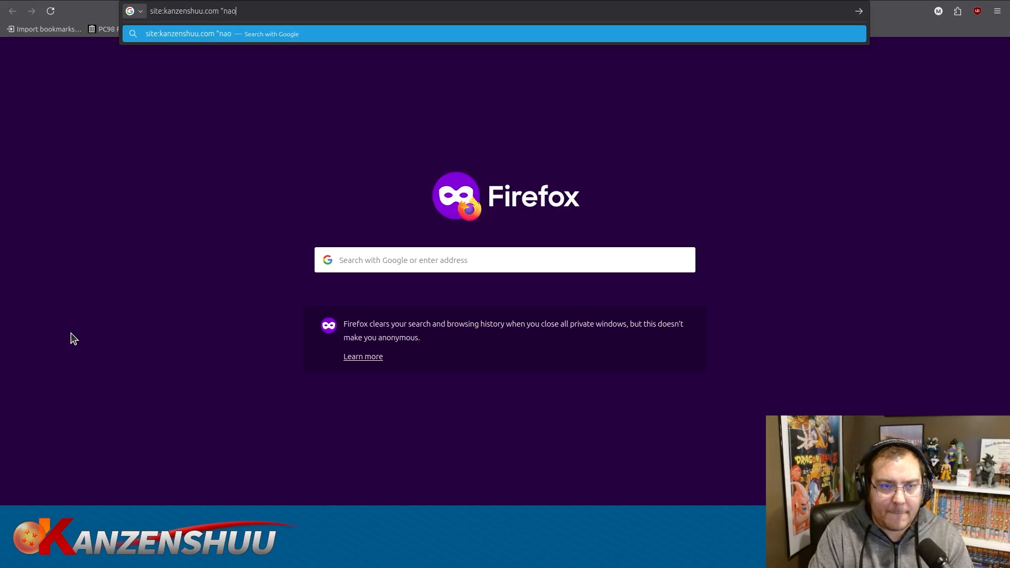
type("ki miyahara\"")
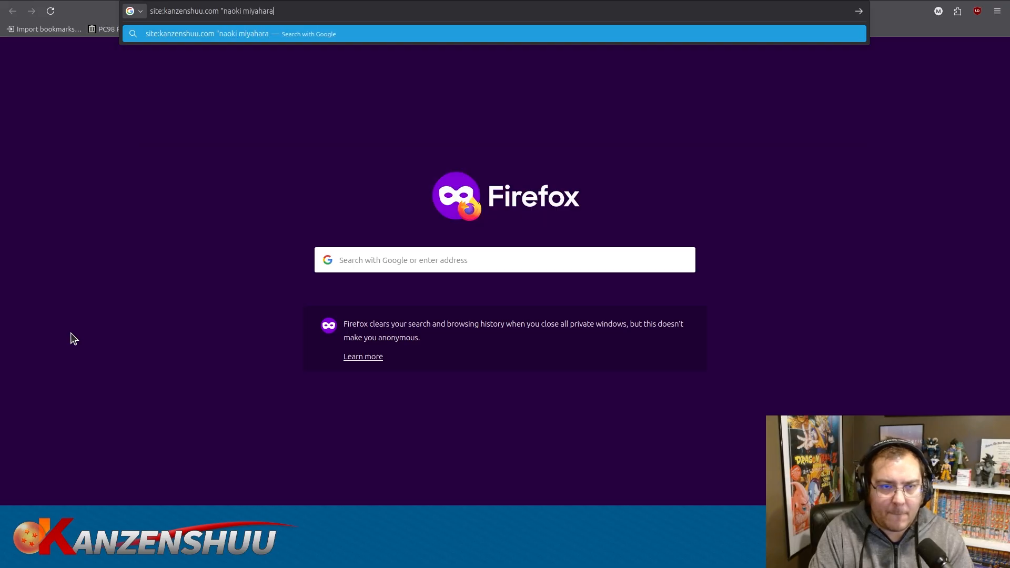
key("Return")
scroll(84, 335, "down", 5)
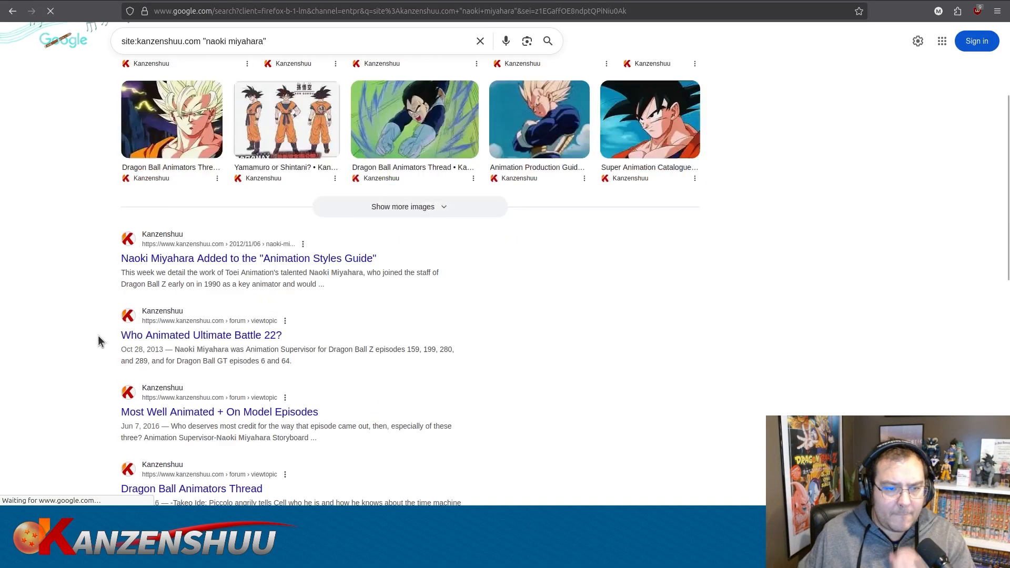
left_click(278, 141)
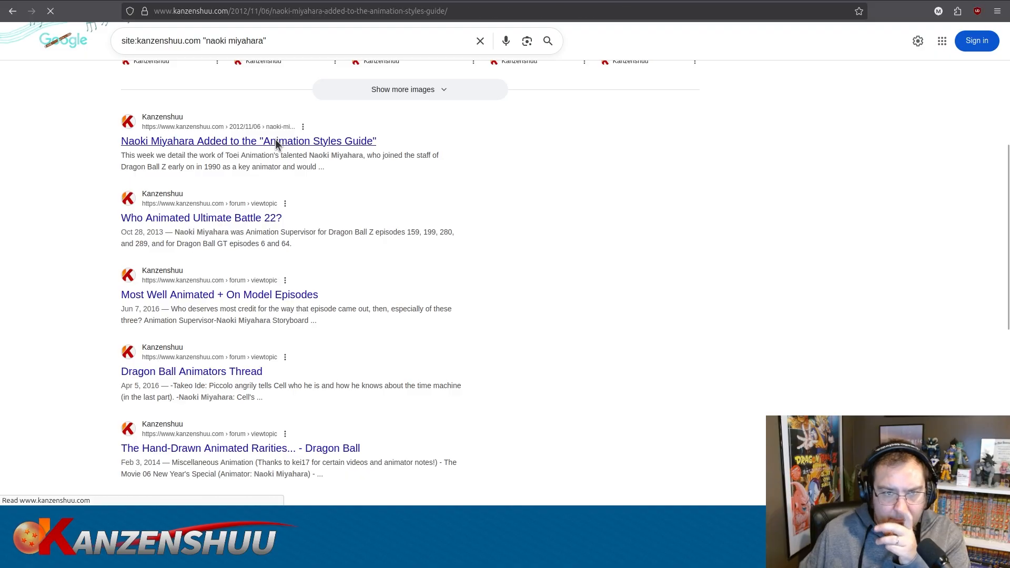
scroll(127, 282, "down", 3)
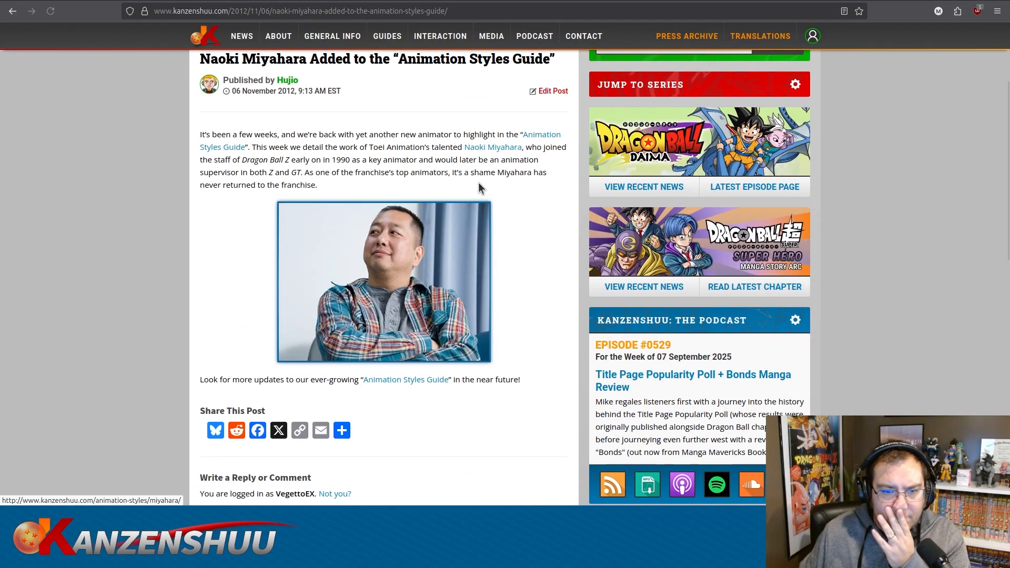
left_click(500, 149)
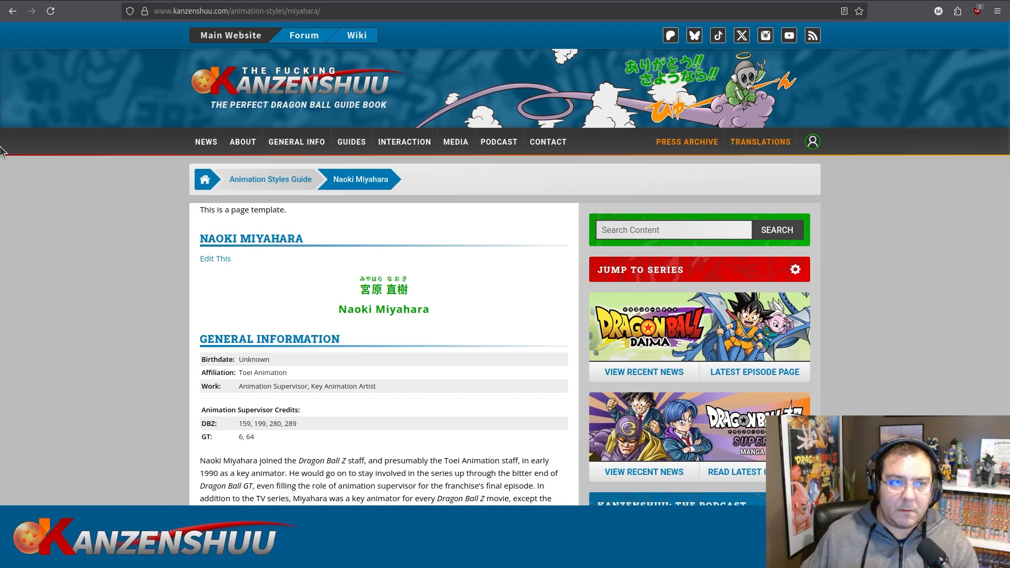
left_click(82, 1)
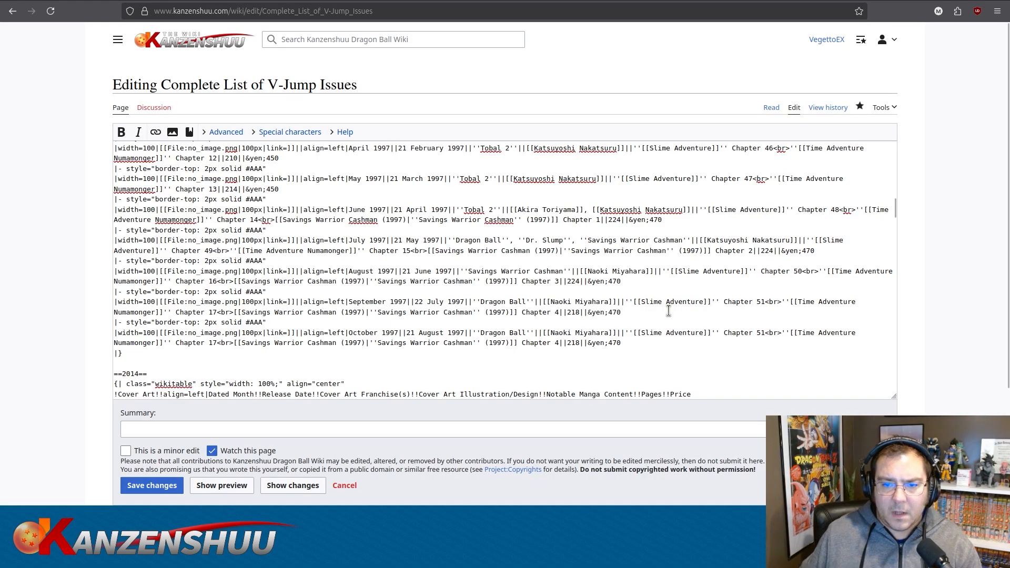
Set the October 1997 row's price to 500 yen and its page count to 220.
scroll(644, 301, "down", 2)
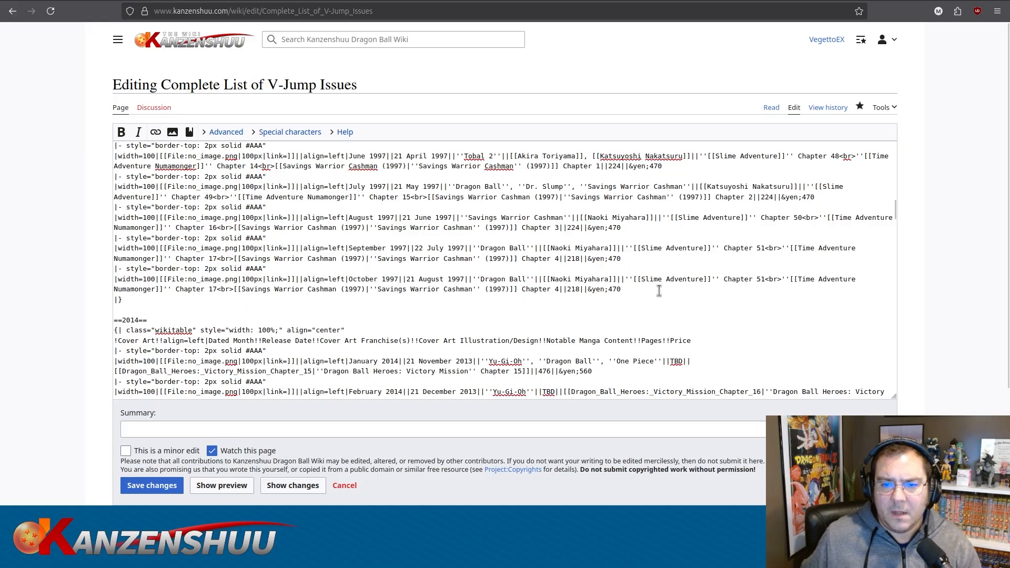
left_click(646, 290)
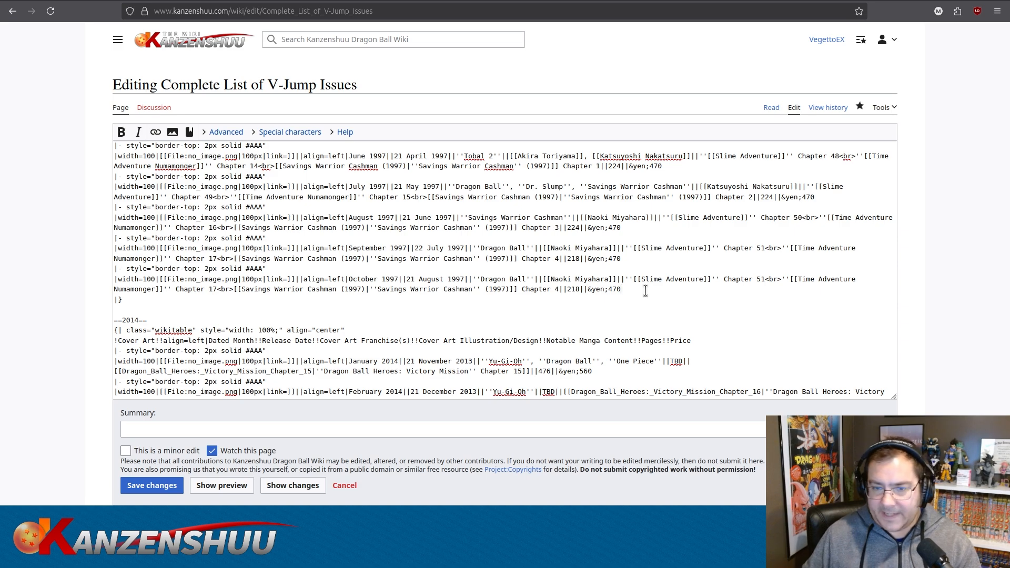
double_click(614, 289)
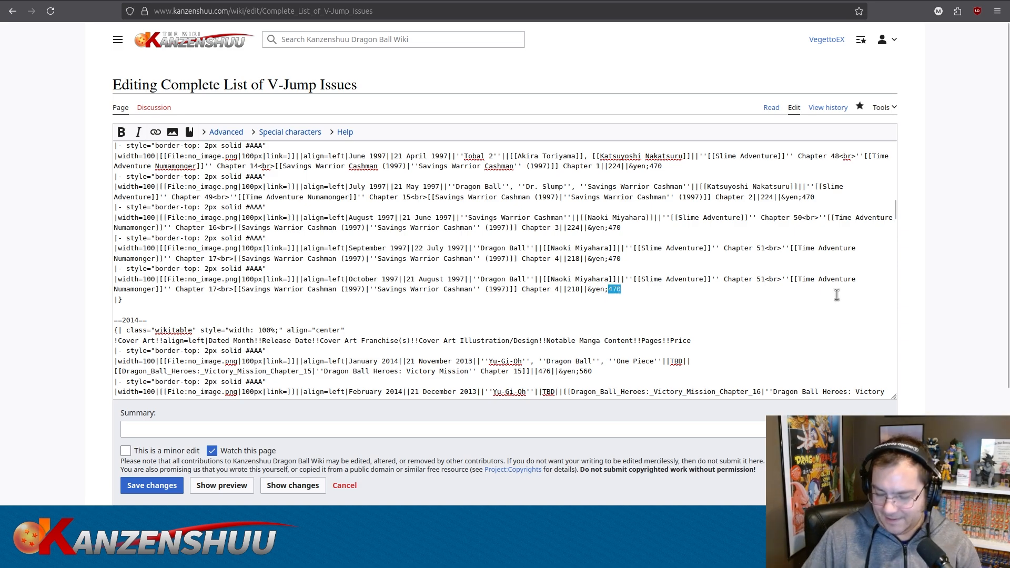
type("500")
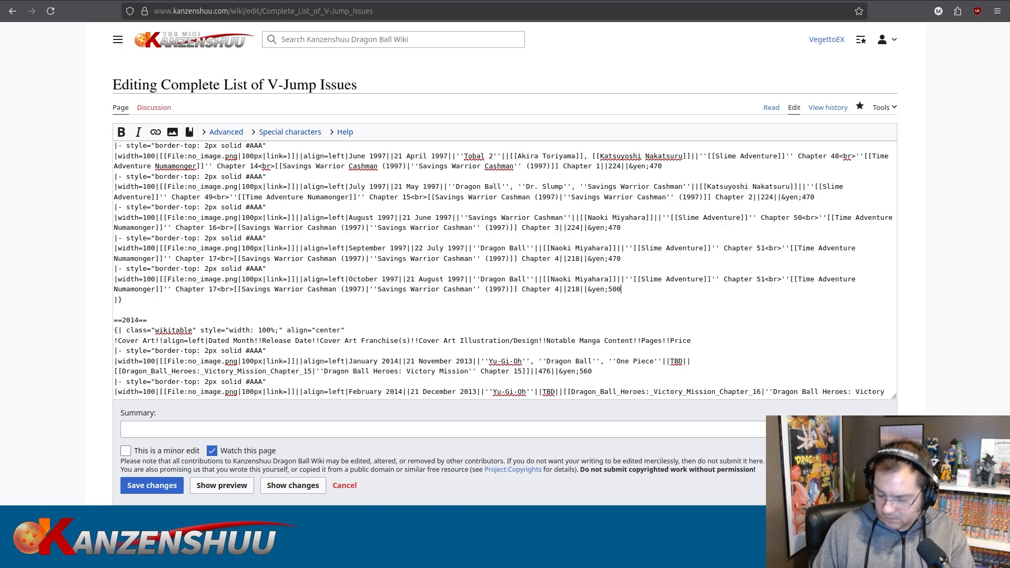
double_click(574, 289)
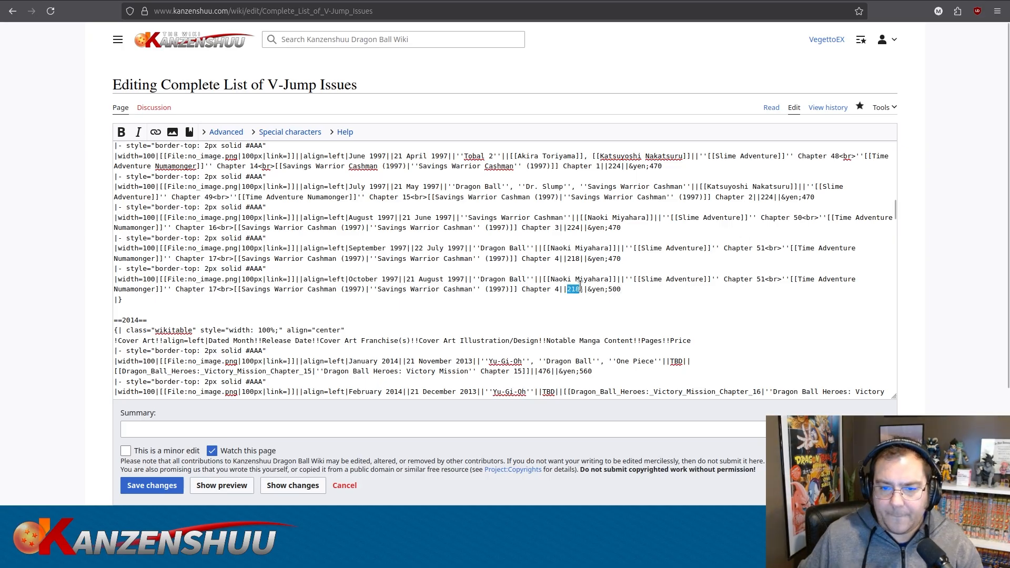
type("220")
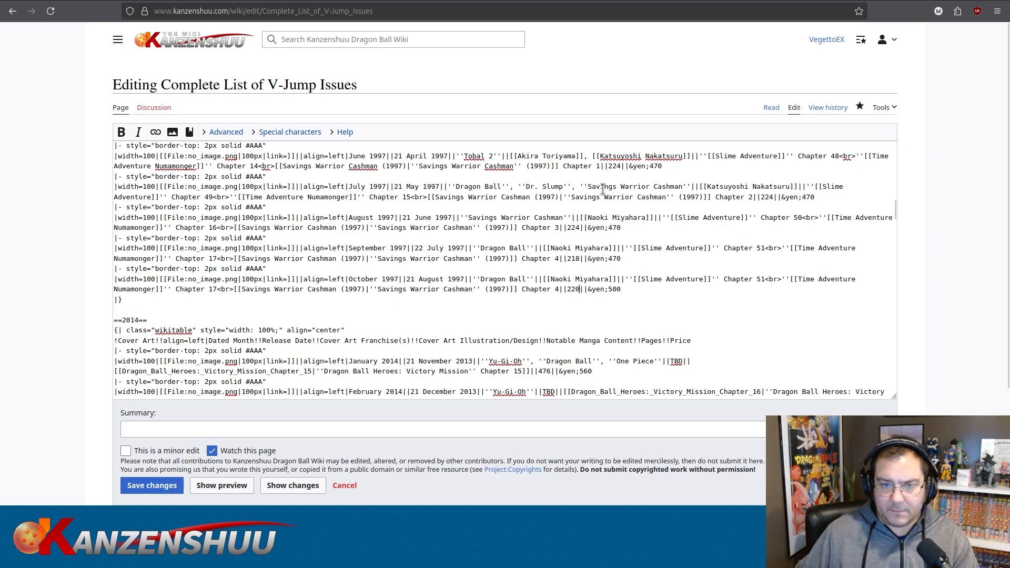
Replace the October 1997 row's cover franchise with Savings Warrior Cashman, copied from the August 1997 row.
left_click_drag(471, 218, 563, 217)
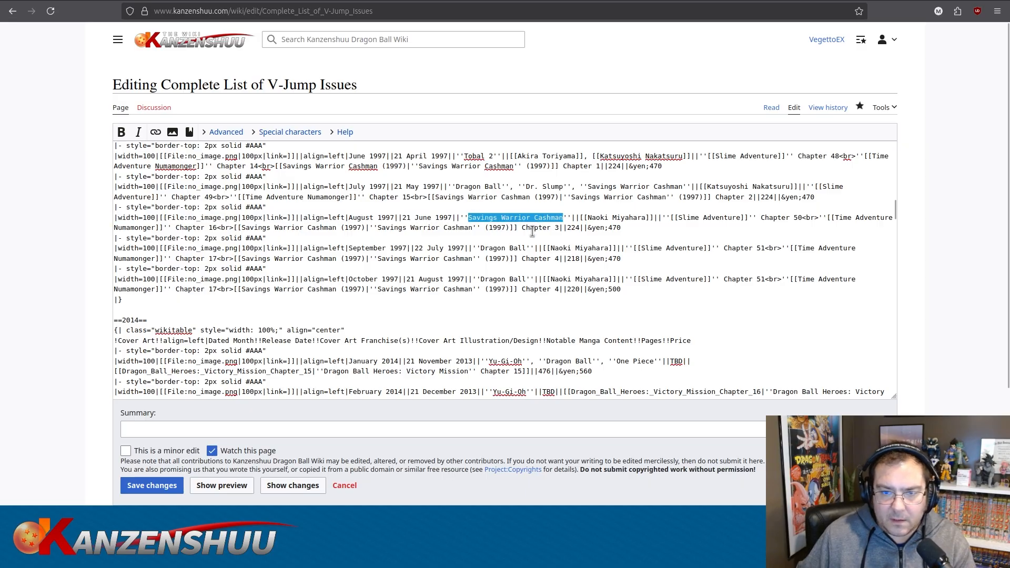
key("ctrl+c")
left_click_drag(480, 278, 525, 279)
key("ctrl+v")
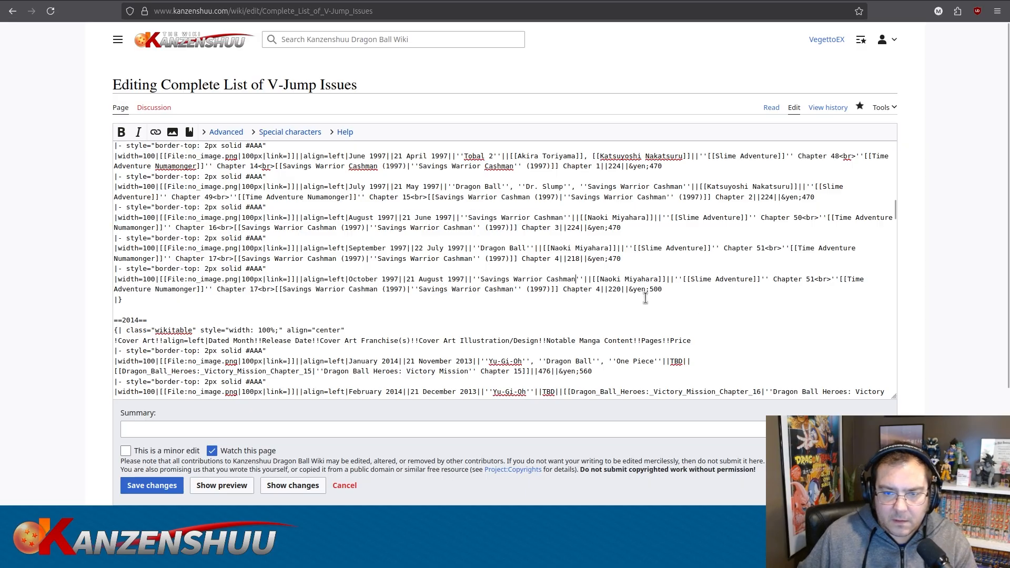
left_click(698, 289)
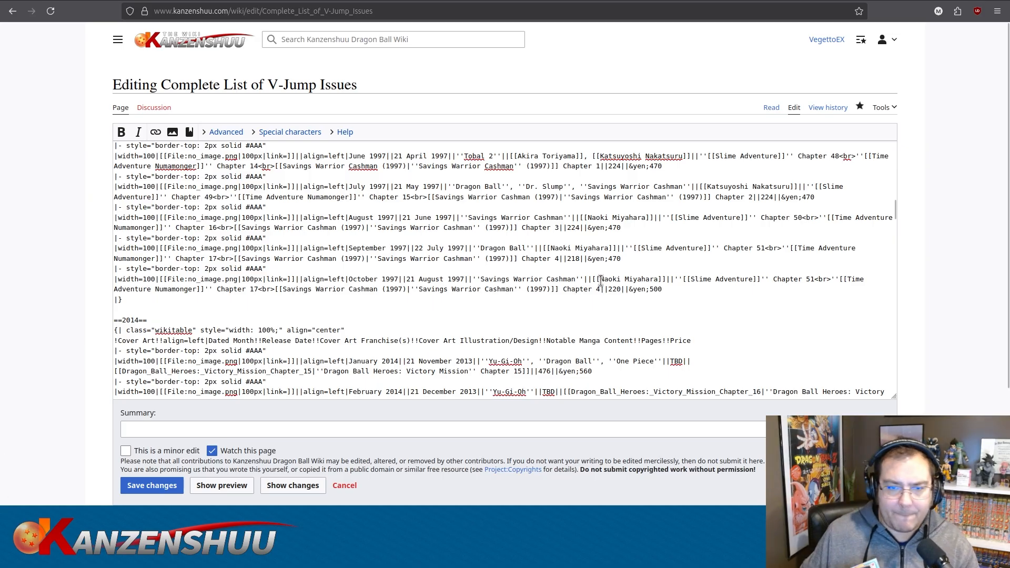
Update the October 1997 row's manga chapters to Slime Adventure 52 and Savings Warrior Cashman 5.
left_click(814, 279)
key("BackSpace")
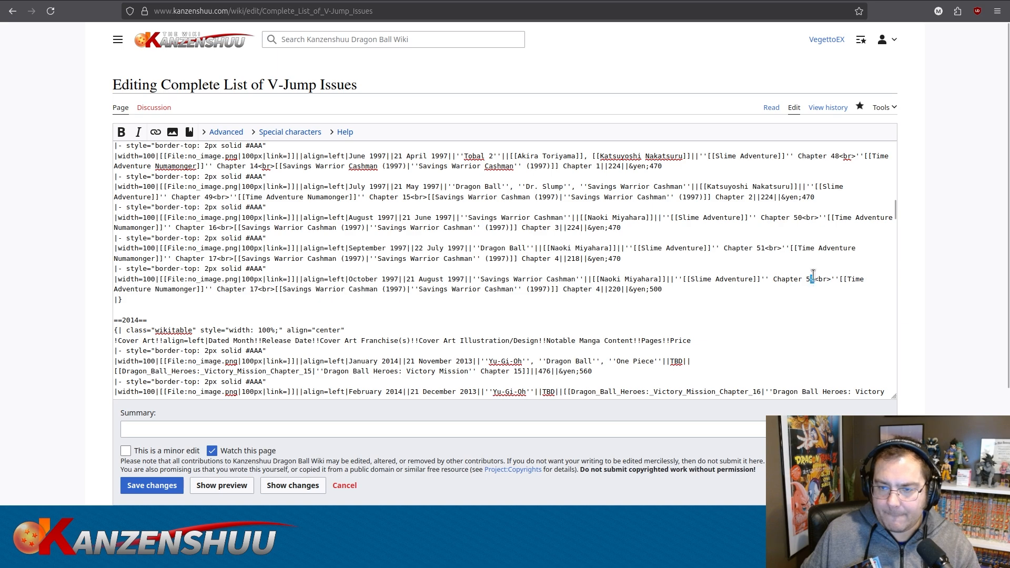
type("2")
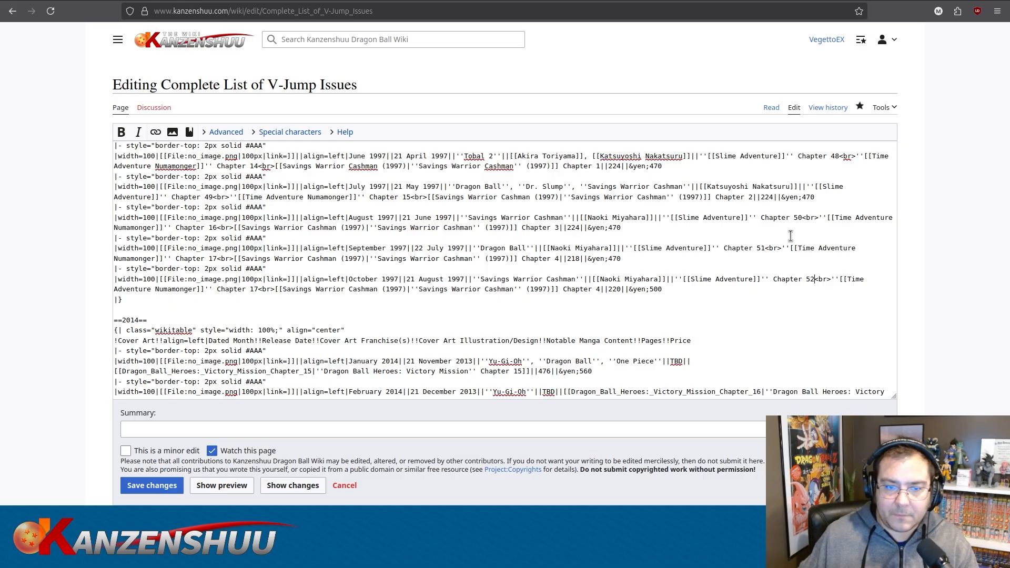
double_click(599, 291)
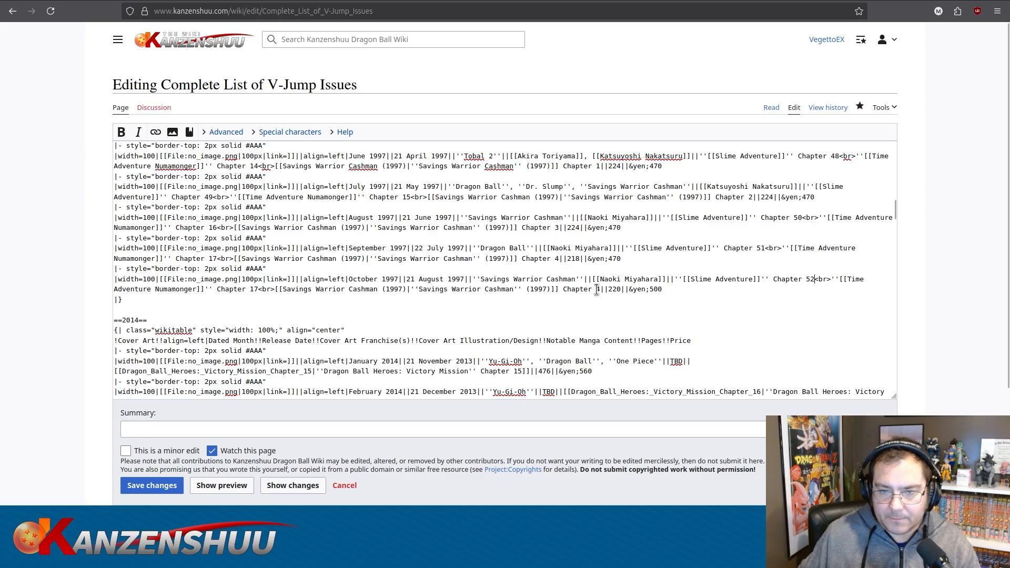
type("5")
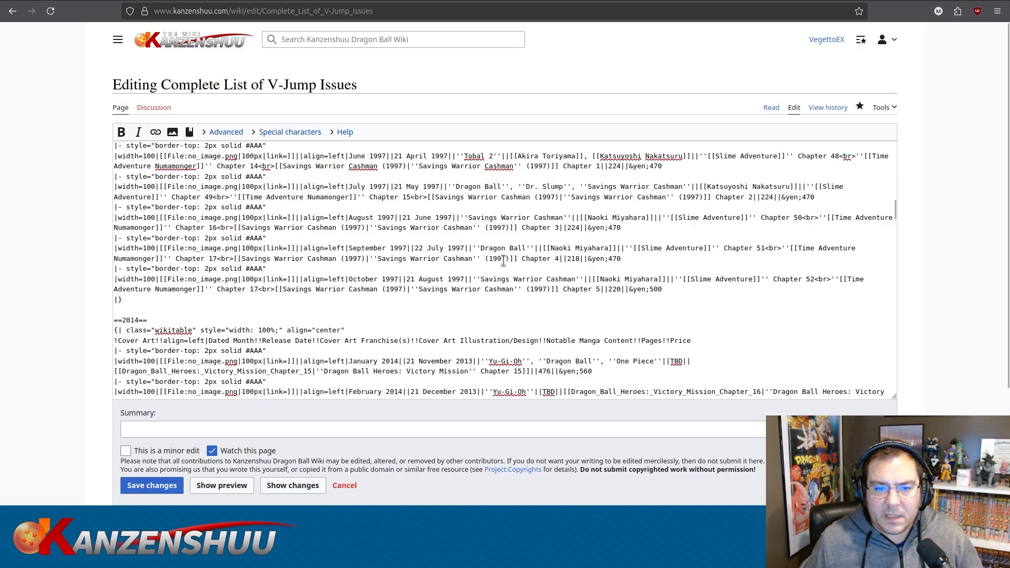
Replace the Savings Warrior Cashman chapter number in the October 1997 row with "V-Jump Festival Anime Comic".
left_click_drag(563, 289, 599, 286)
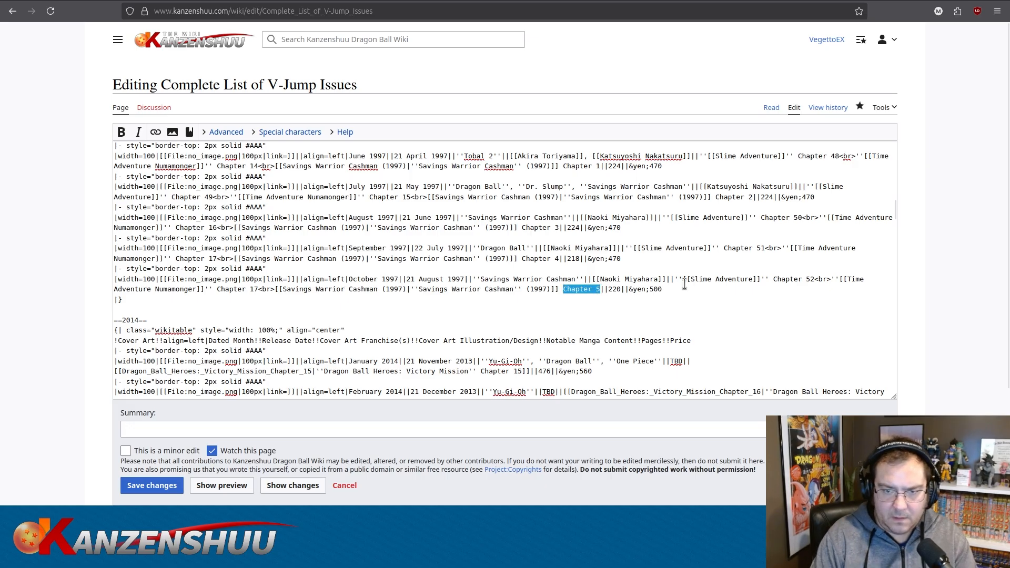
type("V-J")
key("BackSpace")
key("BackSpace")
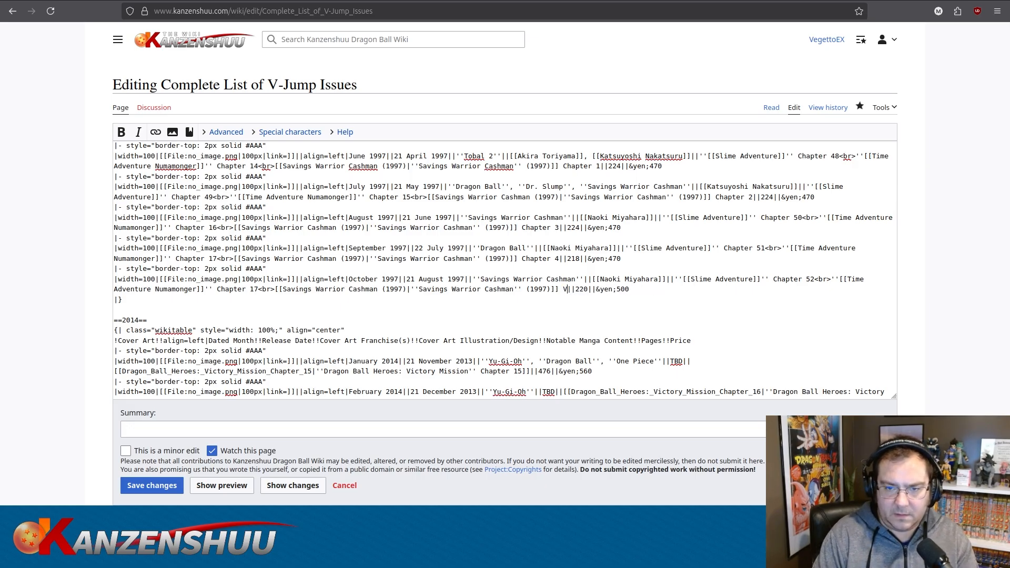
type("-Jump f")
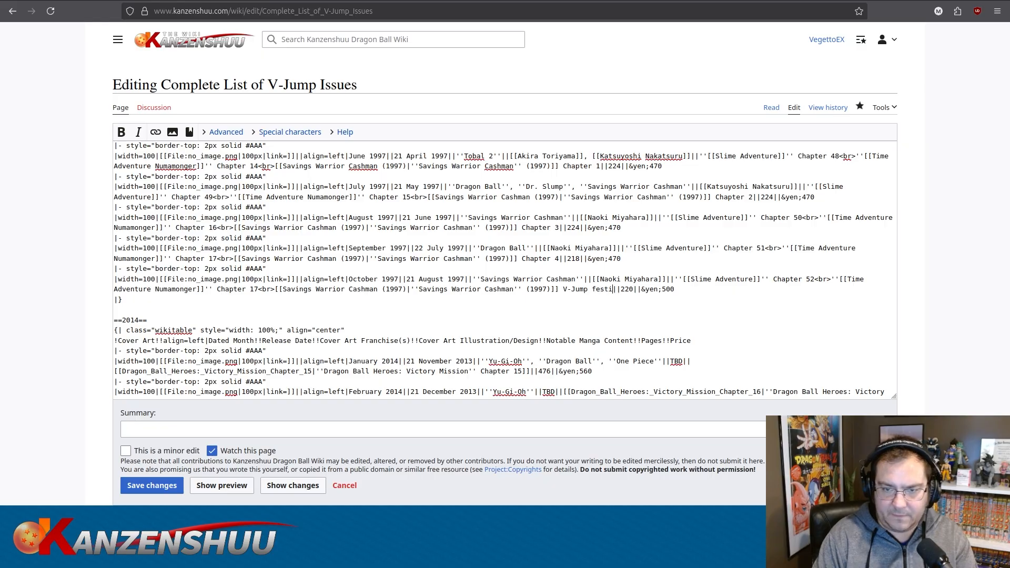
key("BackSpace")
type("F")
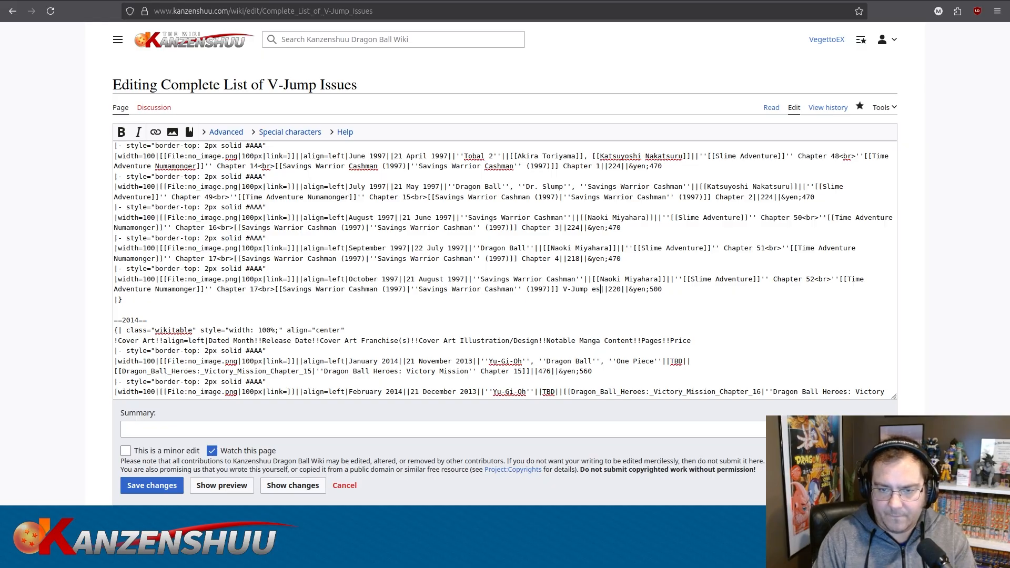
type("estival Anime Comic")
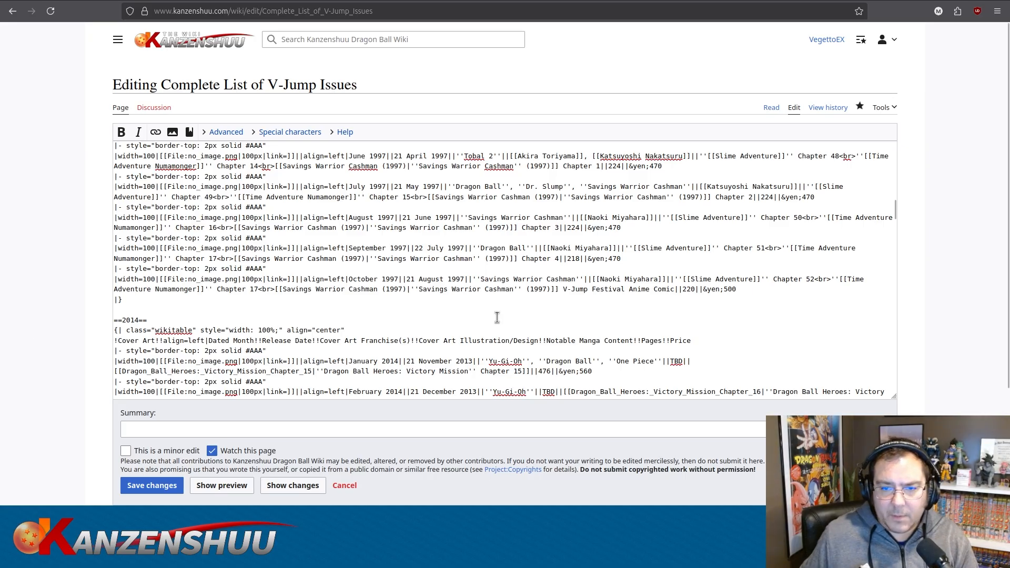
Set the October 1997 row's Time Adventure Numamonger chapter to 18.
left_click(255, 290)
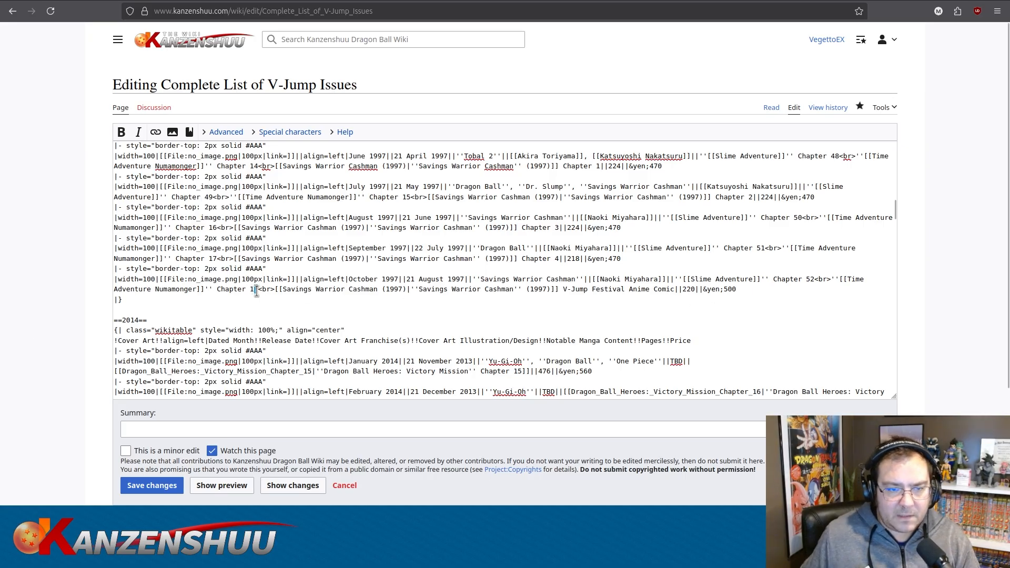
key("Delete")
type("8")
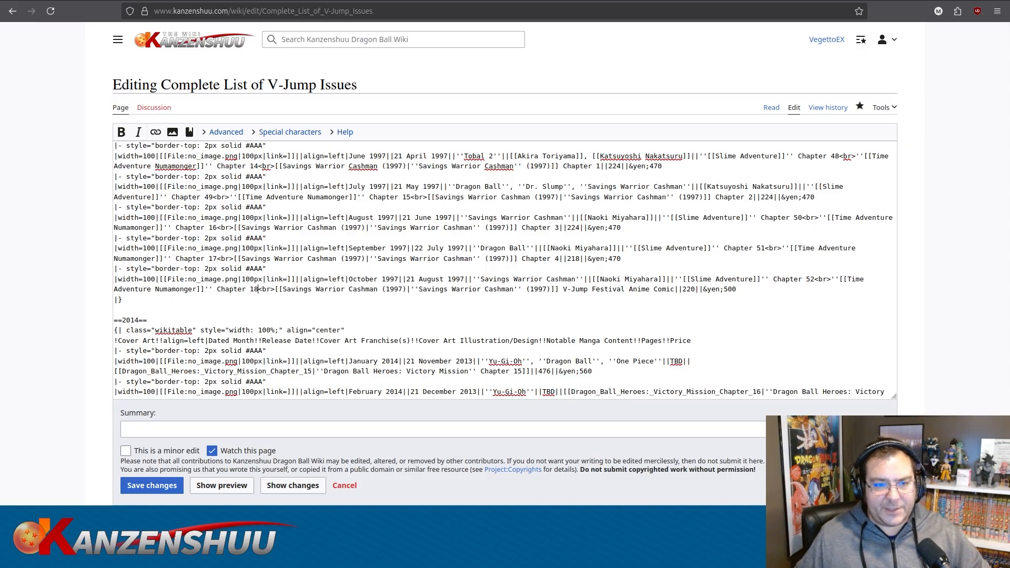
Duplicate the October 1997 row below itself and date the copy November 1997, released 22 September 1997.
left_click_drag(745, 290, 113, 277)
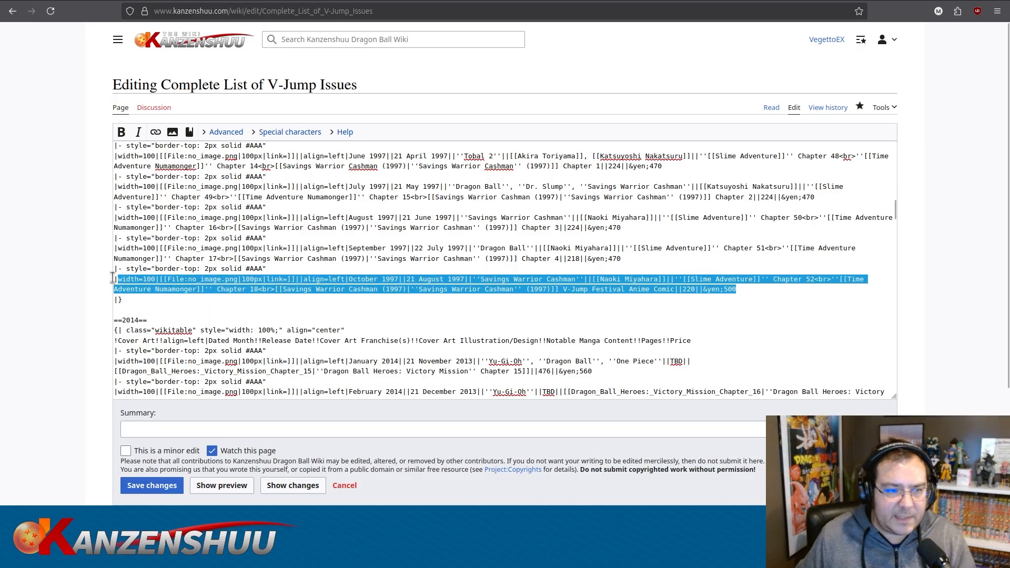
left_click(761, 290)
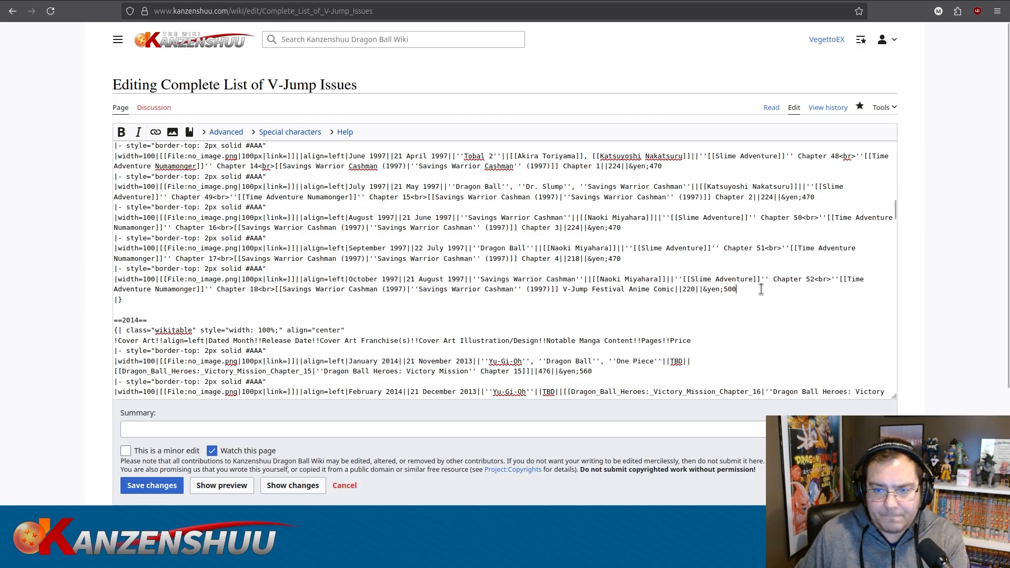
key("Return")
key("ctrl+v")
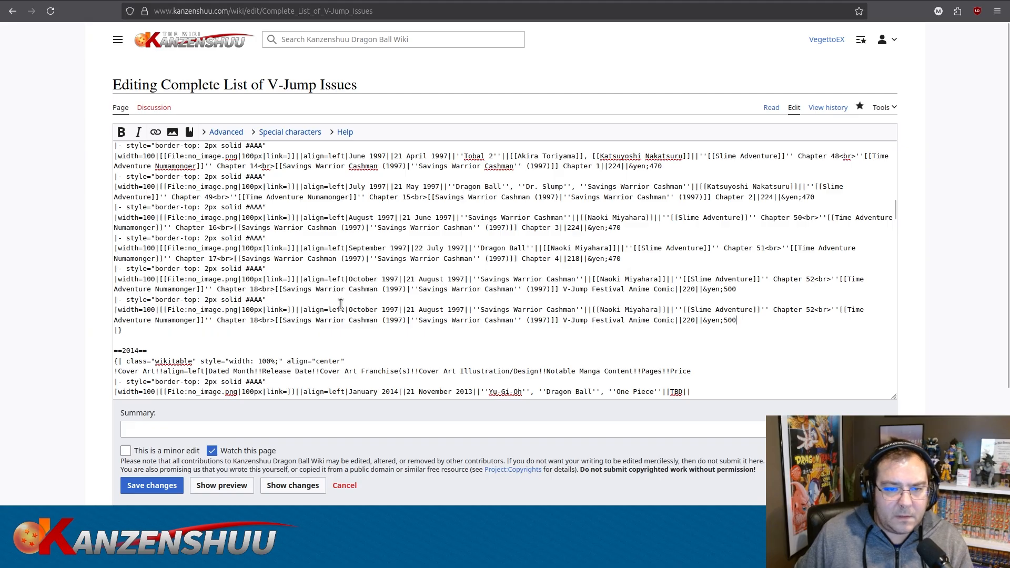
double_click(364, 310)
type("November")
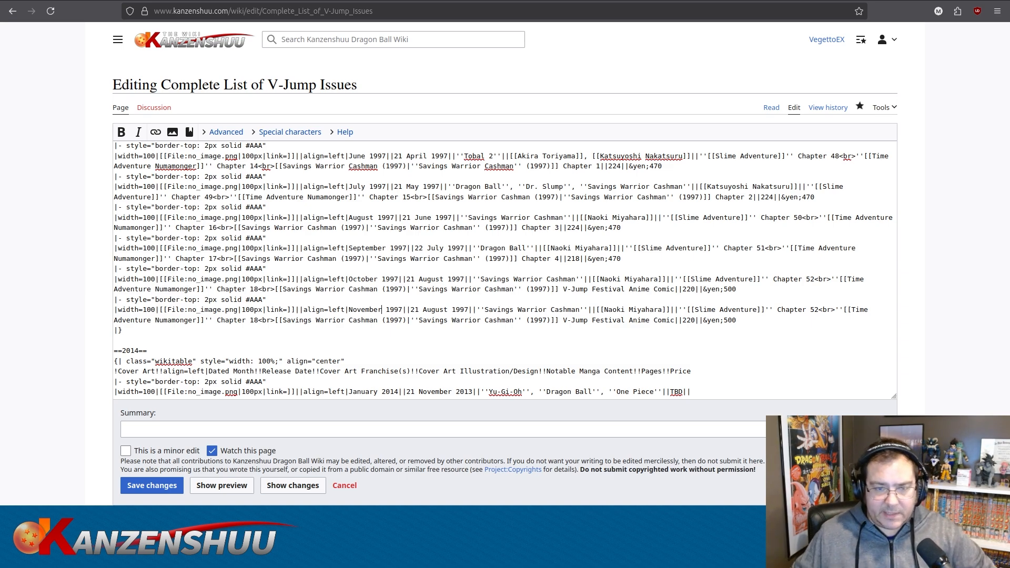
left_click_drag(415, 310, 448, 309)
type("2 Se")
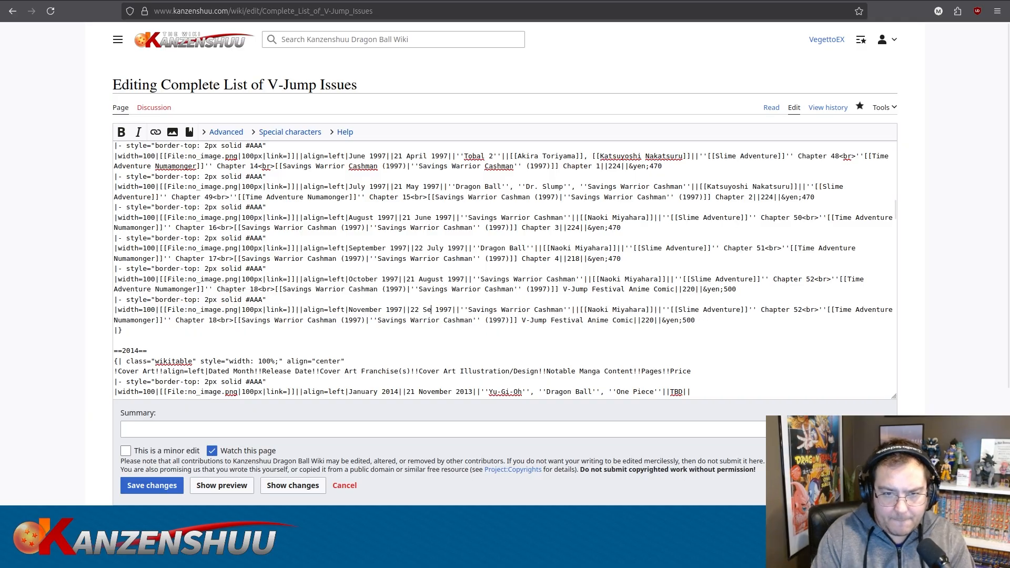
type("ptember")
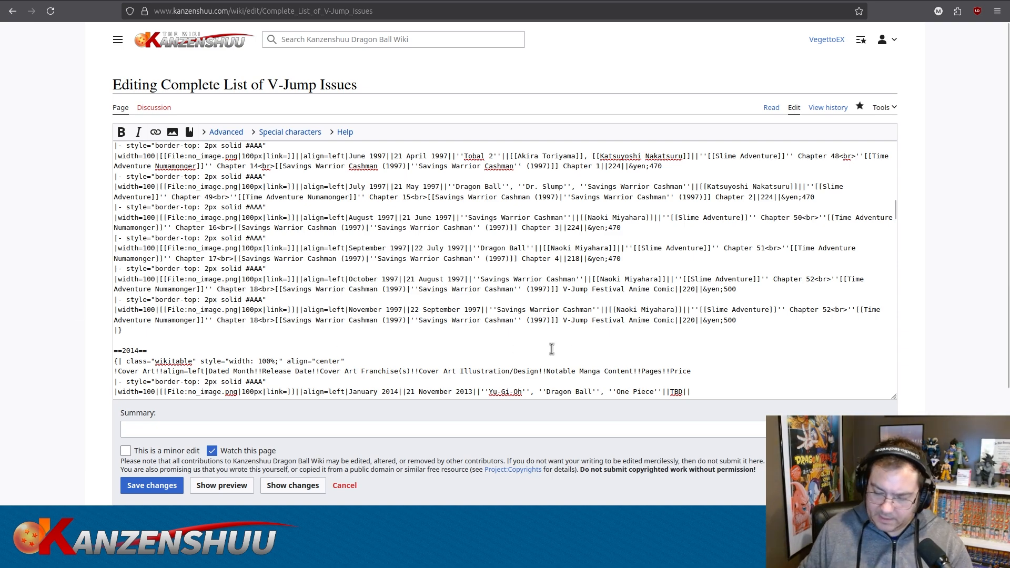
Set the November 1997 row's price to 470 yen and its linked cover artist to KAYO.
double_click(731, 321)
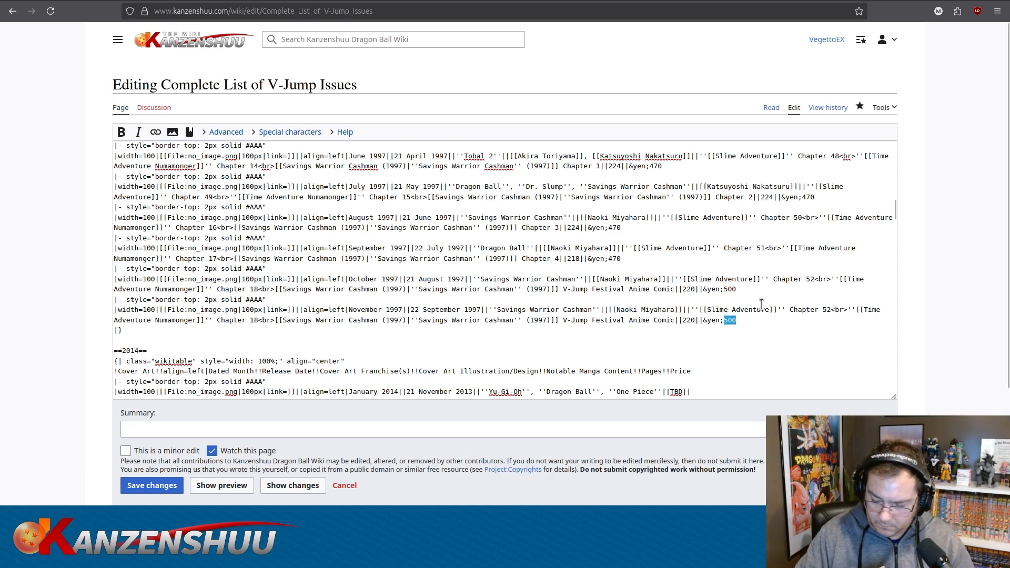
type("470")
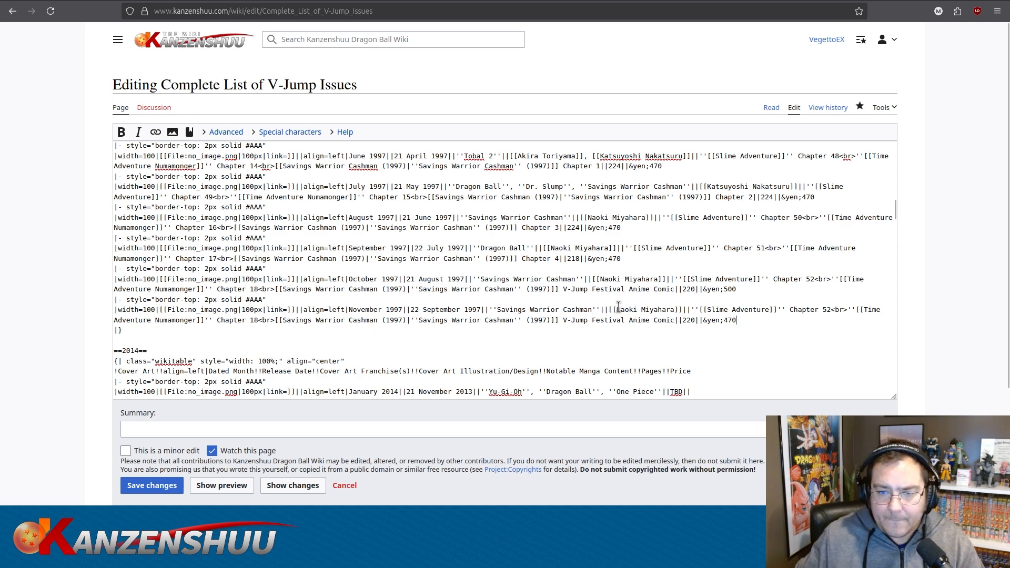
left_click_drag(621, 310, 671, 307)
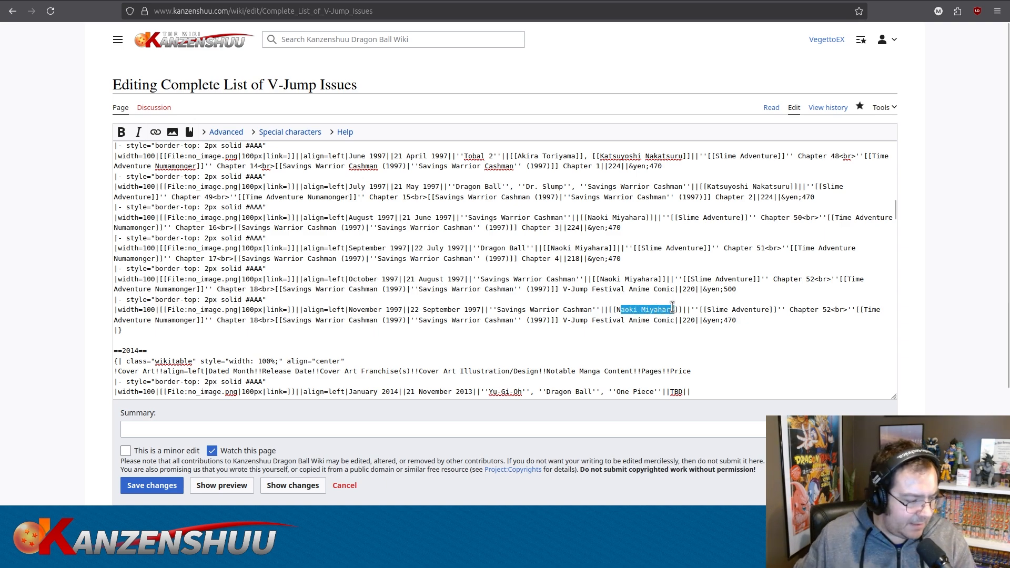
key("BackSpace")
key("BackSpace")
type("KAYO")
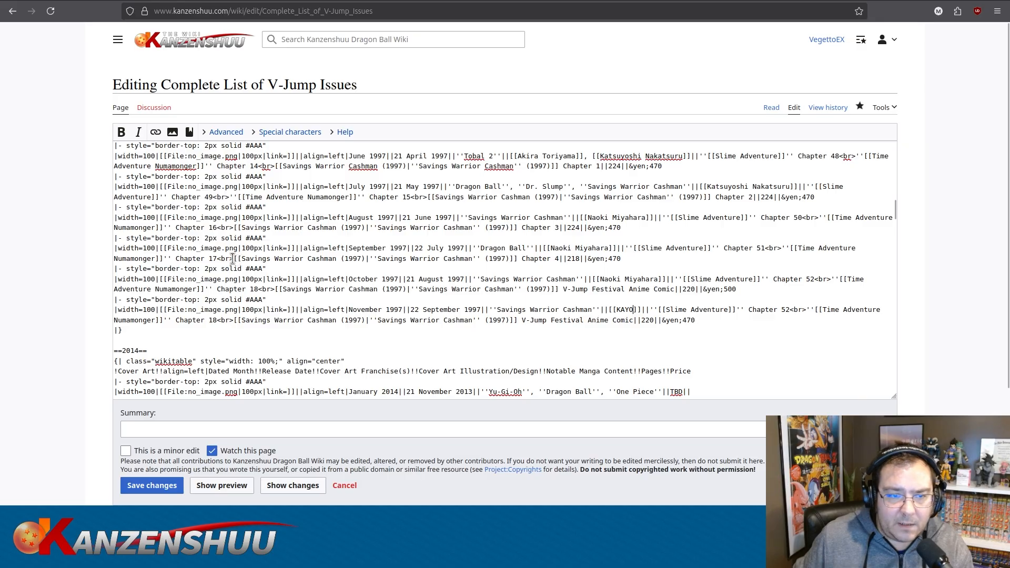
Replace the November 1997 row's Savings Warrior Cashman entry with the linked chapter entry copied from the September 1997 row.
left_click_drag(234, 260, 558, 259)
key("ctrl+c")
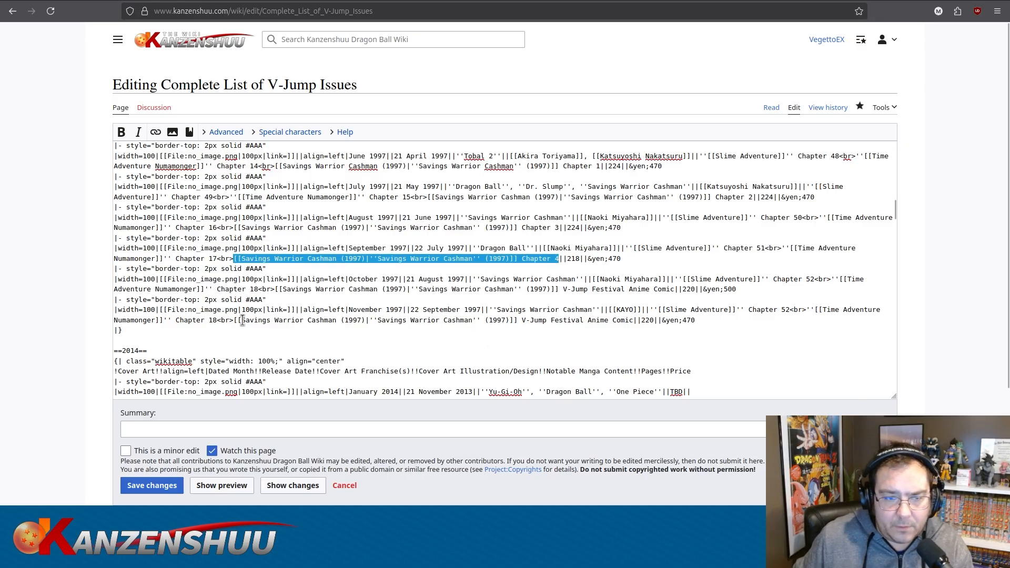
left_click_drag(234, 320, 633, 321)
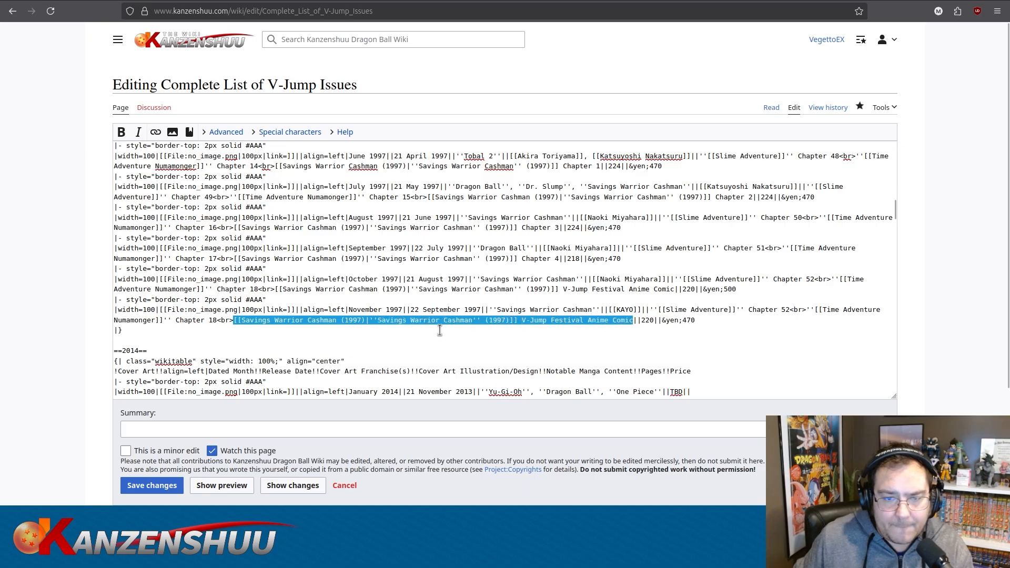
key("ctrl+v")
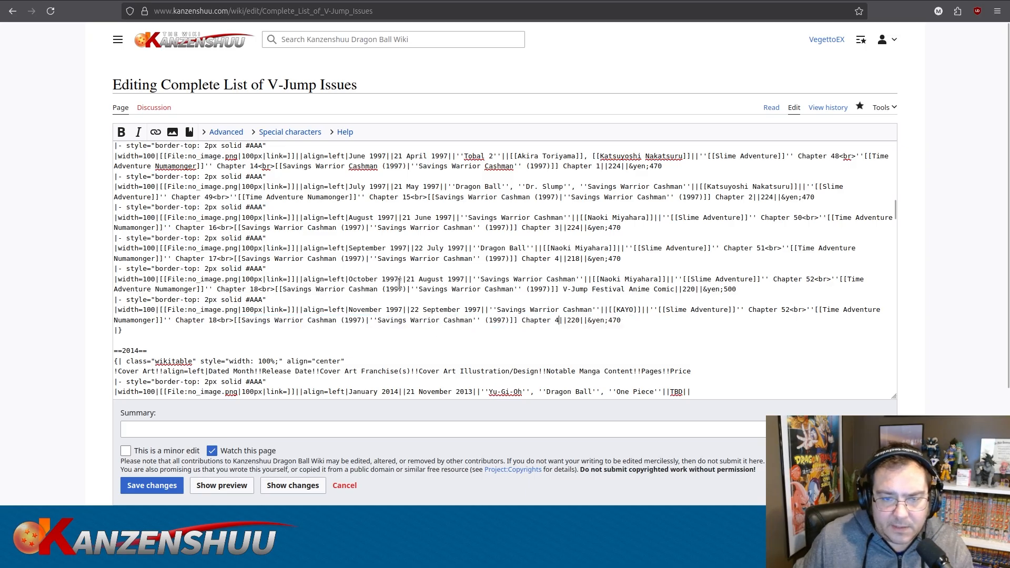
Strip the link and (1997) suffix from the October 1997 row's Savings Warrior Cashman entry and make it "V-Jump Festival 1997 Anime Comic".
left_click_drag(410, 290, 276, 291)
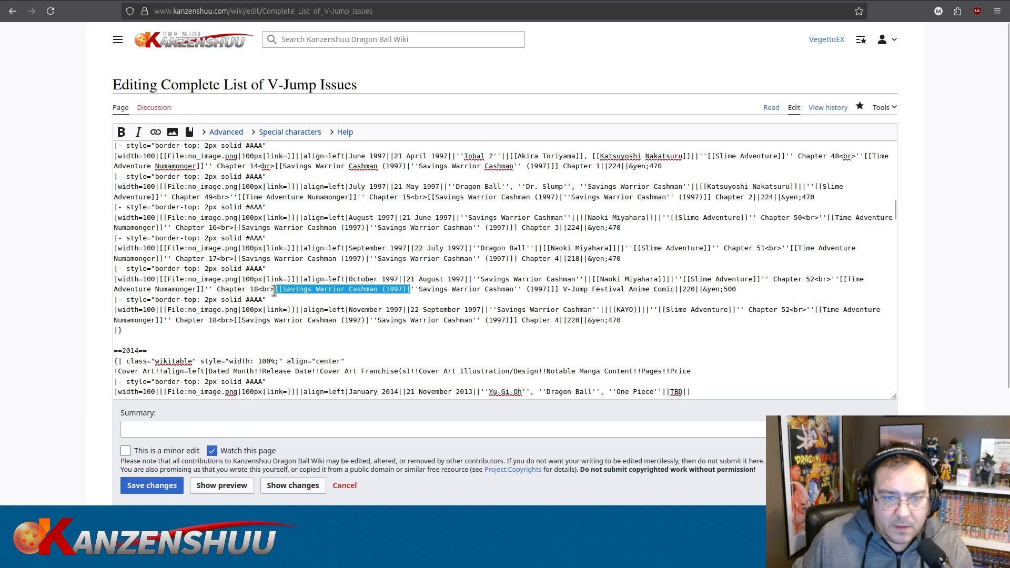
key("Delete")
left_click_drag(390, 289, 428, 289)
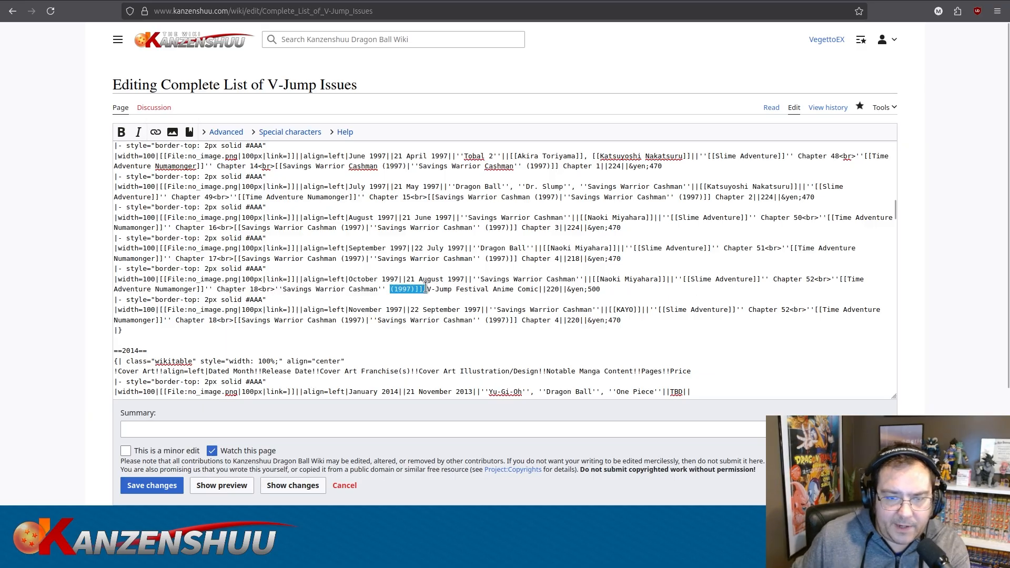
key("Delete")
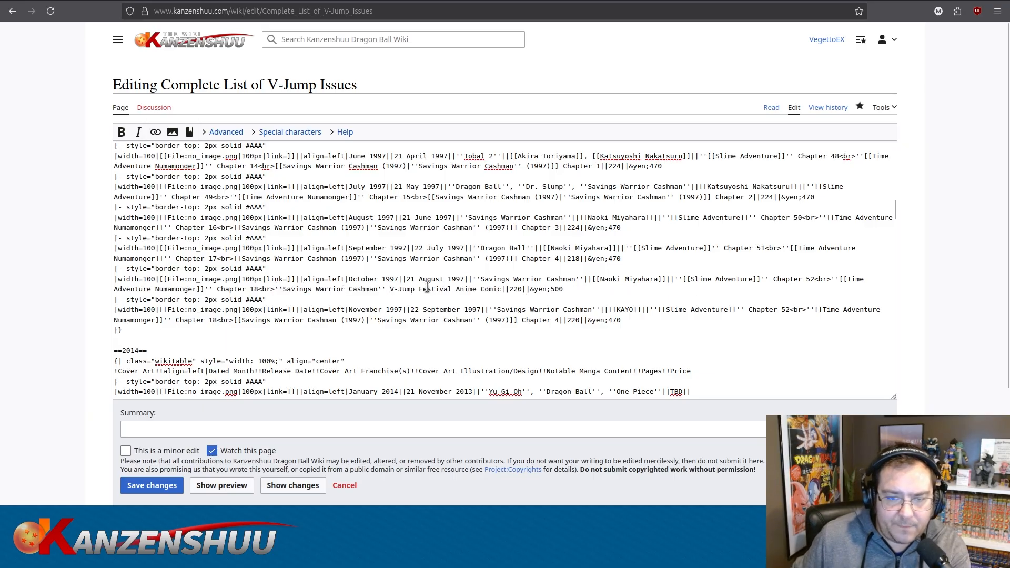
left_click(455, 289)
type("1996")
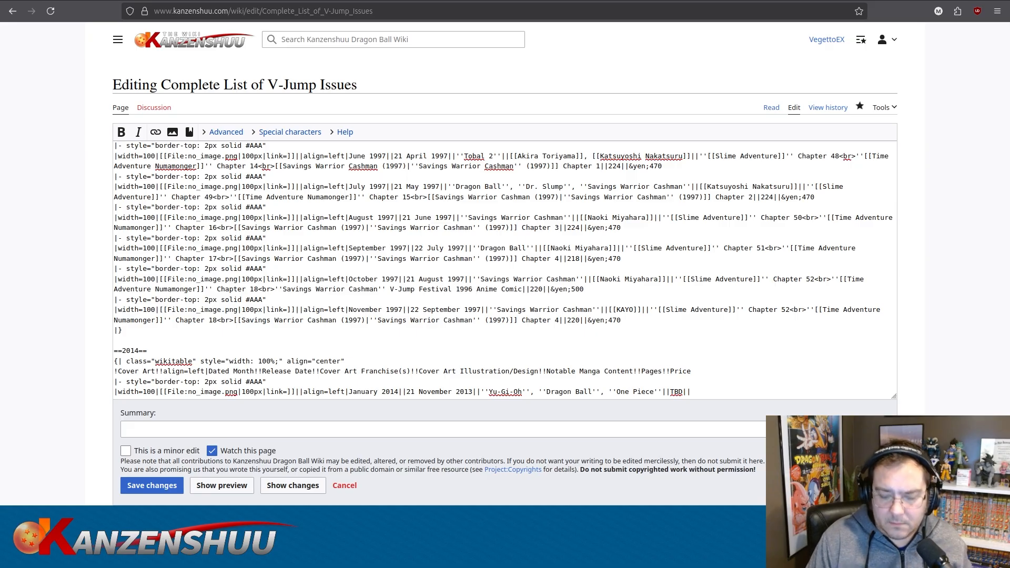
key("BackSpace")
key("BackSpace")
type("7")
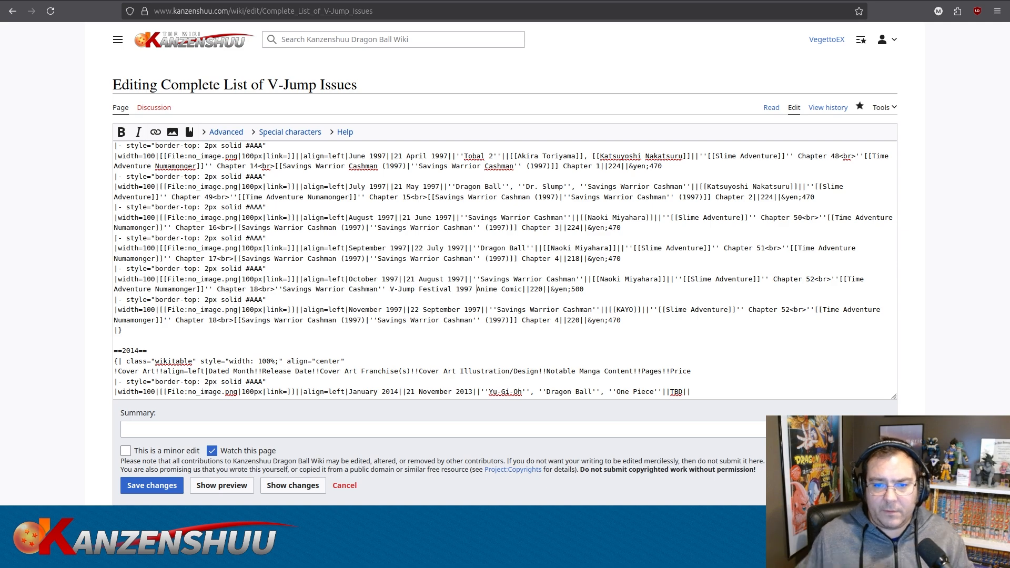
Update the November 1997 row's chapters to Savings Warrior Cashman 5, Slime Adventure 53 and Time Adventure Numamonger 19.
left_click(560, 320)
key("BackSpace")
type("5")
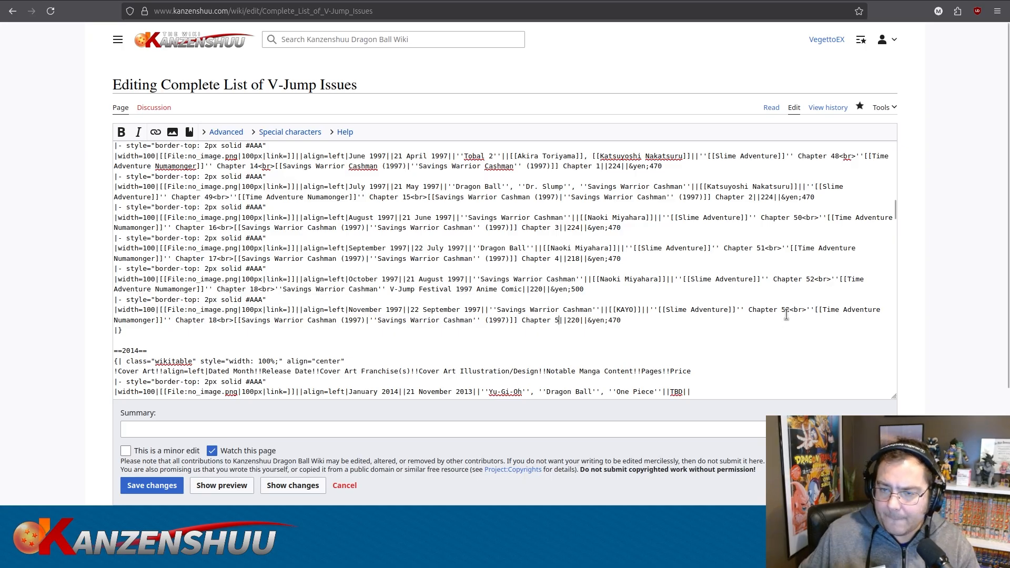
left_click_drag(785, 311, 790, 311)
type("3")
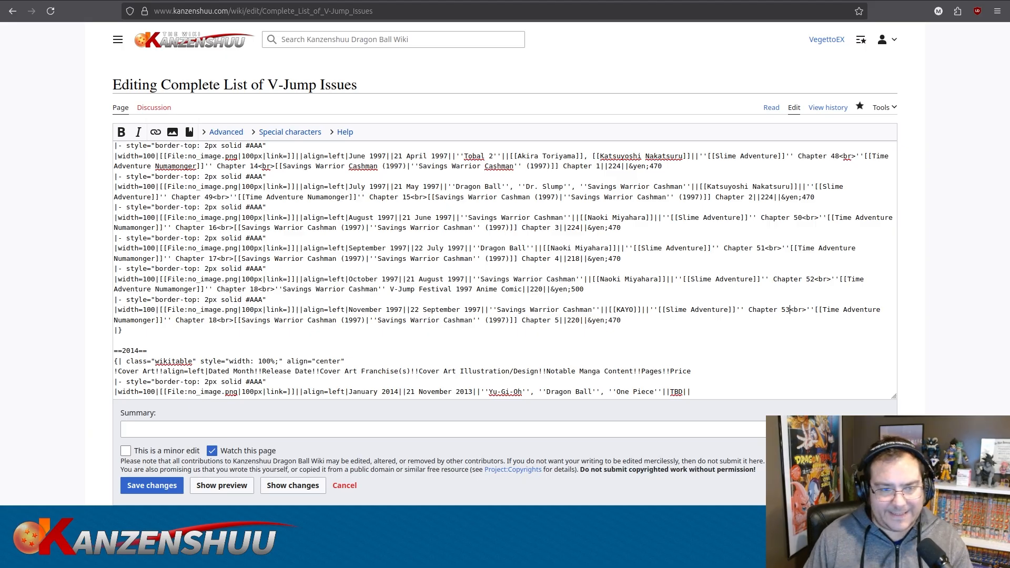
left_click(215, 321)
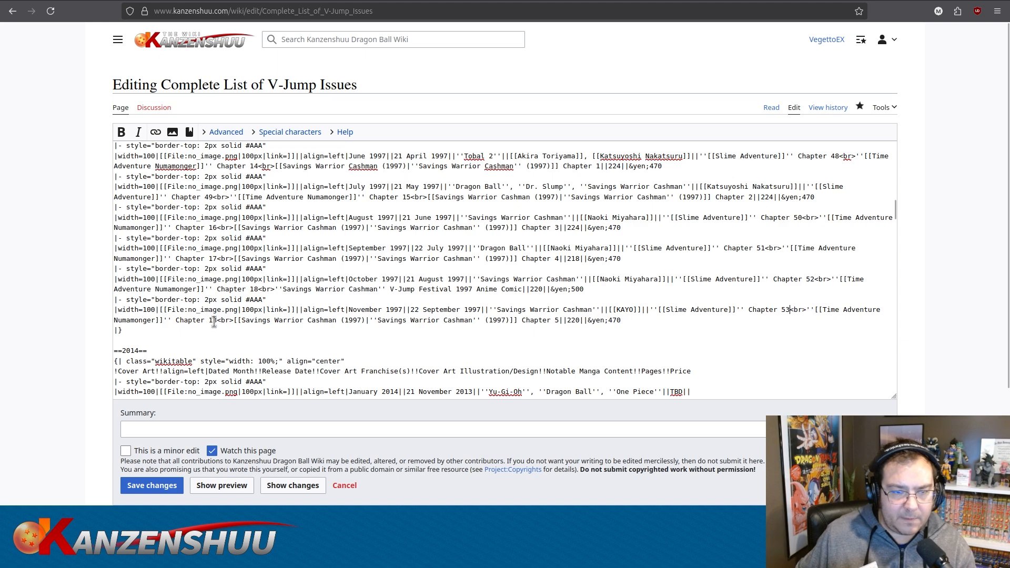
key("Delete")
type("9")
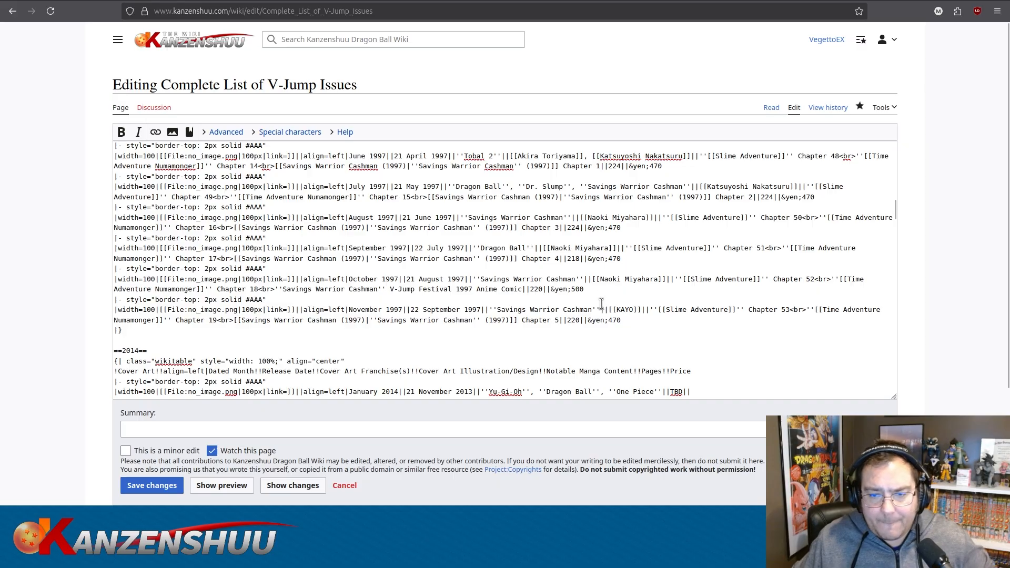
Duplicate the November 1997 row below itself and date the copy December 1997, released 21 October 1997.
left_click(627, 320)
left_click_drag(627, 319, 110, 300)
key("ctrl+c")
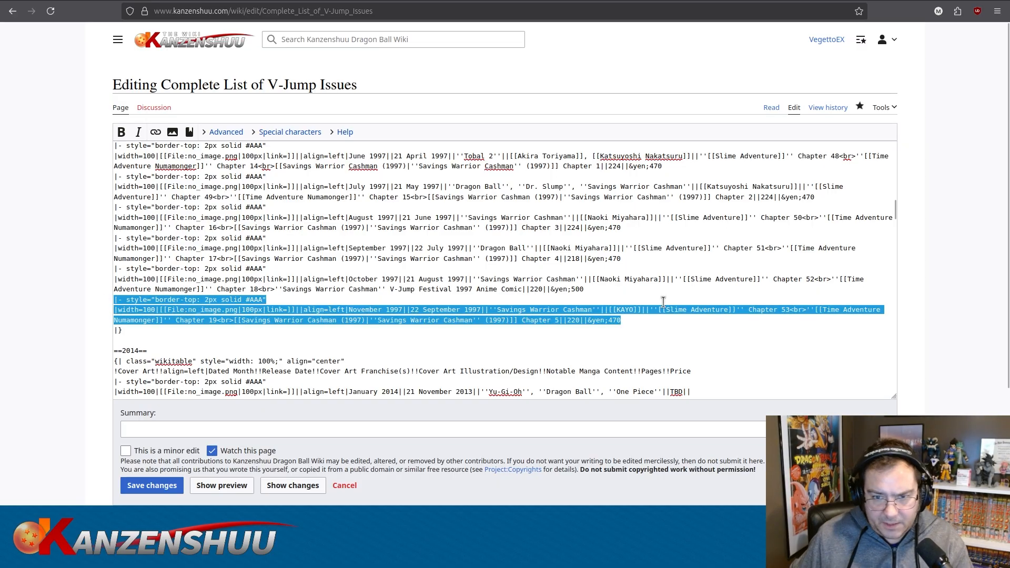
left_click(649, 320)
key("Return")
key("ctrl+v")
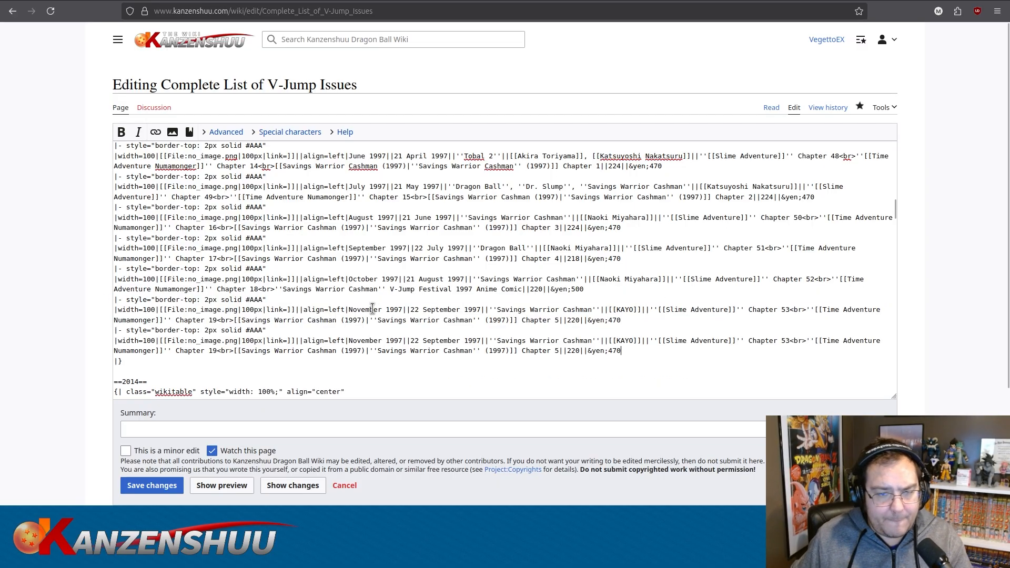
double_click(367, 341)
type("December")
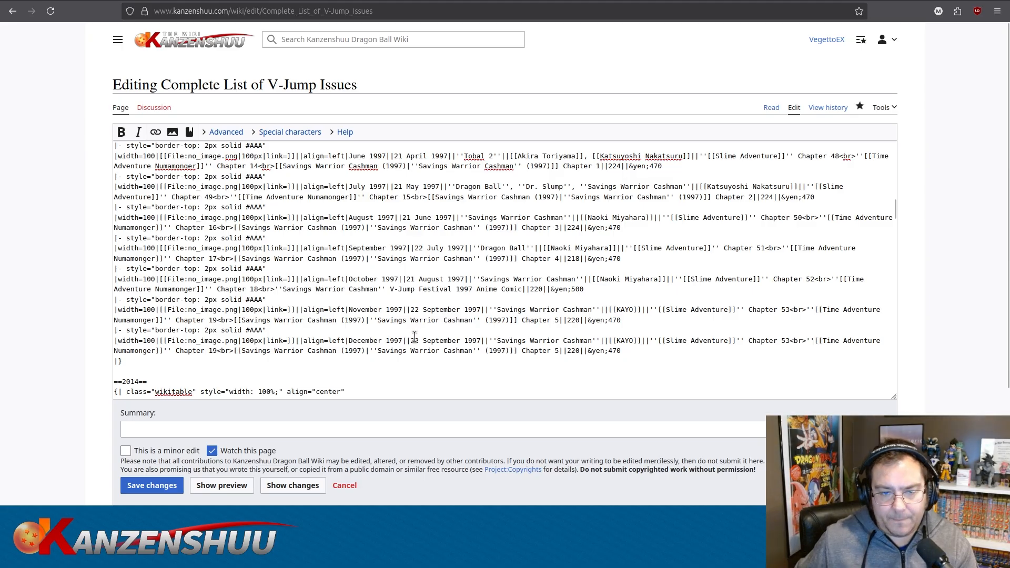
left_click_drag(413, 341, 474, 341)
type("21 October")
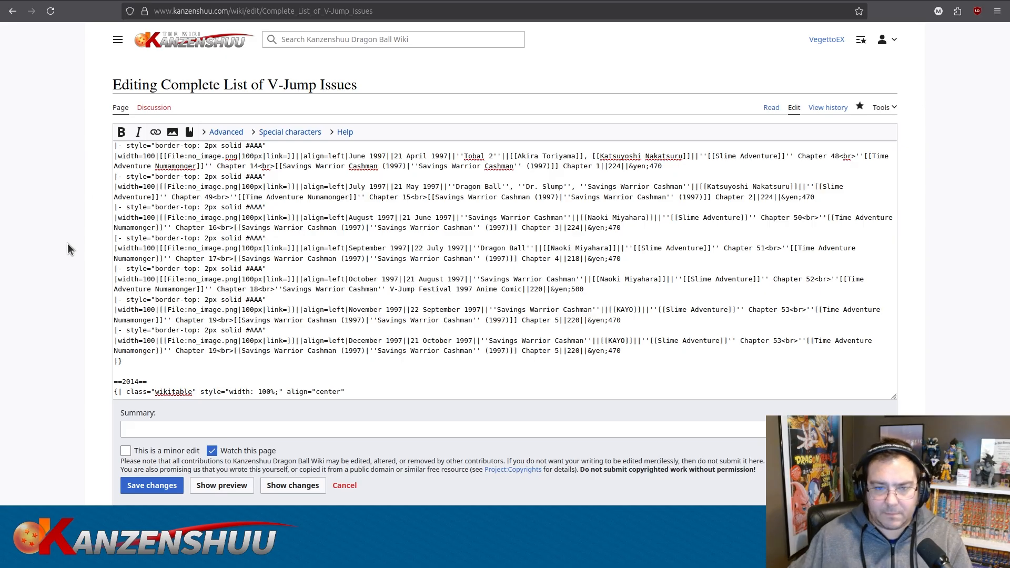
Change the December 1997 row's cover franchise to Dr. Slump.
left_click_drag(489, 341, 584, 342)
type("D")
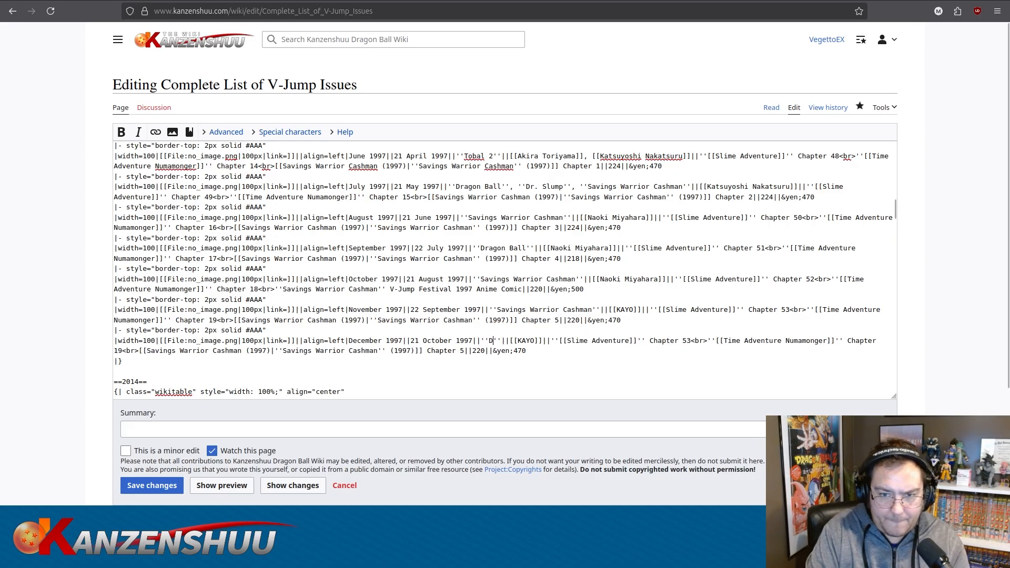
type("r. Slump")
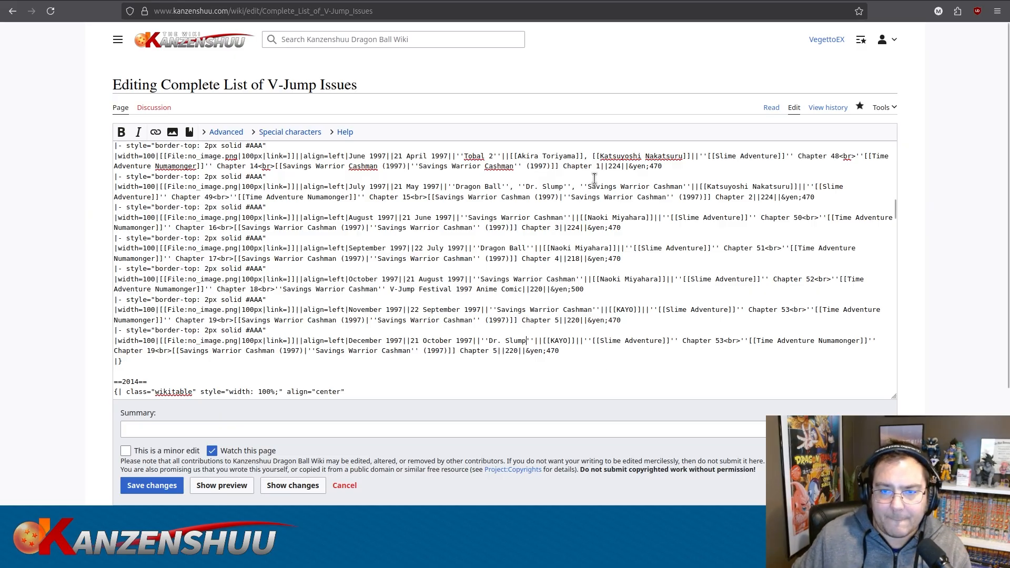
Set the December 1997 row's cover illustrator to Katsuyoshi Nakatsuru, reusing the name from the June 1997 row, and its page count to 230.
left_click_drag(600, 157, 682, 156)
key("ctrl+c")
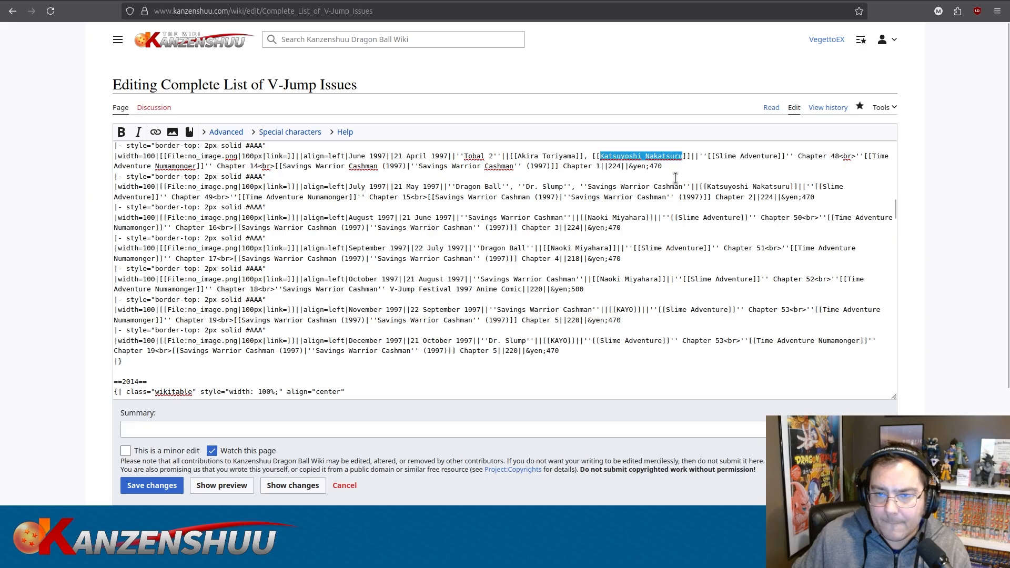
double_click(561, 341)
key("ctrl+v")
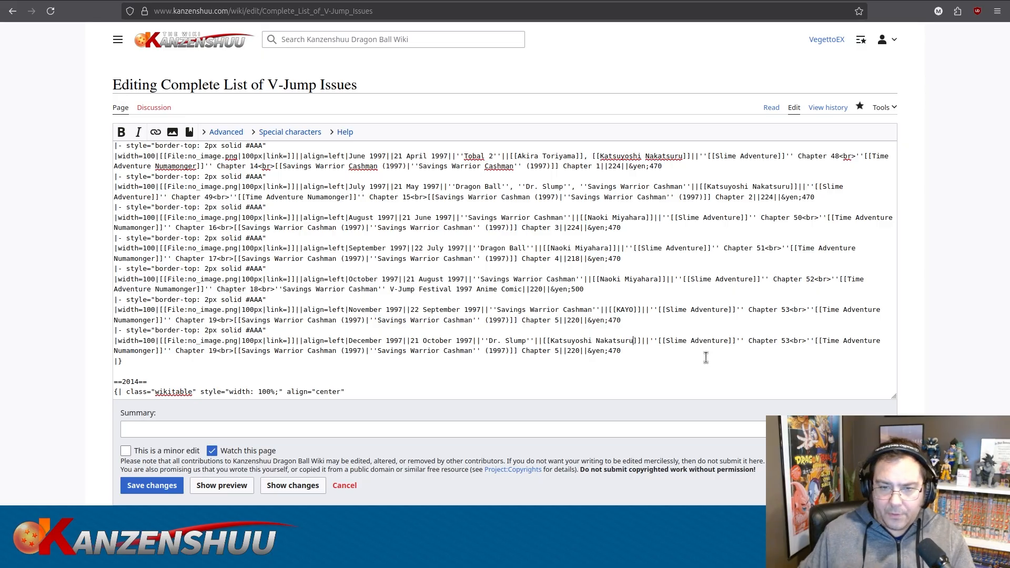
left_click_drag(571, 350, 576, 350)
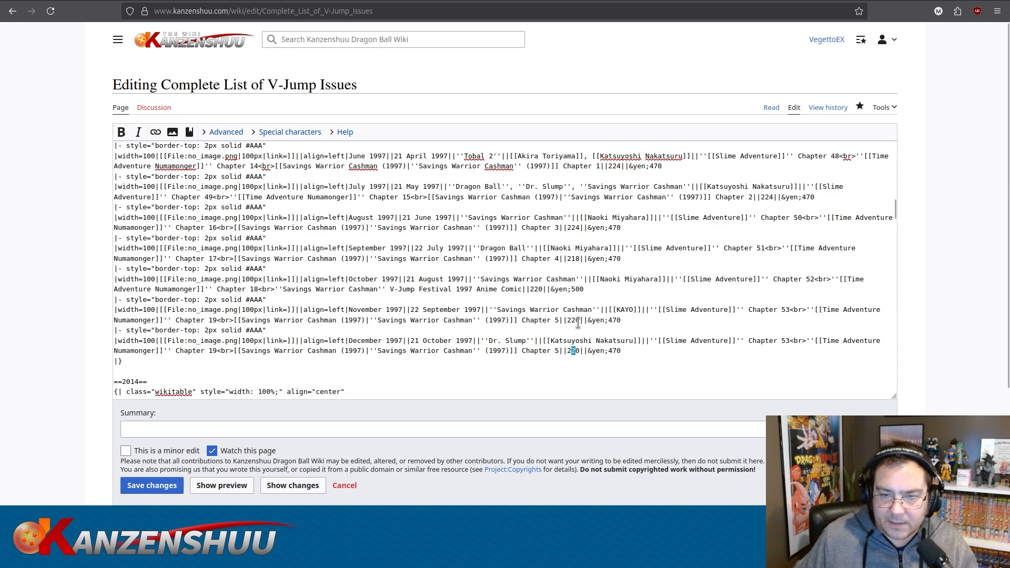
type("3")
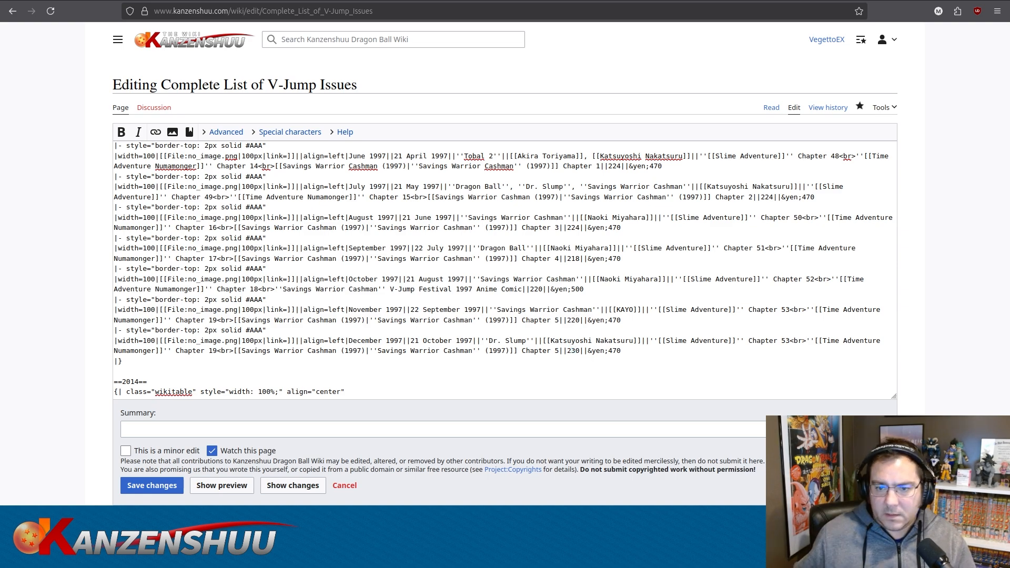
left_click(621, 294)
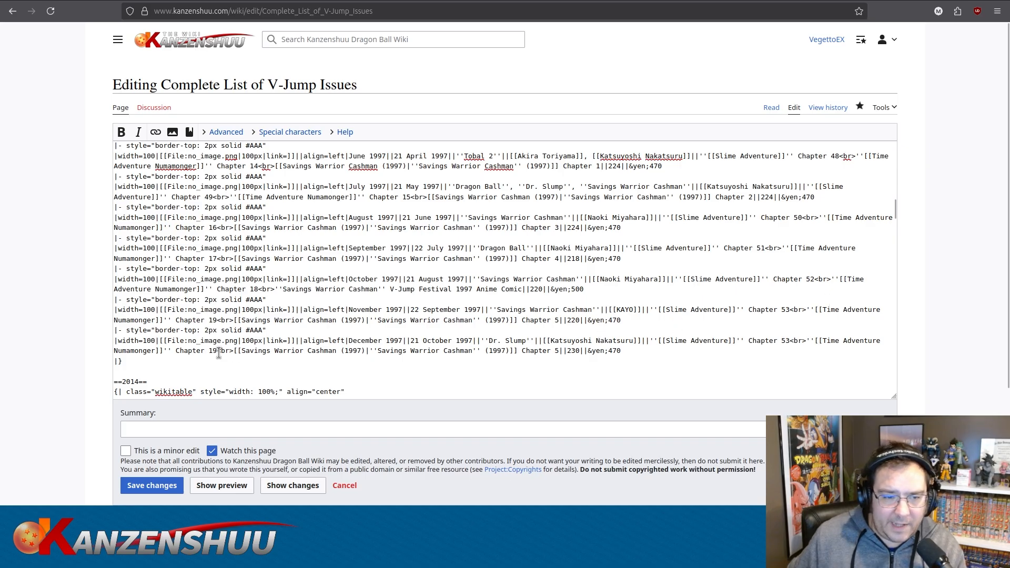
Duplicate the December 1997 row's Savings Warrior Cashman entry after itself and point the copy's link to Dr. Slump (1997 Manga).
left_click_drag(217, 351, 557, 349)
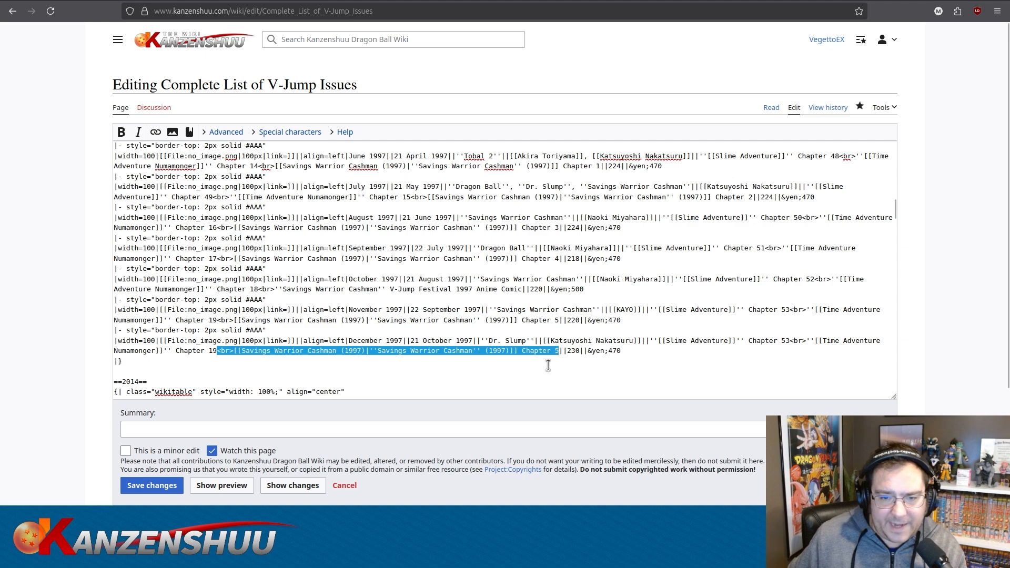
left_click(558, 349)
type("<br>[[Savings Warrior Cashman (1997)|''Savings Warrior Cashman'' (1997)]] Chapter 5")
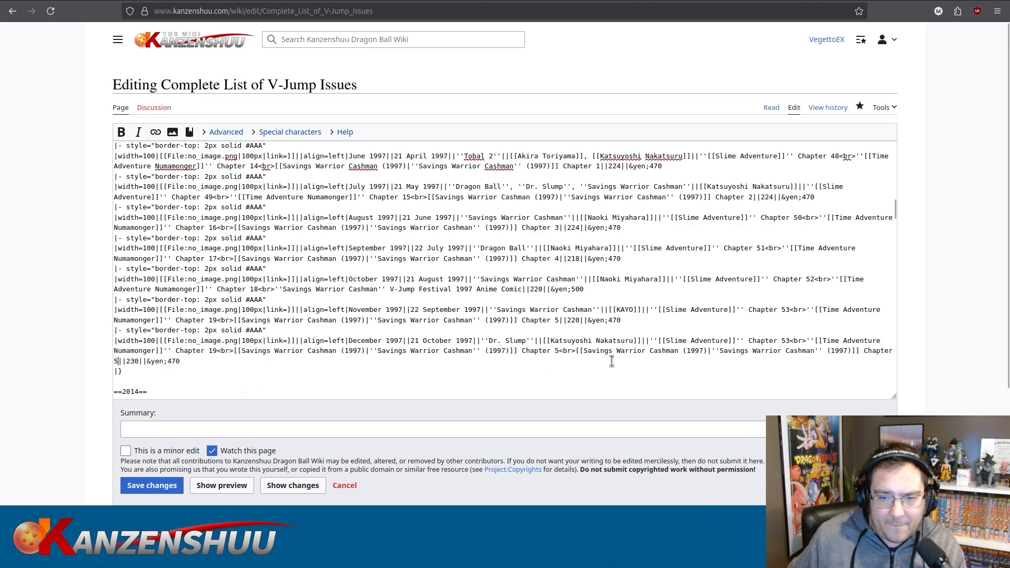
double_click(587, 351)
left_click_drag(640, 354, 679, 350)
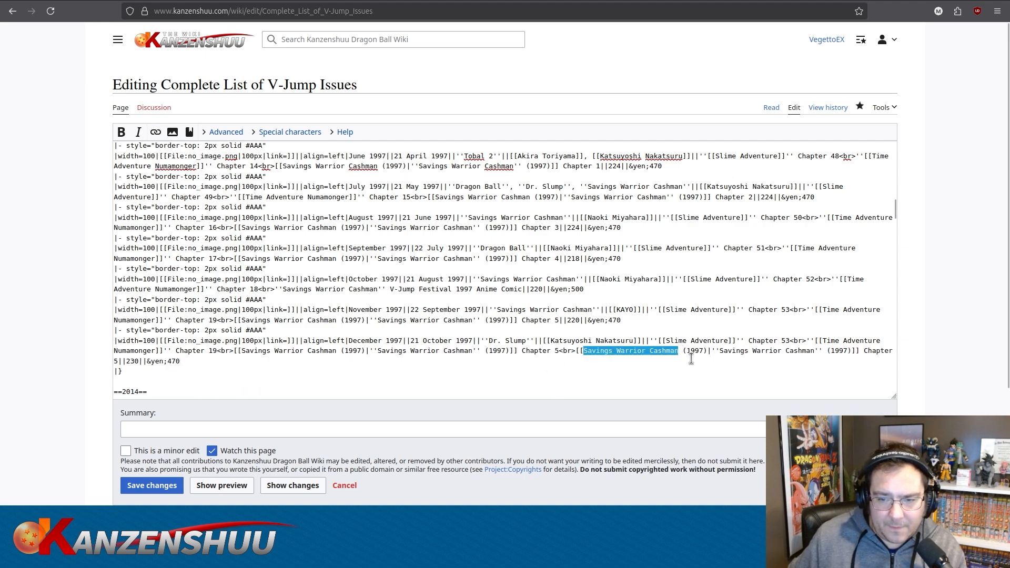
type("Dr")
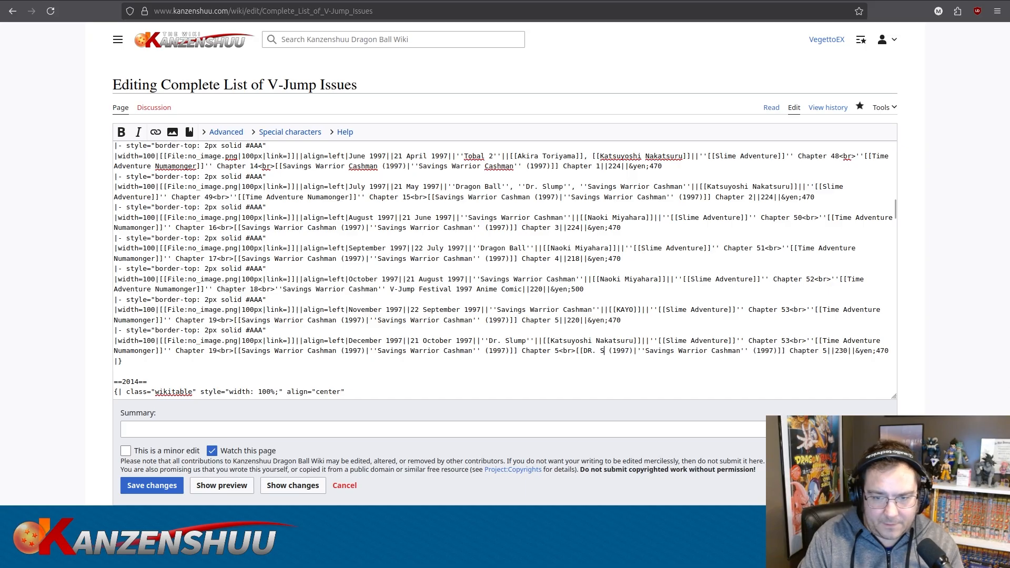
type(". Slump")
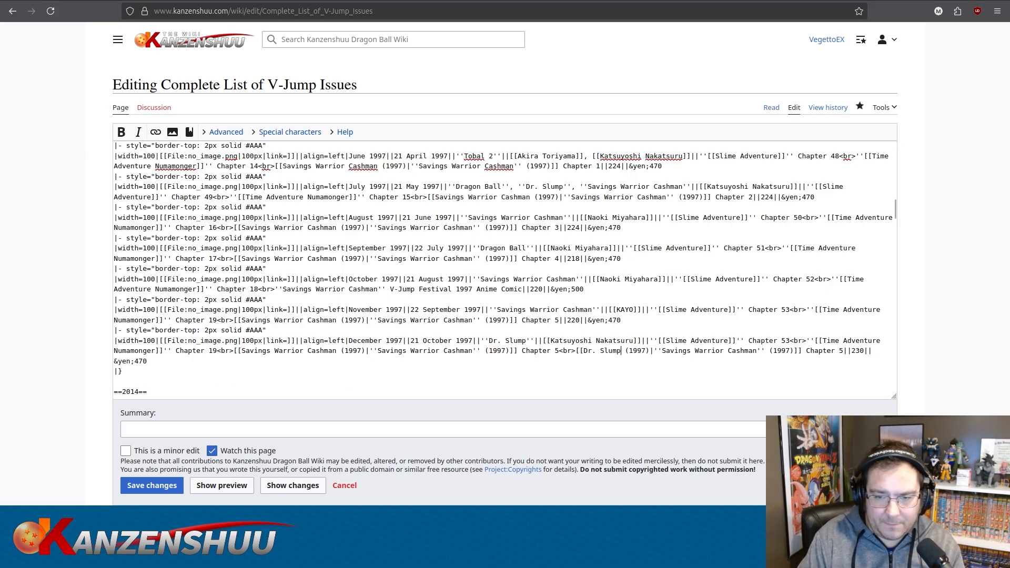
key("Right")
type("Manga")
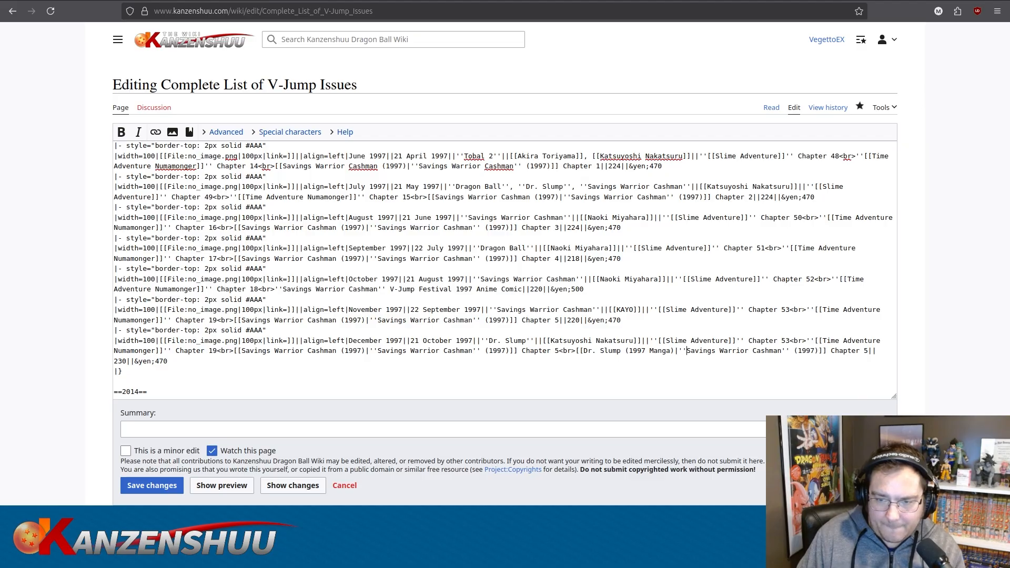
Change the copied entry's display text to Dr. Slump (1997 Manga) and its chapter number to 1.
key("shift+Right")
key("shift+Right")
key("shift+Right")
key("shift+Right")
key("shift+Right")
key("shift+Right")
key("shift+Right")
key("shift+Right")
key("shift+Right")
key("shift+Right")
key("shift+Right")
key("shift+Right")
key("shift+Right")
key("shift+Right")
key("shift+Right")
key("shift+Right")
key("shift+Right")
key("shift+Right")
key("shift+Right")
key("shift+Right")
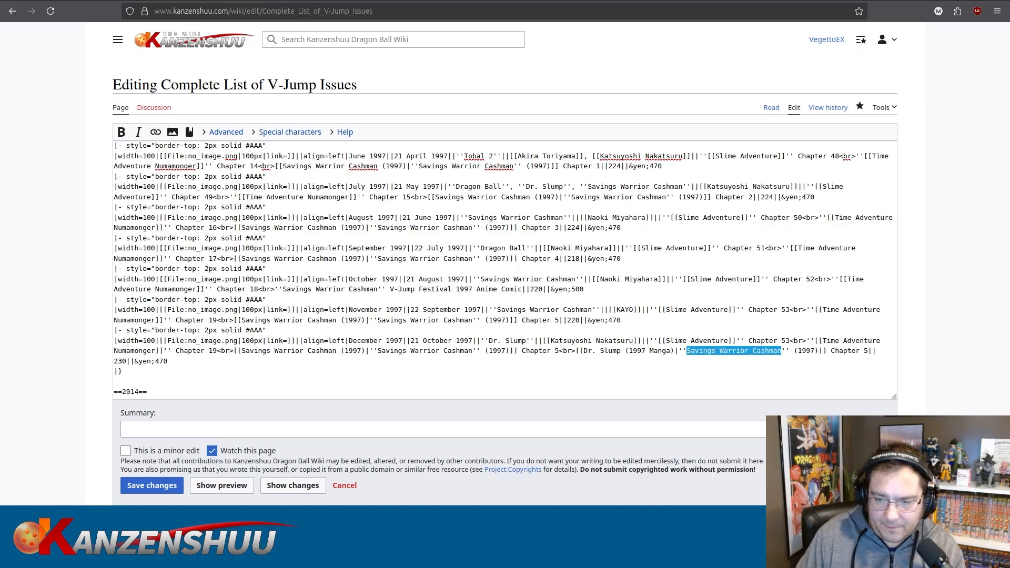
type("Dr. Slump")
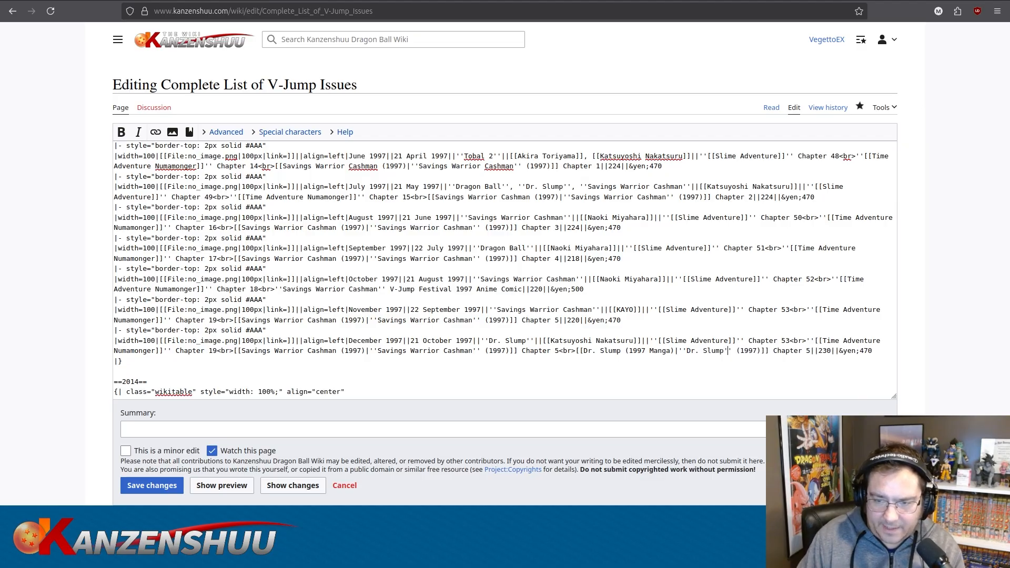
type(" (1997 Manga")
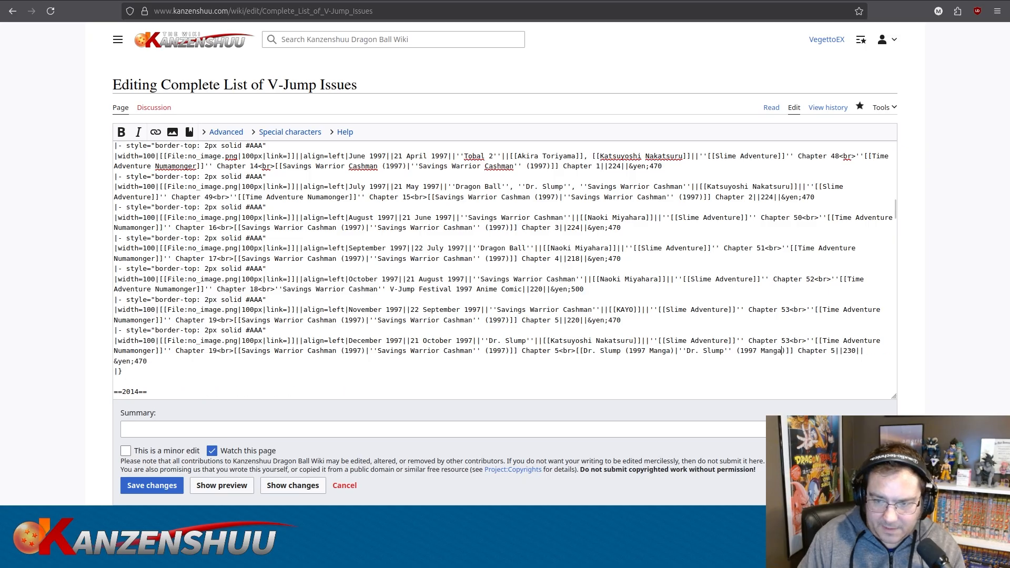
key("Right")
key("Right")
key("Right")
key("Right")
key("Right")
key("Right")
key("shift+Right")
type("1")
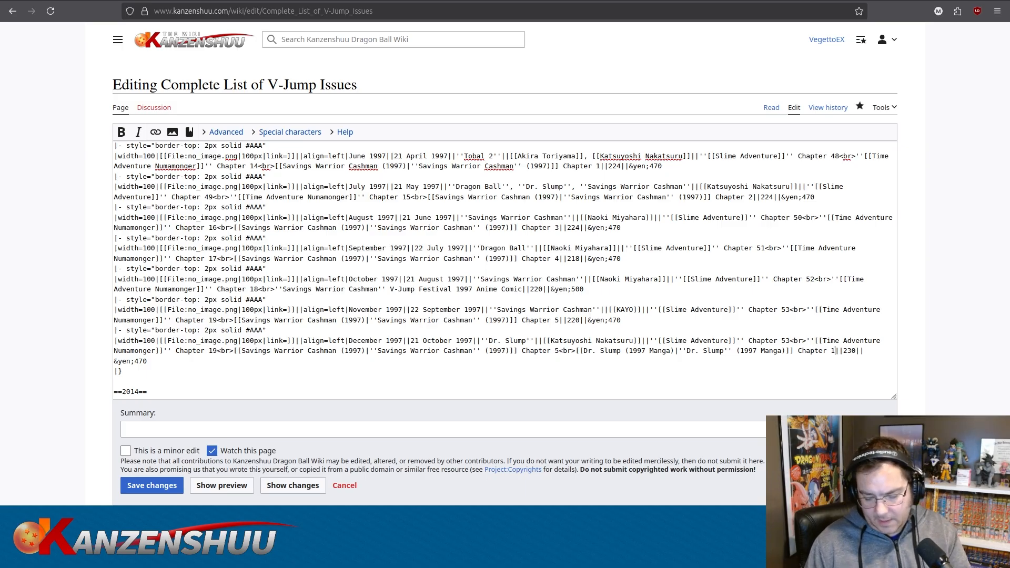
Update the December 1997 row's chapters to Slime Adventure 54, Savings Warrior Cashman 6 and Time Adventure Numamonger 20.
left_click(789, 341)
key("BackSpace")
type("4")
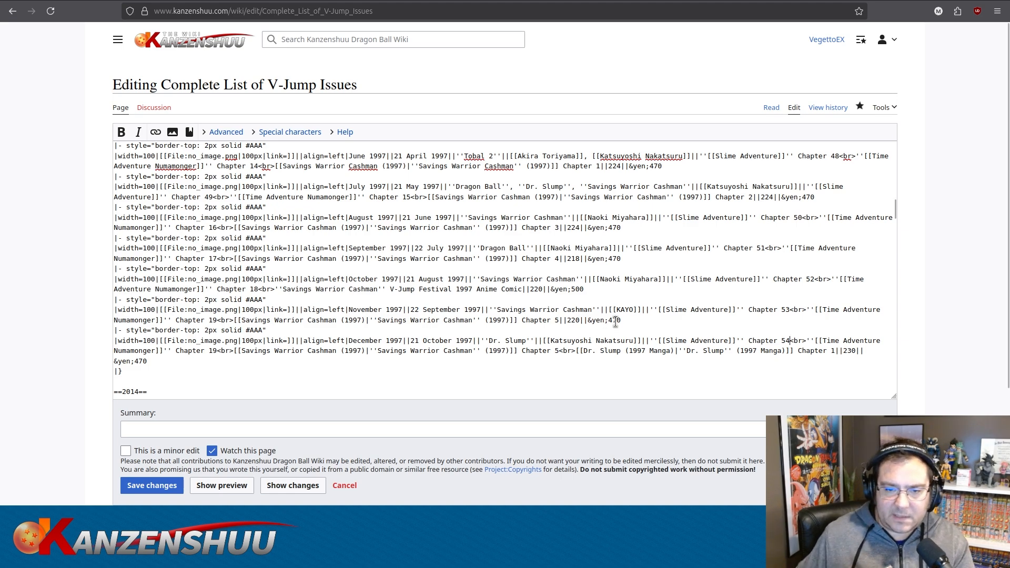
double_click(557, 351)
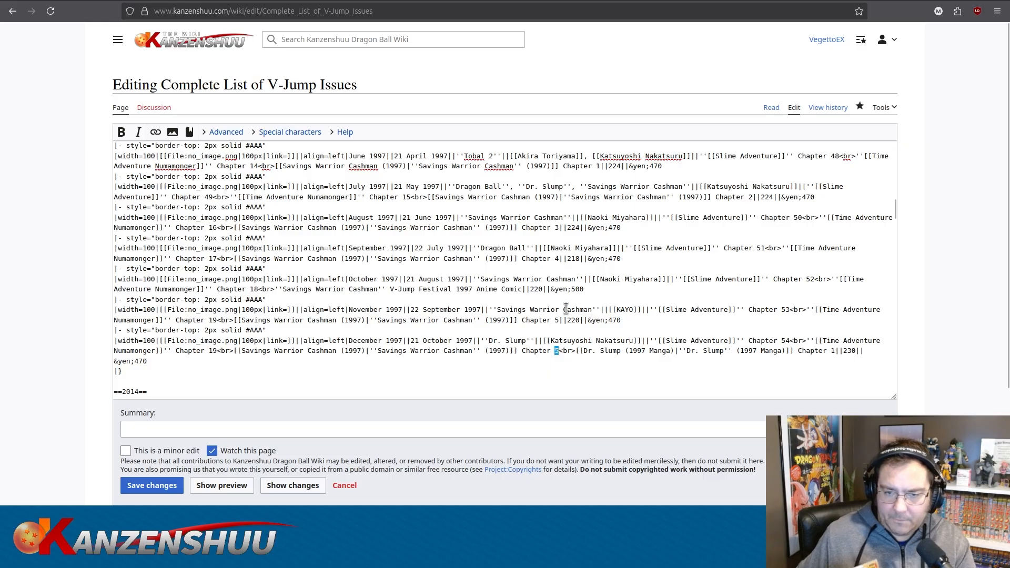
type("6")
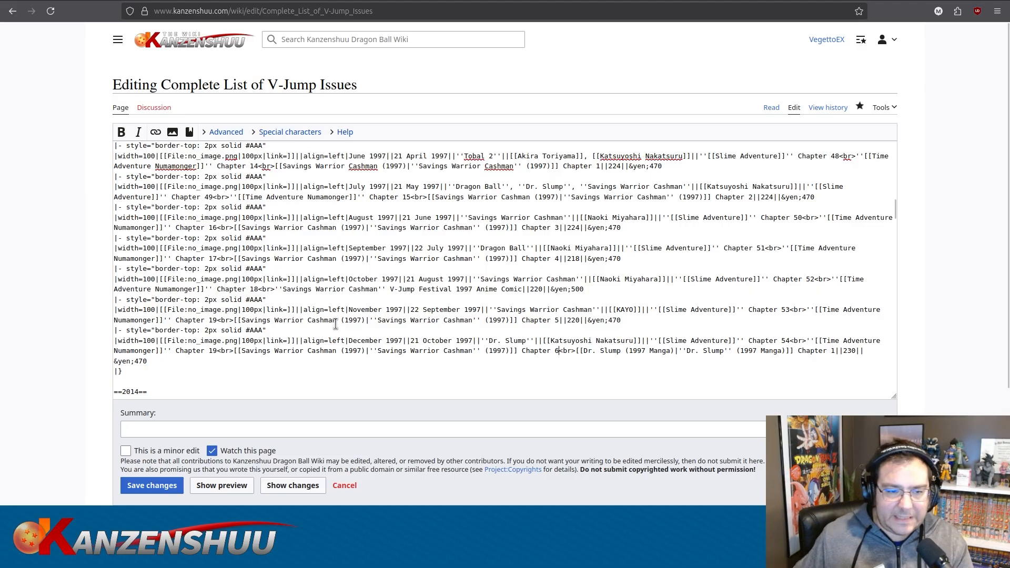
double_click(213, 351)
type("20")
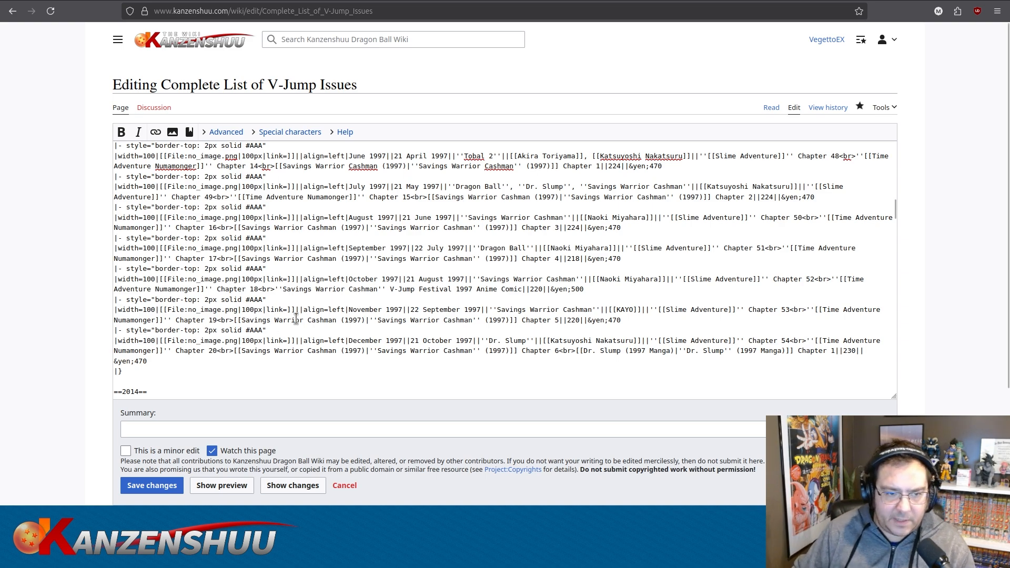
Preview the edited page and review the rows of the 1996 issue table.
key("ctrl+a")
left_click(221, 485)
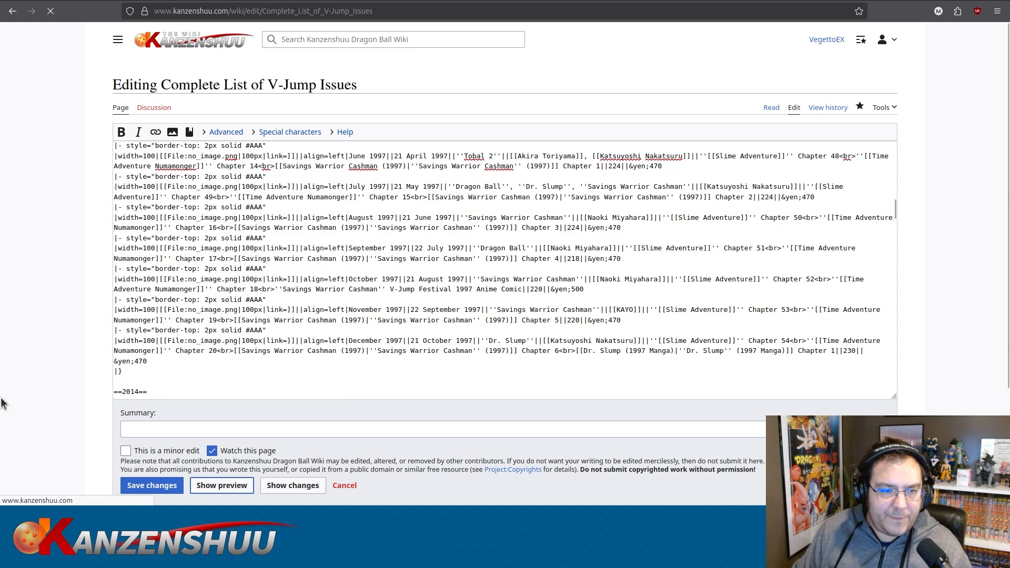
scroll(31, 324, "down", 20)
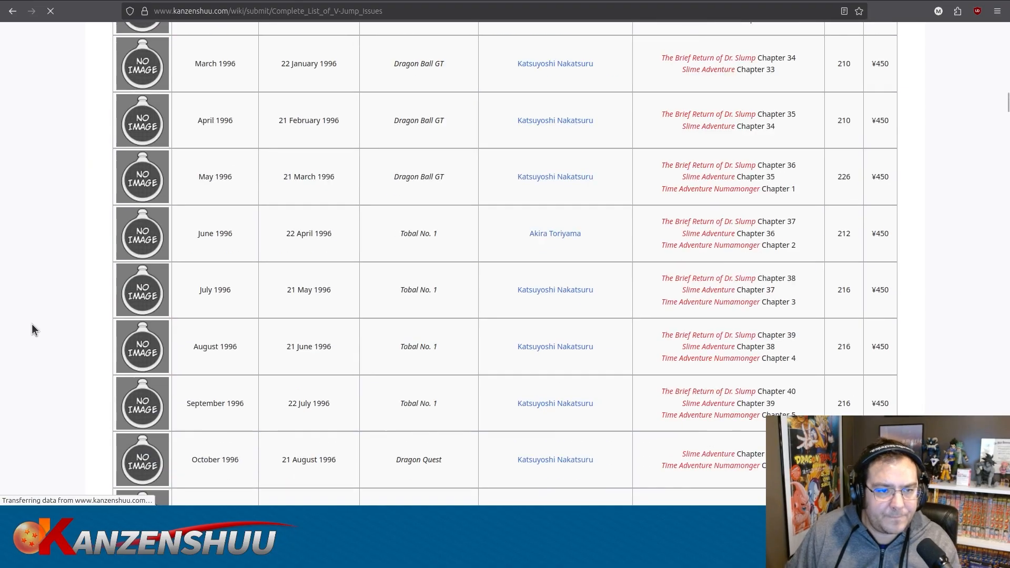
scroll(33, 322, "down", 5)
scroll(33, 323, "up", 12)
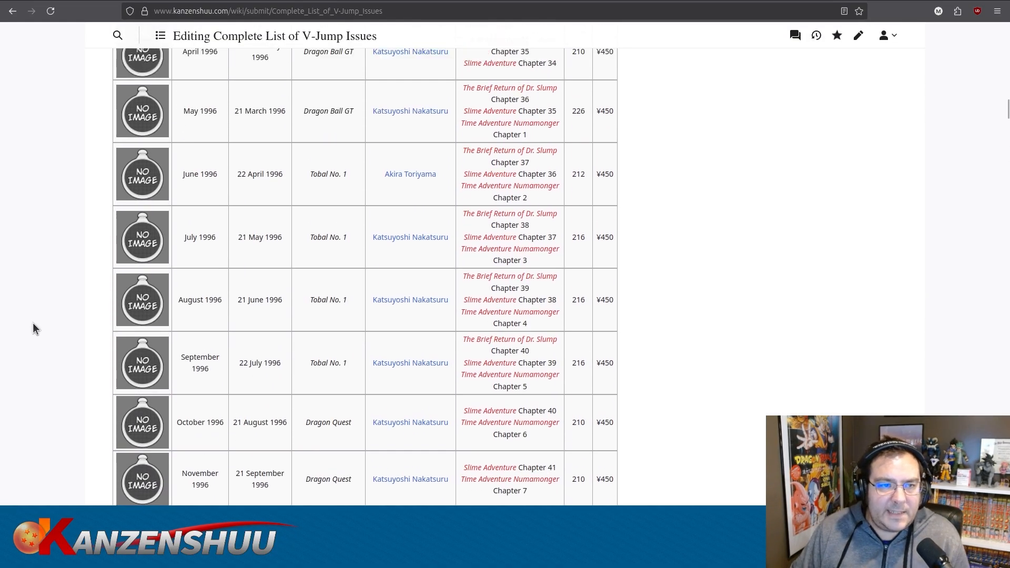
scroll(32, 326, "up", 5)
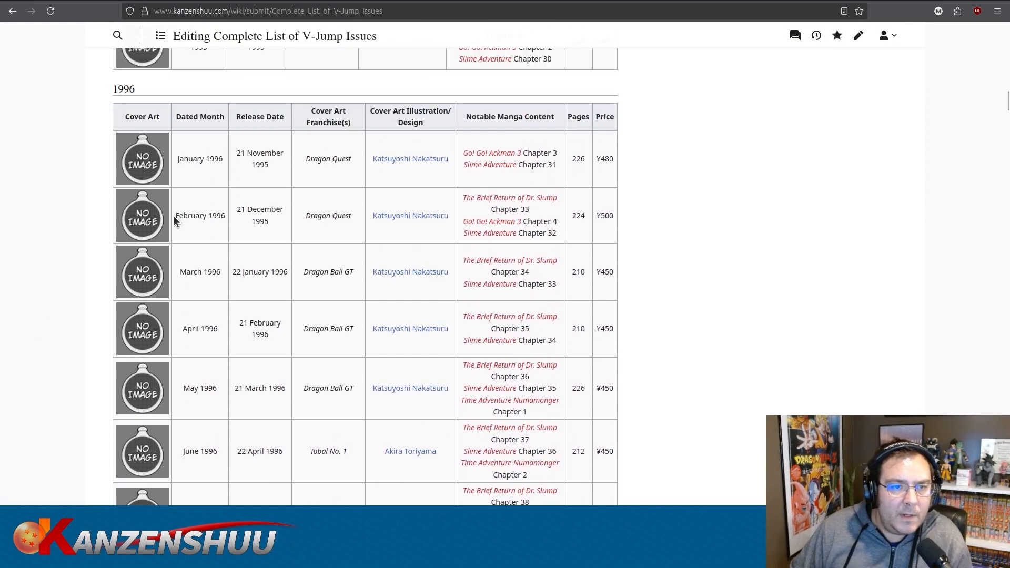
scroll(216, 274, "down", 2)
scroll(216, 273, "down", 5)
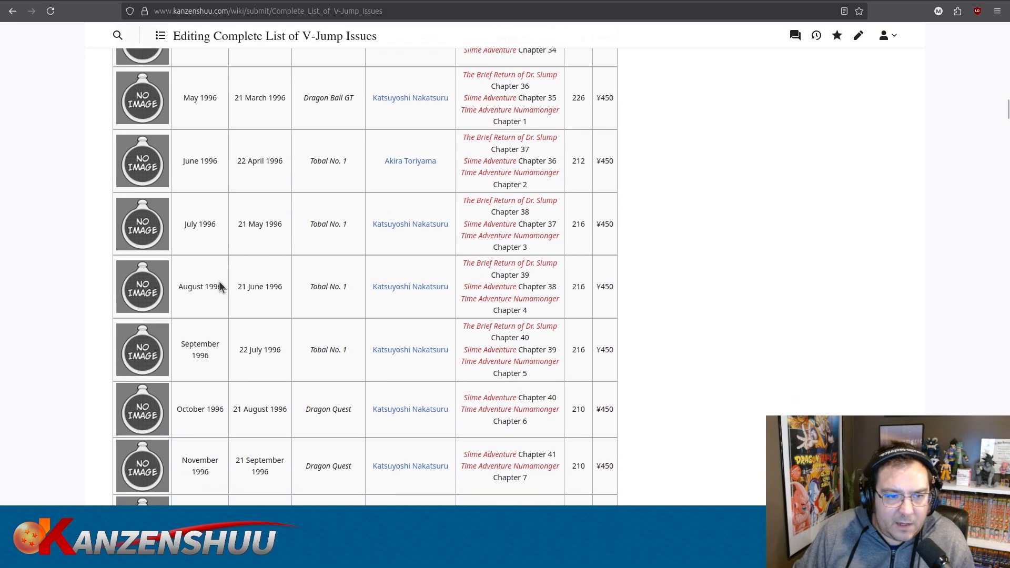
scroll(388, 313, "up", 12)
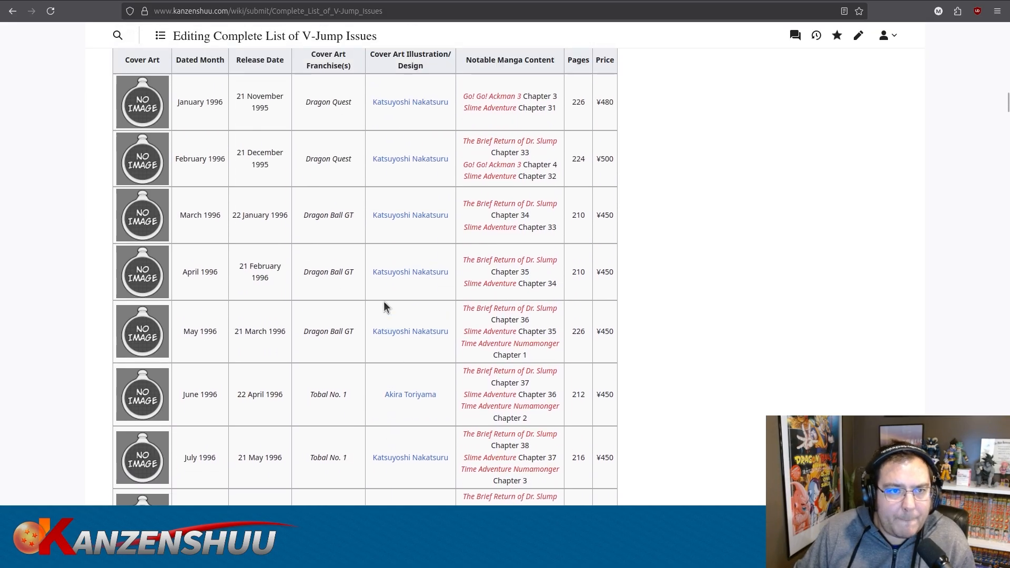
scroll(392, 297, "down", 10)
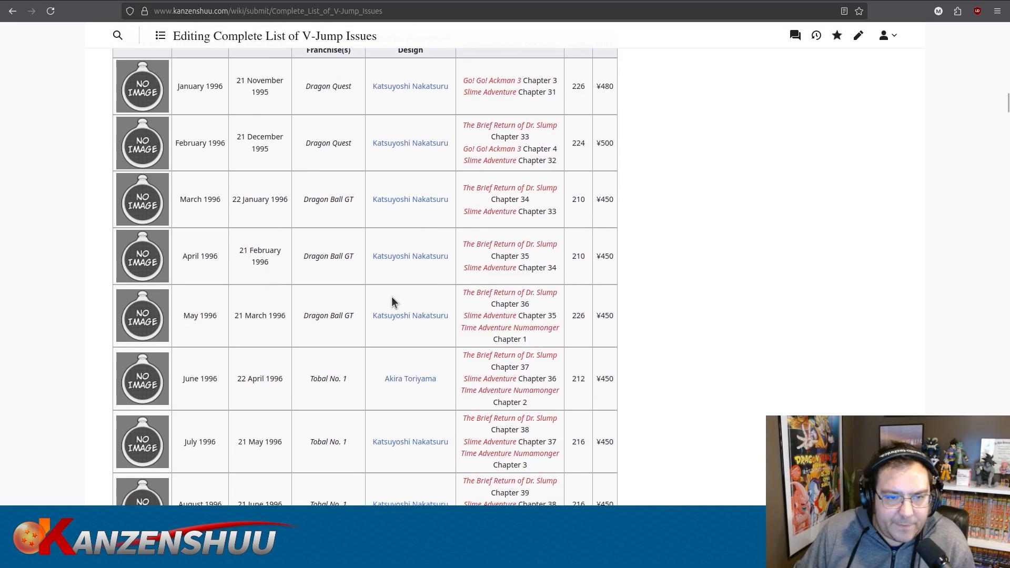
scroll(390, 303, "down", 7)
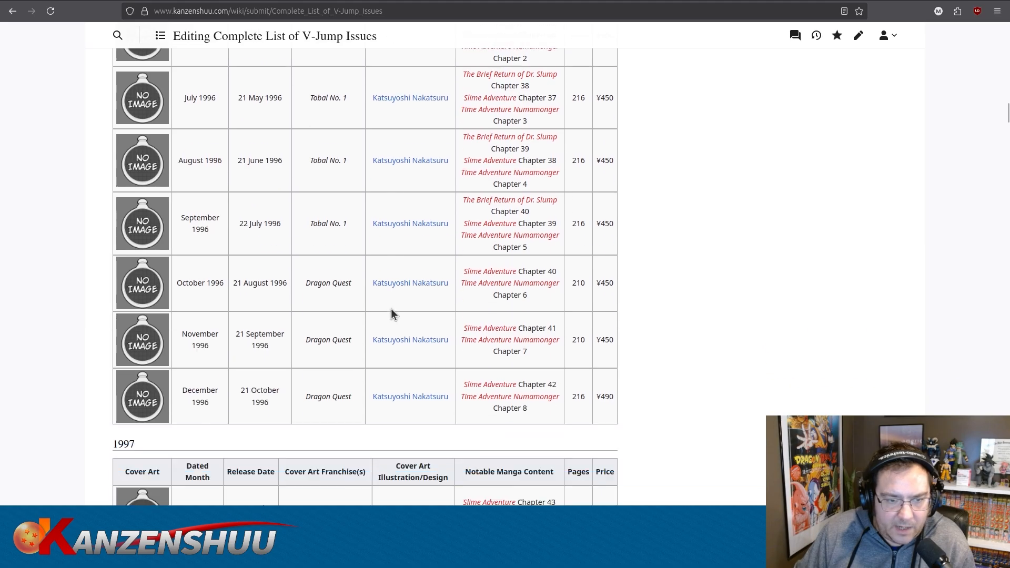
scroll(392, 308, "up", 6)
scroll(393, 311, "down", 4)
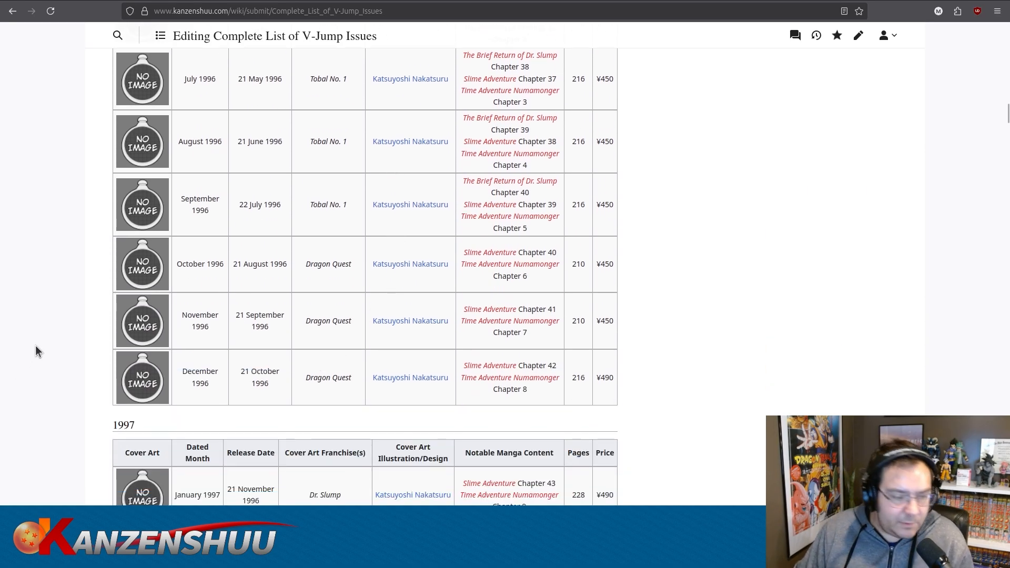
Check the previewed 1997 issue table from January through December, including the cover credits and manga chapters.
scroll(40, 337, "down", 10)
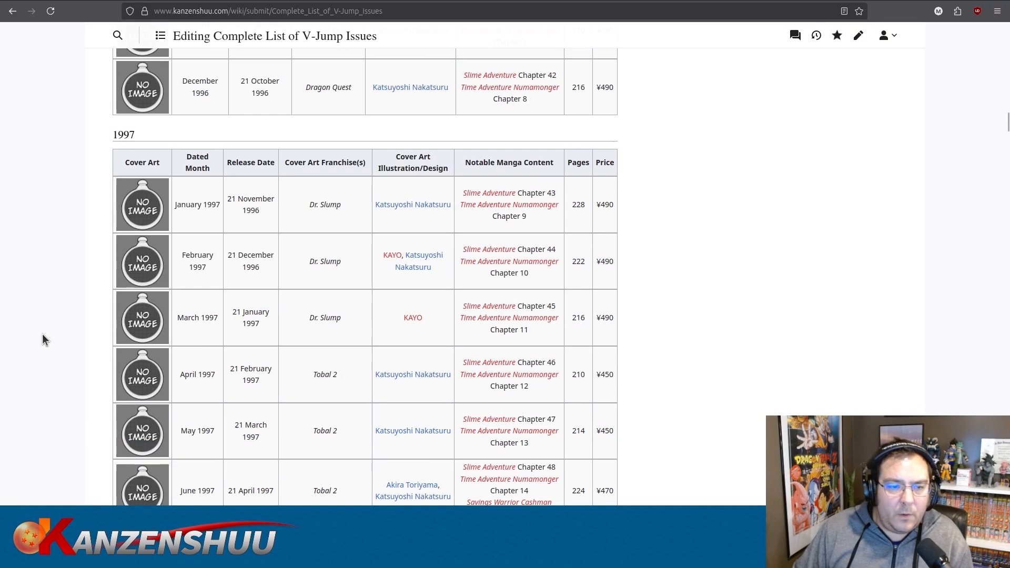
scroll(45, 331, "down", 5)
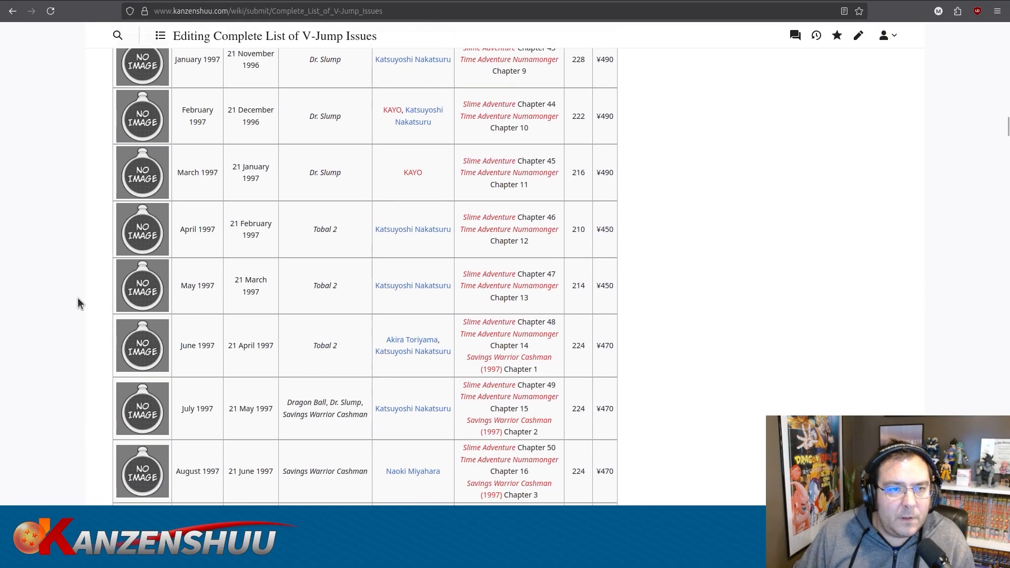
scroll(79, 298, "up", 1)
scroll(237, 272, "down", 1)
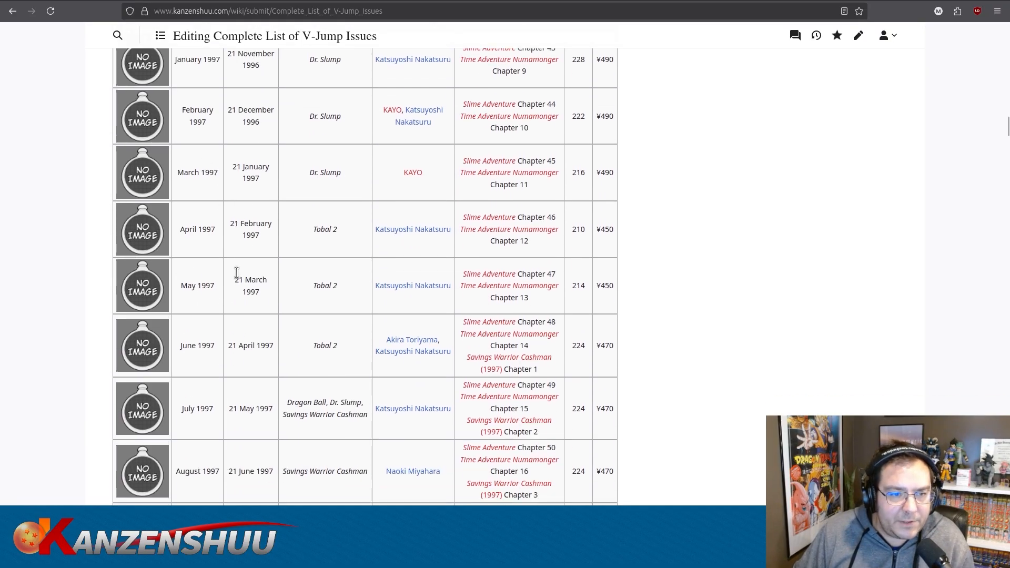
scroll(237, 272, "down", 8)
scroll(214, 356, "down", 7)
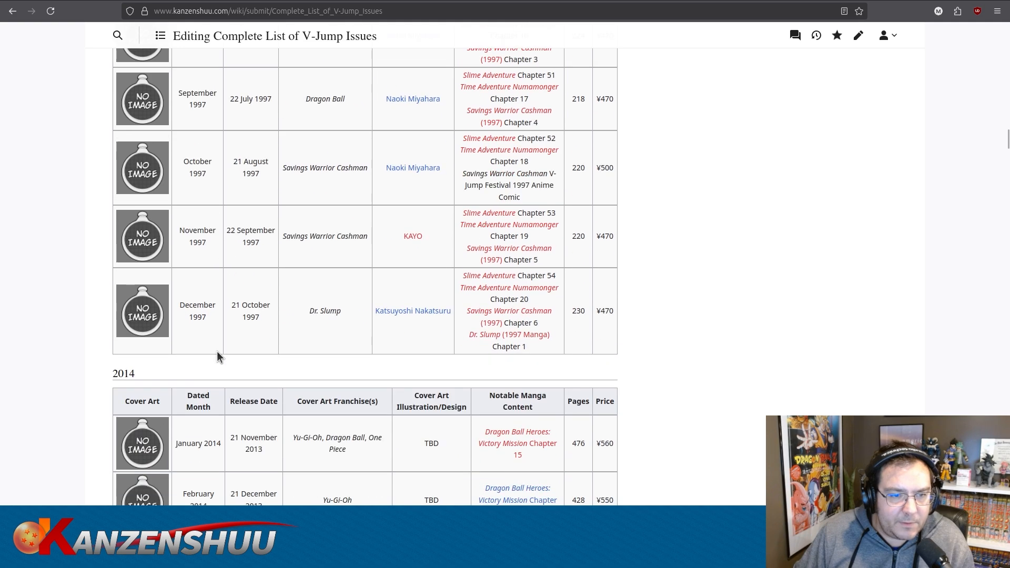
scroll(217, 356, "up", 10)
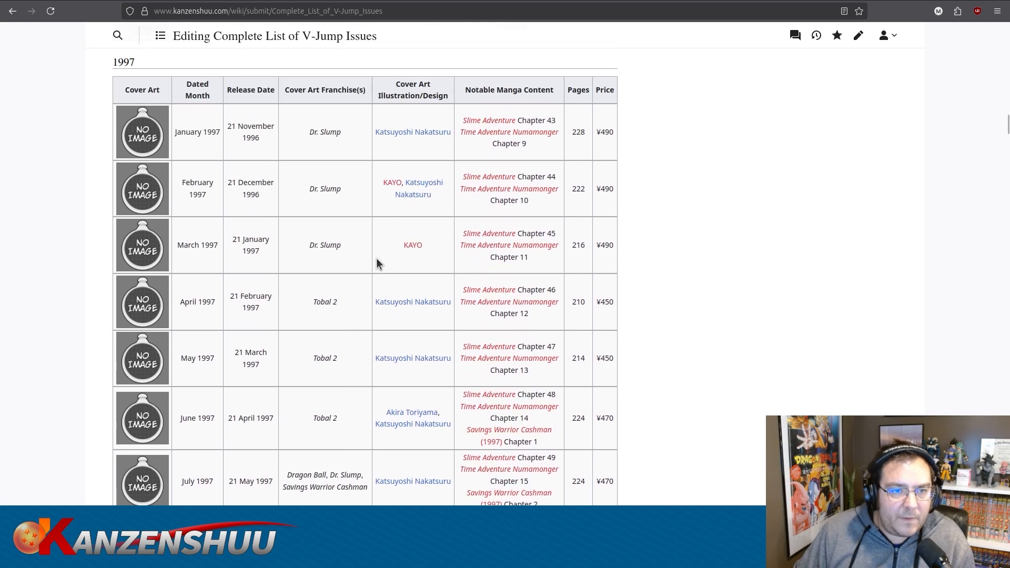
scroll(377, 258, "down", 6)
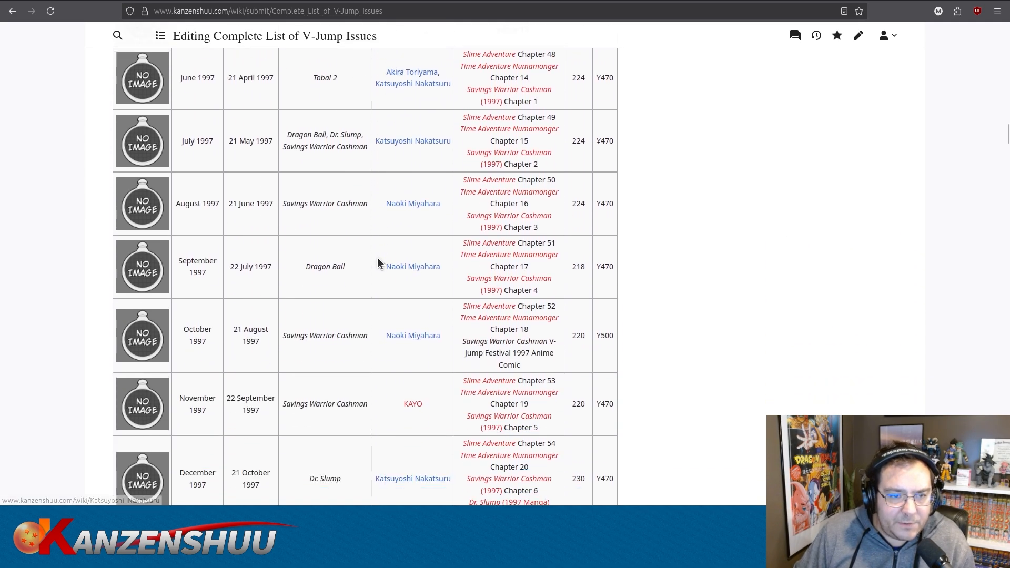
scroll(377, 257, "down", 3)
scroll(378, 254, "up", 3)
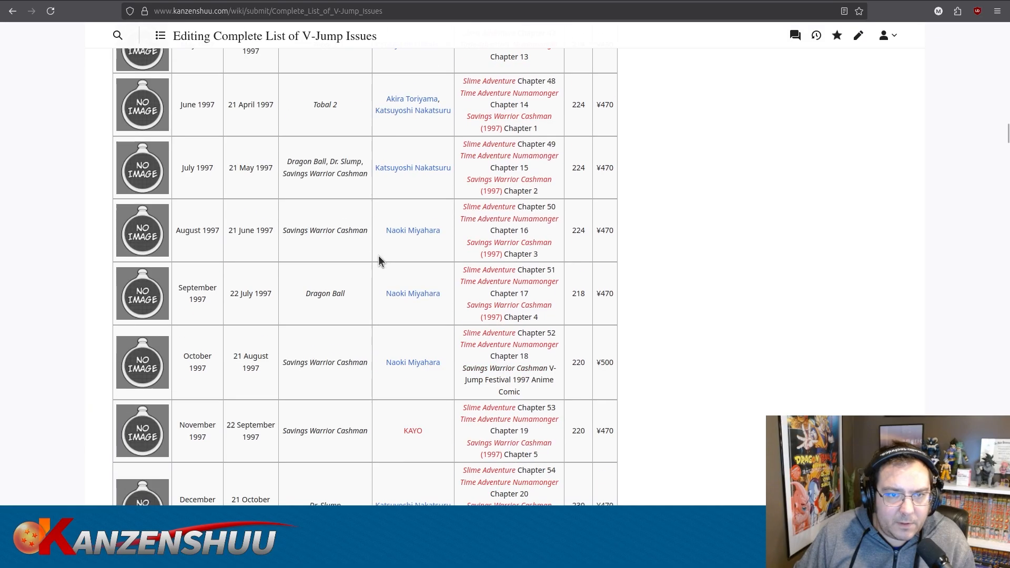
Recheck the previewed June through December 1997 rows for cover credits, manga chapters, pages and prices.
scroll(379, 256, "up", 3)
scroll(379, 256, "down", 4)
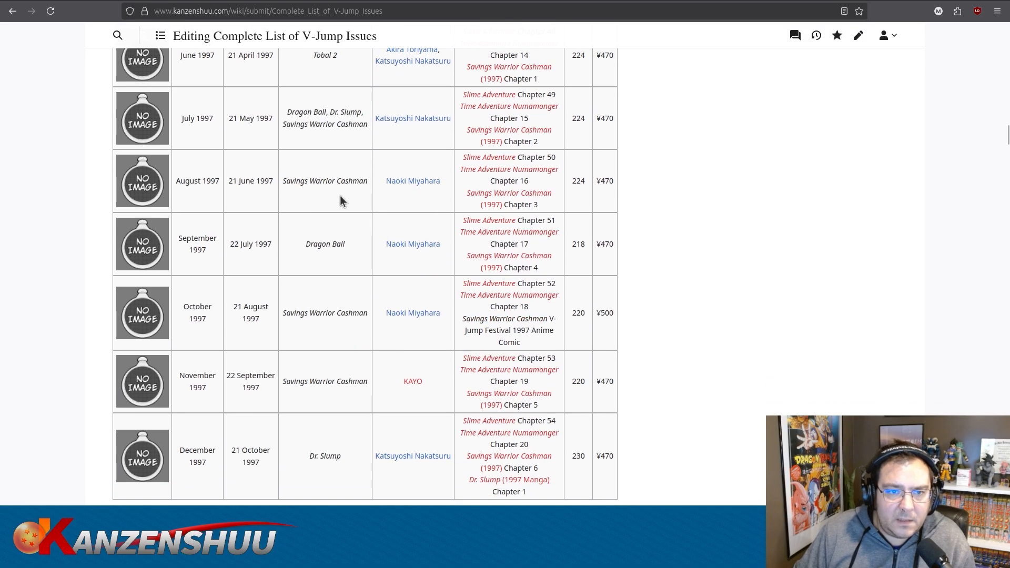
scroll(345, 265, "down", 1)
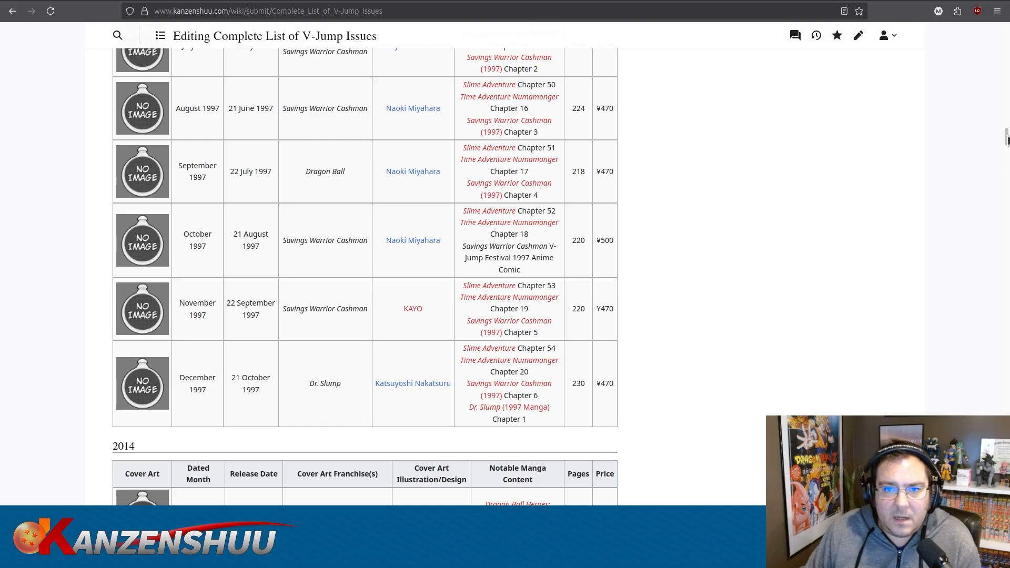
mouse_move(1007, 139)
left_mouse_down()
mouse_move(1007, 55)
mouse_move(1007, 139)
left_mouse_up()
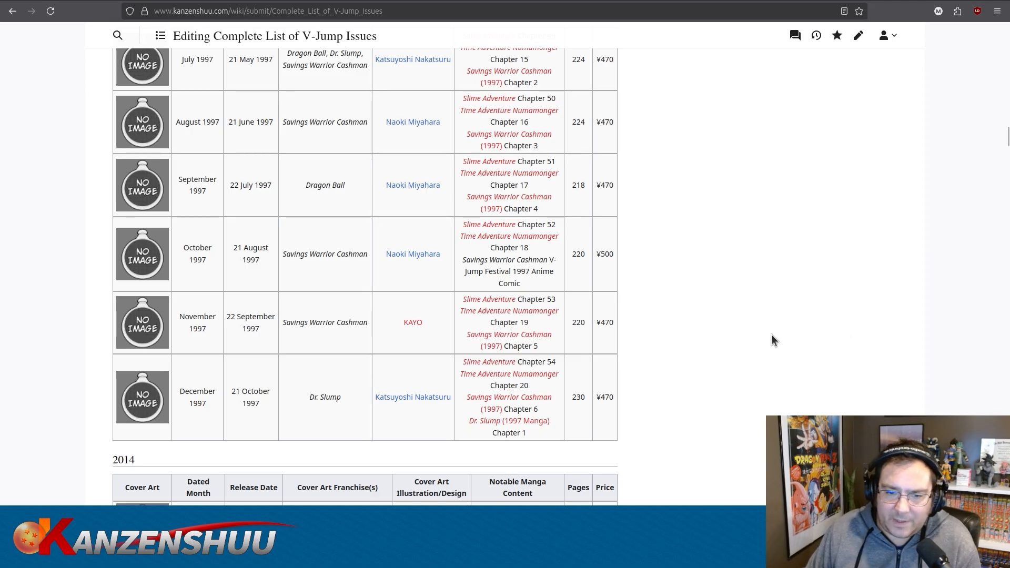
scroll(772, 335, "down", 2)
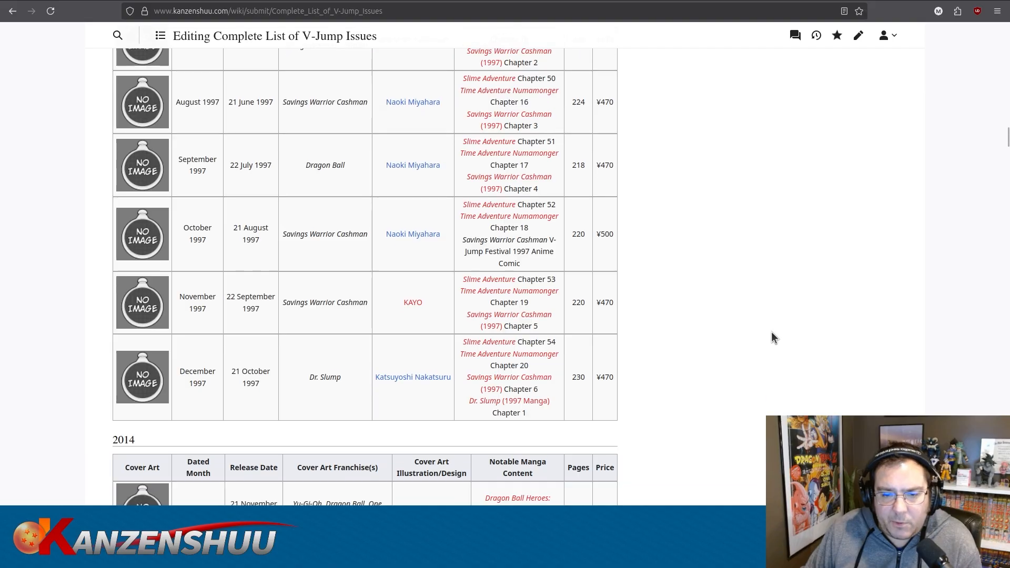
scroll(772, 330, "up", 2)
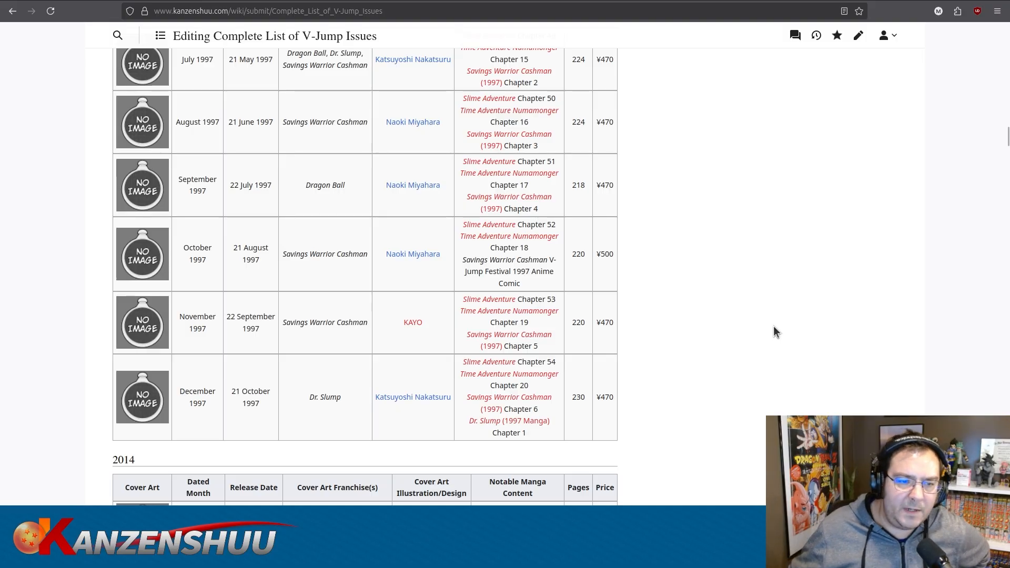
Enter the edit summary "Finishing out 1997" and save the changes to the V-Jump issue list.
scroll(773, 327, "down", 20)
scroll(771, 343, "down", 20)
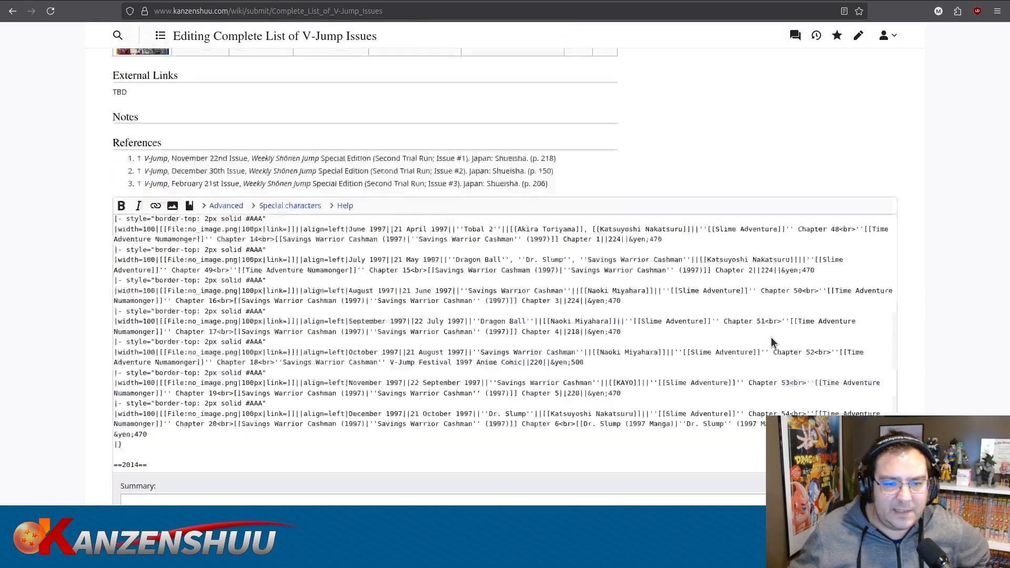
left_click(284, 272)
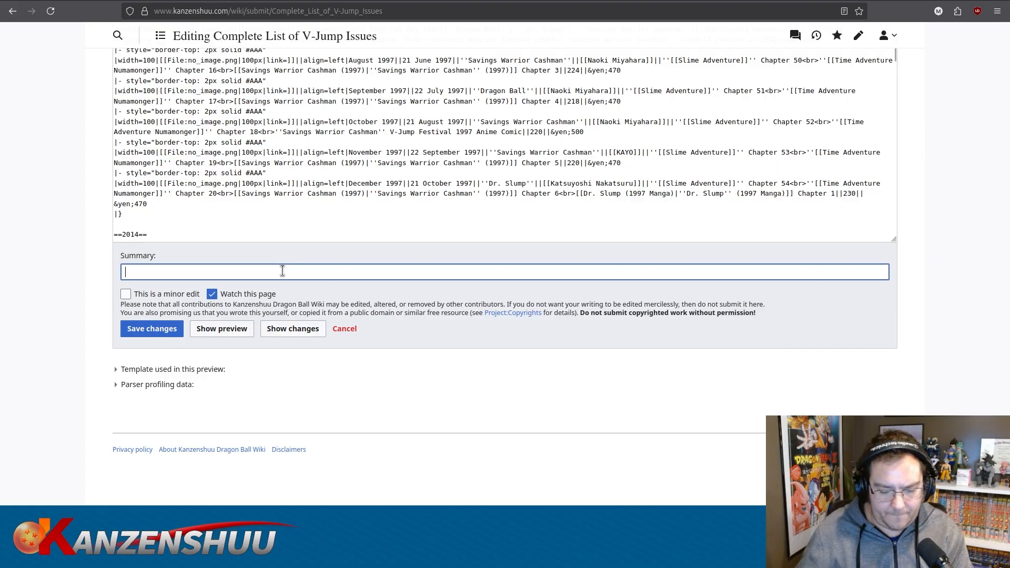
type("Finishing out 1997")
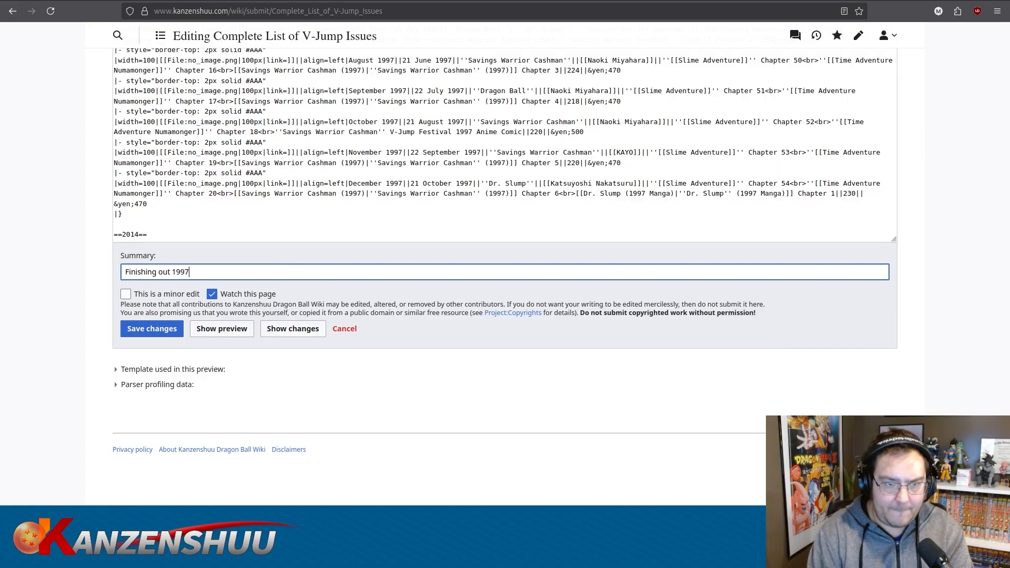
left_click(236, 190)
key("ctrl+a")
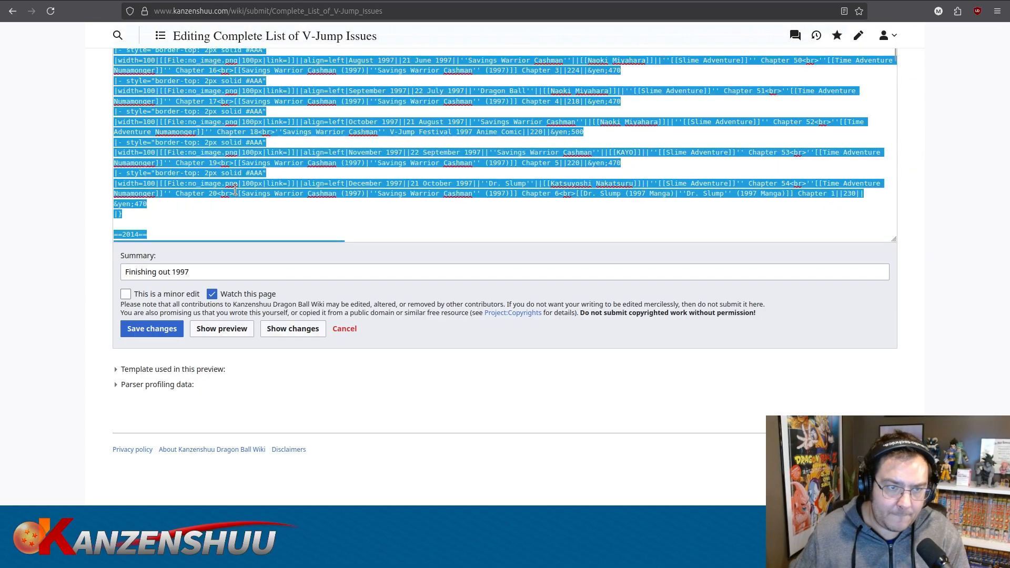
left_click(155, 332)
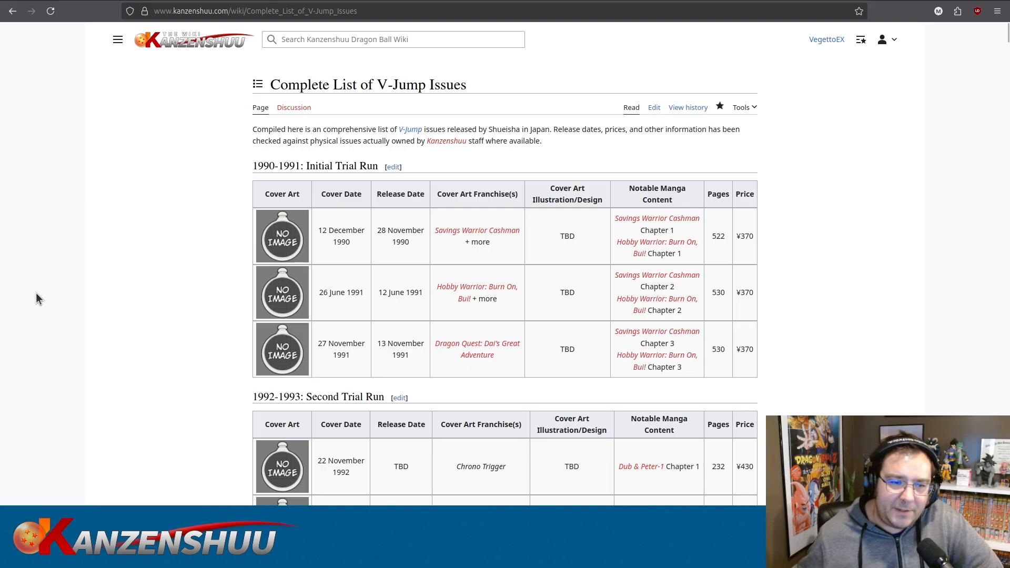
Look through the saved list's early issue tables and search the page for "return".
scroll(36, 291, "down", 15)
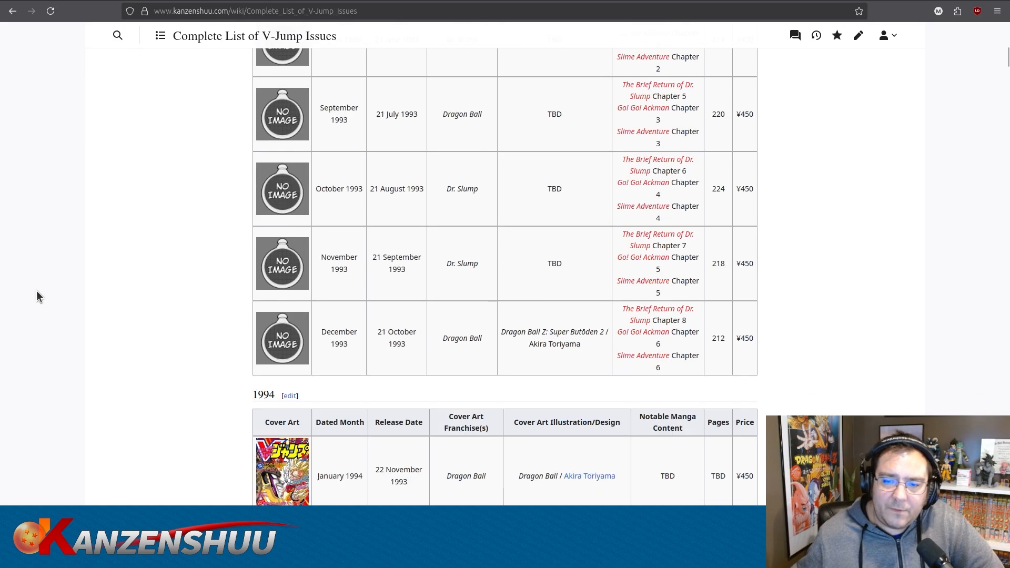
scroll(36, 290, "down", 8)
scroll(36, 291, "up", 7)
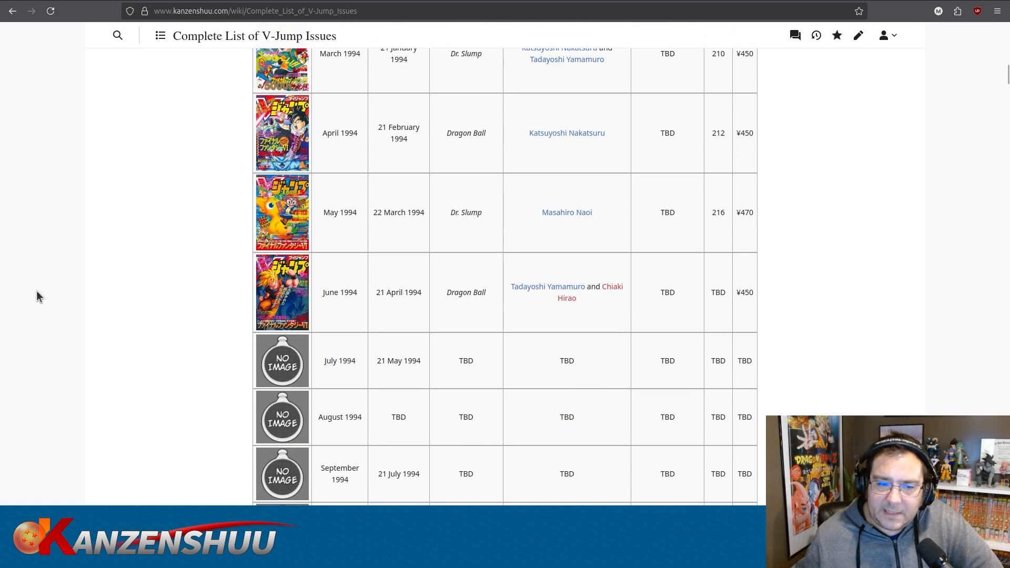
key("ctrl+f")
type("return")
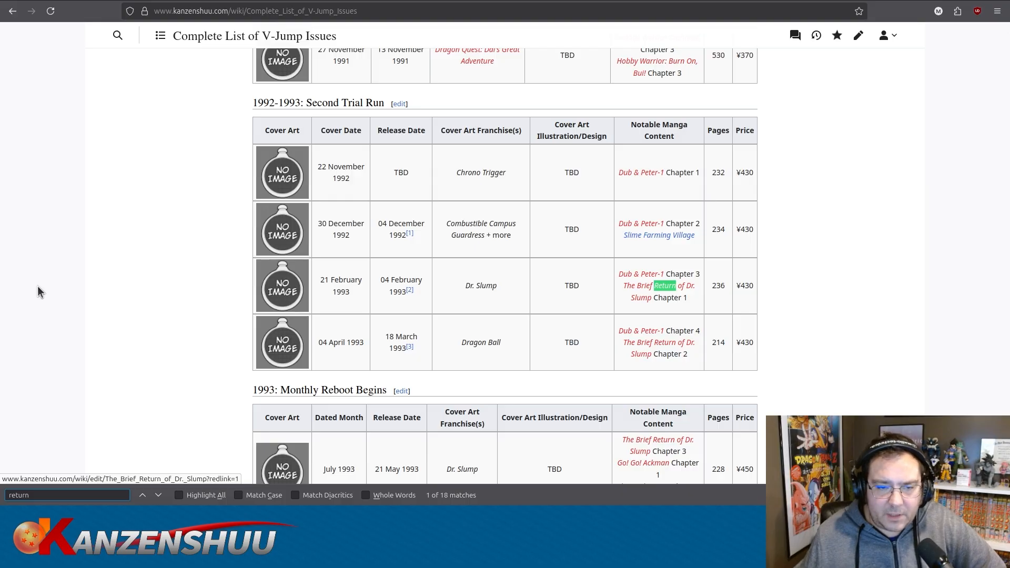
Check the saved issue tables from 1994 through the December 1997 row.
scroll(37, 286, "down", 10)
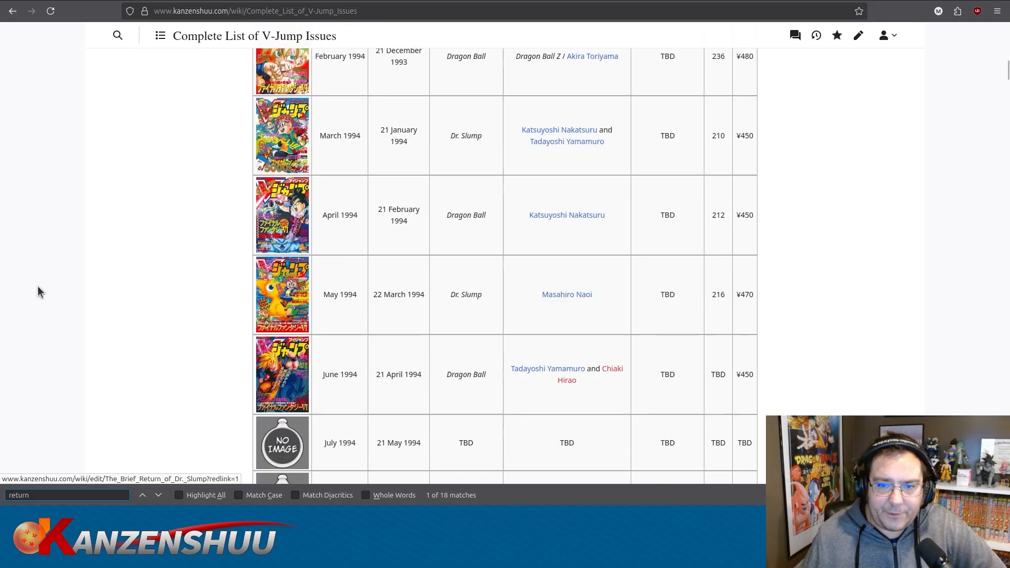
scroll(38, 291, "down", 12)
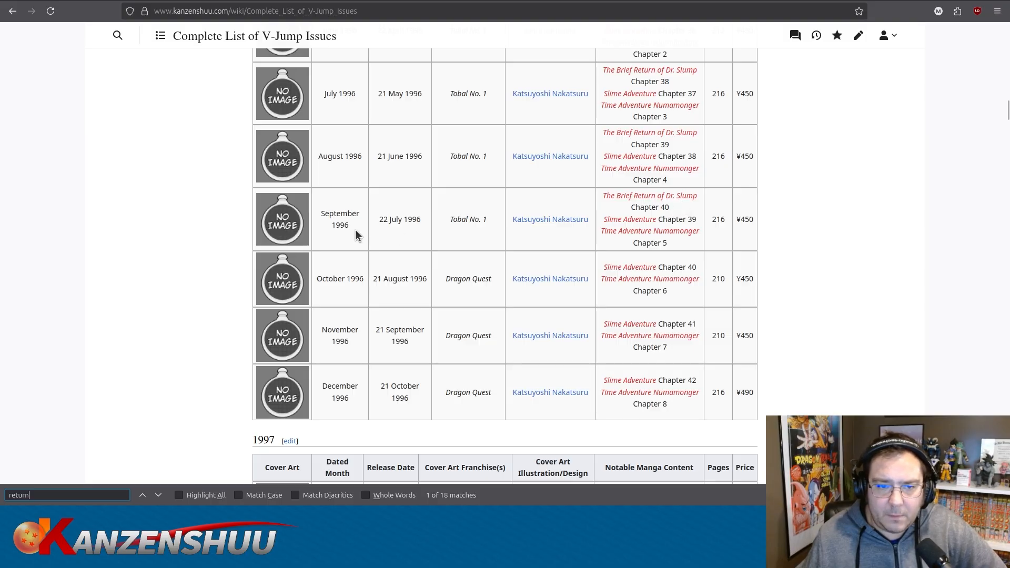
scroll(343, 224, "down", 15)
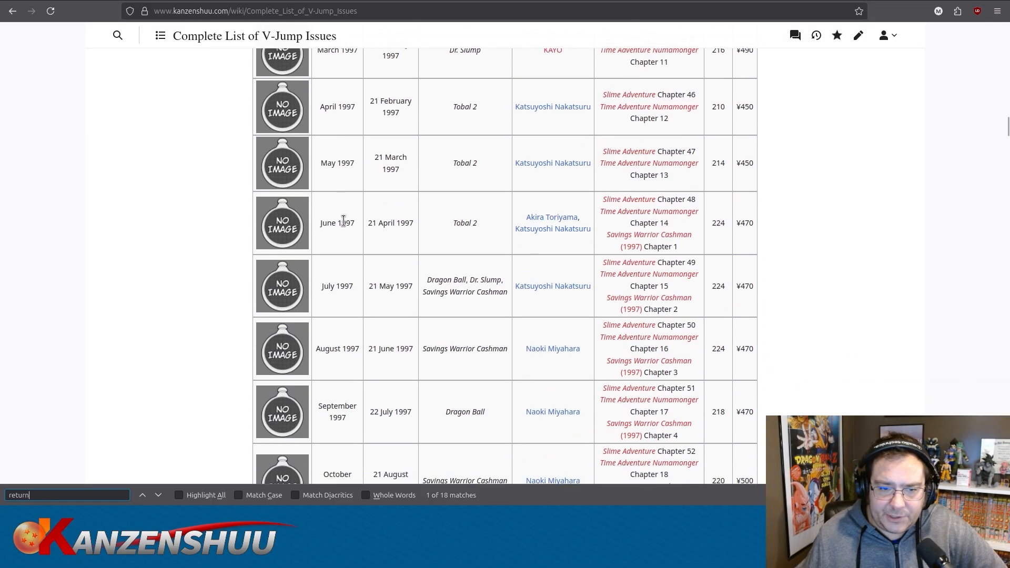
scroll(349, 234, "down", 2)
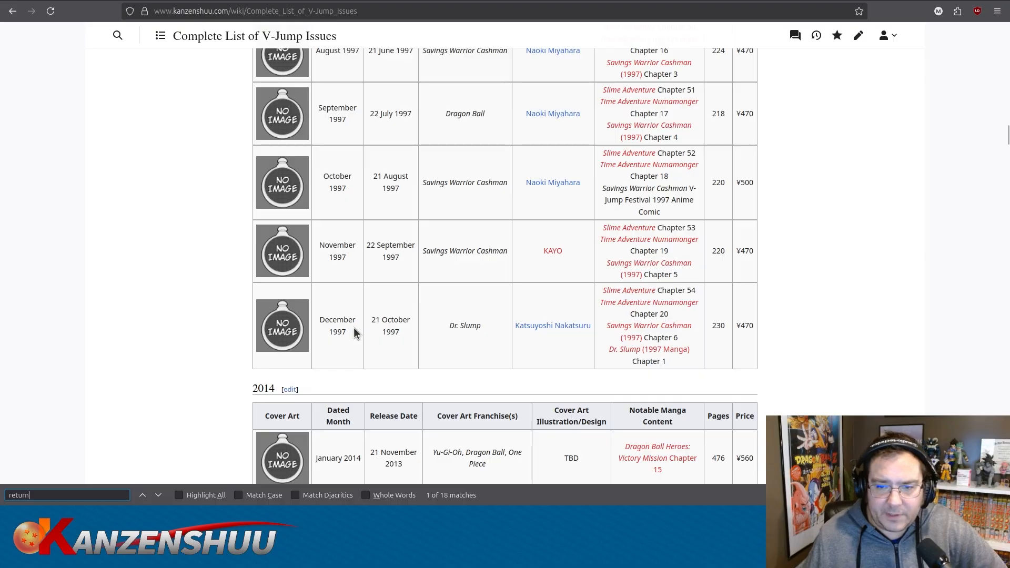
scroll(350, 325, "up", 2)
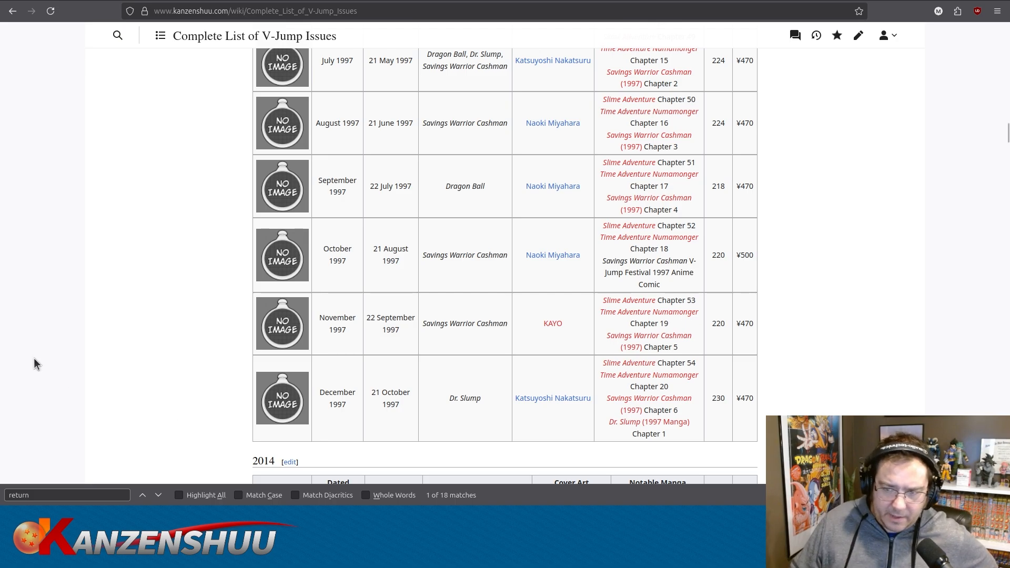
Review the 1990–1991 and 1992–1993 trial run tables and the start of the 1993 monthly reboot table, including their manga chapters.
scroll(34, 358, "up", 15)
scroll(34, 351, "up", 15)
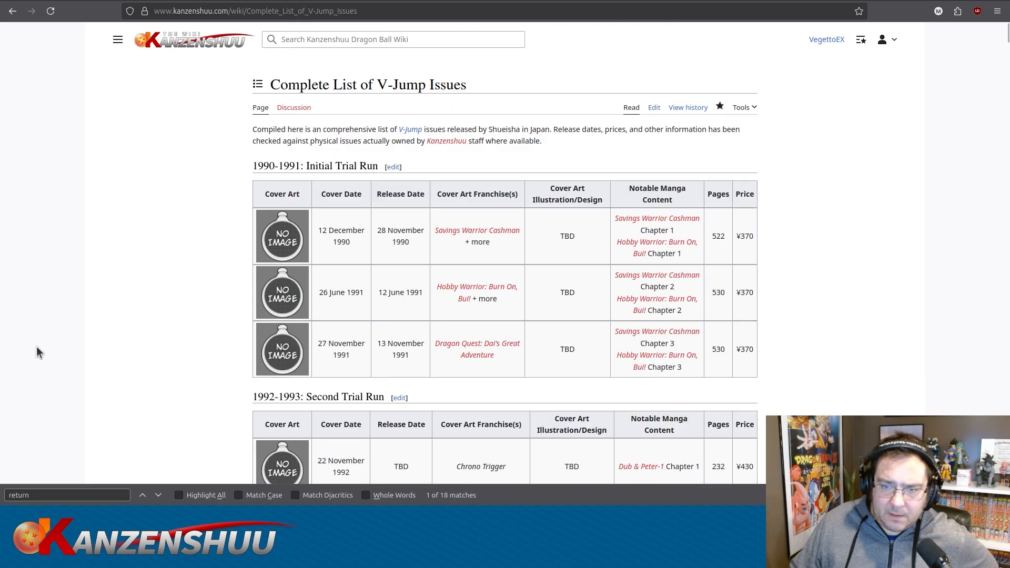
scroll(37, 346, "down", 4)
scroll(36, 346, "down", 6)
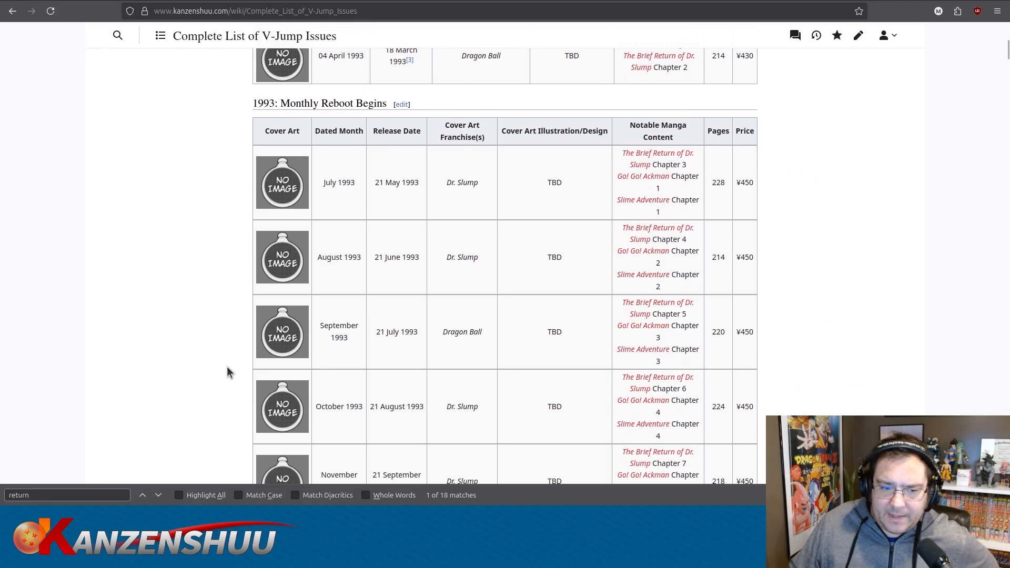
scroll(188, 340, "up", 3)
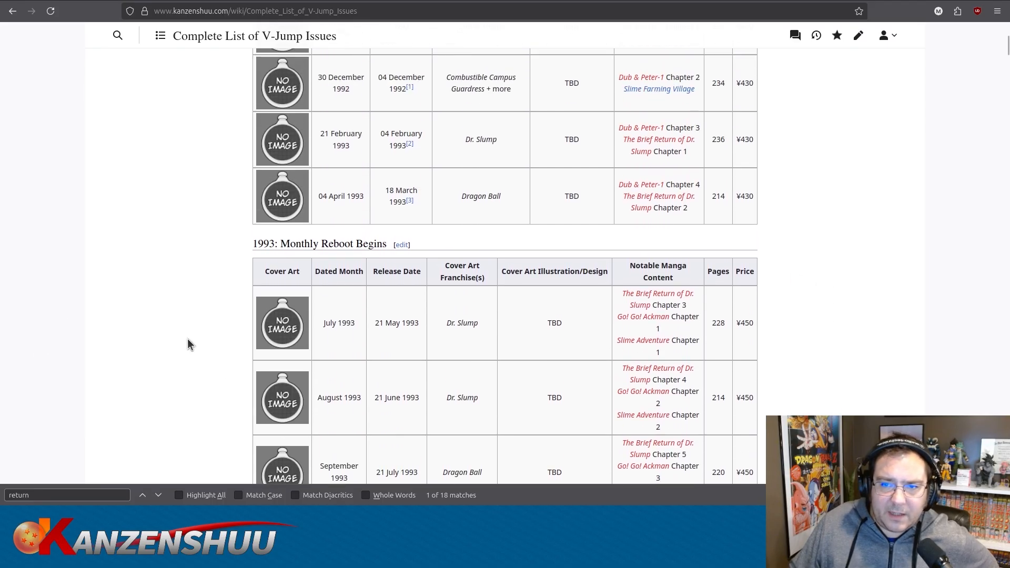
scroll(188, 339, "up", 1)
scroll(187, 339, "up", 2)
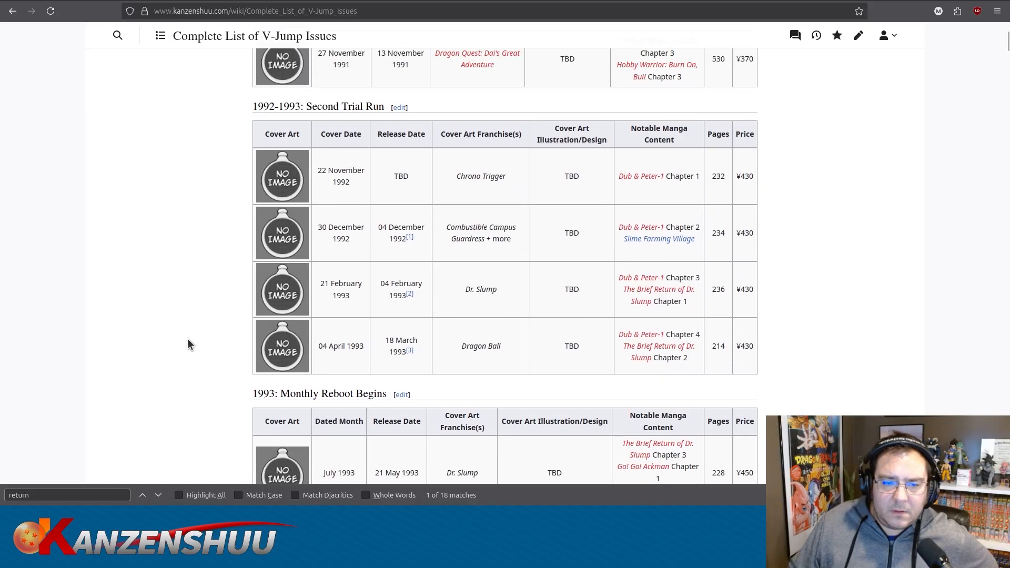
scroll(189, 337, "up", 3)
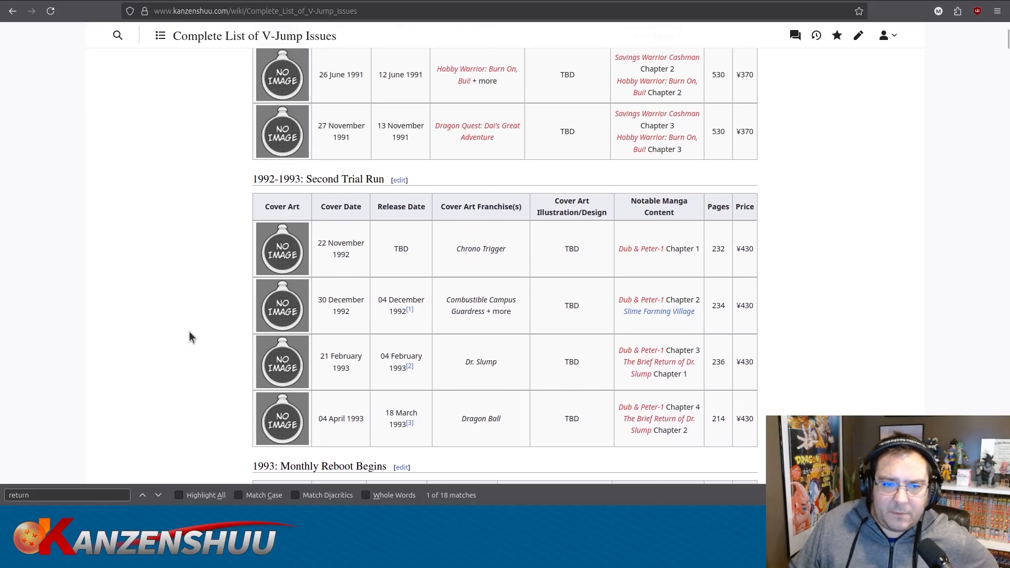
scroll(190, 335, "down", 3)
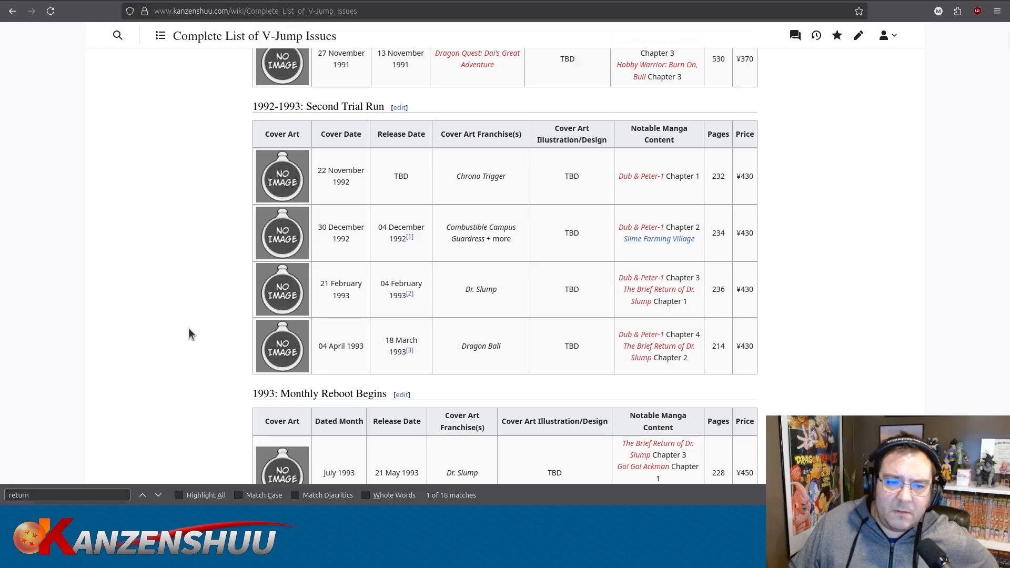
scroll(188, 329, "down", 2)
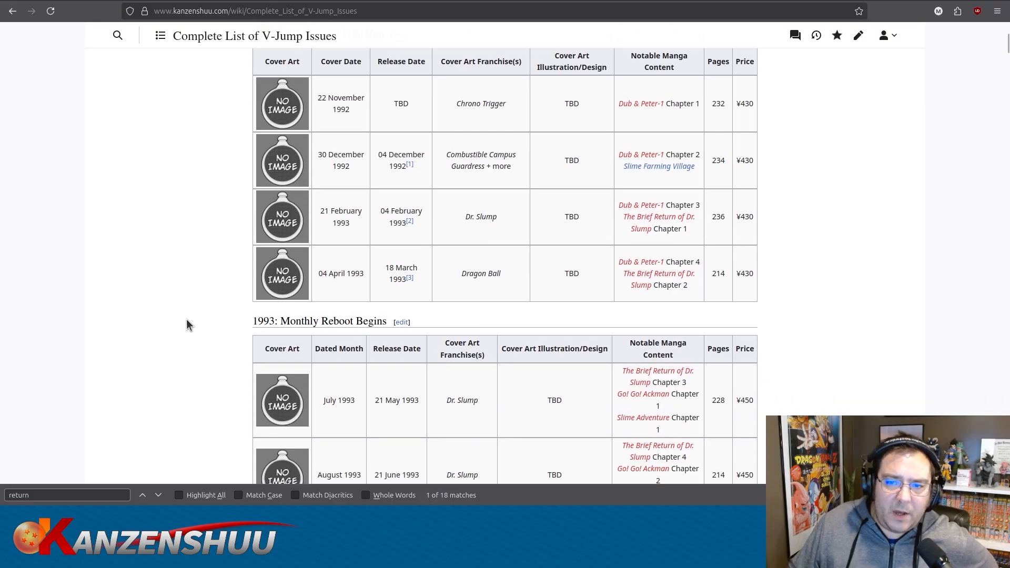
scroll(187, 322, "down", 2)
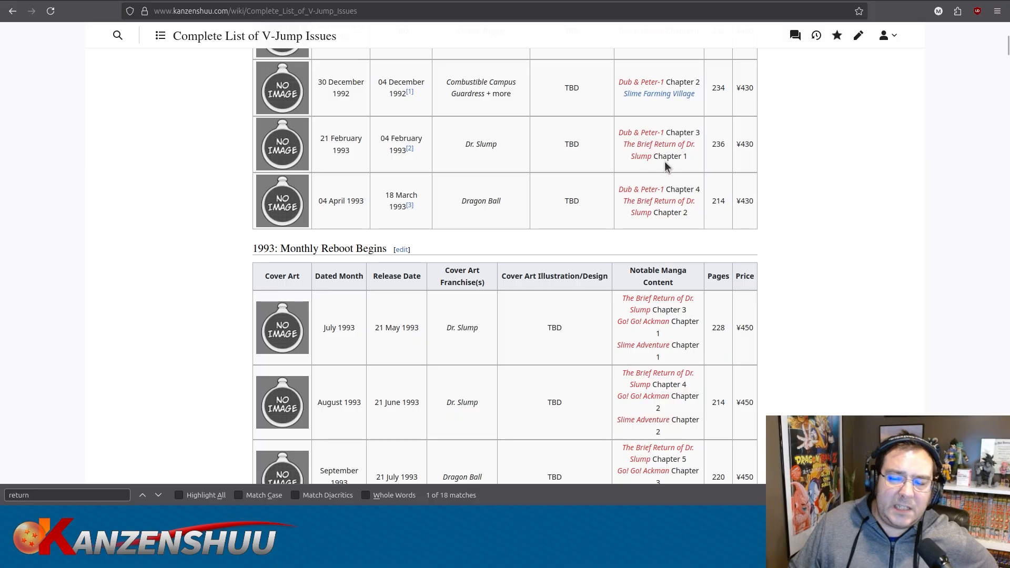
Look over the remaining issue tables from the 1993 monthly reboot to the first half of 1997.
scroll(689, 219, "down", 15)
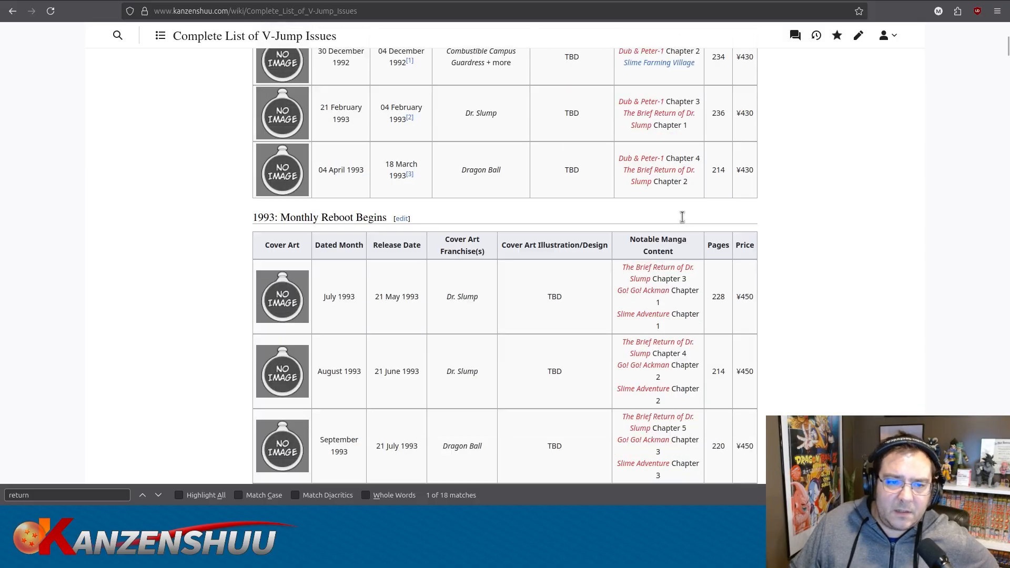
scroll(825, 197, "down", 15)
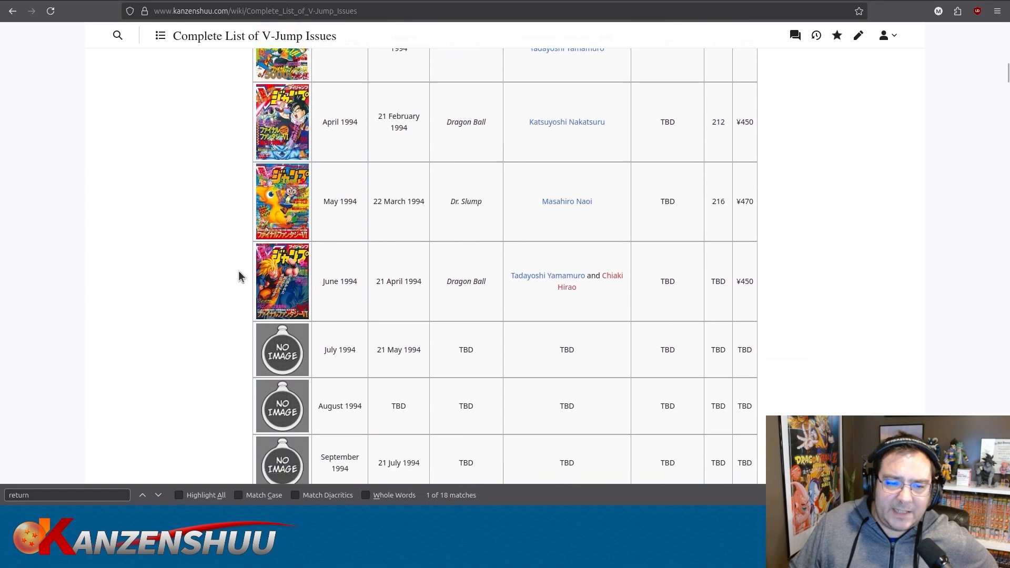
scroll(206, 274, "down", 20)
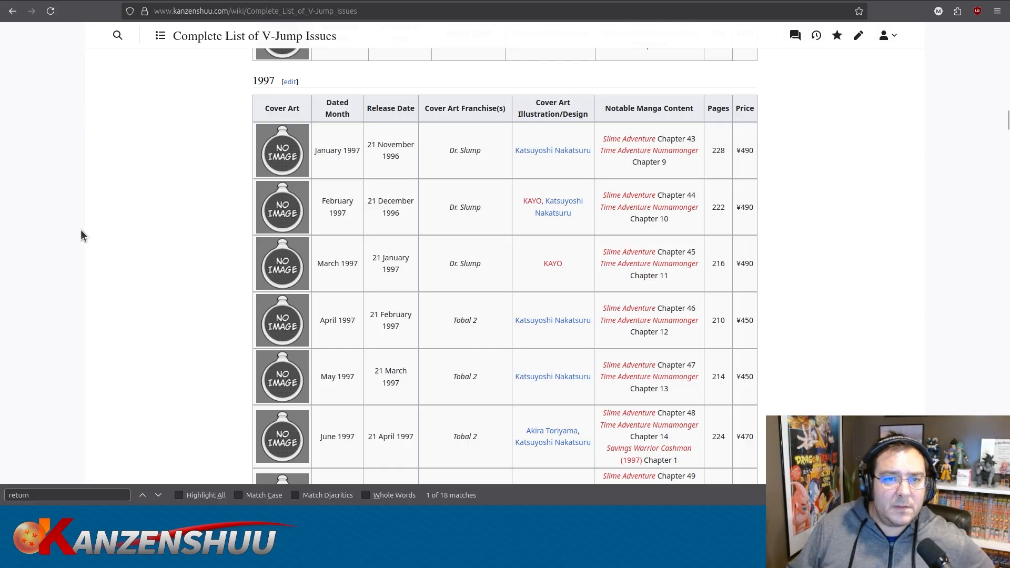
Open the Osamu Kaneko article from the wiki's recent changes list.
scroll(80, 229, "up", 7)
scroll(80, 230, "up", 20)
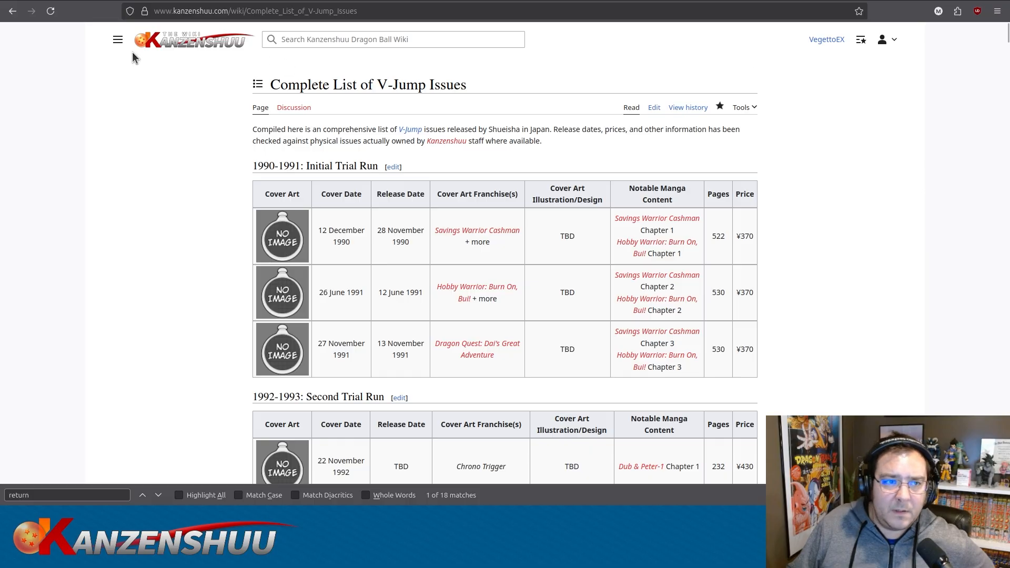
left_click(118, 40)
left_click(156, 220)
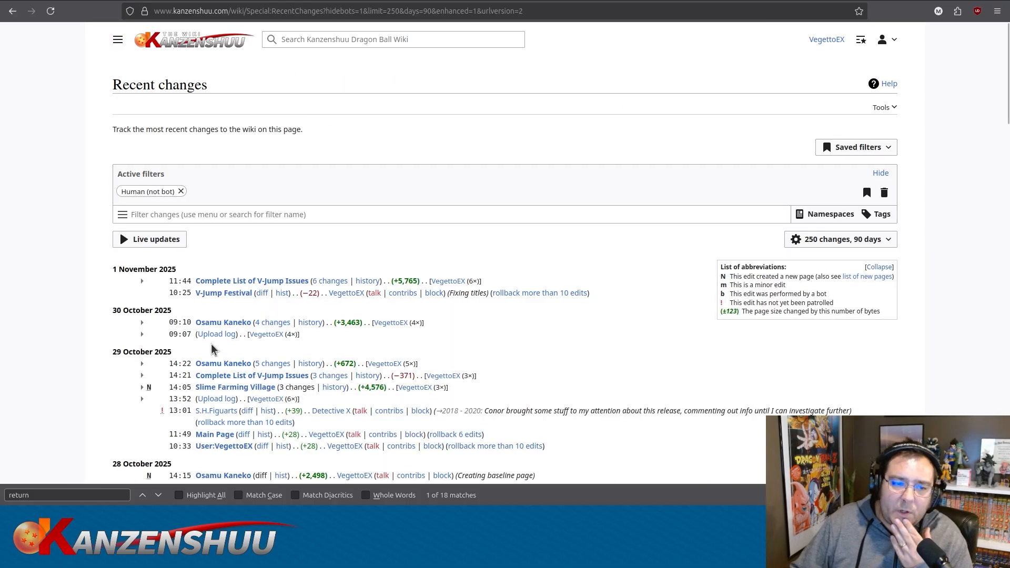
left_click(216, 364)
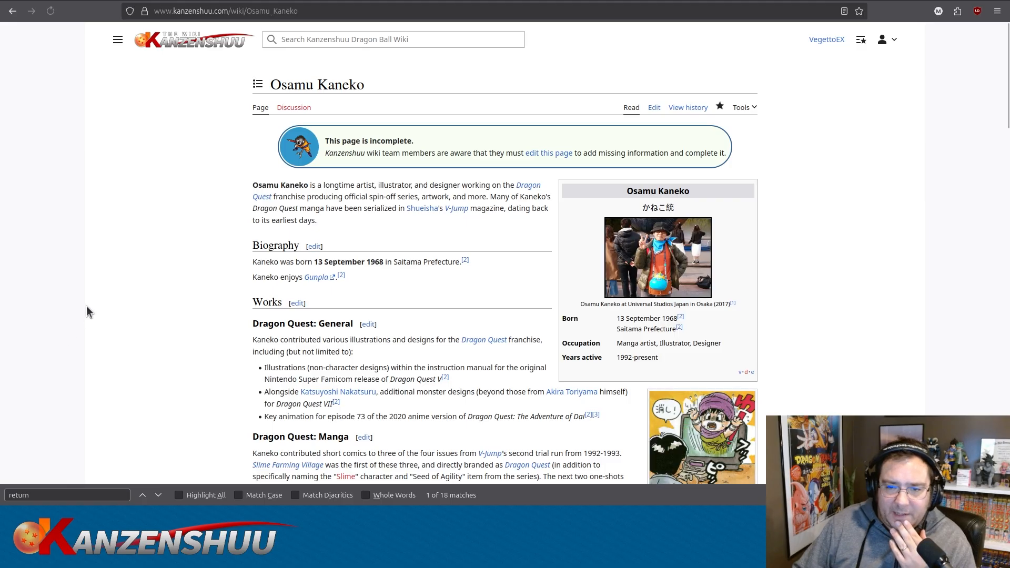
Read the article's Dragon Quest manga section and its table of titles, serializations, timeframes and chapter counts.
scroll(86, 307, "down", 2)
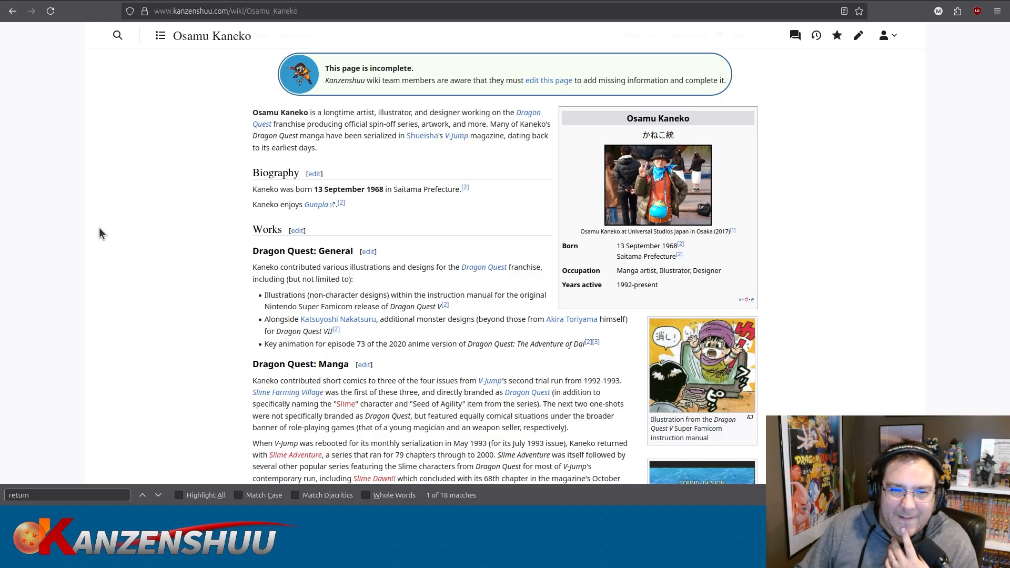
scroll(100, 228, "down", 2)
scroll(101, 234, "down", 5)
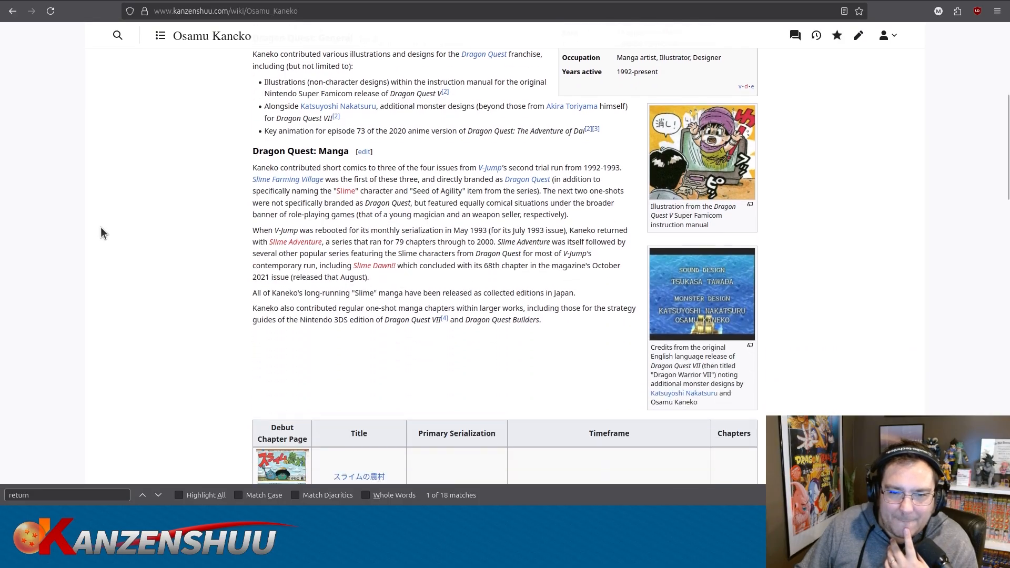
scroll(101, 233, "down", 5)
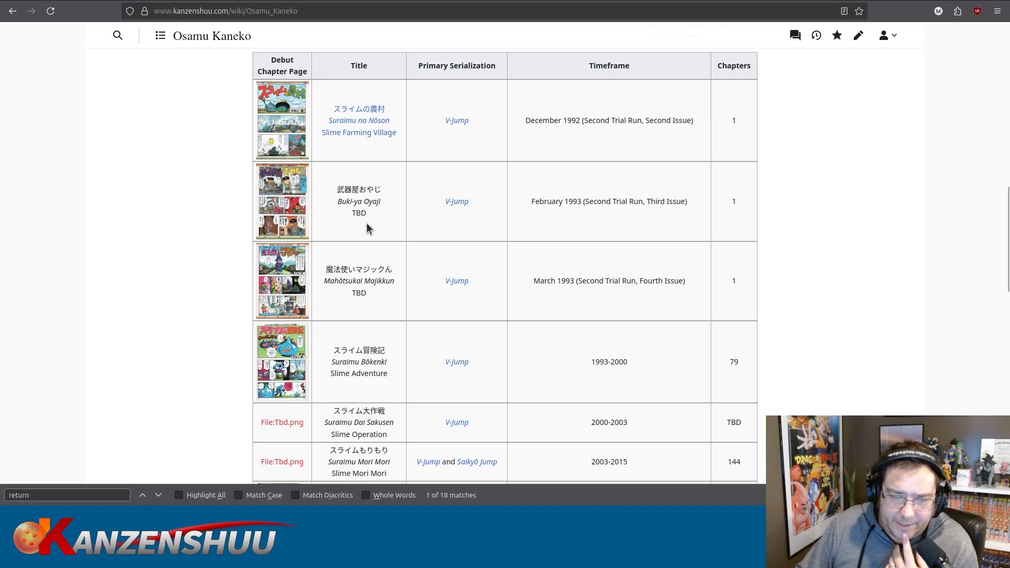
Review the Osamu Kaneko article's manga table, Miscellaneous section, biography and general Dragon Quest works.
scroll(366, 222, "down", 3)
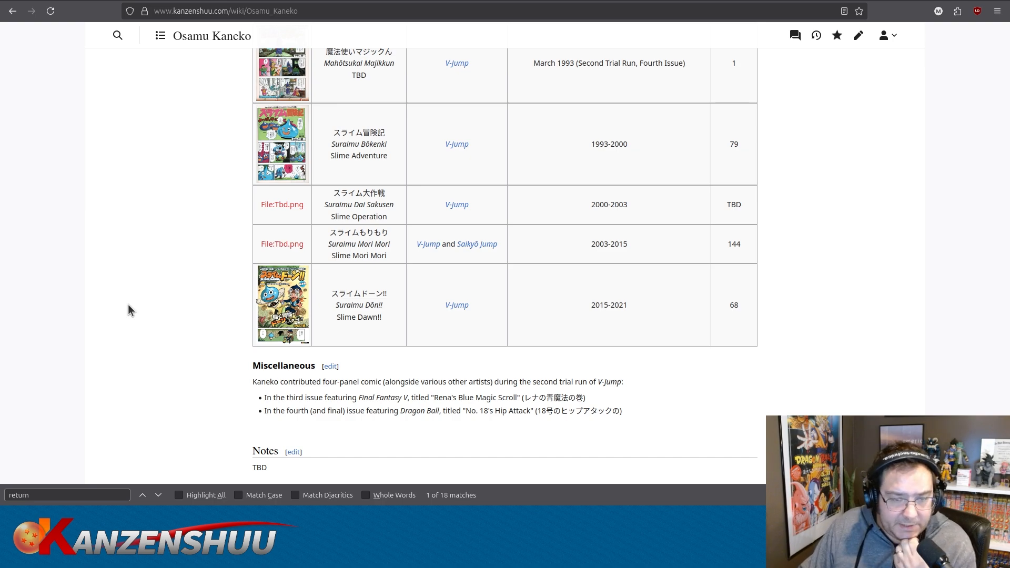
scroll(127, 301, "down", 2)
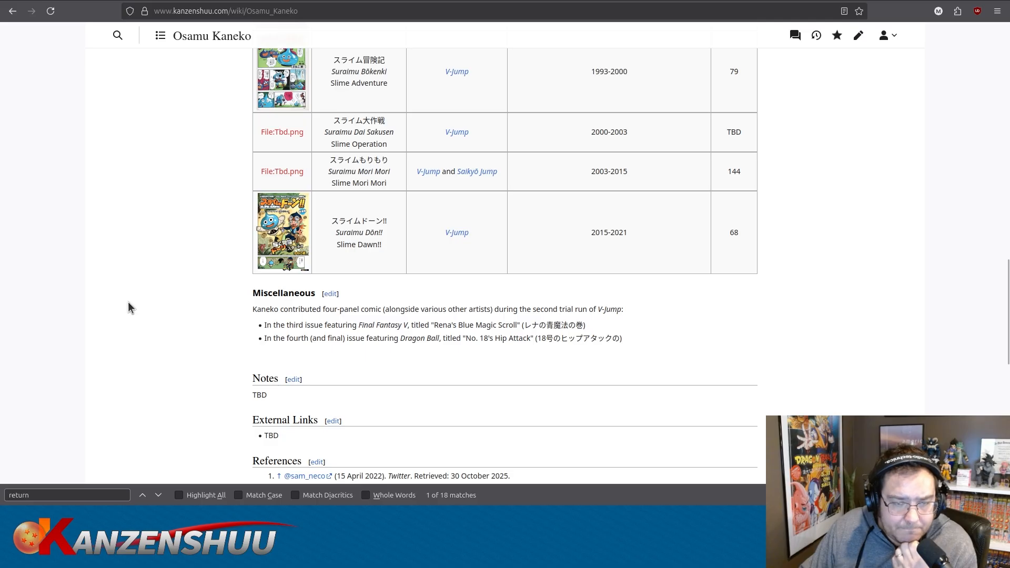
scroll(128, 301, "up", 2)
scroll(128, 302, "up", 2)
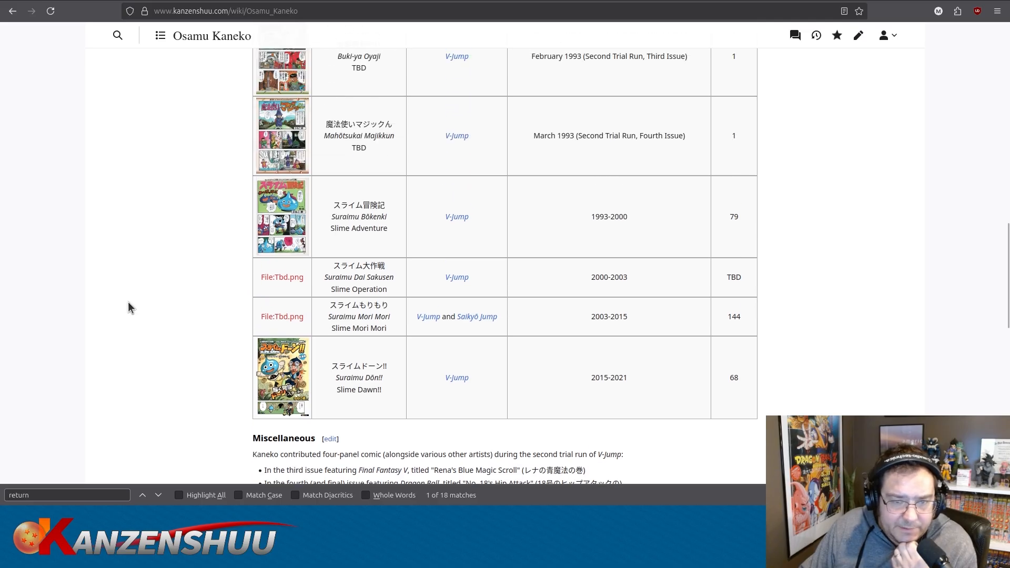
scroll(128, 303, "up", 10)
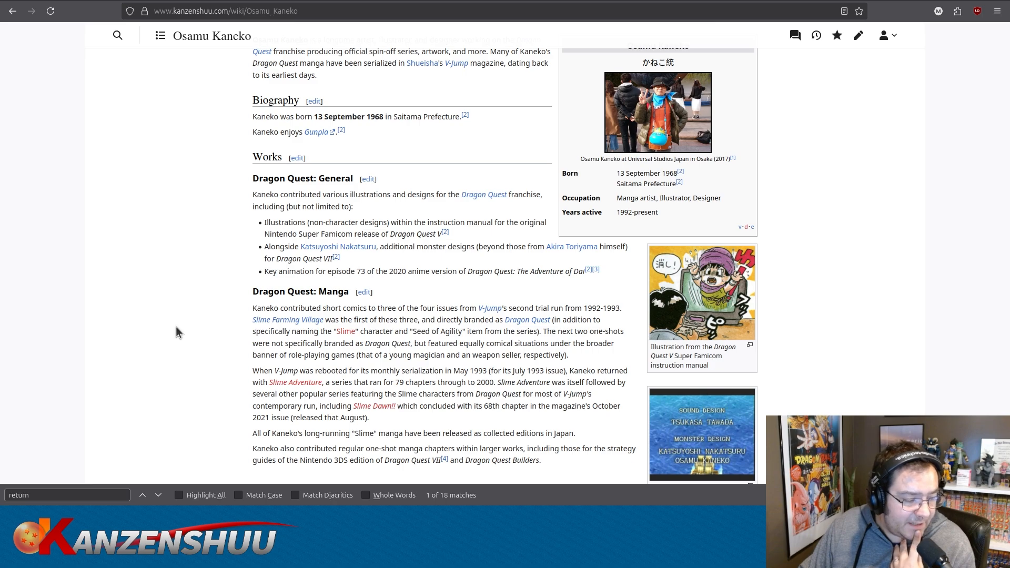
scroll(176, 327, "up", 3)
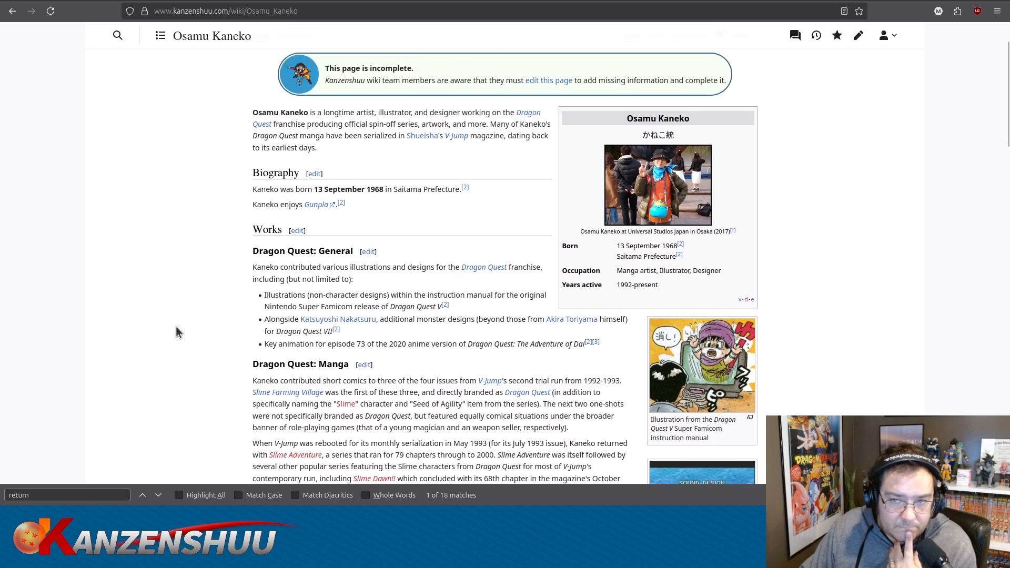
scroll(176, 331, "down", 10)
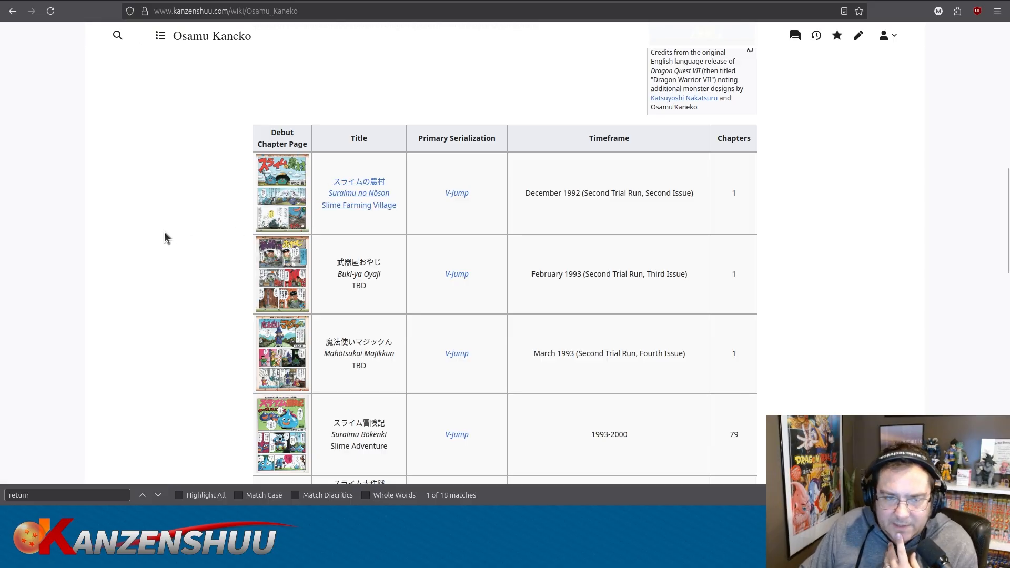
Open the Slime Farming Village article from the manga table and read its synopsis, production and legacy sections.
left_click(362, 207)
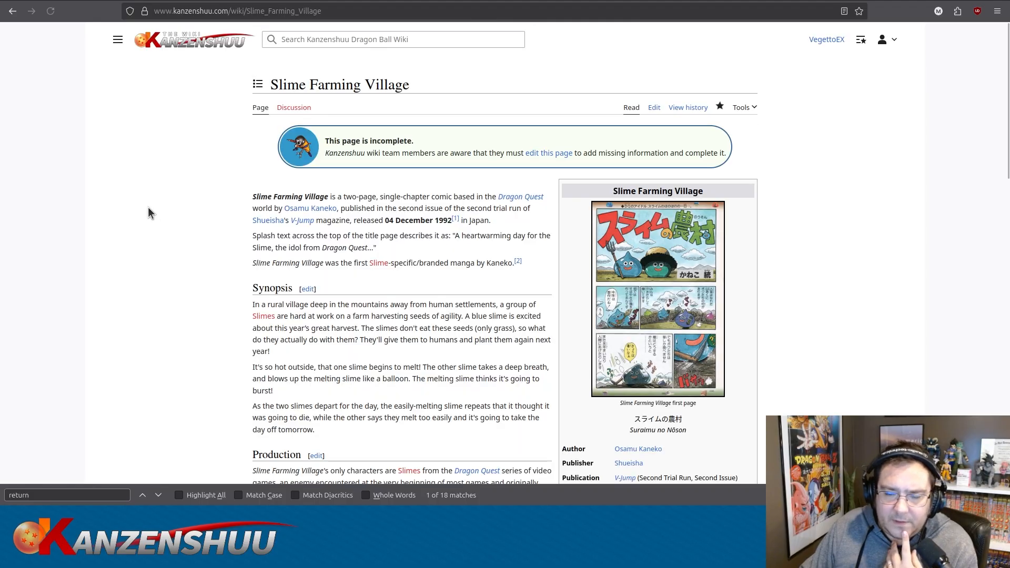
scroll(148, 207, "down", 2)
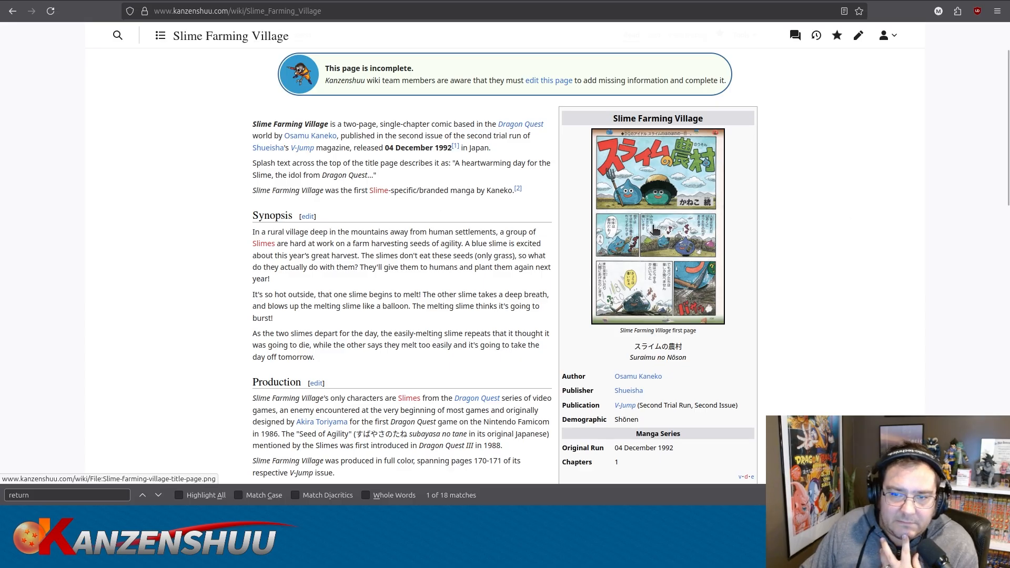
scroll(223, 241, "down", 3)
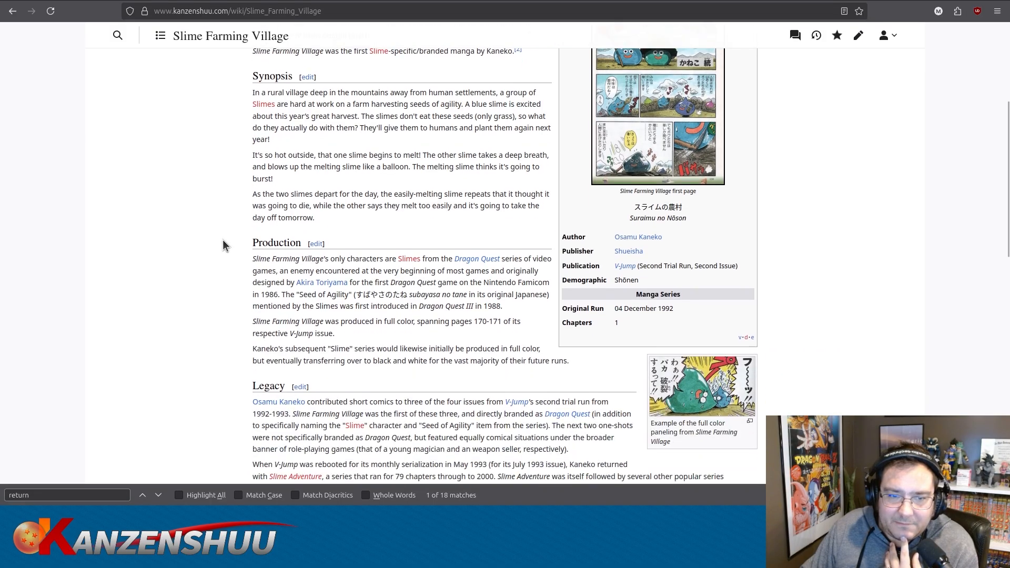
scroll(223, 241, "down", 4)
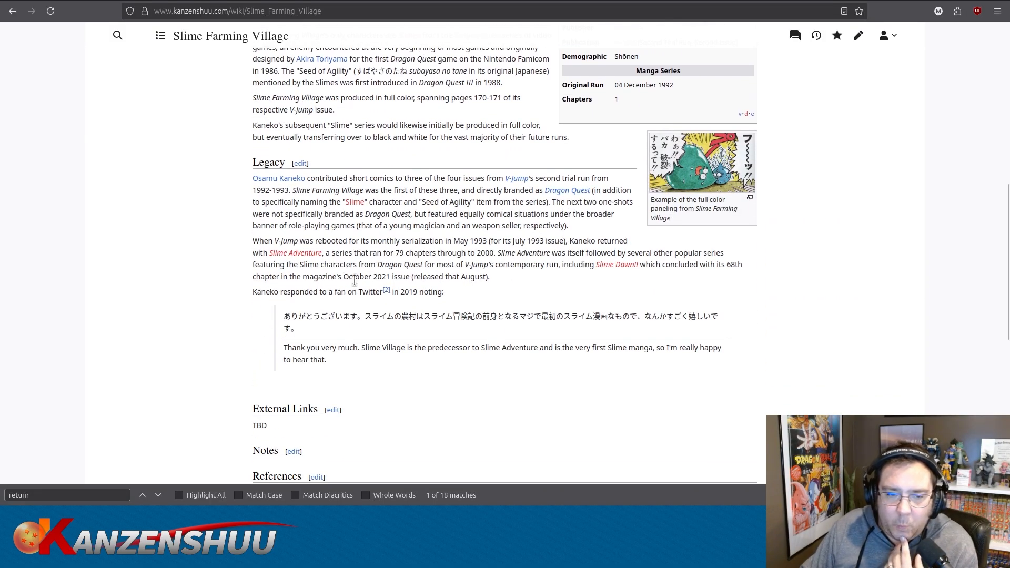
mouse_move(387, 294)
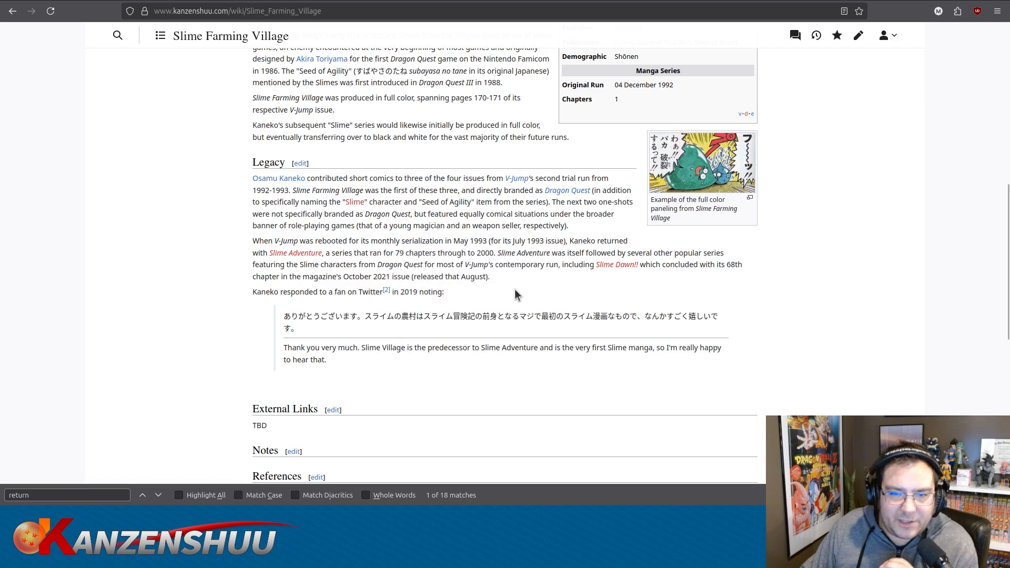
scroll(514, 289, "up", 7)
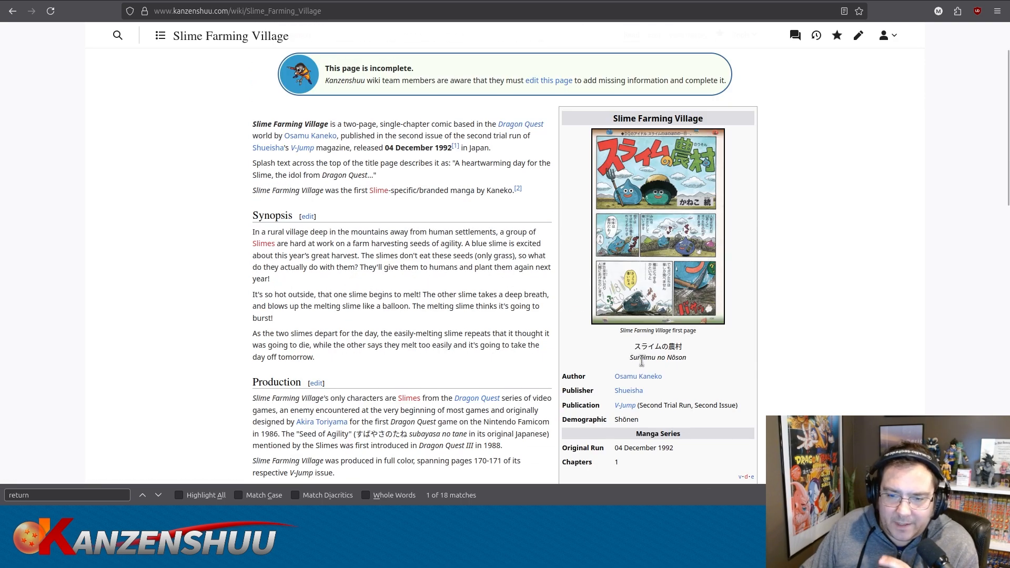
scroll(122, 318, "down", 7)
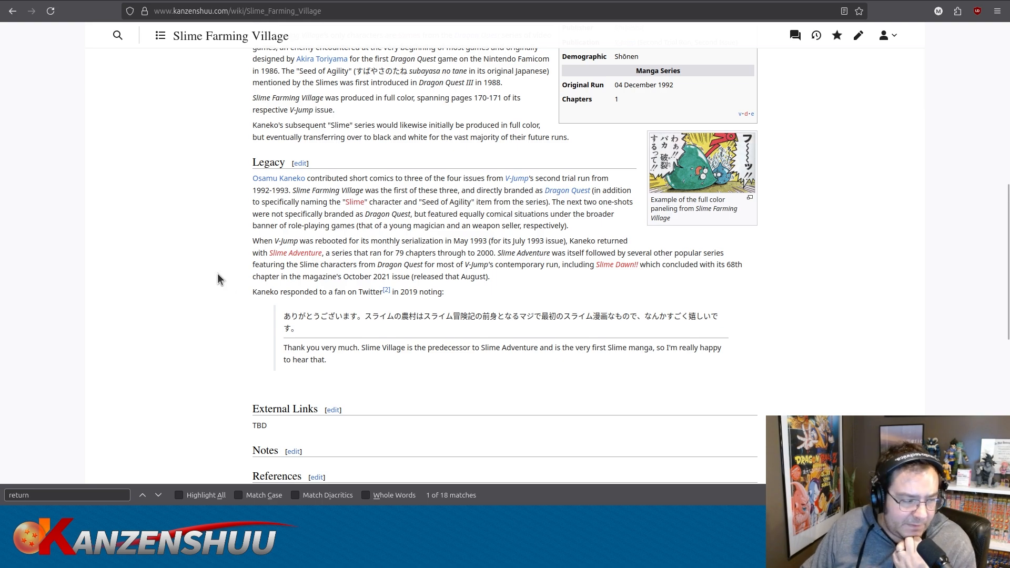
Return to the Osamu Kaneko article and look over its manga table, works sections and introduction again.
key("alt+Left")
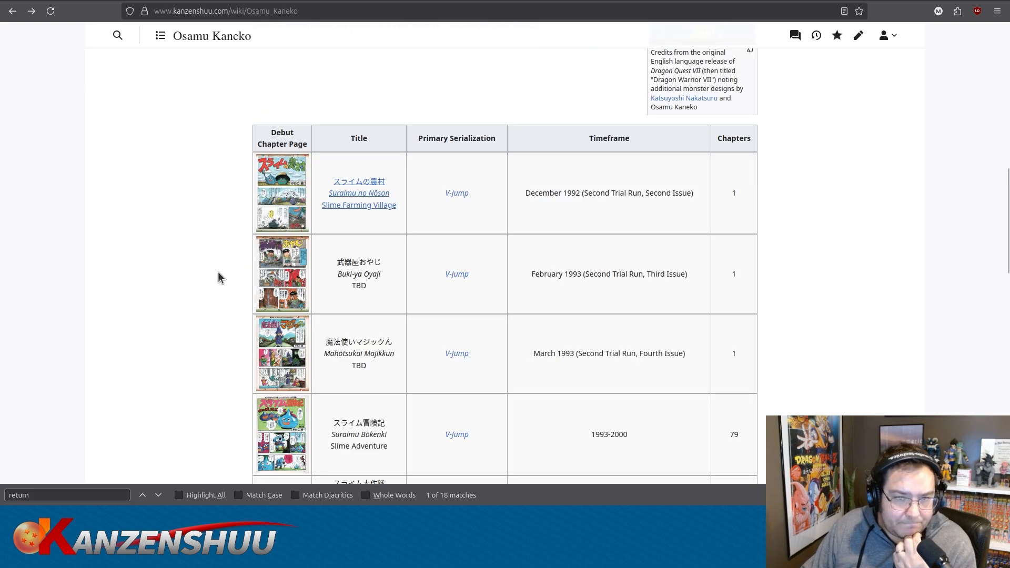
scroll(185, 275, "down", 3)
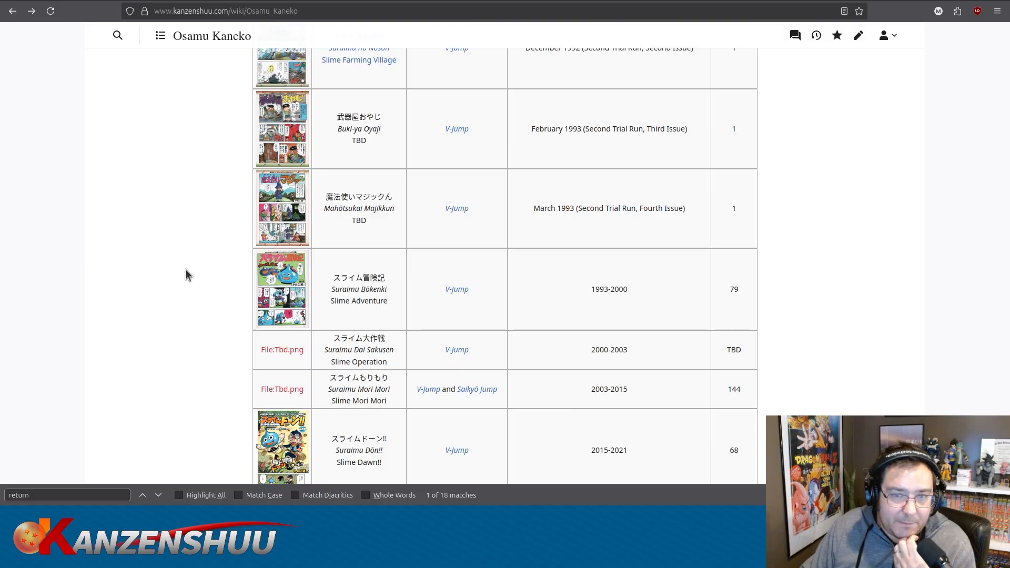
scroll(186, 269, "up", 2)
scroll(187, 274, "down", 3)
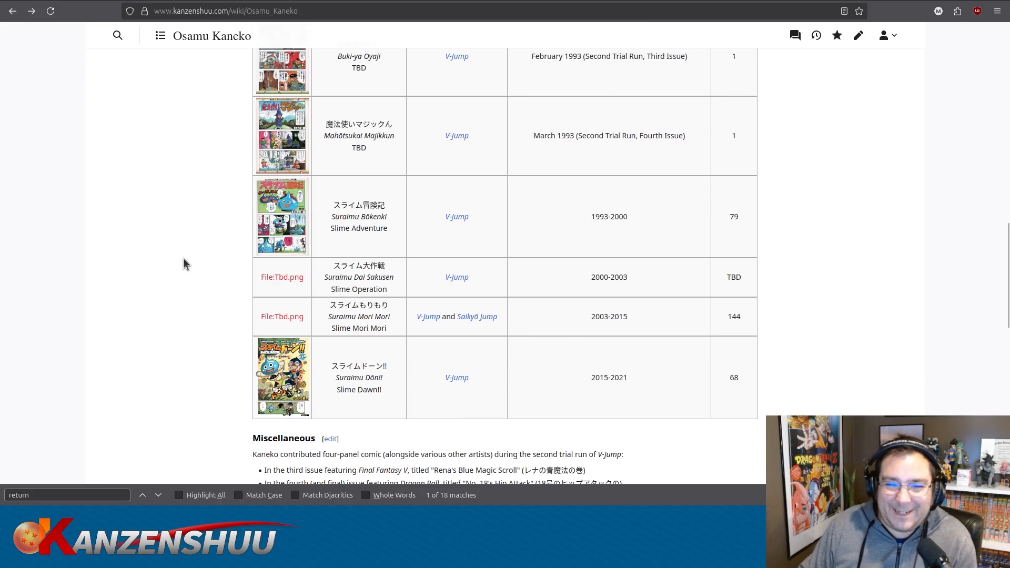
scroll(184, 259, "up", 4)
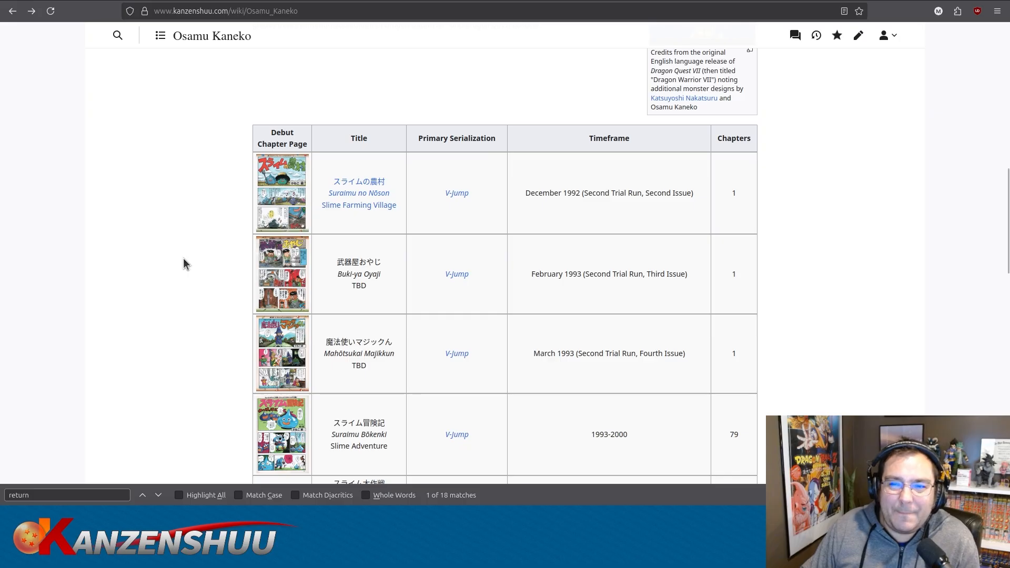
scroll(184, 259, "up", 4)
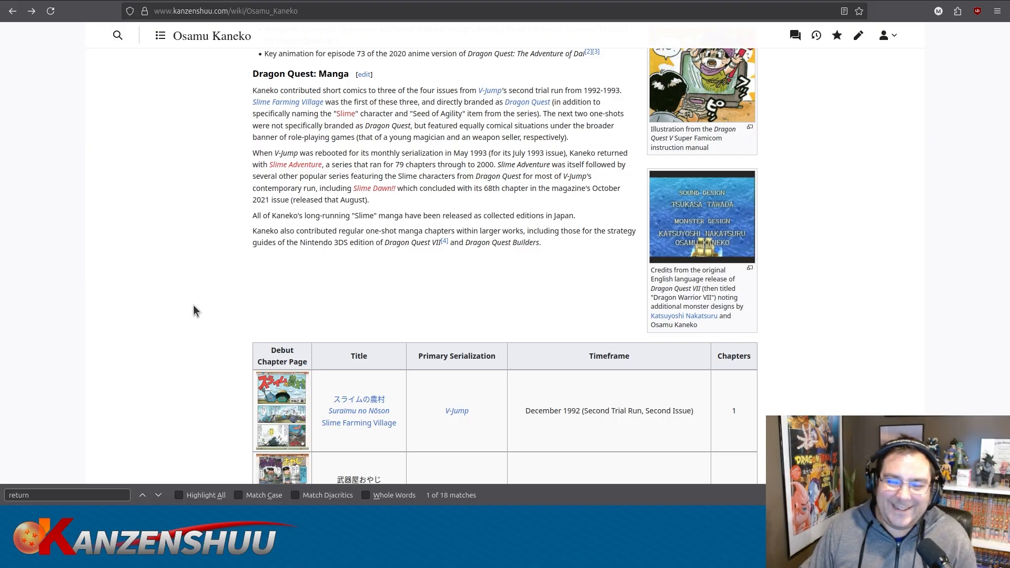
scroll(193, 306, "up", 4)
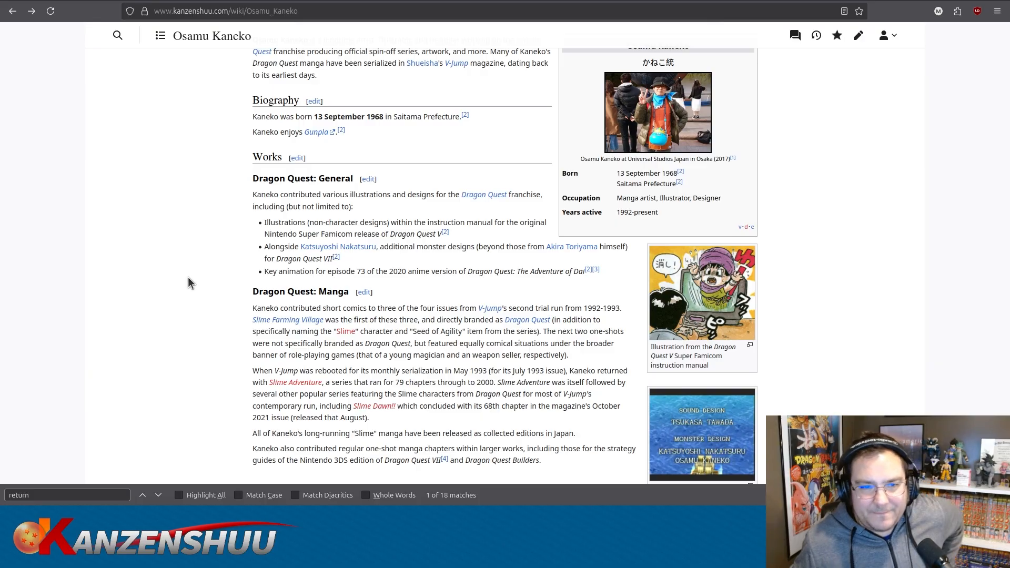
scroll(188, 278, "up", 3)
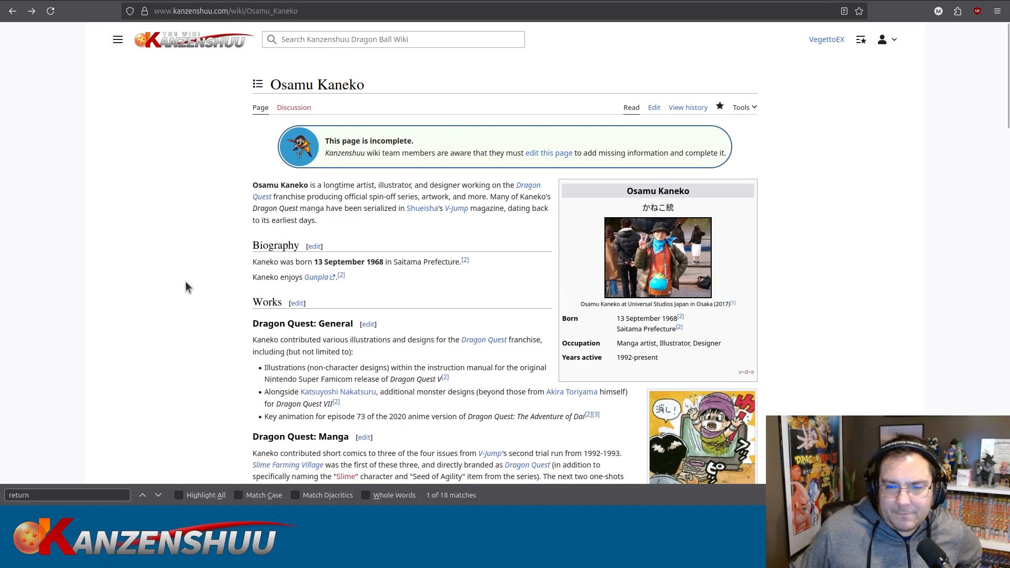
scroll(186, 284, "down", 2)
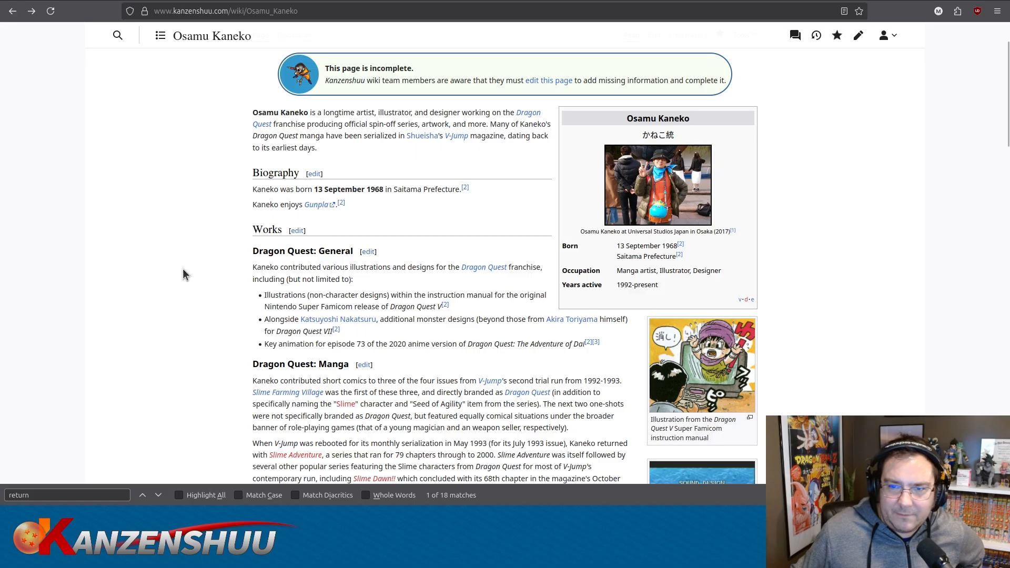
Go back to the wiki's recent changes and open the Dragon Ball Z: Cooler's Revenge article from 27 October 2025.
key("alt+Left")
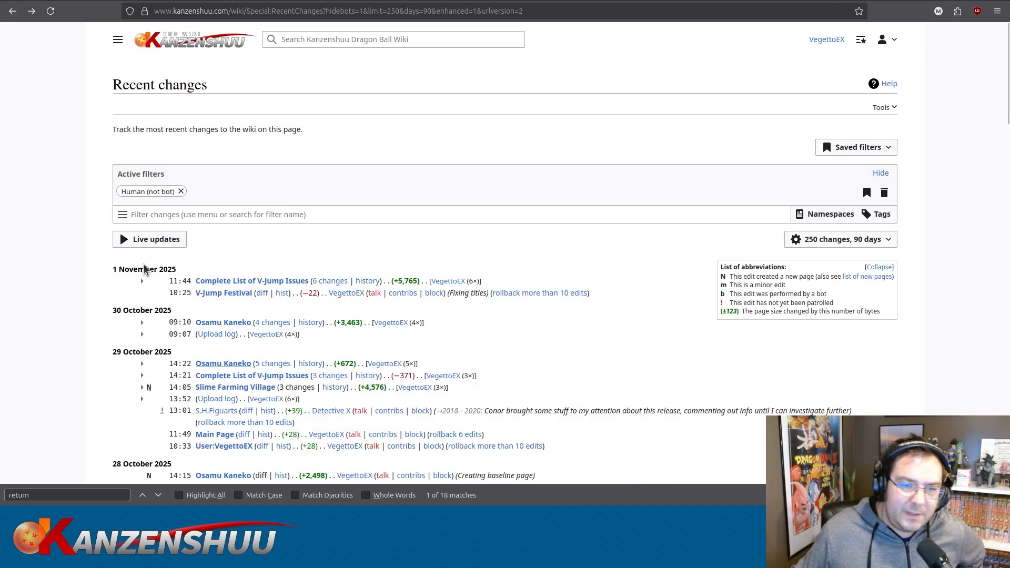
scroll(529, 210, "down", 1)
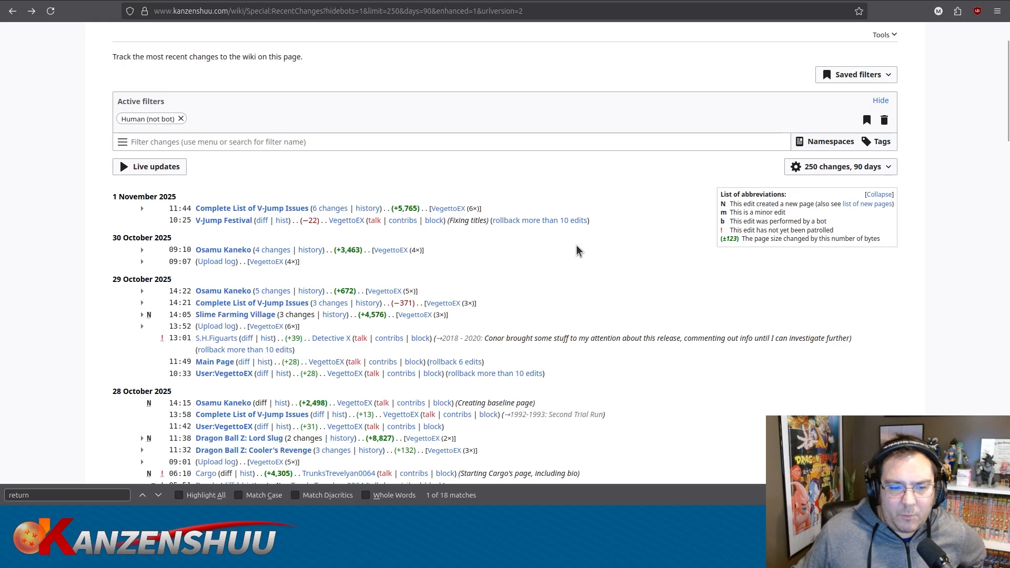
scroll(577, 246, "down", 2)
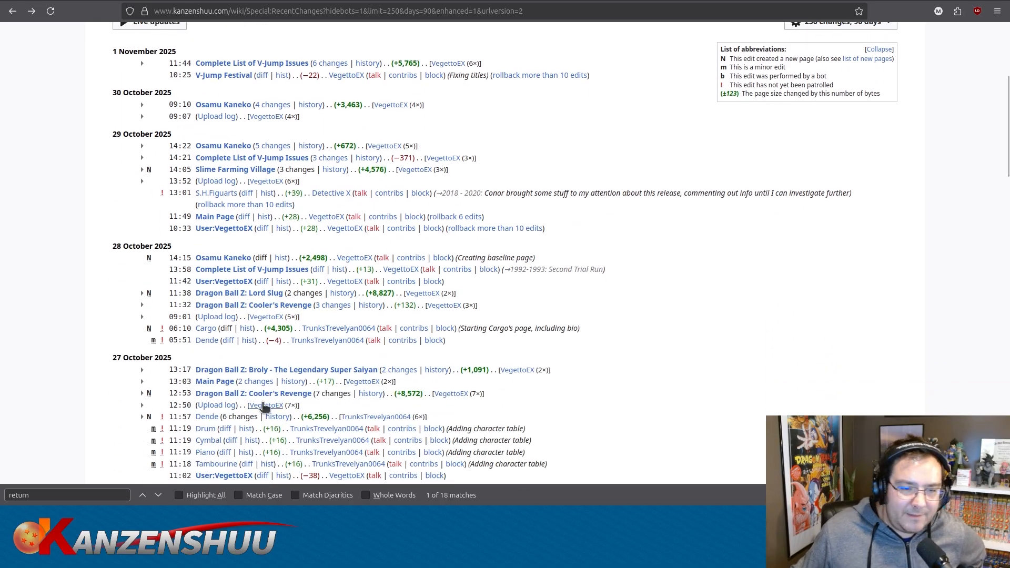
left_click(265, 395)
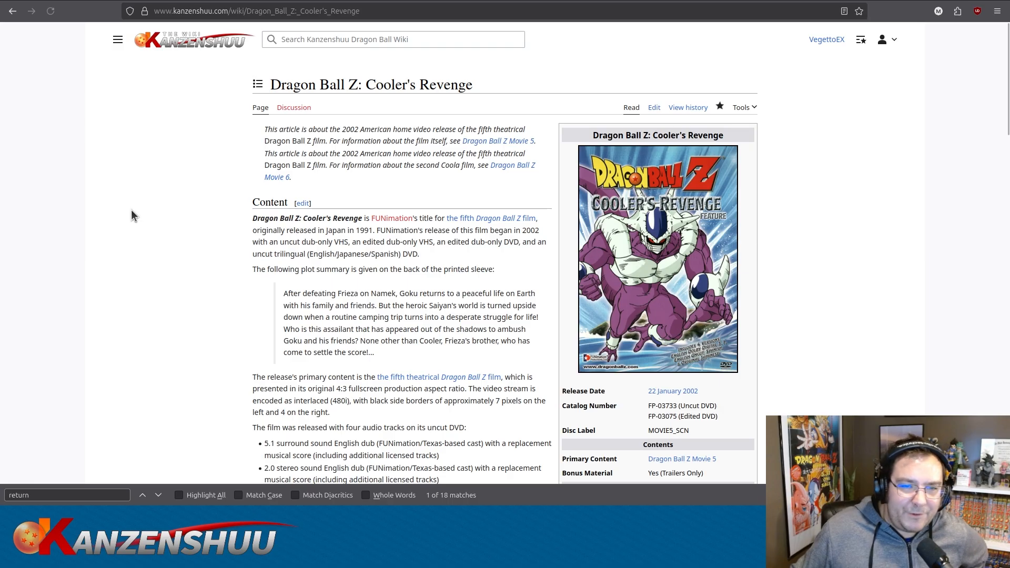
Read the Cooler's Revenge article's content, disc information, bonus material and main credits.
scroll(131, 215, "down", 1)
scroll(131, 215, "down", 6)
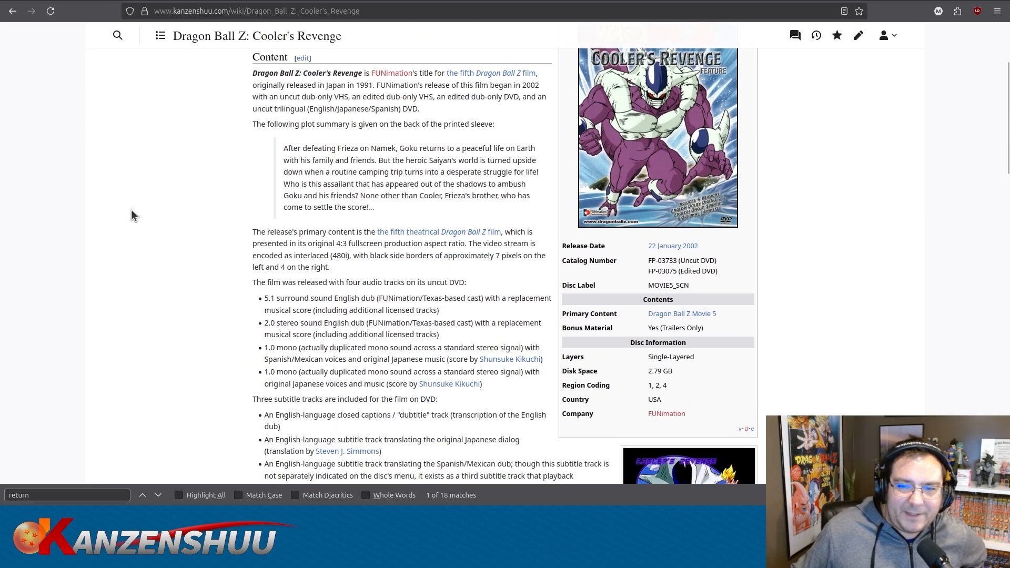
scroll(131, 215, "down", 3)
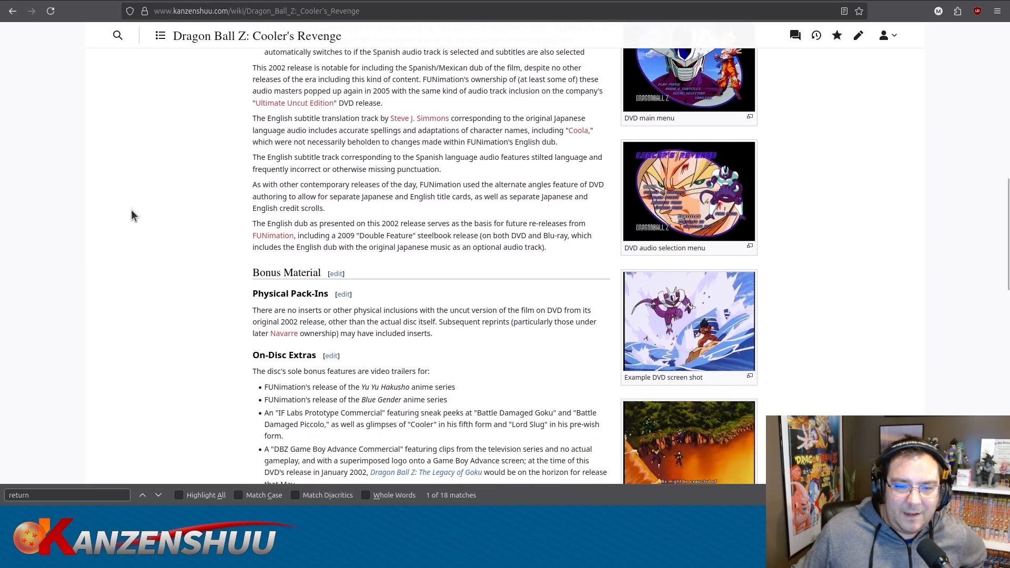
scroll(131, 210, "down", 2)
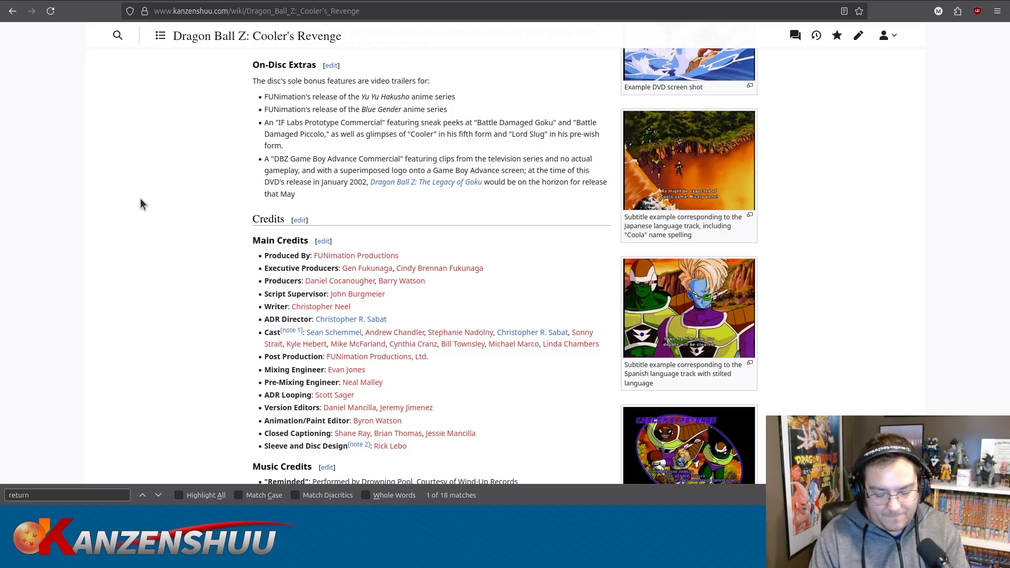
Open kanzenshuu.com/home-video/na/dbz-movies/ in a private window and find the Cooler's Revenge entry among the individual disc releases.
key("ctrl+shift+p")
type("kanzenshuu.com/home-via")
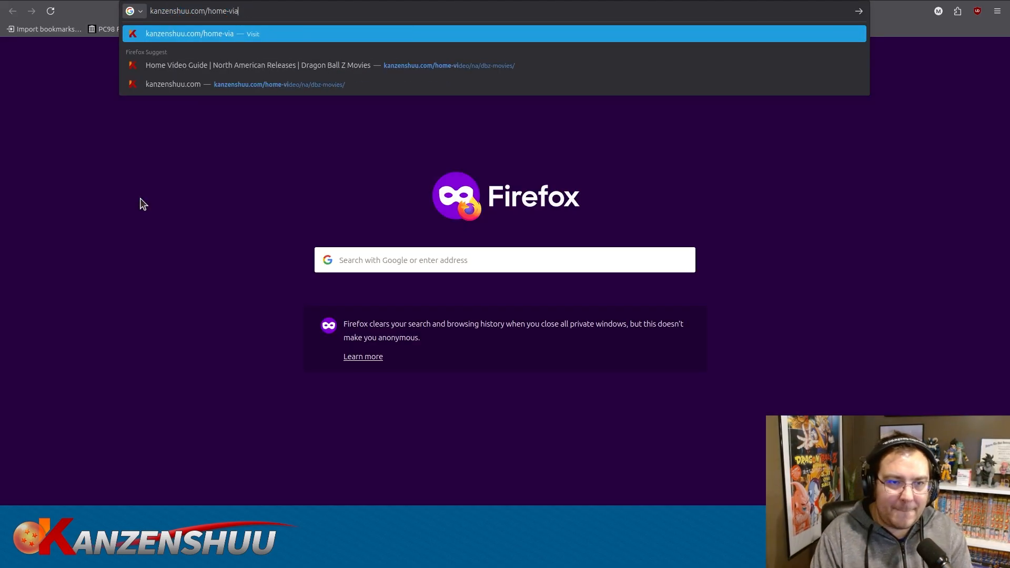
key("BackSpace")
type("deo/na/dbz-")
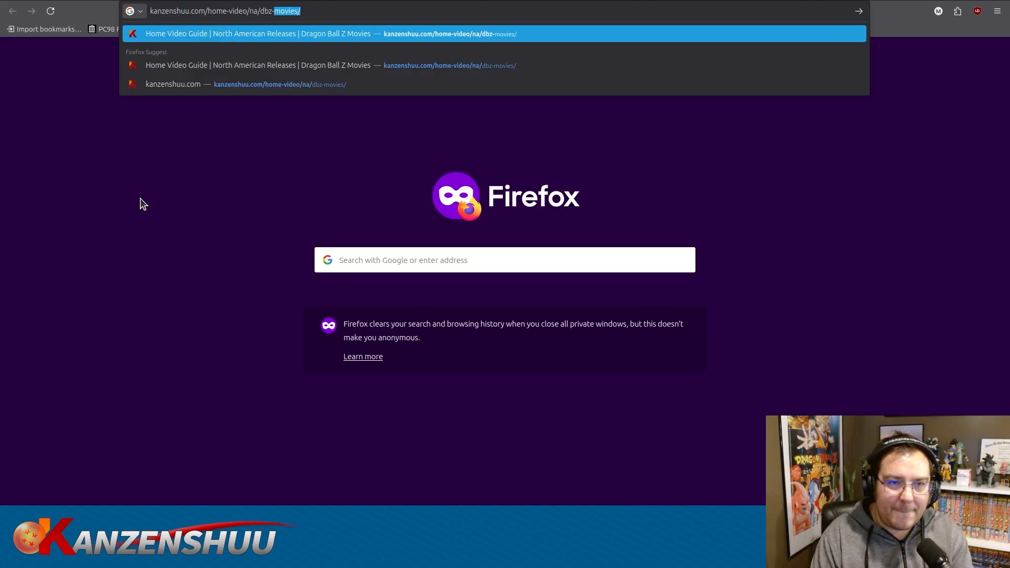
key("Return")
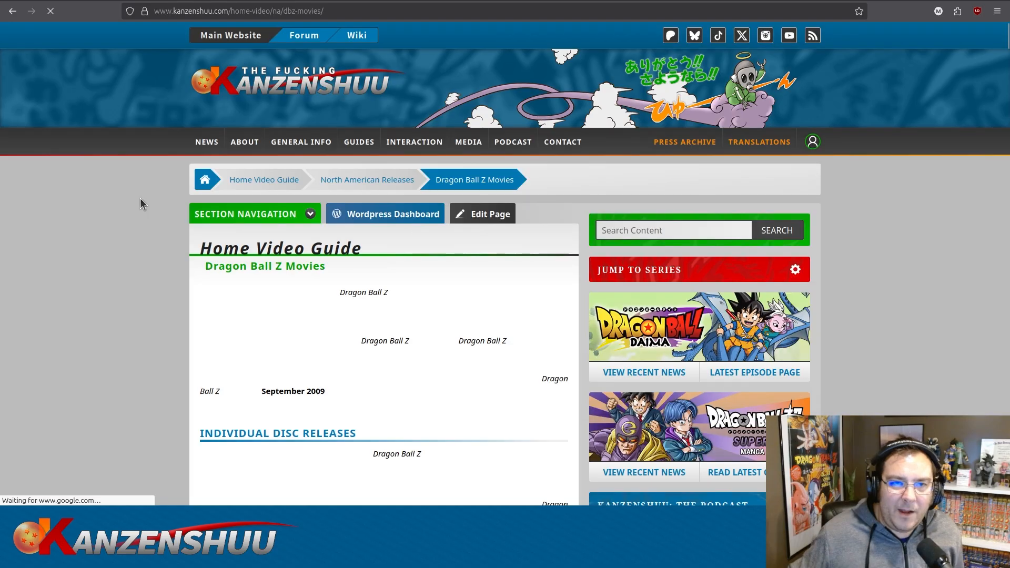
scroll(110, 268, "down", 20)
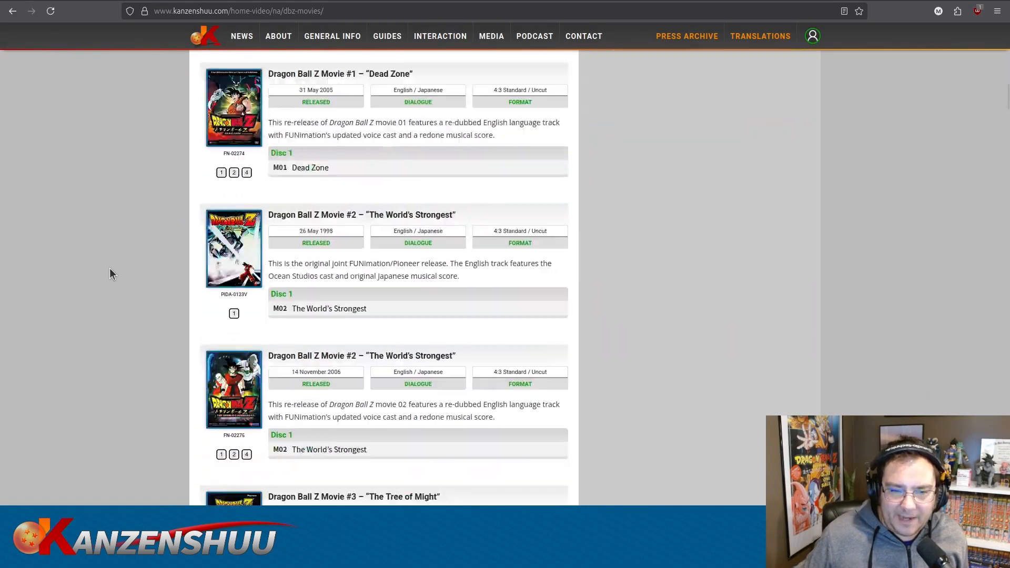
scroll(111, 270, "down", 6)
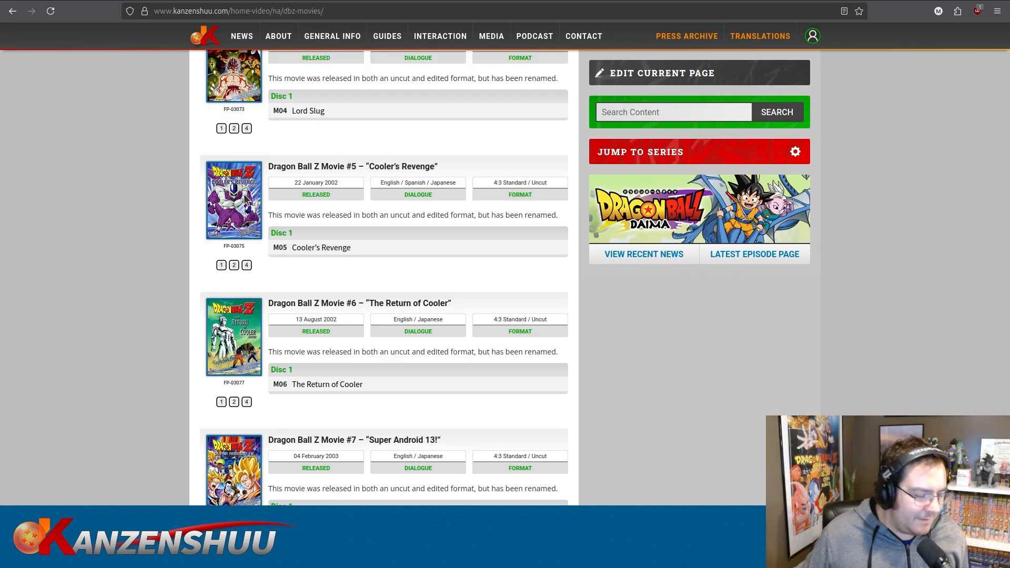
Switch back to the wiki's Cooler's Revenge article and view its introduction and release details.
left_click(72, 0)
scroll(113, 185, "up", 11)
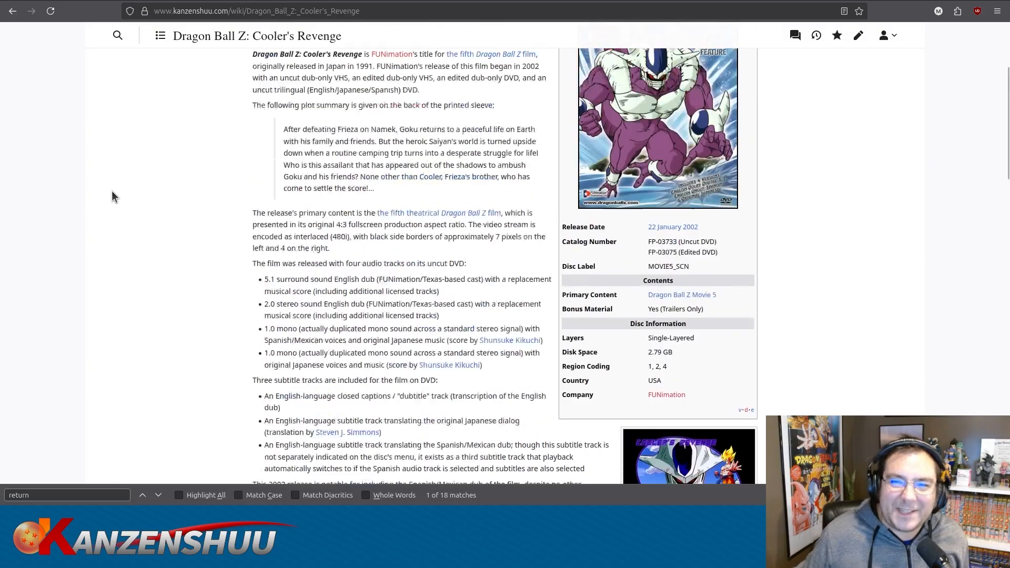
scroll(111, 190, "up", 3)
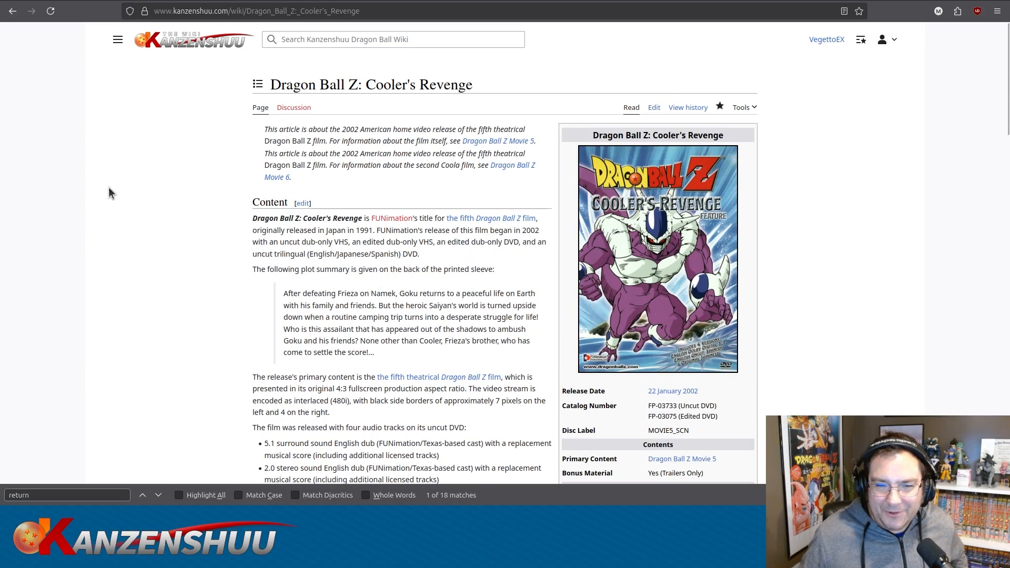
Review the Cooler's Revenge article's audio and subtitle tracks, bonus material and credits, and return to the wiki's recent changes.
scroll(109, 189, "down", 5)
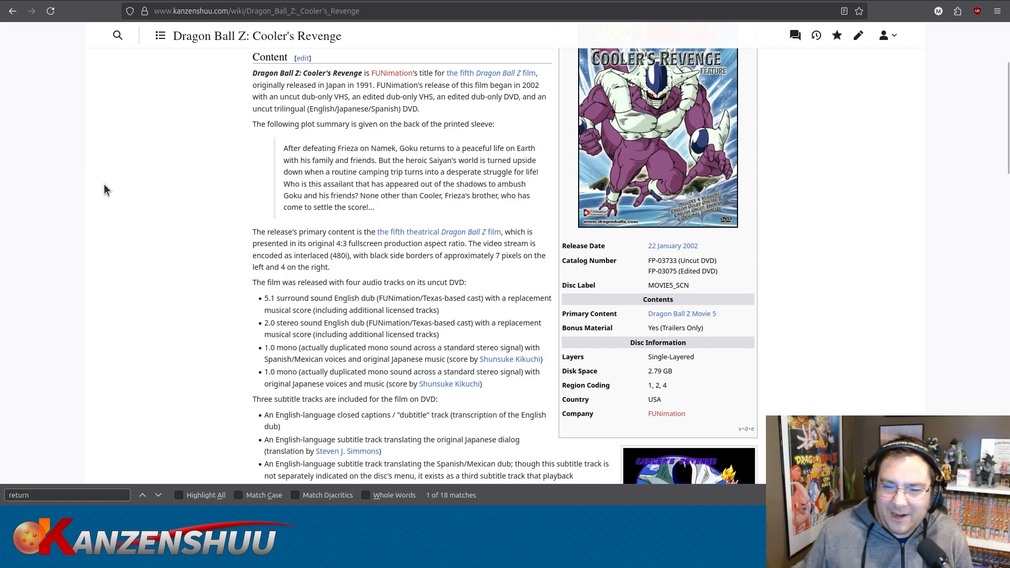
scroll(104, 179, "down", 10)
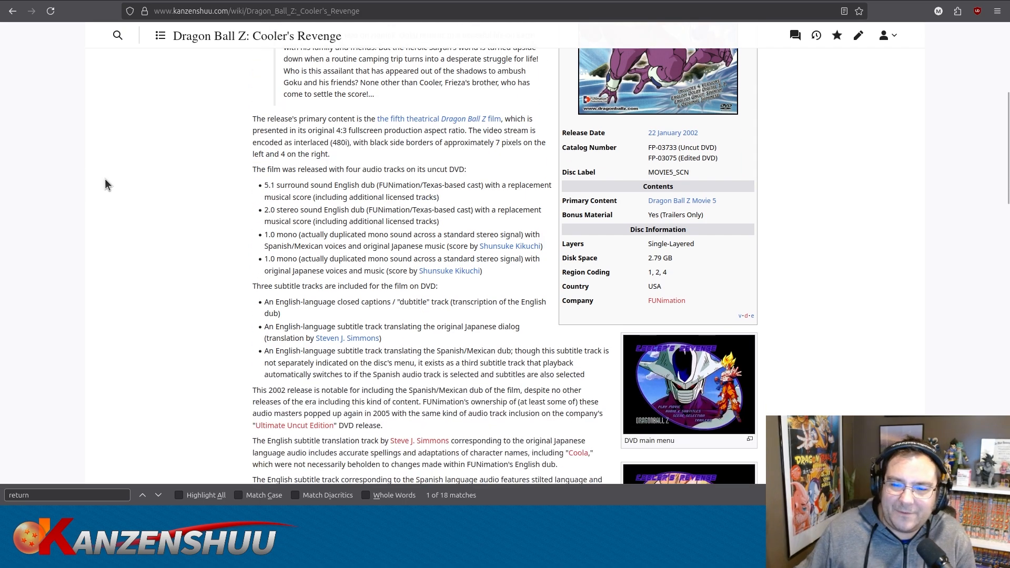
scroll(106, 181, "down", 4)
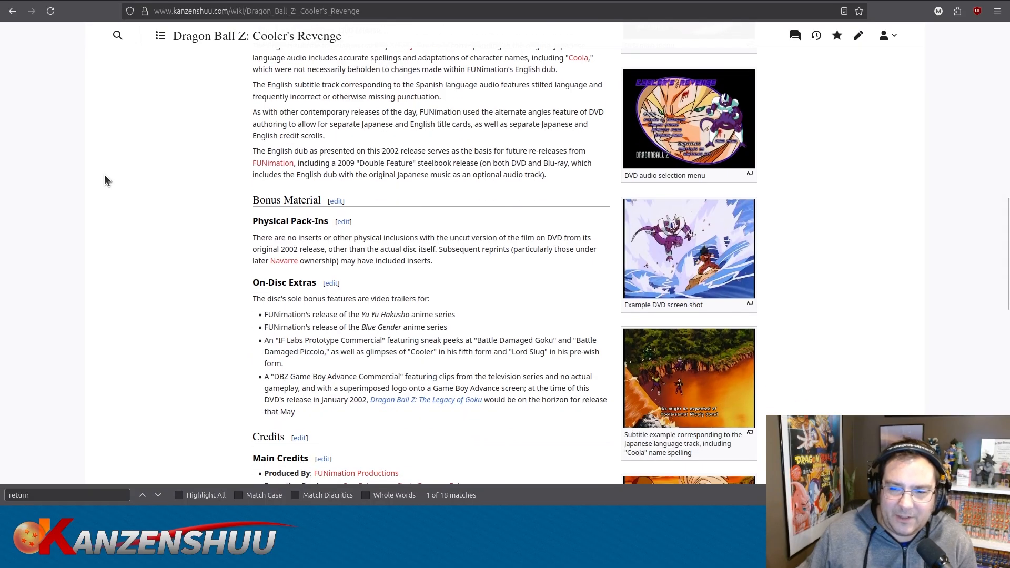
scroll(105, 180, "down", 2)
scroll(105, 180, "down", 2)
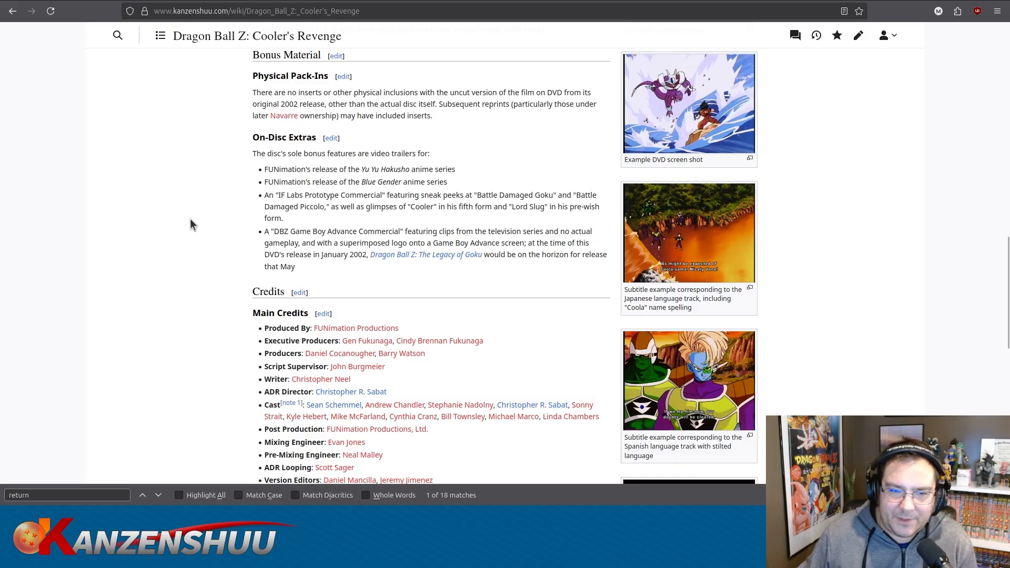
scroll(192, 221, "up", 4)
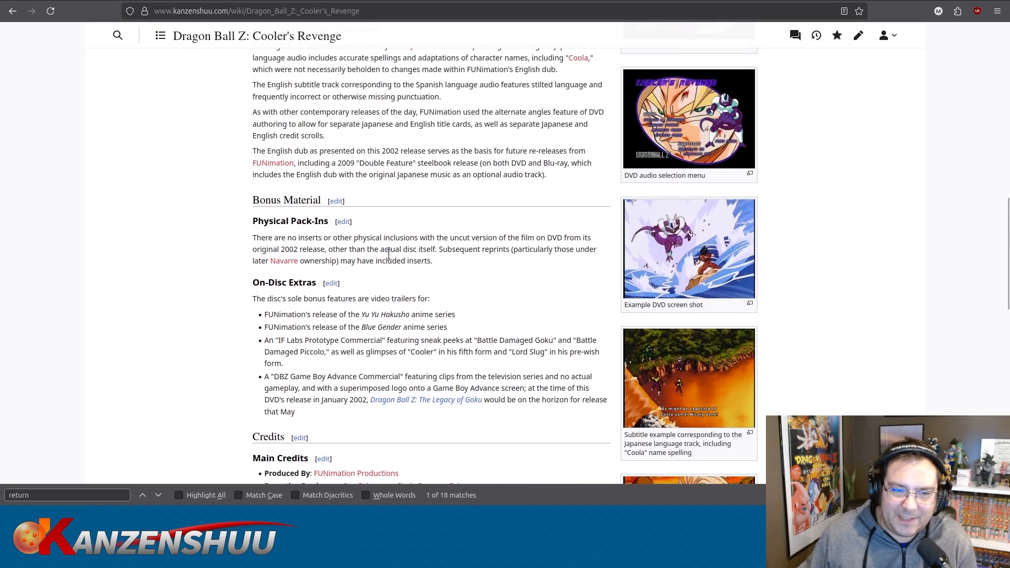
key("alt+Left")
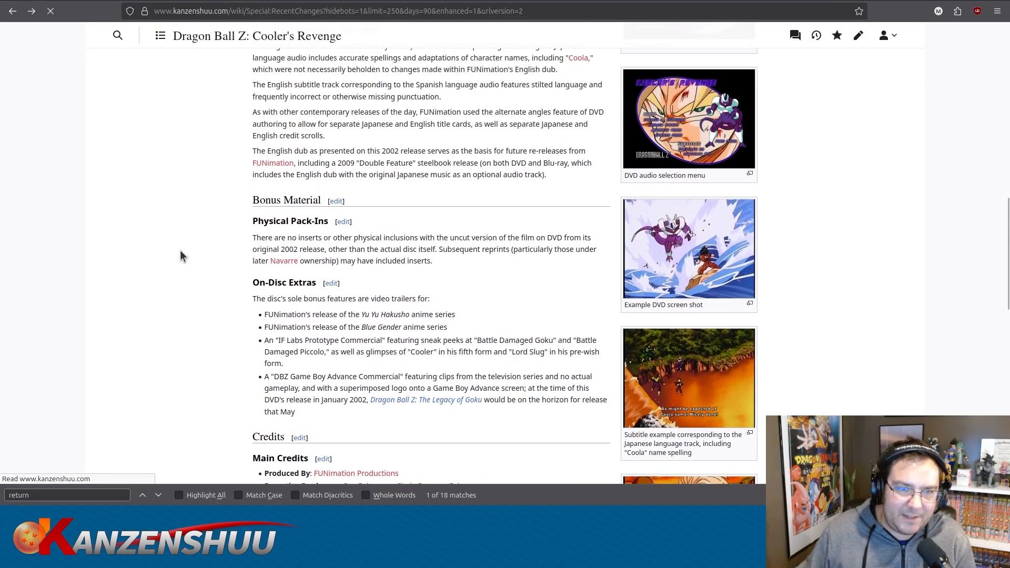